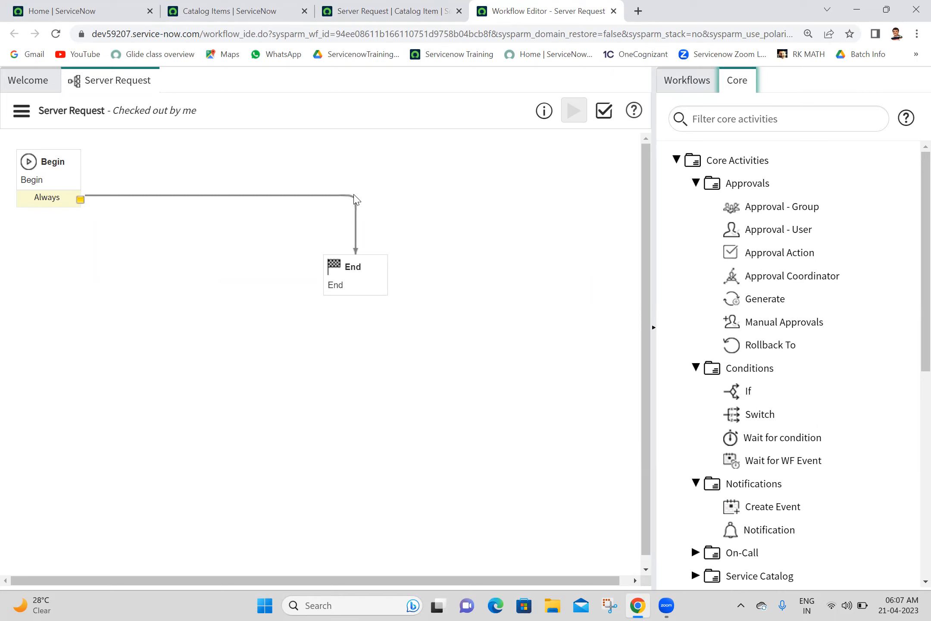
# Step: Delete the transition that links Begin to End in the Server Request workflow
pyautogui.click(356, 201)
pyautogui.press('Delete')
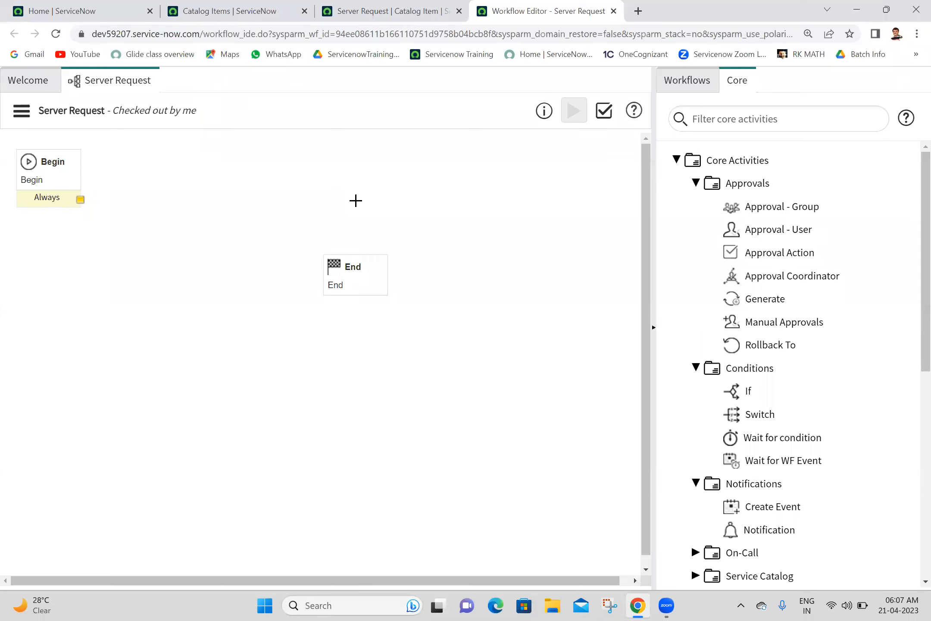
# Step: Drop an Approval Coordinator from Core > Approvals onto the canvas and submit it as 'Approval coordinator'
pyautogui.moveTo(781, 276)
pyautogui.moveTo(782, 276); pyautogui.dragTo(229, 145)
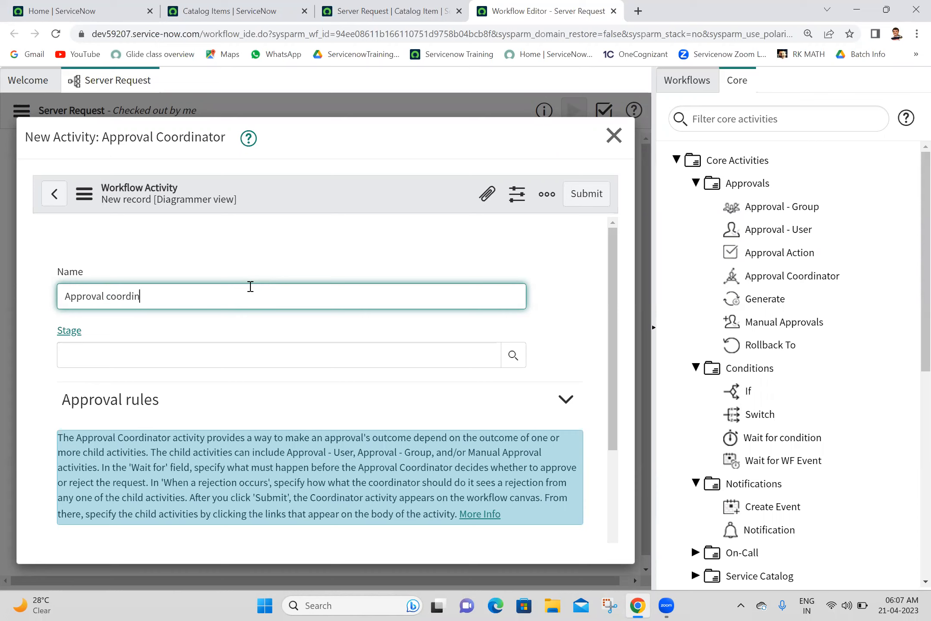
pyautogui.write('tor')
pyautogui.click(335, 230)
pyautogui.moveTo(614, 304); pyautogui.dragTo(640, 446)
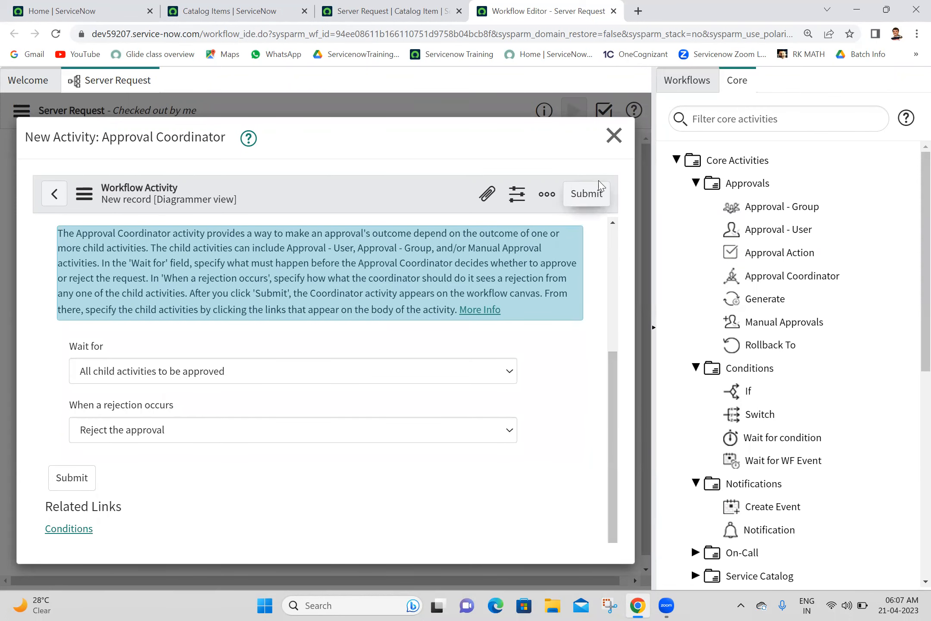
pyautogui.click(599, 200)
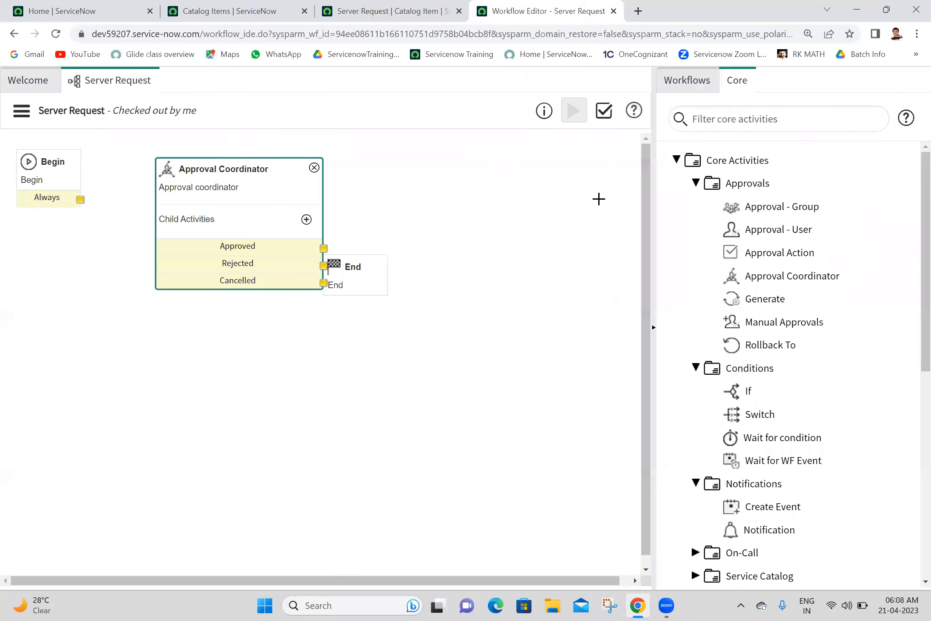
# Step: Move End lower on the canvas and add an Approval - User child to the coordinator
pyautogui.moveTo(361, 265); pyautogui.dragTo(435, 371)
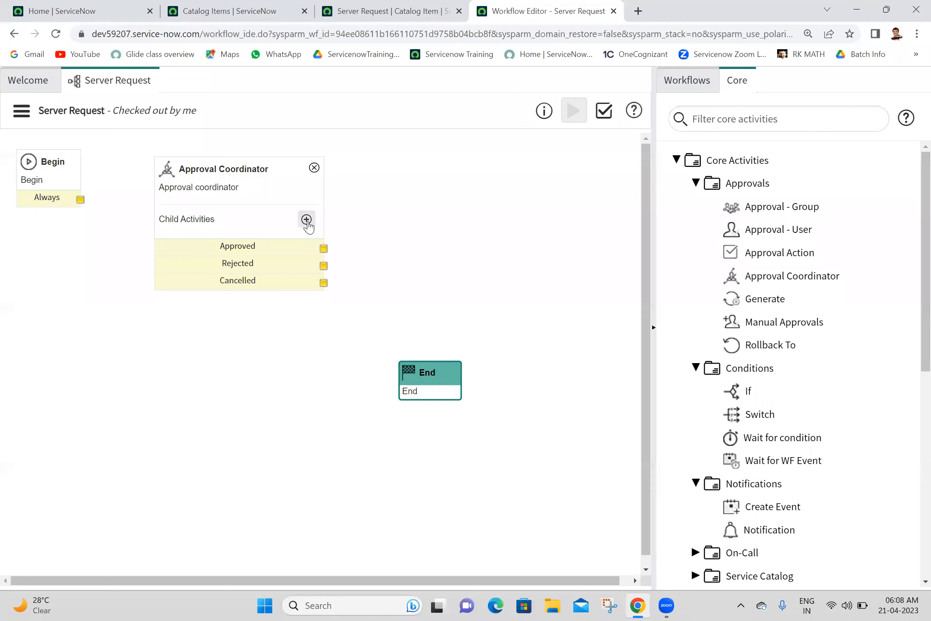
pyautogui.click(306, 220)
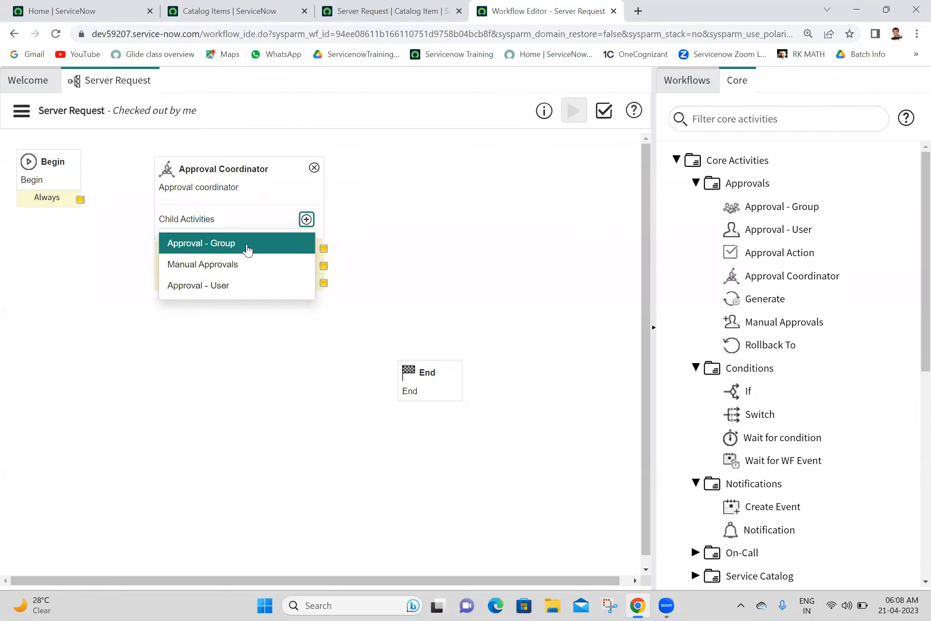
pyautogui.click(229, 285)
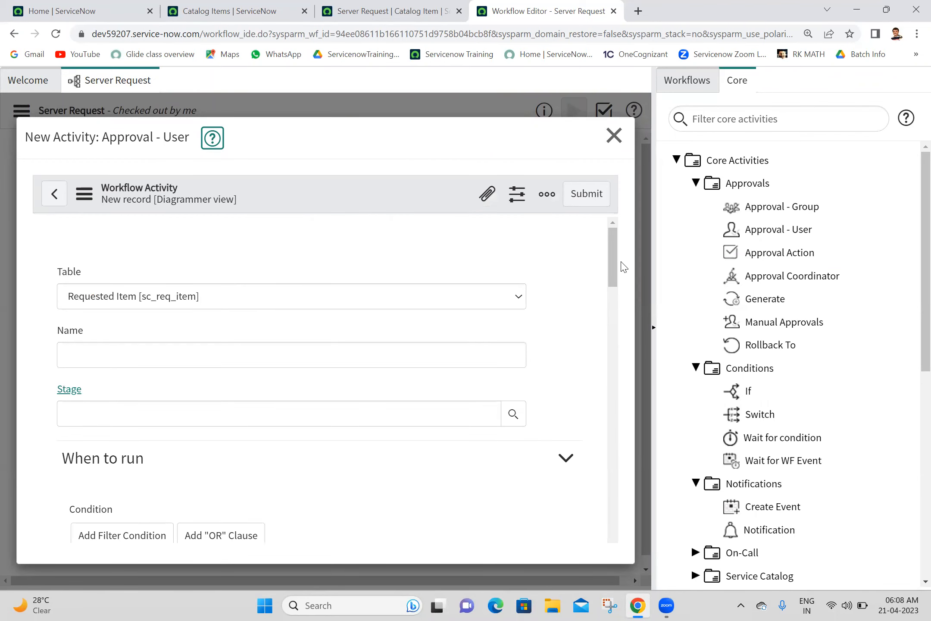
# Step: Set the Approval - User approver to Requested for > Manager (${requested_for.manager}) and submit it
pyautogui.moveTo(617, 258); pyautogui.dragTo(607, 343)
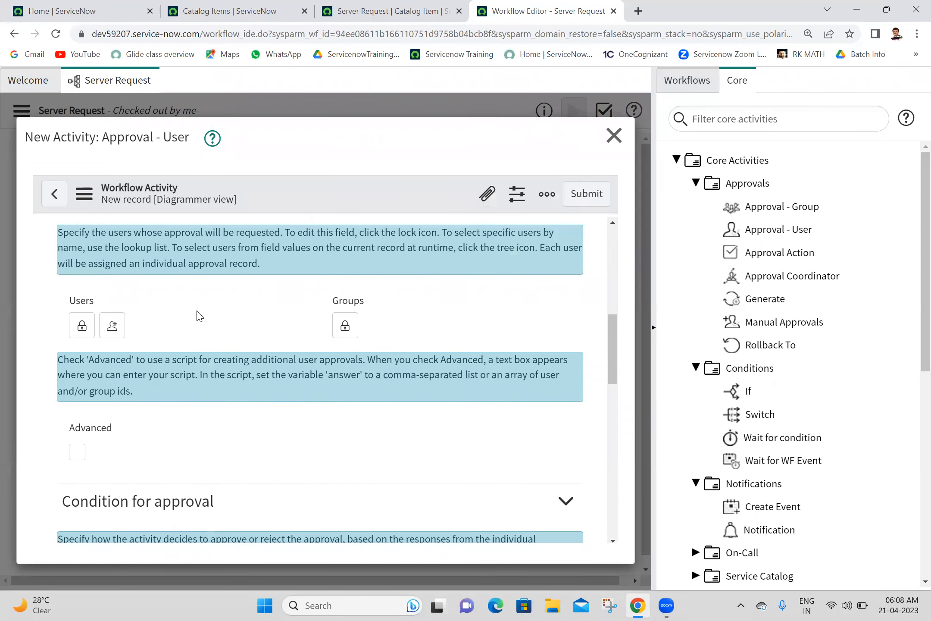
pyautogui.click(82, 326)
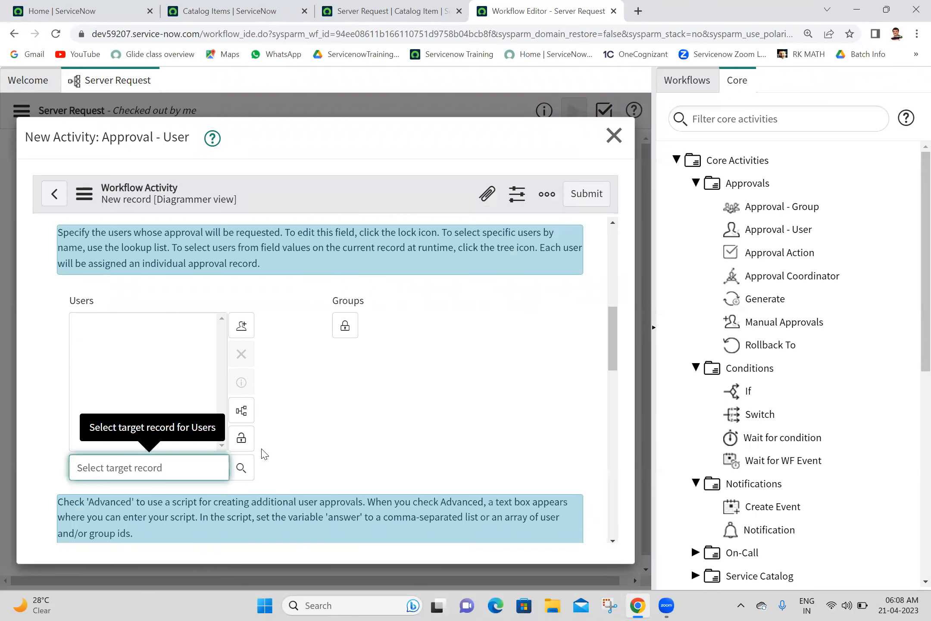
pyautogui.click(243, 410)
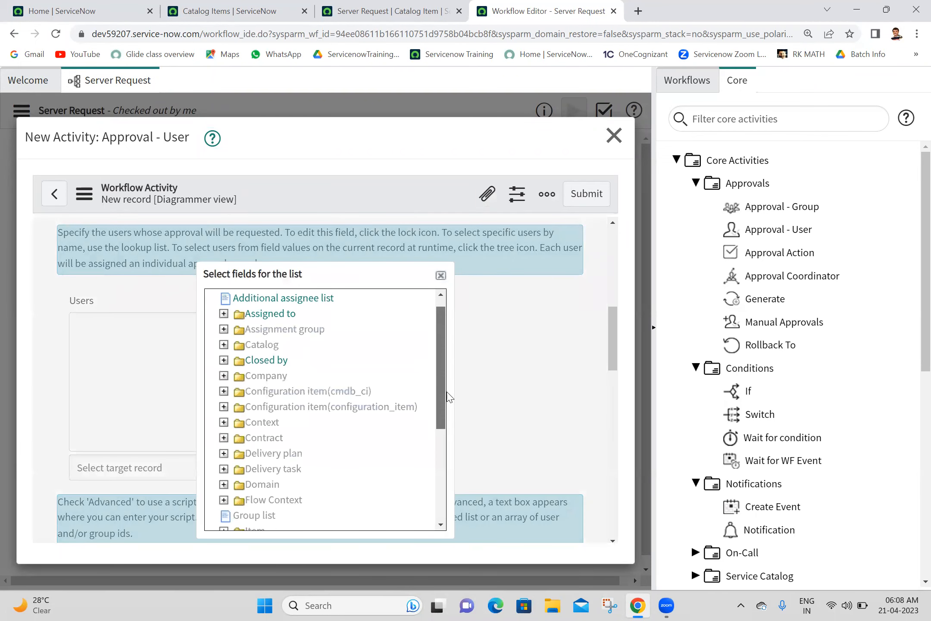
pyautogui.scroll(-5, 444, 396)
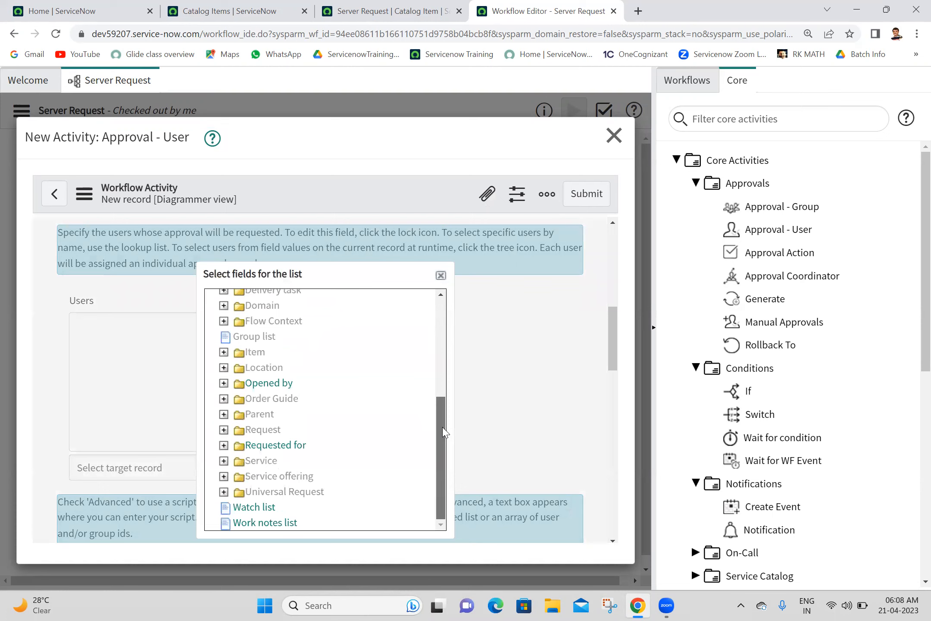
pyautogui.click(224, 446)
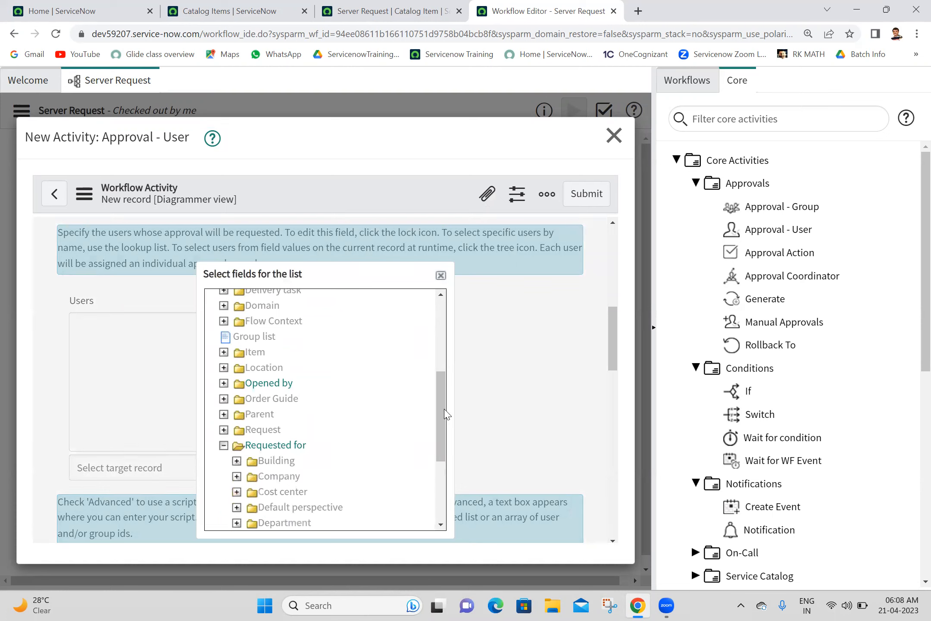
pyautogui.scroll(-3, 443, 413)
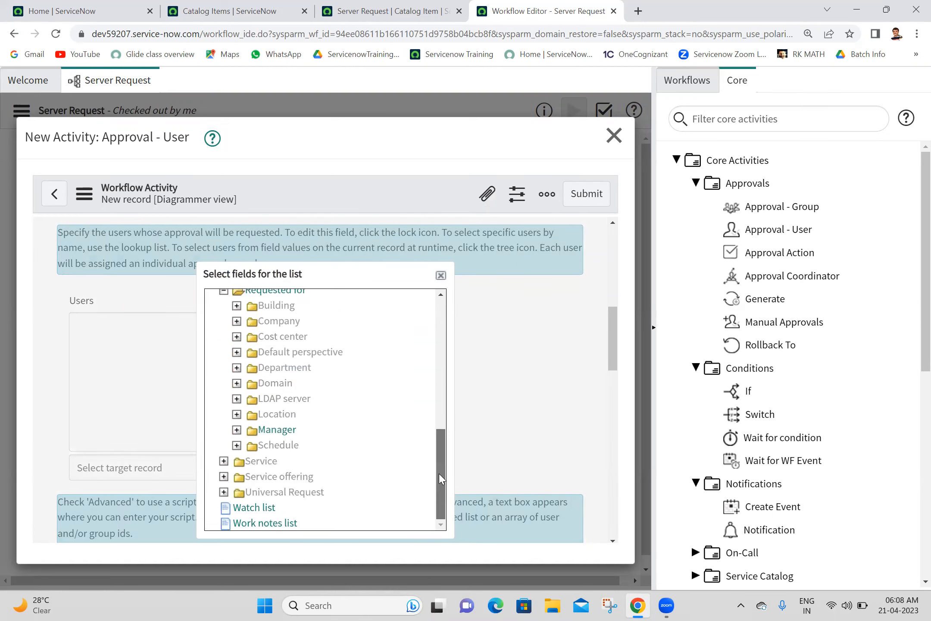
pyautogui.click(285, 436)
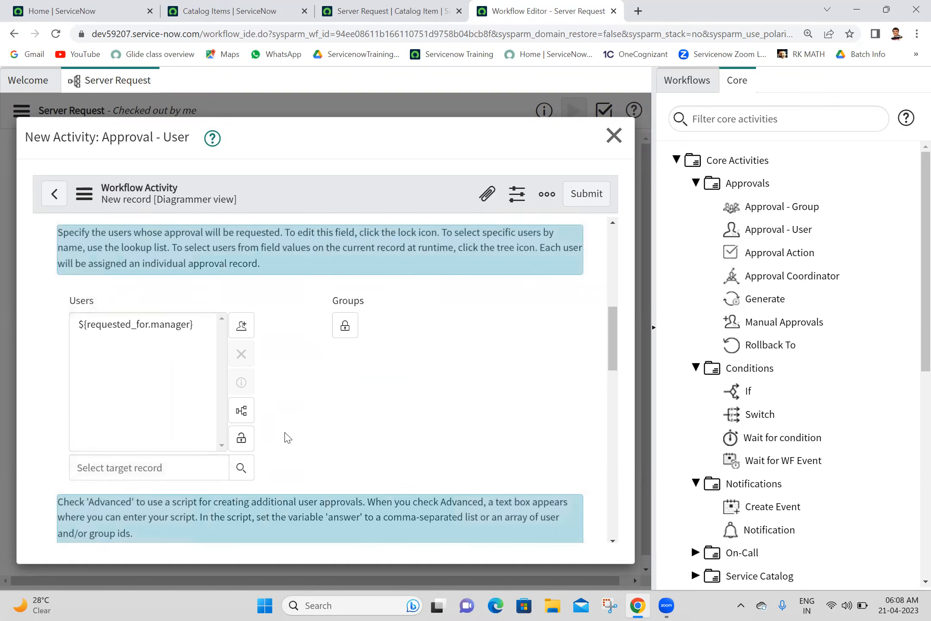
pyautogui.click(240, 439)
pyautogui.click(588, 205)
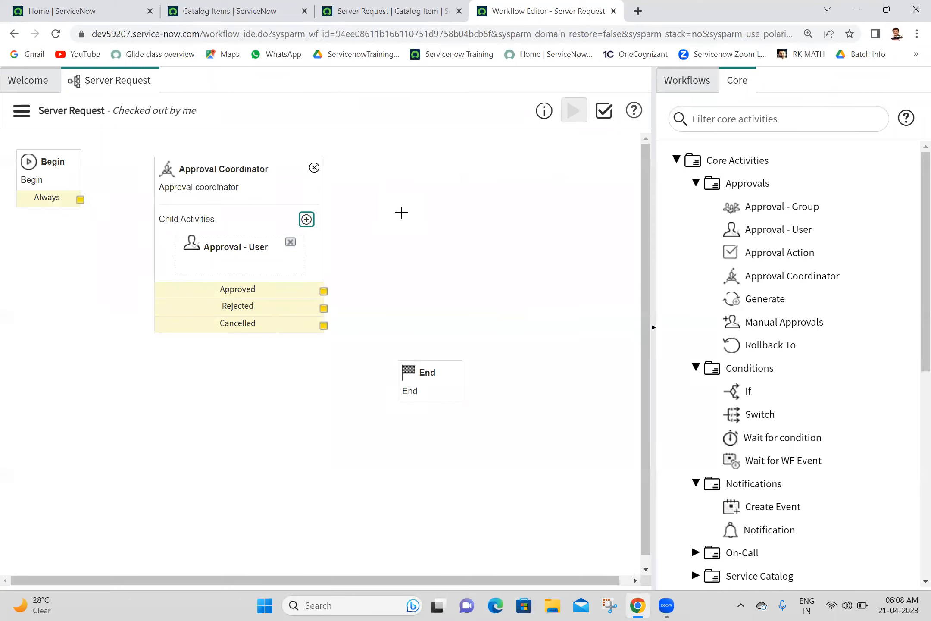
# Step: Create a Manual Approvals child activity named 'manual approval' inside the coordinator
pyautogui.click(307, 219)
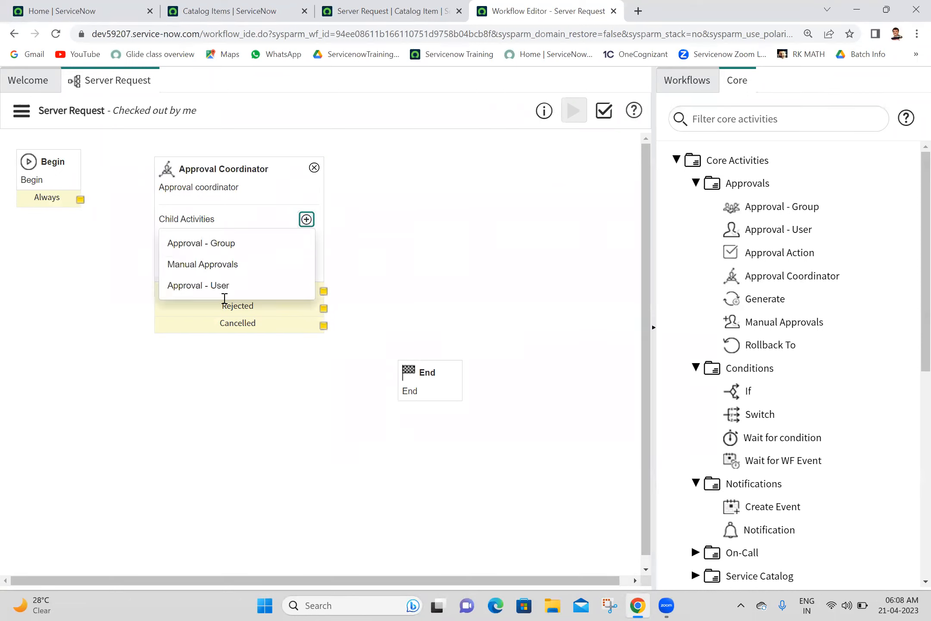
pyautogui.click(235, 275)
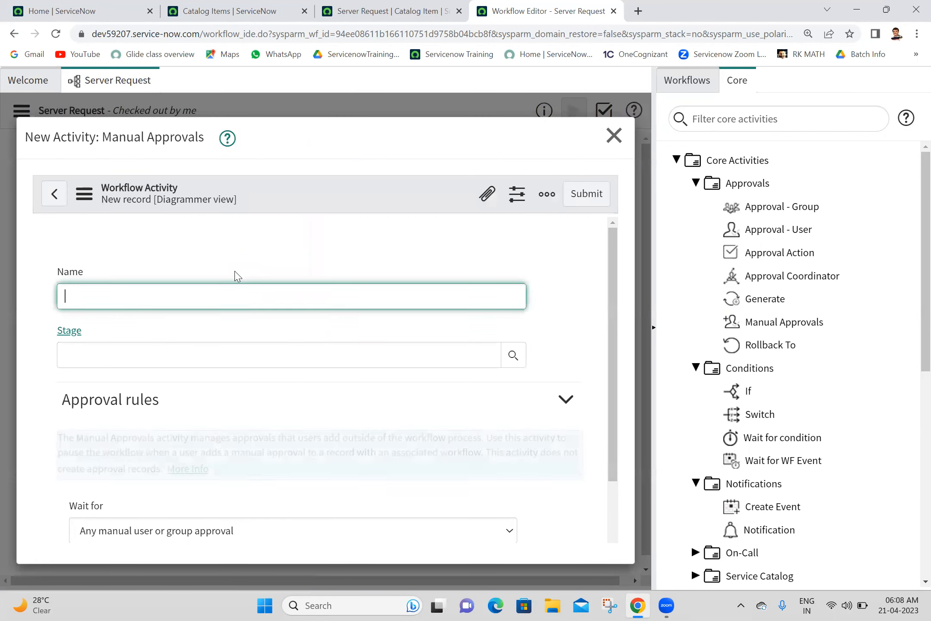
pyautogui.scroll(-1, 626, 330)
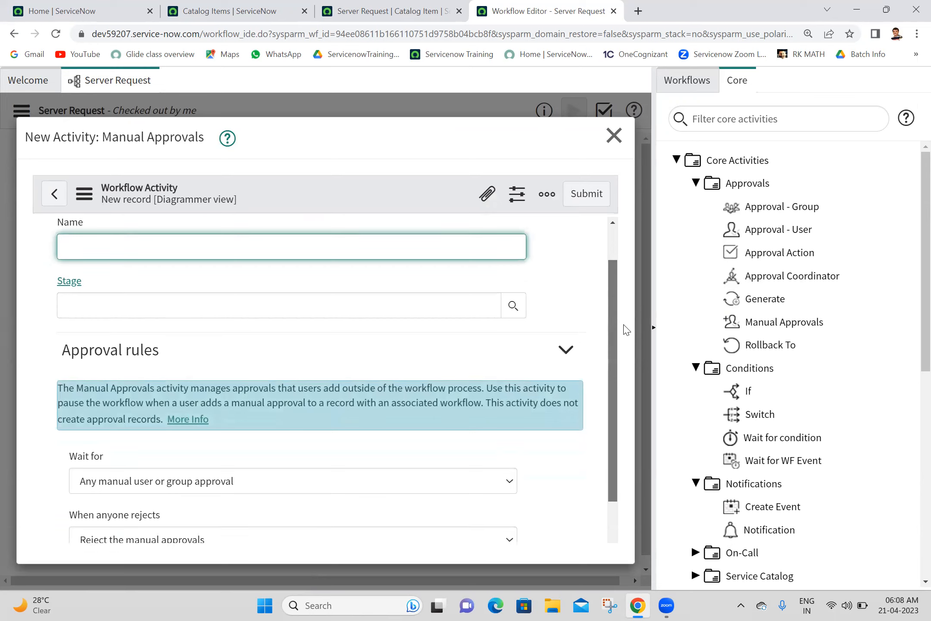
pyautogui.scroll(-2, 627, 329)
pyautogui.scroll(3, 636, 239)
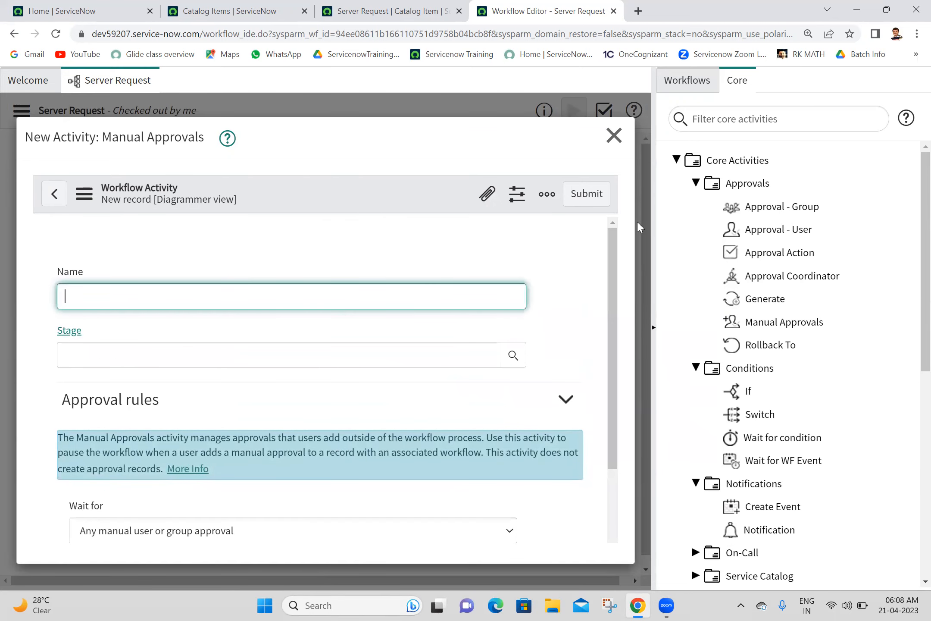
pyautogui.write('anual approval')
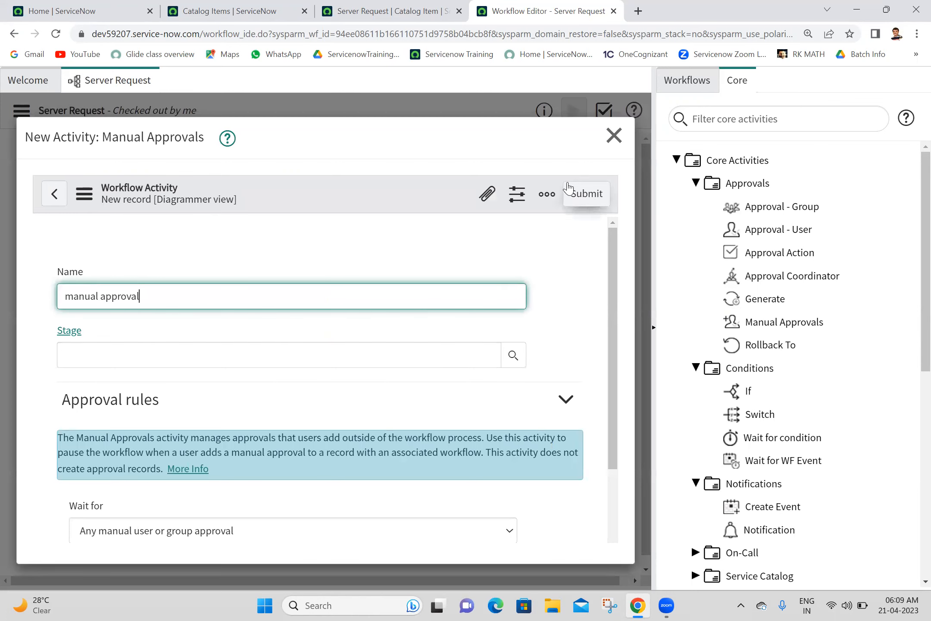
pyautogui.click(581, 198)
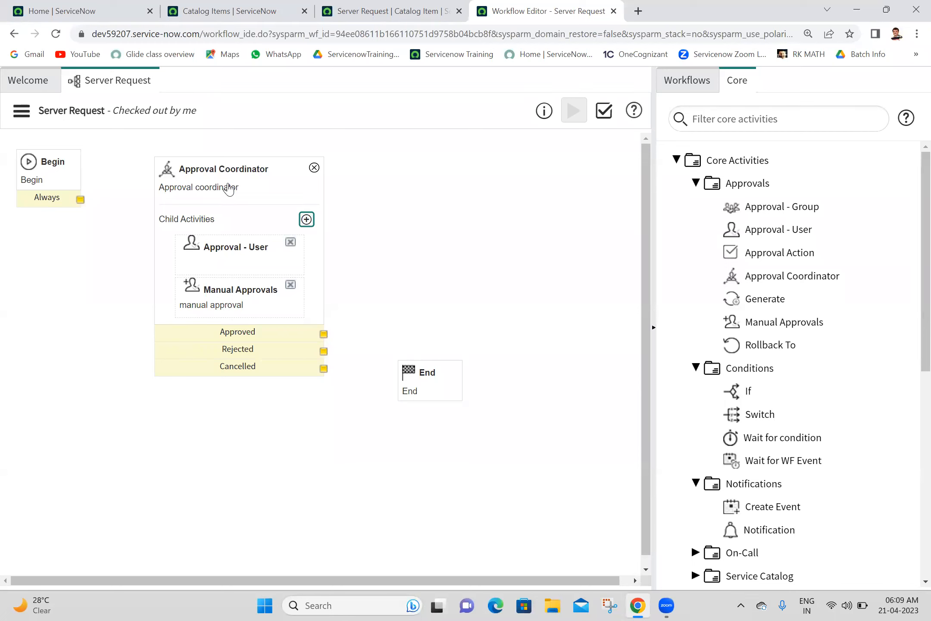
# Step: Inspect the manual approval settings, then draw and remove a Begin-to-coordinator transition
pyautogui.doubleClick(247, 214)
pyautogui.click(357, 195)
pyautogui.moveTo(80, 199); pyautogui.dragTo(164, 209)
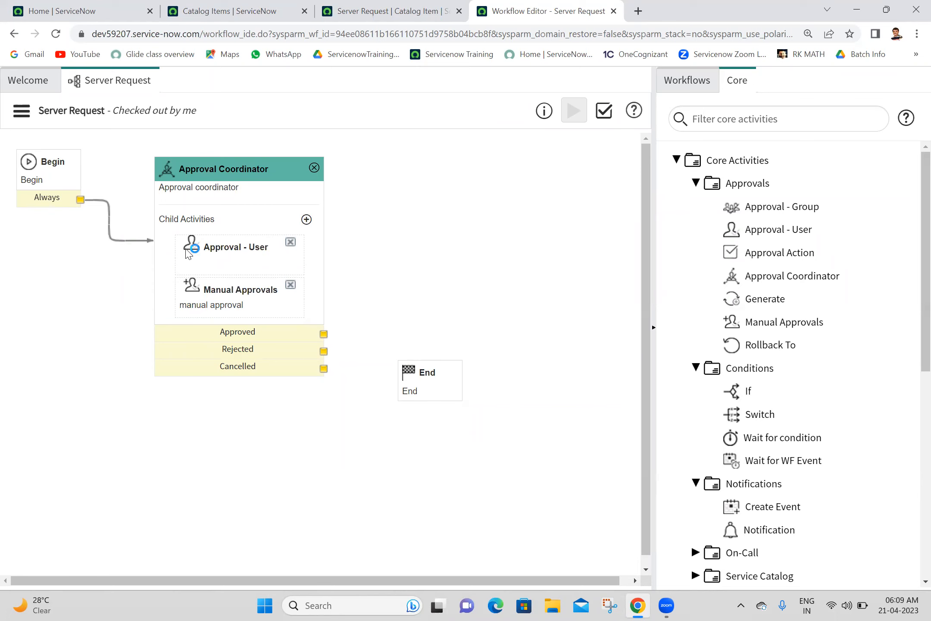
pyautogui.click(125, 240)
pyautogui.press('Delete')
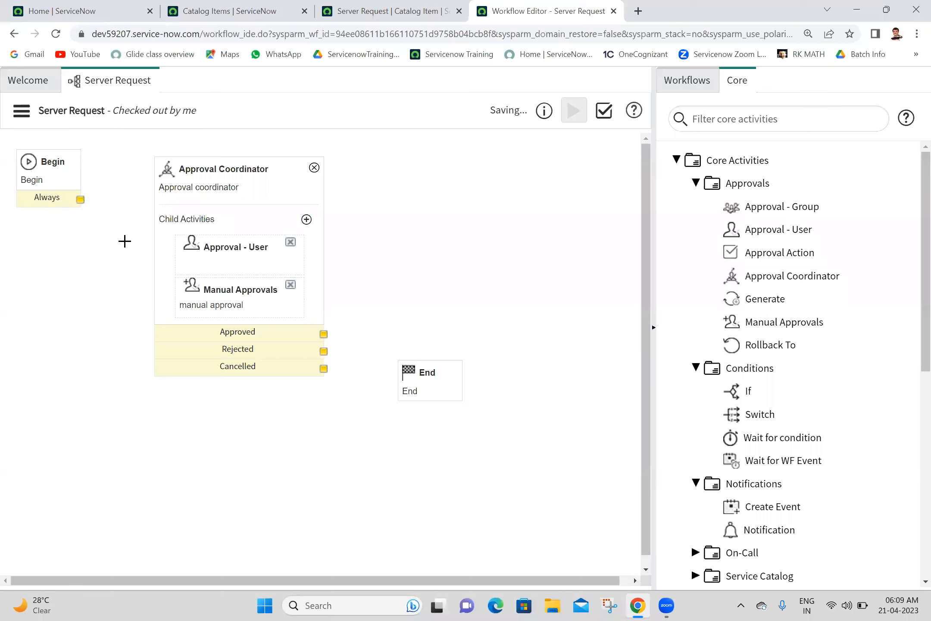
# Step: Delete the Approval Coordinator with its child approvals, confirming with OK
pyautogui.click(314, 169)
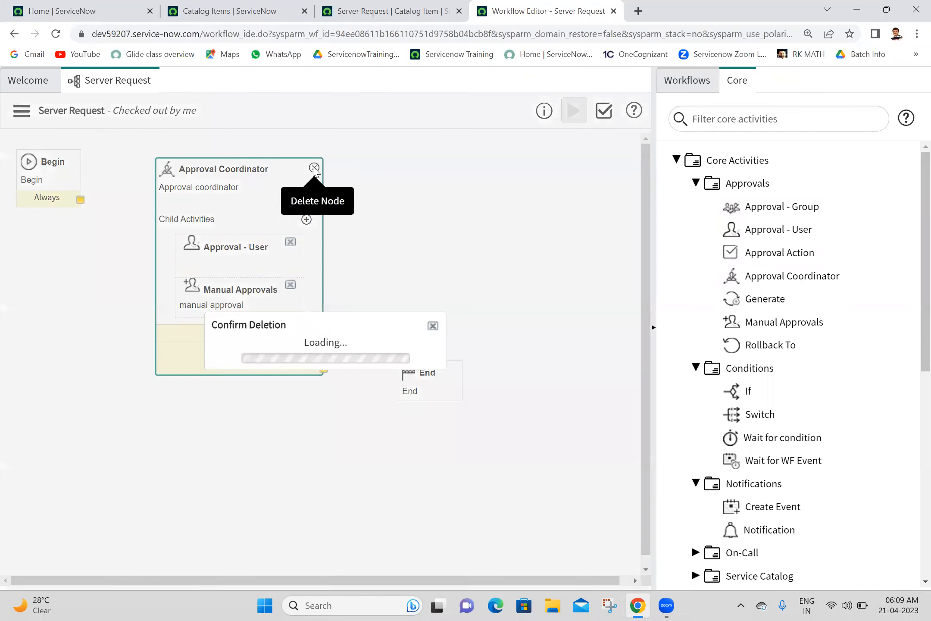
pyautogui.click(433, 375)
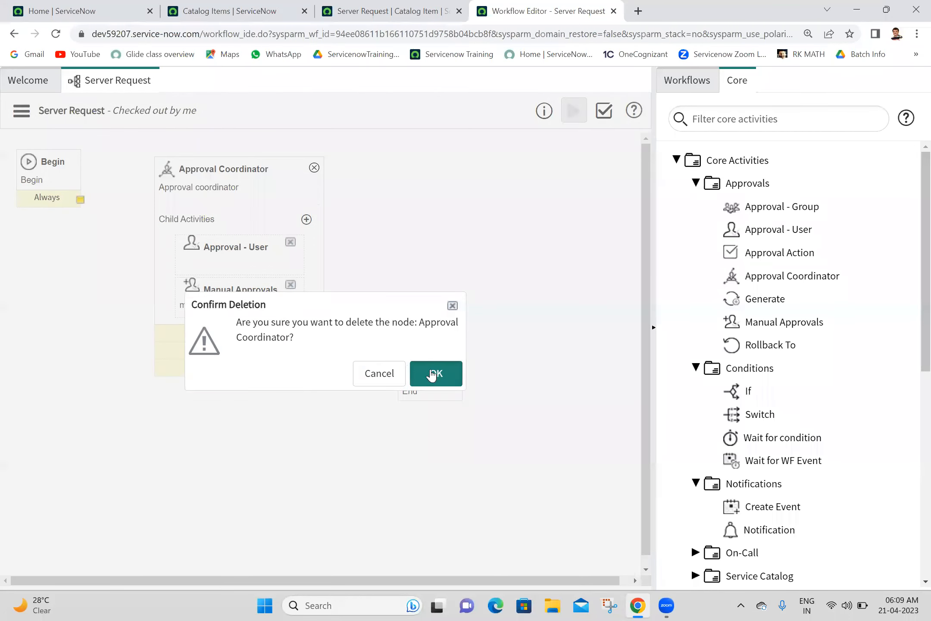
pyautogui.moveTo(772, 296)
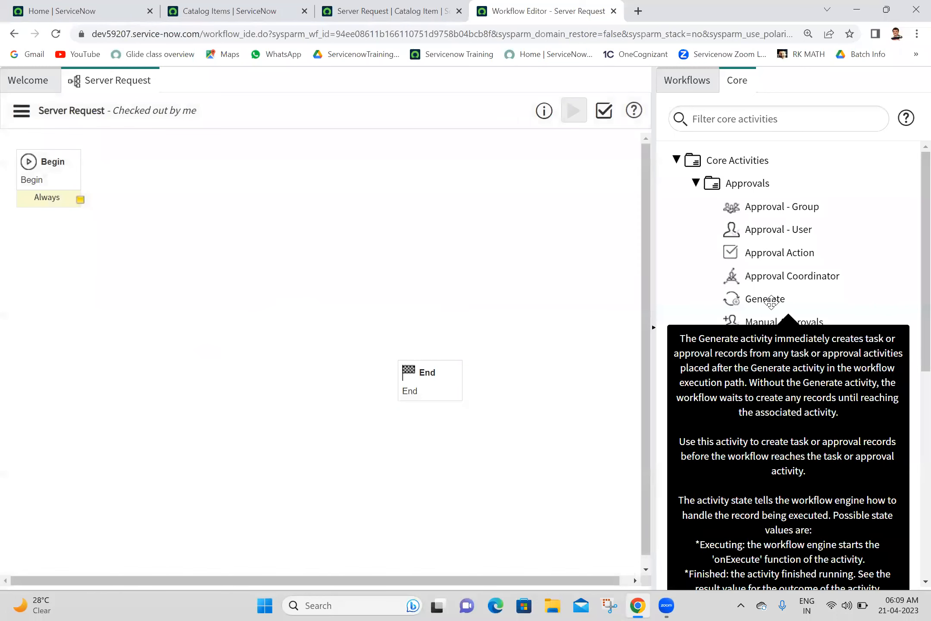
pyautogui.moveTo(771, 296); pyautogui.dragTo(268, 186)
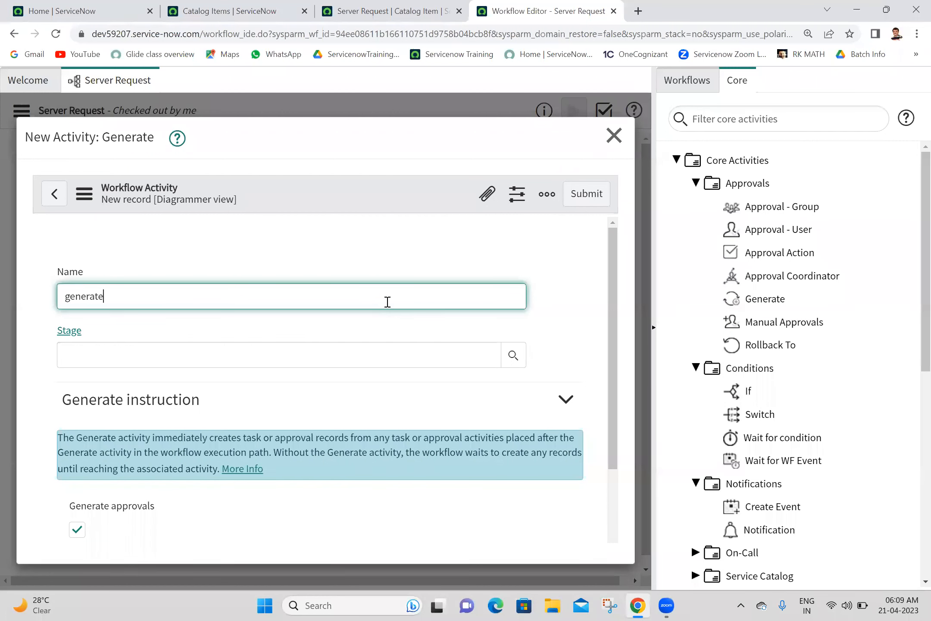
pyautogui.click(586, 193)
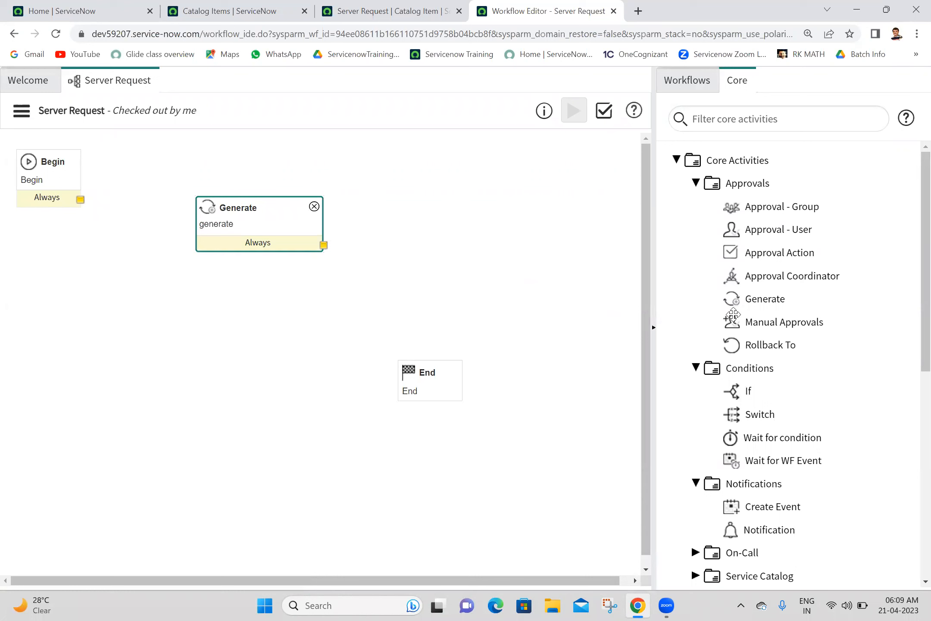
pyautogui.moveTo(751, 298)
pyautogui.click(313, 207)
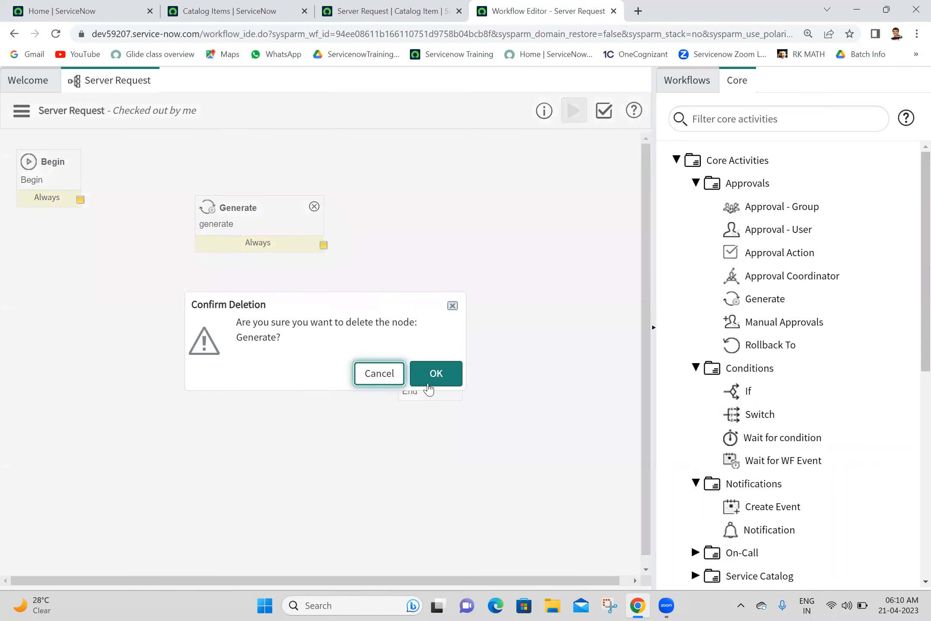
pyautogui.click(433, 375)
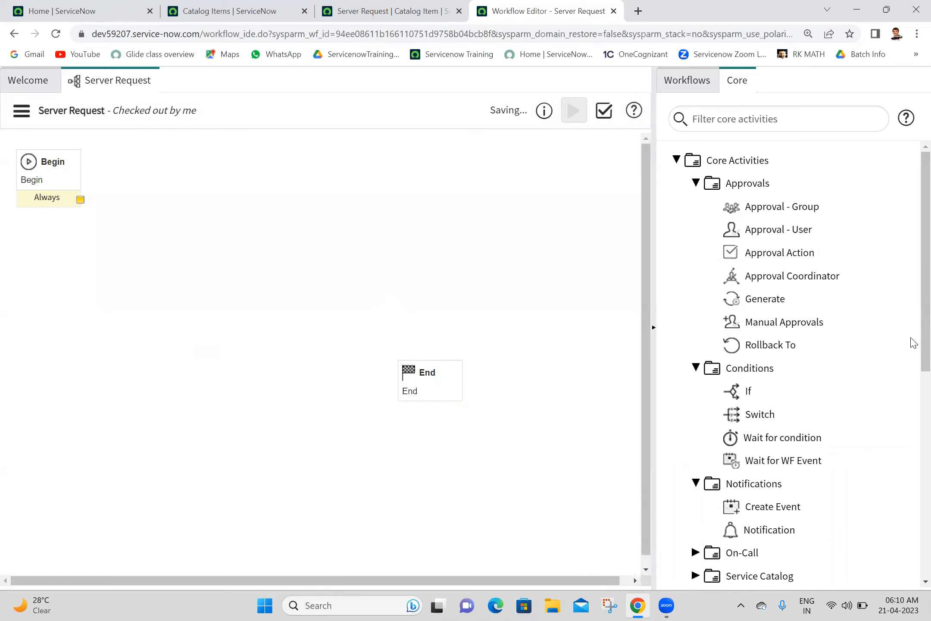
# Step: Place a Conditions > If activity on the canvas, start naming it 'check operat', then view the Server Request catalog item
pyautogui.scroll(-3, 912, 344)
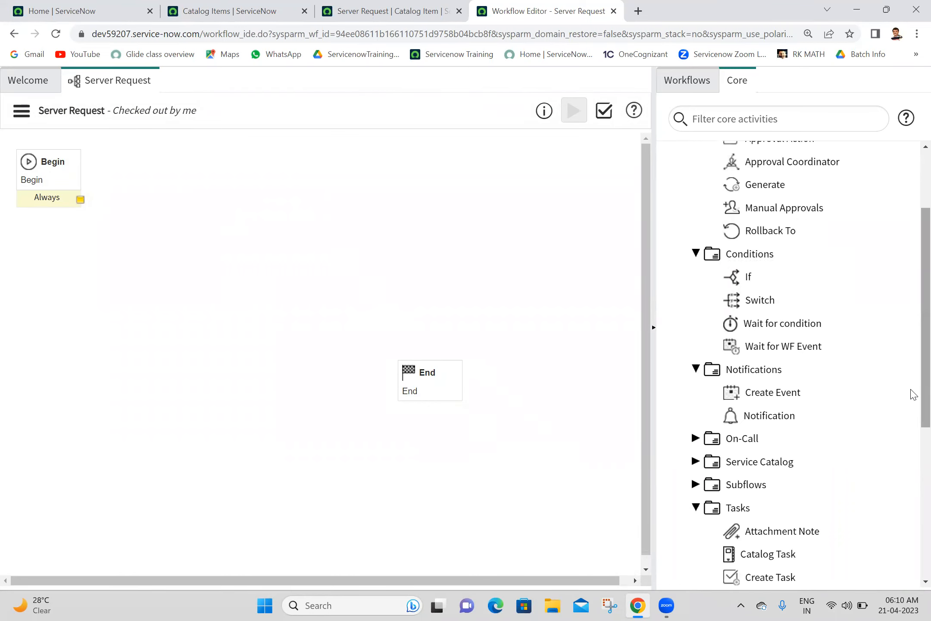
pyautogui.moveTo(790, 324)
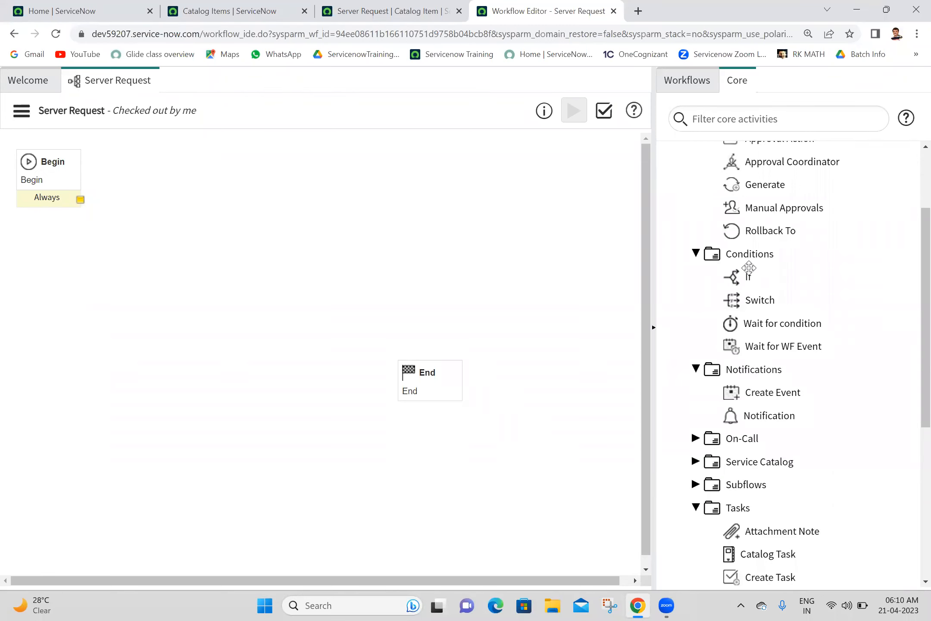
pyautogui.moveTo(748, 276); pyautogui.dragTo(284, 160)
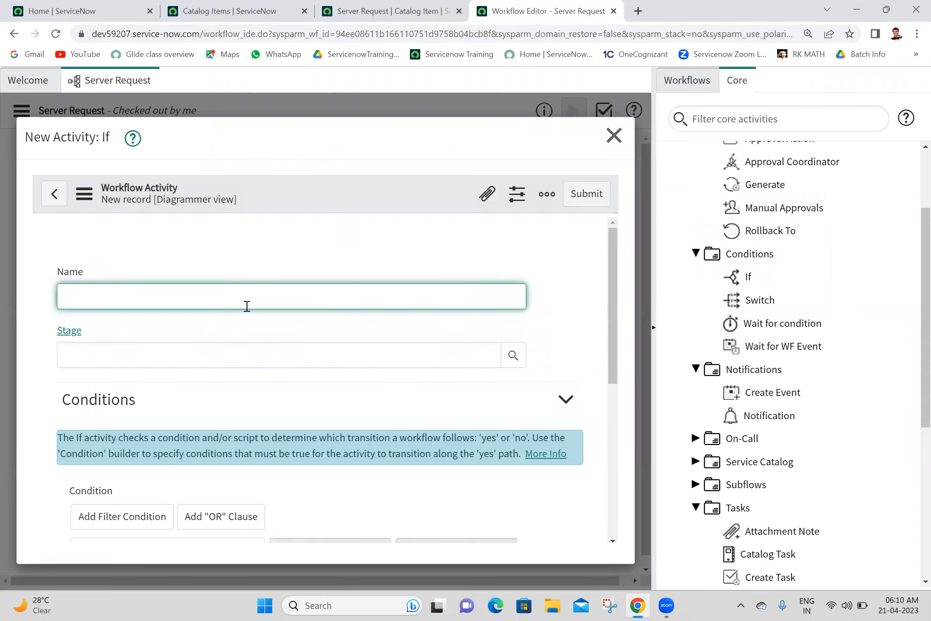
pyautogui.write('heck operat')
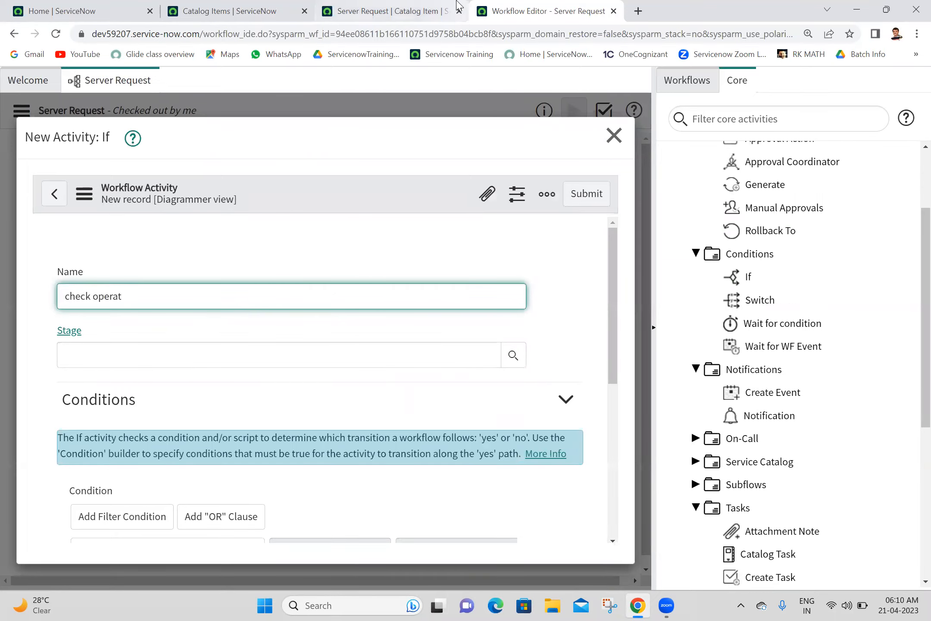
pyautogui.click(390, 11)
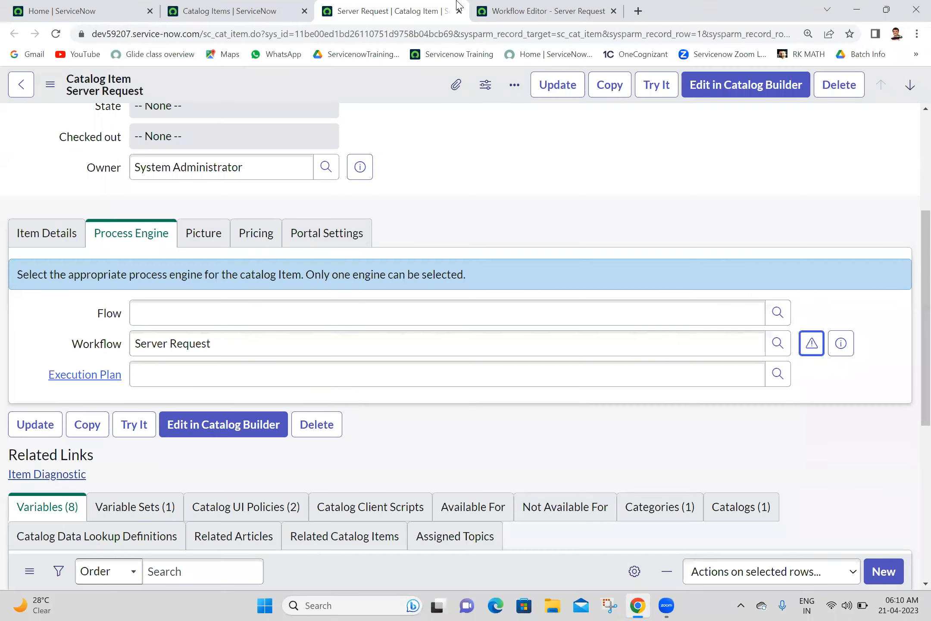
# Step: Preview the Server Request order form with Try It, then rename the If activity 'check server type'
pyautogui.click(656, 89)
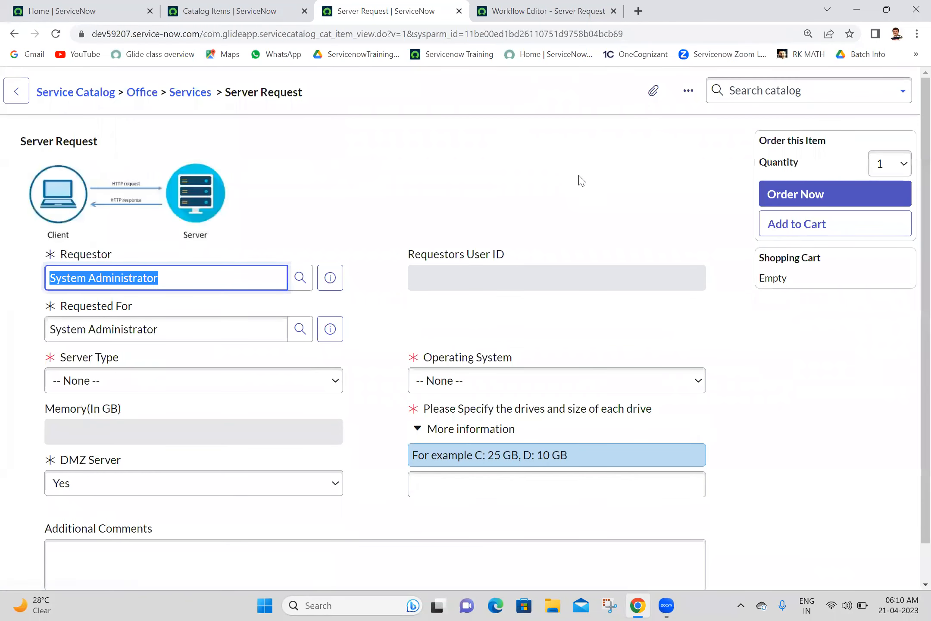
pyautogui.click(480, 13)
pyautogui.click(258, 302)
pyautogui.hotkey('ctrl', 'shift', 'Left')
pyautogui.hotkey('ctrl', 'shift', 'Left')
pyautogui.write('check')
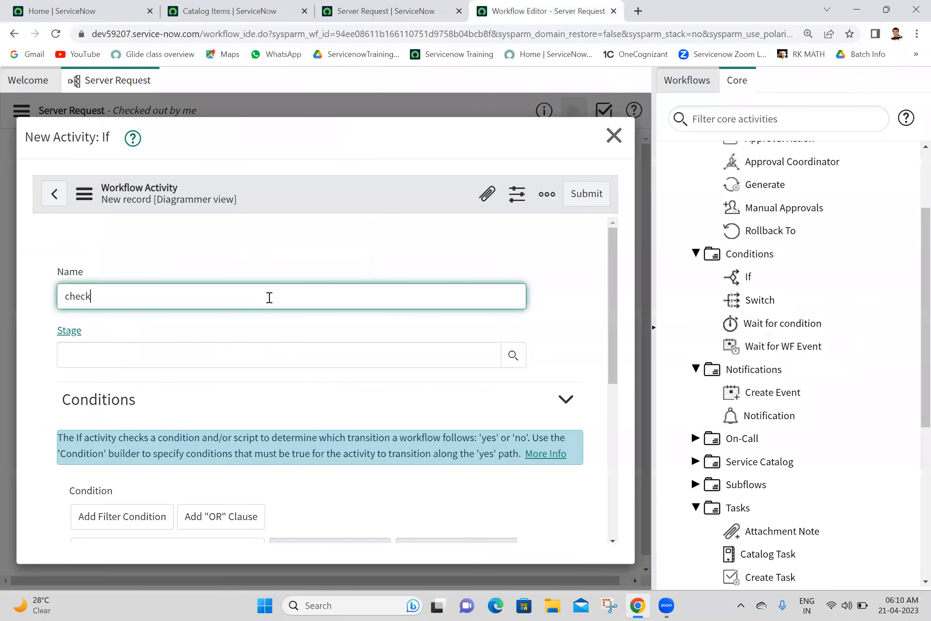
pyautogui.write(' server type')
# Step: Finish the activity name, leave Stage empty, and choose Variables as the condition field
pyautogui.click(346, 214)
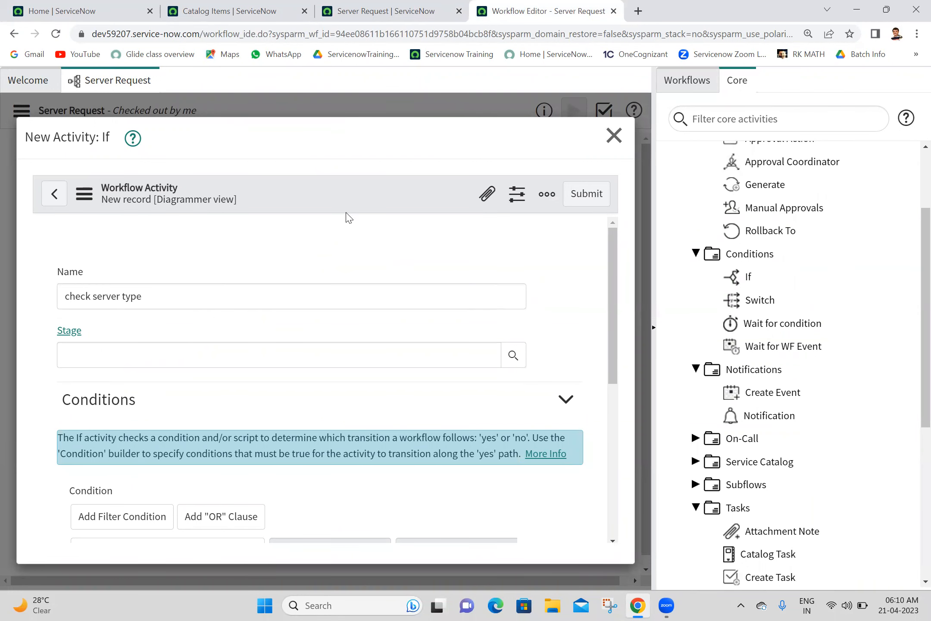
pyautogui.click(418, 354)
pyautogui.click(562, 328)
pyautogui.scroll(-5, 616, 318)
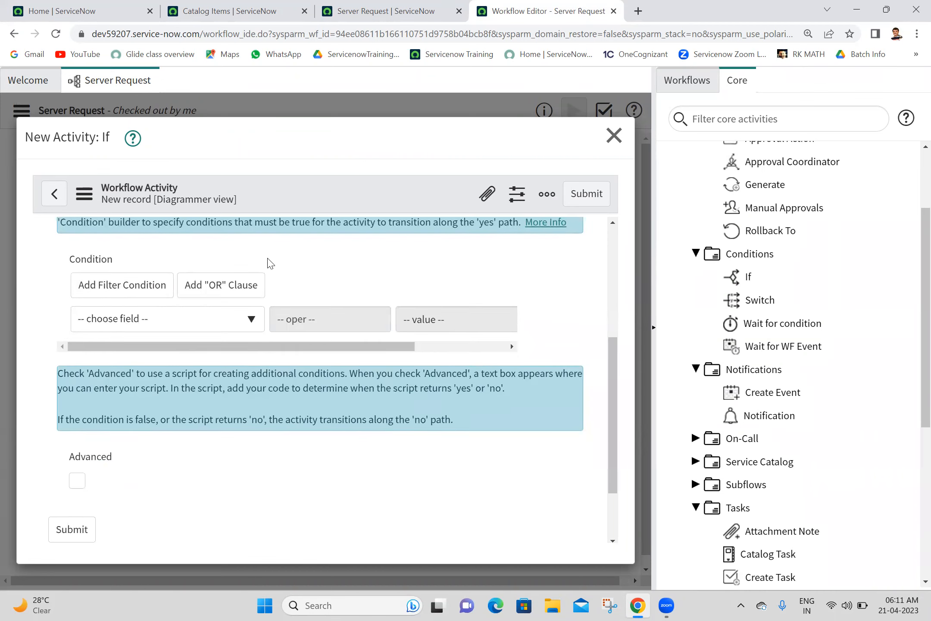
pyautogui.click(234, 330)
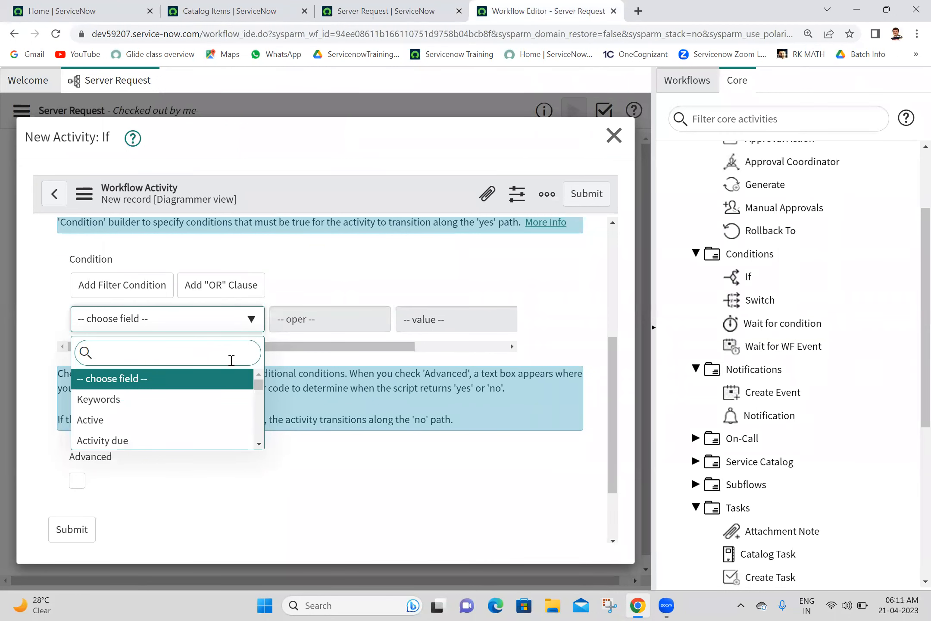
pyautogui.write('varia')
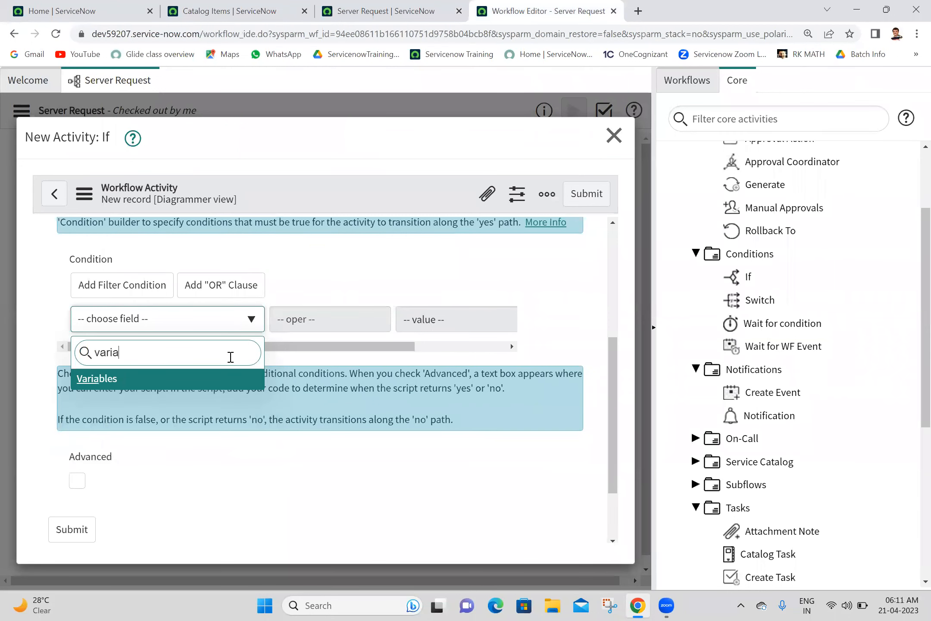
pyautogui.click(172, 386)
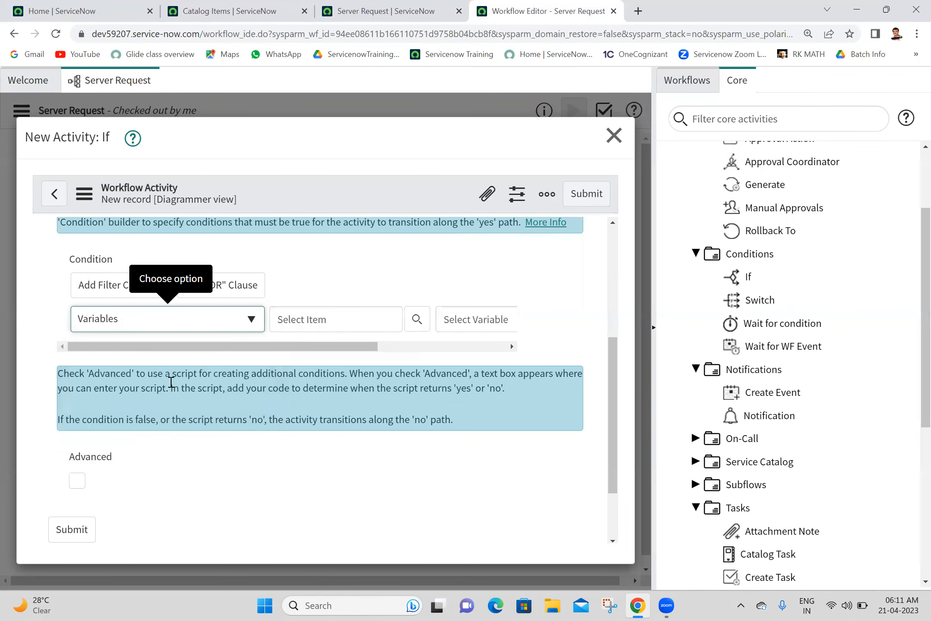
# Step: Choose Server Request as the catalog item and Server Type as the condition variable
pyautogui.click(324, 319)
pyautogui.write('s')
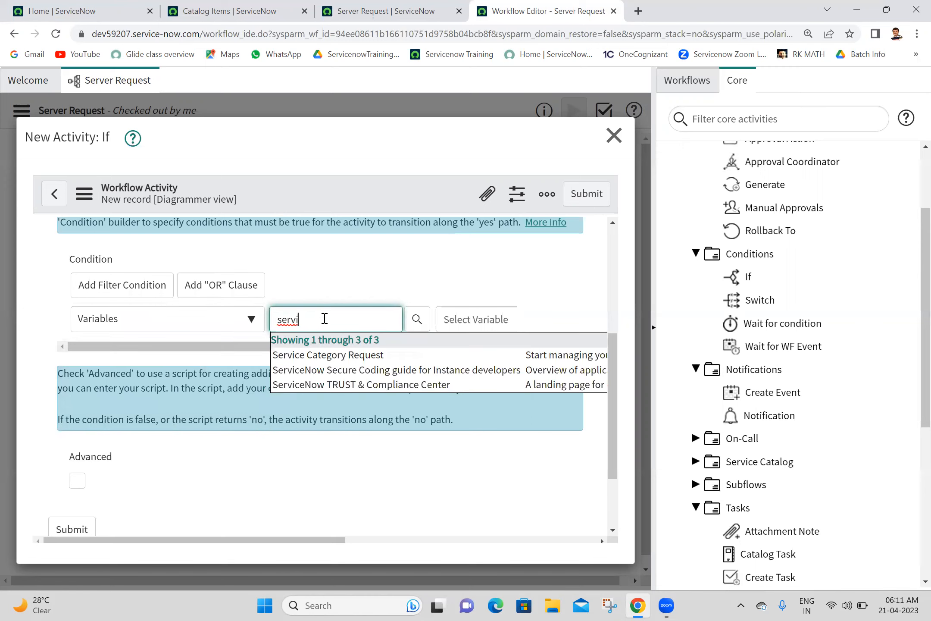
pyautogui.write('ervi')
pyautogui.press('BackSpace')
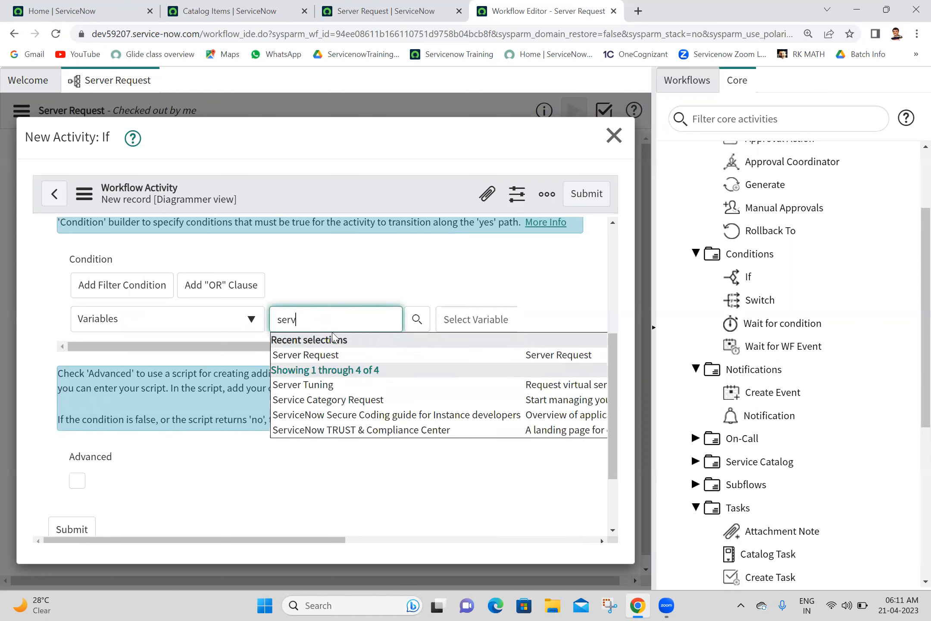
pyautogui.click(336, 354)
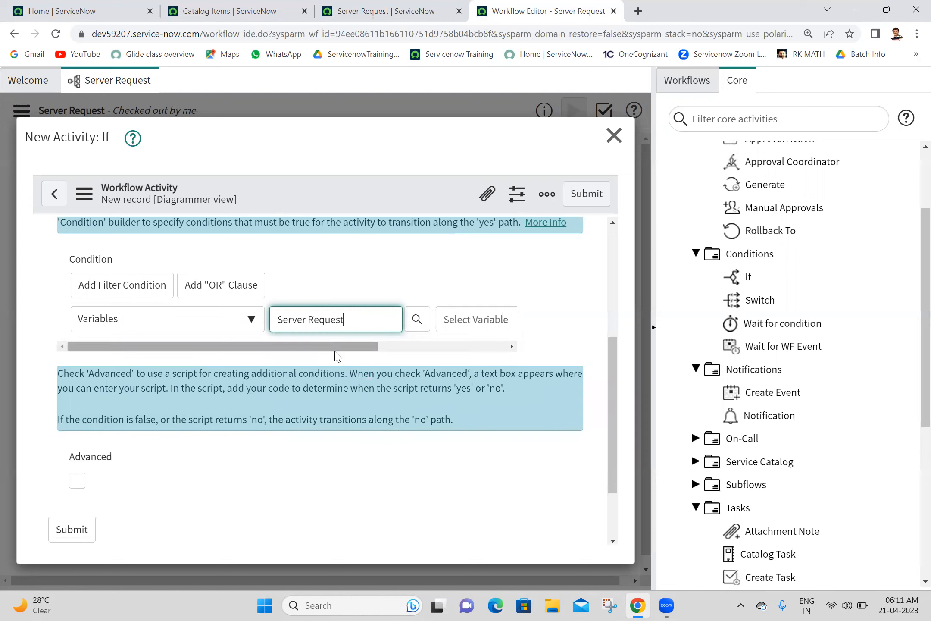
pyautogui.moveTo(339, 348); pyautogui.dragTo(491, 351)
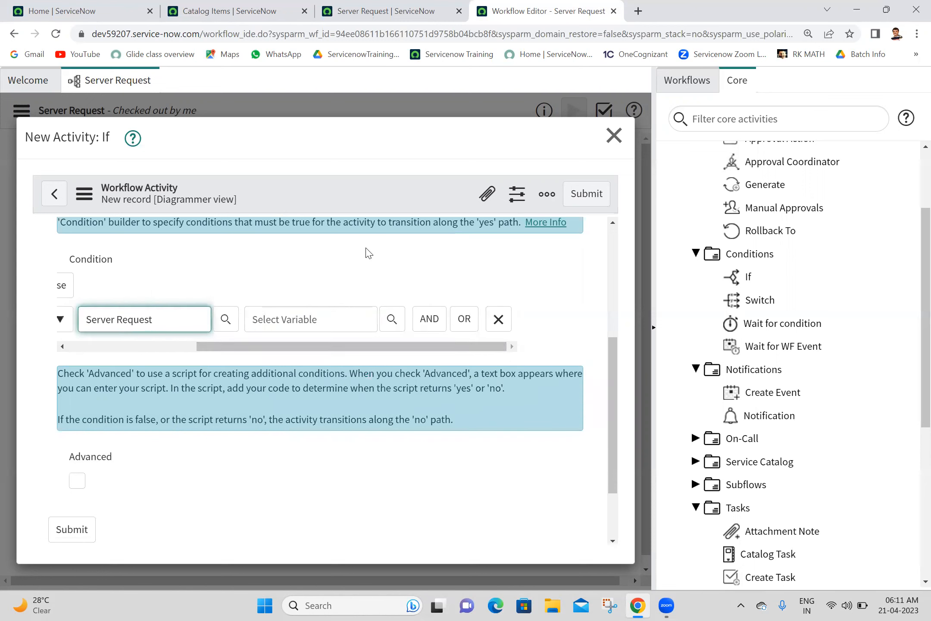
pyautogui.click(306, 318)
pyautogui.write('ser')
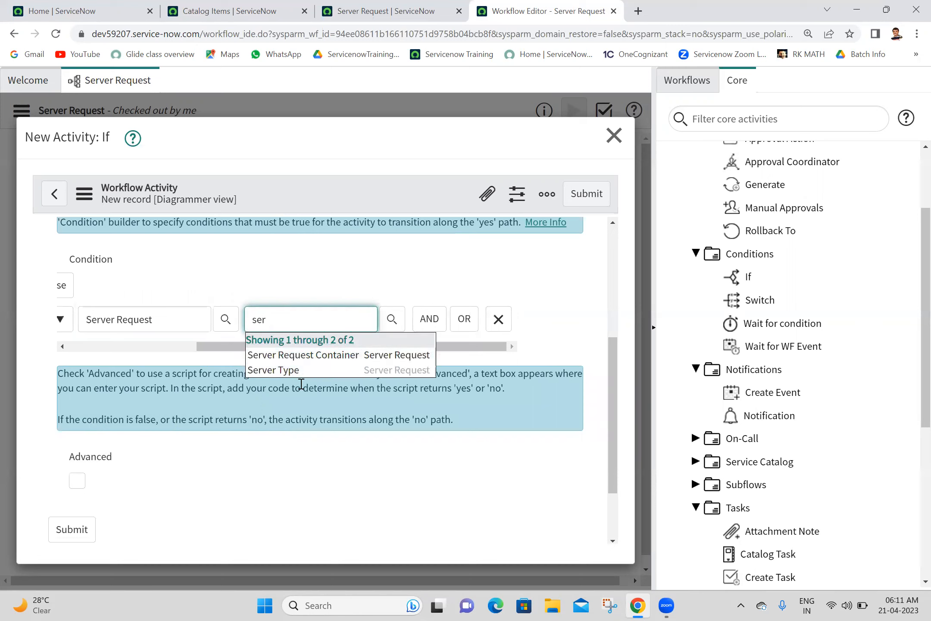
pyautogui.click(301, 371)
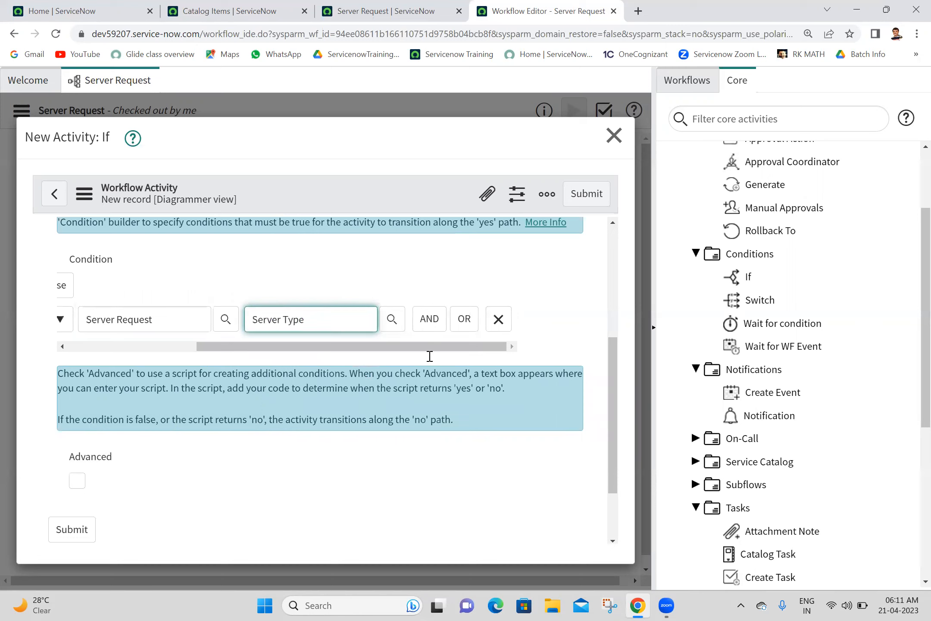
# Step: Set the condition to Server Type is Physical, cross-checking the order form
pyautogui.click(467, 347)
pyautogui.click(364, 322)
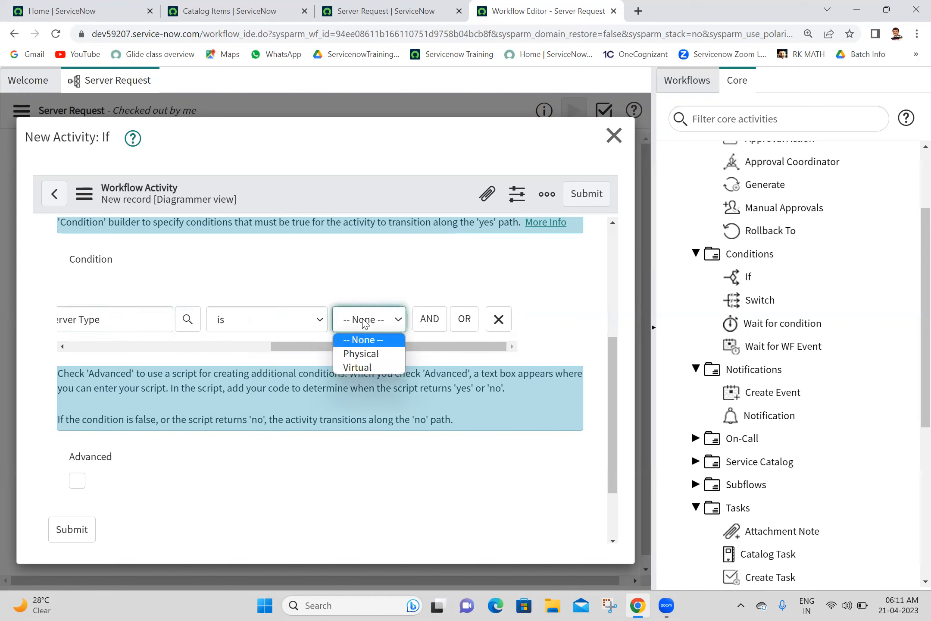
pyautogui.click(372, 361)
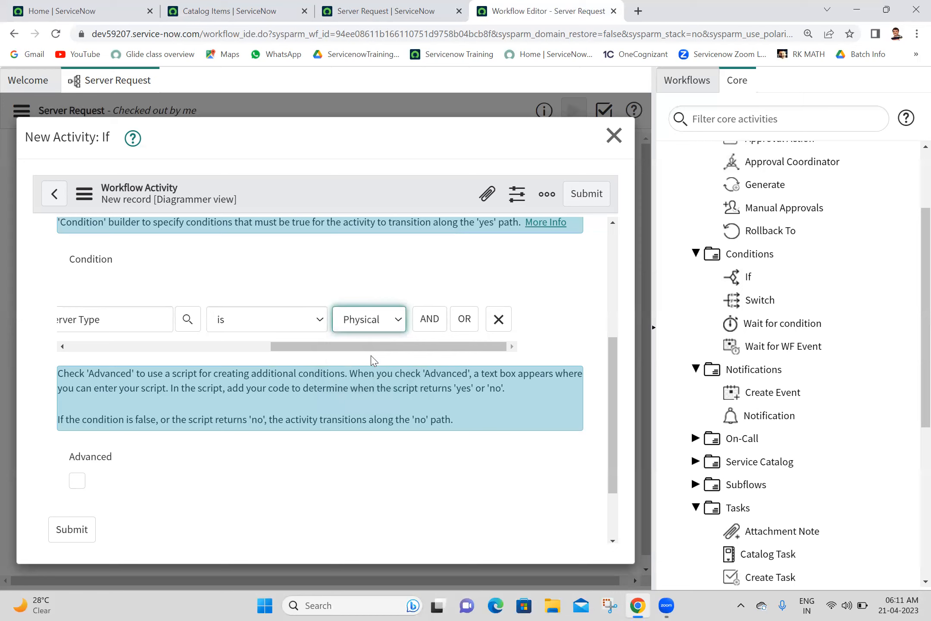
pyautogui.click(289, 326)
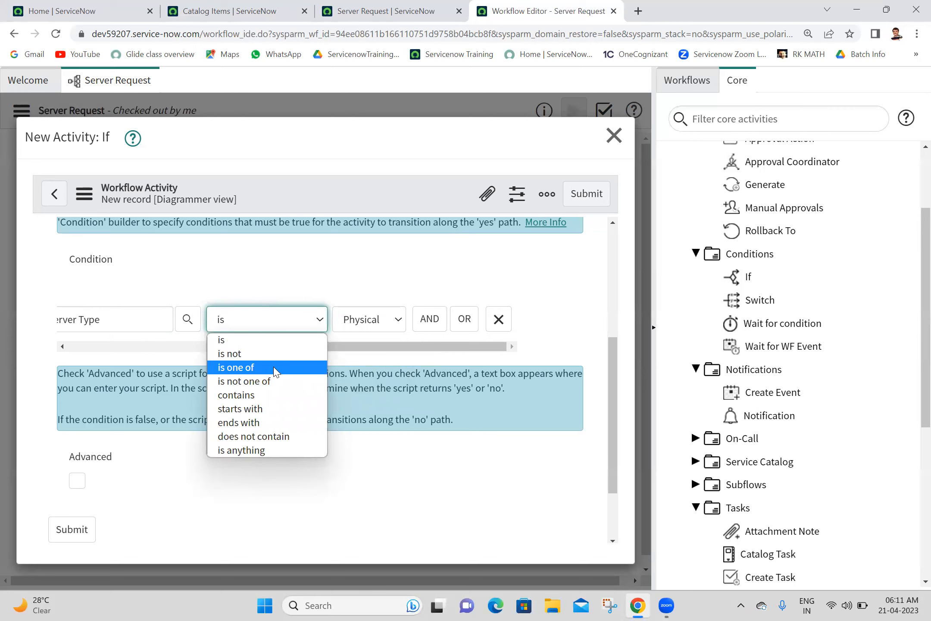
pyautogui.click(409, 6)
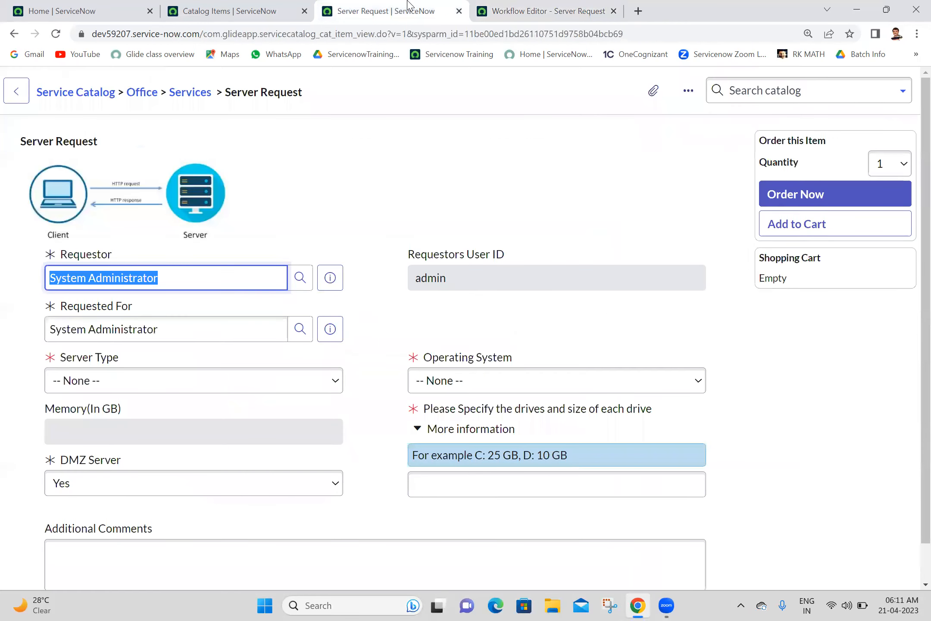
pyautogui.click(561, 10)
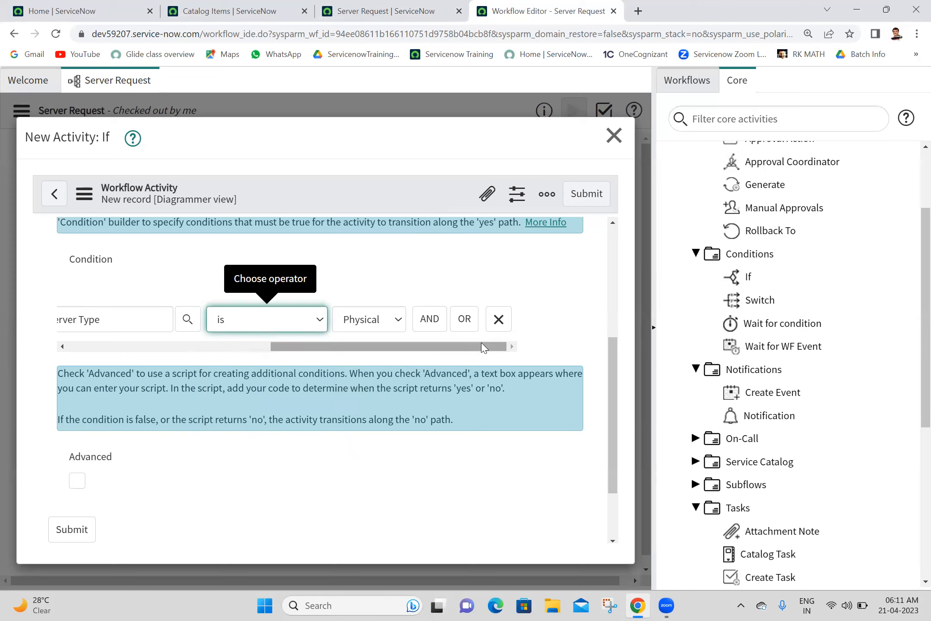
pyautogui.moveTo(353, 351); pyautogui.dragTo(73, 390)
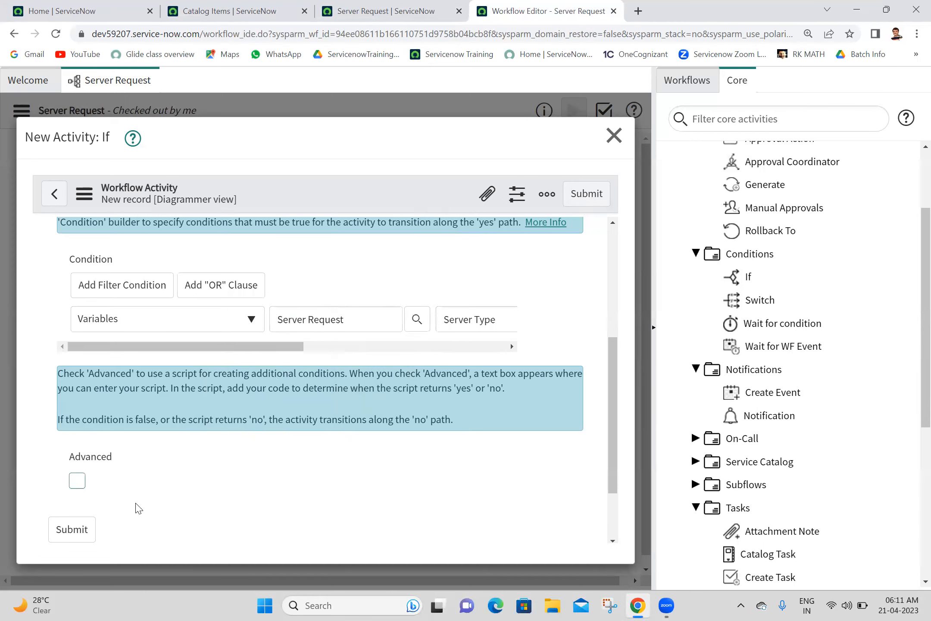
# Step: Enable Advanced, review the script template, and submit the 'check server type' If activity
pyautogui.click(77, 482)
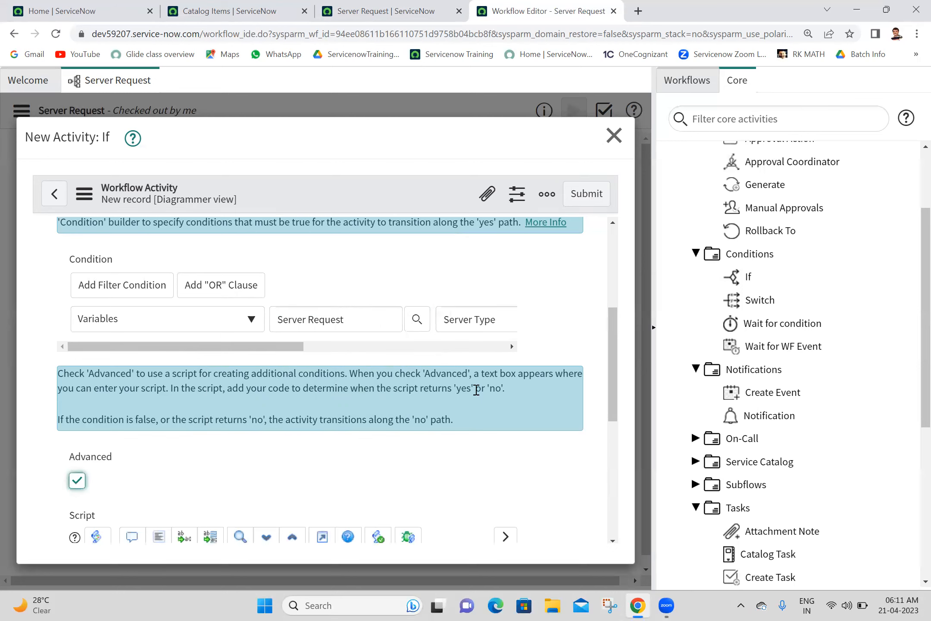
pyautogui.scroll(-6, 620, 371)
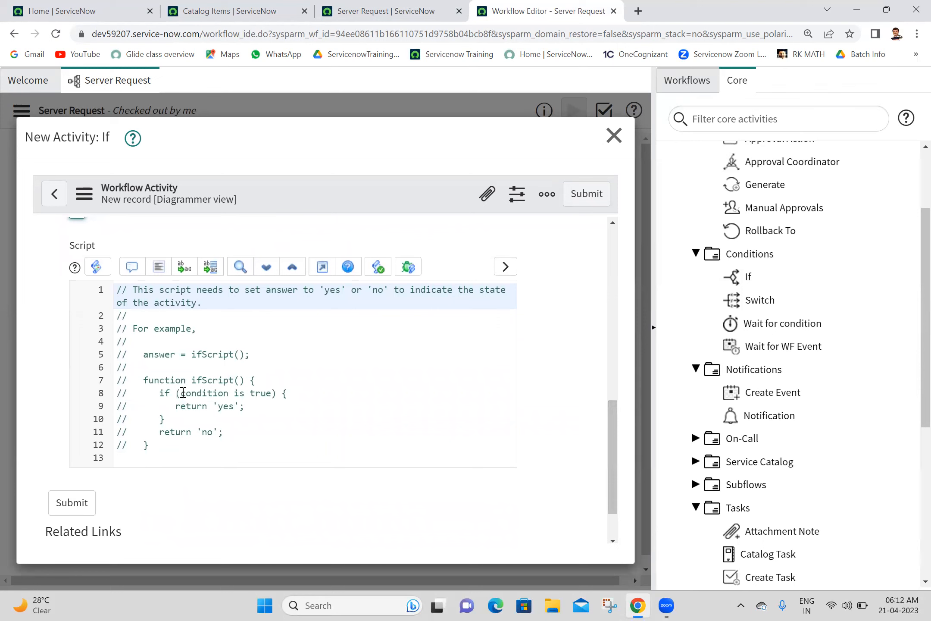
pyautogui.click(183, 393)
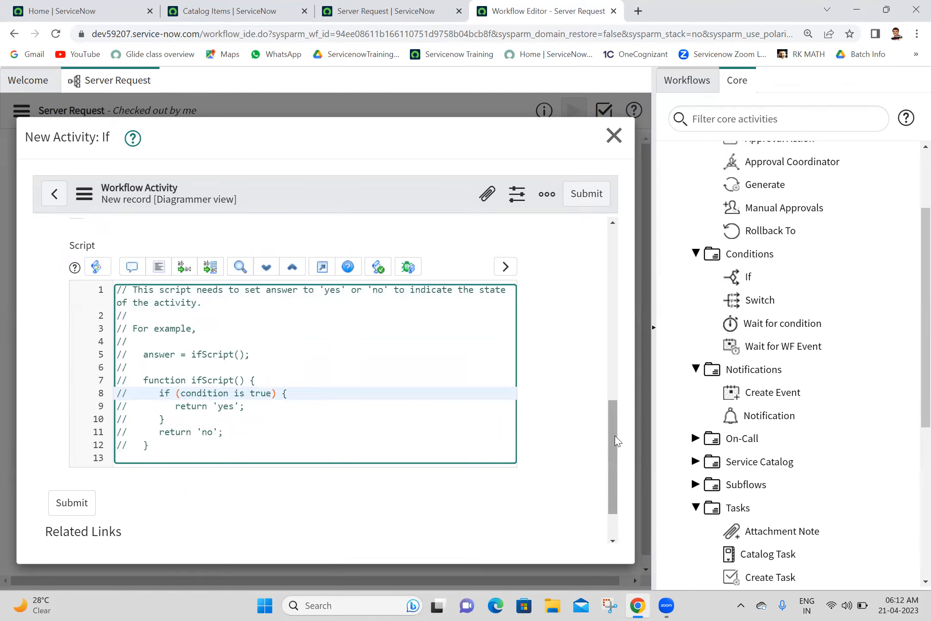
pyautogui.scroll(5, 592, 352)
pyautogui.moveTo(297, 414); pyautogui.dragTo(549, 419)
pyautogui.moveTo(610, 369); pyautogui.dragTo(615, 486)
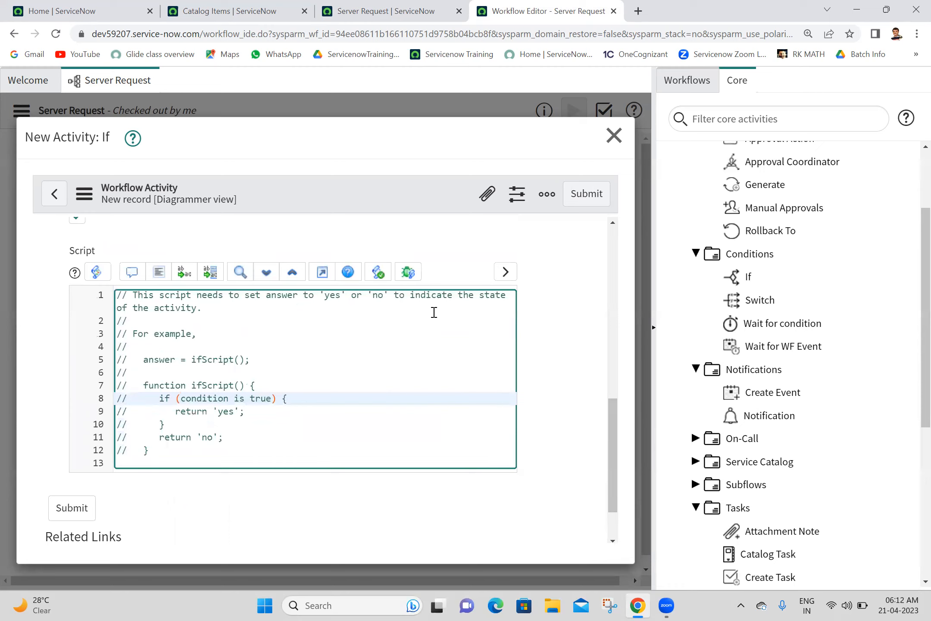
pyautogui.click(192, 346)
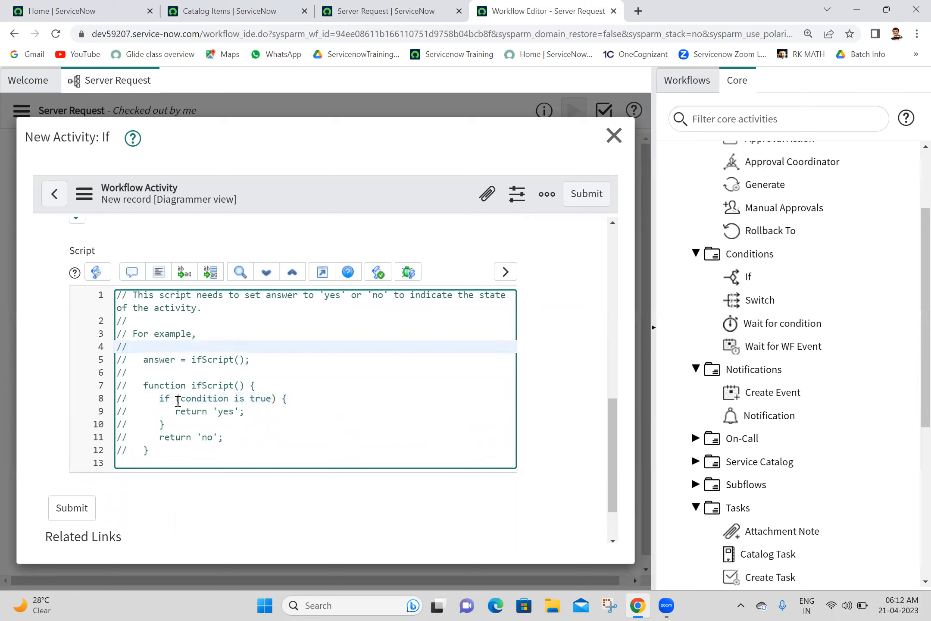
pyautogui.click(132, 357)
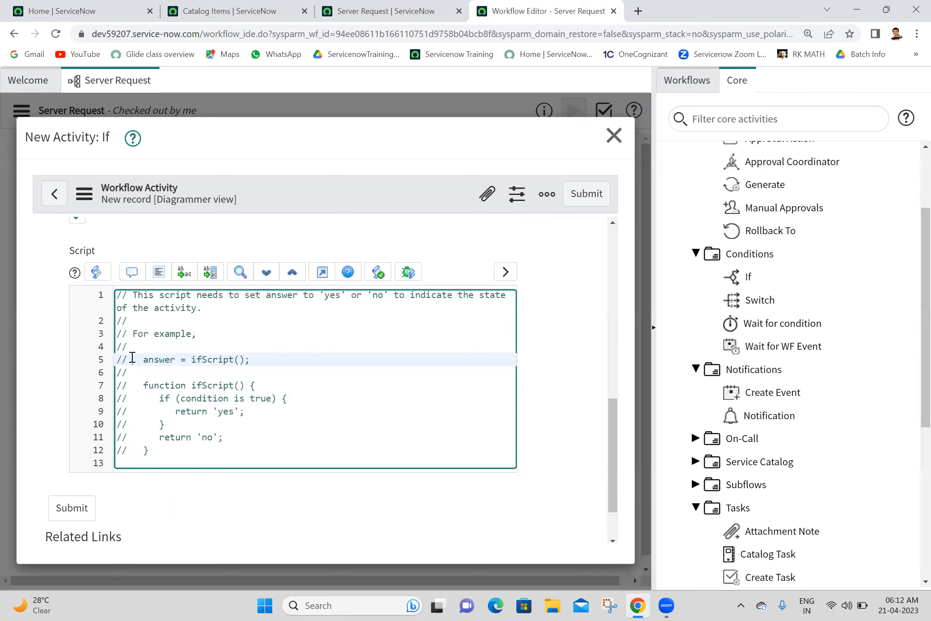
pyautogui.click(575, 198)
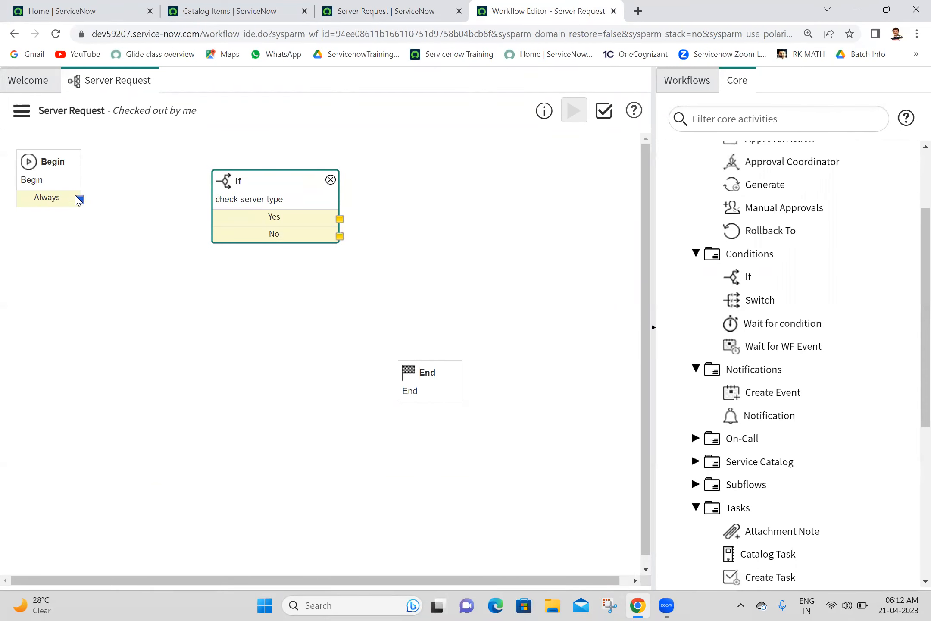
# Step: Connect Begin's Always output to the 'check server type' If activity and review its properties
pyautogui.moveTo(80, 200); pyautogui.dragTo(282, 200)
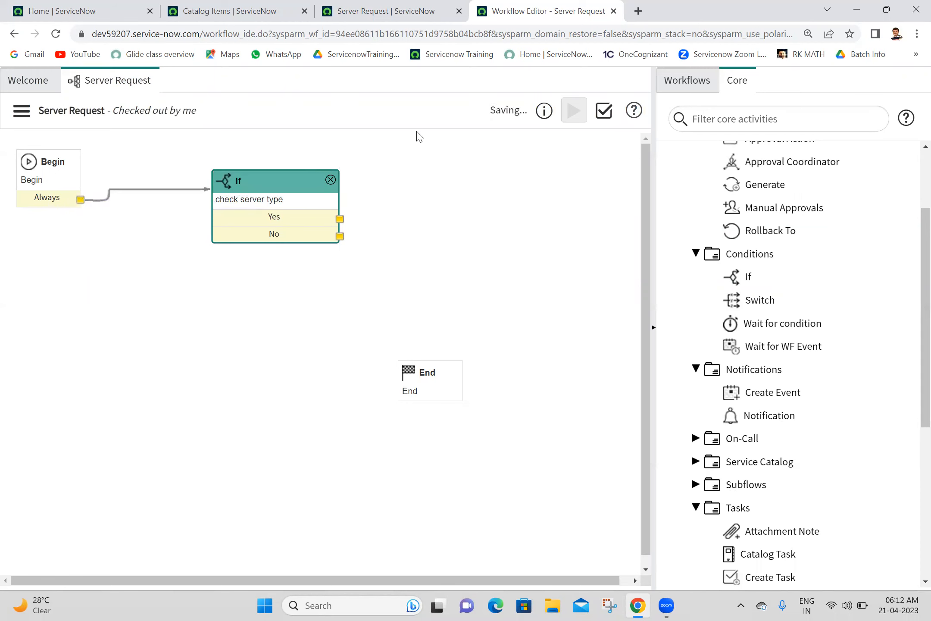
pyautogui.doubleClick(269, 210)
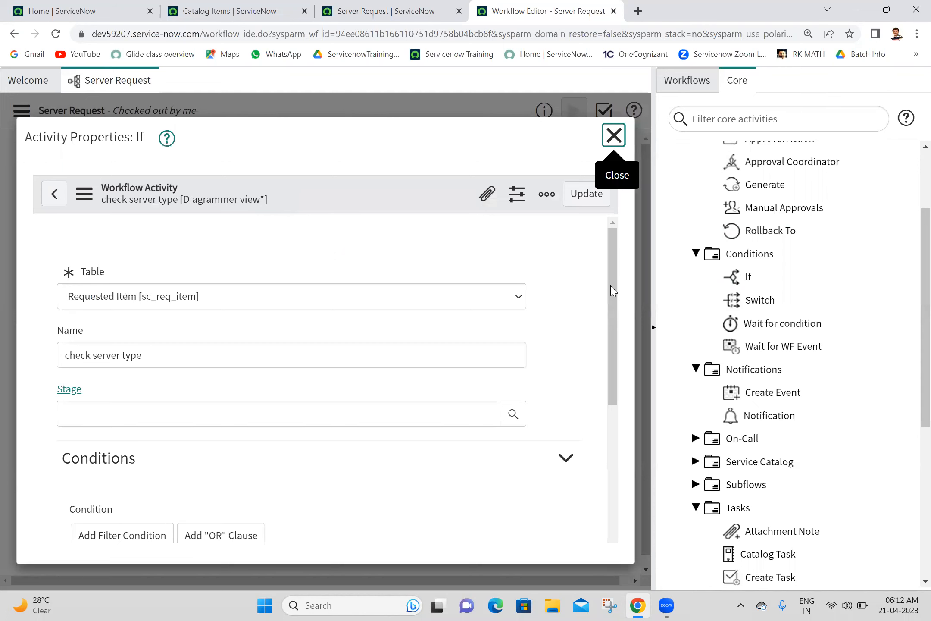
pyautogui.moveTo(614, 291); pyautogui.dragTo(624, 334)
pyautogui.moveTo(391, 449); pyautogui.dragTo(551, 441)
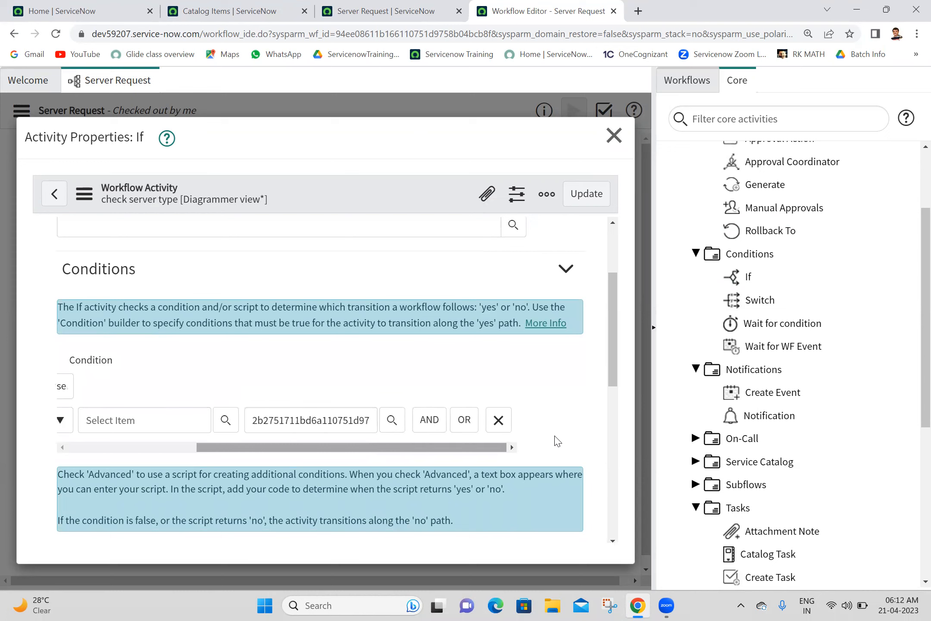
pyautogui.moveTo(389, 449); pyautogui.dragTo(528, 454)
# Step: Close the If activity's properties dialog and deselect the node on the canvas
pyautogui.click(614, 135)
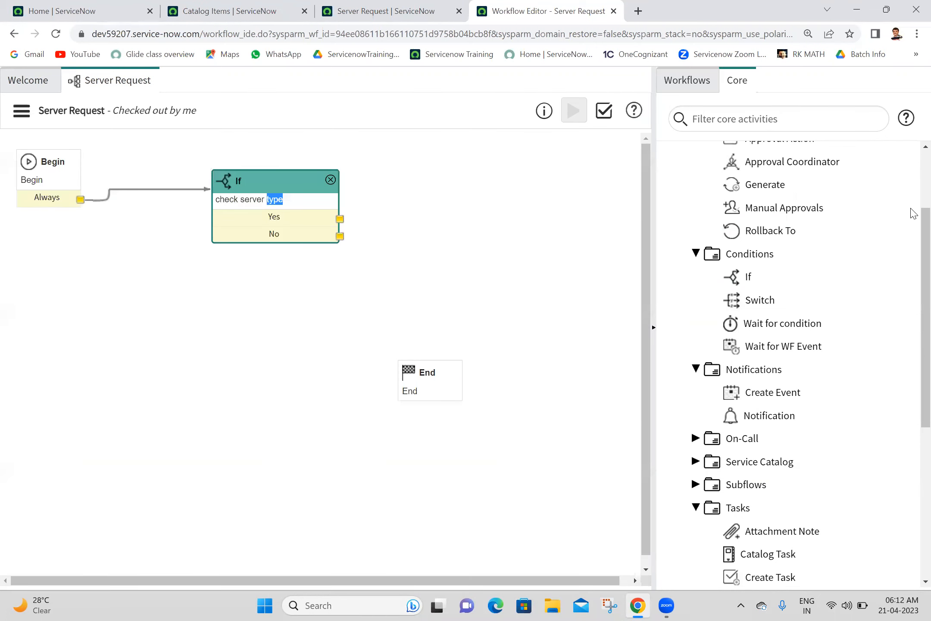
pyautogui.scroll(3, 913, 230)
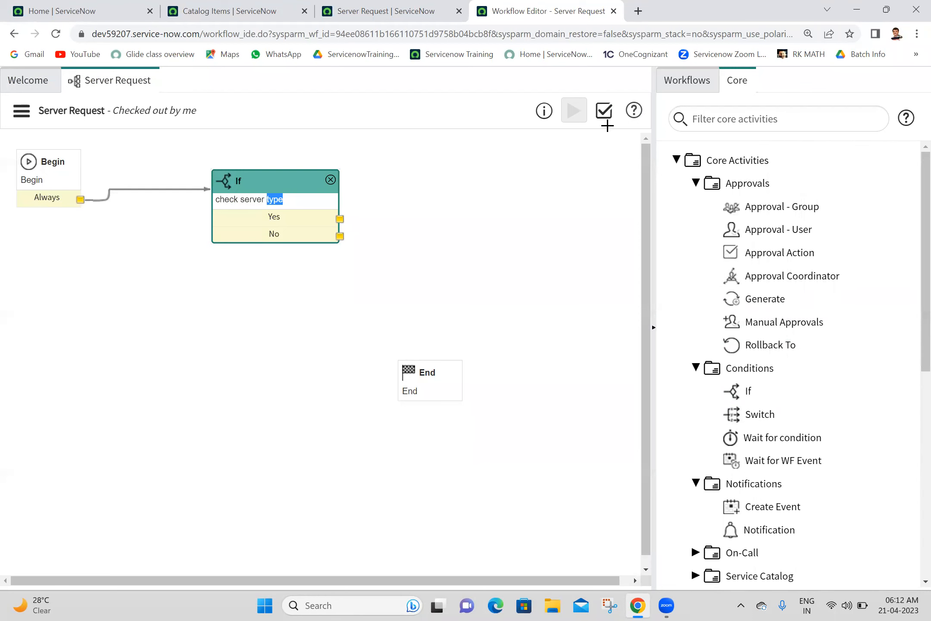
pyautogui.click(420, 99)
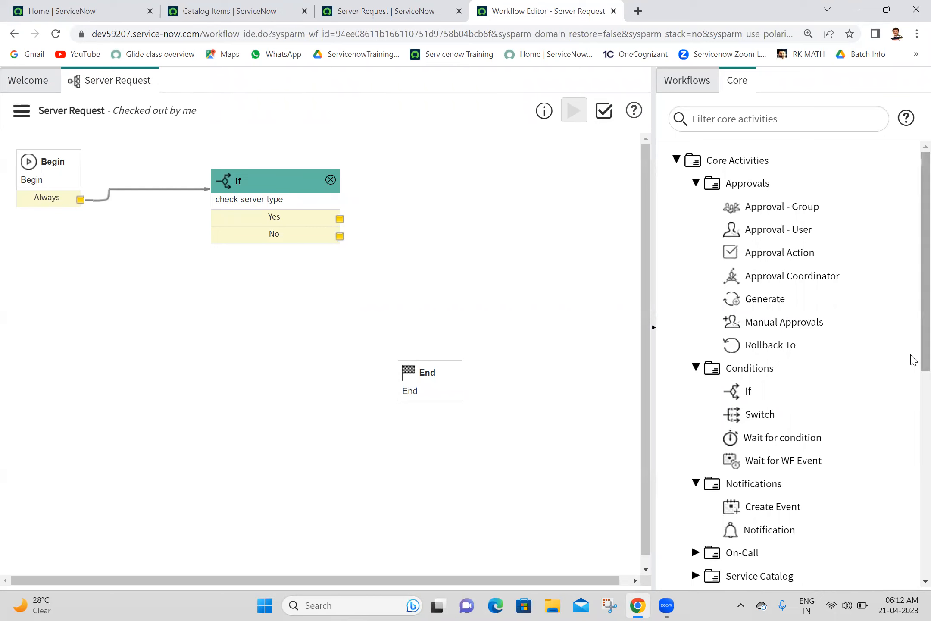
pyautogui.scroll(-1, 913, 388)
pyautogui.scroll(-3, 912, 410)
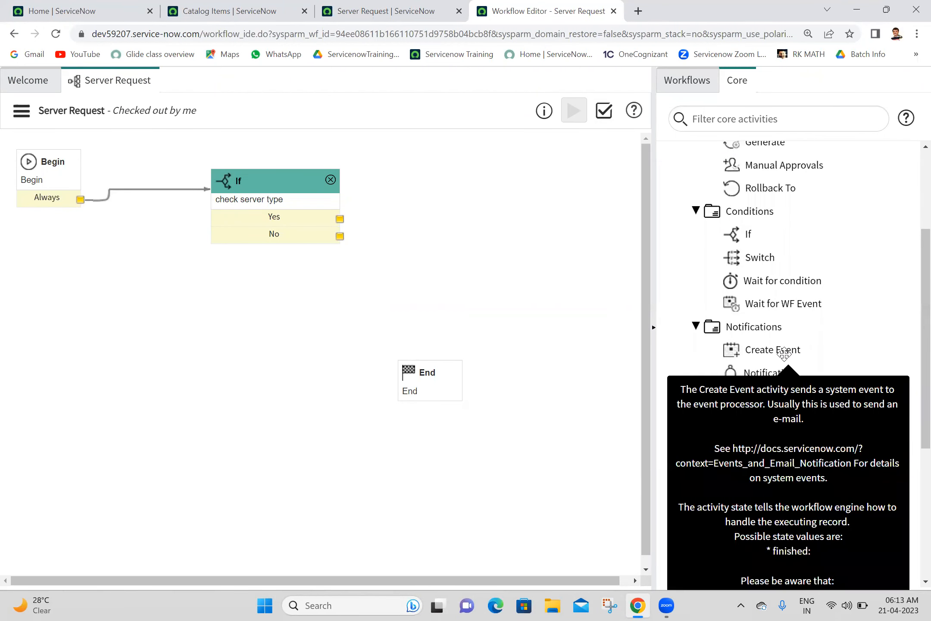
# Step: Add a Create Event activity named 'trigeer my first event' with event name my.first.event
pyautogui.moveTo(784, 352); pyautogui.dragTo(462, 174)
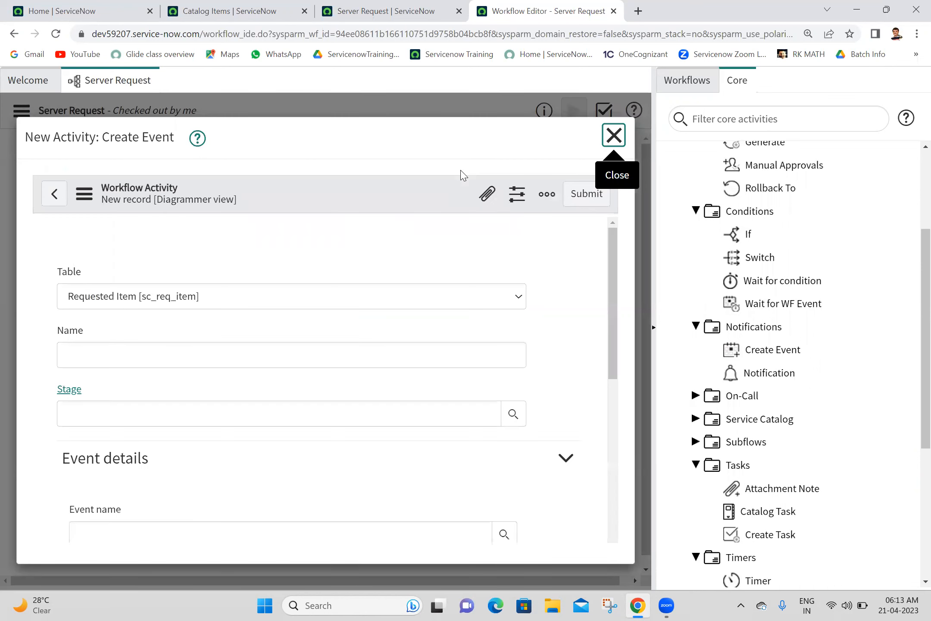
pyautogui.write('trigeer mt')
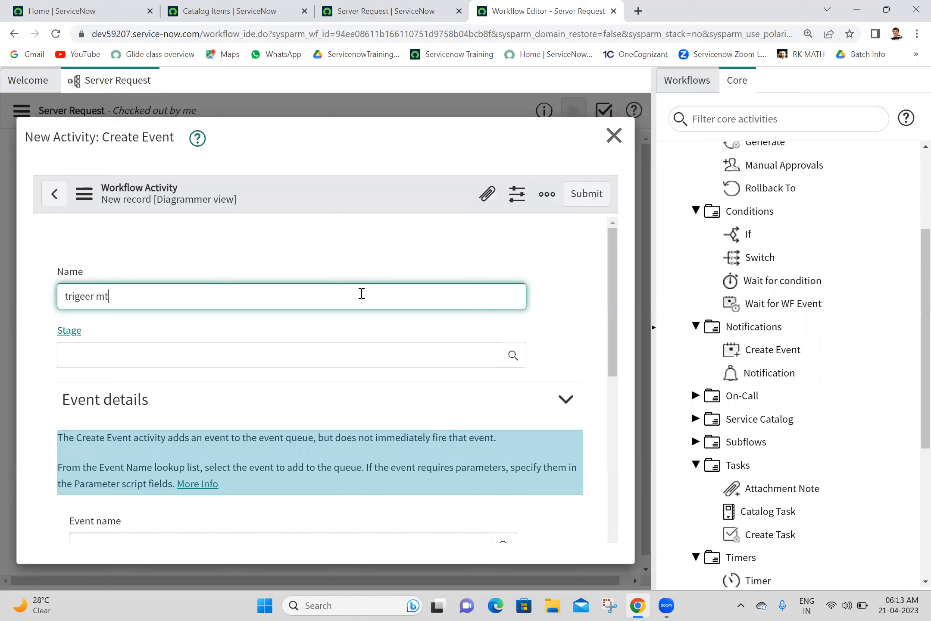
pyautogui.write('yst event')
pyautogui.moveTo(614, 281); pyautogui.dragTo(602, 374)
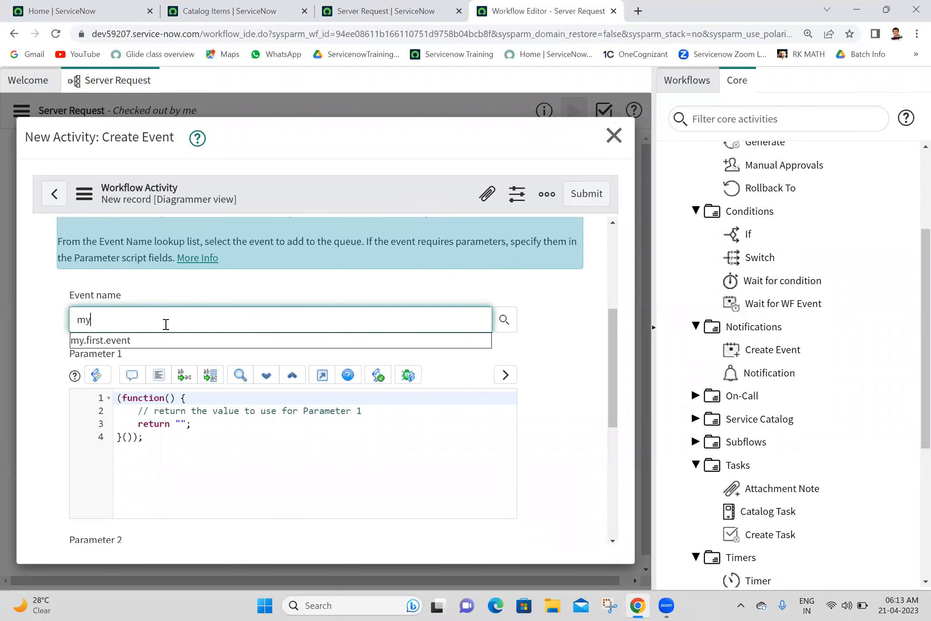
pyautogui.click(167, 339)
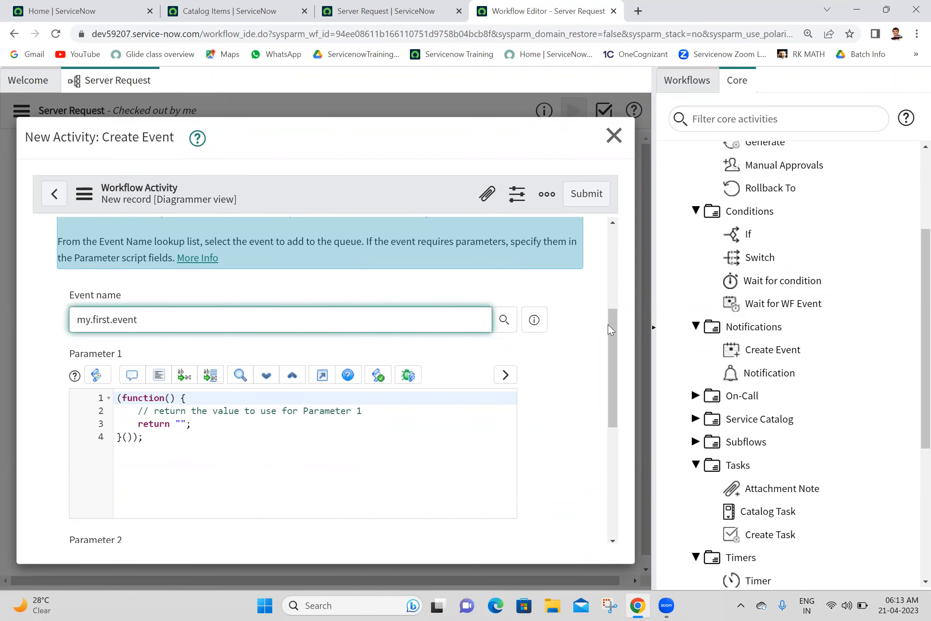
pyautogui.moveTo(609, 322); pyautogui.dragTo(612, 343)
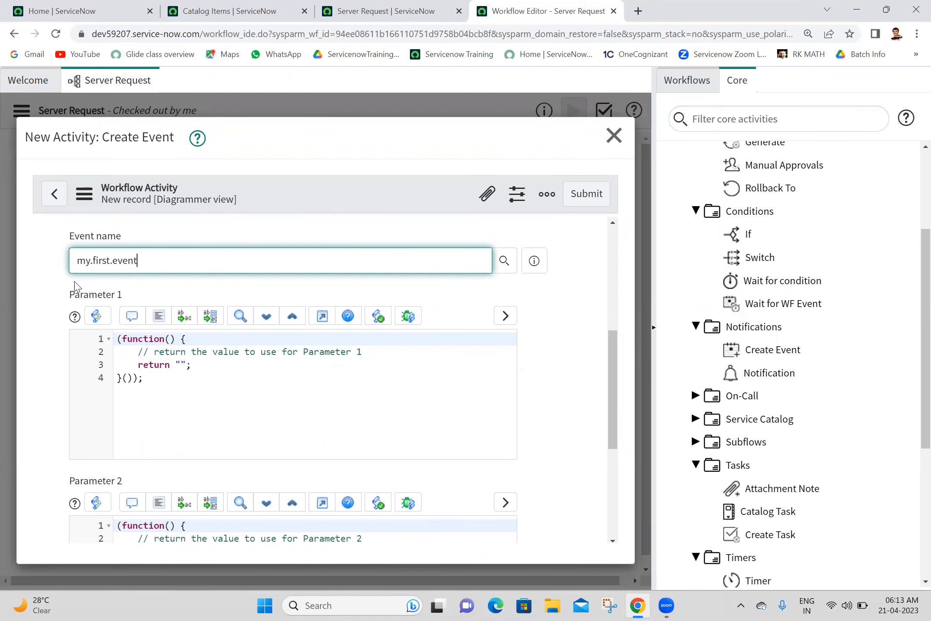
# Step: Look up the Requestor and Requested For variable labels on the Server Request catalog form
pyautogui.moveTo(619, 420); pyautogui.dragTo(614, 479)
pyautogui.click(411, 6)
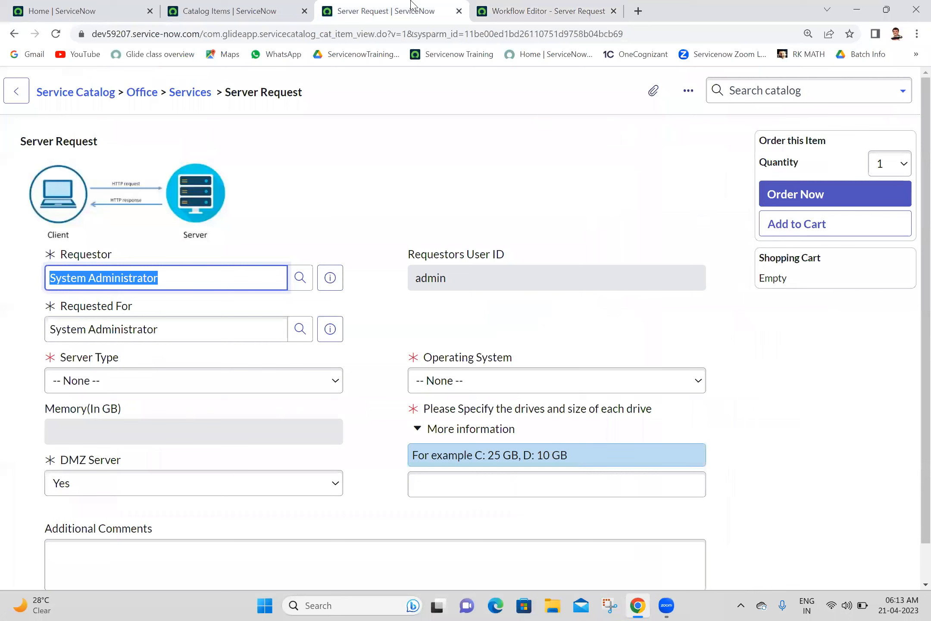
pyautogui.rightClick(144, 258)
pyautogui.moveTo(144, 258); pyautogui.dragTo(45, 257)
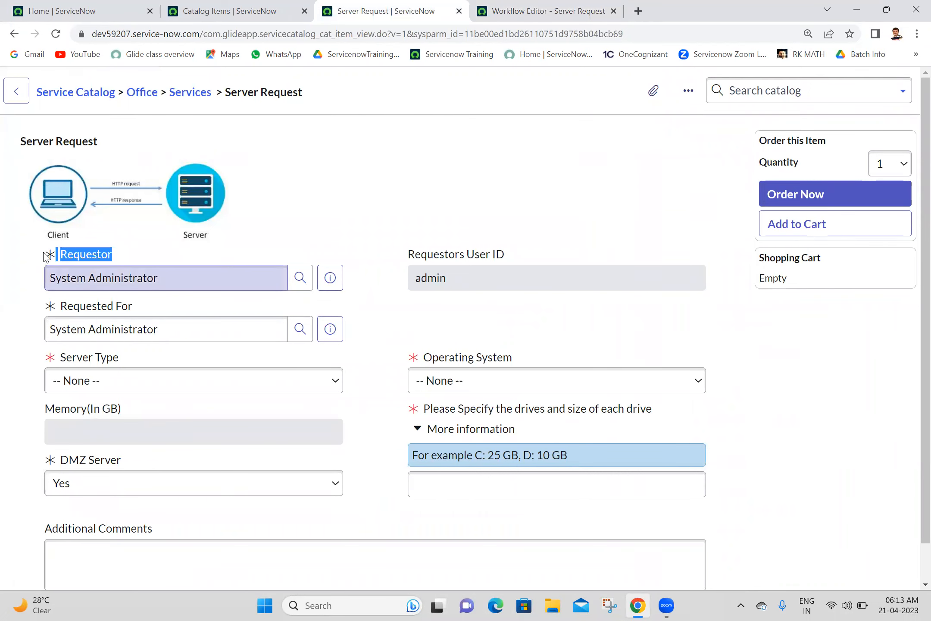
pyautogui.moveTo(158, 311); pyautogui.dragTo(46, 306)
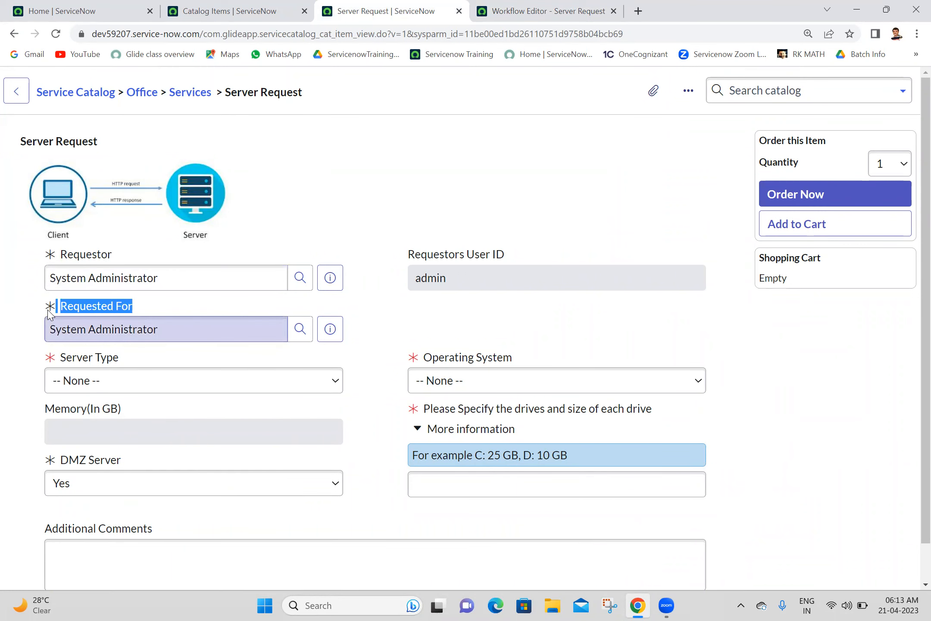
pyautogui.click(494, 5)
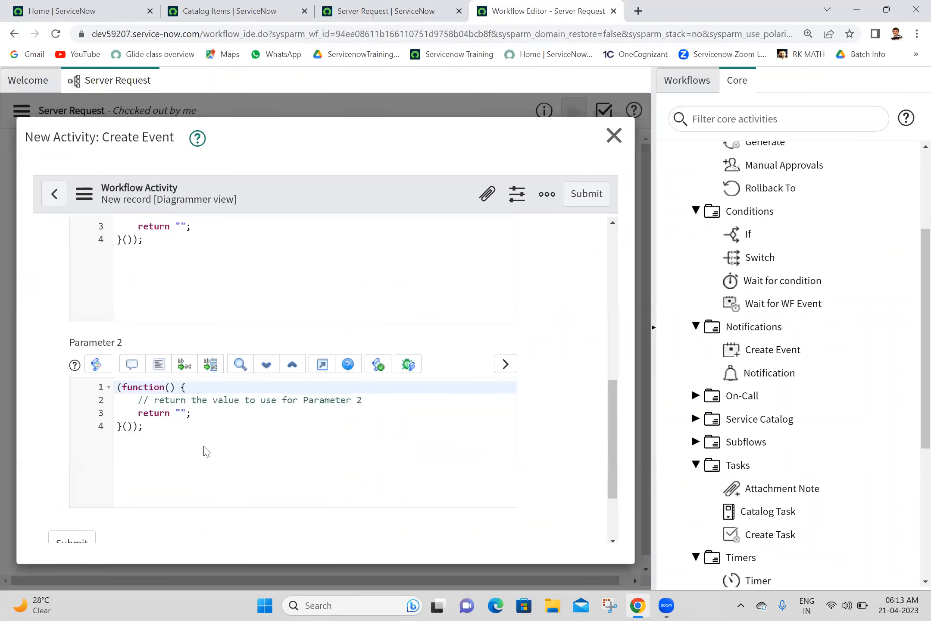
# Step: Make Parameter 2's script return current.variables.requested_for
pyautogui.click(184, 410)
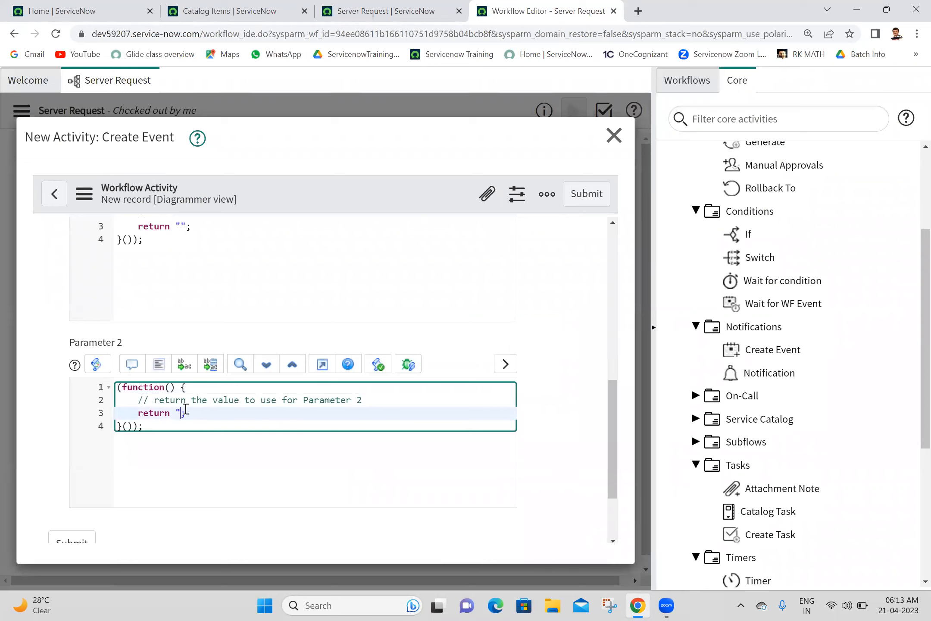
pyautogui.write('current.')
pyautogui.write('iables.re')
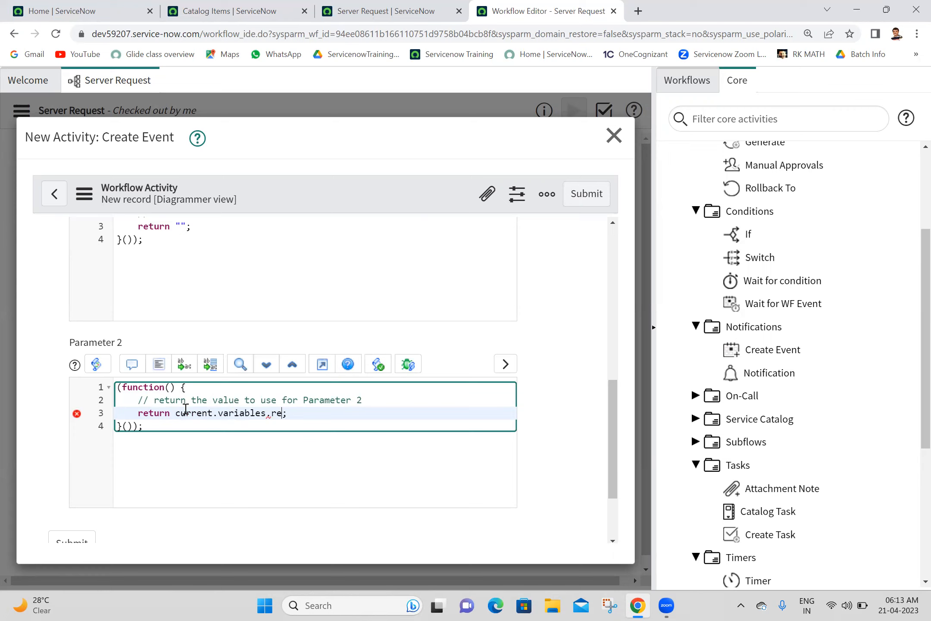
pyautogui.write('quest')
pyautogui.click(178, 428)
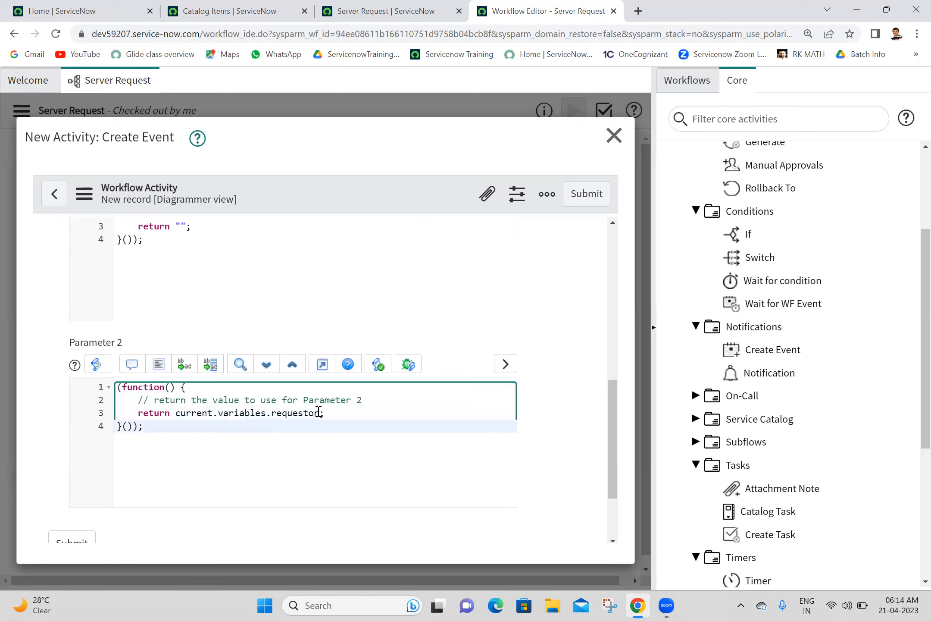
pyautogui.click(319, 413)
pyautogui.press('BackSpace')
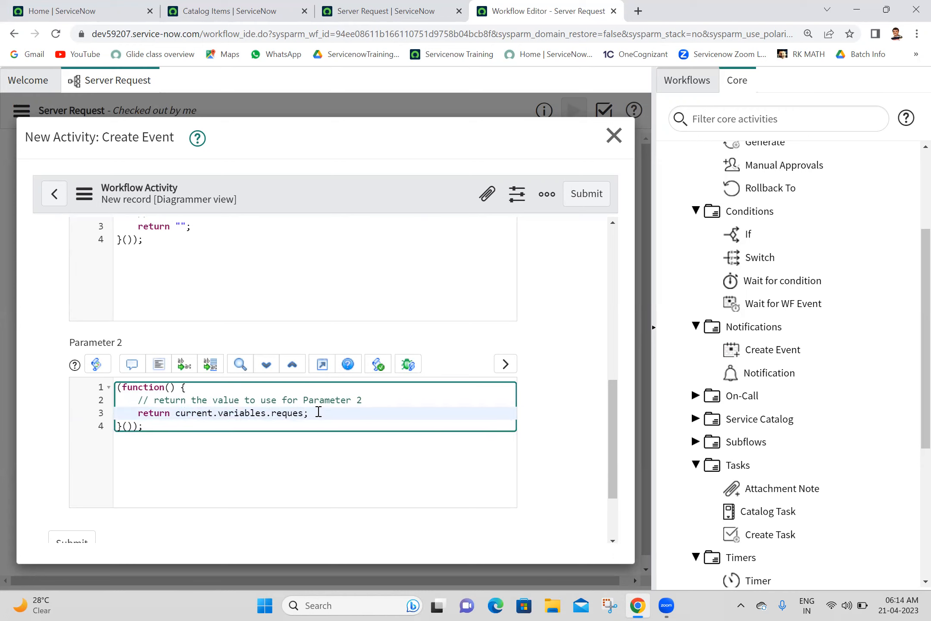
pyautogui.write('ted_fo')
pyautogui.click(622, 406)
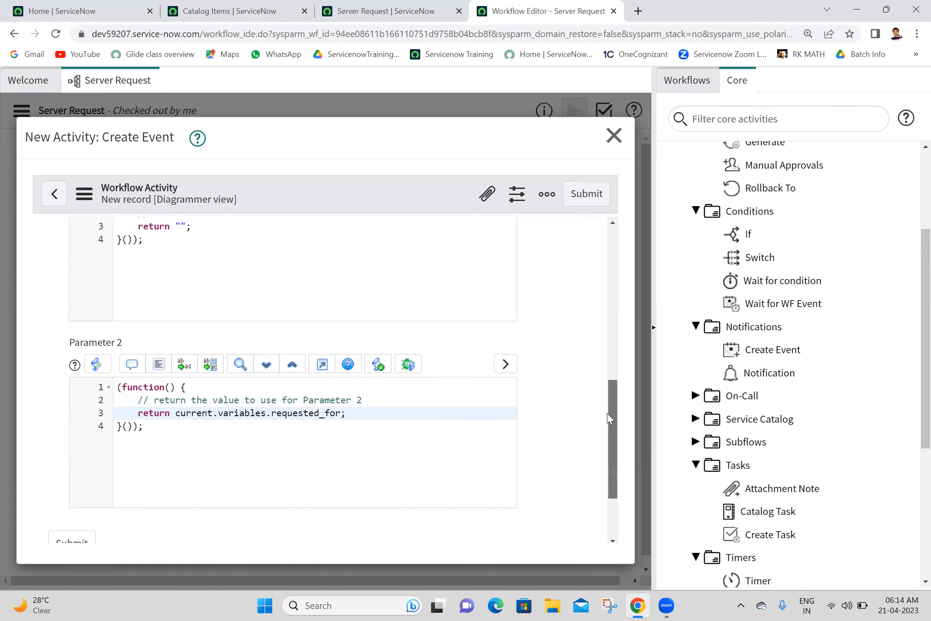
# Step: Make Parameter 1's script return current.variables.requestor
pyautogui.moveTo(609, 418); pyautogui.dragTo(588, 353)
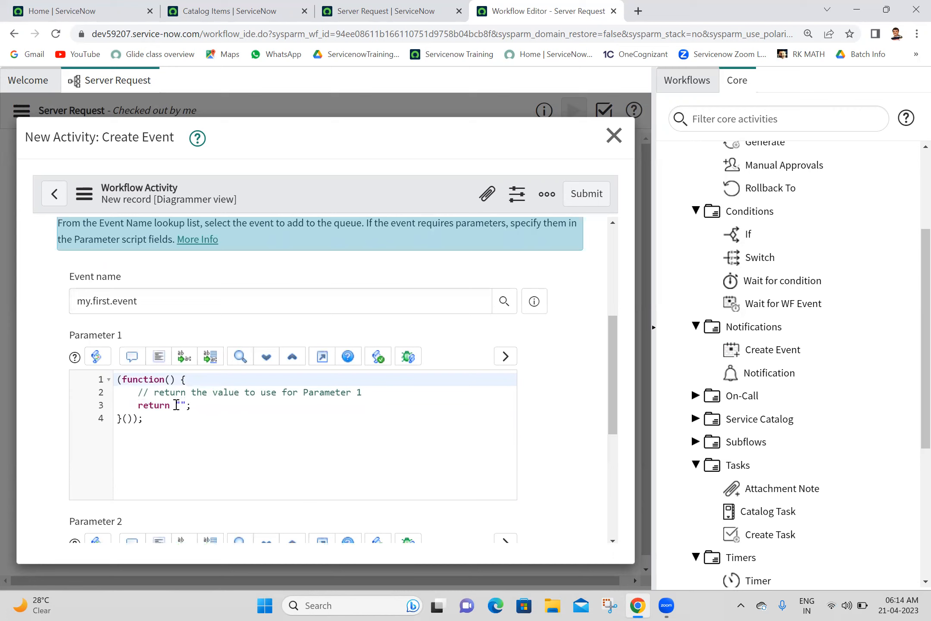
pyautogui.moveTo(176, 405); pyautogui.dragTo(188, 404)
pyautogui.write('cu')
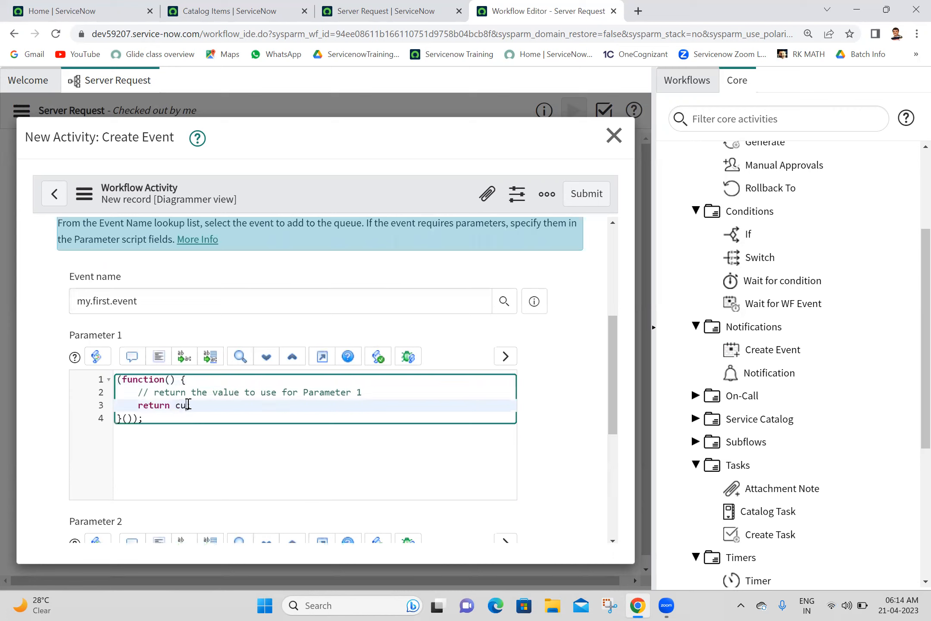
pyautogui.write('rrent.variables.requestor;')
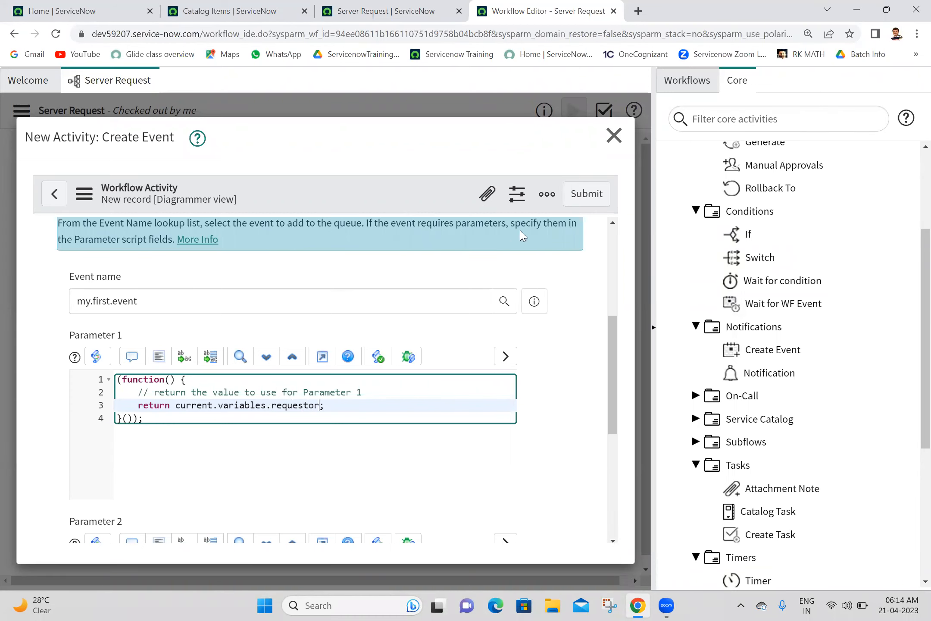
# Step: Submit the Create Event activity and wire the If node's Yes branch into it
pyautogui.click(585, 197)
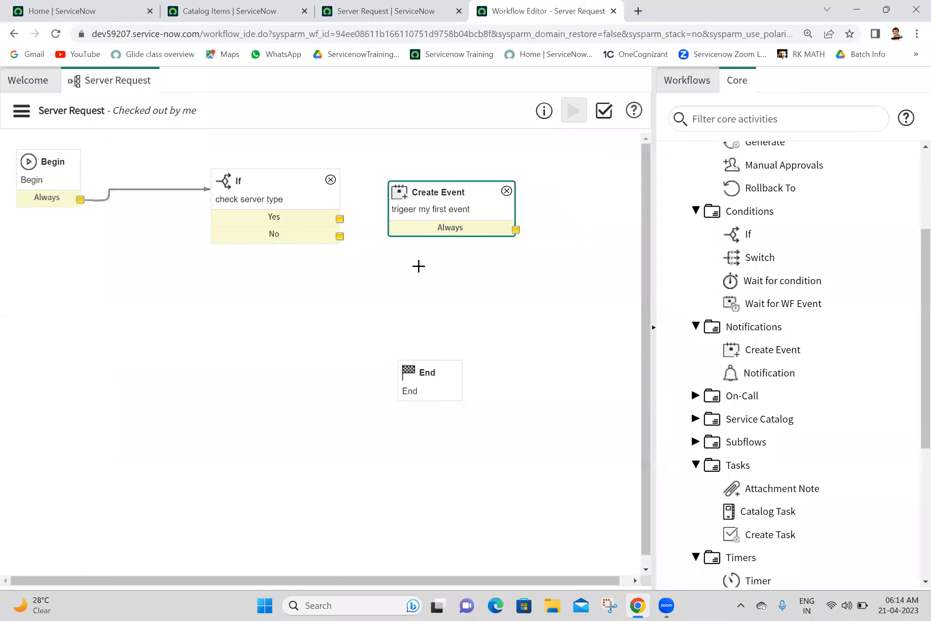
pyautogui.moveTo(339, 219); pyautogui.dragTo(412, 211)
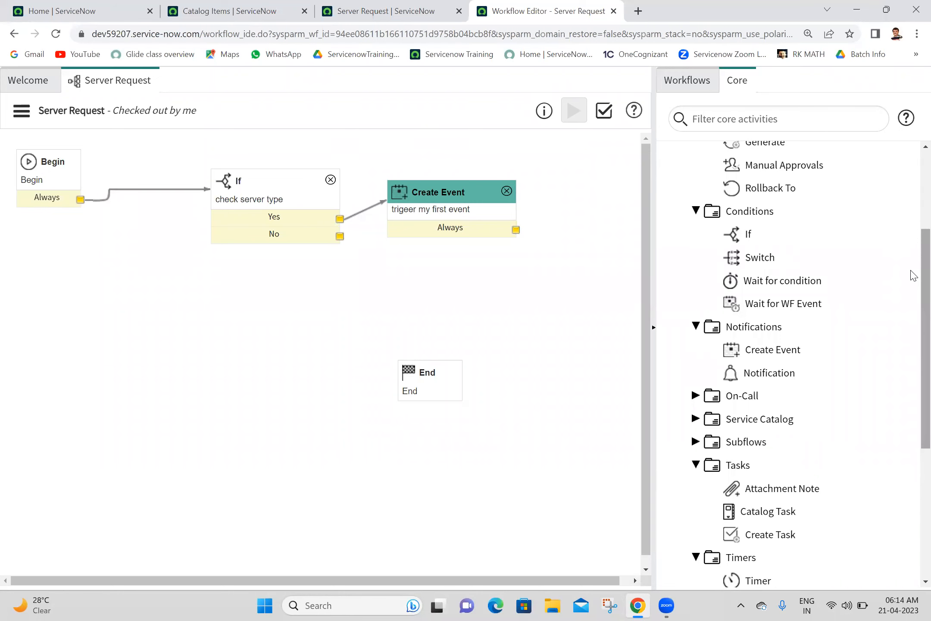
pyautogui.scroll(4, 912, 224)
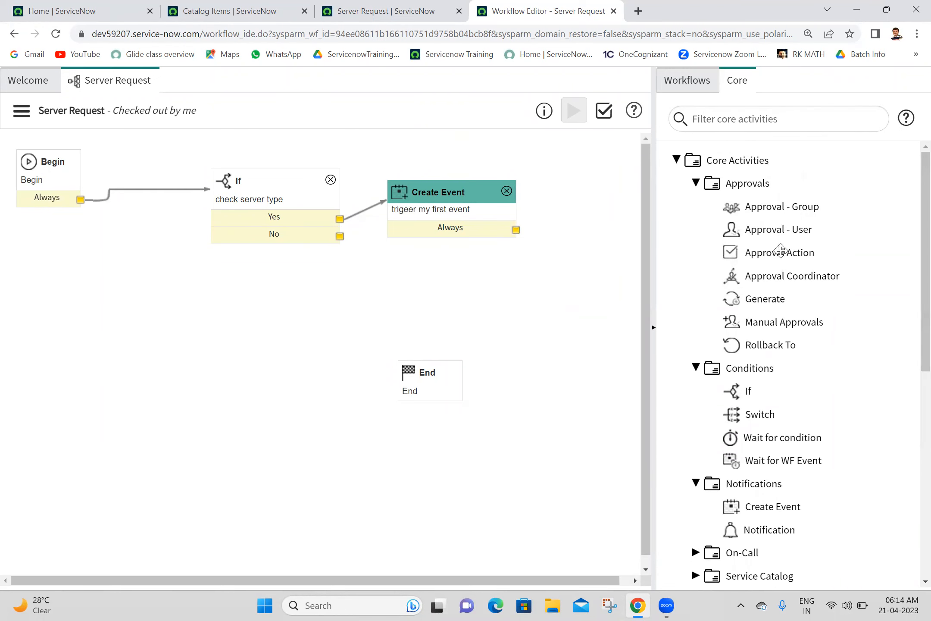
# Step: Add an Approval - User activity to the canvas named 'approval user'
pyautogui.moveTo(785, 231); pyautogui.dragTo(525, 293)
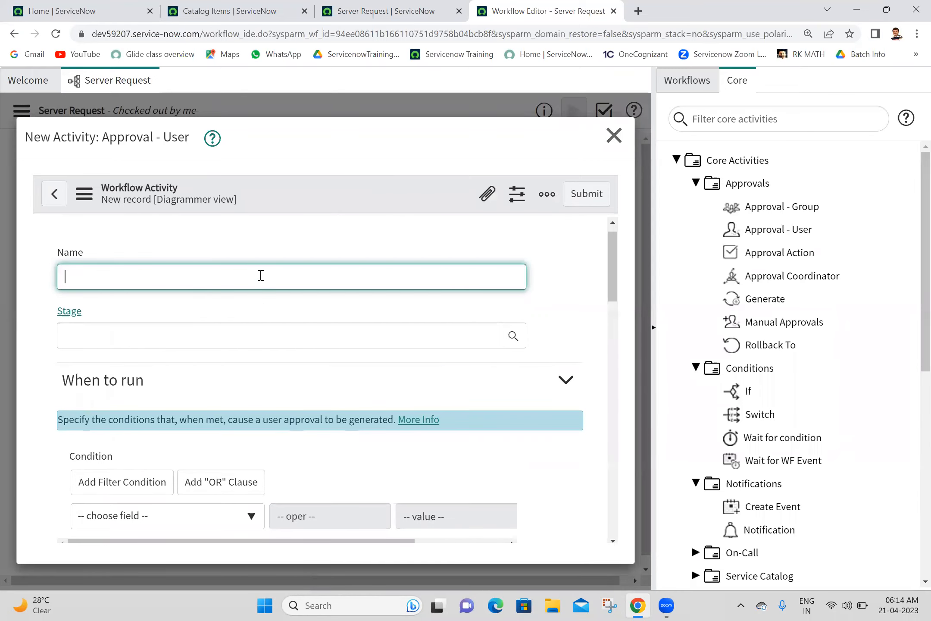
pyautogui.write('approval user')
pyautogui.click(329, 233)
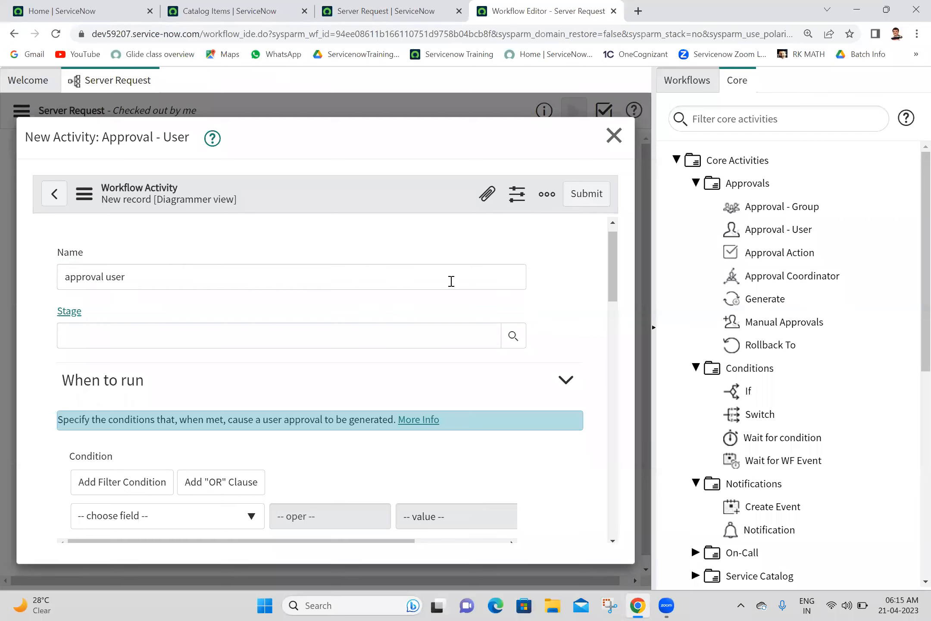
pyautogui.scroll(-2, 610, 259)
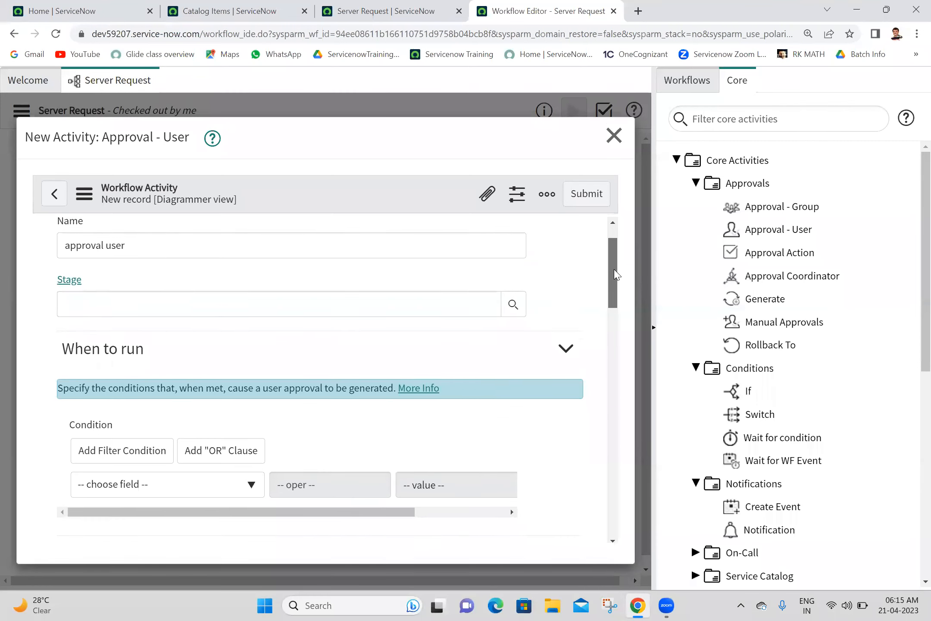
pyautogui.moveTo(615, 266); pyautogui.dragTo(621, 299)
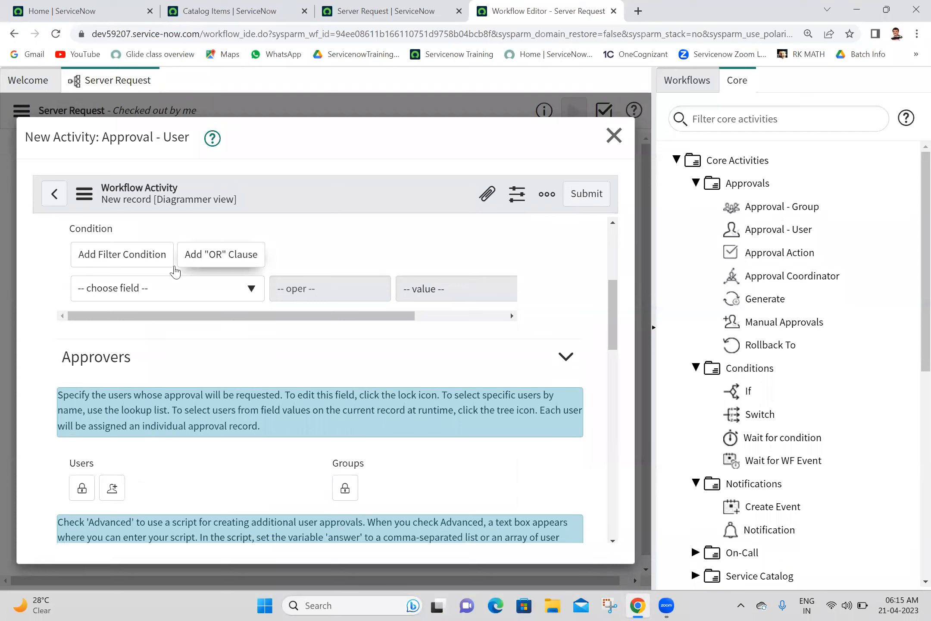
pyautogui.moveTo(619, 309); pyautogui.dragTo(621, 326)
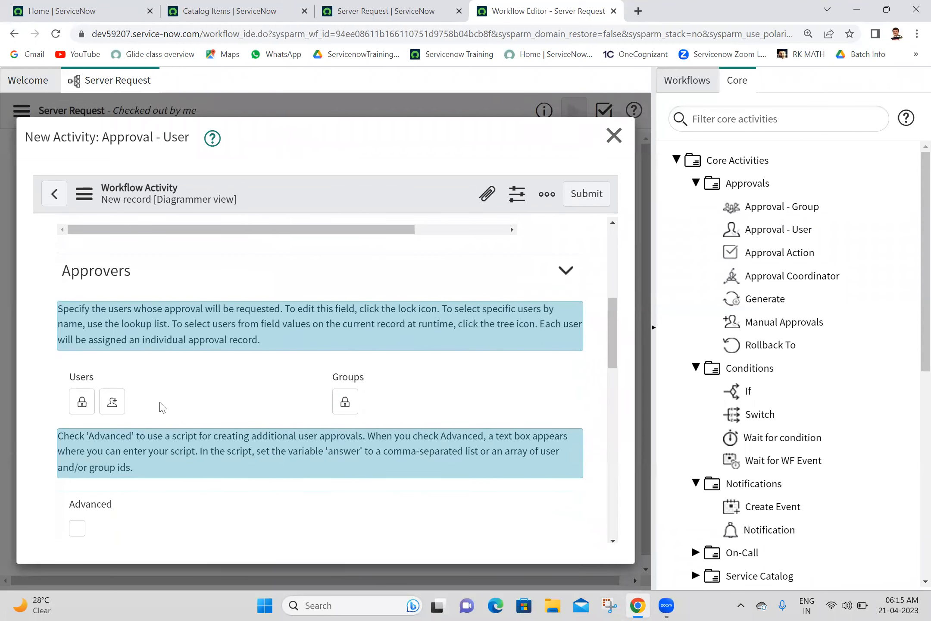
# Step: Set the Users approver to ${requested_for.manager} via Requested for > Manager
pyautogui.click(82, 402)
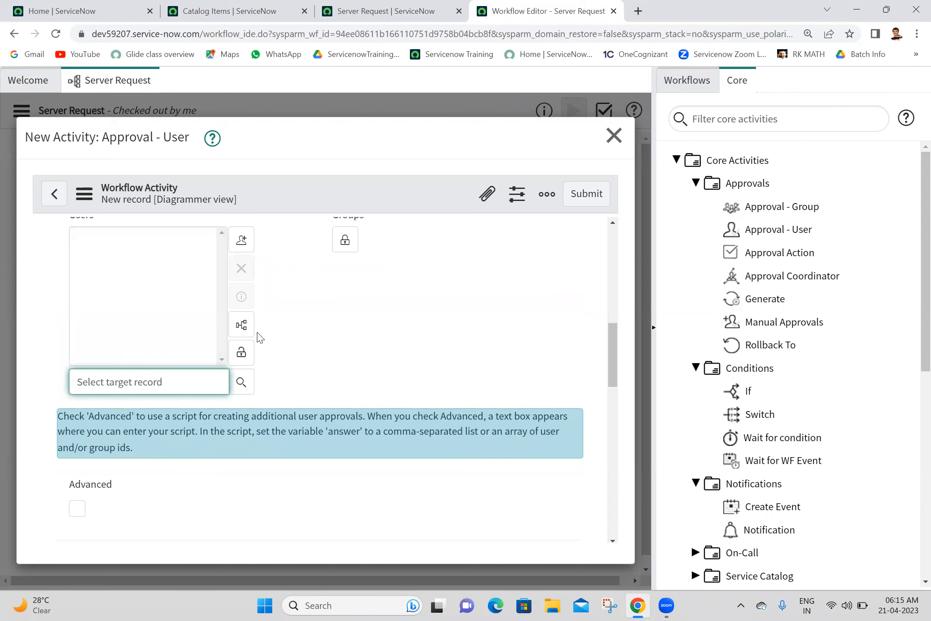
pyautogui.click(243, 329)
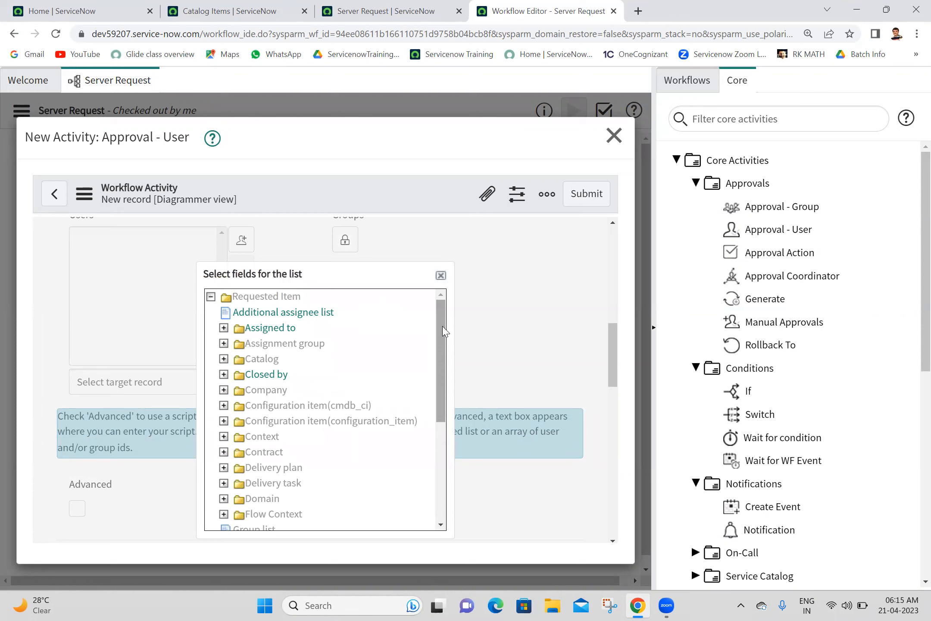
pyautogui.moveTo(442, 325); pyautogui.dragTo(471, 462)
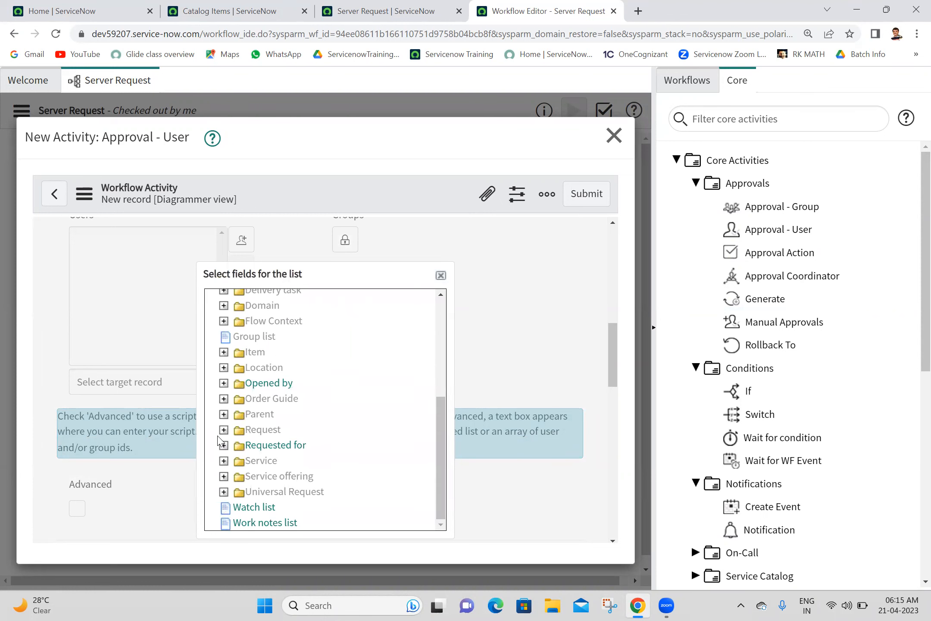
pyautogui.click(224, 445)
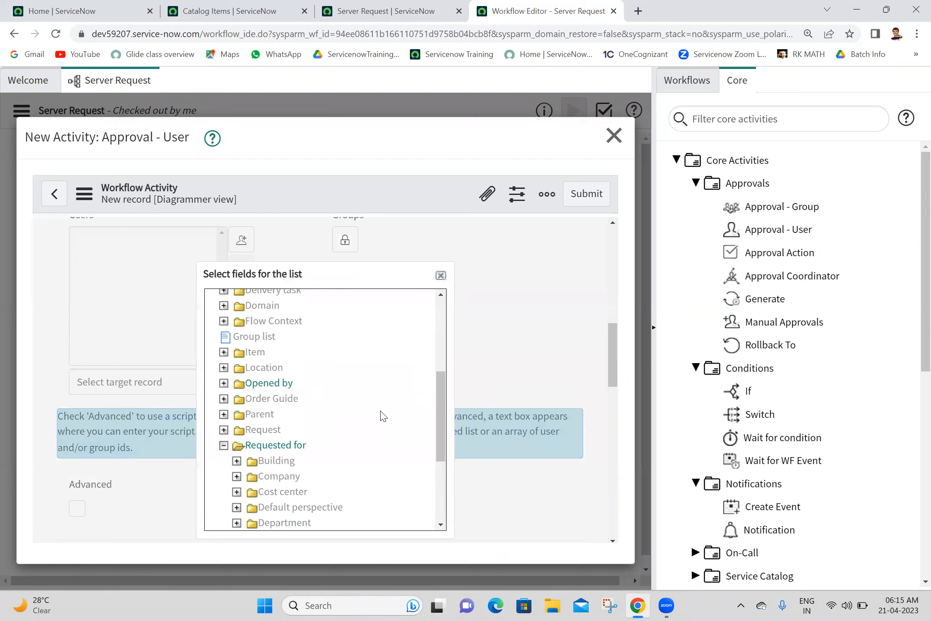
pyautogui.moveTo(439, 401); pyautogui.dragTo(440, 459)
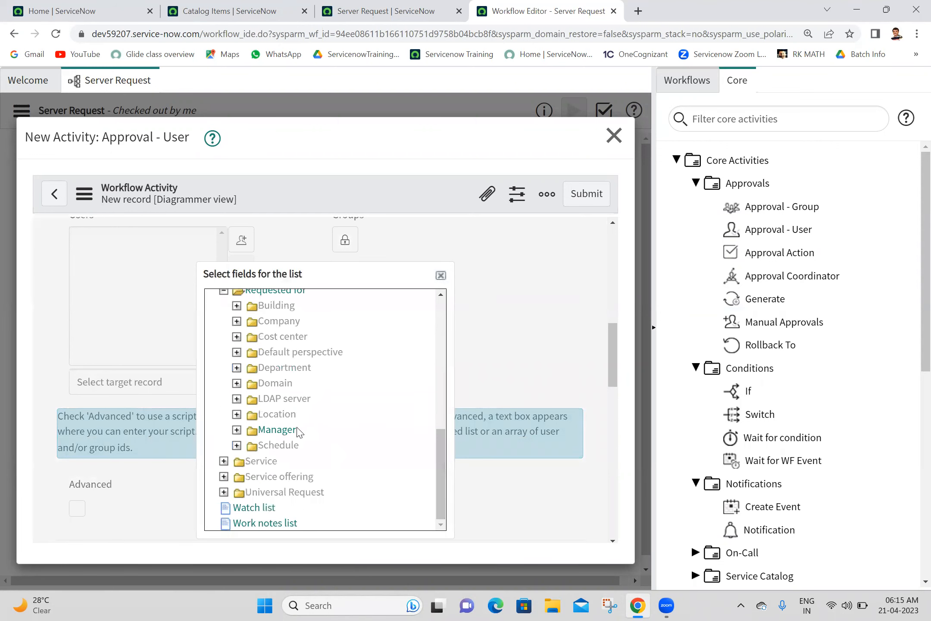
pyautogui.click(276, 433)
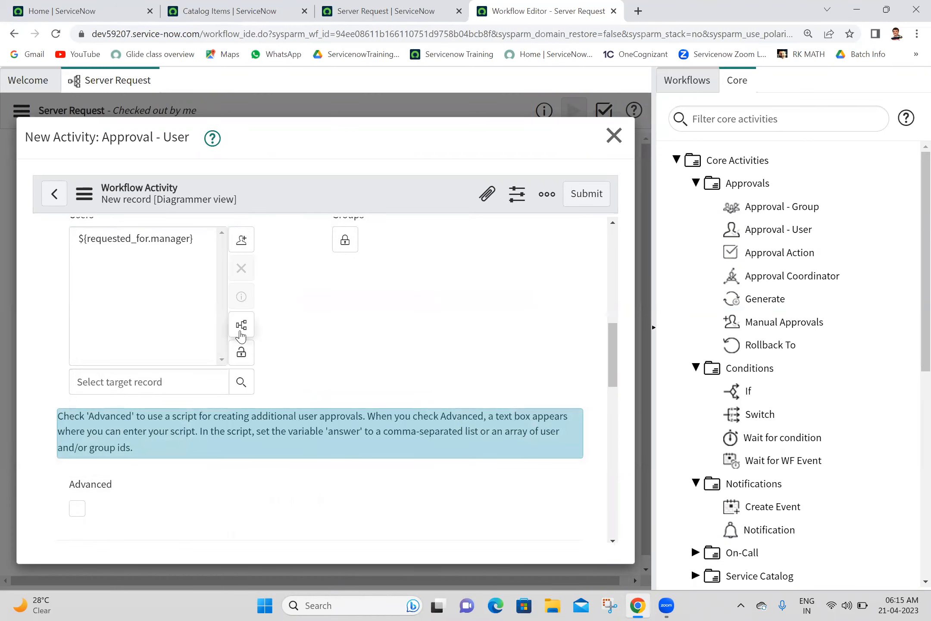
pyautogui.click(245, 350)
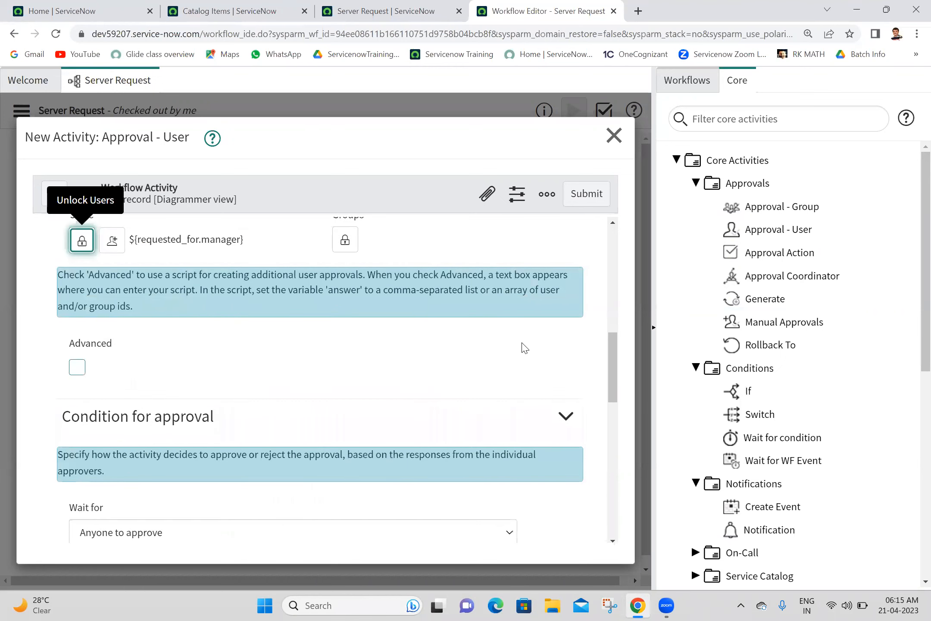
pyautogui.click(345, 239)
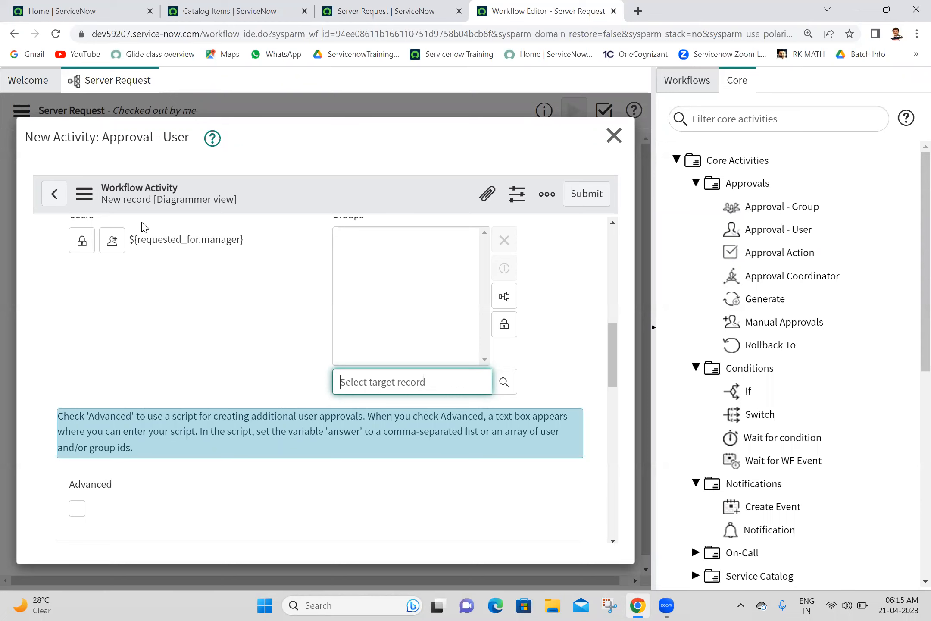
# Step: Add the Network group to the Groups approver list and lock it in
pyautogui.click(381, 382)
pyautogui.write('ne')
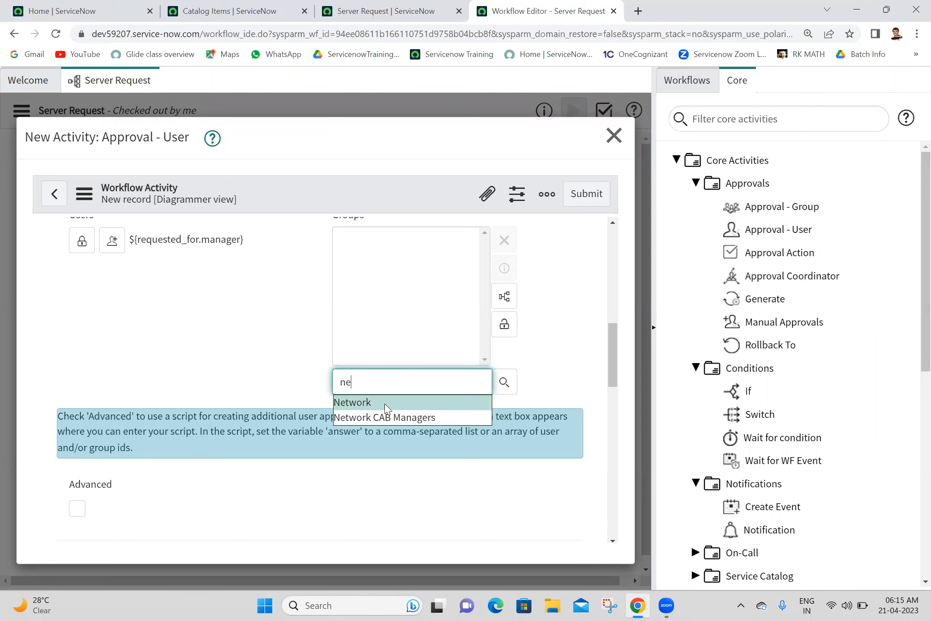
pyautogui.click(387, 409)
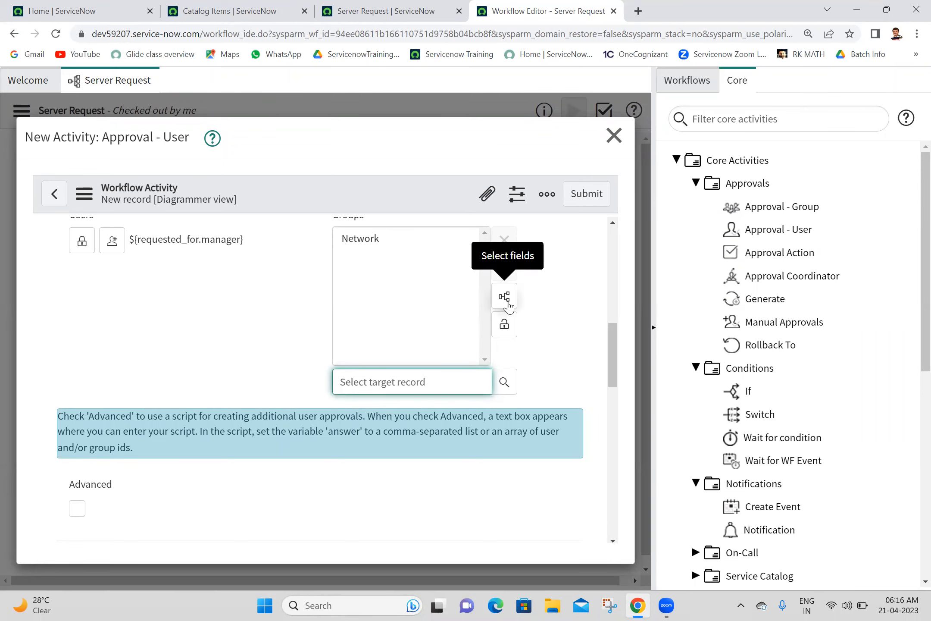
pyautogui.click(504, 325)
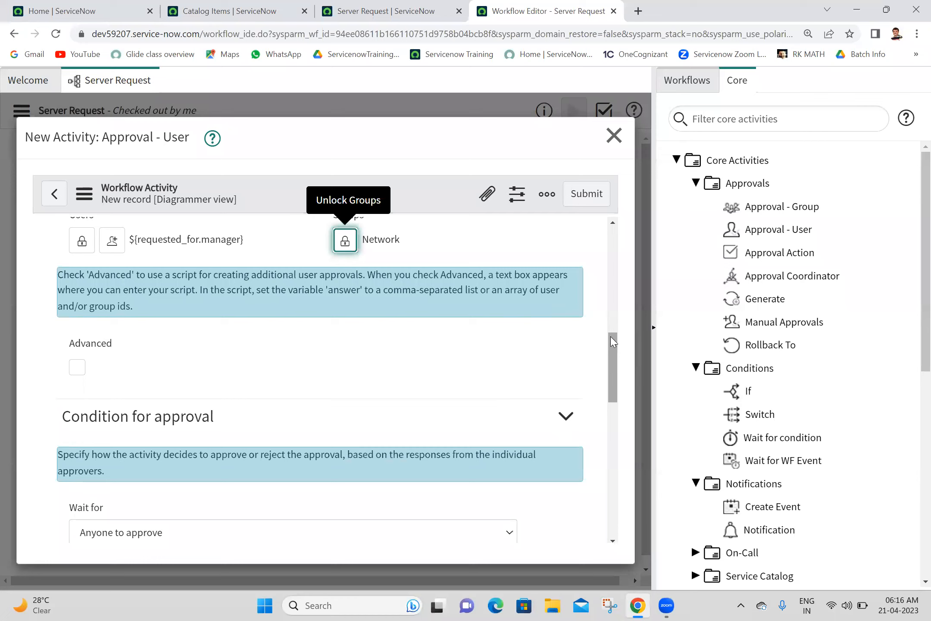
pyautogui.scroll(3, 613, 341)
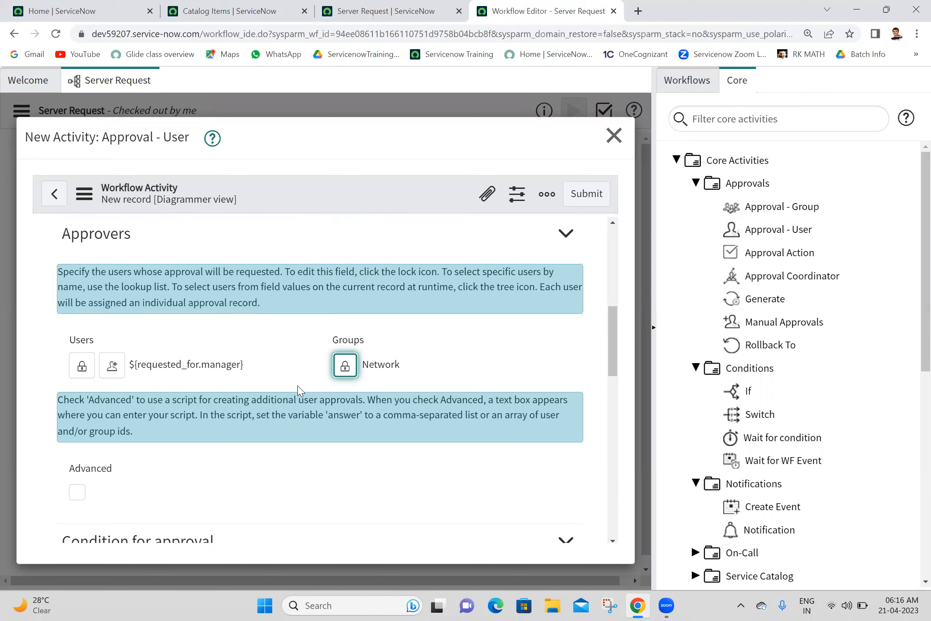
# Step: Submit the approval activity, place it below Create Event, and link the If's No branch to it
pyautogui.click(589, 194)
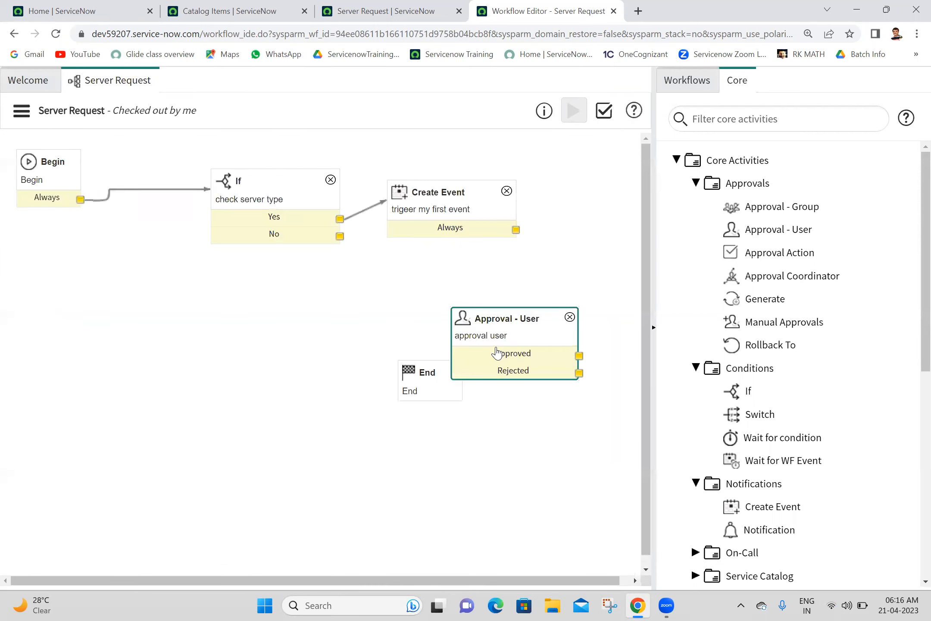
pyautogui.moveTo(525, 318); pyautogui.dragTo(461, 273)
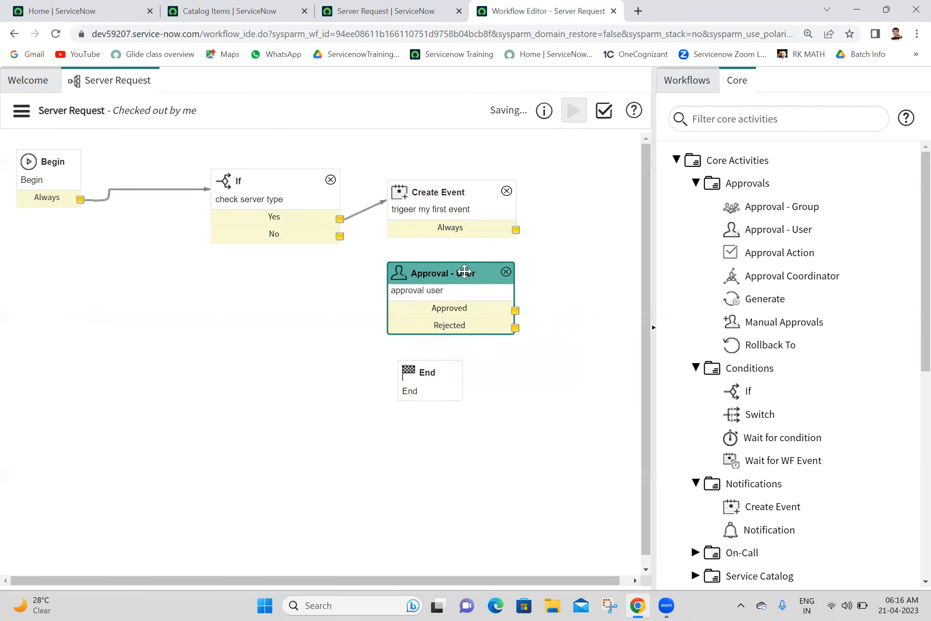
pyautogui.moveTo(341, 240); pyautogui.dragTo(464, 282)
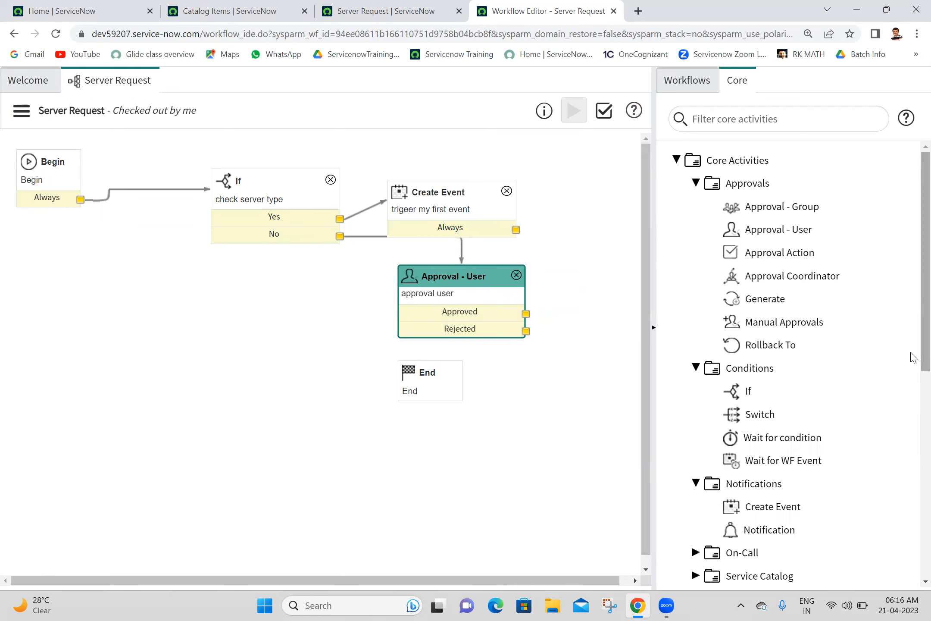
# Step: Drag a Wait for condition activity onto the workflow canvas
pyautogui.scroll(-1, 914, 358)
pyautogui.moveTo(806, 384)
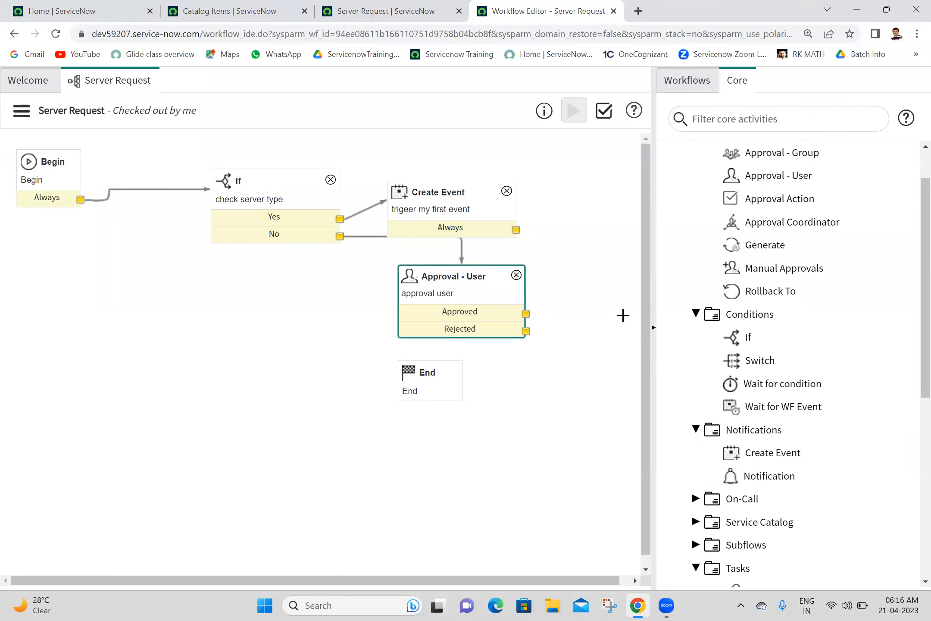
pyautogui.click(654, 327)
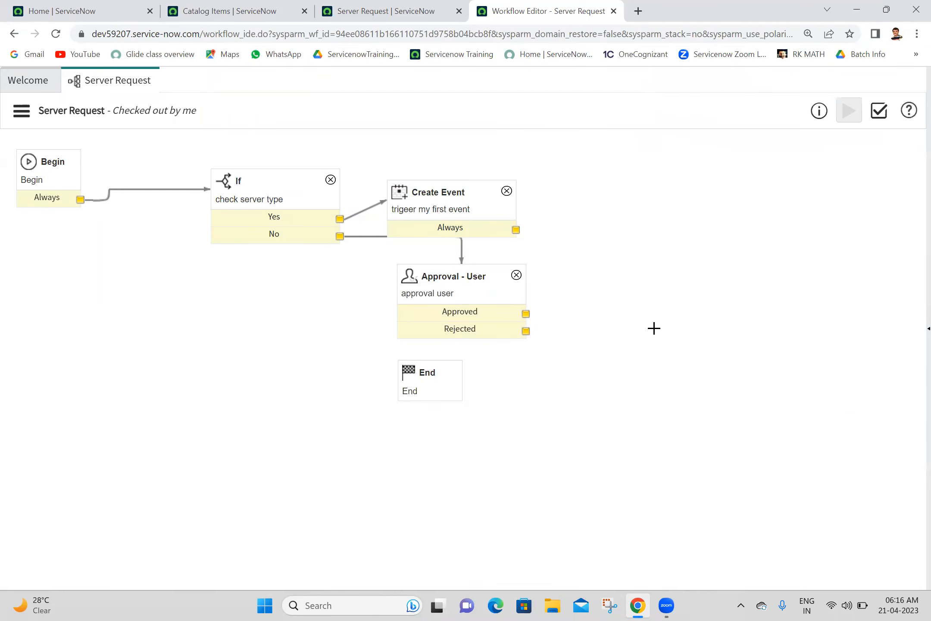
pyautogui.click(922, 328)
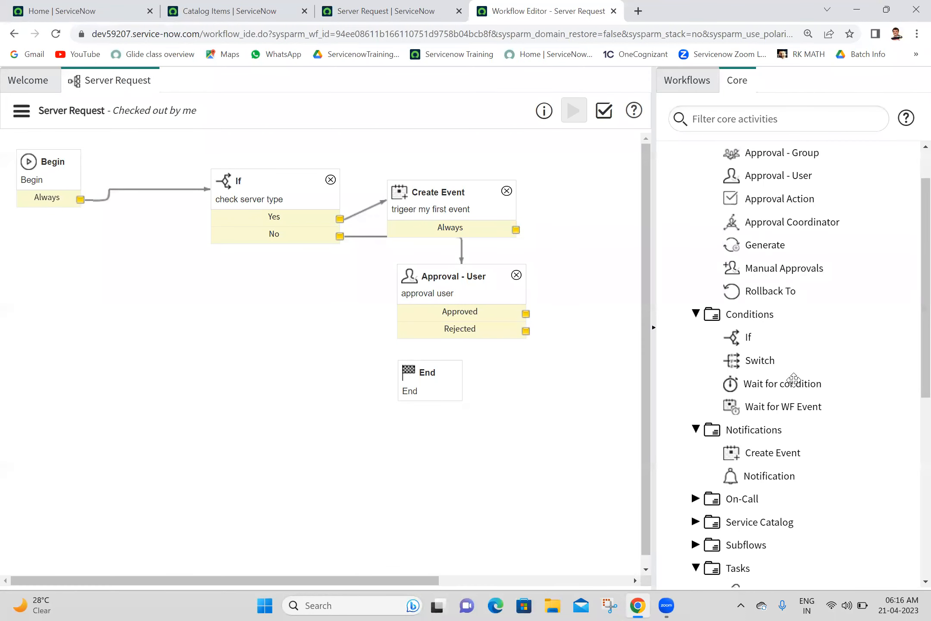
pyautogui.moveTo(795, 384)
pyautogui.moveTo(795, 384); pyautogui.dragTo(335, 394)
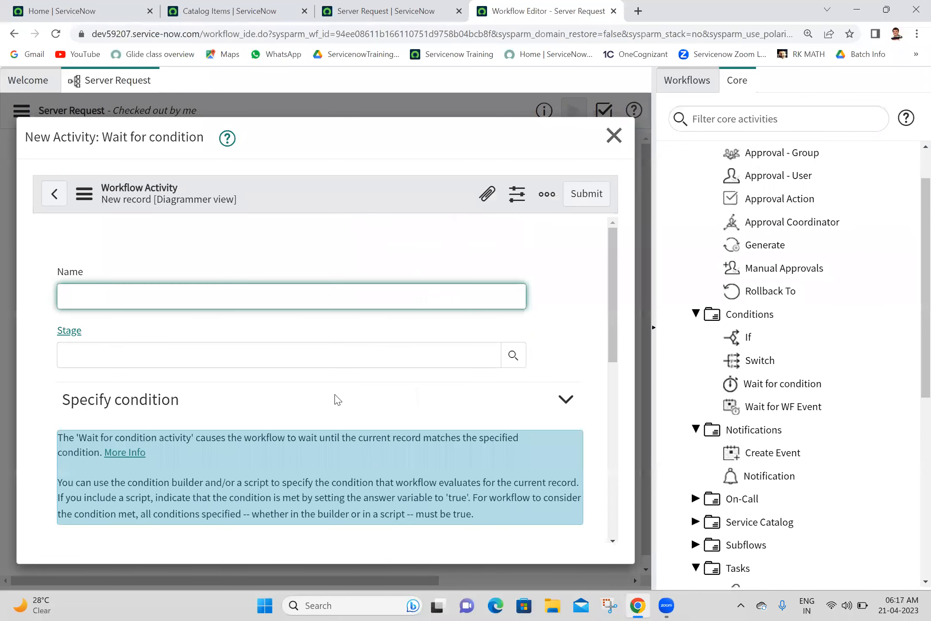
# Step: Cross-check the Server Request catalog form and name the activity 'check approval action'
pyautogui.click(354, 5)
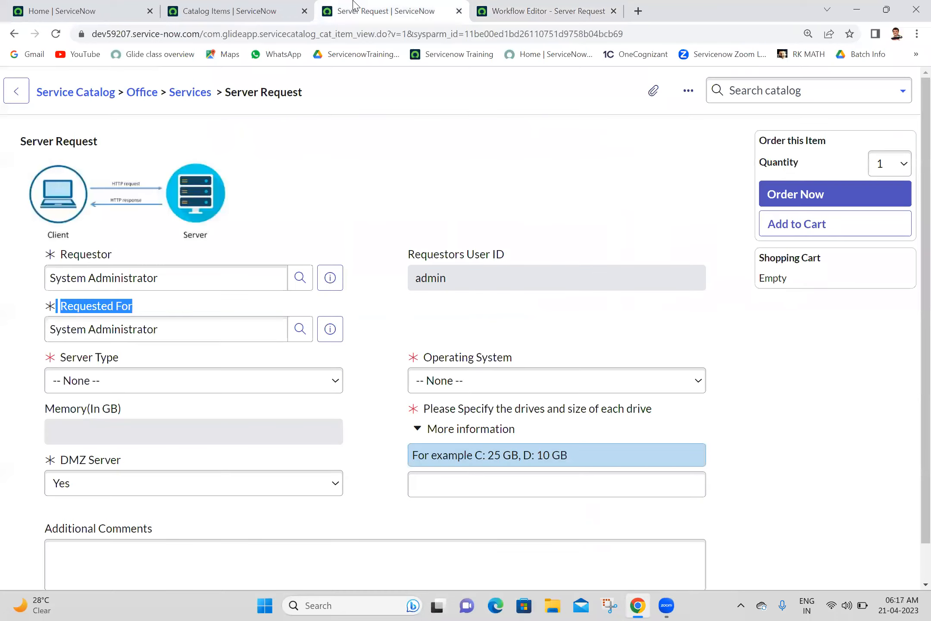
pyautogui.click(438, 183)
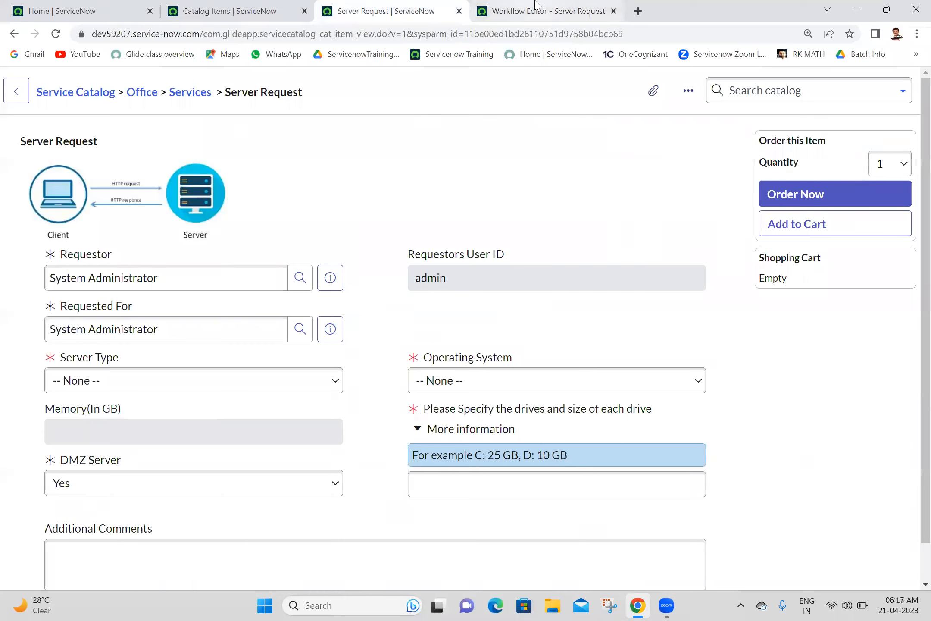
pyautogui.moveTo(536, 4)
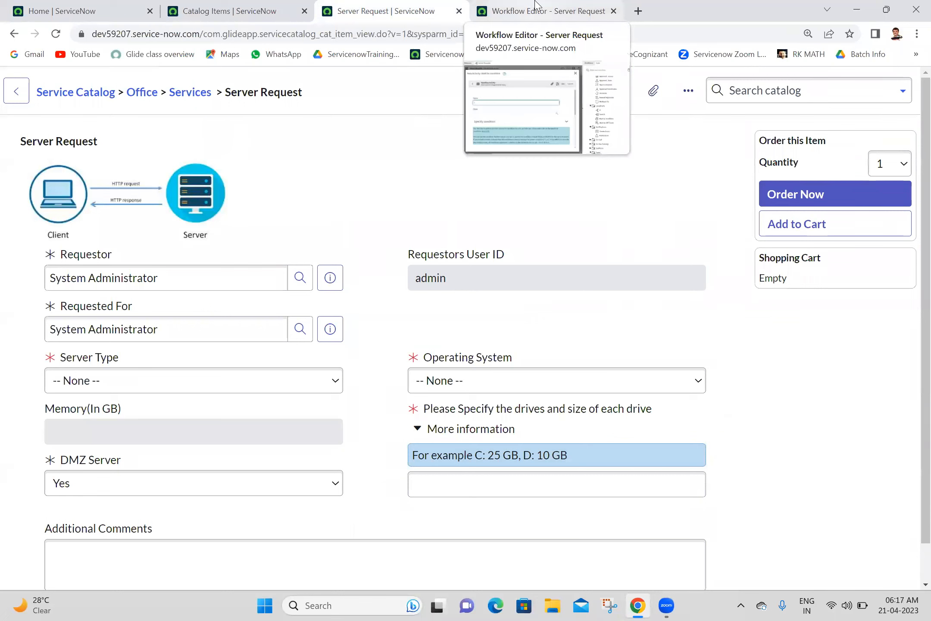
pyautogui.click(536, 4)
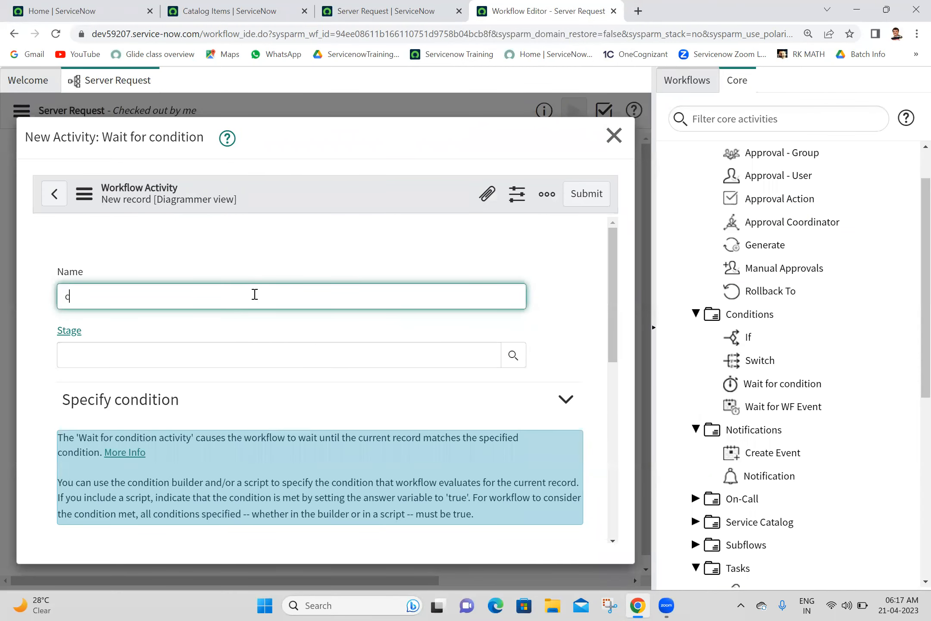
pyautogui.click(421, 6)
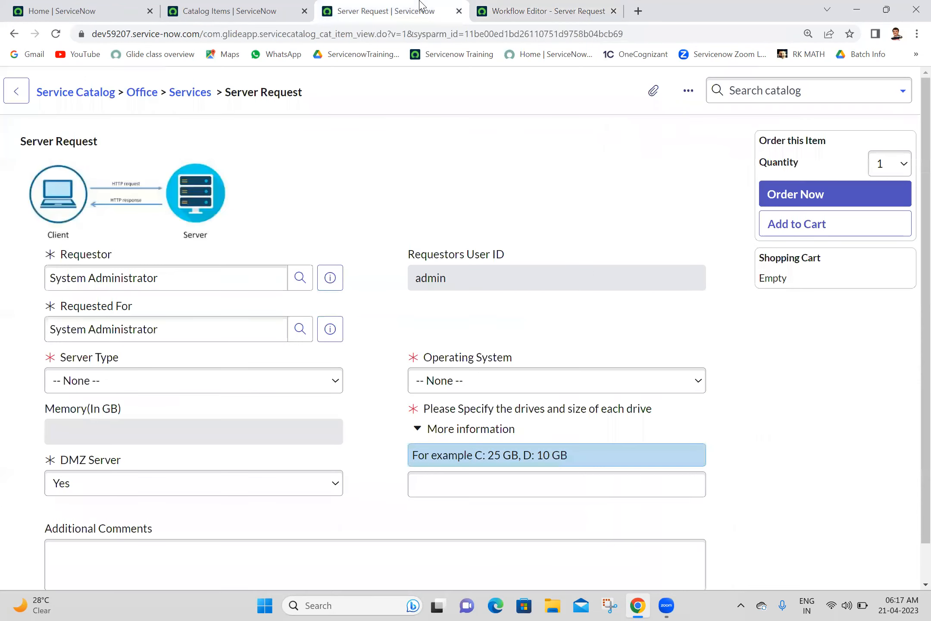
pyautogui.click(509, 6)
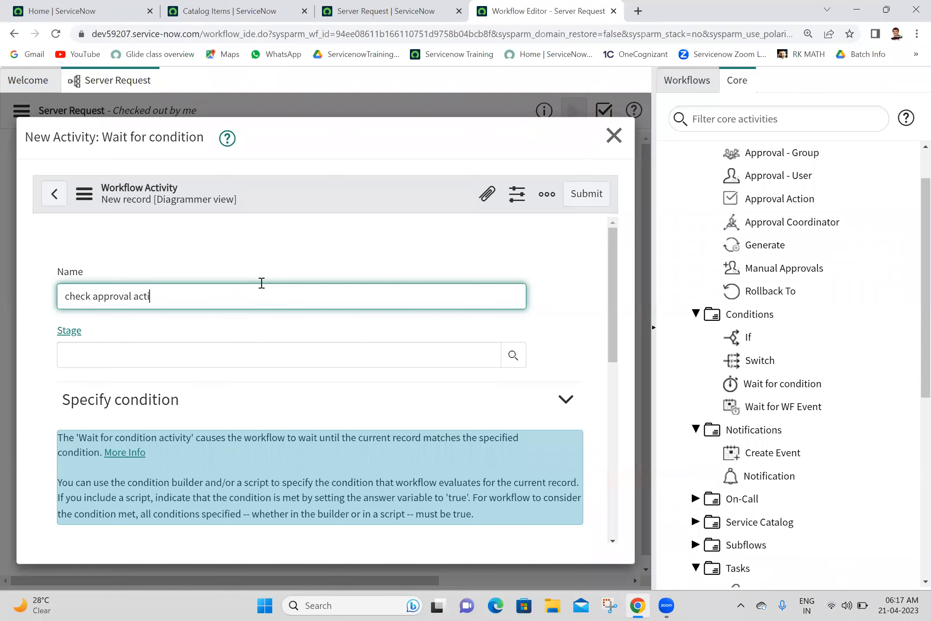
pyautogui.click(294, 239)
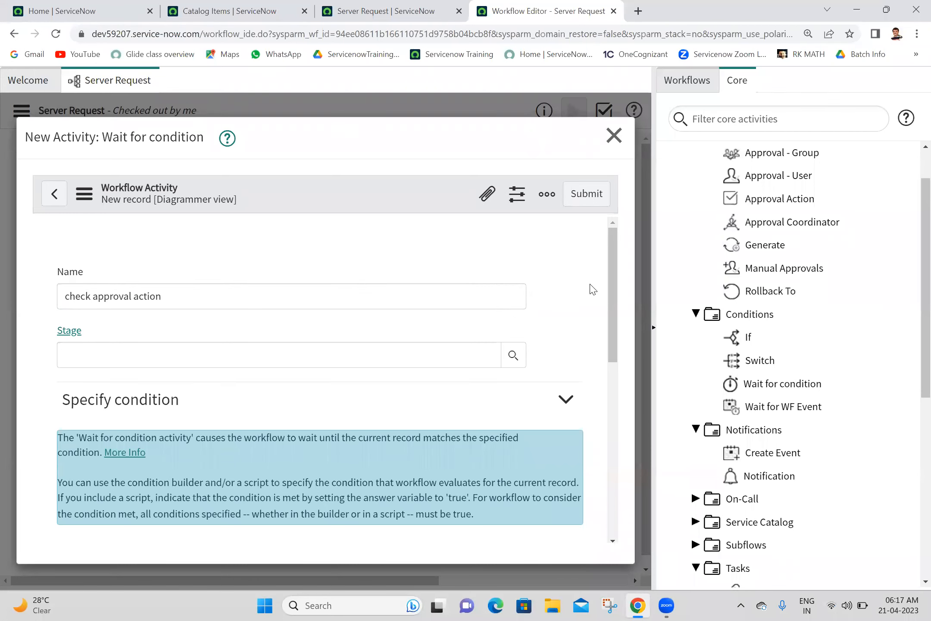
pyautogui.moveTo(616, 289); pyautogui.dragTo(610, 379)
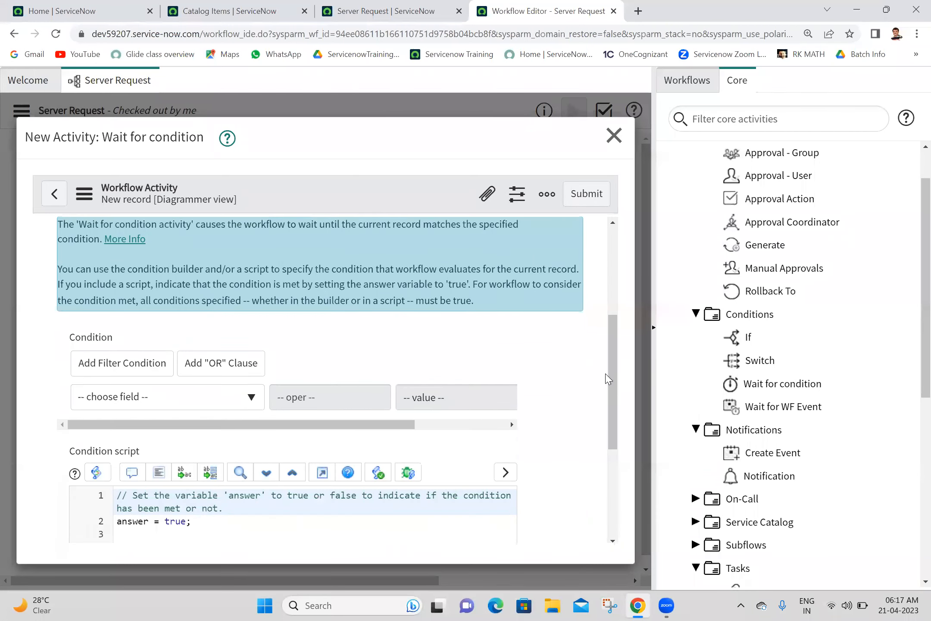
# Step: Set the wait condition to Approval is Approved as a first attempt
pyautogui.click(168, 400)
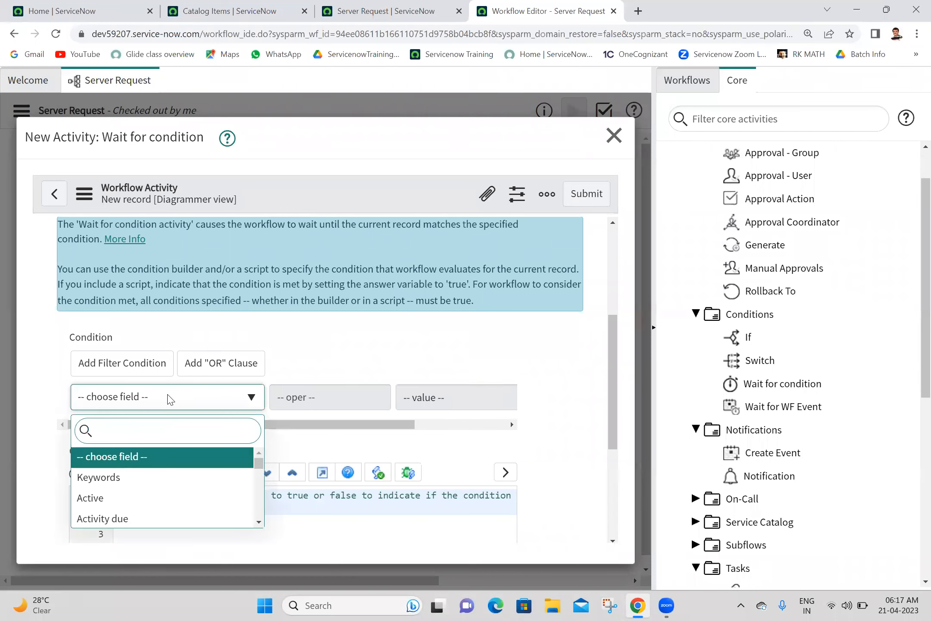
pyautogui.write('app')
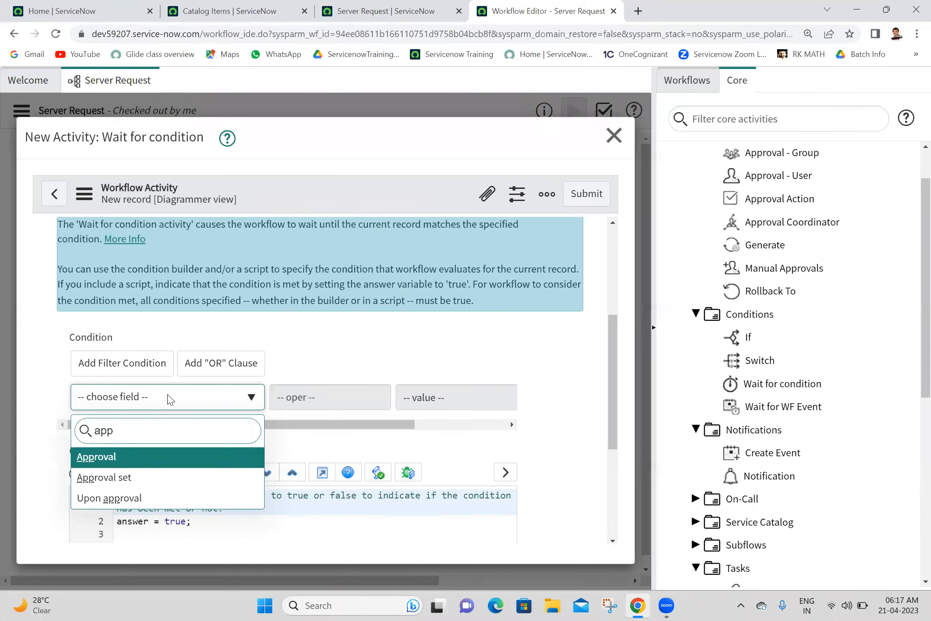
pyautogui.click(135, 458)
pyautogui.click(422, 398)
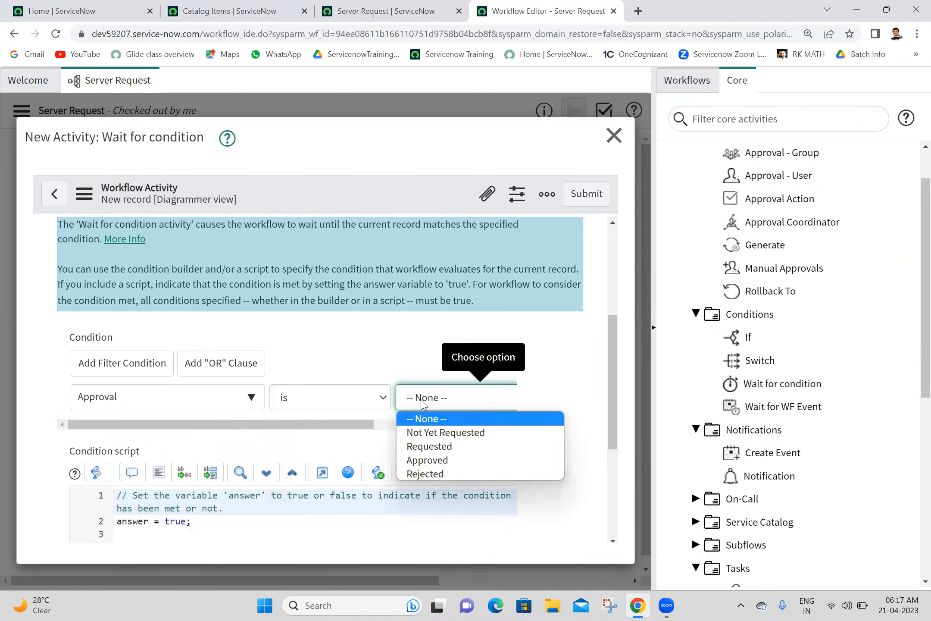
pyautogui.click(440, 462)
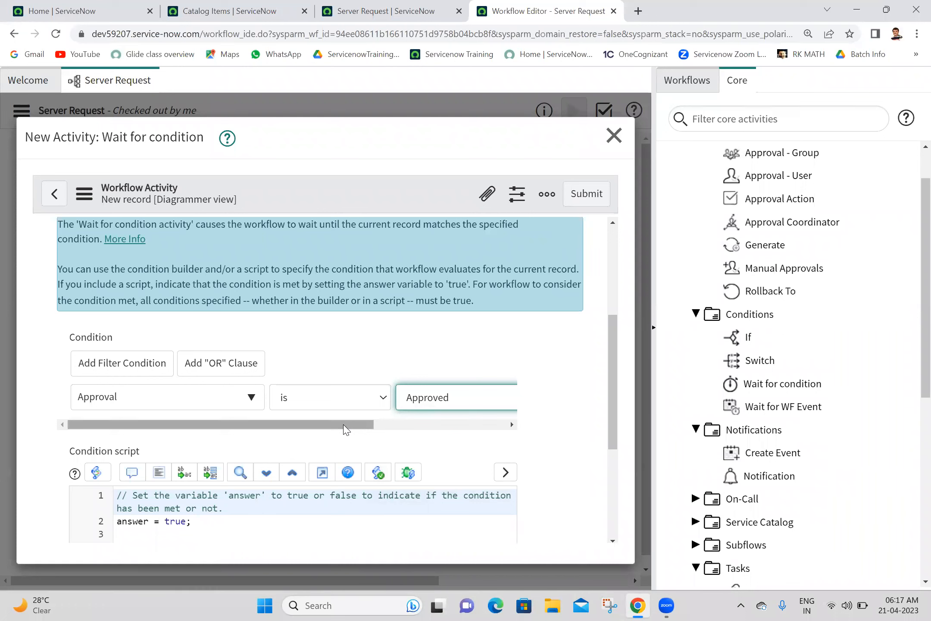
pyautogui.moveTo(345, 429); pyautogui.dragTo(498, 402)
pyautogui.moveTo(291, 427)
pyautogui.mouseDown()
pyautogui.moveTo(43, 453)
pyautogui.moveTo(375, 416)
pyautogui.moveTo(459, 431)
pyautogui.moveTo(249, 413)
pyautogui.moveTo(55, 422)
pyautogui.moveTo(393, 414)
pyautogui.moveTo(532, 426)
pyautogui.moveTo(157, 410)
pyautogui.moveTo(535, 426)
pyautogui.moveTo(248, 444)
pyautogui.moveTo(316, 424)
pyautogui.moveTo(523, 433)
pyautogui.moveTo(264, 439)
pyautogui.moveTo(559, 458)
pyautogui.moveTo(304, 427)
pyautogui.mouseUp()
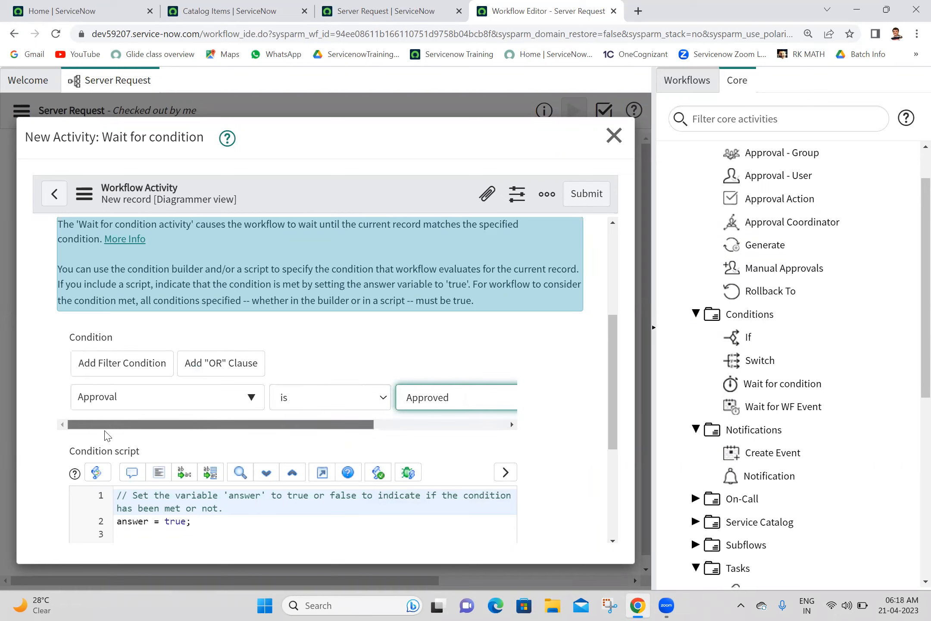
# Step: Change the condition to Short description contains the typed name and submit the activity
pyautogui.click(168, 407)
pyautogui.write('short')
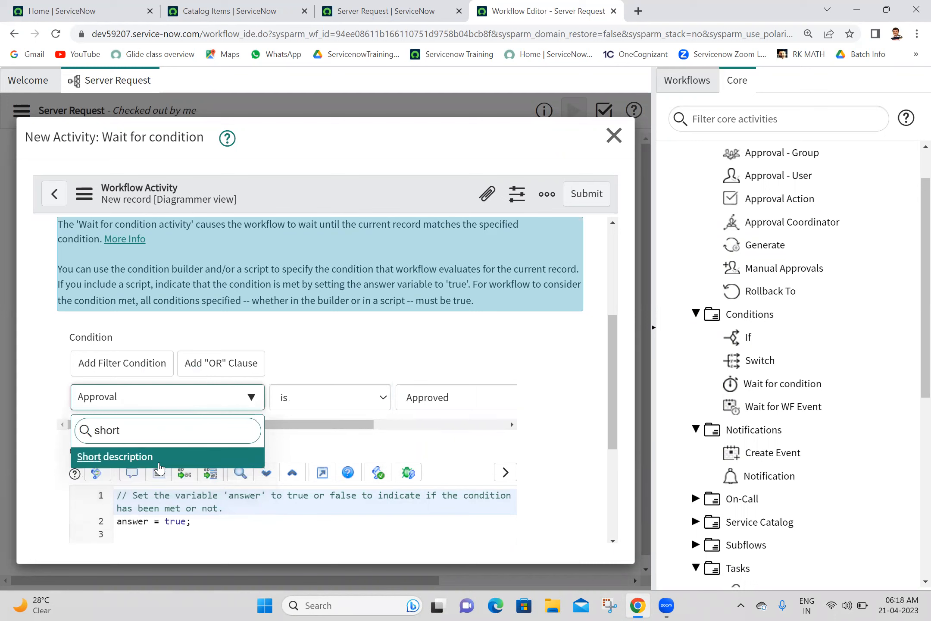
pyautogui.click(159, 463)
pyautogui.click(329, 395)
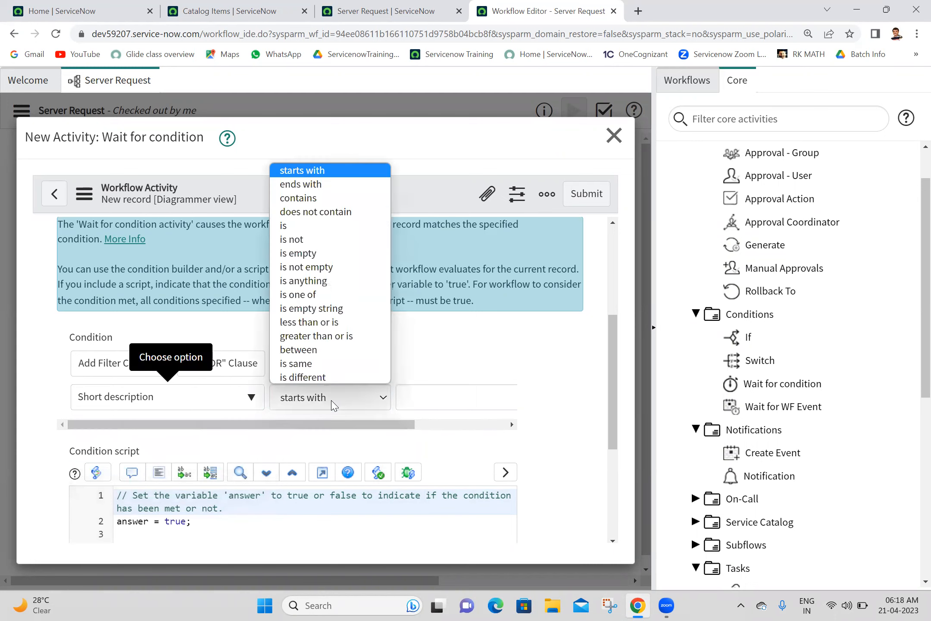
pyautogui.click(316, 199)
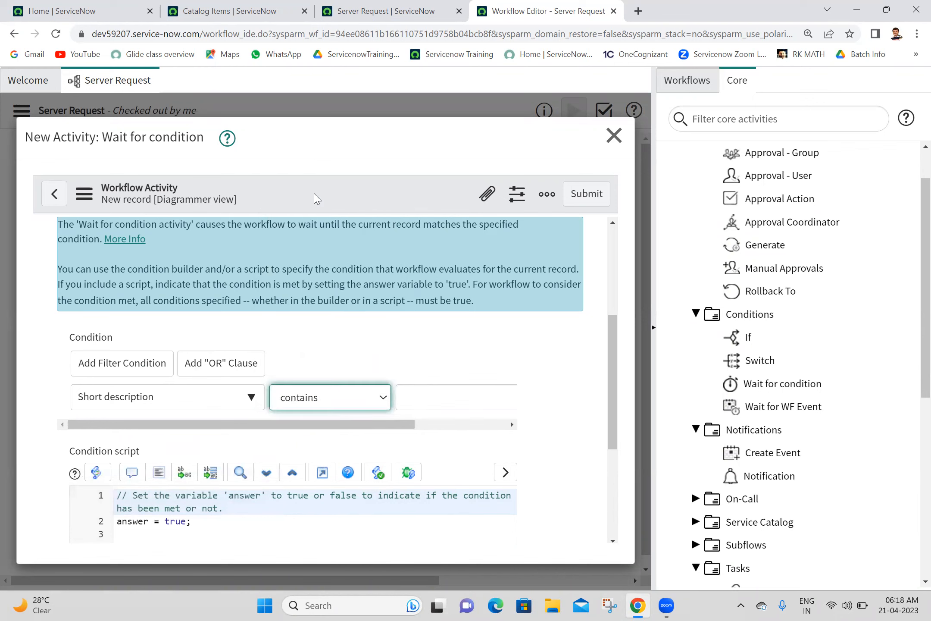
pyautogui.click(437, 403)
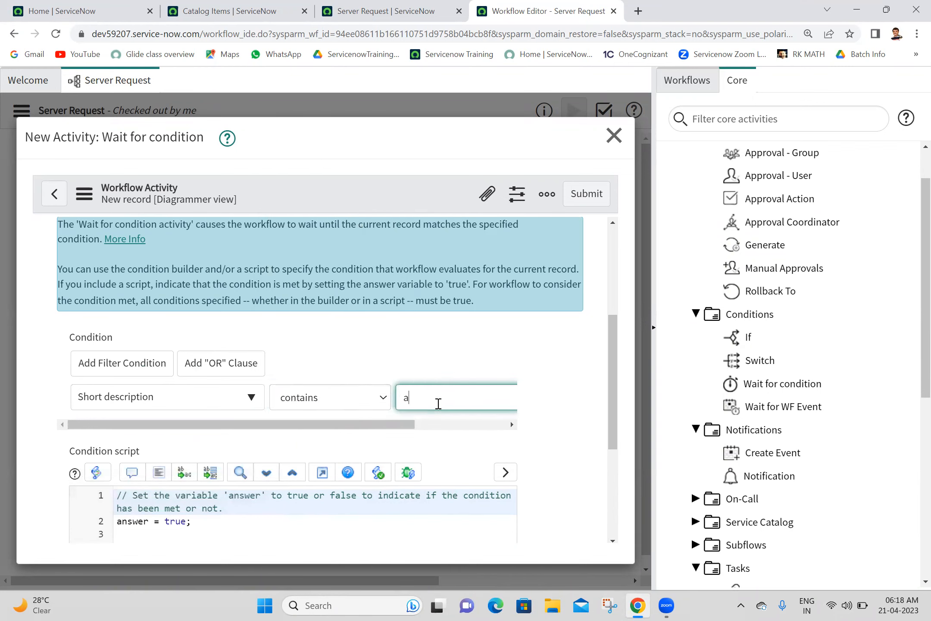
pyautogui.click(217, 401)
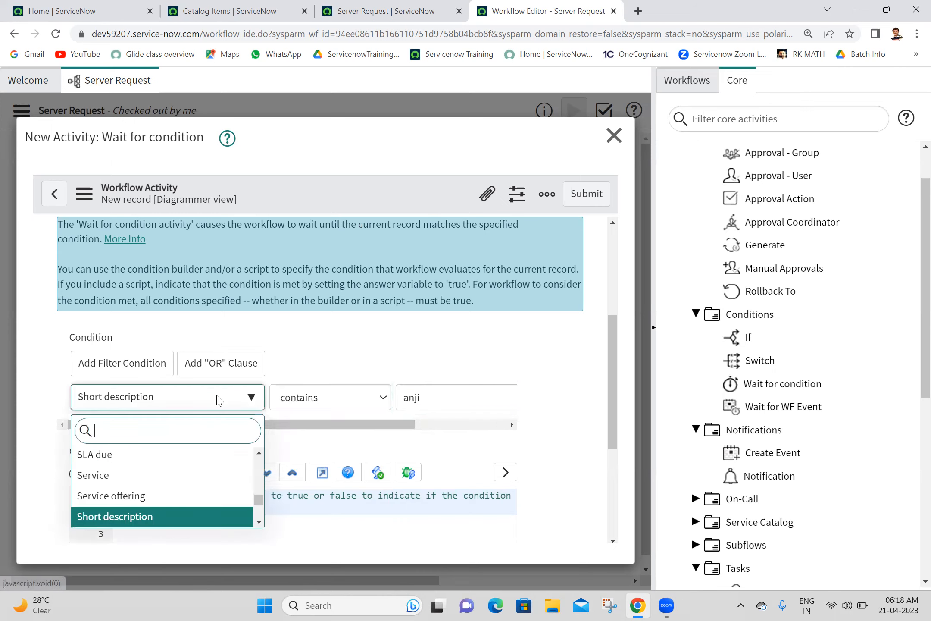
pyautogui.click(331, 390)
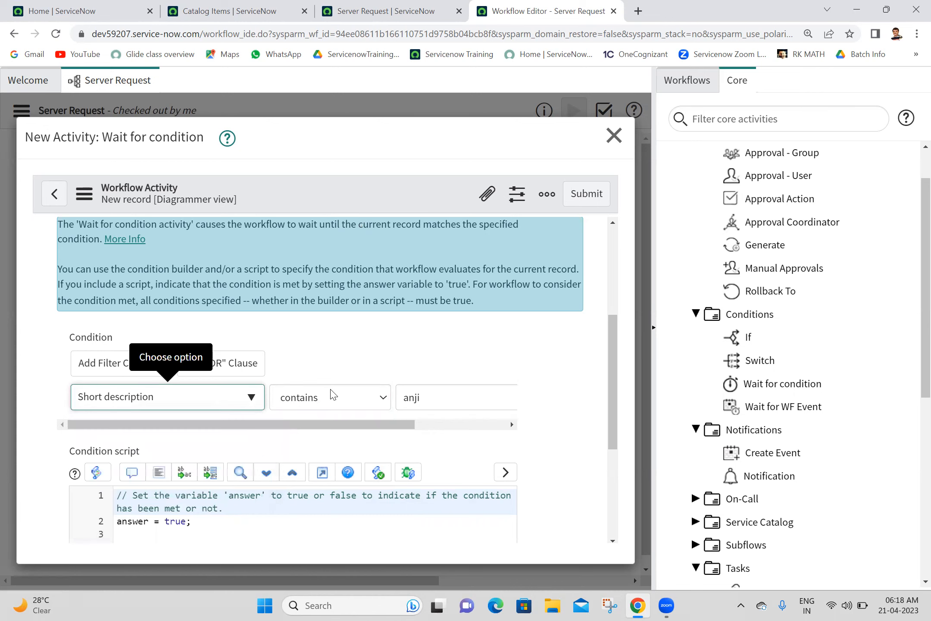
pyautogui.click(460, 400)
pyautogui.moveTo(397, 426); pyautogui.dragTo(312, 439)
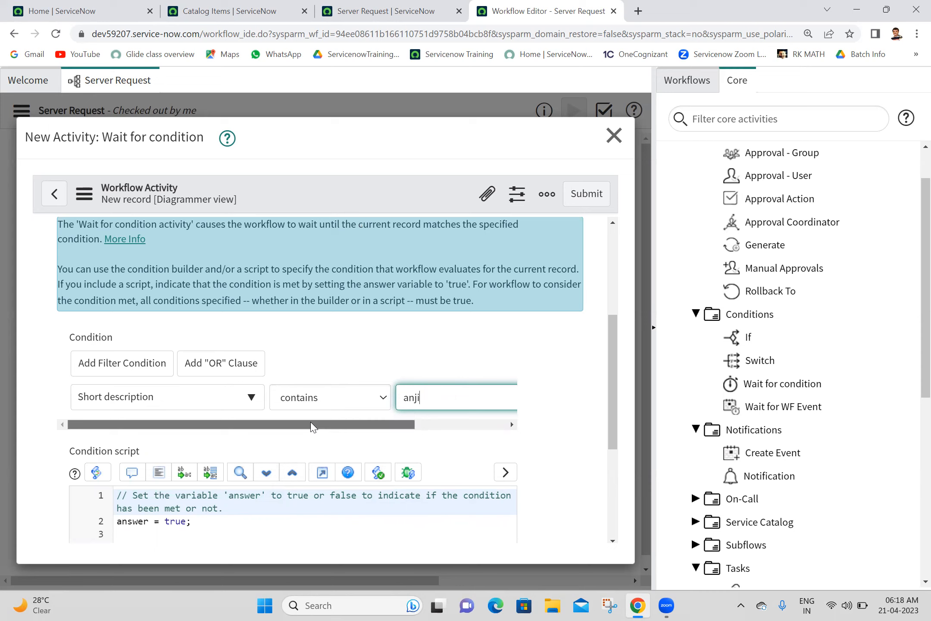
pyautogui.moveTo(312, 427); pyautogui.dragTo(459, 426)
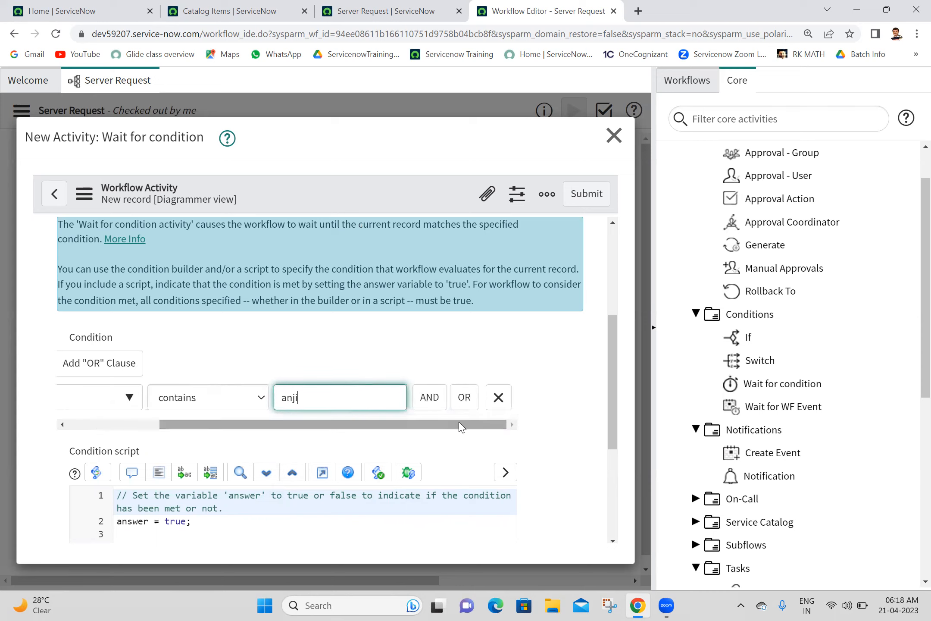
pyautogui.click(597, 197)
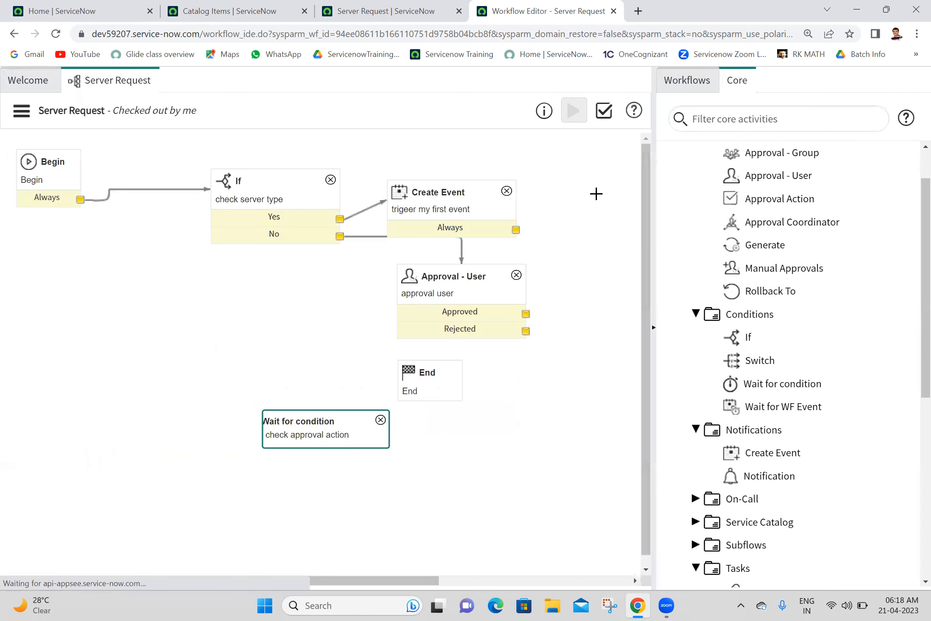
# Step: Place Wait for condition right of End and feed it from the Approved outcome
pyautogui.moveTo(323, 424); pyautogui.dragTo(560, 381)
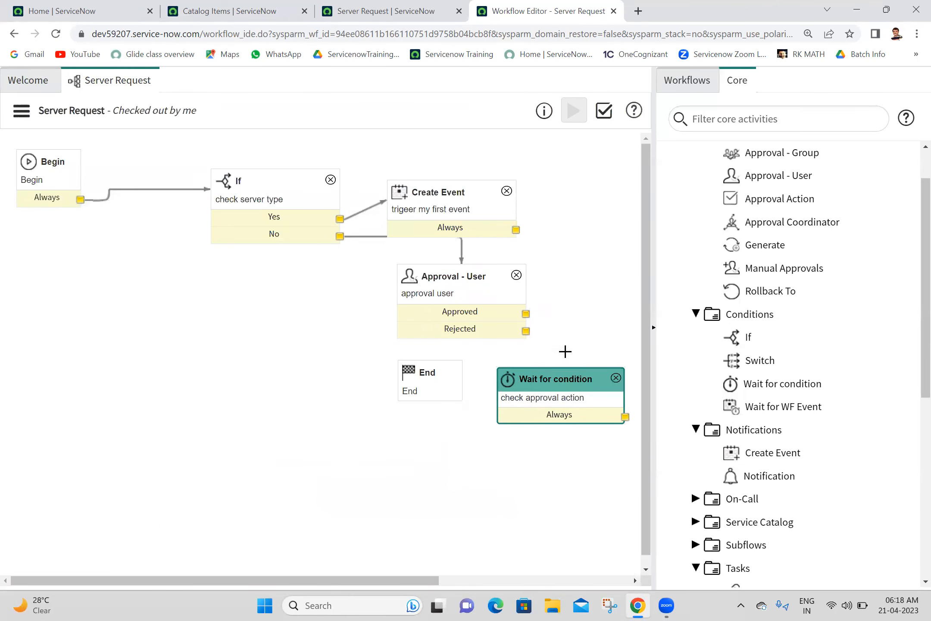
pyautogui.moveTo(526, 314); pyautogui.dragTo(572, 373)
pyautogui.doubleClick(558, 397)
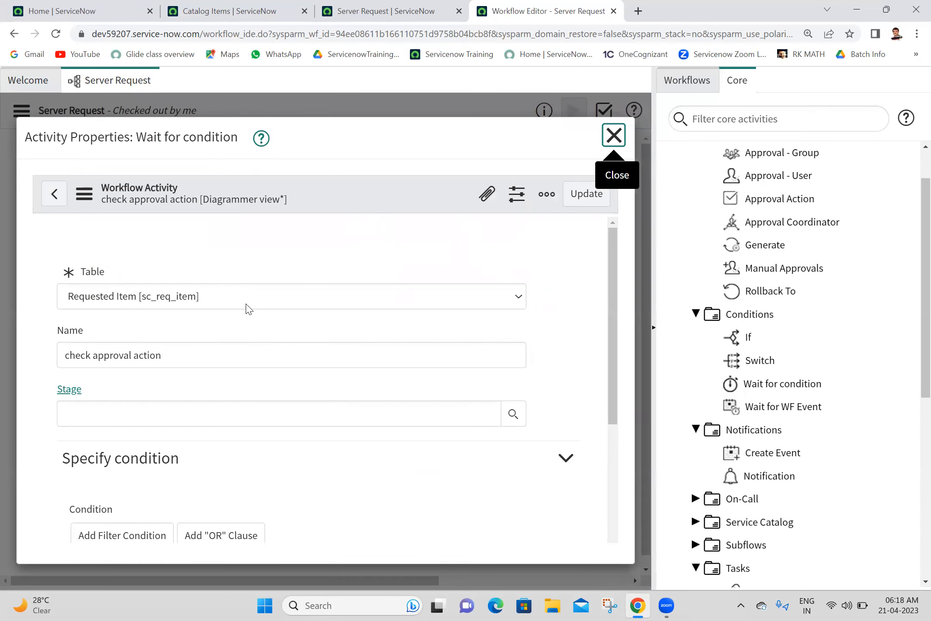
# Step: Rename the activity after its Short description check and update it
pyautogui.click(213, 295)
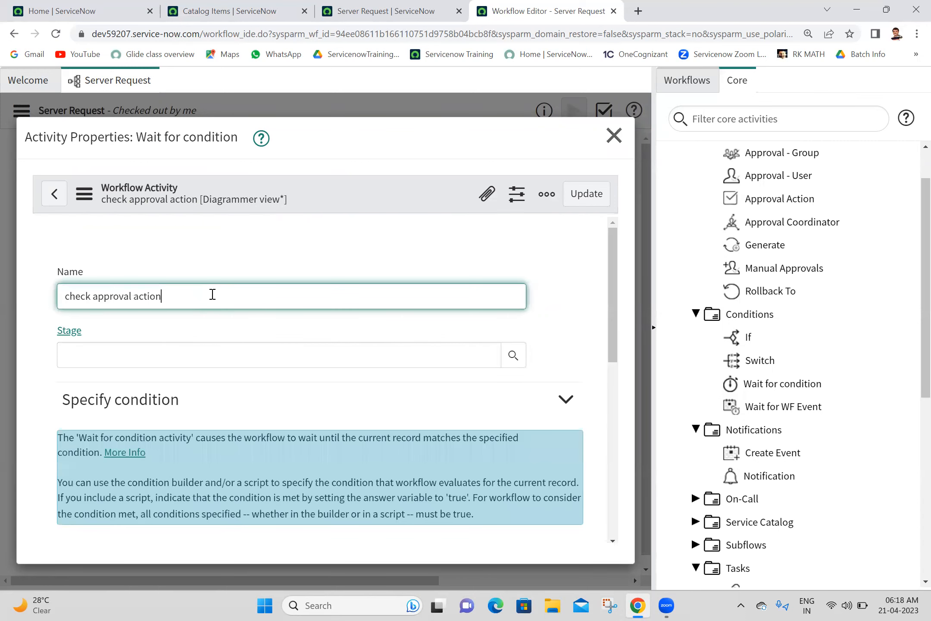
pyautogui.hotkey('ctrl', 'a')
pyautogui.write('sho')
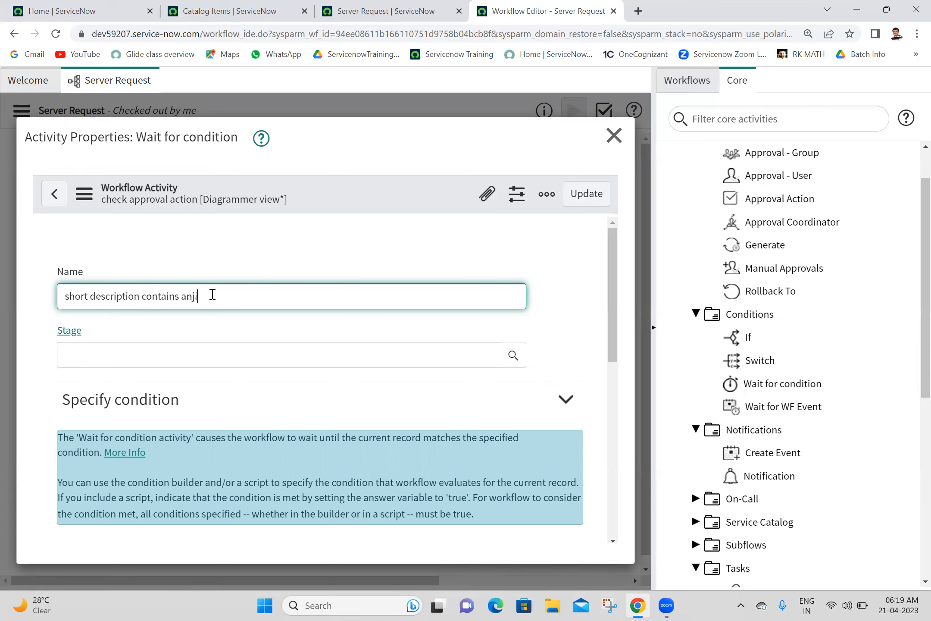
pyautogui.click(590, 204)
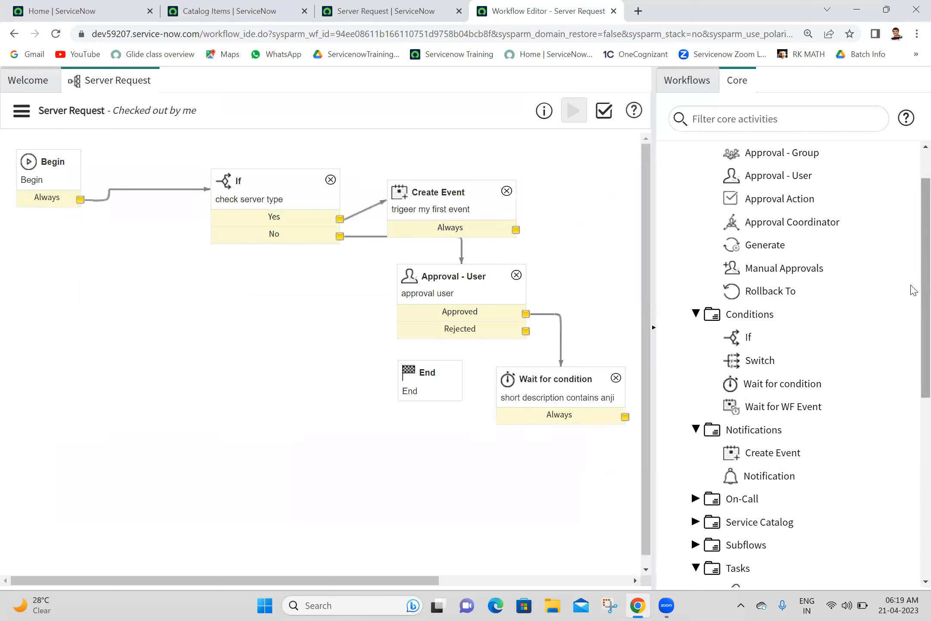
# Step: Add a Timer activity to the canvas from the Core Timers section
pyautogui.scroll(-6, 914, 297)
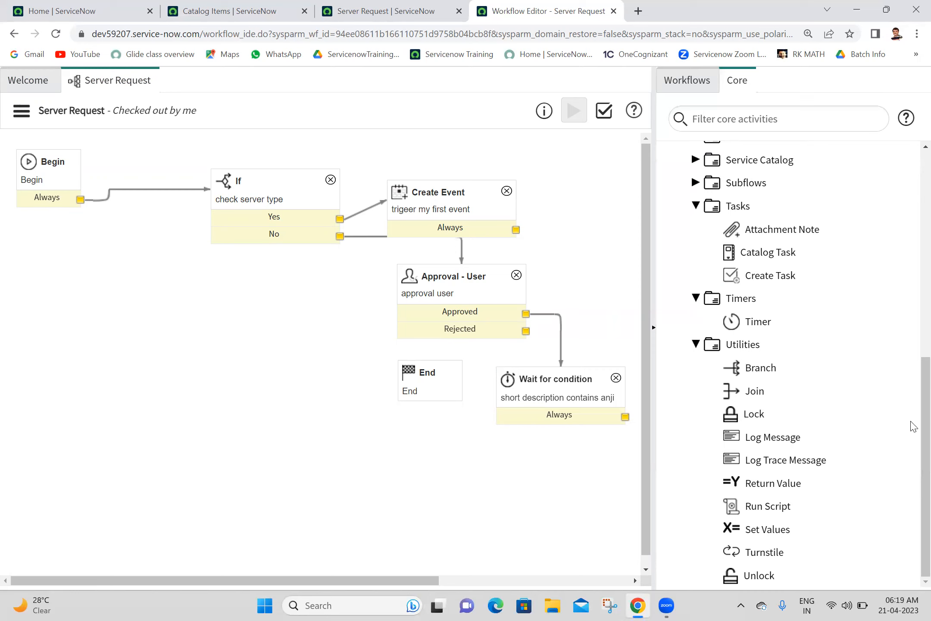
pyautogui.scroll(3, 912, 367)
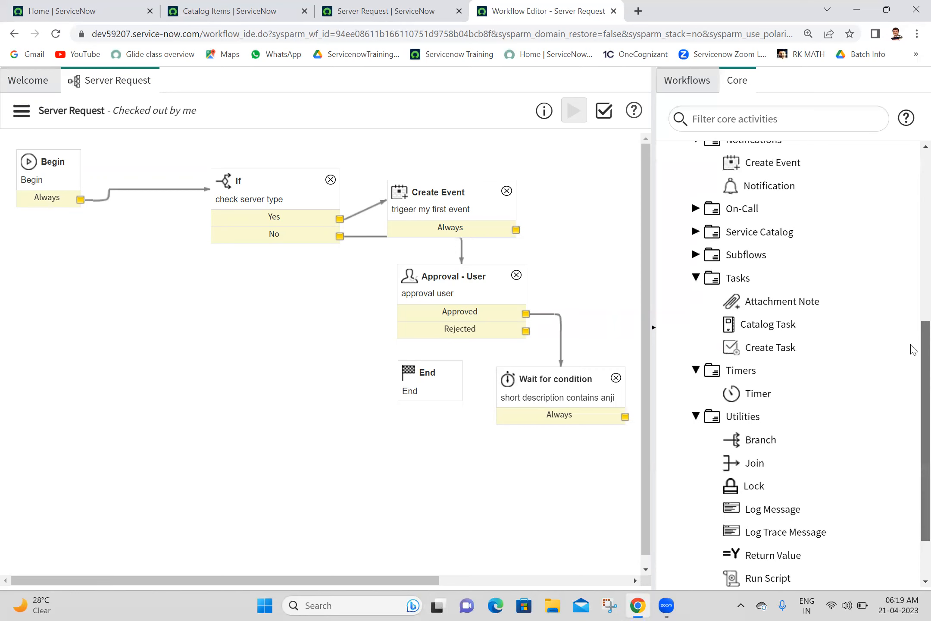
pyautogui.scroll(2, 914, 330)
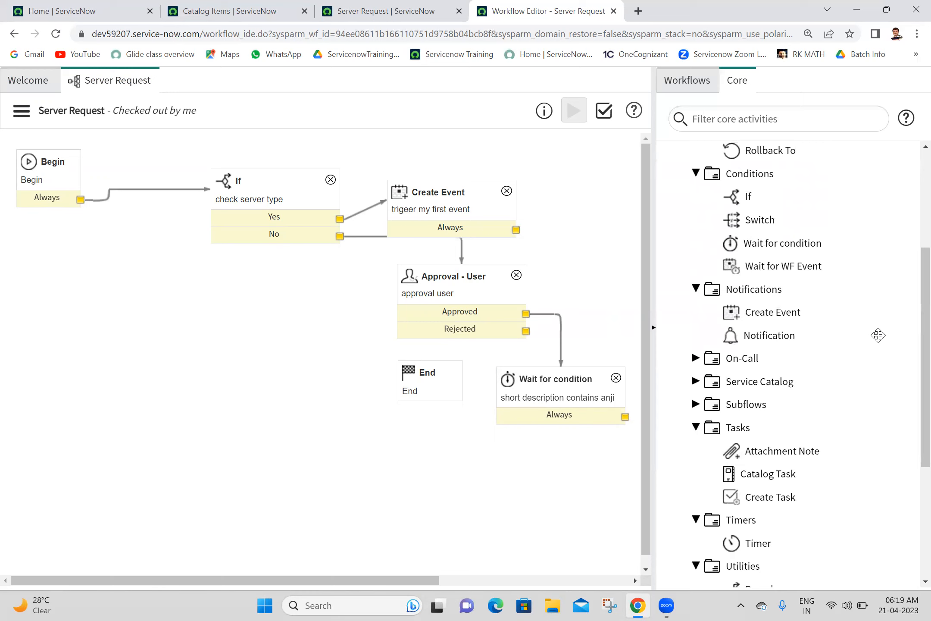
pyautogui.scroll(-3, 911, 340)
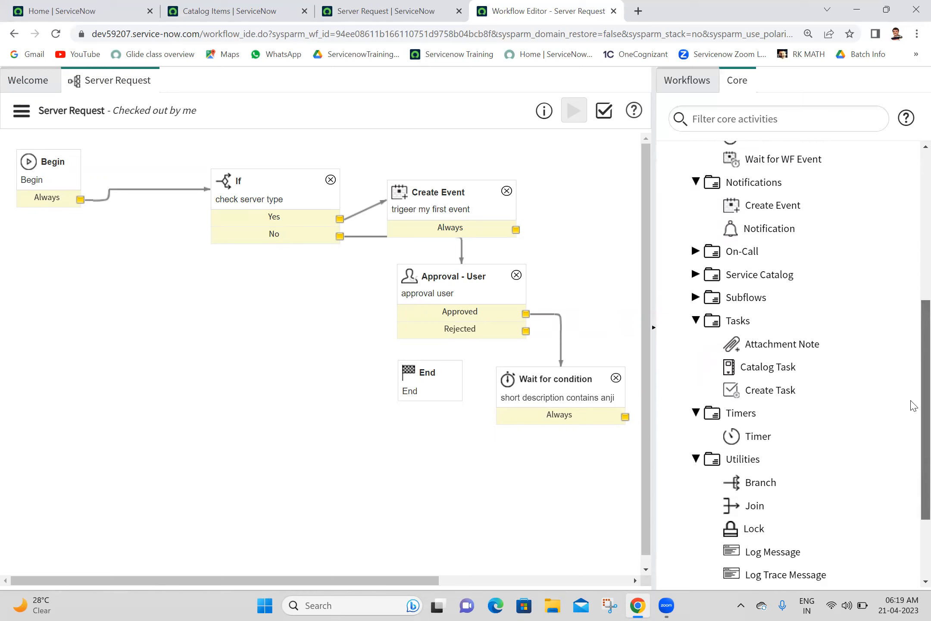
pyautogui.moveTo(787, 417); pyautogui.dragTo(417, 446)
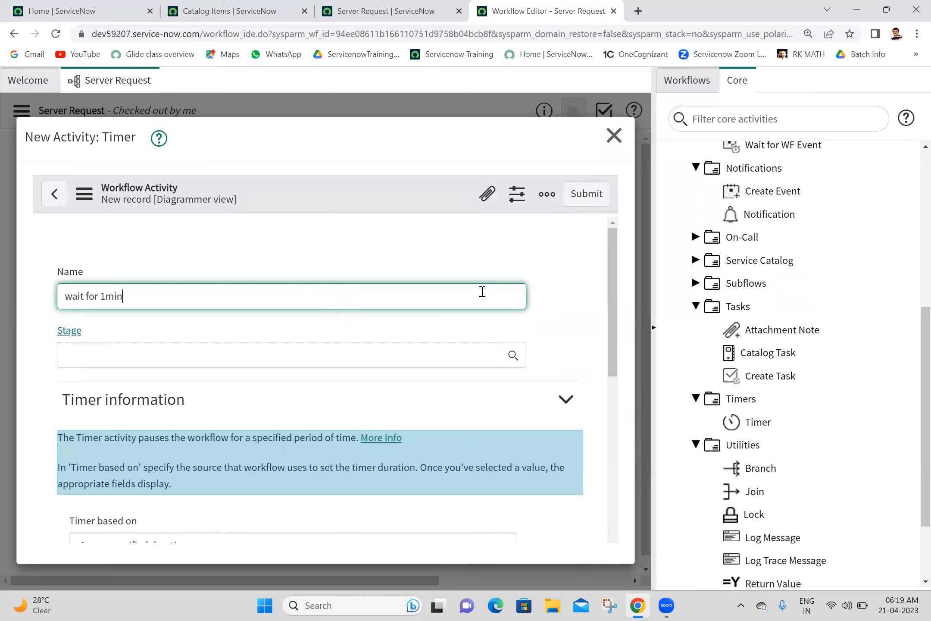
# Step: Name the Timer 'wait for 1min', set its duration minutes to 01, and submit it
pyautogui.click(471, 229)
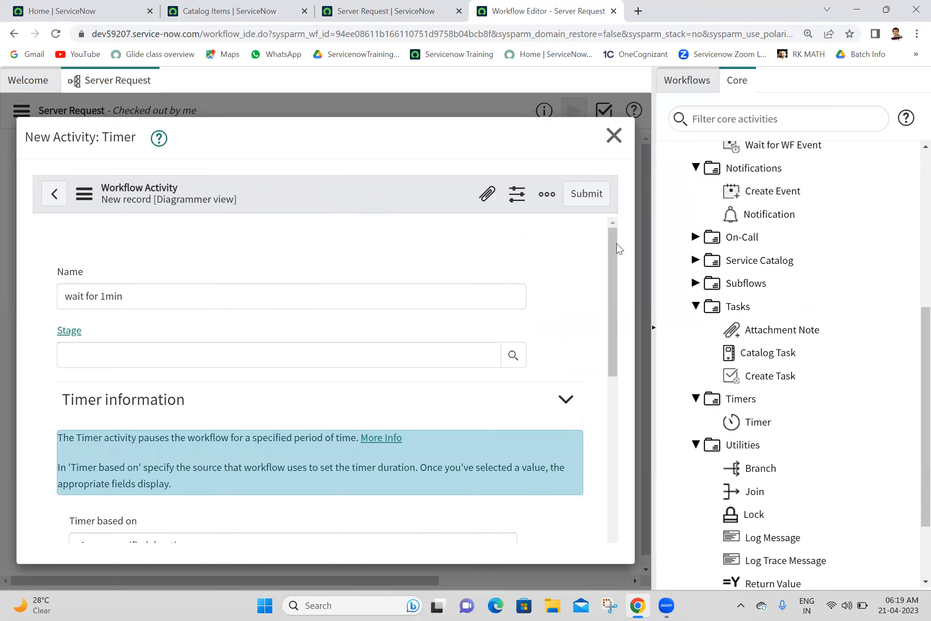
pyautogui.scroll(-4, 614, 252)
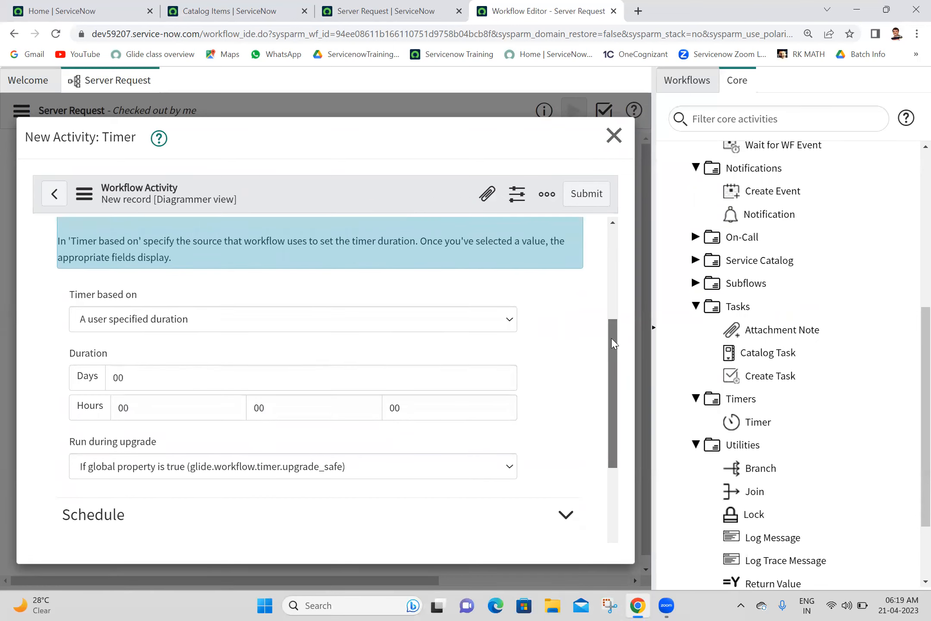
pyautogui.click(305, 414)
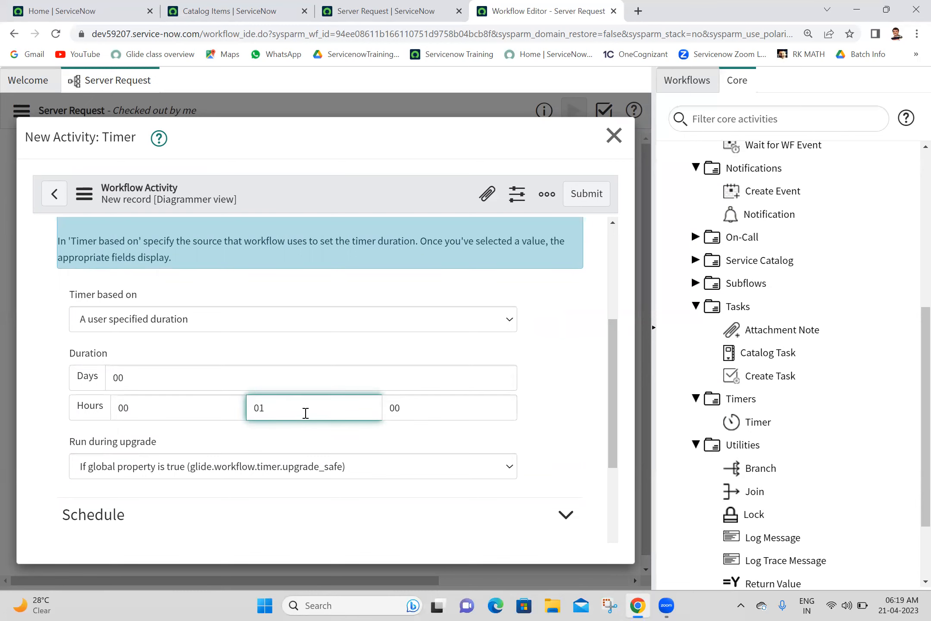
pyautogui.click(585, 204)
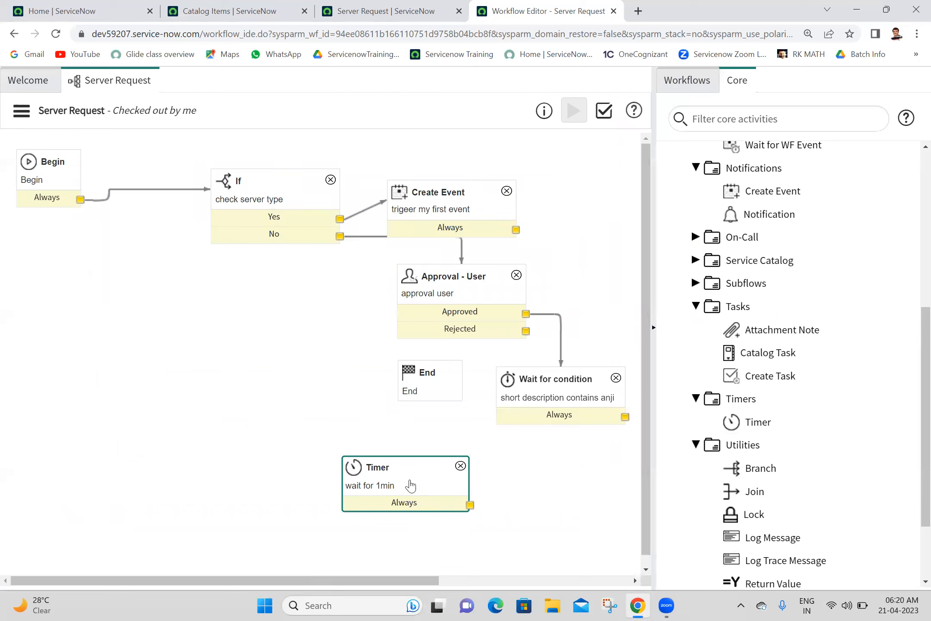
# Step: Place the Timer beside Create Event and connect Create Event's Always outcome to it
pyautogui.moveTo(411, 468); pyautogui.dragTo(614, 203)
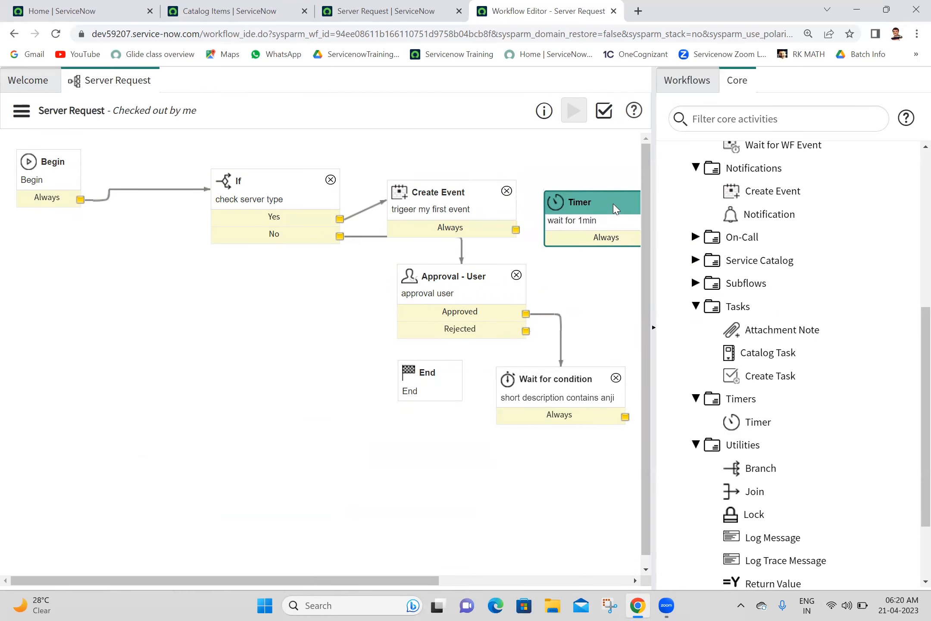
pyautogui.moveTo(516, 229); pyautogui.dragTo(605, 228)
pyautogui.scroll(5, 913, 347)
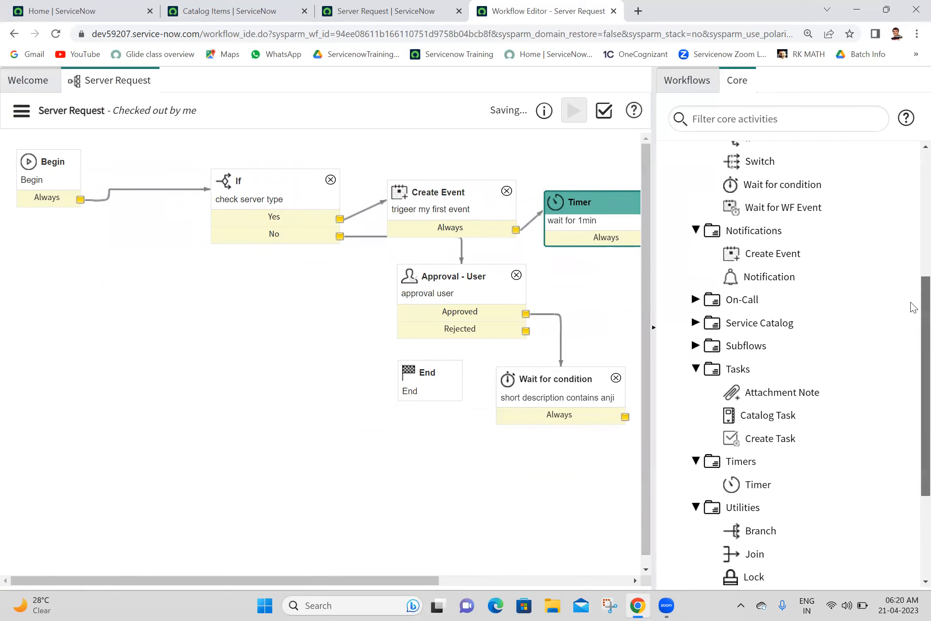
pyautogui.scroll(-10, 913, 166)
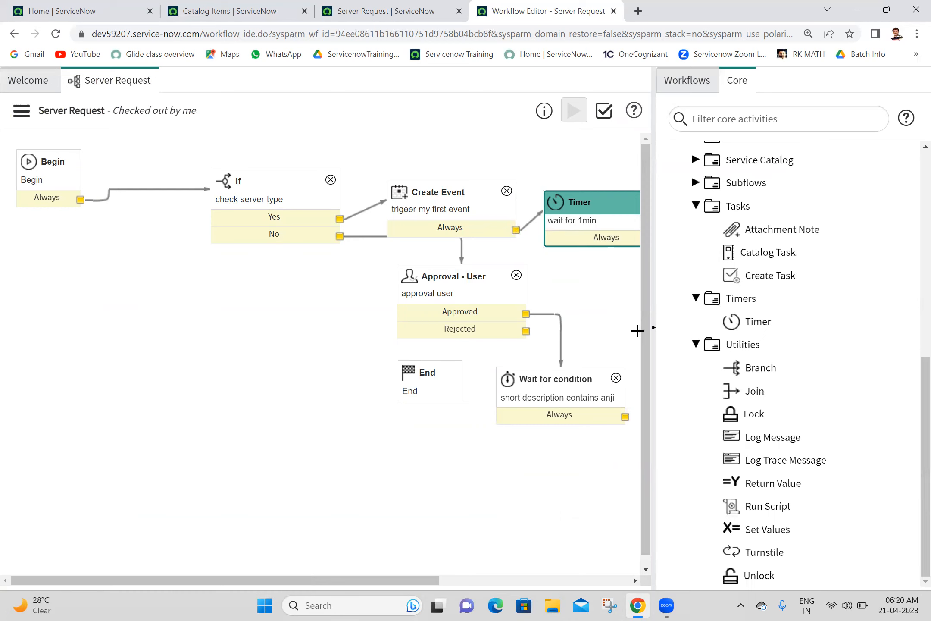
pyautogui.click(654, 328)
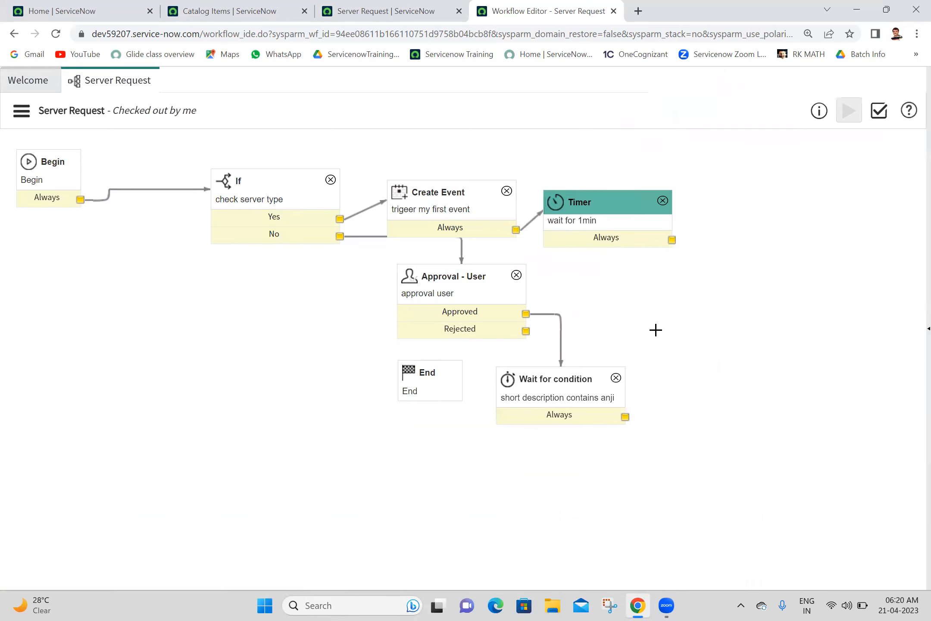
# Step: Route Rejected, the Timer's Always and Wait for condition's Always outcomes to End
pyautogui.moveTo(526, 330); pyautogui.dragTo(381, 506)
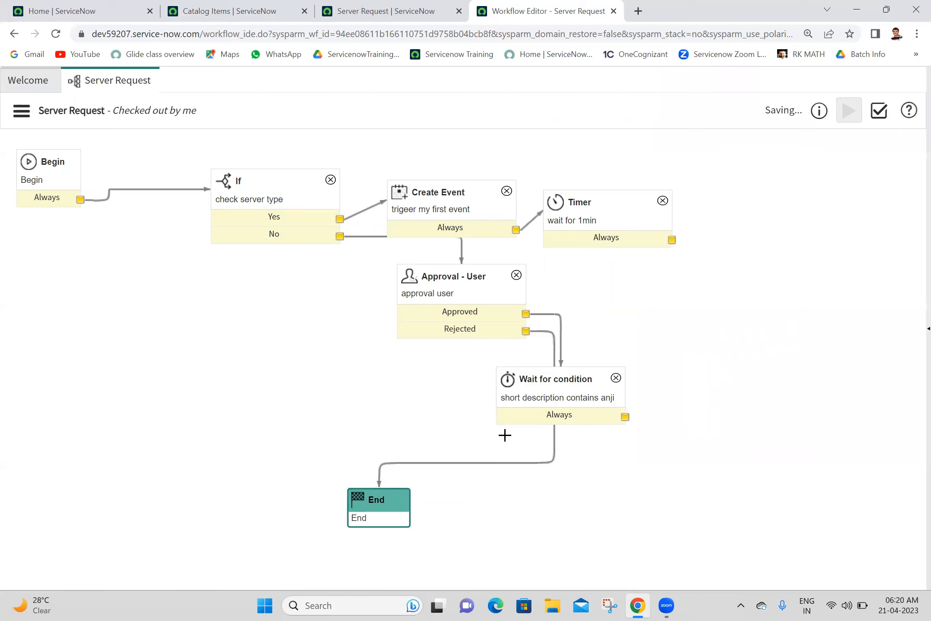
pyautogui.moveTo(577, 388); pyautogui.dragTo(684, 308)
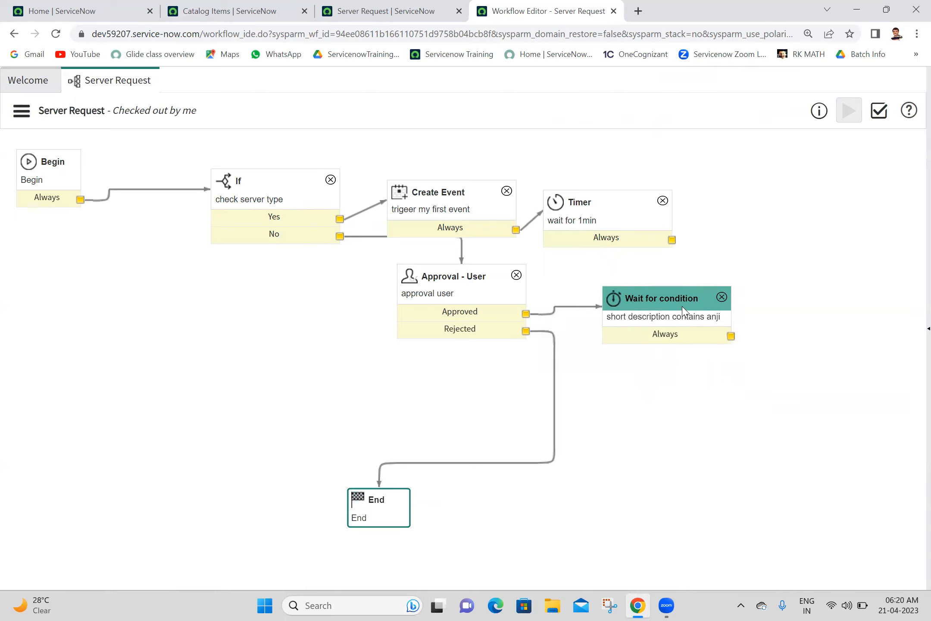
pyautogui.moveTo(361, 495); pyautogui.dragTo(544, 439)
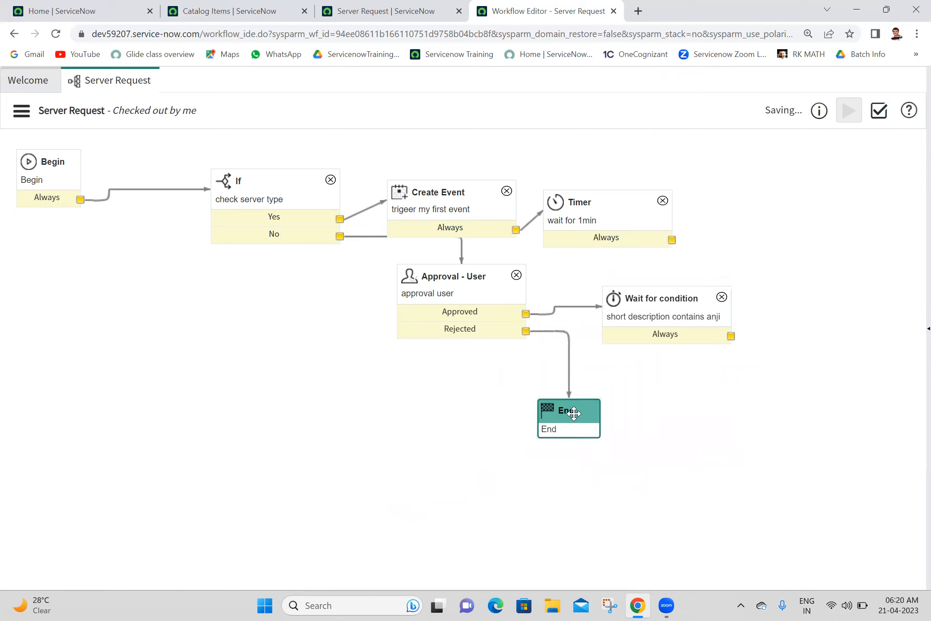
pyautogui.moveTo(672, 240); pyautogui.dragTo(569, 431)
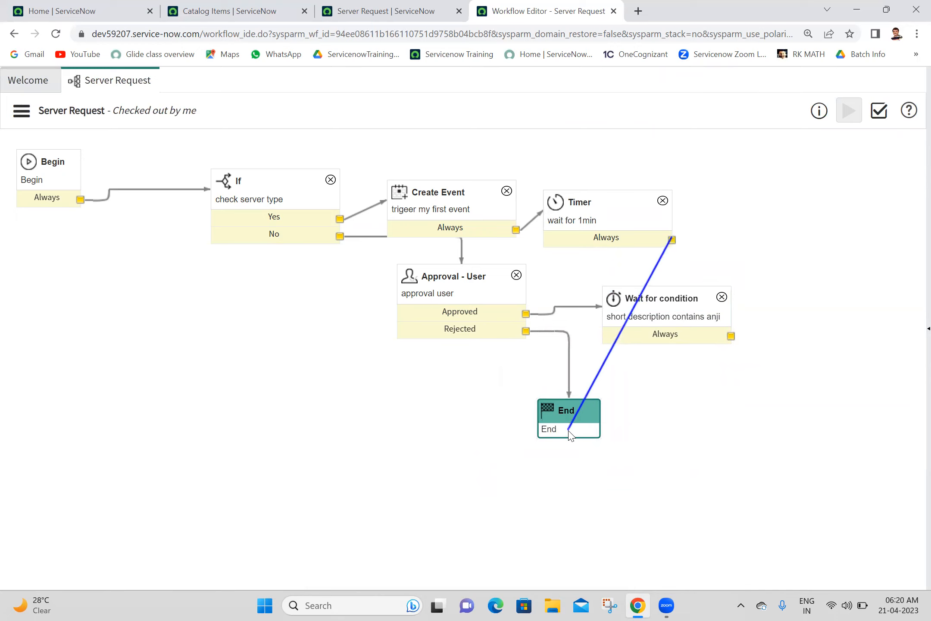
pyautogui.moveTo(731, 336); pyautogui.dragTo(552, 432)
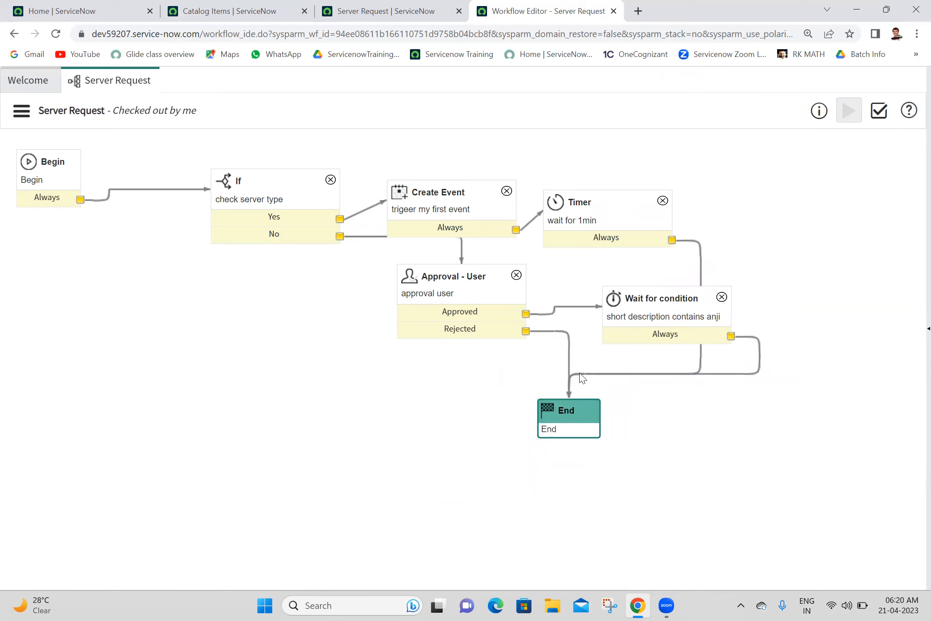
# Step: Reposition End and Approval - User to tidy the diagram layout
pyautogui.moveTo(589, 412); pyautogui.dragTo(824, 341)
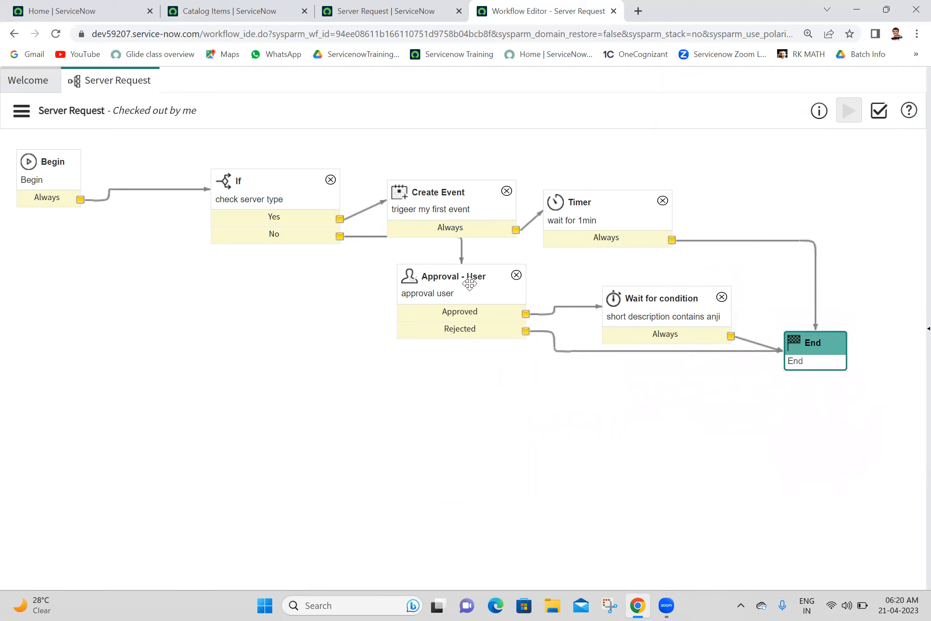
pyautogui.moveTo(469, 279); pyautogui.dragTo(460, 372)
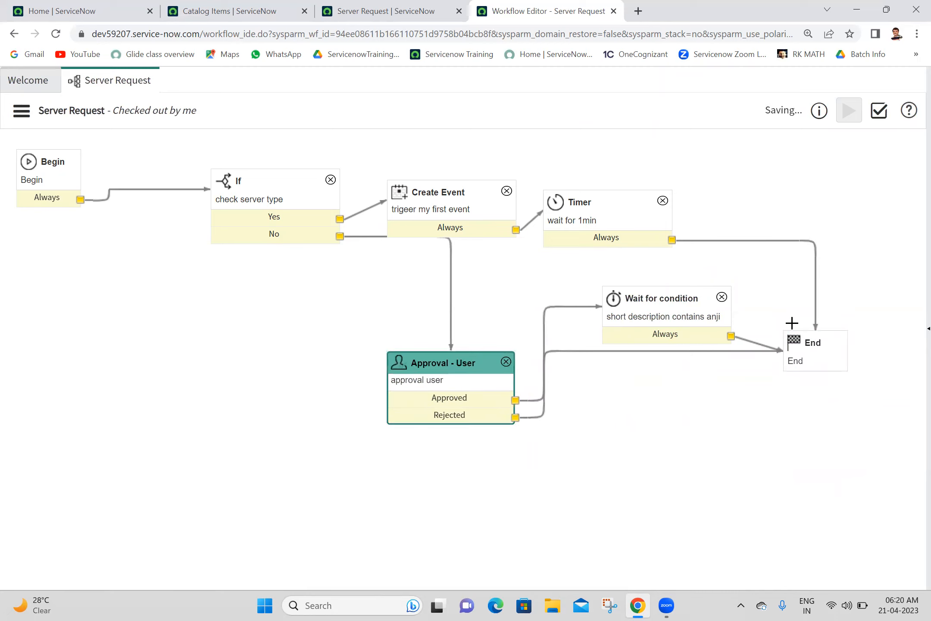
pyautogui.moveTo(821, 351); pyautogui.dragTo(841, 448)
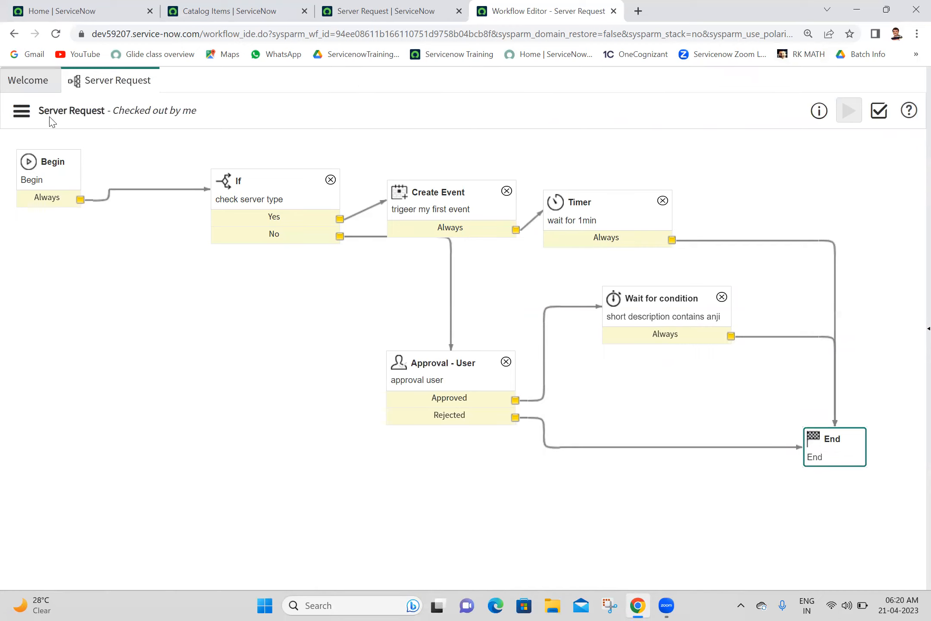
# Step: Order a Physical Linux Server Request with drives '123' and open the ordered item separately
pyautogui.click(396, 6)
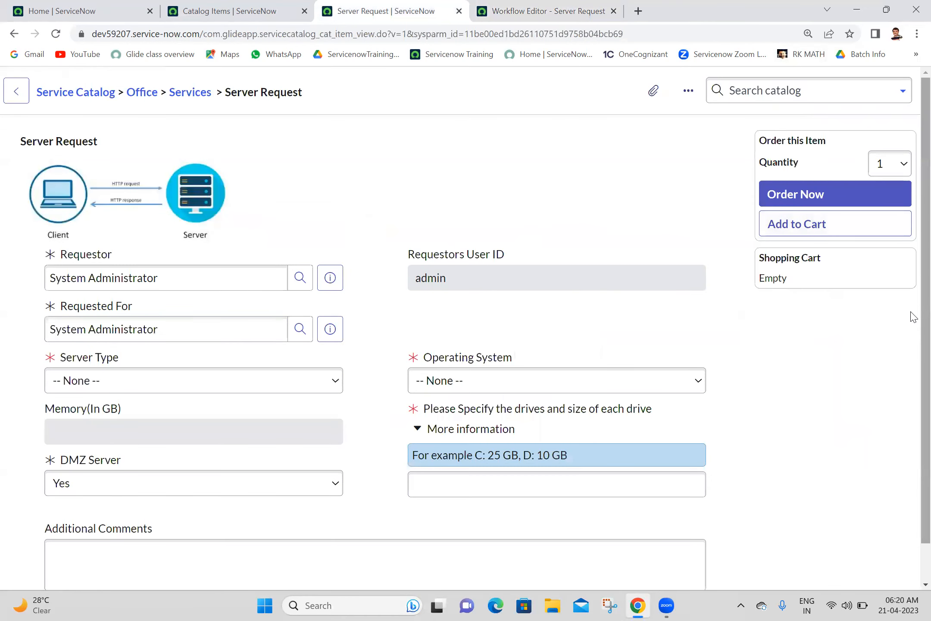
pyautogui.scroll(-1, 911, 316)
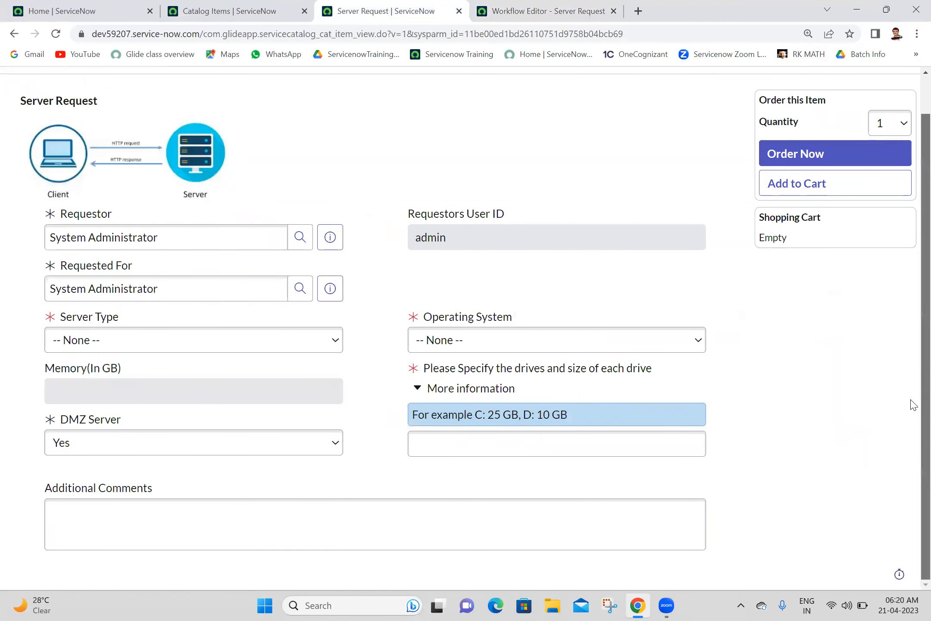
pyautogui.click(266, 339)
pyautogui.click(185, 379)
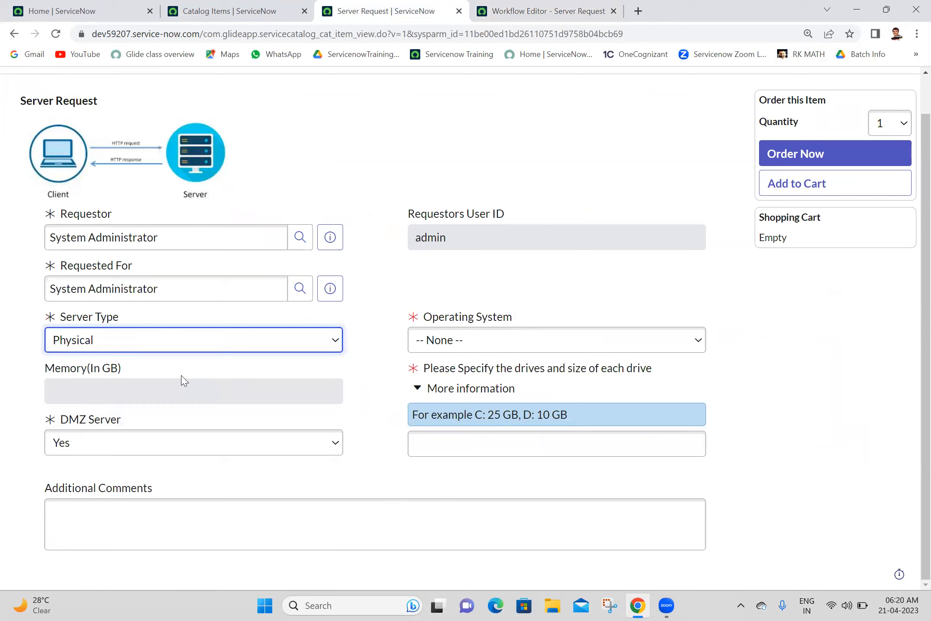
pyautogui.click(470, 340)
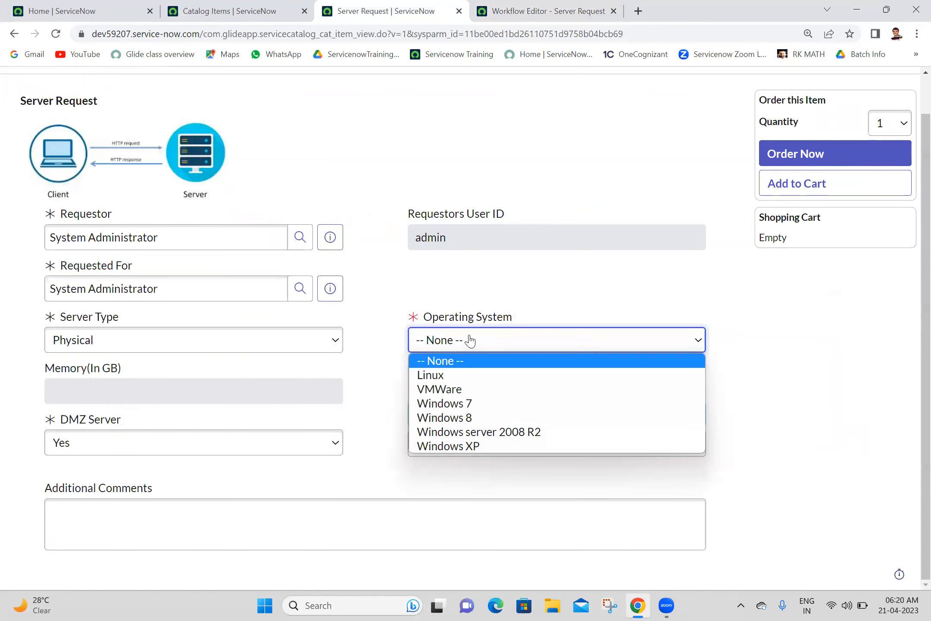
pyautogui.click(448, 375)
pyautogui.click(437, 455)
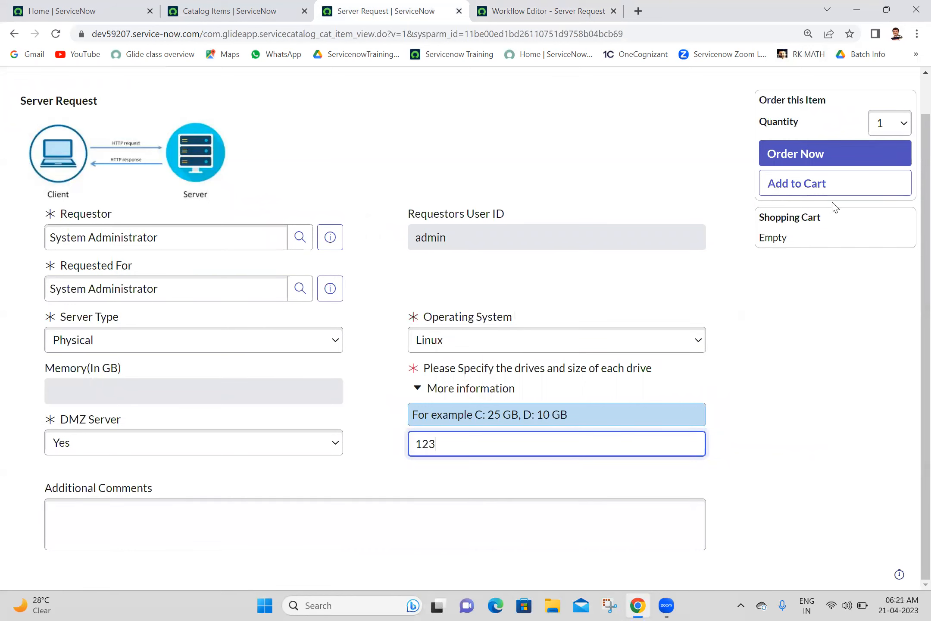
pyautogui.click(797, 159)
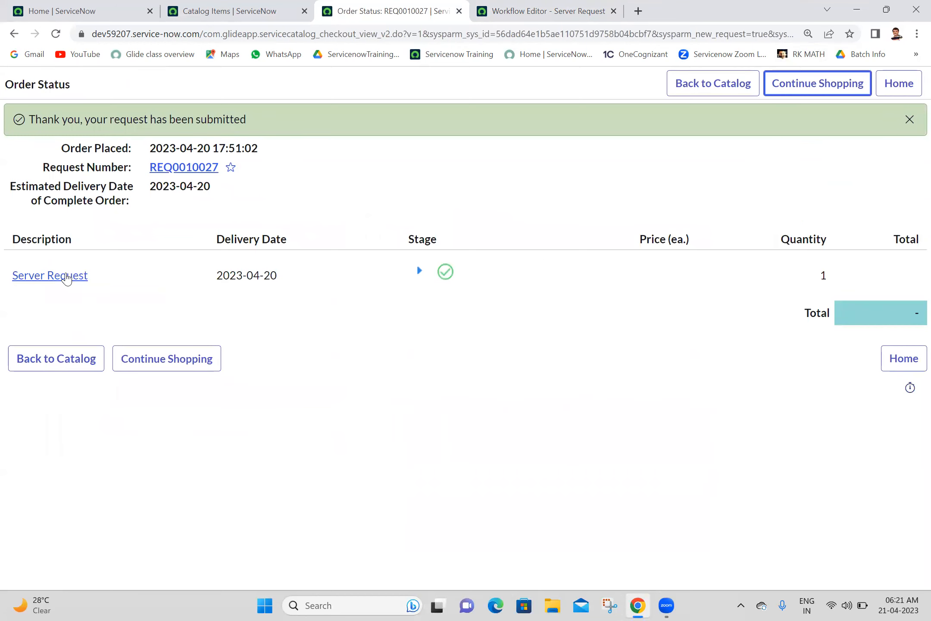
pyautogui.middleClick(65, 276)
# Step: Bring the new requested item page forward and open its workflow in a new page
pyautogui.click(626, 8)
pyautogui.moveTo(625, 8); pyautogui.dragTo(485, 5)
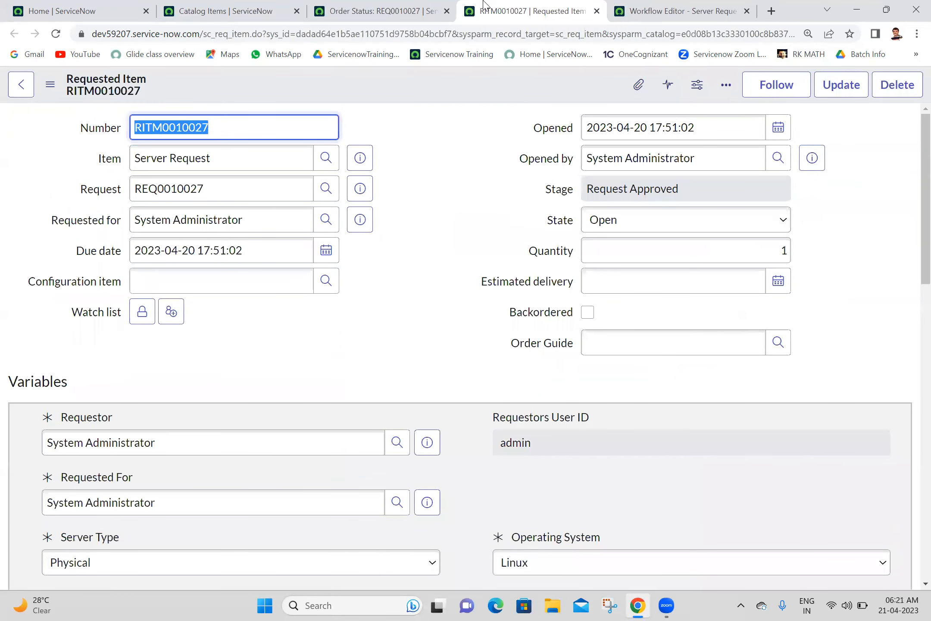
pyautogui.click(416, 151)
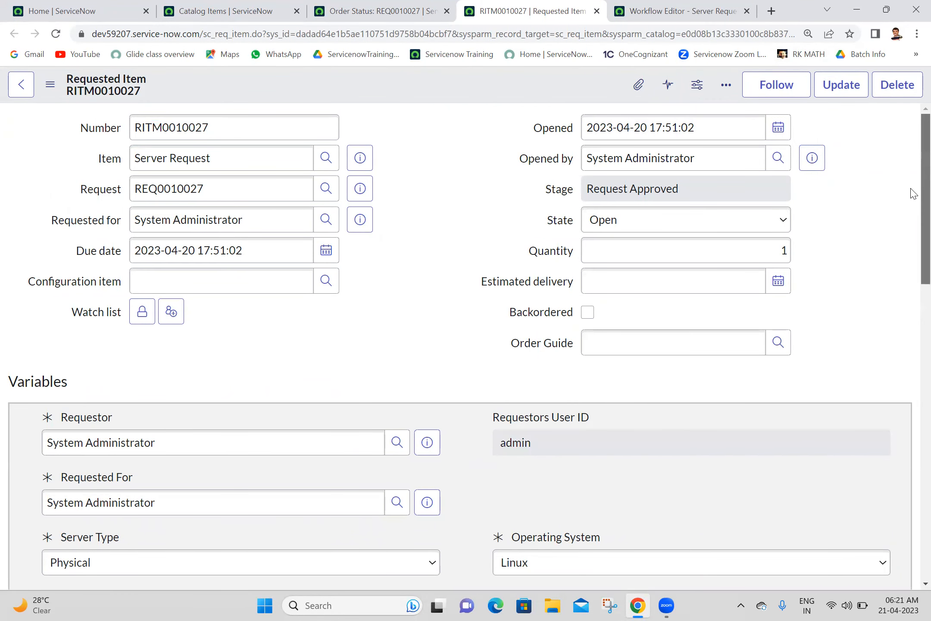
pyautogui.scroll(-5, 911, 190)
pyautogui.scroll(-6, 911, 323)
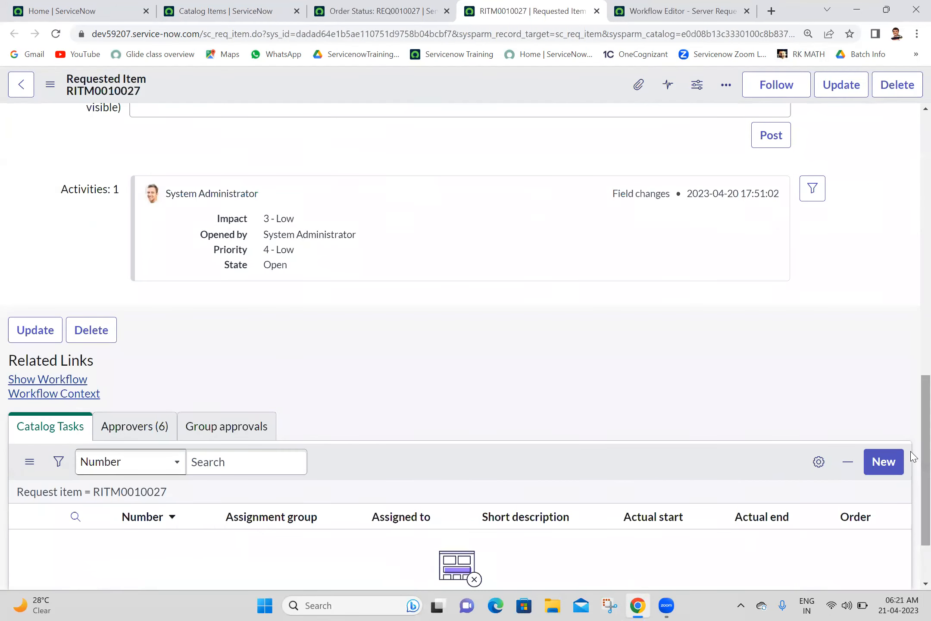
pyautogui.keyDown('ctrl'); pyautogui.click(59, 379); pyautogui.keyUp('ctrl')
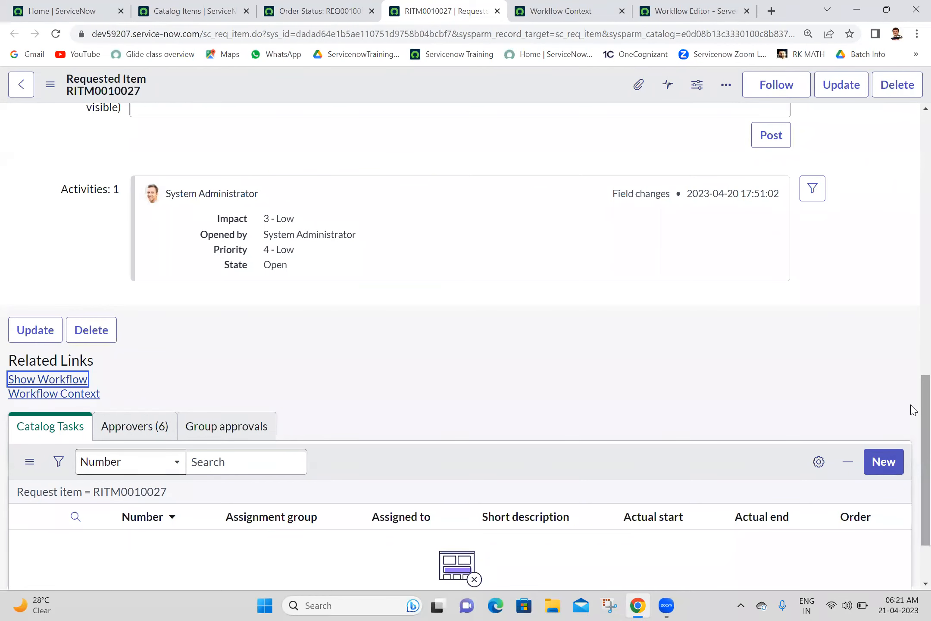
# Step: Show the item's six pending approvers on the Approvers tab
pyautogui.scroll(-3, 914, 410)
pyautogui.click(150, 338)
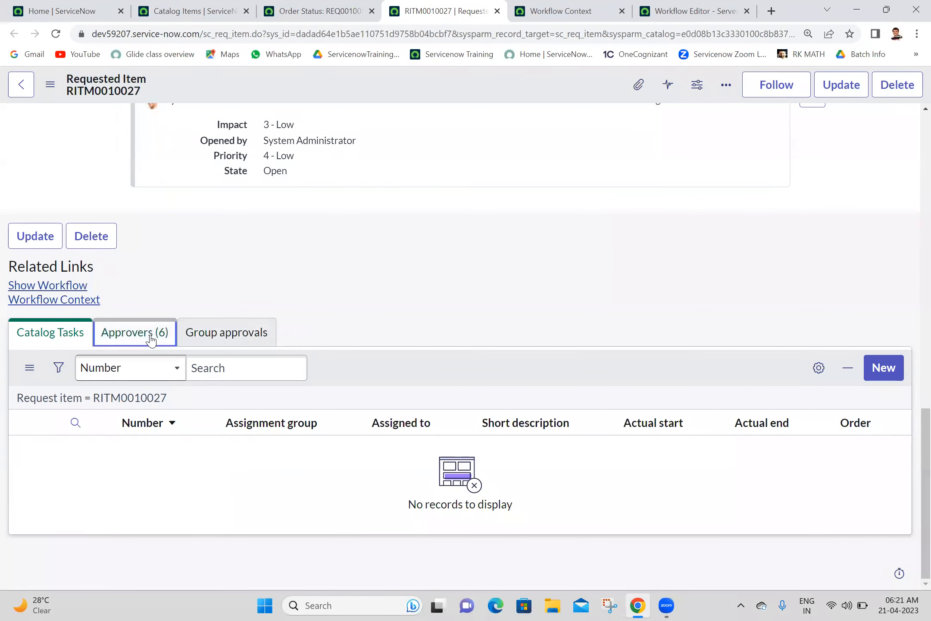
pyautogui.scroll(-3, 914, 532)
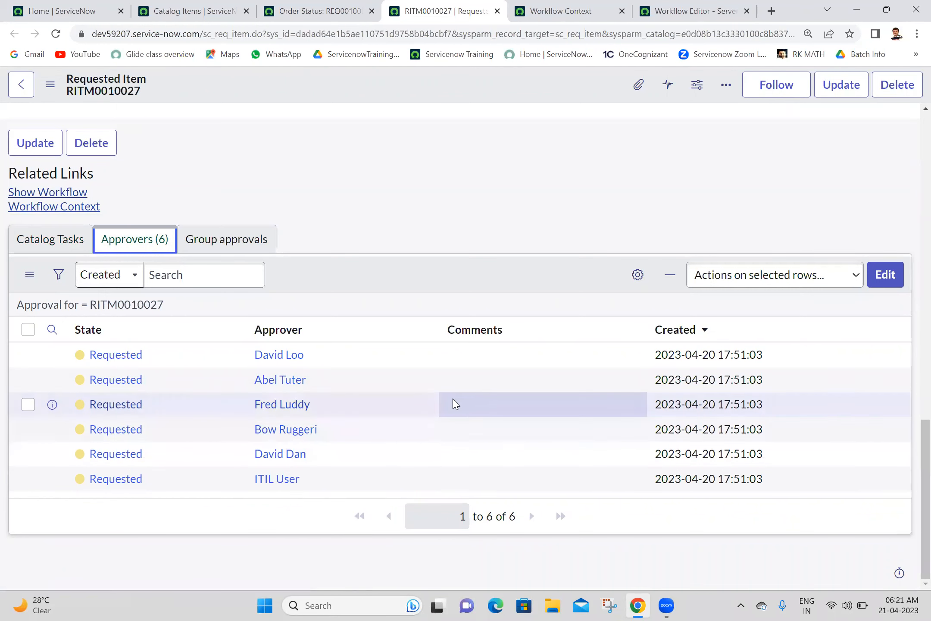
pyautogui.click(599, 7)
# Step: Refresh the workflow context to confirm the No branch to Approval - User, then return to the approvers
pyautogui.click(870, 110)
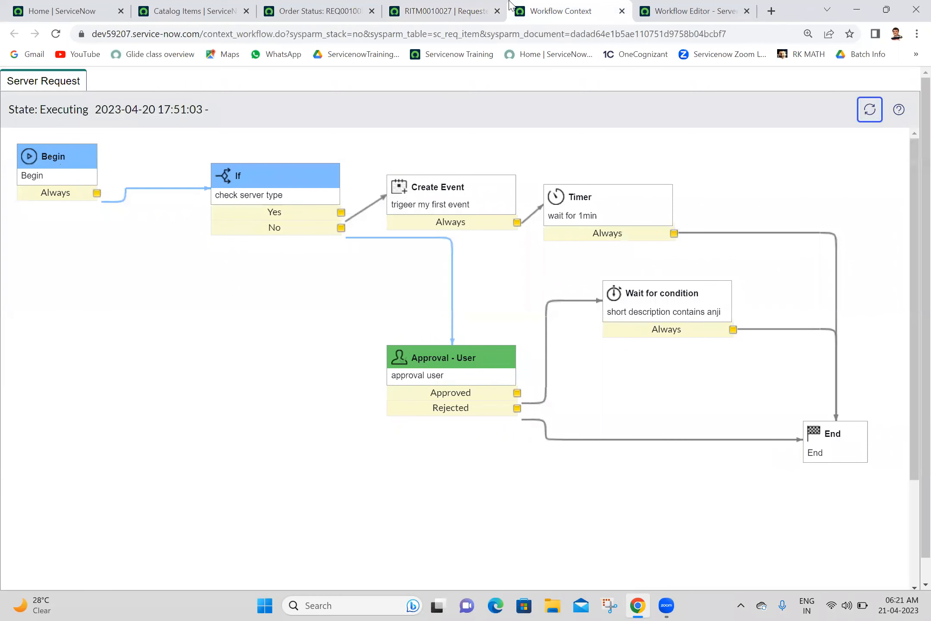
pyautogui.click(435, 5)
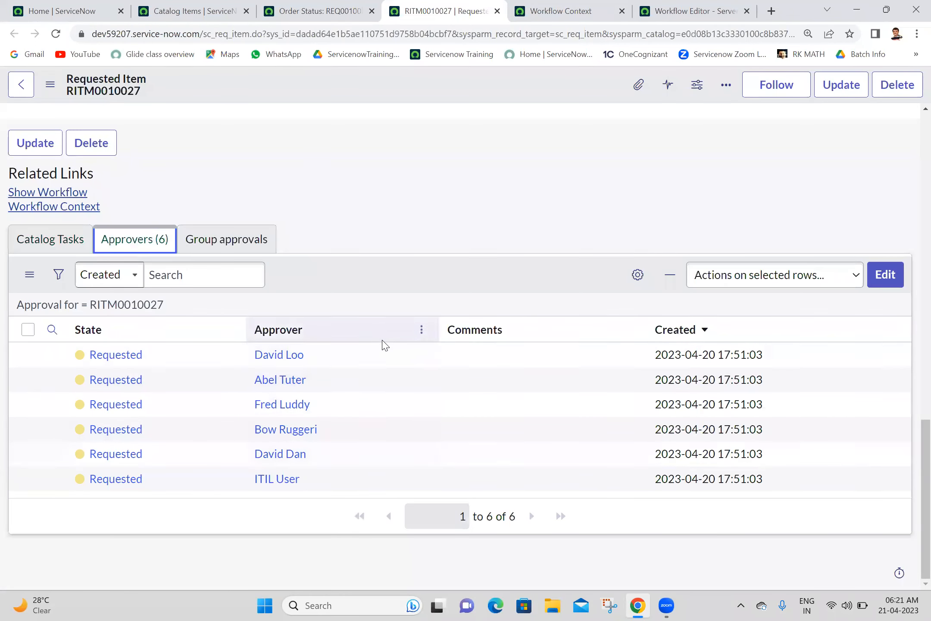
pyautogui.click(399, 266)
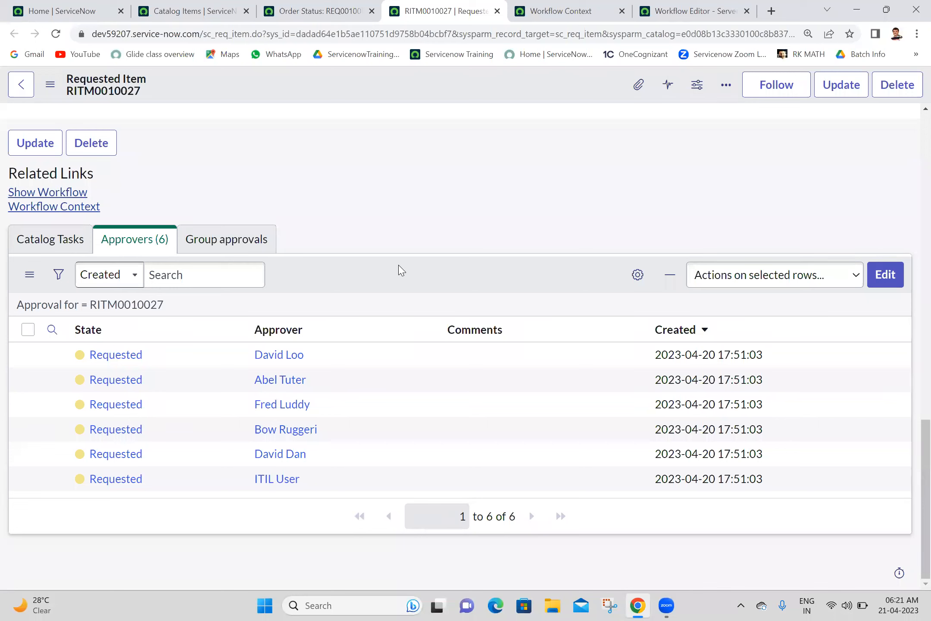
# Step: Approve the fourth approver's pending approval from its right-click menu
pyautogui.rightClick(203, 418)
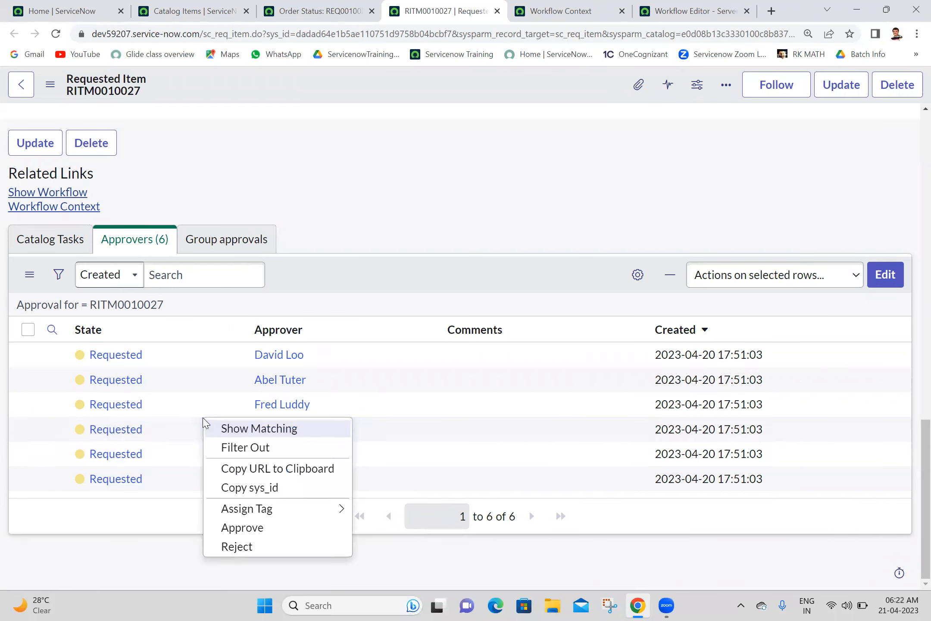
pyautogui.click(258, 528)
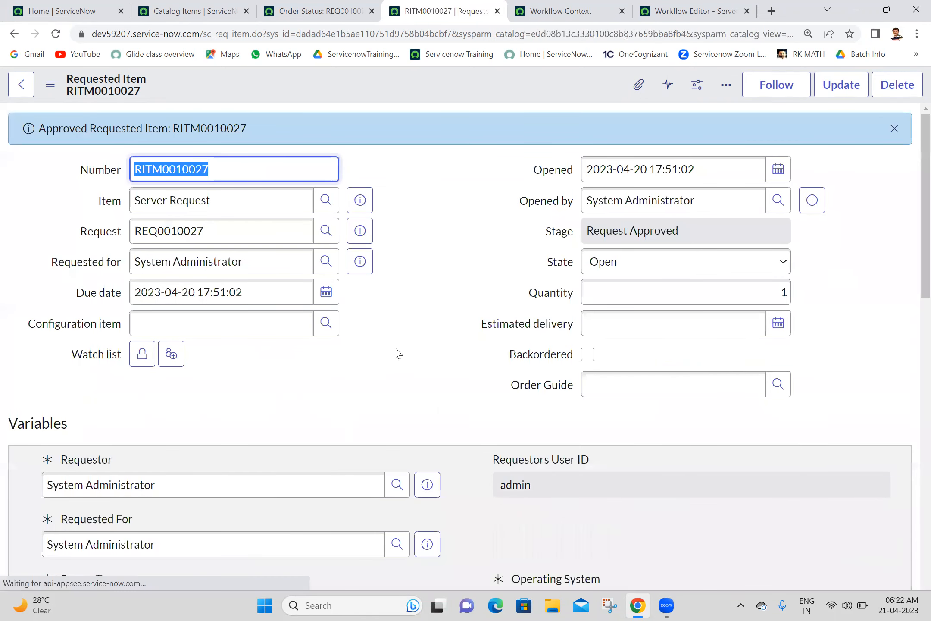
pyautogui.scroll(-15, 913, 278)
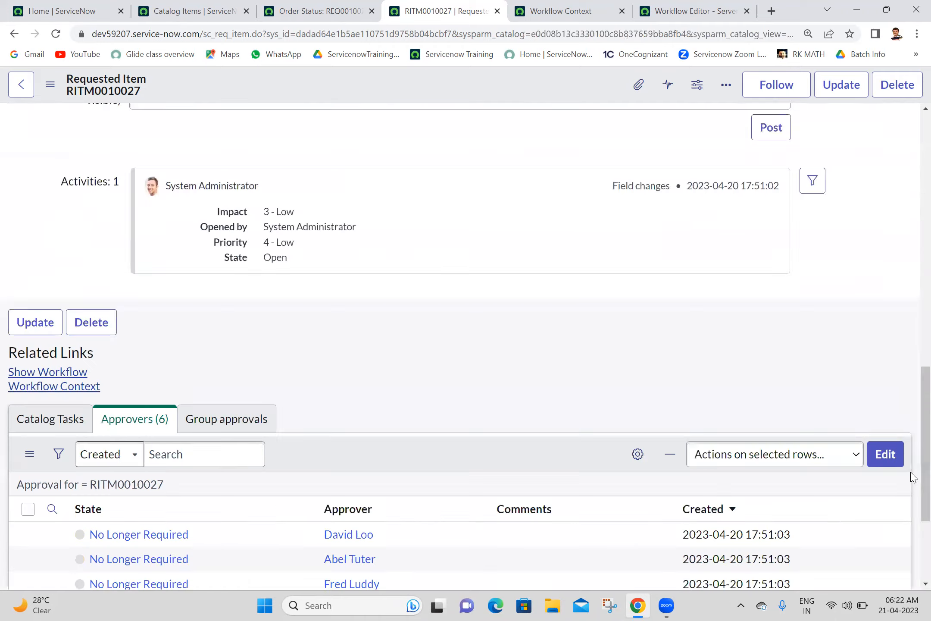
pyautogui.scroll(10, 909, 477)
pyautogui.scroll(6, 913, 215)
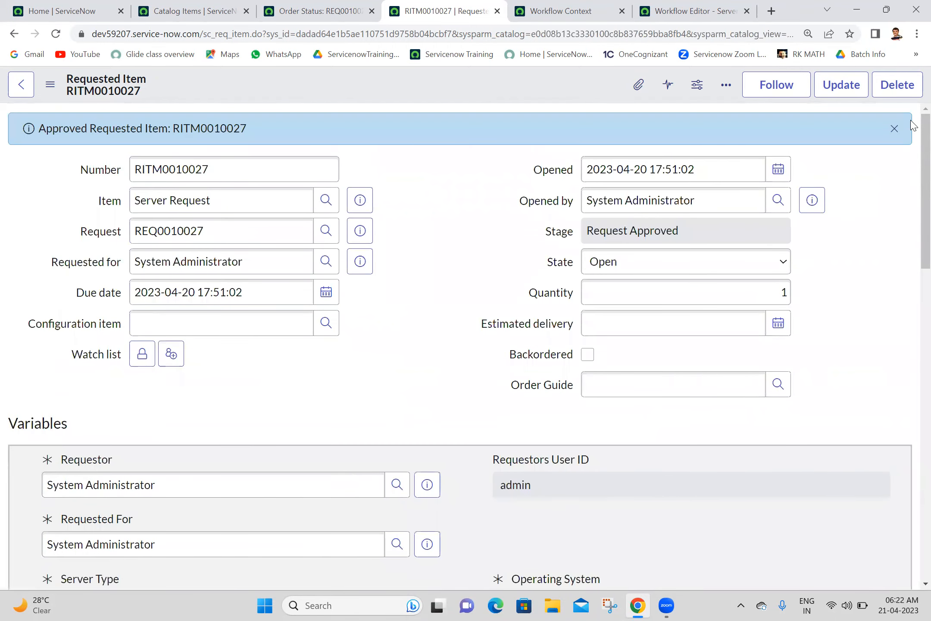
pyautogui.scroll(-10, 913, 172)
pyautogui.scroll(10, 914, 298)
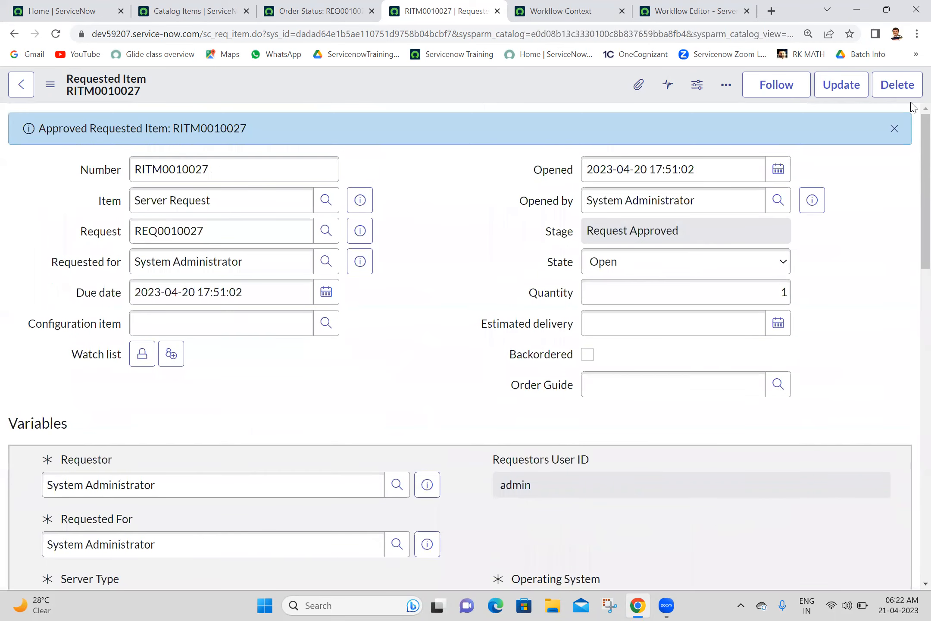
# Step: Refresh the workflow context and inspect Wait for condition, where the approved run now waits
pyautogui.click(521, 6)
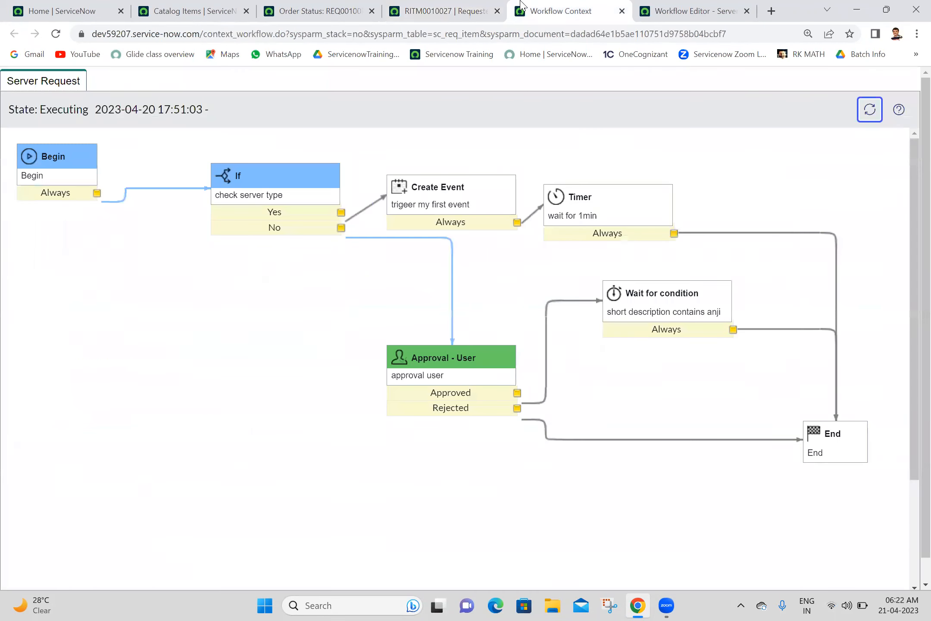
pyautogui.click(865, 115)
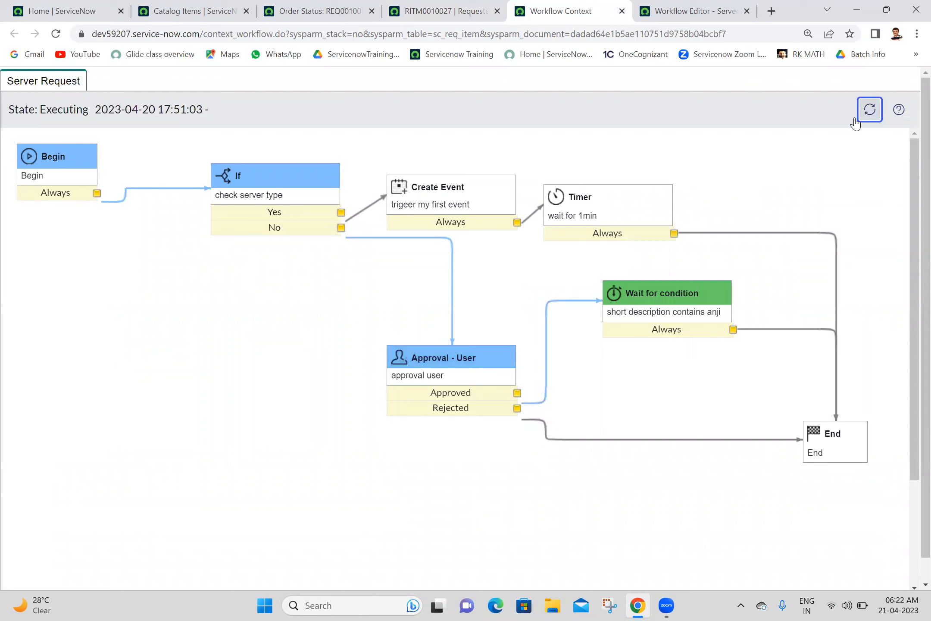
pyautogui.moveTo(634, 316)
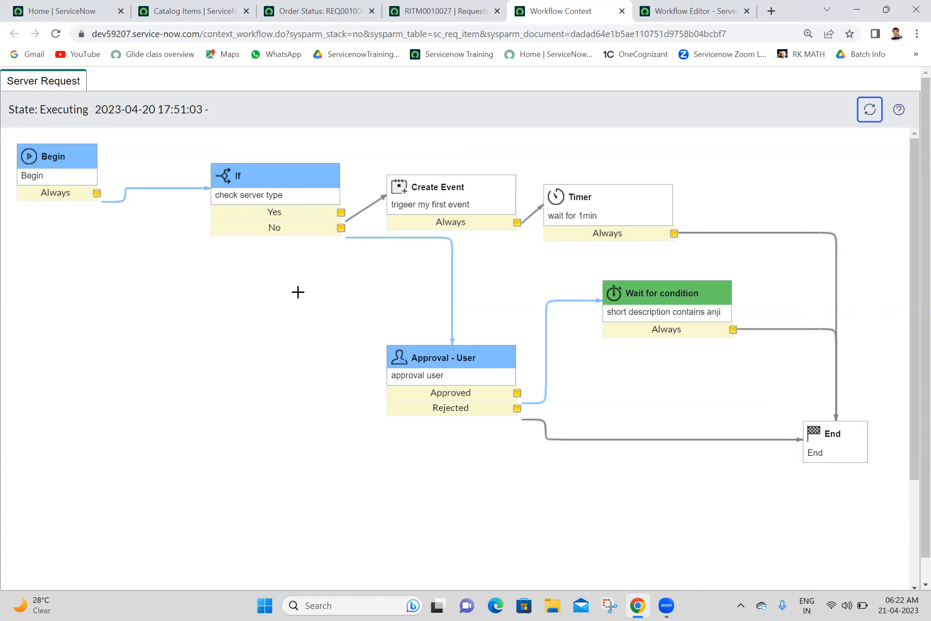
pyautogui.click(422, 6)
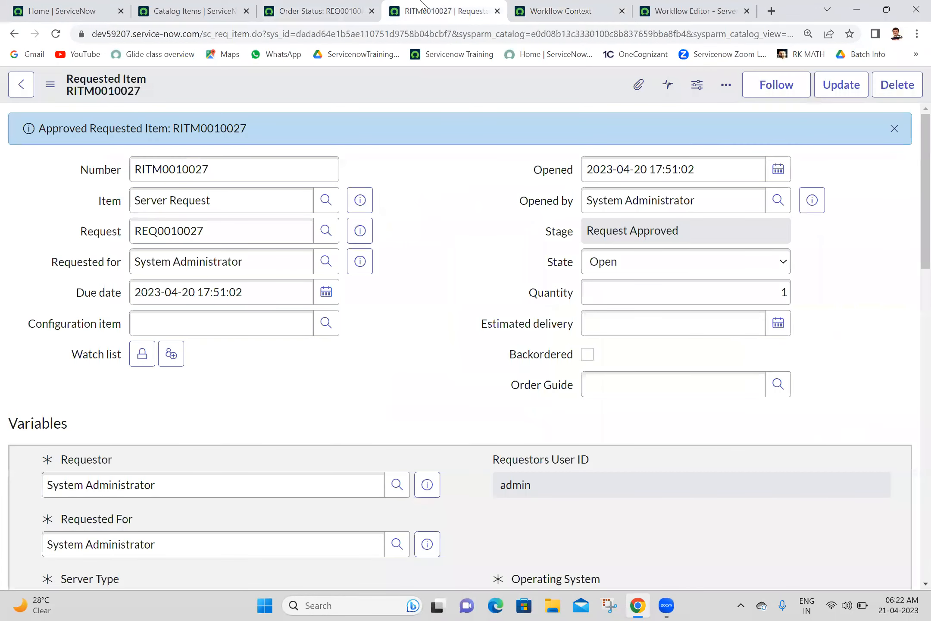
pyautogui.scroll(-2, 911, 207)
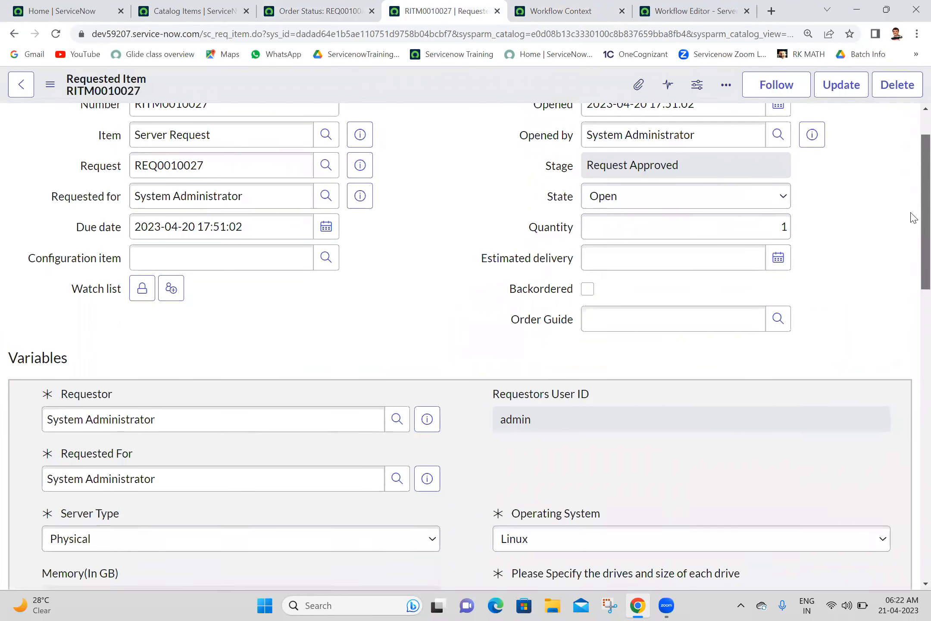
pyautogui.scroll(2, 911, 210)
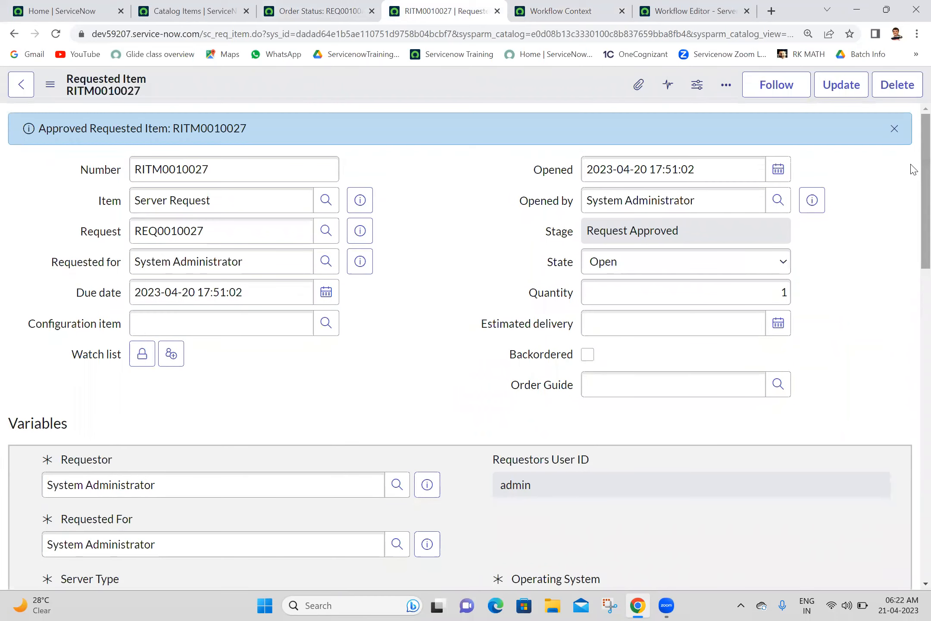
pyautogui.click(552, 4)
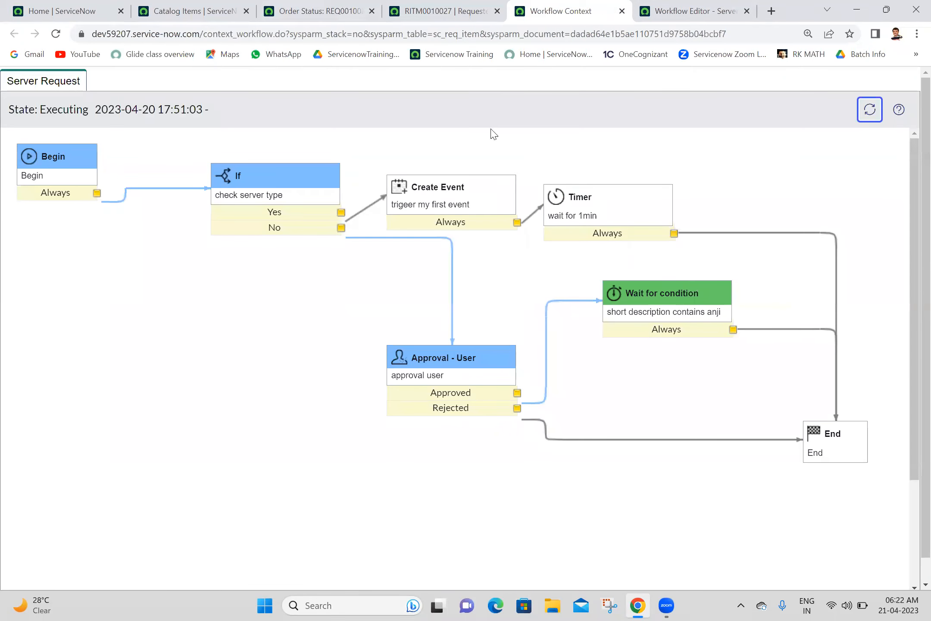
pyautogui.moveTo(671, 297)
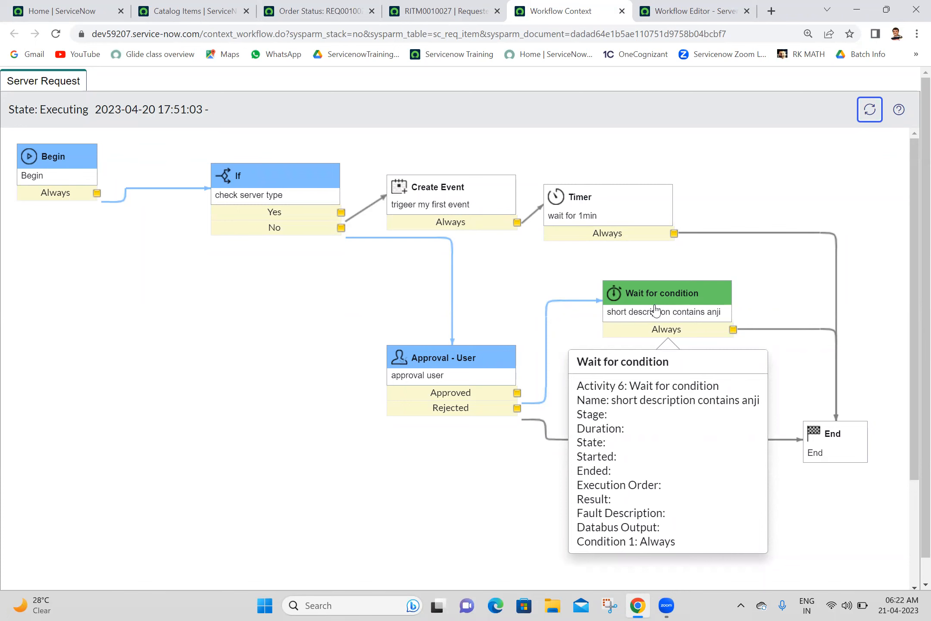
# Step: Open the requested item's Form Layout configuration
pyautogui.click(476, 9)
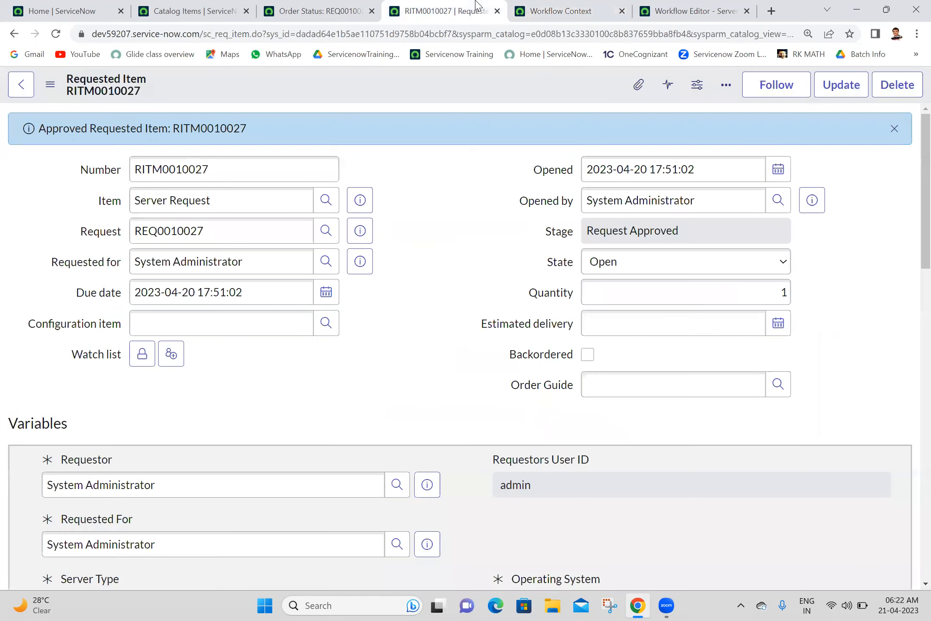
pyautogui.rightClick(441, 93)
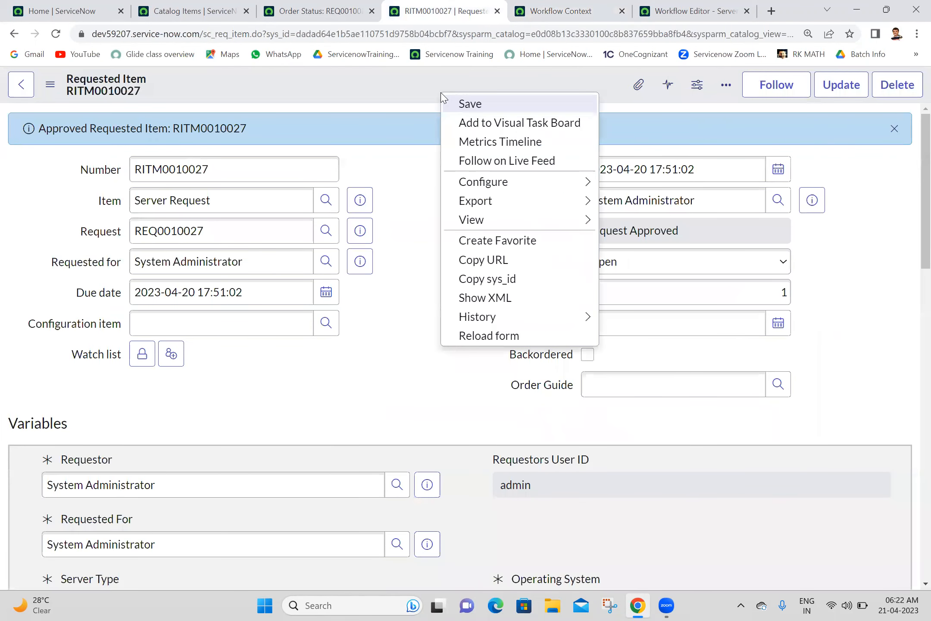
pyautogui.moveTo(494, 183)
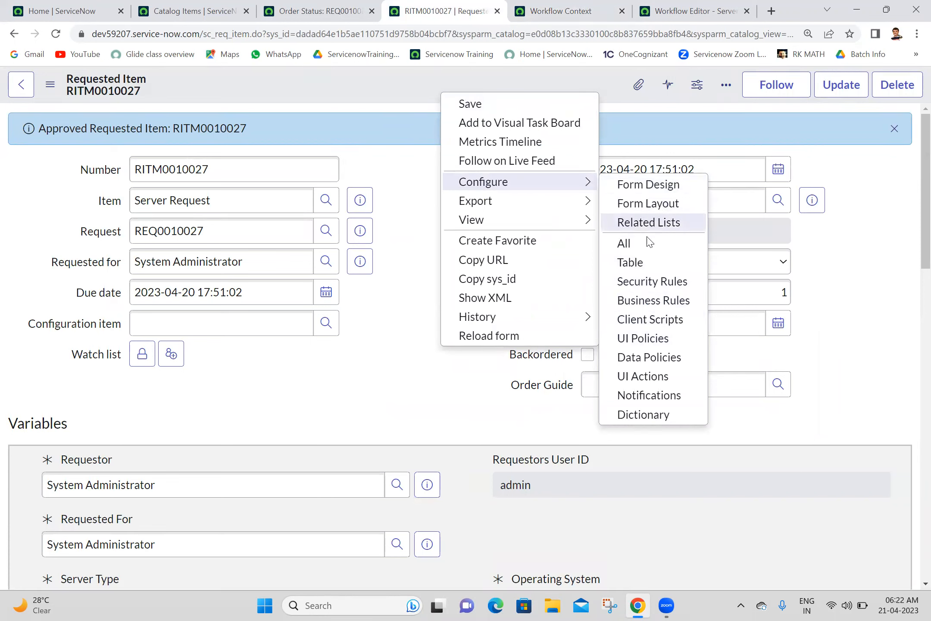
pyautogui.click(658, 204)
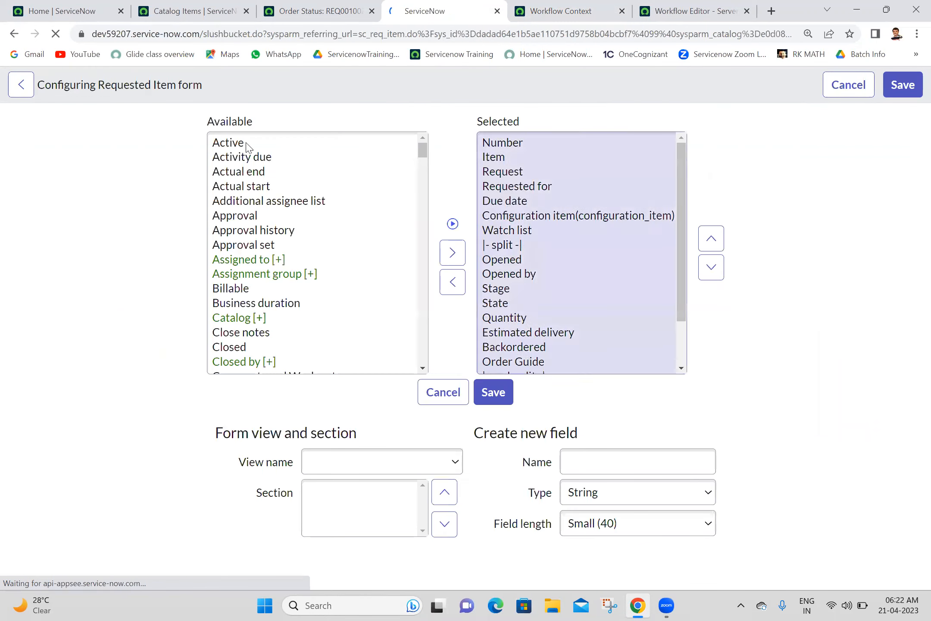
# Step: Add Short description and Description from the Available to the Selected fields
pyautogui.click(227, 171)
pyautogui.press('s')
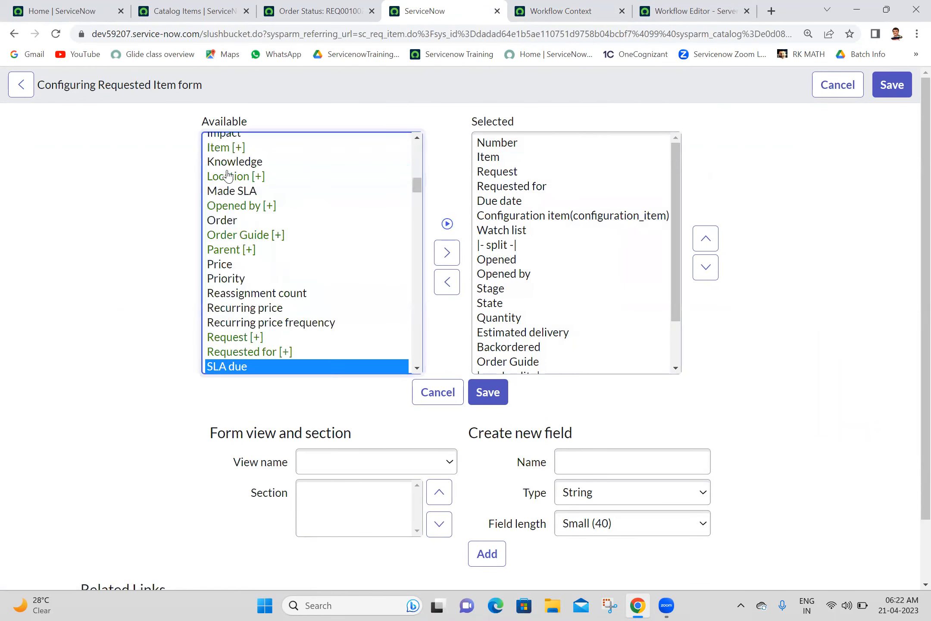
pyautogui.press('Down')
pyautogui.press('Up')
pyautogui.press('Down')
pyautogui.press('Down')
pyautogui.press('Down')
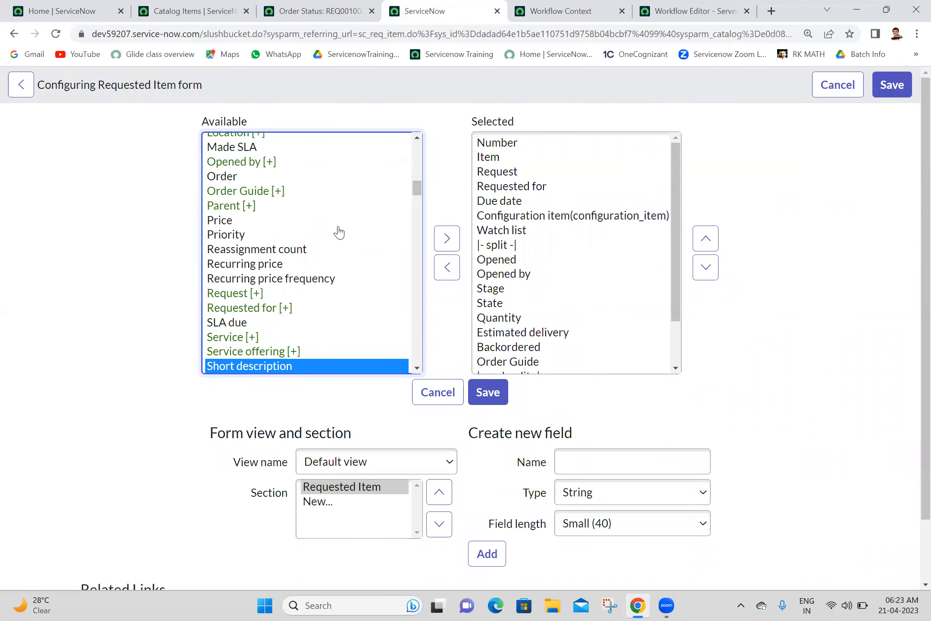
pyautogui.click(446, 239)
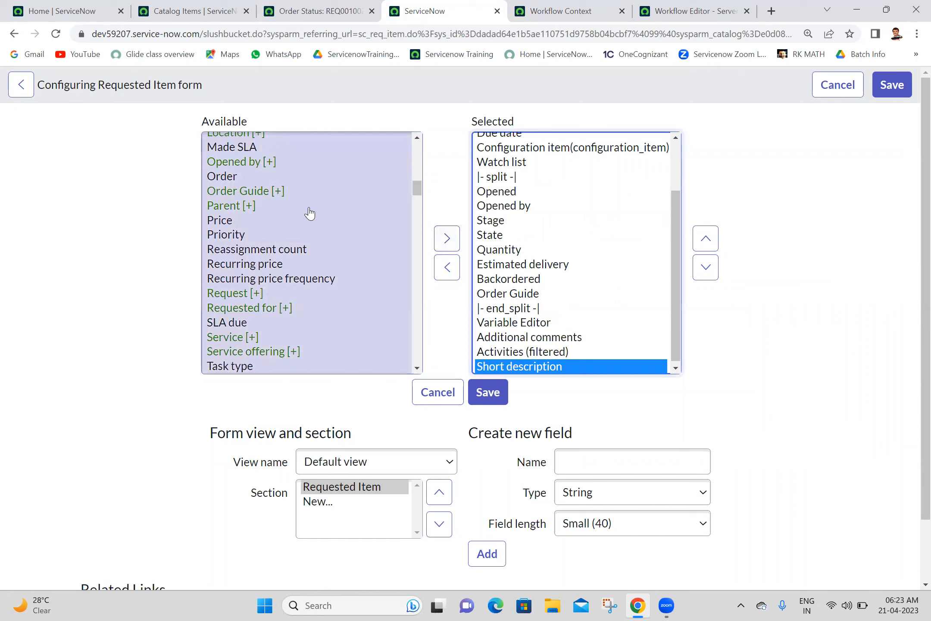
pyautogui.click(317, 239)
pyautogui.press('d')
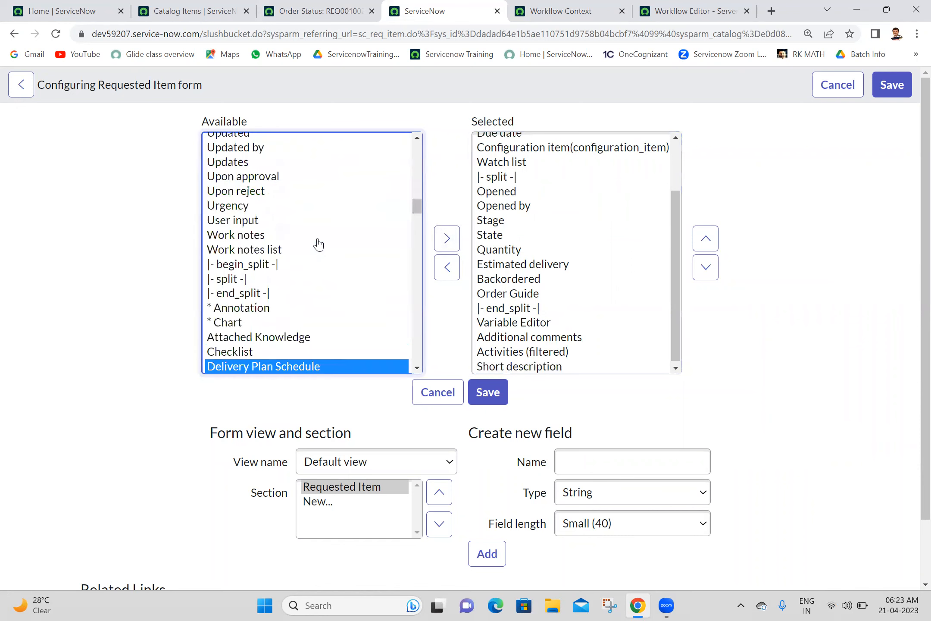
pyautogui.press('d')
pyautogui.press('d')
pyautogui.press('d')
pyautogui.press('d')
pyautogui.press('d')
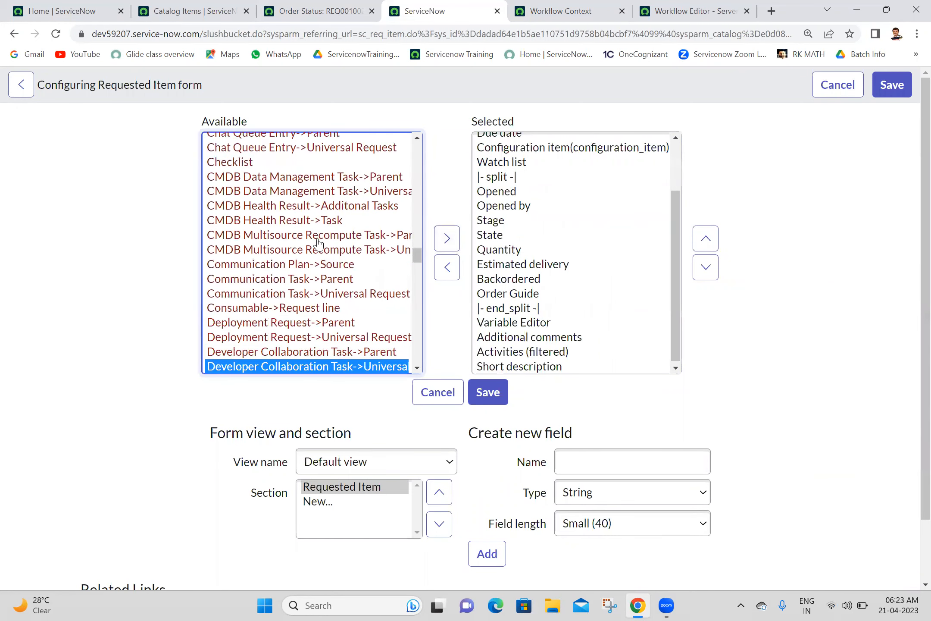
pyautogui.press('d')
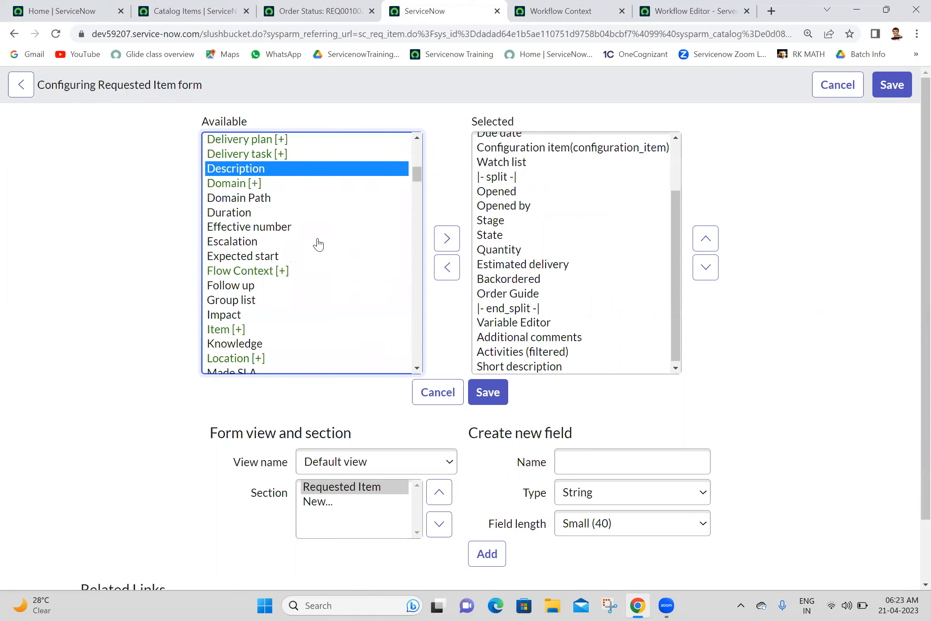
pyautogui.click(446, 252)
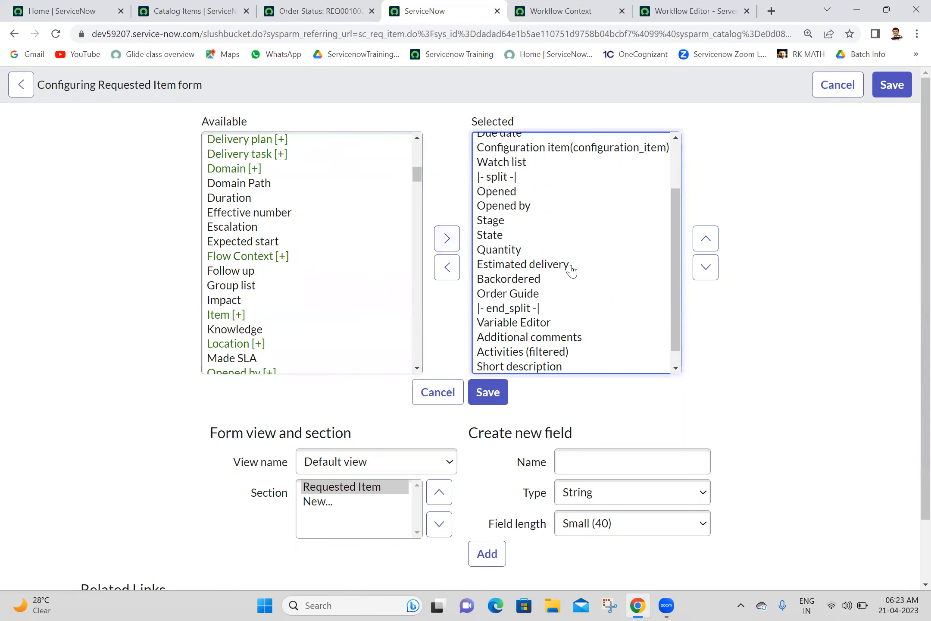
# Step: Move both description fields up three places below |- end_split -| and save the layout
pyautogui.click(675, 360)
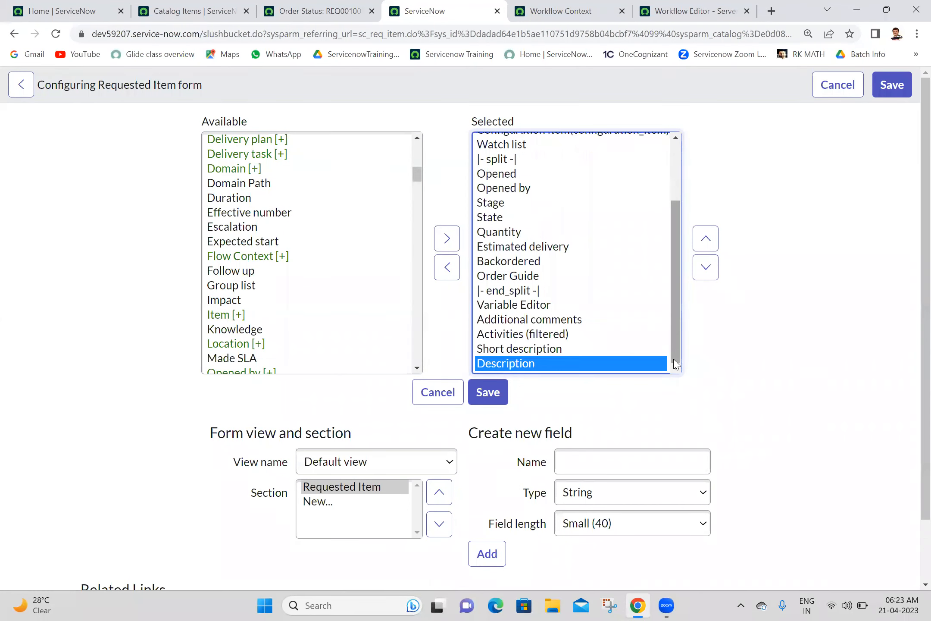
pyautogui.keyDown('shift'); pyautogui.click(535, 349); pyautogui.keyUp('shift')
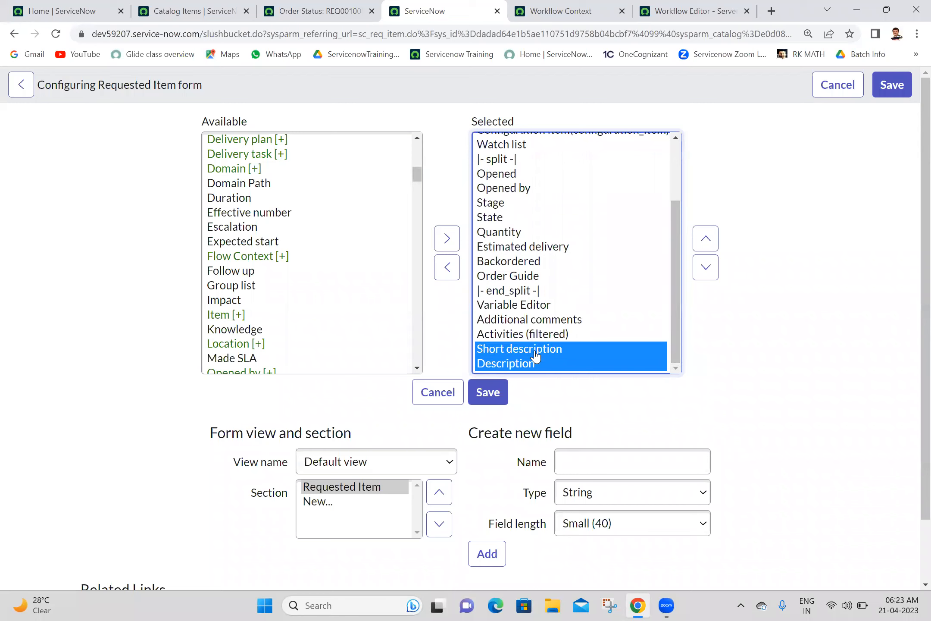
pyautogui.click(705, 240)
pyautogui.click(705, 240)
pyautogui.click(705, 240)
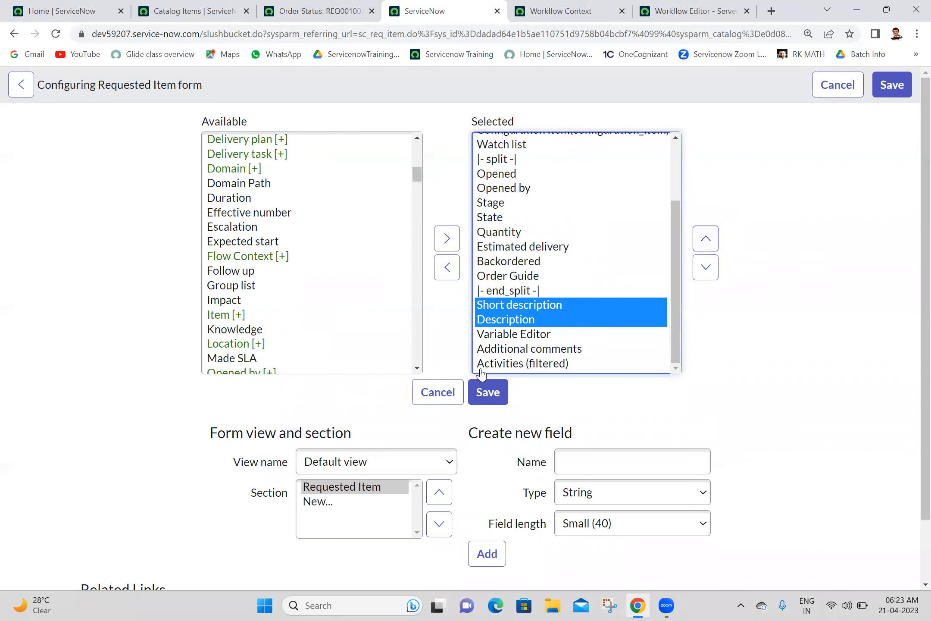
pyautogui.click(485, 396)
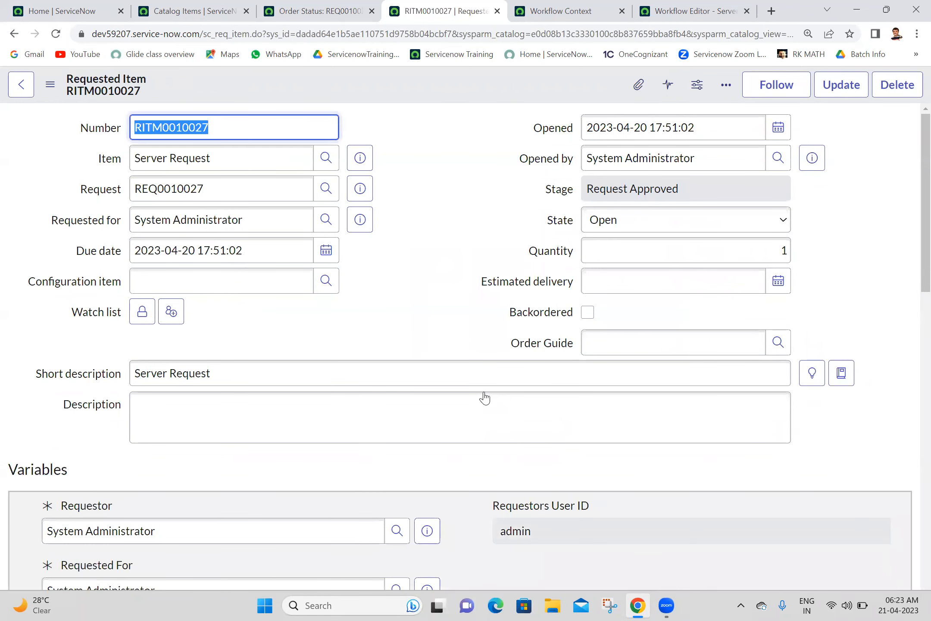
# Step: Change the Short description to 'Server Request - anji' and save the requested item
pyautogui.click(430, 379)
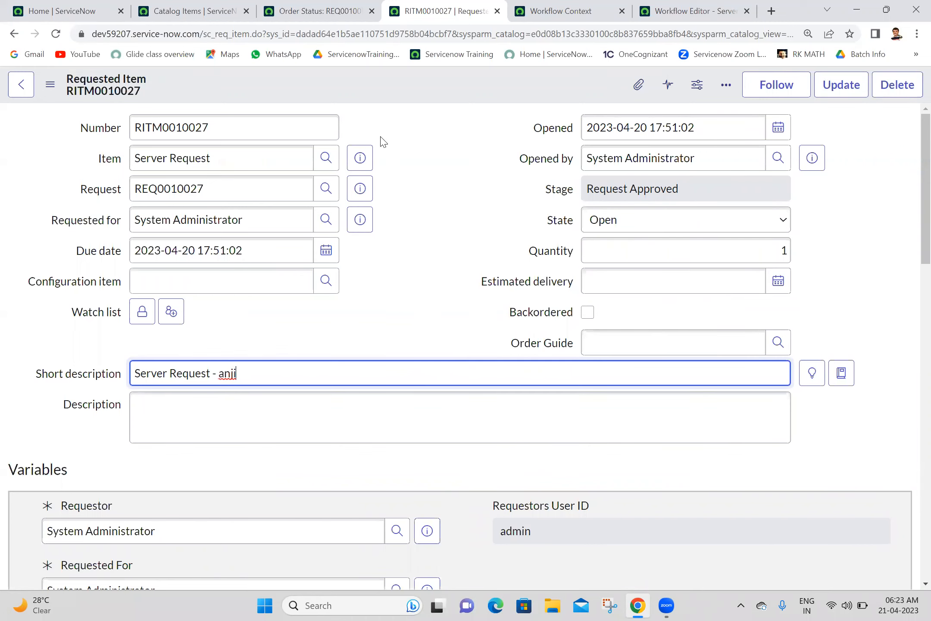
pyautogui.rightClick(412, 87)
pyautogui.click(420, 89)
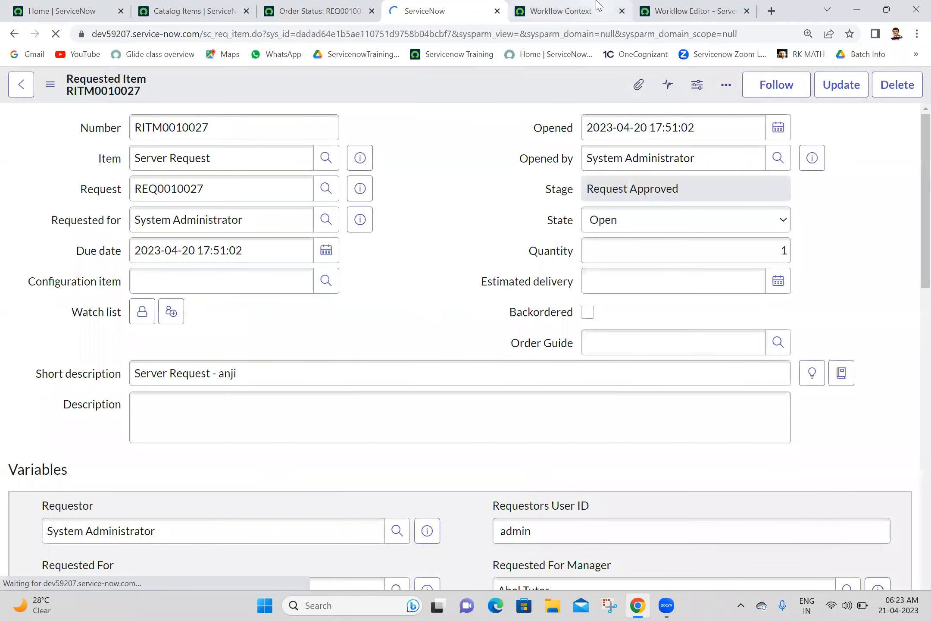
# Step: Refresh the workflow context to confirm the run reached End
pyautogui.click(560, 11)
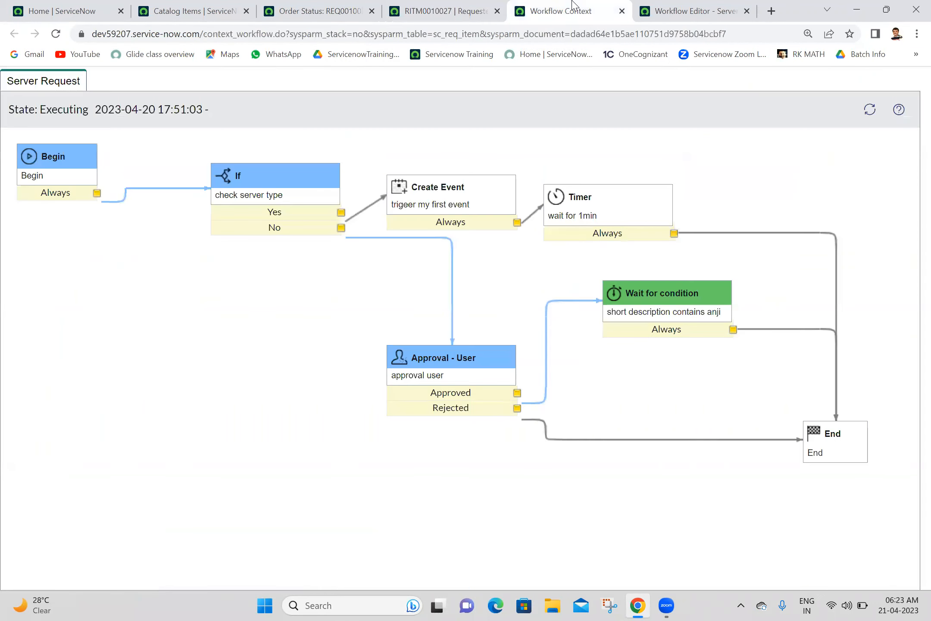
pyautogui.click(867, 124)
pyautogui.click(865, 125)
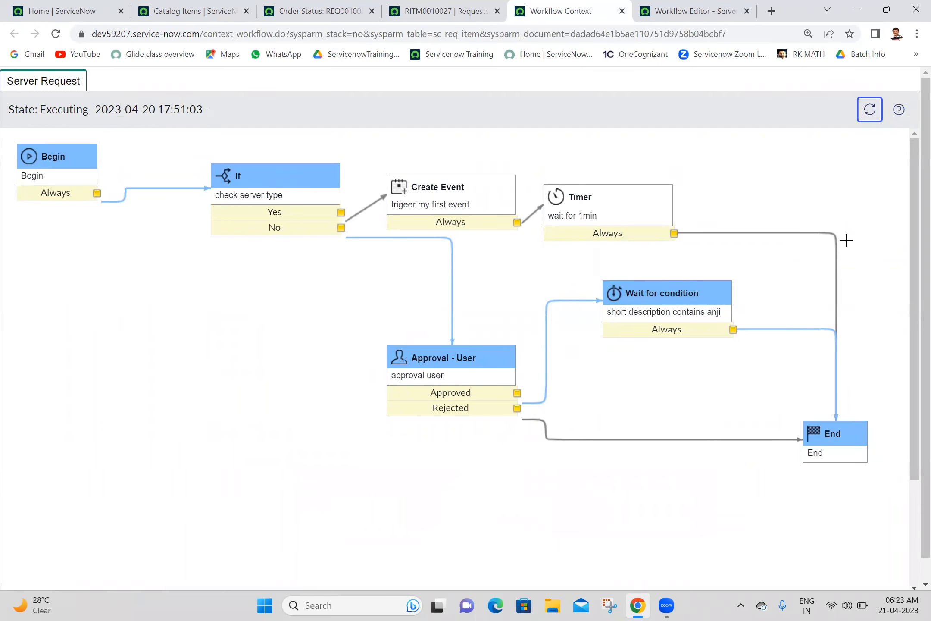
pyautogui.click(700, 11)
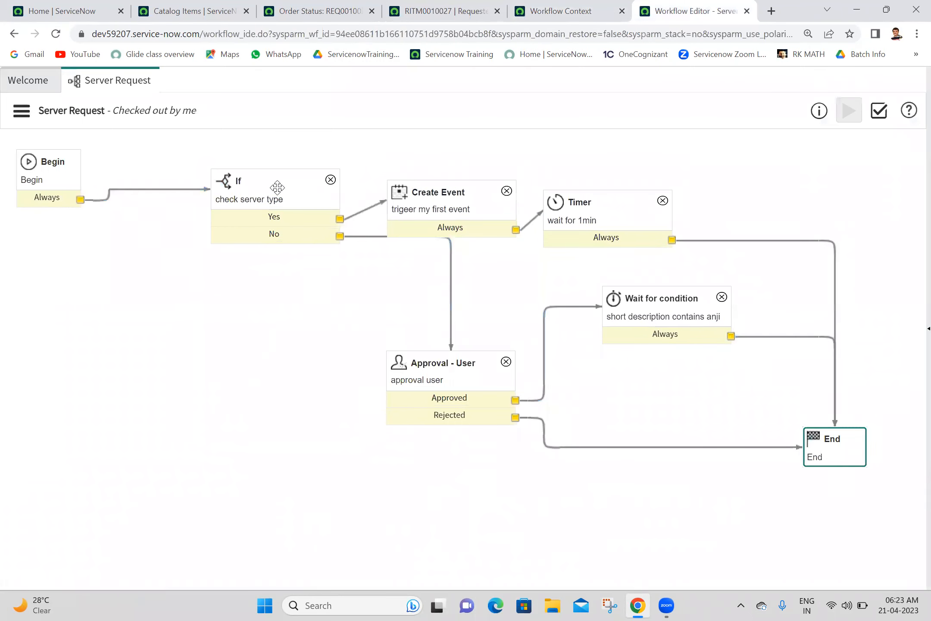
# Step: Review the If activity's condition properties and close them
pyautogui.doubleClick(274, 201)
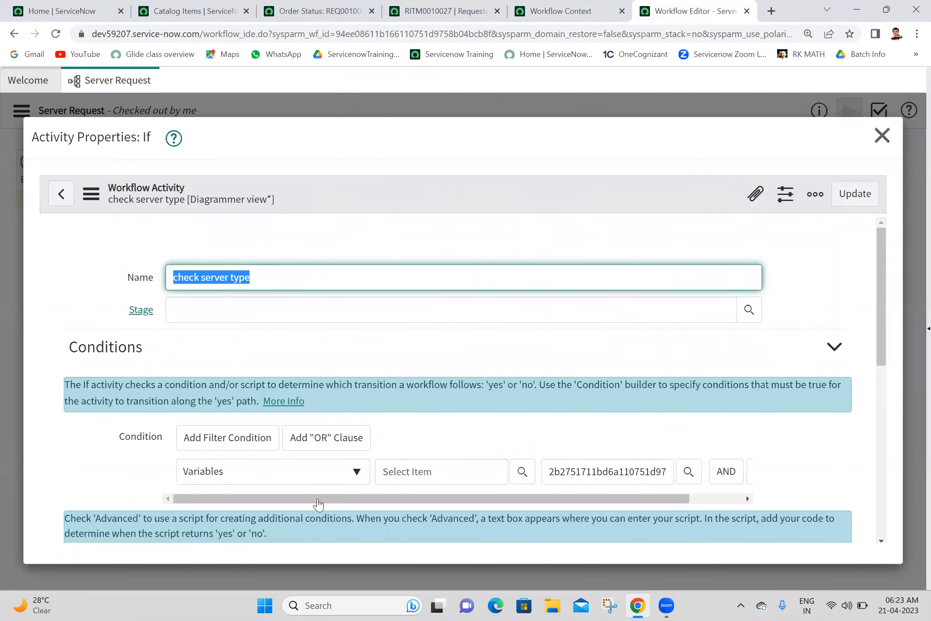
pyautogui.moveTo(319, 500); pyautogui.dragTo(617, 494)
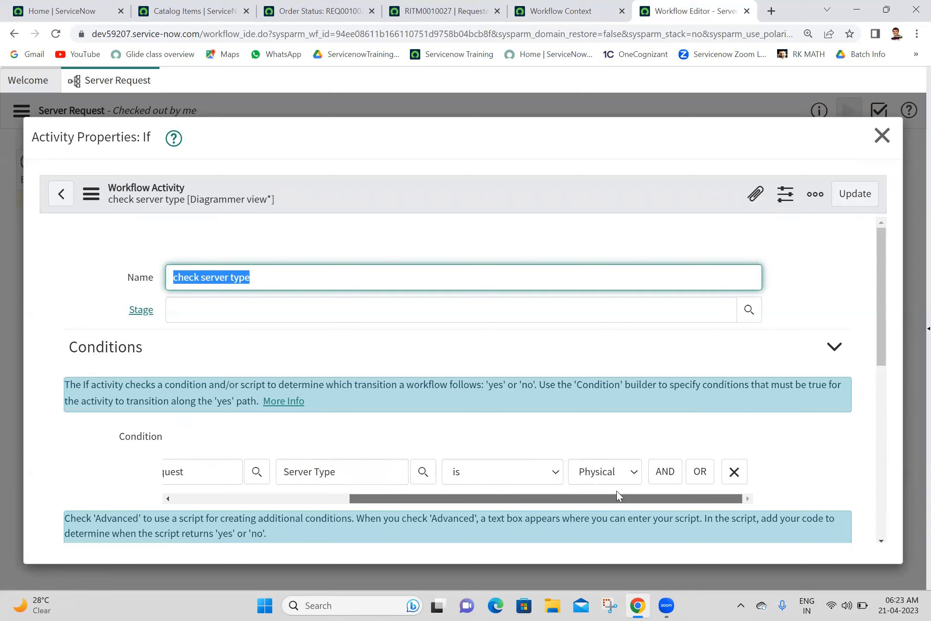
pyautogui.click(882, 136)
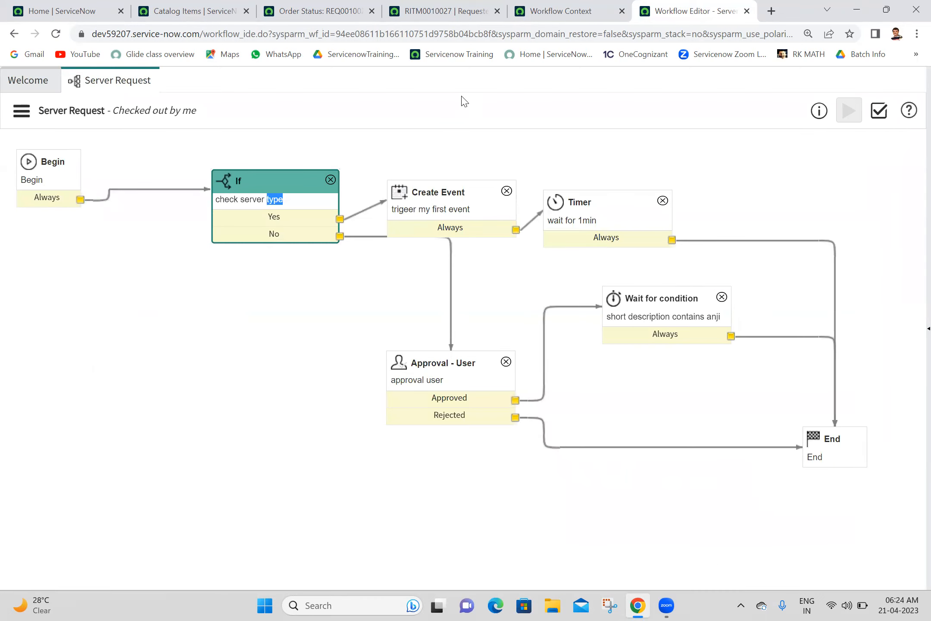
pyautogui.click(438, 98)
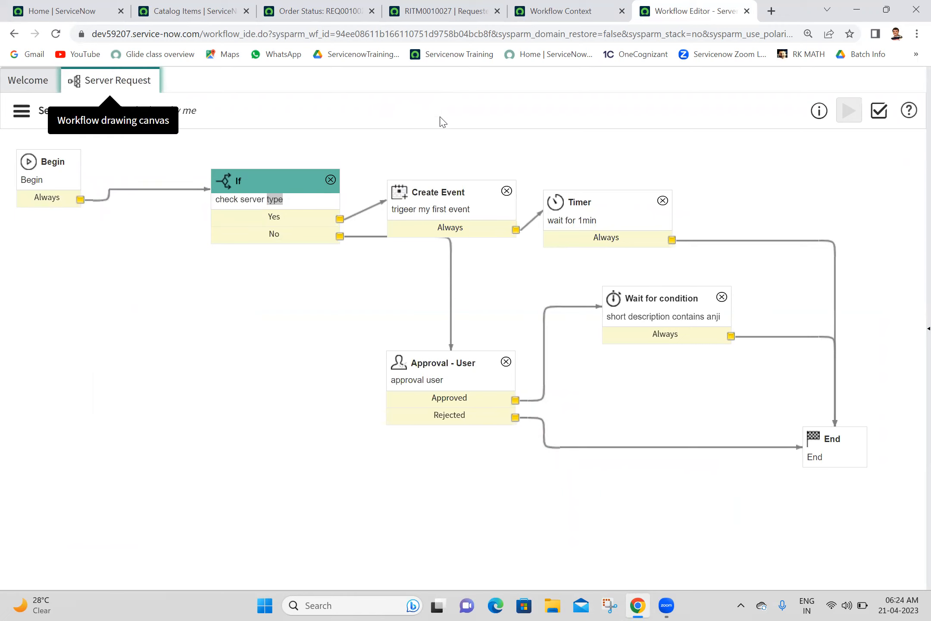
pyautogui.click(473, 120)
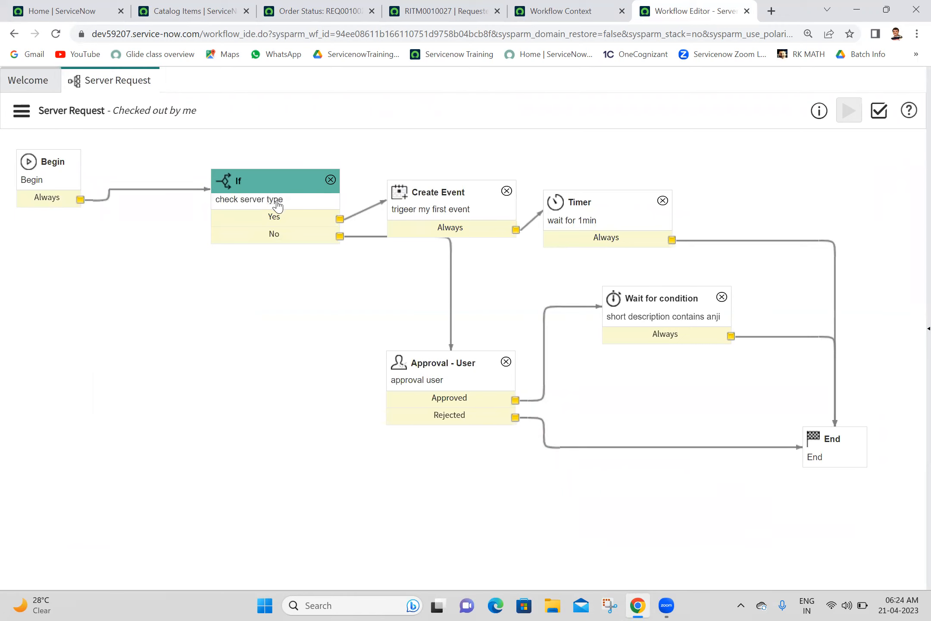
# Step: Rename the If activity to 'check physical server' and update it
pyautogui.doubleClick(298, 205)
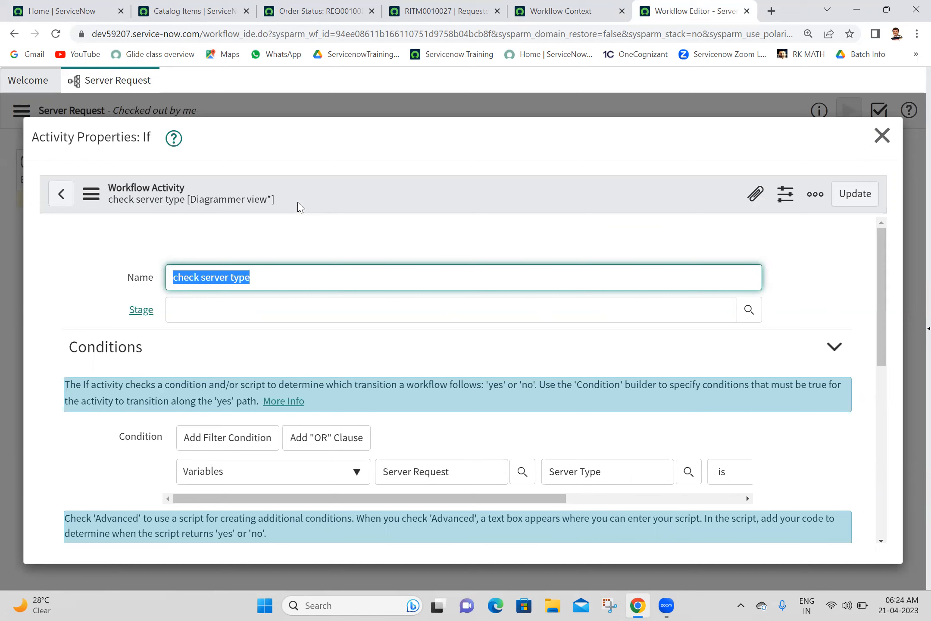
pyautogui.write('cal')
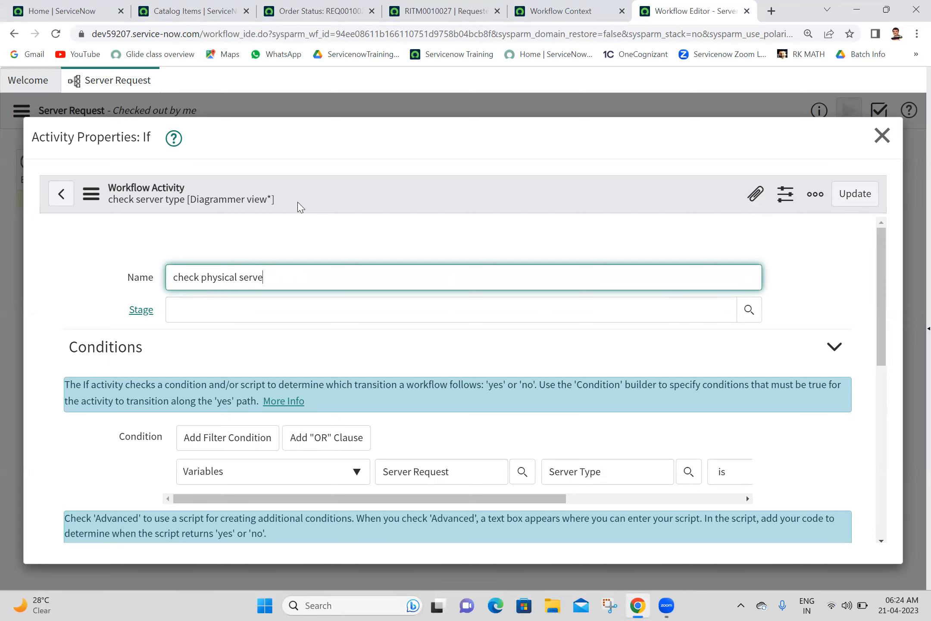
pyautogui.click(874, 190)
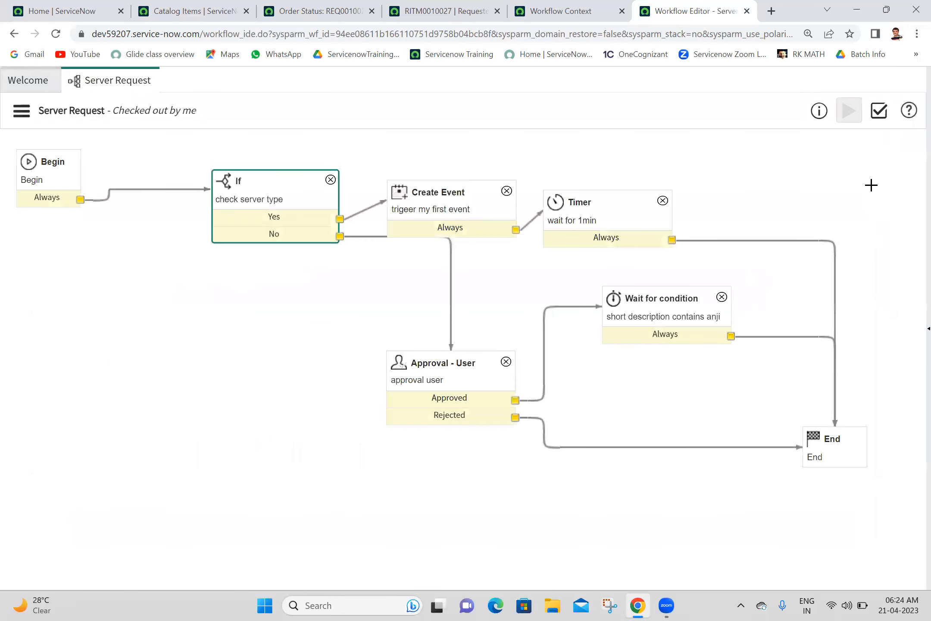
pyautogui.click(473, 6)
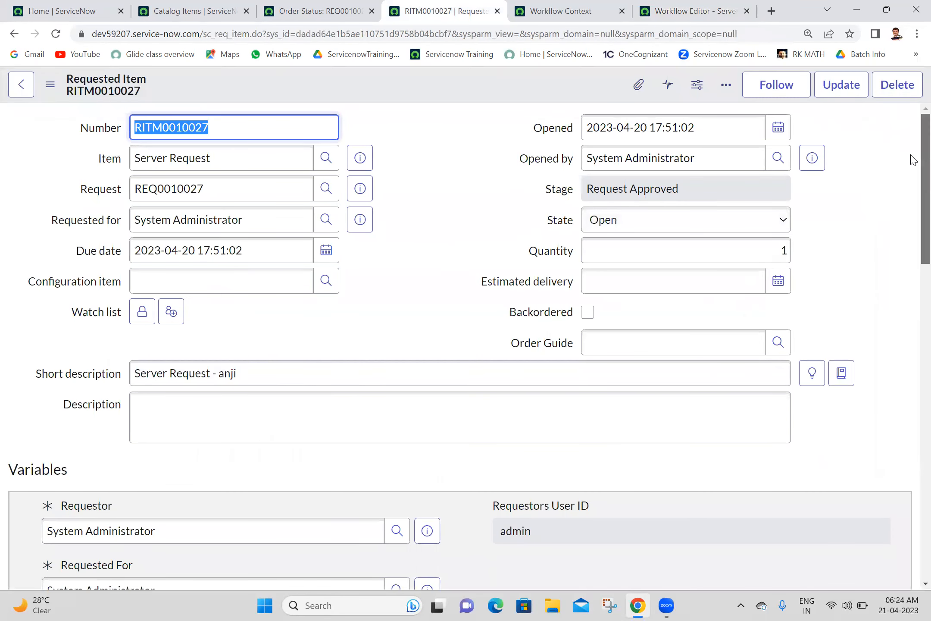
# Step: Check the running workflow's progress, then move the Approval - User activity further left
pyautogui.scroll(-5, 914, 215)
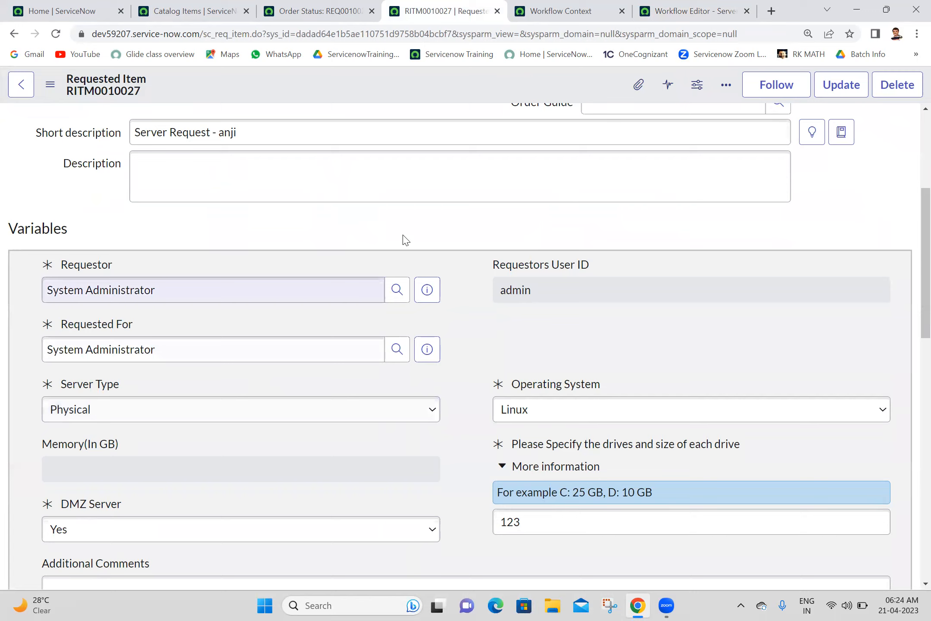
pyautogui.click(540, 5)
pyautogui.moveTo(284, 207)
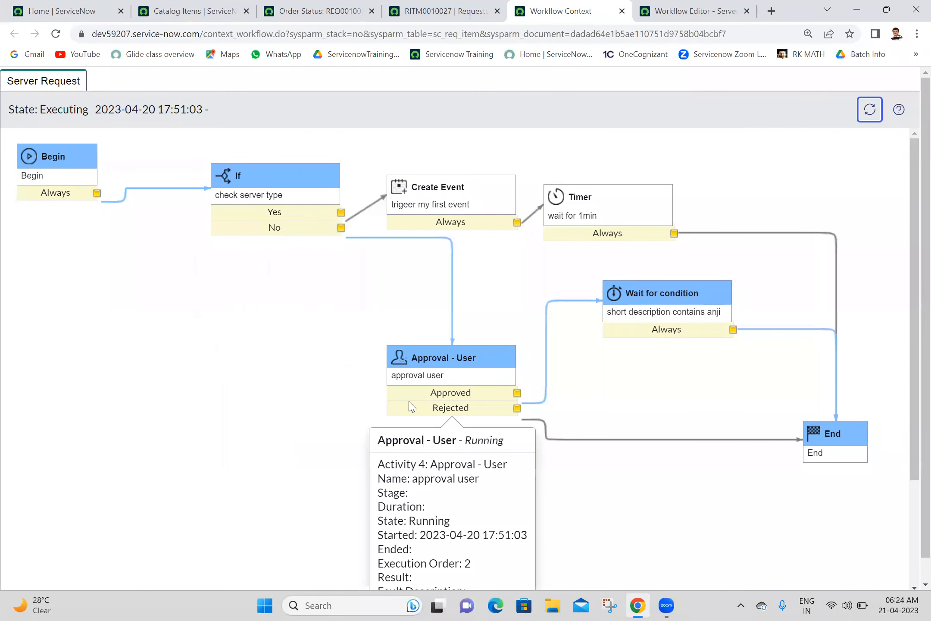
pyautogui.click(677, 6)
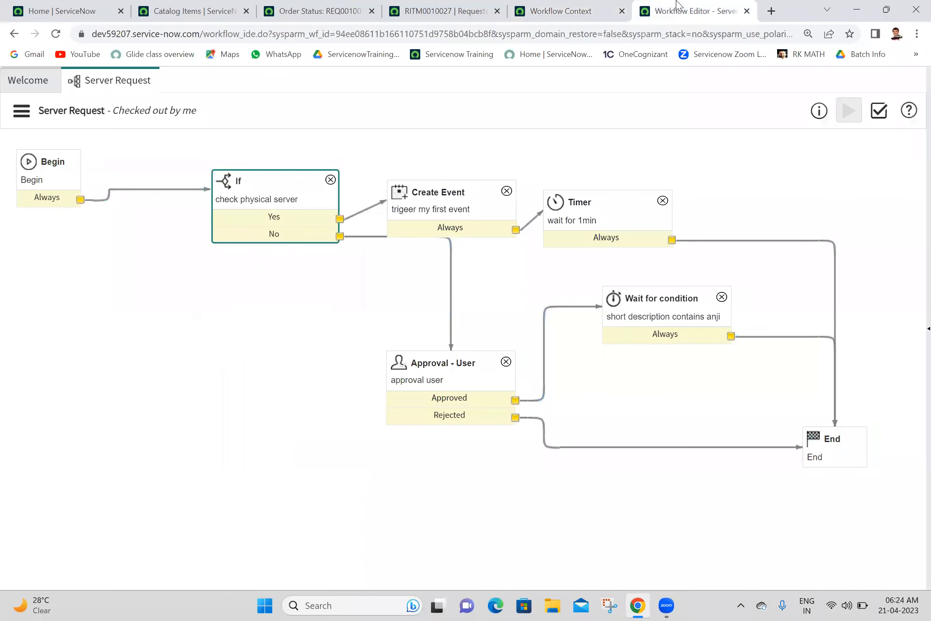
pyautogui.moveTo(444, 367); pyautogui.dragTo(344, 359)
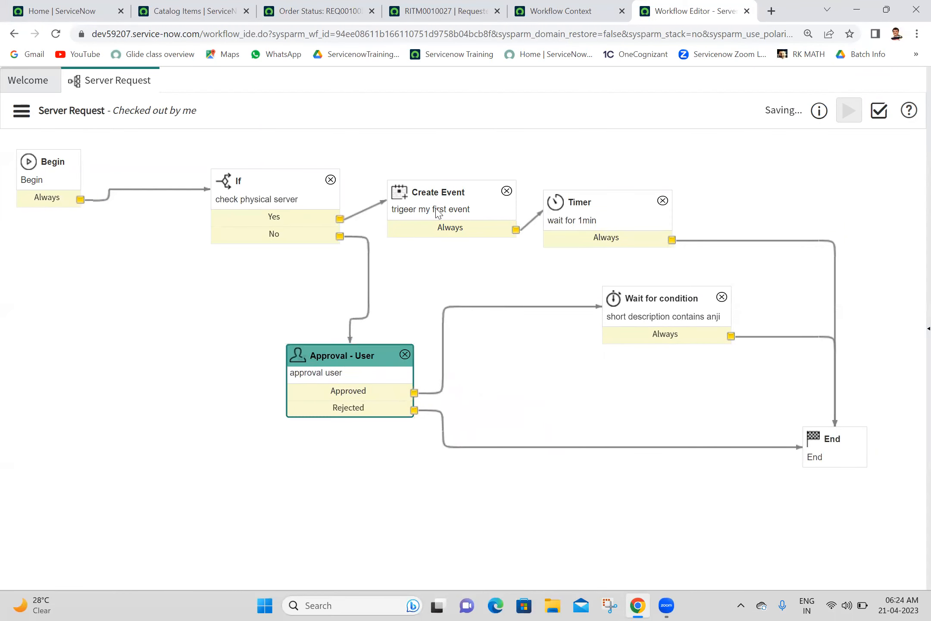
# Step: Look at the requested item's workflow progress view again, then close it
pyautogui.click(426, 6)
pyautogui.click(519, 6)
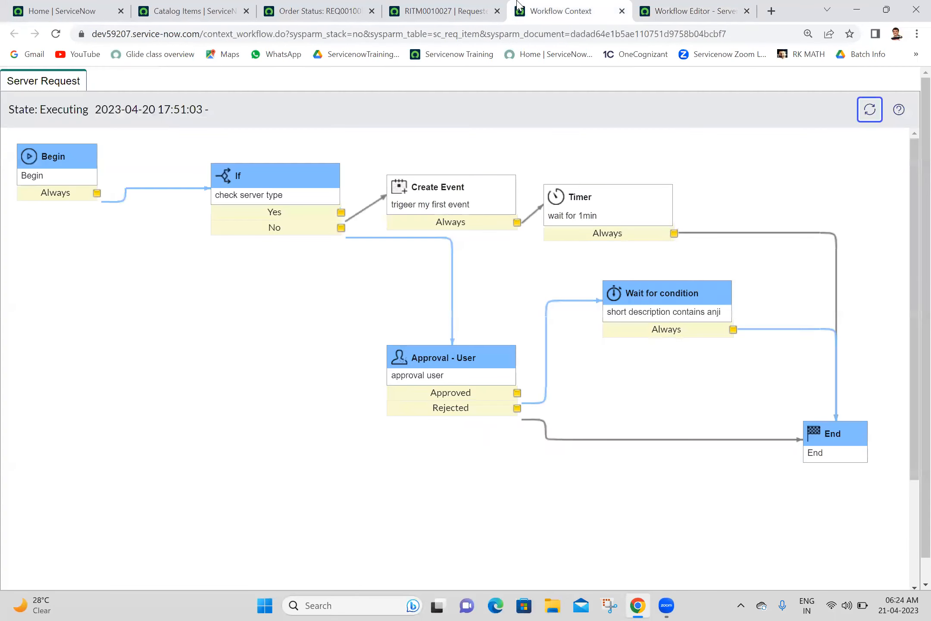
pyautogui.moveTo(430, 185)
pyautogui.click(622, 12)
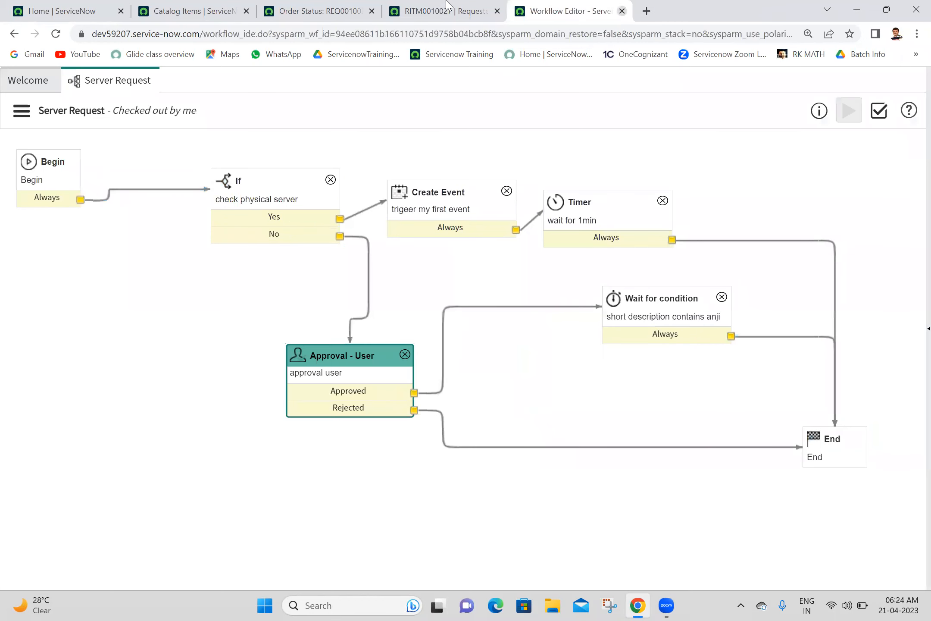
pyautogui.click(407, 5)
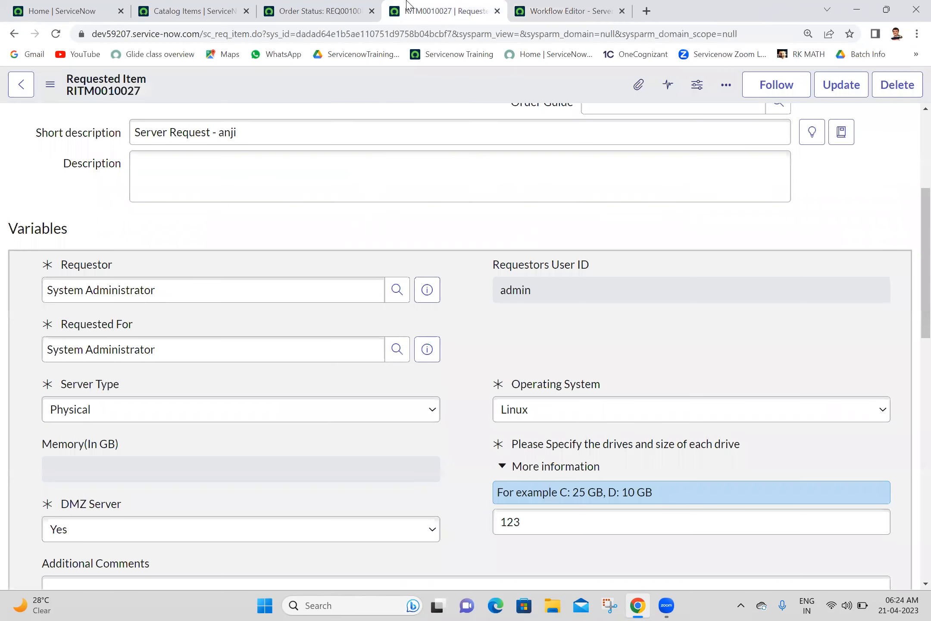
# Step: Close RITM0010027, go back to the Server Request order form and reload it empty
pyautogui.click(497, 11)
pyautogui.click(315, 6)
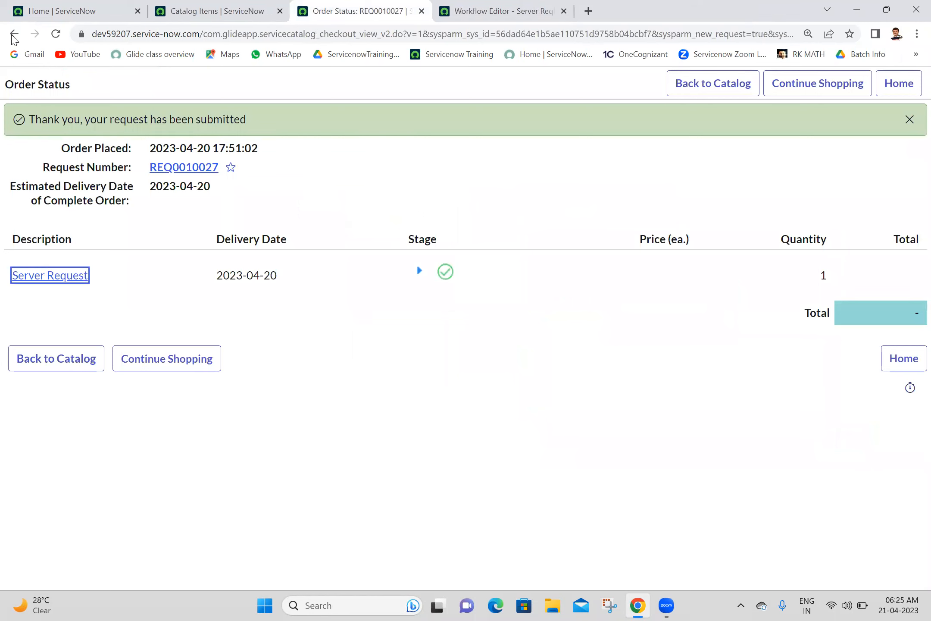
pyautogui.click(13, 36)
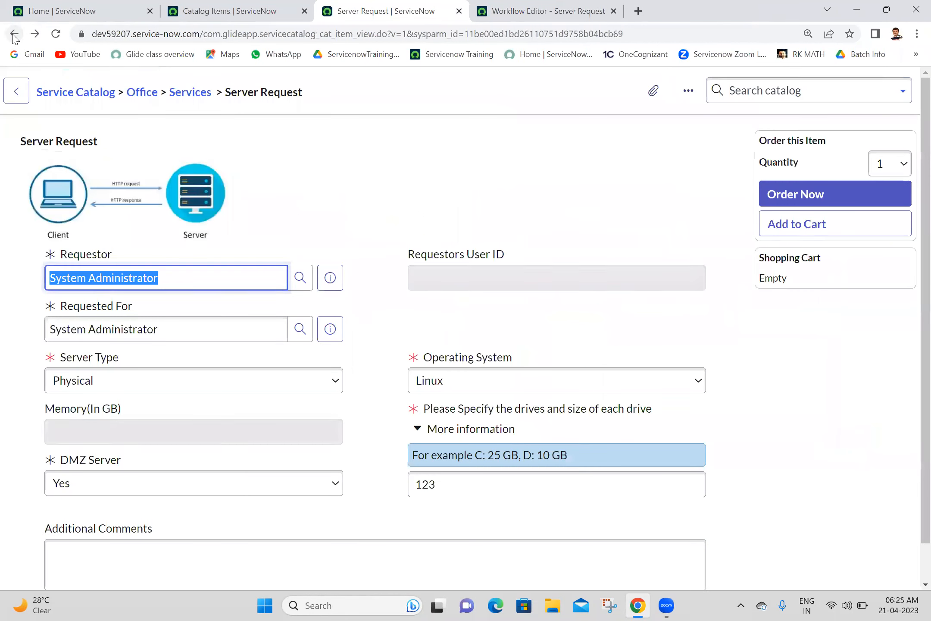
pyautogui.click(55, 35)
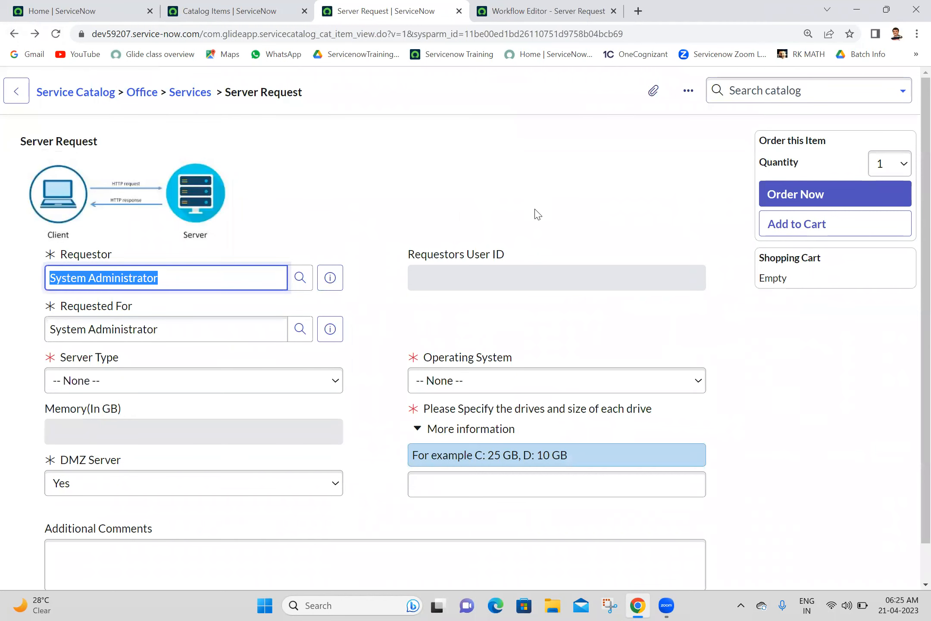
pyautogui.click(516, 6)
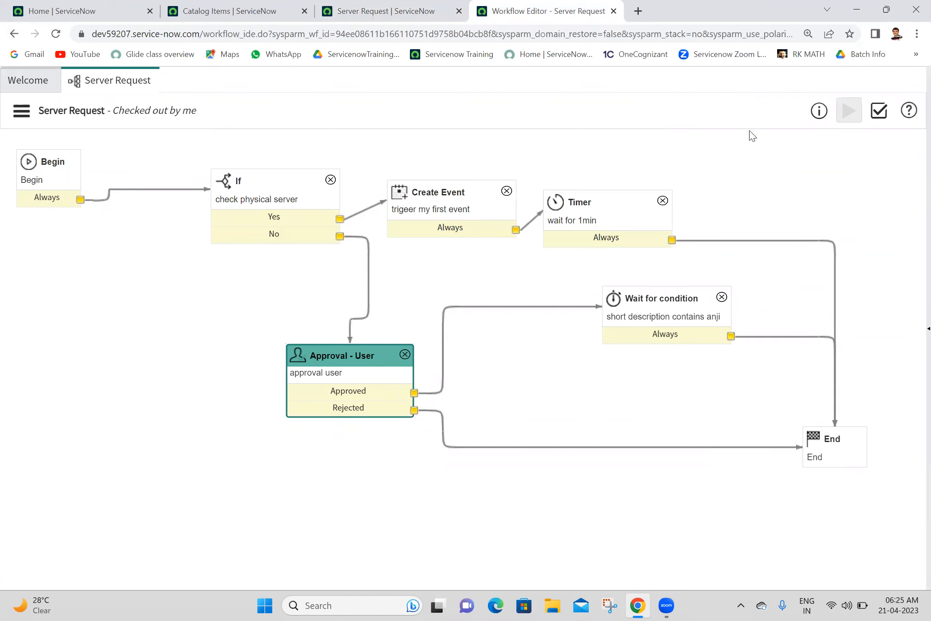
# Step: Review the If activity's Server Type condition, keep it as Physical, and save
pyautogui.doubleClick(293, 202)
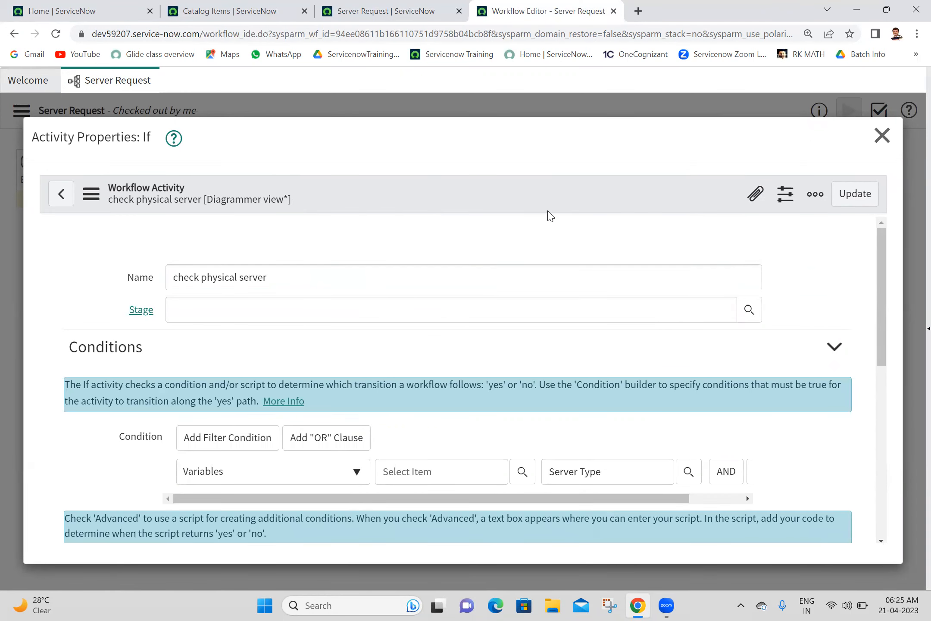
pyautogui.moveTo(879, 306); pyautogui.dragTo(875, 362)
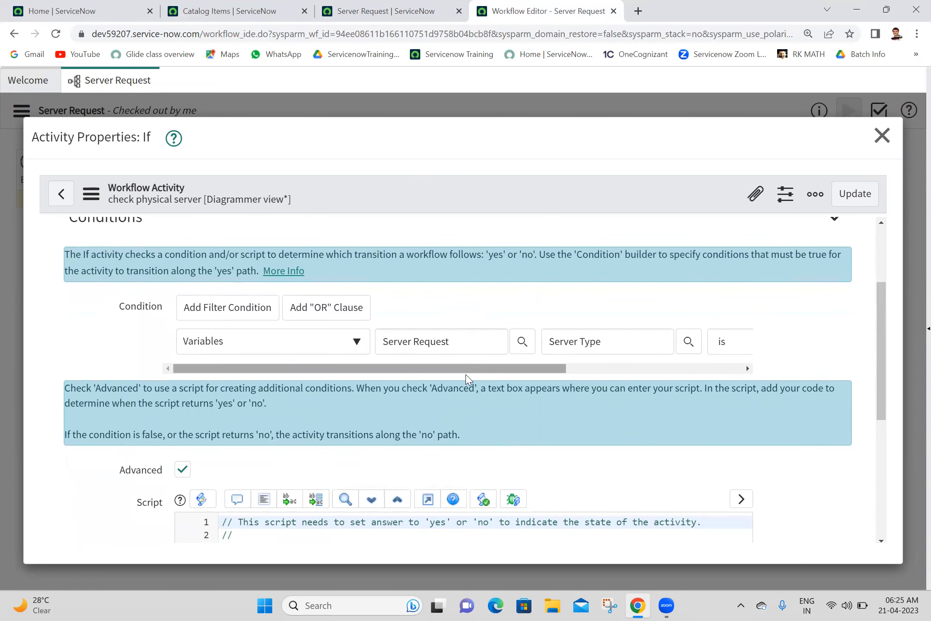
pyautogui.moveTo(463, 378); pyautogui.dragTo(646, 375)
pyautogui.click(583, 351)
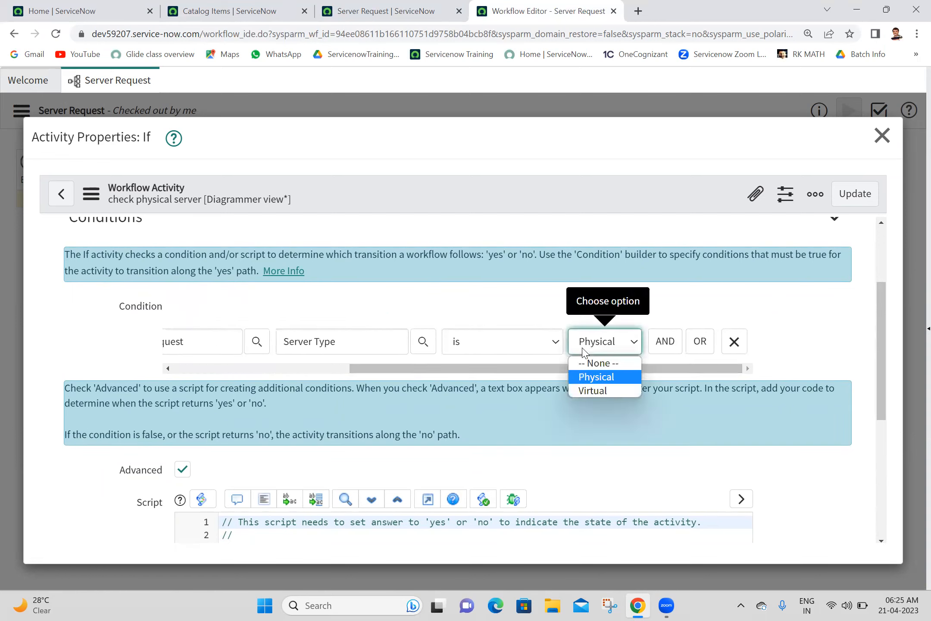
pyautogui.click(584, 352)
pyautogui.moveTo(882, 367)
pyautogui.mouseDown()
pyautogui.moveTo(882, 434)
pyautogui.moveTo(872, 321)
pyautogui.moveTo(875, 357)
pyautogui.mouseUp()
pyautogui.click(856, 195)
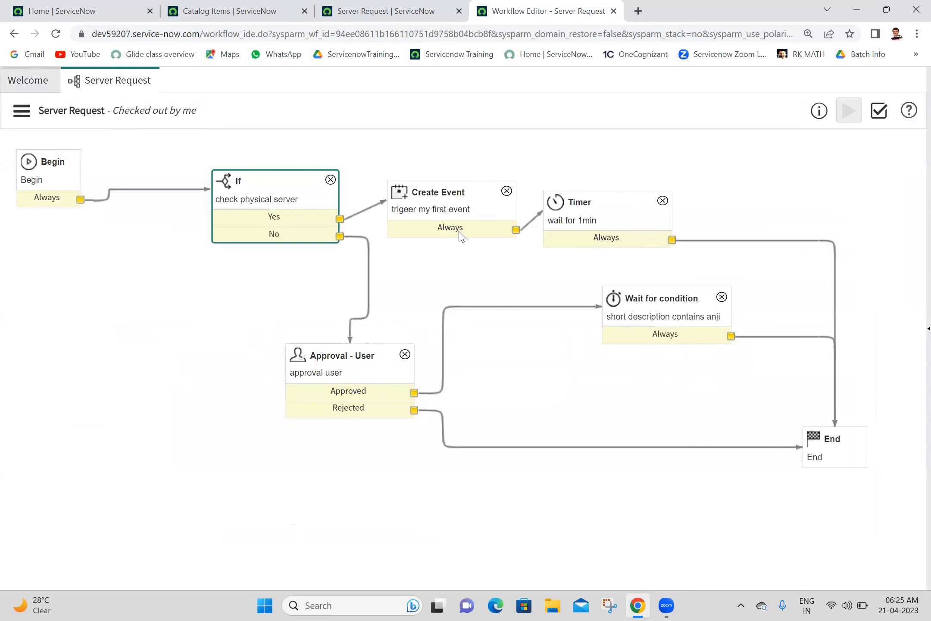
# Step: Reconnect the If activity's Yes branch to Create Event
pyautogui.click(369, 209)
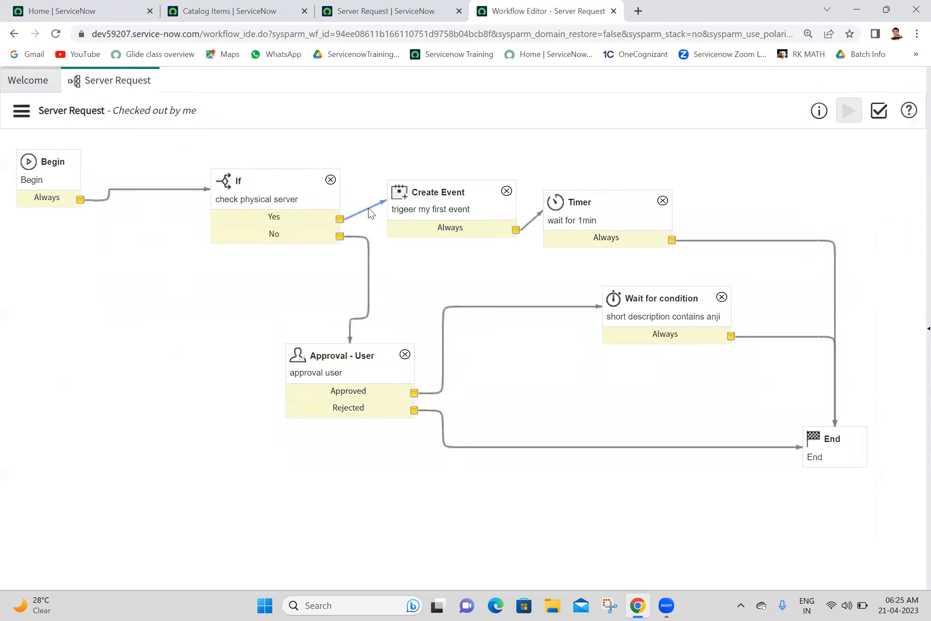
pyautogui.click(340, 219)
pyautogui.moveTo(369, 202); pyautogui.dragTo(402, 203)
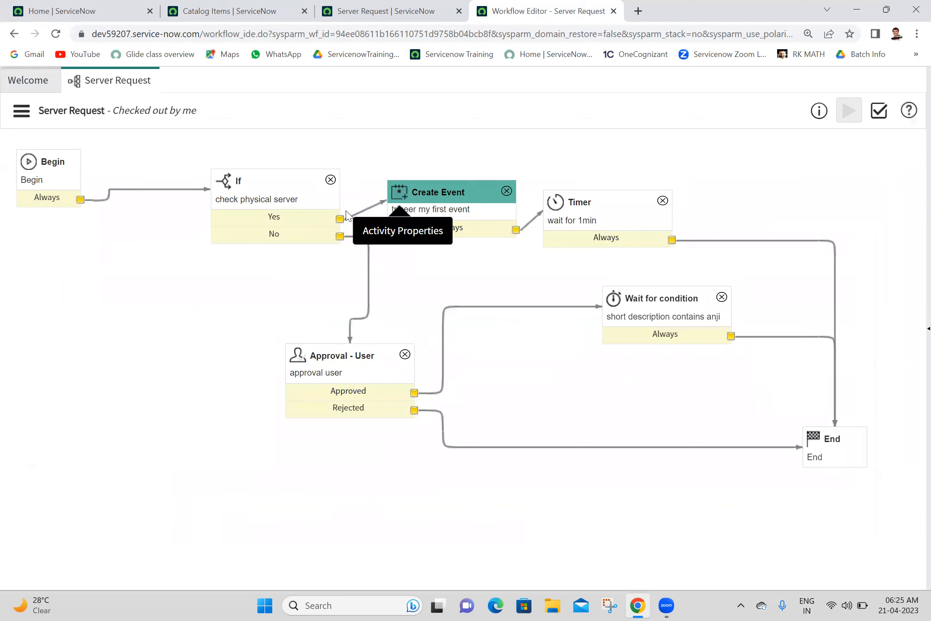
pyautogui.moveTo(339, 219); pyautogui.dragTo(426, 193)
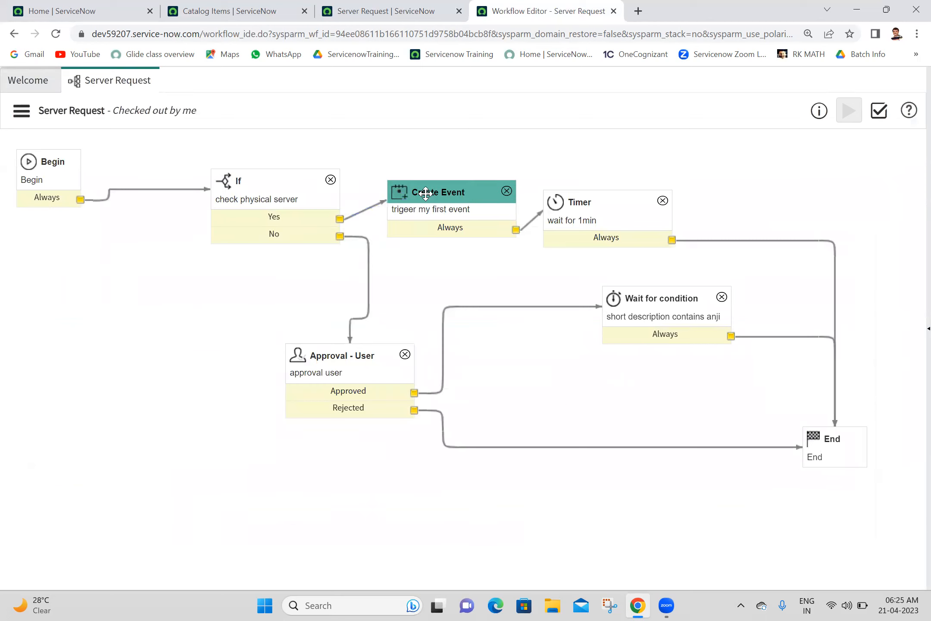
pyautogui.moveTo(340, 219); pyautogui.dragTo(453, 198)
pyautogui.moveTo(341, 220); pyautogui.dragTo(421, 202)
# Step: Publish the Server Request workflow and reload the empty Server Request order form
pyautogui.click(21, 111)
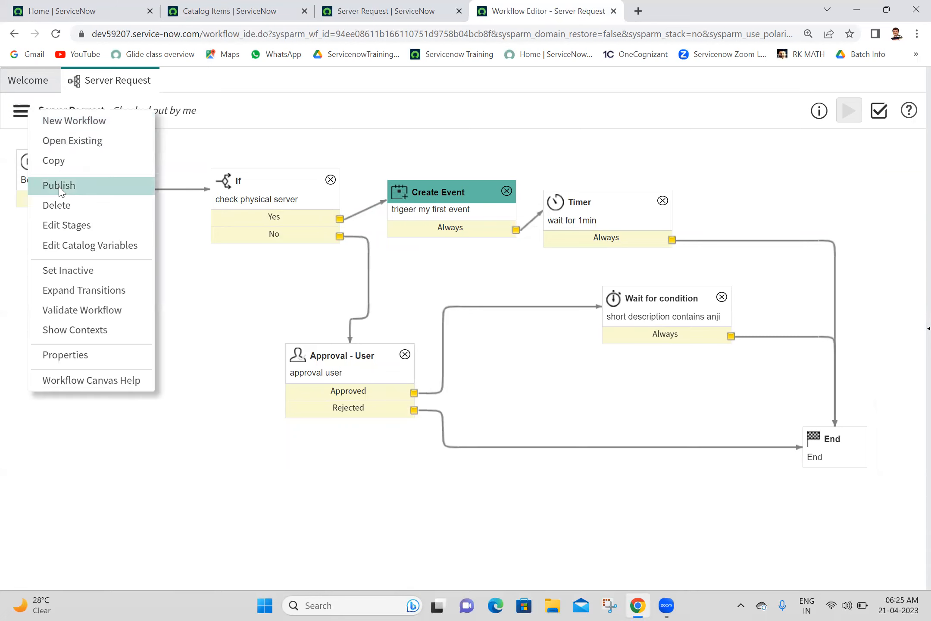
pyautogui.click(59, 186)
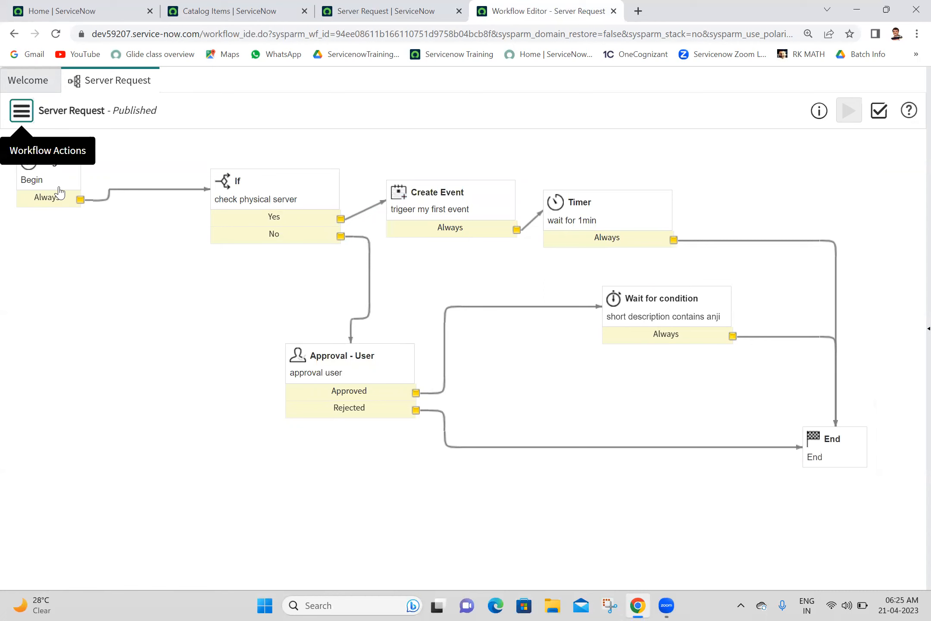
pyautogui.click(361, 6)
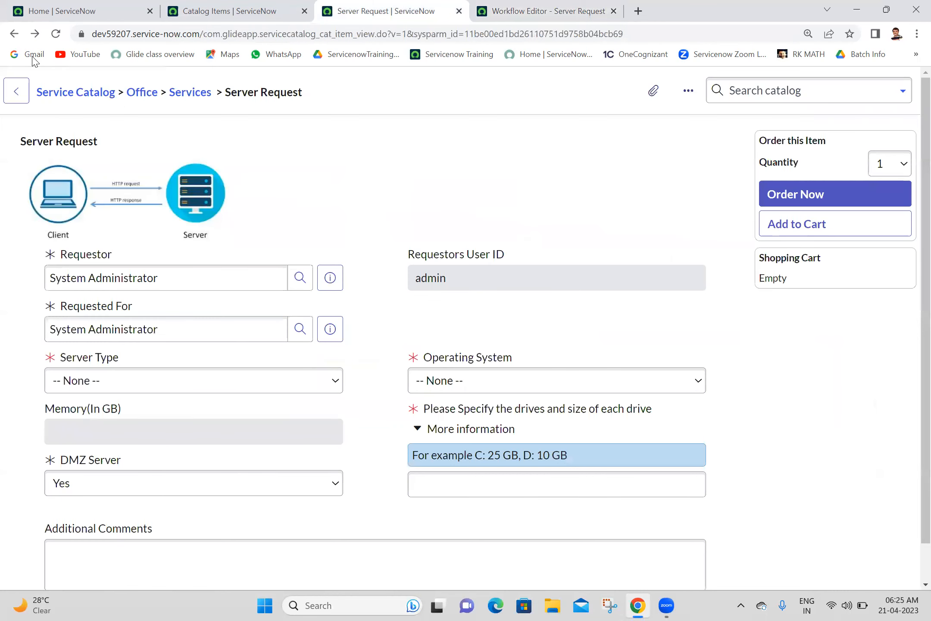
pyautogui.click(52, 41)
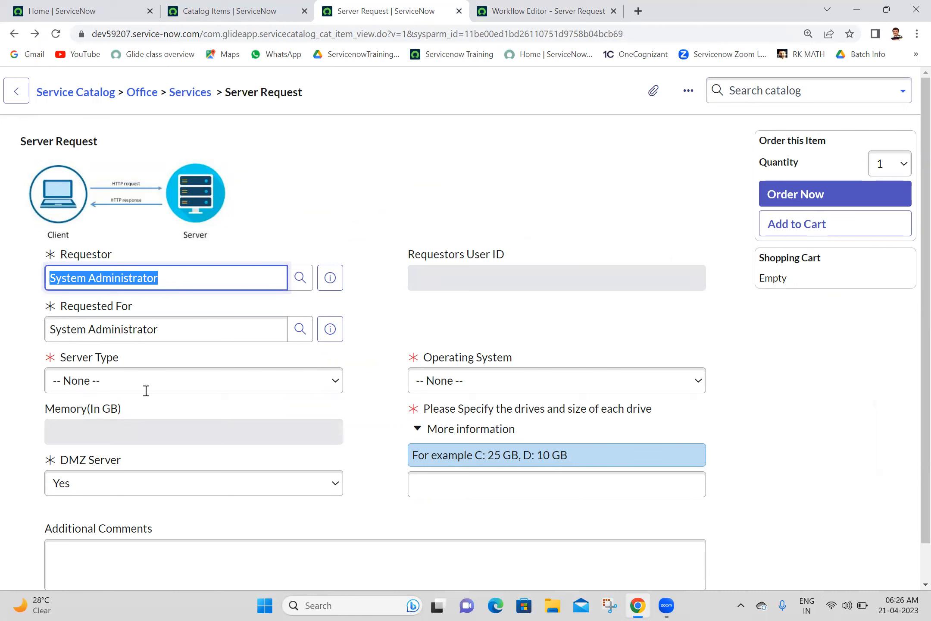
pyautogui.click(161, 389)
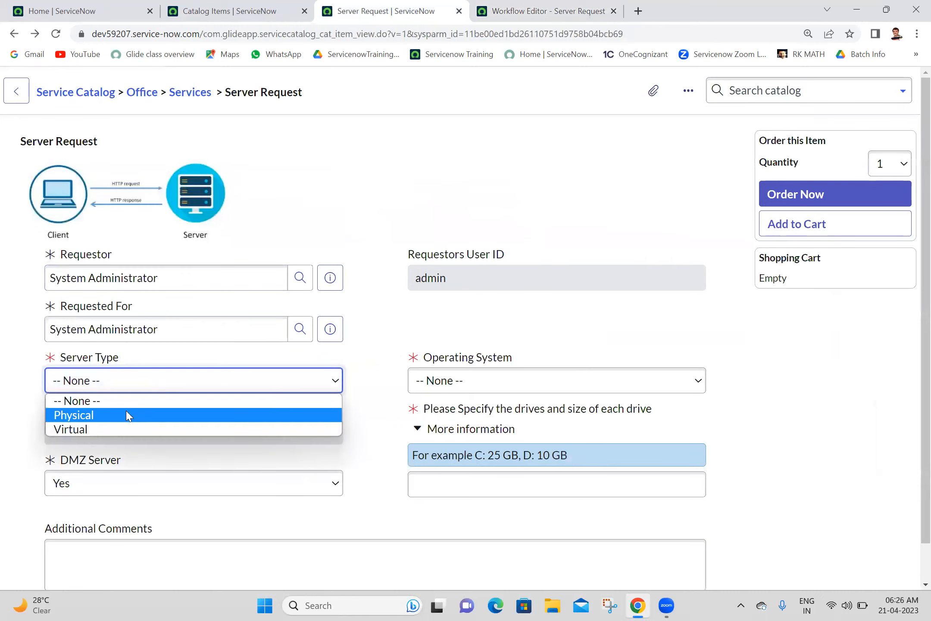
# Step: Order a Server Request with Server Type Physical, Operating System Linux and drives filled in
pyautogui.click(125, 417)
pyautogui.click(482, 389)
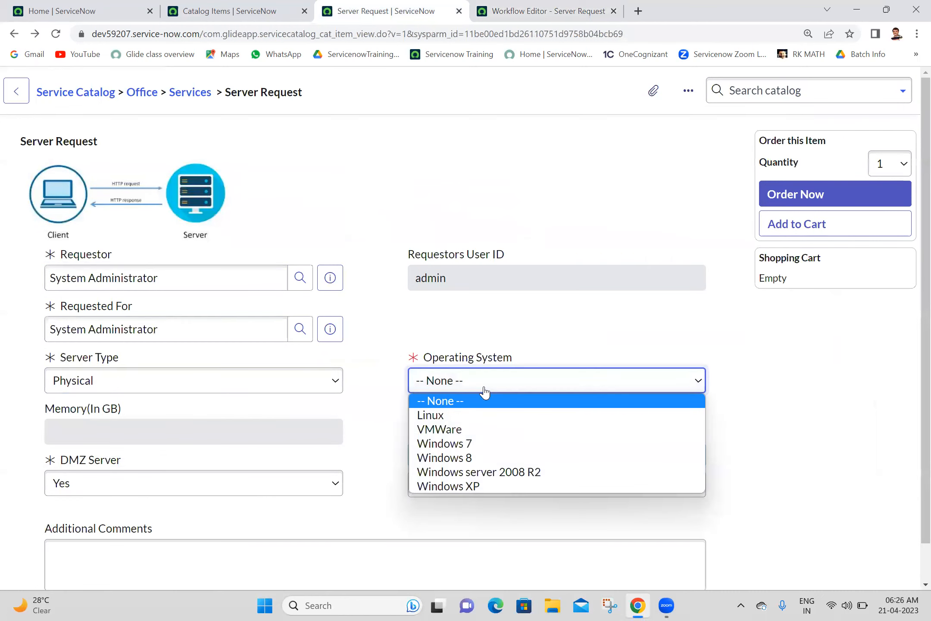
pyautogui.click(442, 416)
pyautogui.click(462, 492)
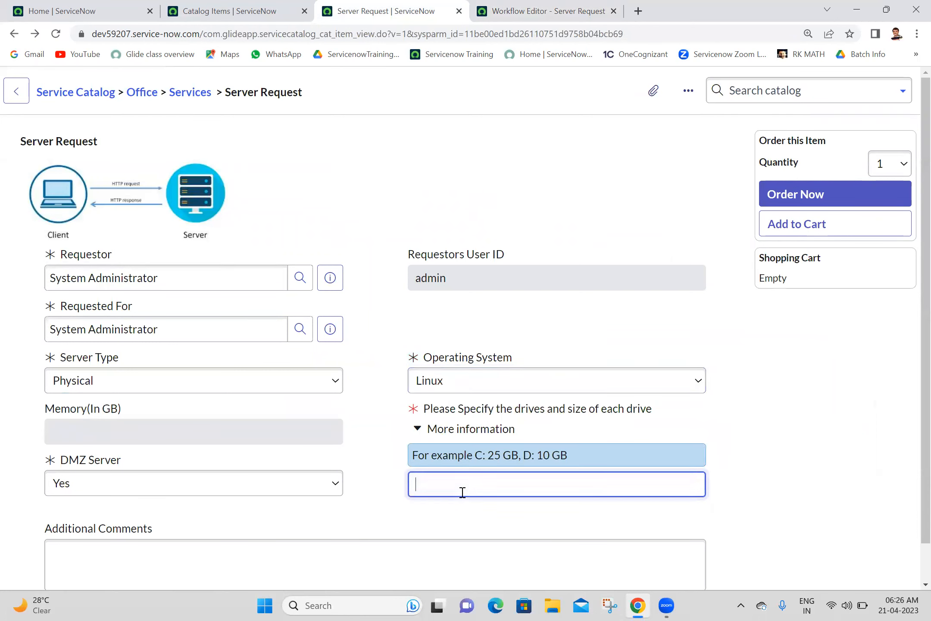
pyautogui.click(809, 205)
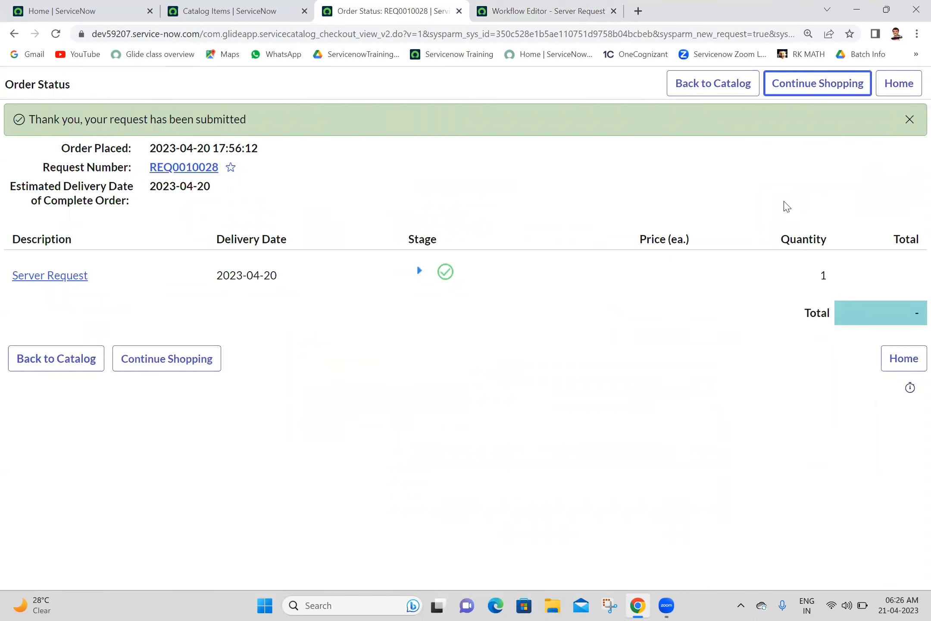
# Step: Open the new requested item RITM0010028, review its approvers, and show its workflow
pyautogui.keyDown('ctrl'); pyautogui.click(54, 275); pyautogui.keyUp('ctrl')
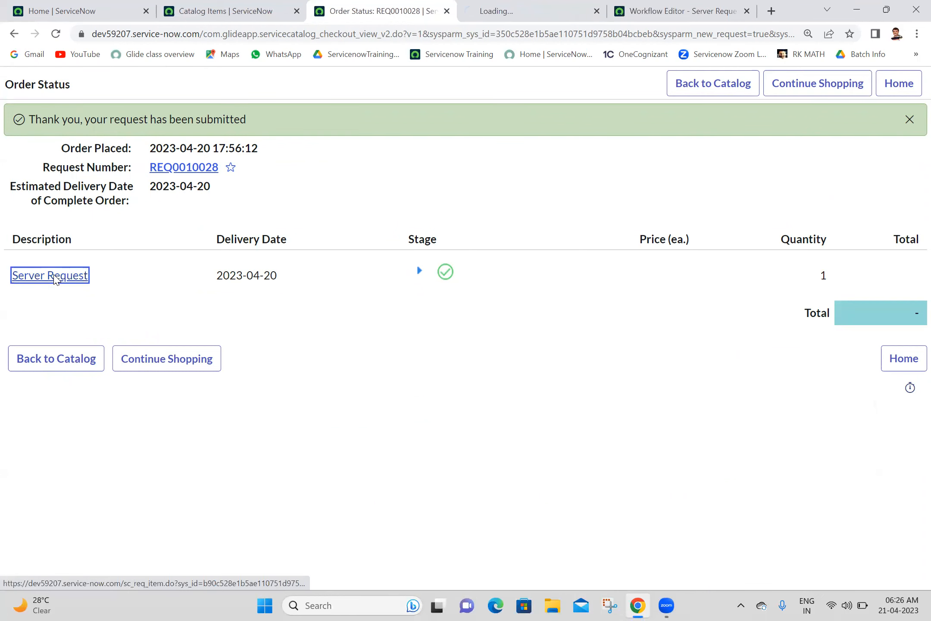
pyautogui.rightClick(55, 278)
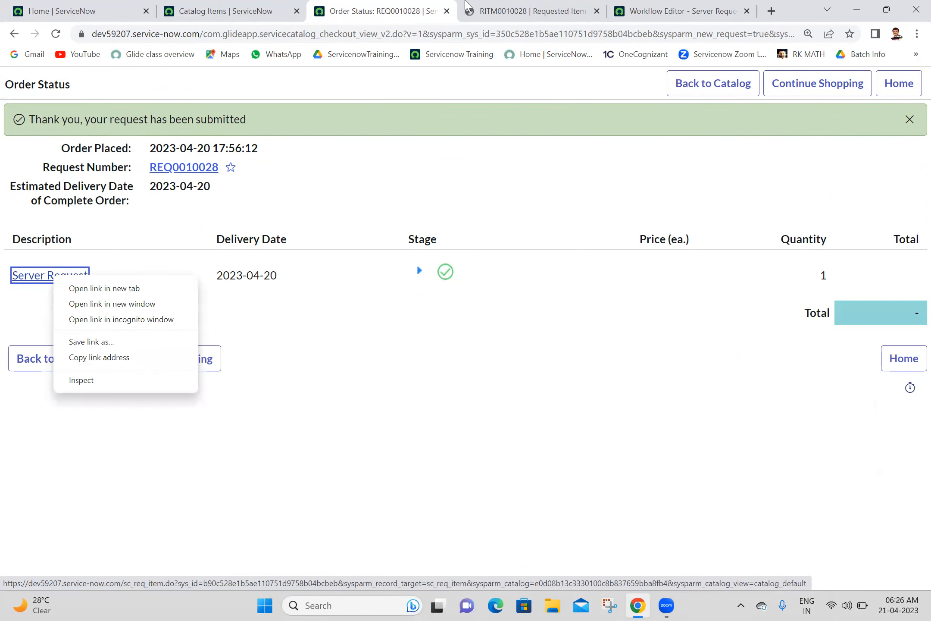
pyautogui.click(504, 2)
pyautogui.click(504, 8)
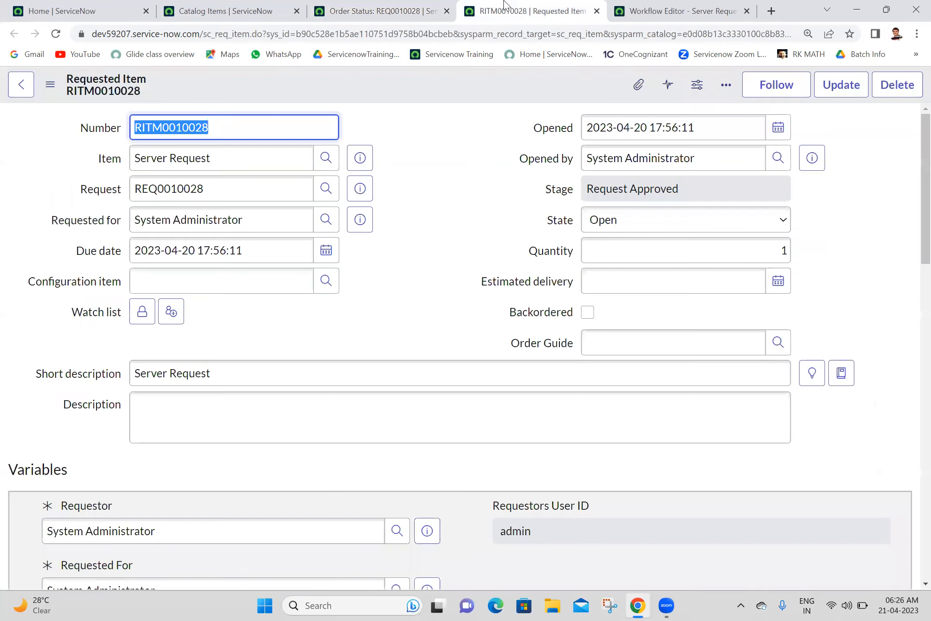
pyautogui.moveTo(924, 222); pyautogui.dragTo(908, 521)
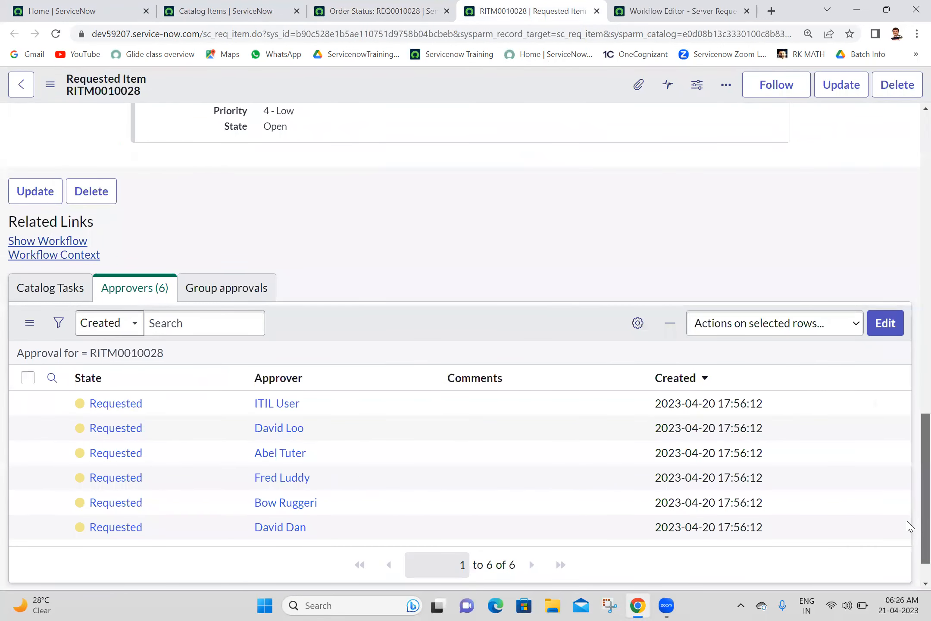
pyautogui.click(712, 6)
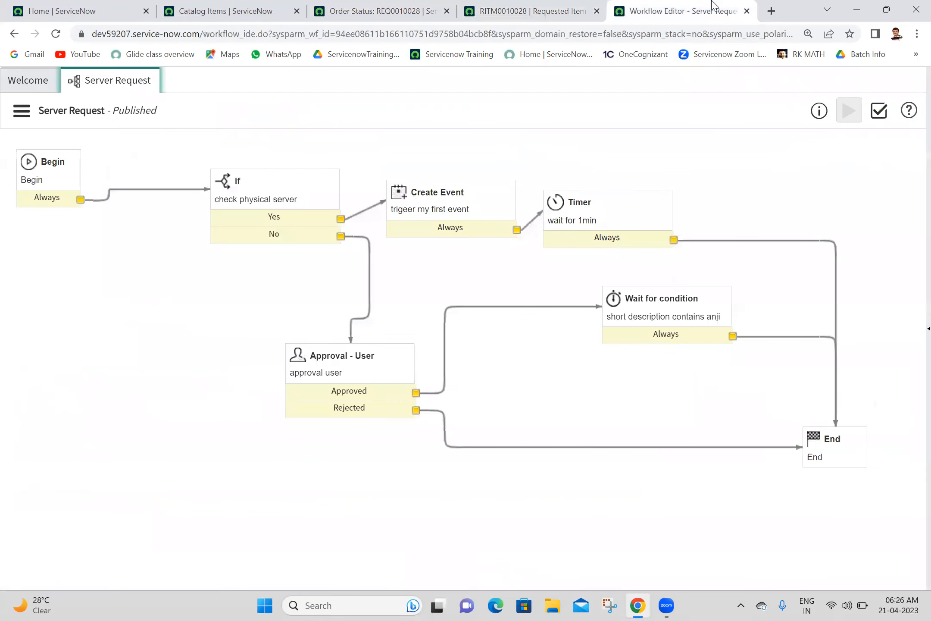
pyautogui.click(531, 6)
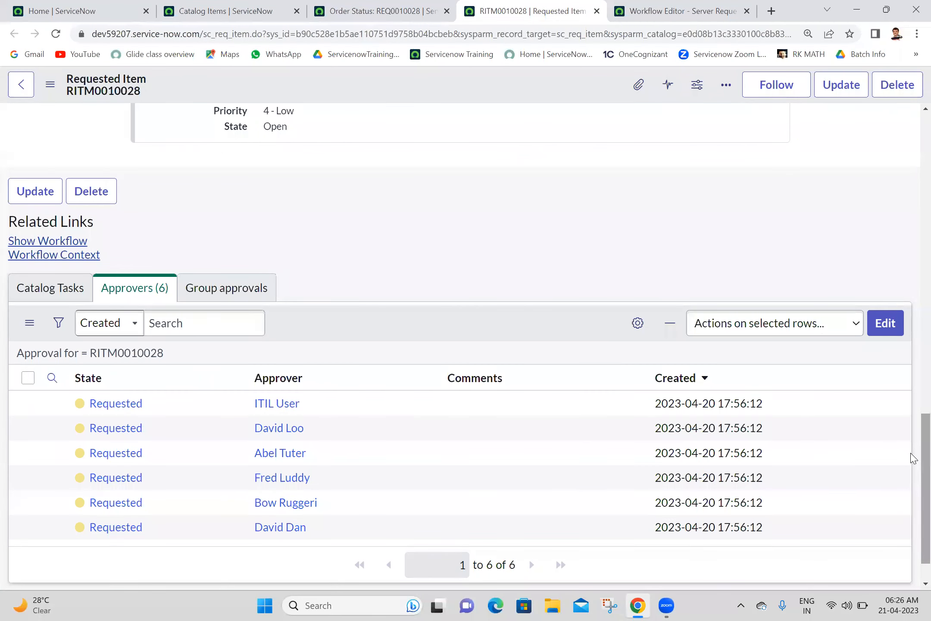
pyautogui.moveTo(912, 442); pyautogui.dragTo(911, 501)
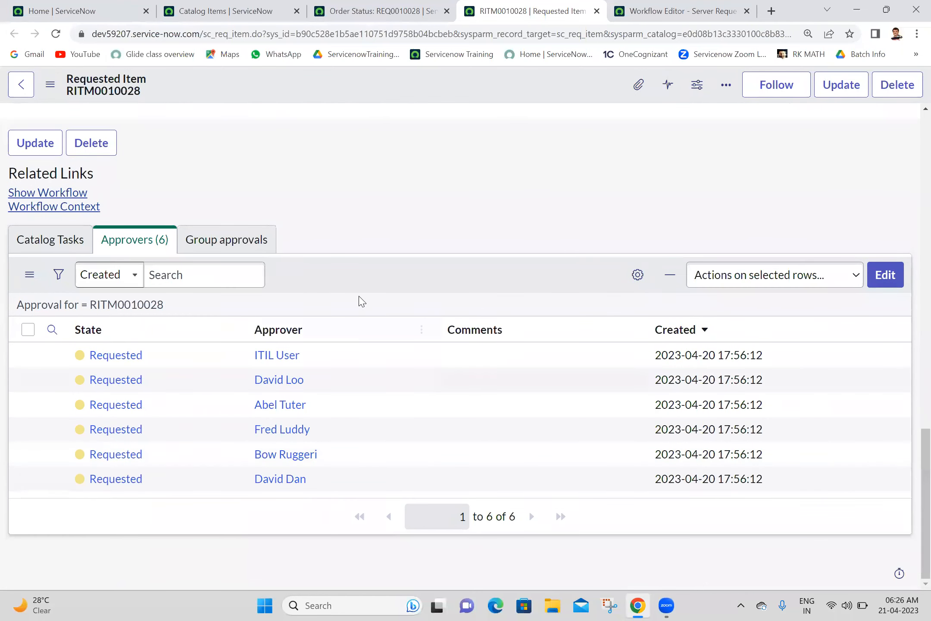
pyautogui.click(62, 193)
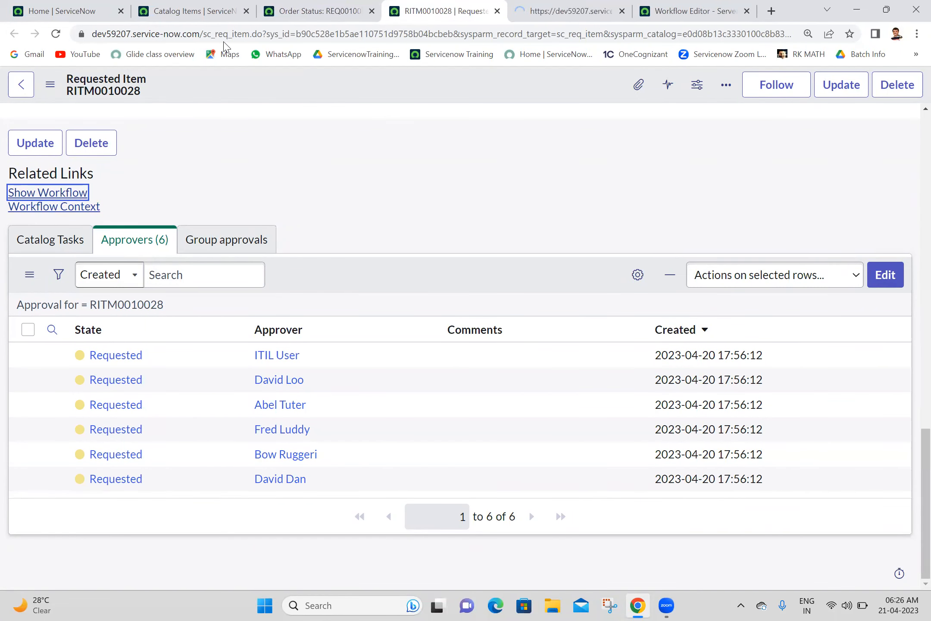
# Step: Close the workflow context and RITM0010028, go back to the order form, then reach the workflow editor
pyautogui.moveTo(910, 466); pyautogui.dragTo(912, 239)
pyautogui.click(574, 6)
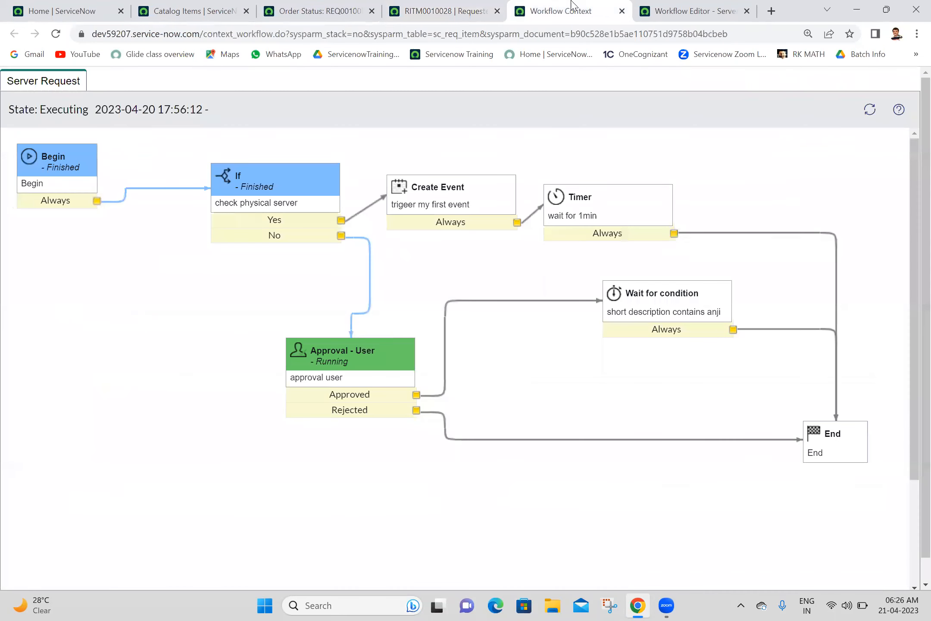
pyautogui.moveTo(372, 394)
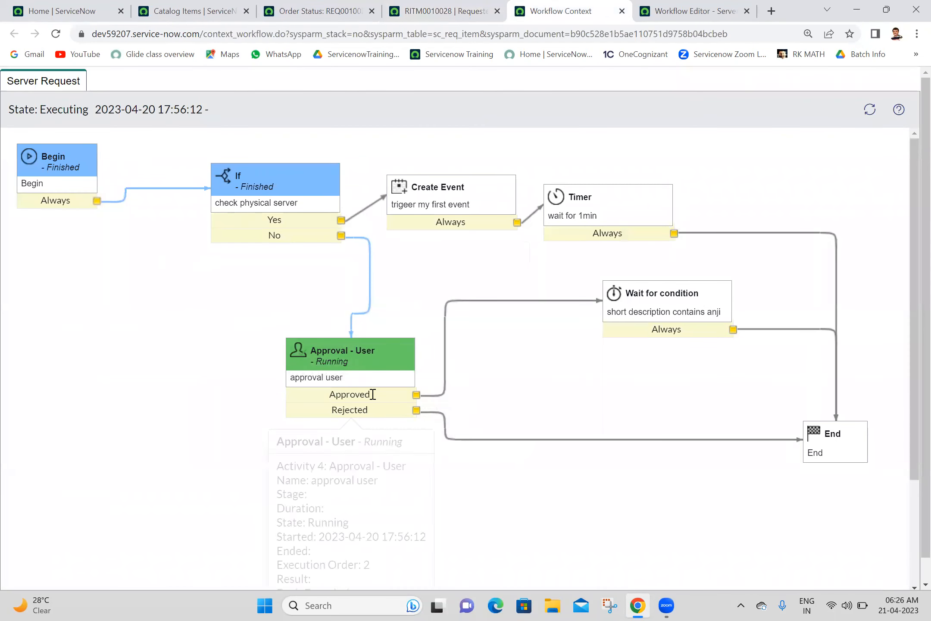
pyautogui.click(622, 12)
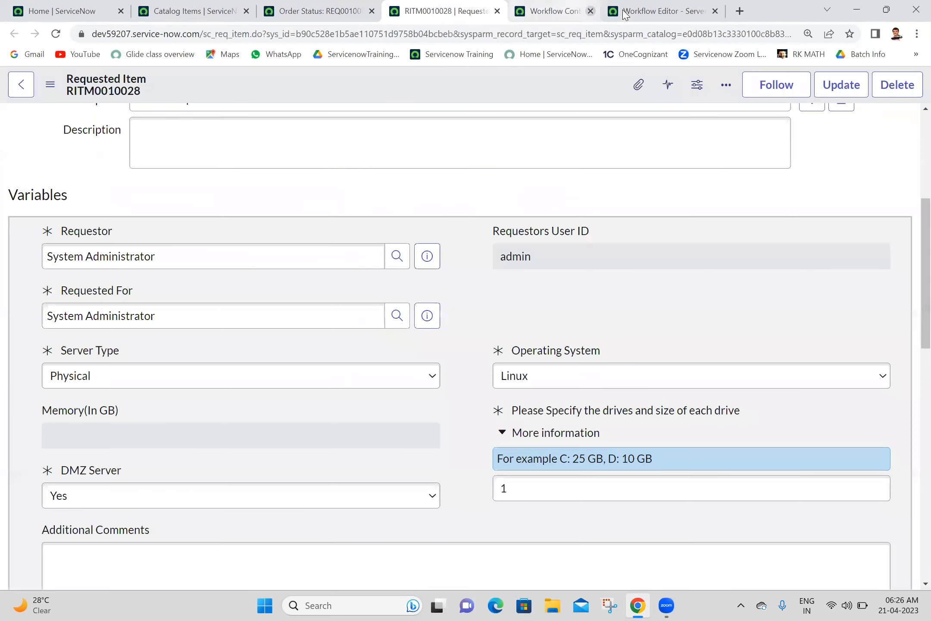
pyautogui.click(498, 11)
pyautogui.click(333, 11)
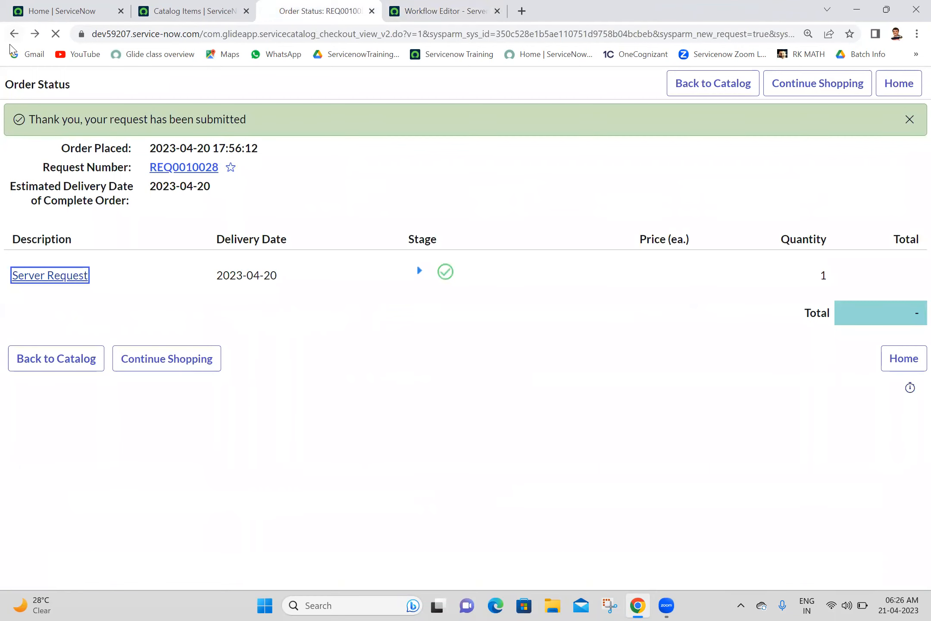
pyautogui.click(13, 34)
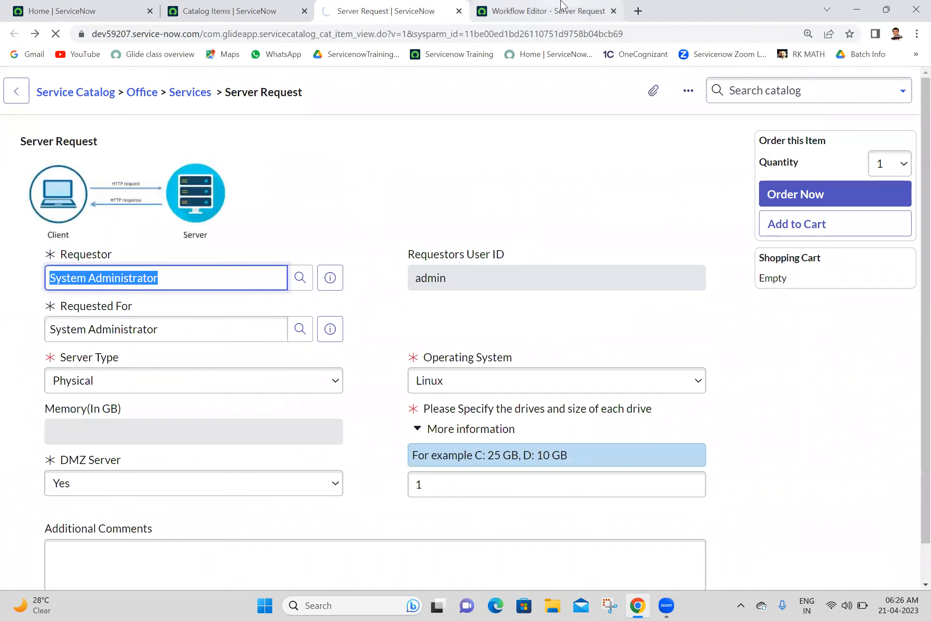
pyautogui.click(554, 11)
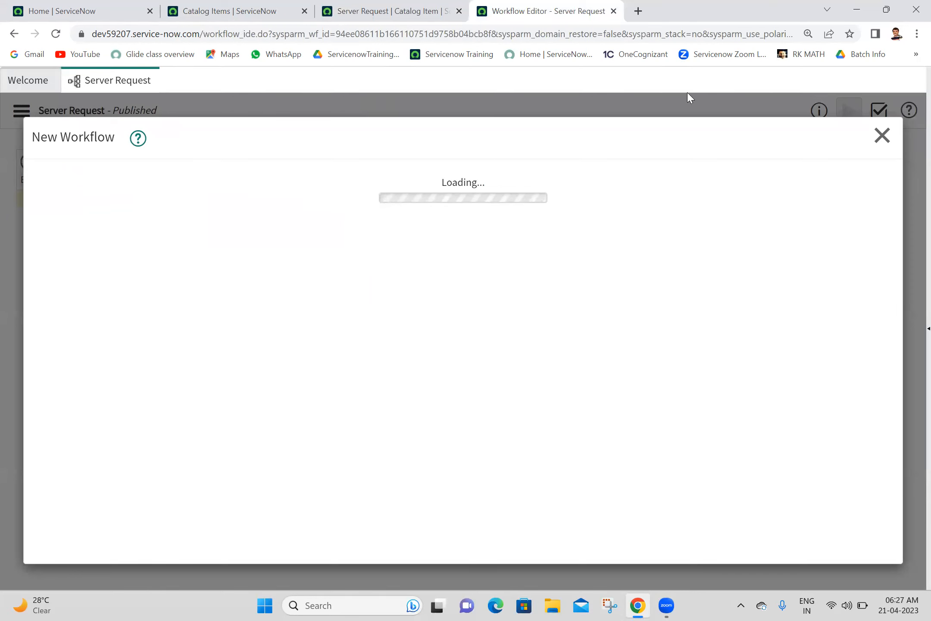
# Step: Close the New Workflow dialog and check out the Server Request workflow
pyautogui.click(882, 135)
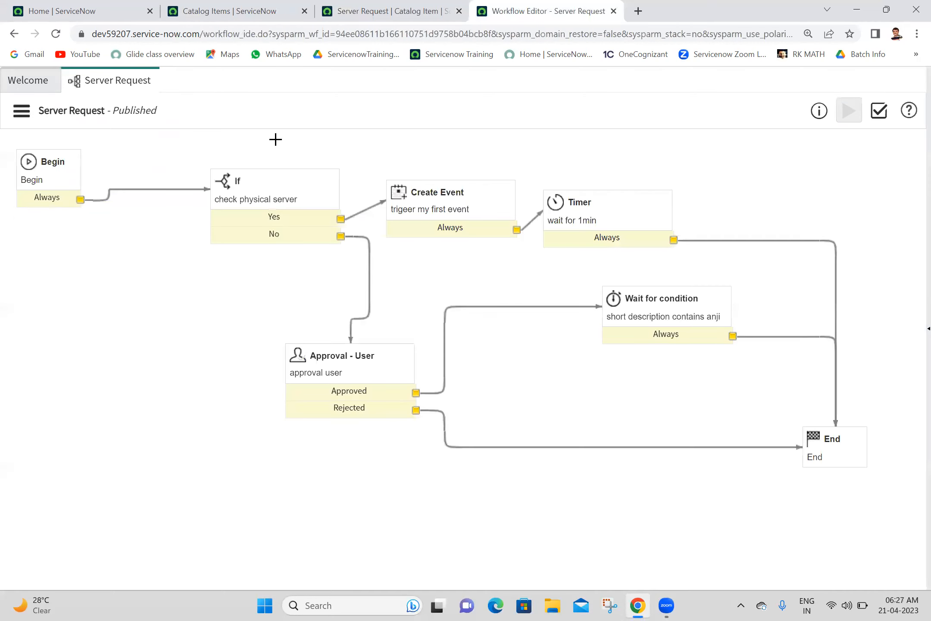
pyautogui.click(21, 111)
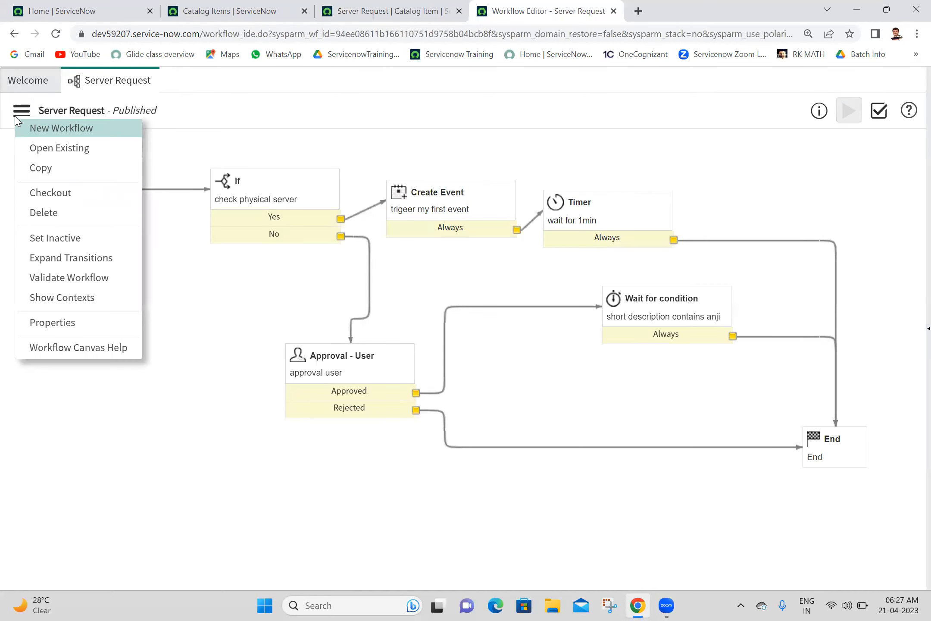
pyautogui.click(51, 192)
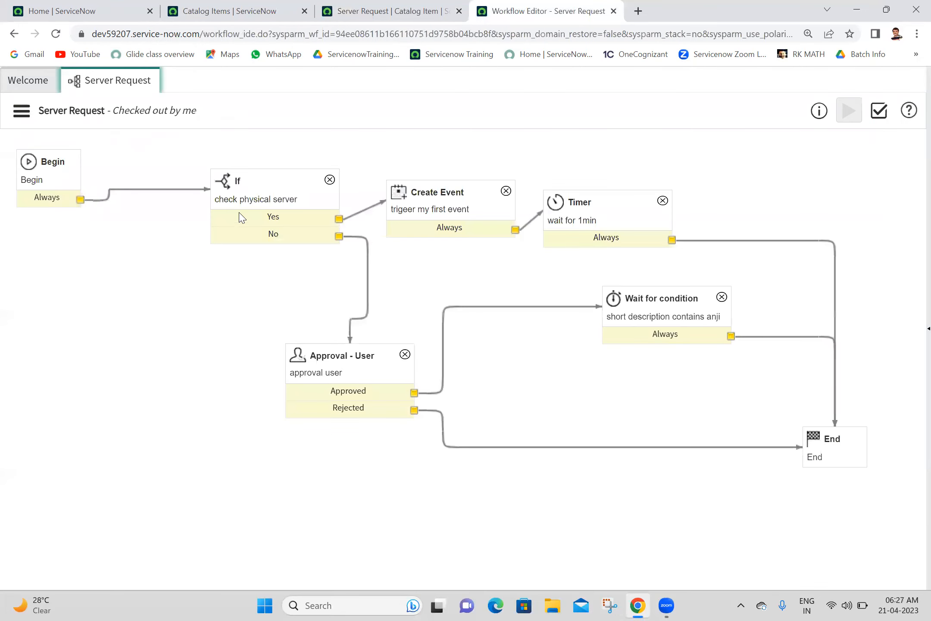
# Step: Change the If activity's condition value from Physical to Virtual and save it
pyautogui.doubleClick(261, 199)
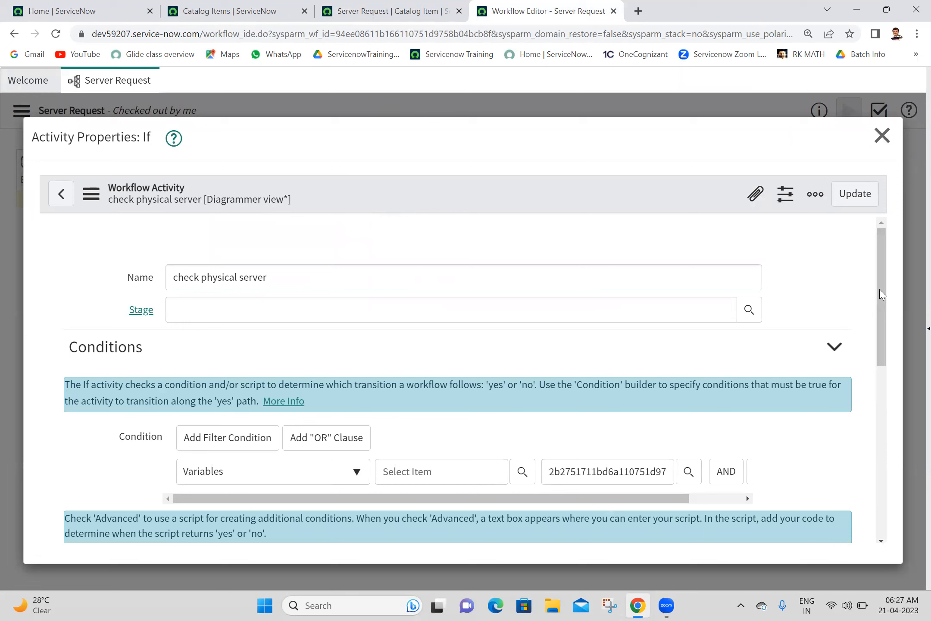
pyautogui.scroll(-3, 882, 328)
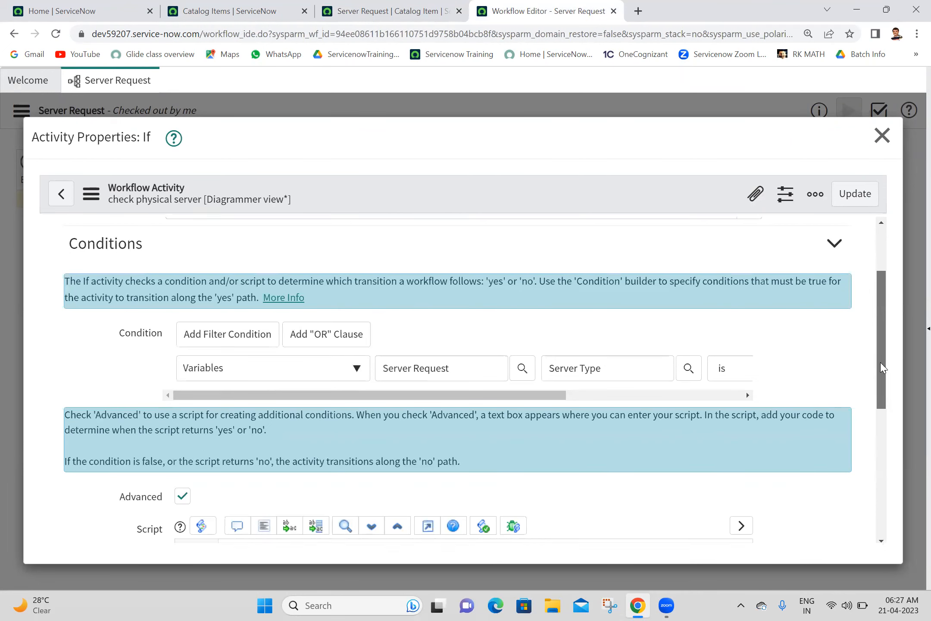
pyautogui.scroll(-1, 882, 369)
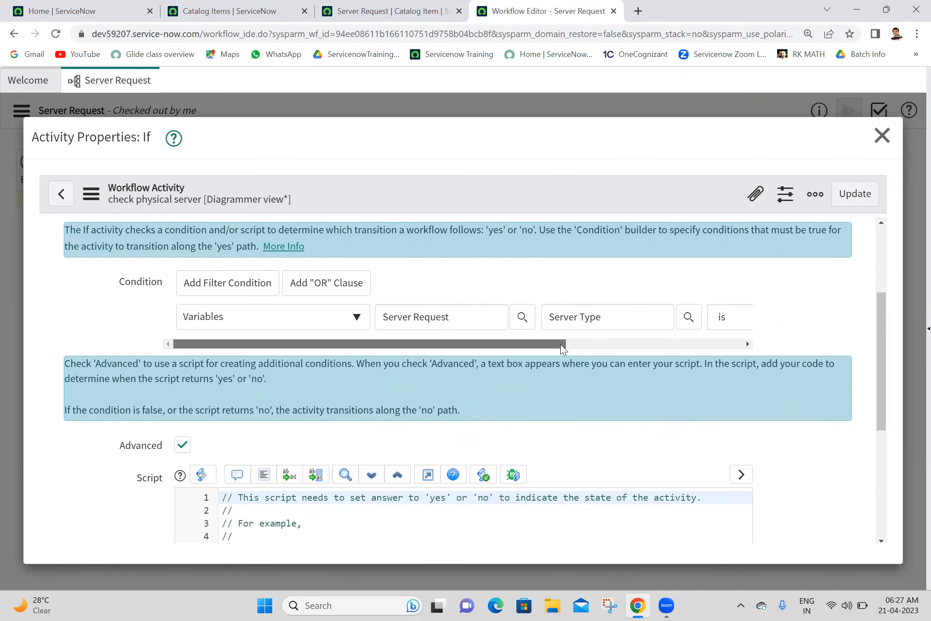
pyautogui.moveTo(563, 348); pyautogui.dragTo(602, 349)
pyautogui.click(631, 348)
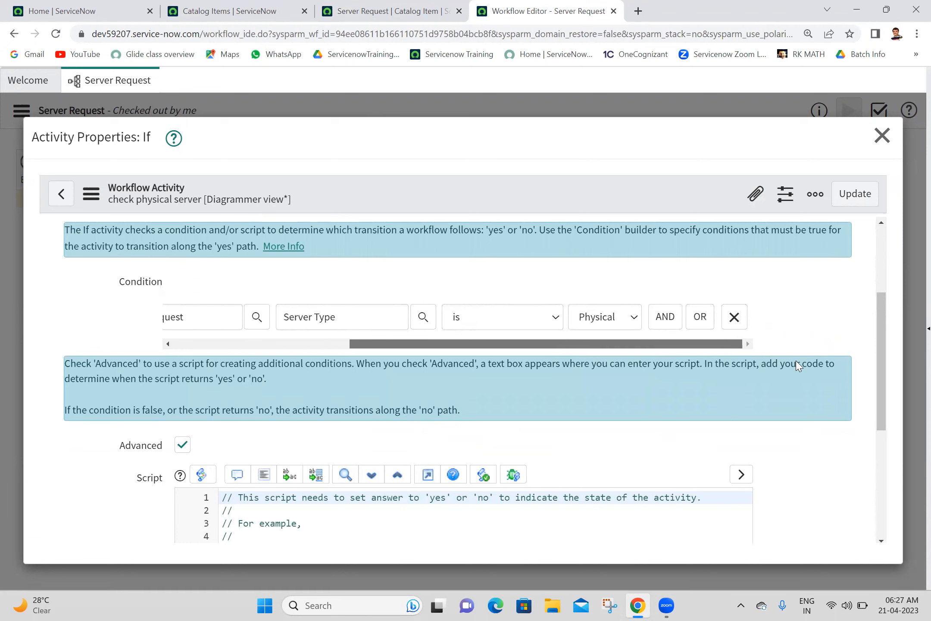
pyautogui.click(631, 320)
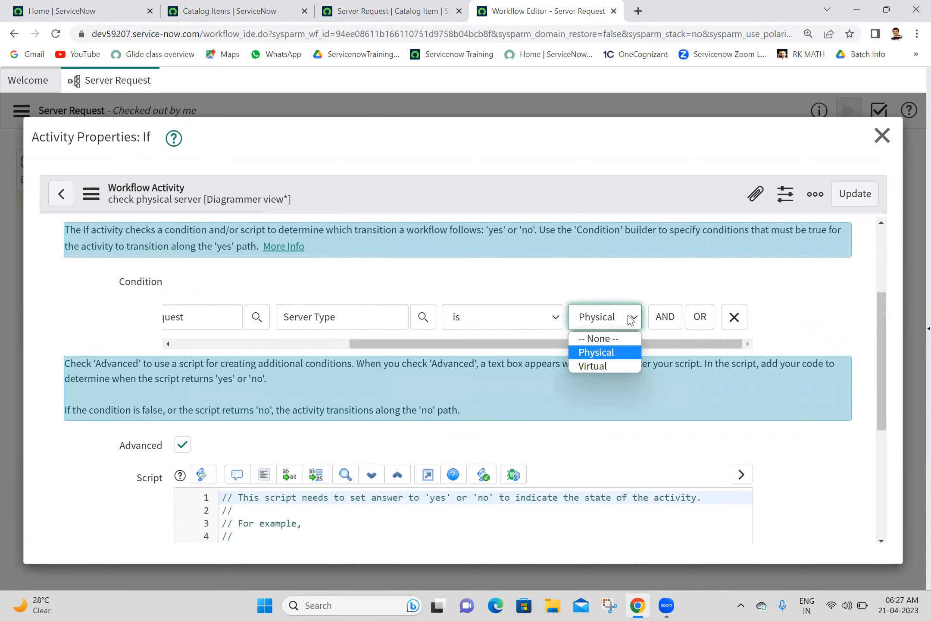
pyautogui.click(598, 367)
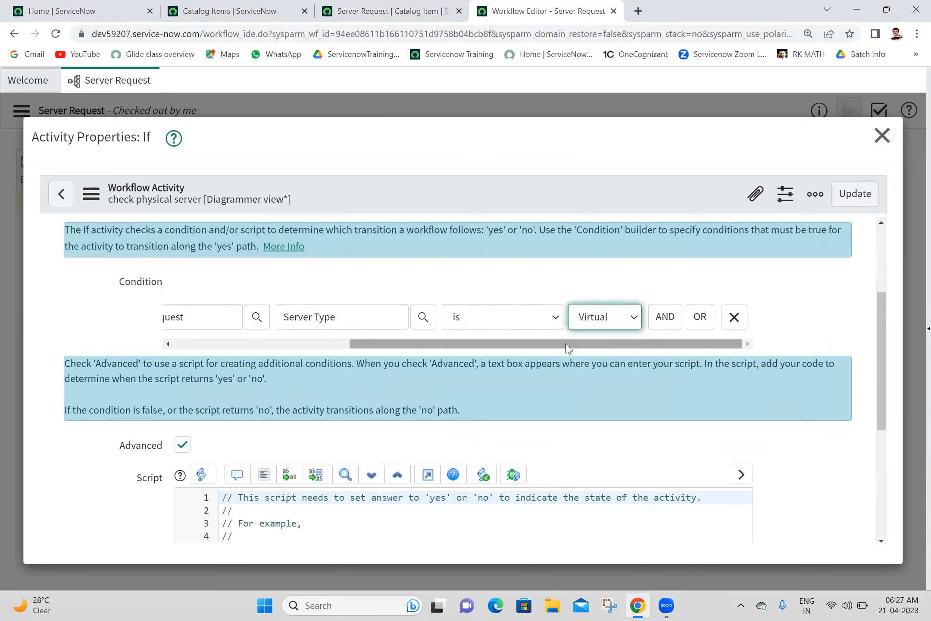
pyautogui.moveTo(567, 345); pyautogui.dragTo(663, 344)
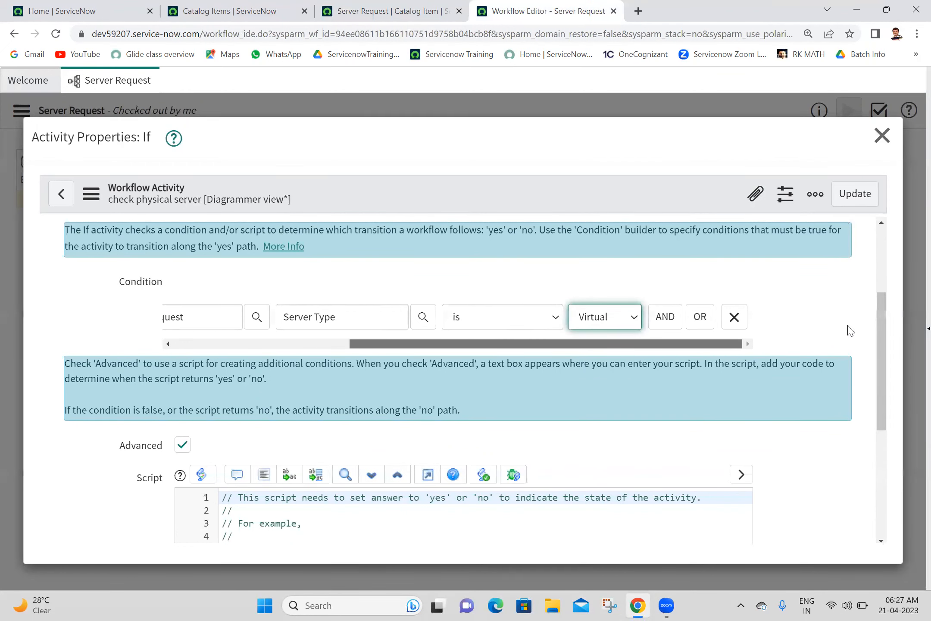
pyautogui.moveTo(529, 343); pyautogui.dragTo(776, 362)
pyautogui.moveTo(880, 353); pyautogui.dragTo(856, 224)
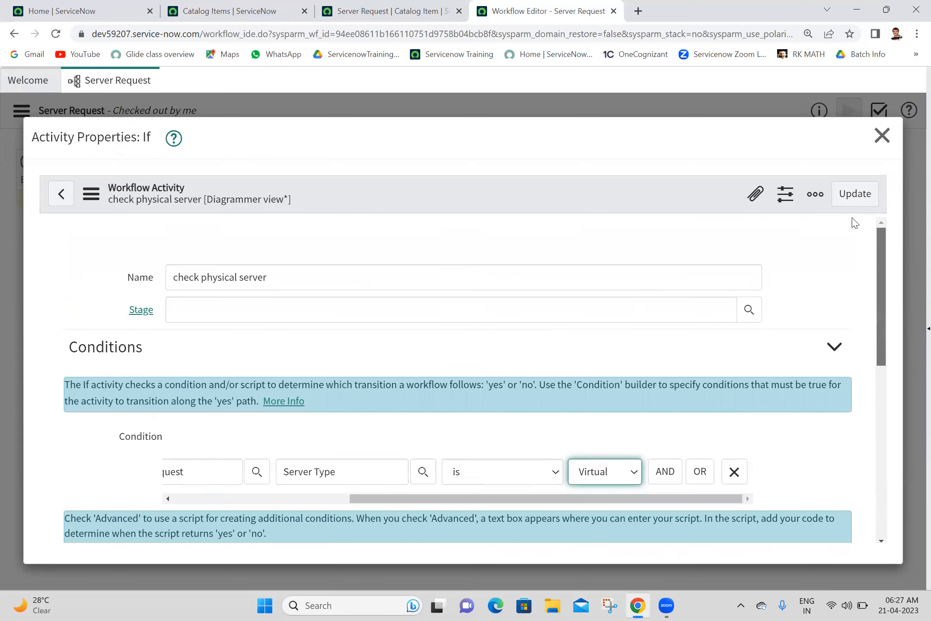
pyautogui.click(222, 275)
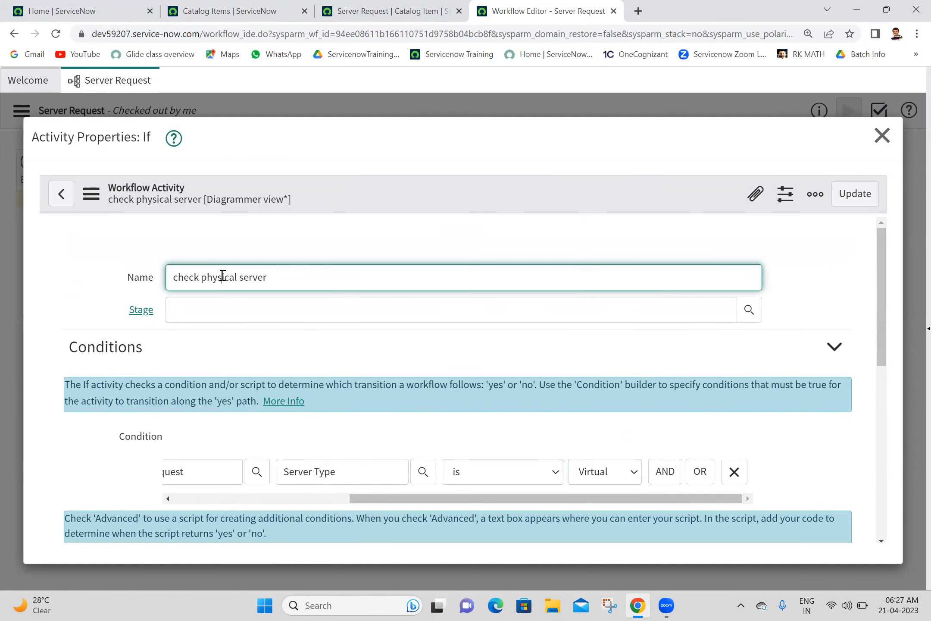
pyautogui.click(855, 194)
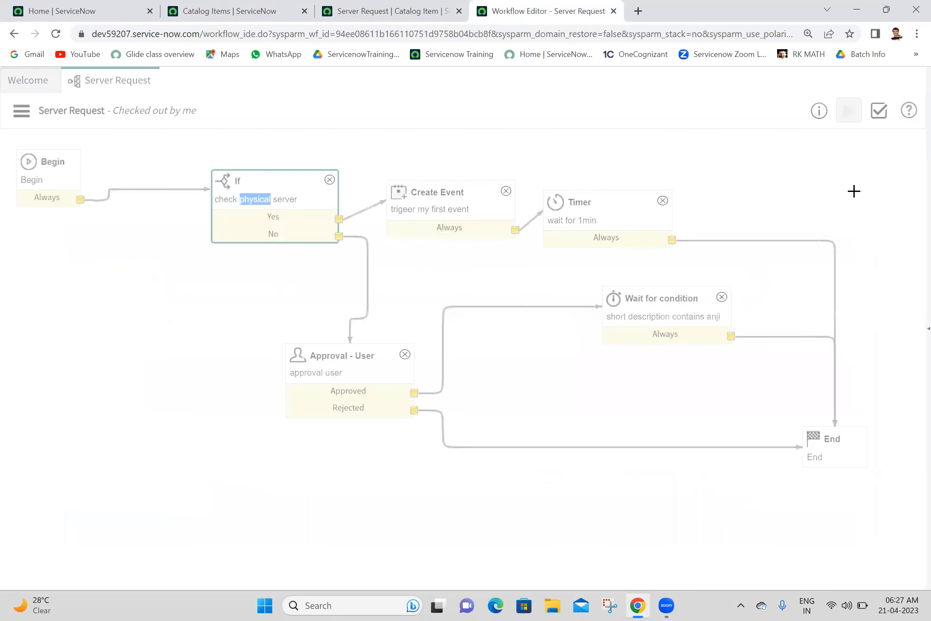
# Step: Delete both If transitions, then wire Yes to Approval - User and No to Create Event
pyautogui.click(370, 264)
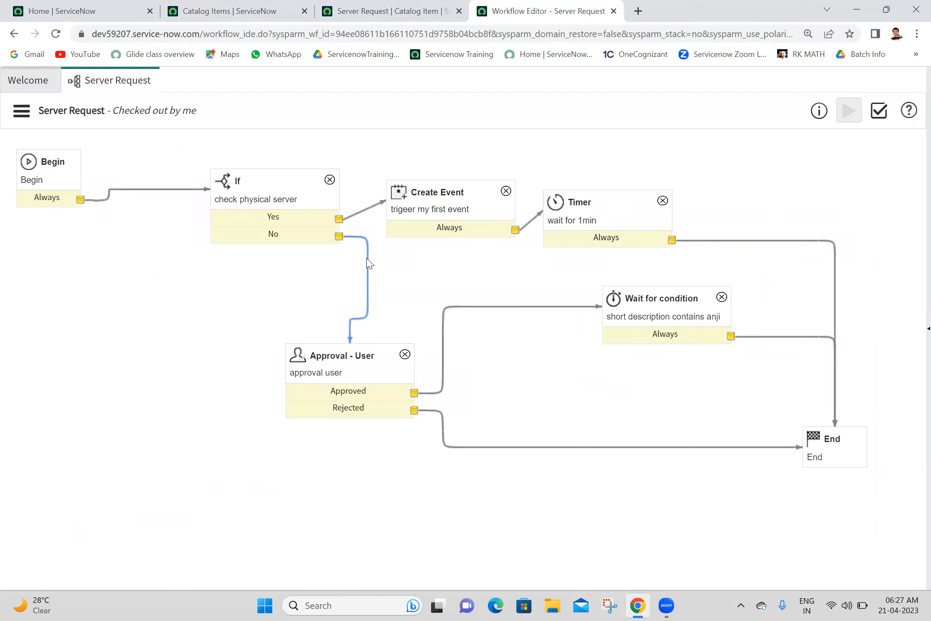
pyautogui.press('Delete')
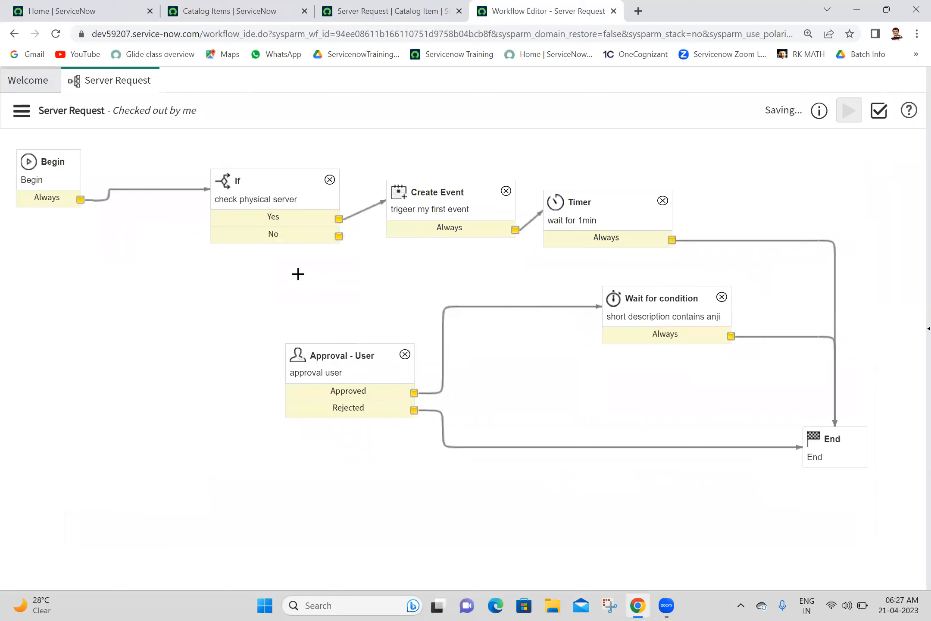
pyautogui.press('Delete')
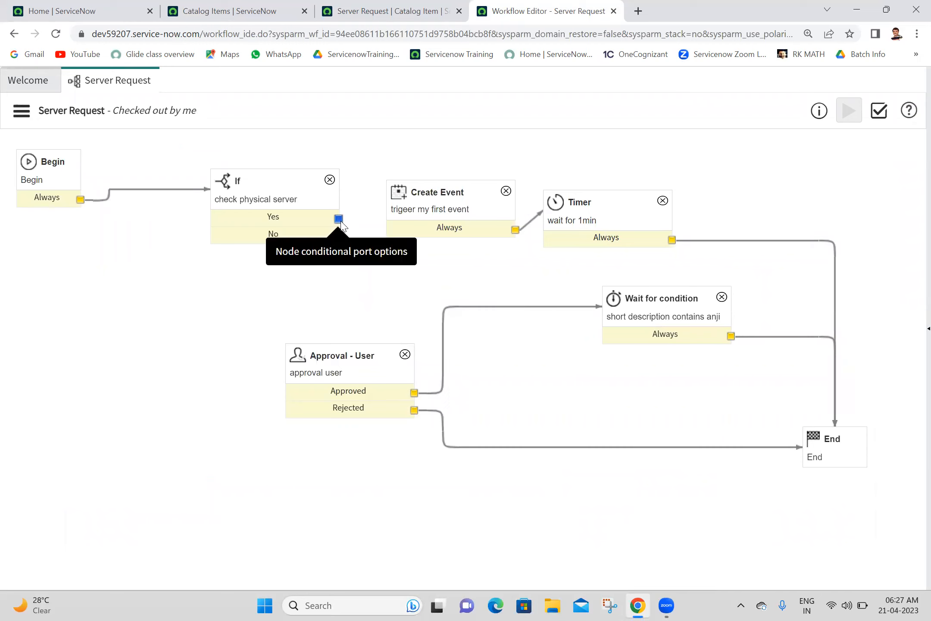
pyautogui.moveTo(340, 221); pyautogui.dragTo(361, 357)
pyautogui.moveTo(340, 236); pyautogui.dragTo(434, 207)
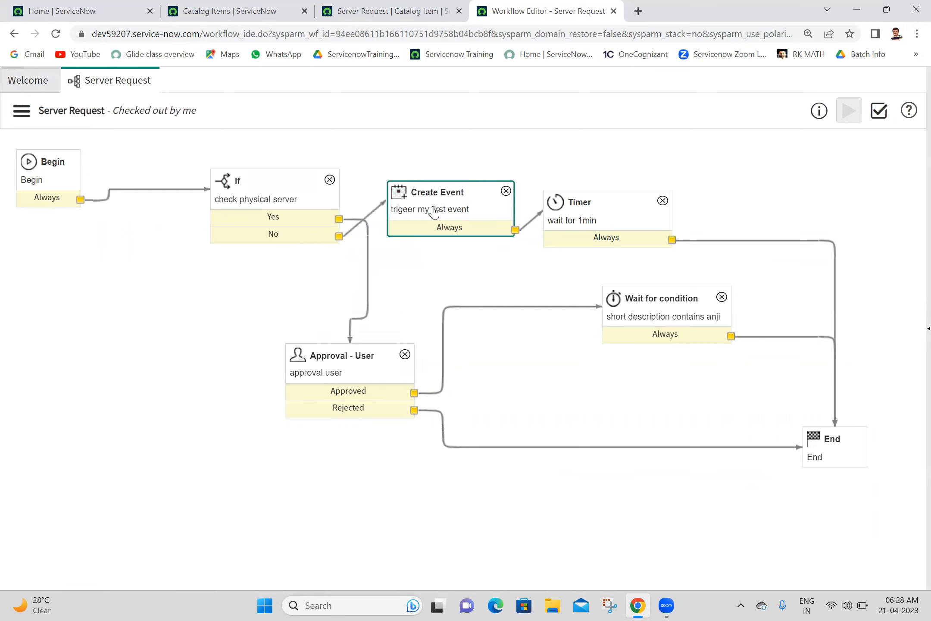
pyautogui.click(421, 7)
# Step: Order a Server Request with Server Type Physical, Operating System Linux and drives filled in
pyautogui.click(264, 5)
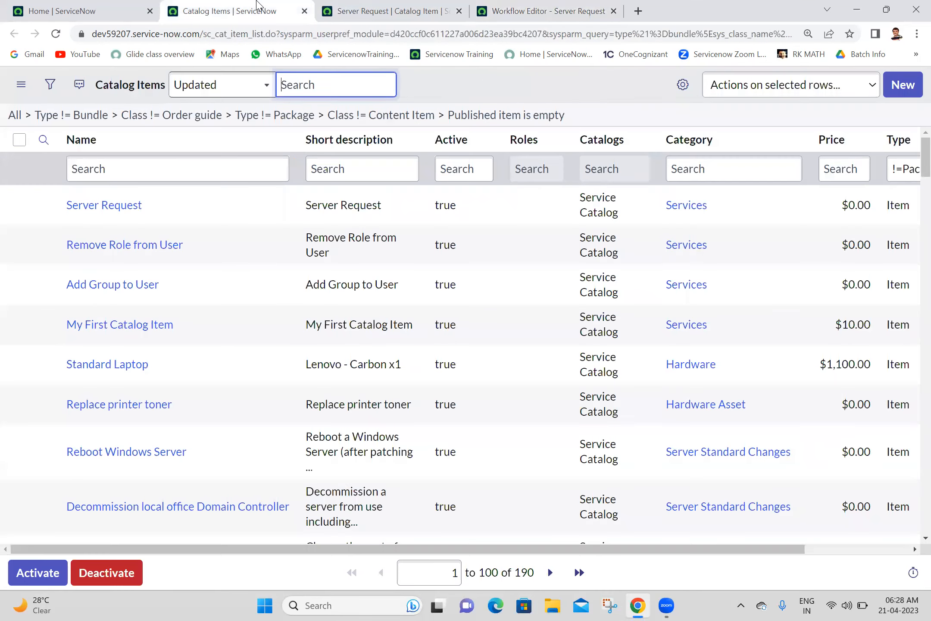
pyautogui.click(381, 6)
pyautogui.click(655, 86)
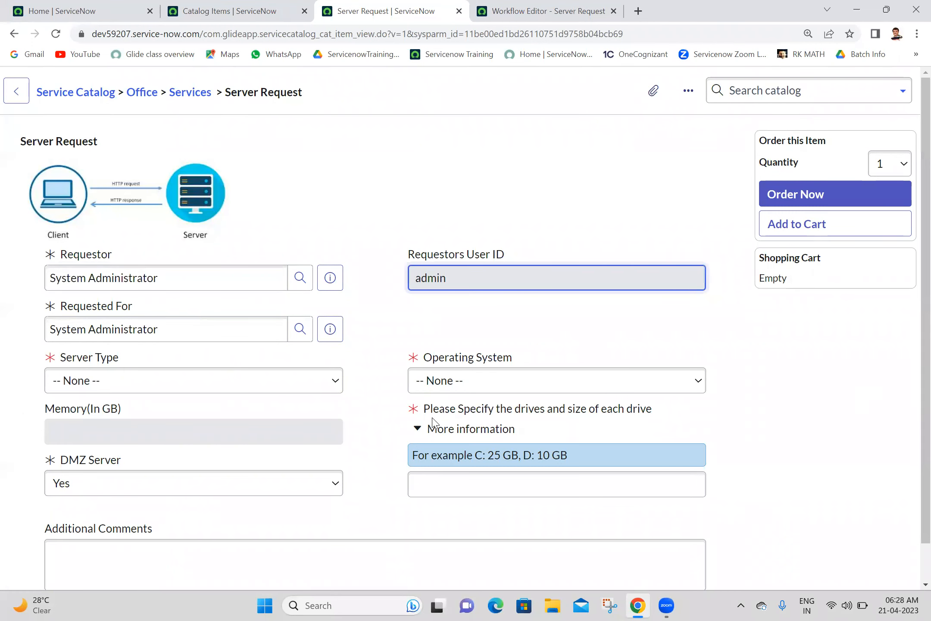
pyautogui.click(255, 386)
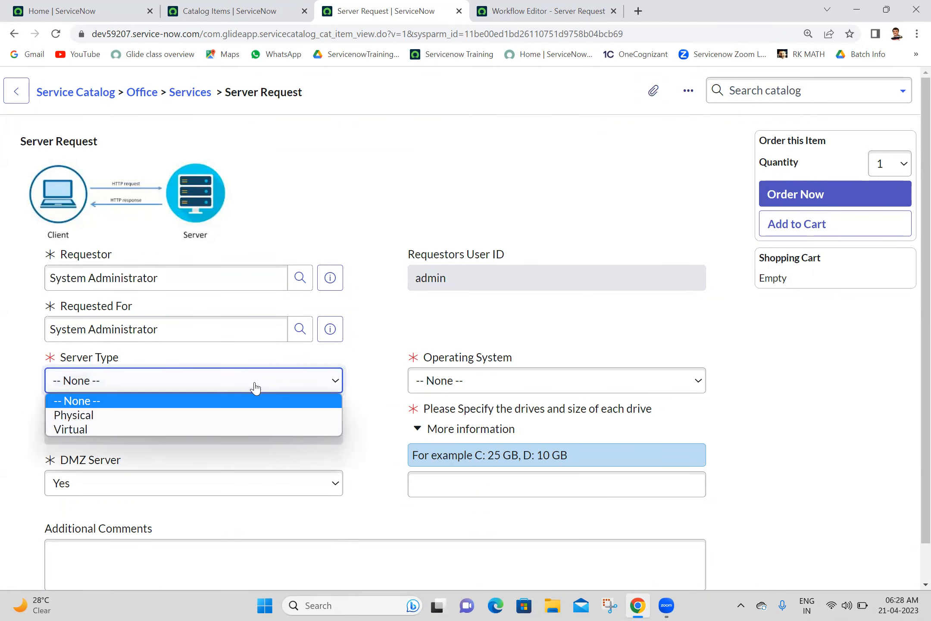
pyautogui.click(166, 416)
pyautogui.click(489, 381)
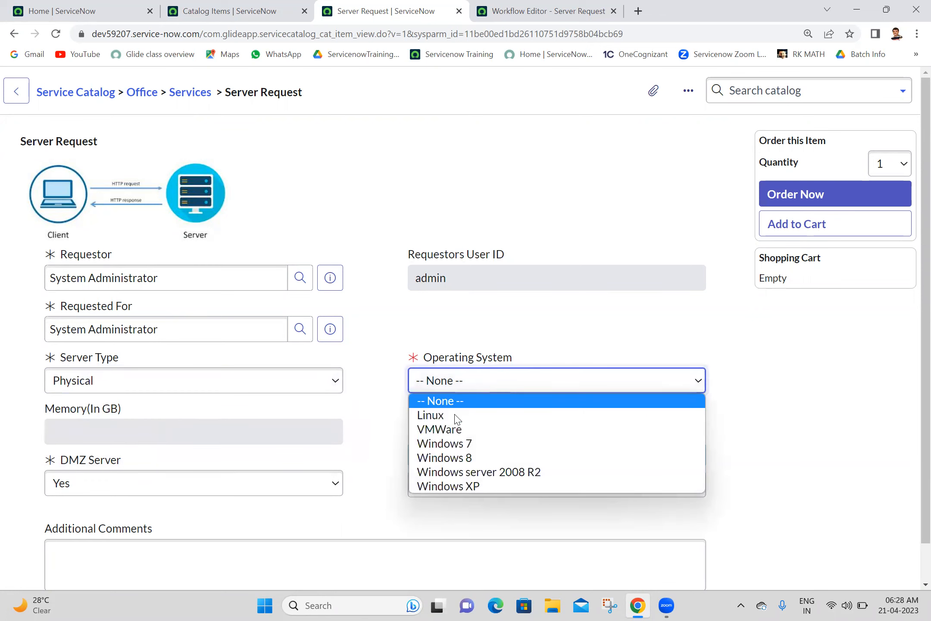
pyautogui.click(450, 415)
pyautogui.click(477, 491)
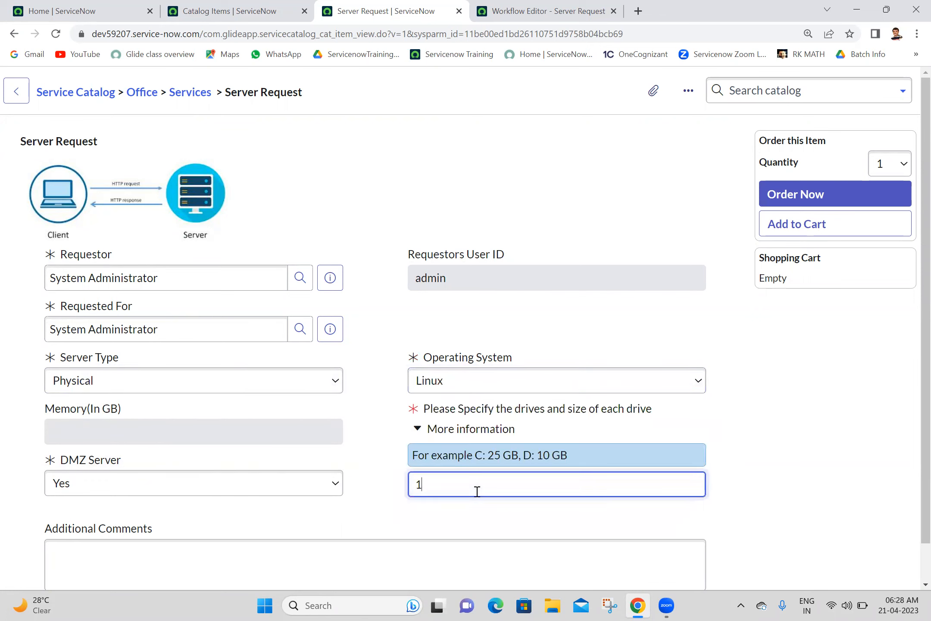
pyautogui.click(798, 197)
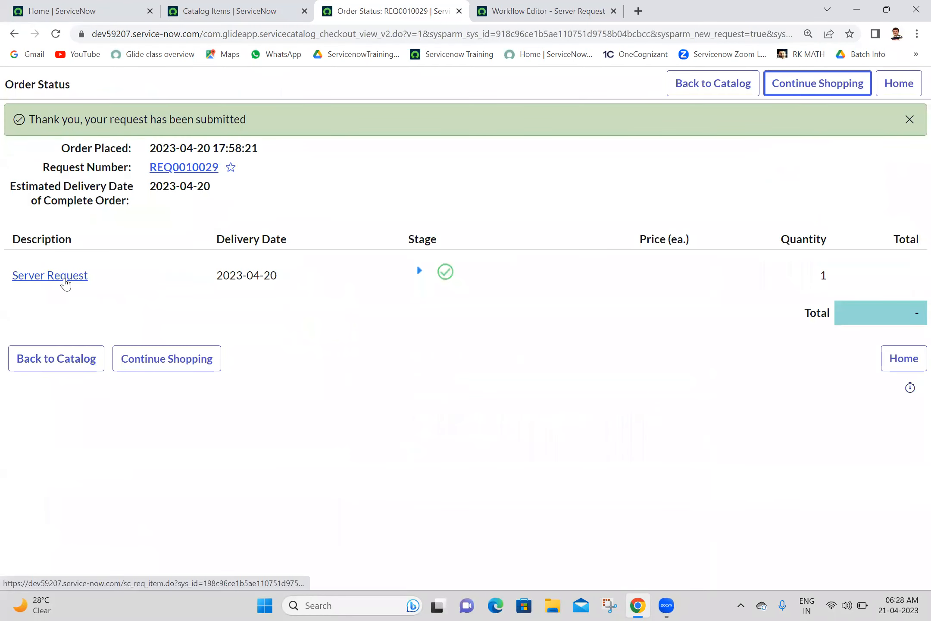
# Step: Open the new requested item and its running workflow to check the If result
pyautogui.keyDown('ctrl'); pyautogui.click(66, 277); pyautogui.keyUp('ctrl')
pyautogui.click(488, 6)
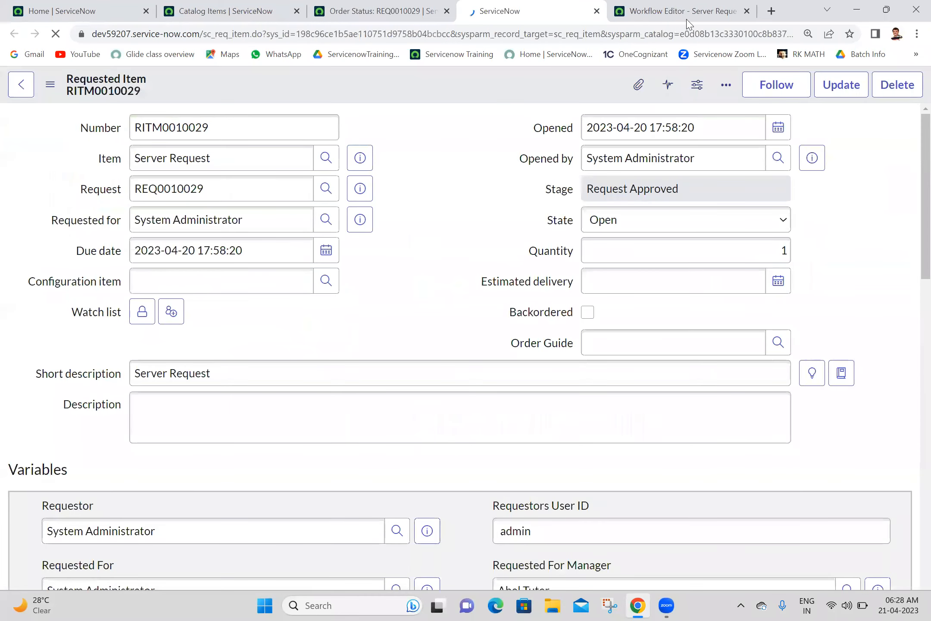
pyautogui.moveTo(925, 144); pyautogui.dragTo(911, 511)
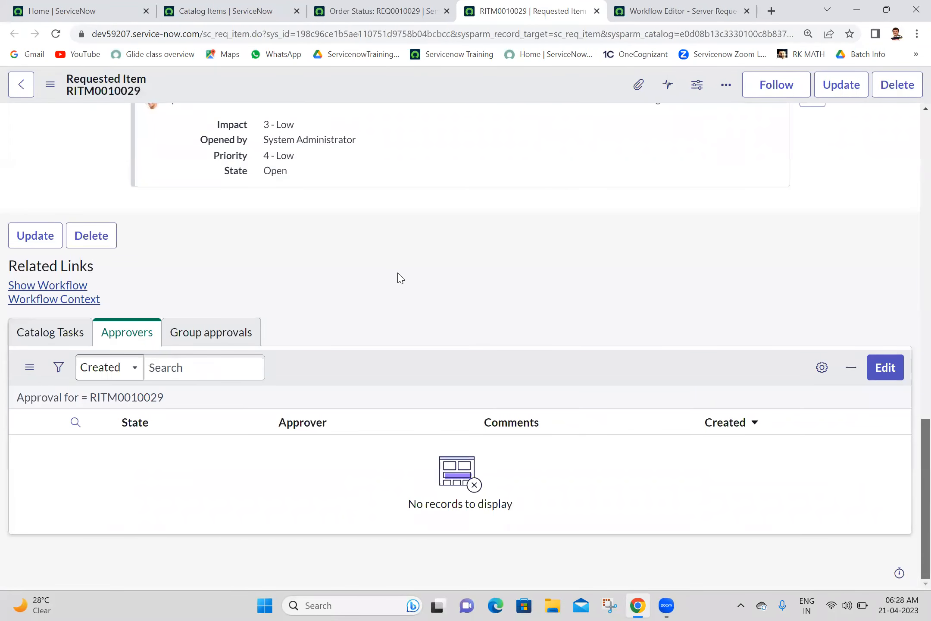
pyautogui.keyDown('ctrl'); pyautogui.click(72, 287); pyautogui.keyUp('ctrl')
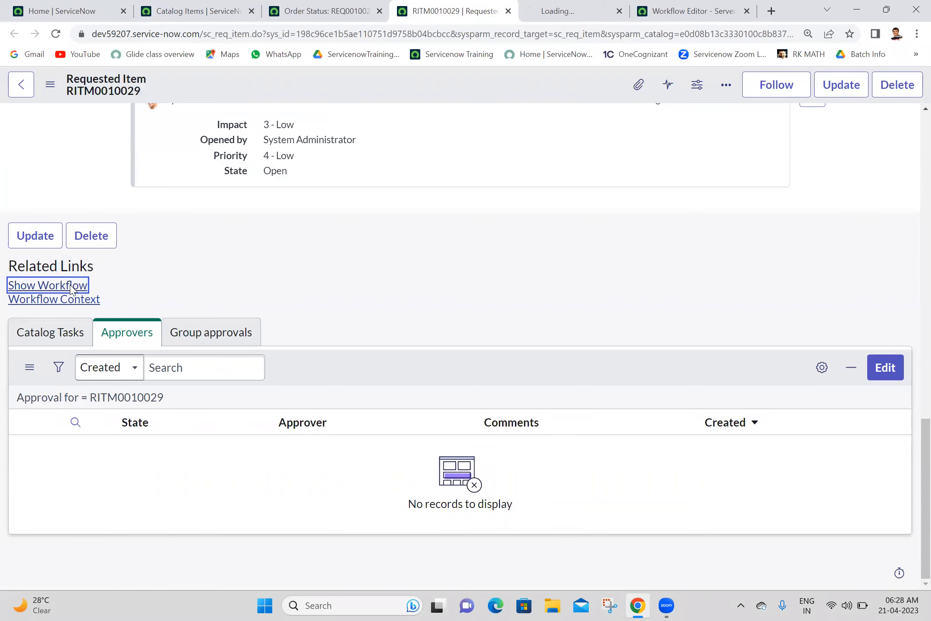
pyautogui.click(571, 4)
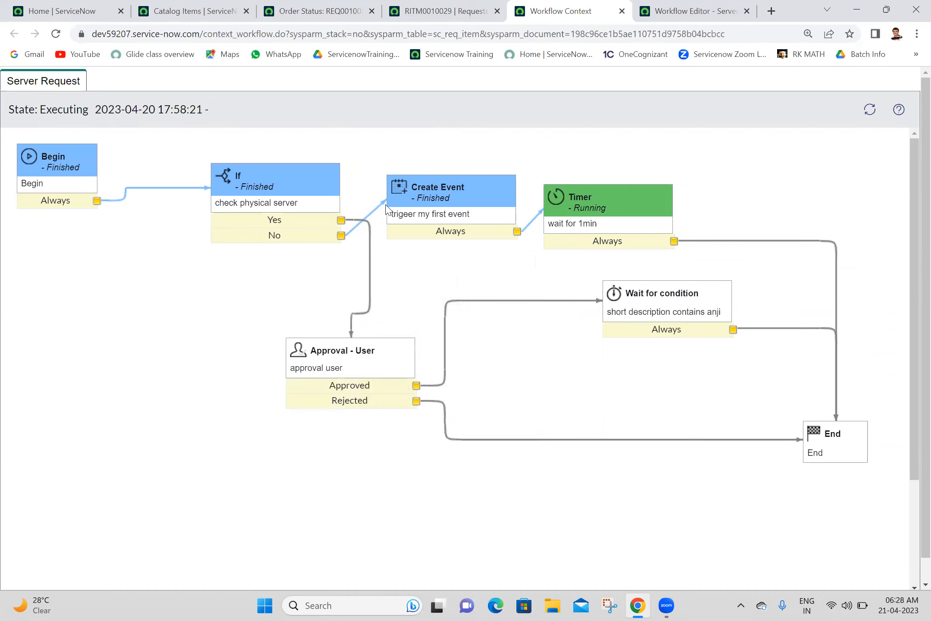
# Step: From the home page, find 'event log' in the navigator and open Event Log in a new tab
pyautogui.moveTo(433, 184)
pyautogui.click(194, 11)
pyautogui.click(65, 11)
pyautogui.click(110, 131)
pyautogui.hotkey('ctrl', 'a')
pyautogui.write('event lo')
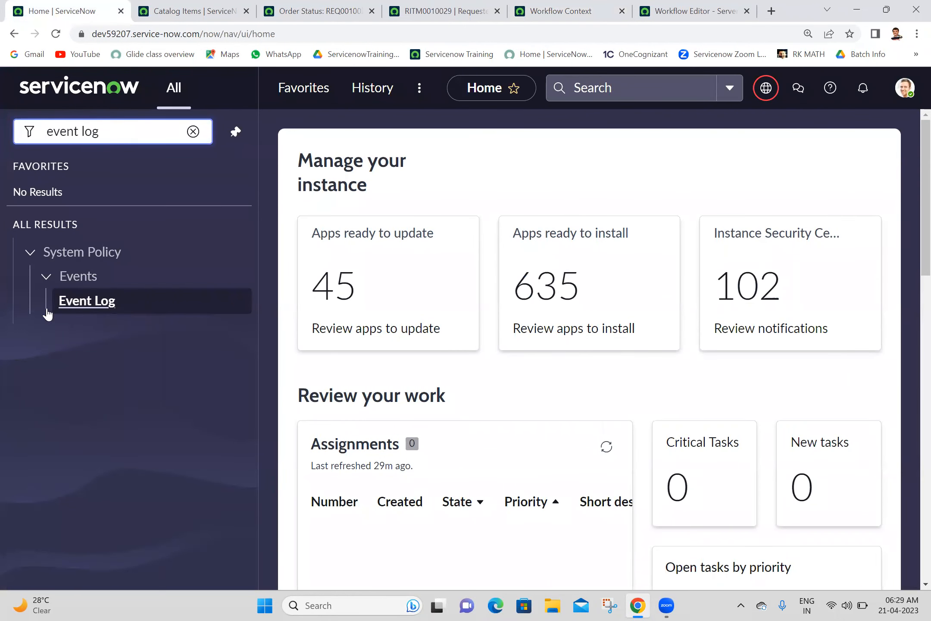
pyautogui.middleClick(87, 301)
pyautogui.click(176, 6)
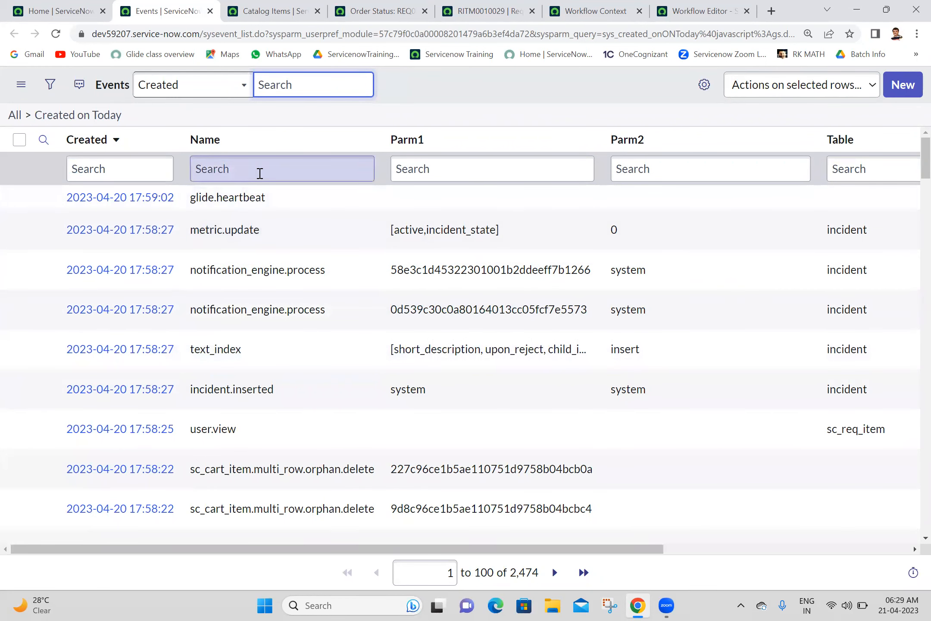
# Step: Filter the event list to names starting with 'my.'
pyautogui.click(261, 173)
pyautogui.write('m')
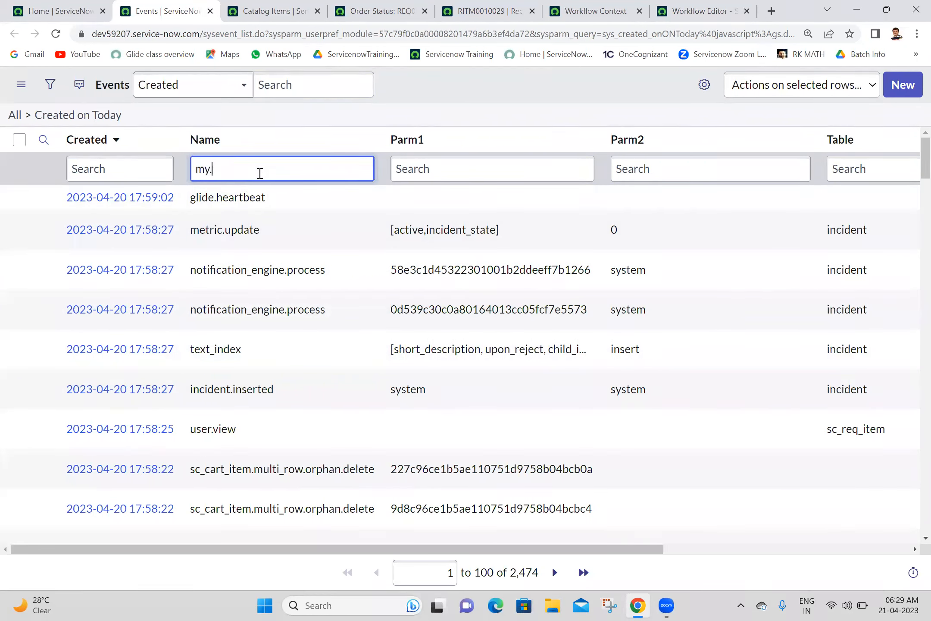
pyautogui.write('y.')
pyautogui.press('Return')
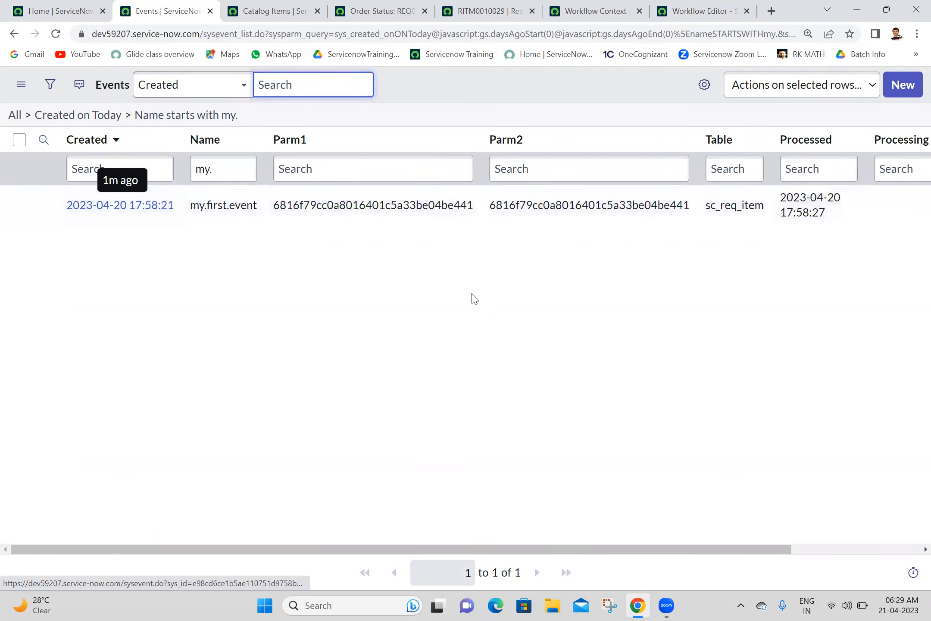
# Step: Refresh the workflow context to confirm the timer reached End, then return to the requested item
pyautogui.click(610, 5)
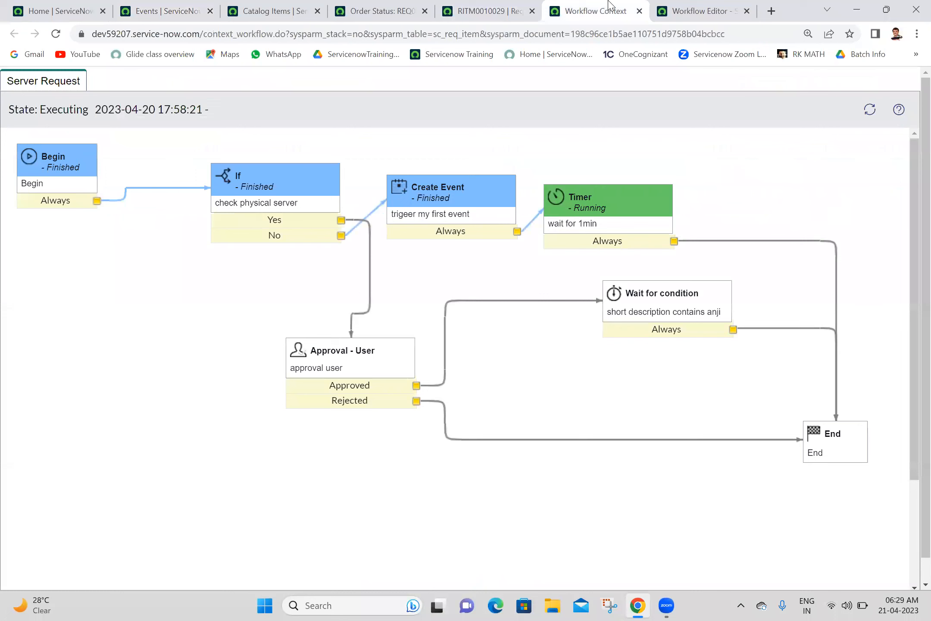
pyautogui.moveTo(267, 203)
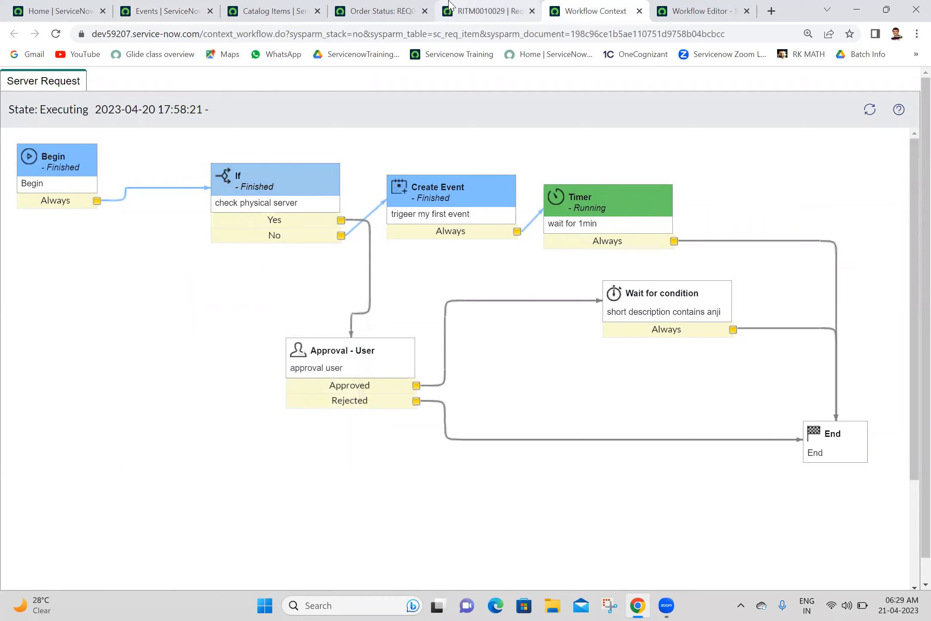
pyautogui.moveTo(570, 225)
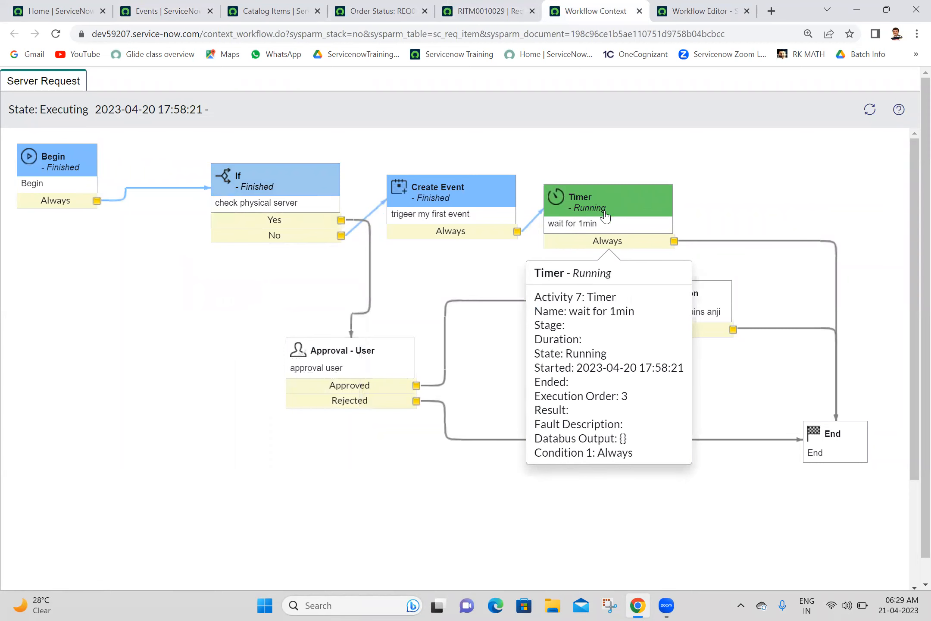
pyautogui.click(870, 110)
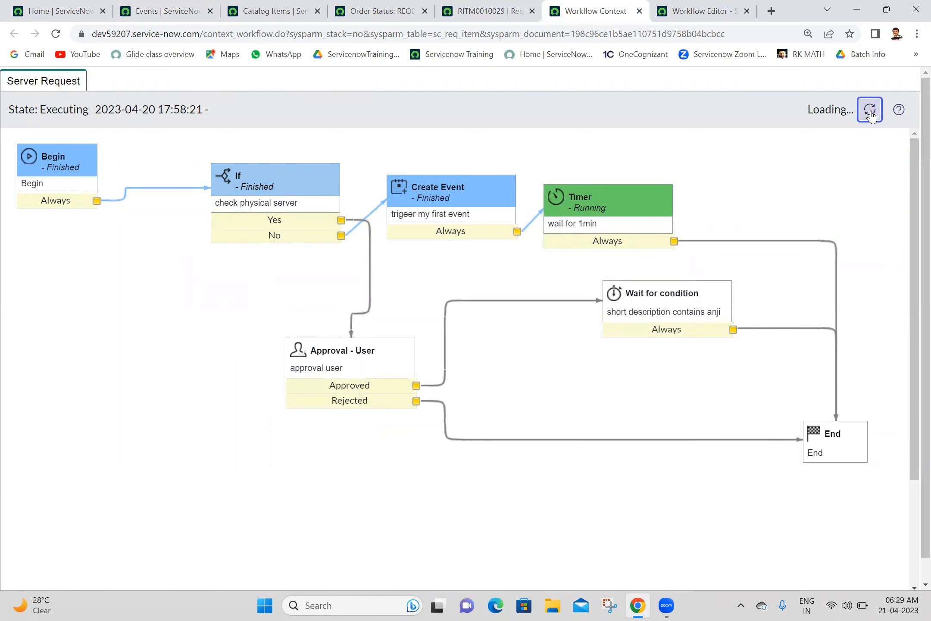
pyautogui.moveTo(609, 196)
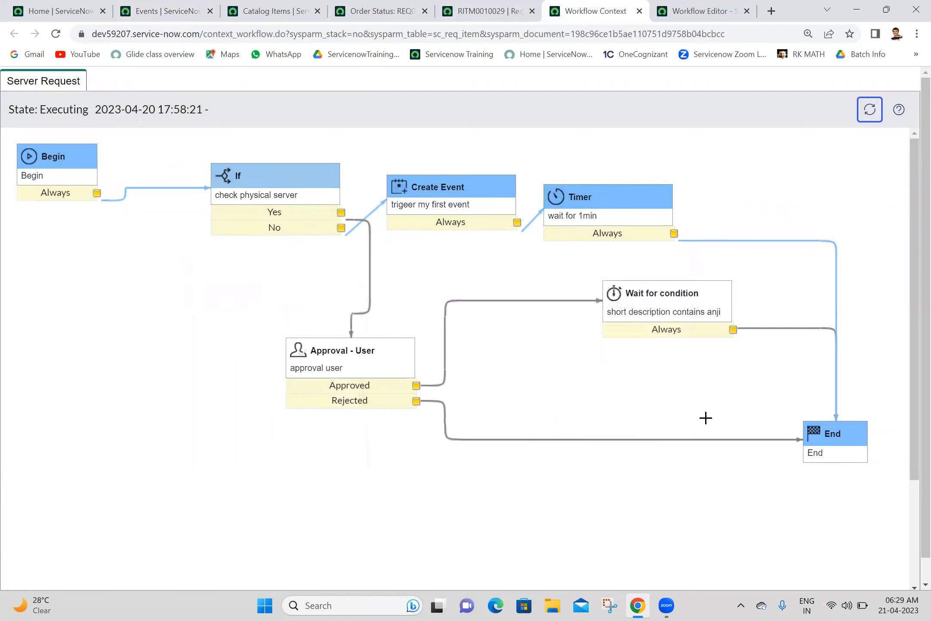
pyautogui.click(640, 11)
pyautogui.click(468, 6)
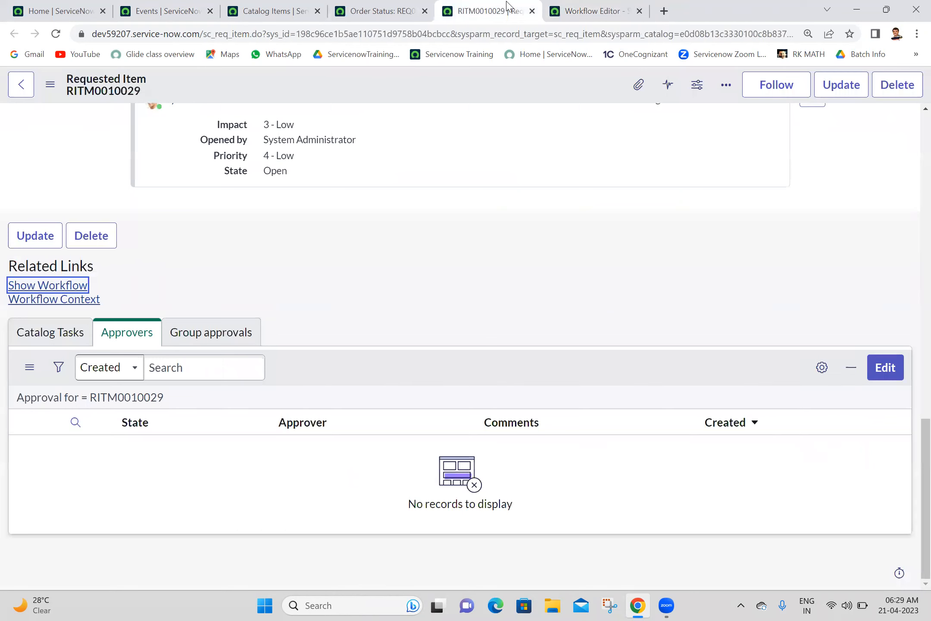
# Step: Close the old requested item and go back to the Server Request order form
pyautogui.click(533, 12)
pyautogui.click(398, 4)
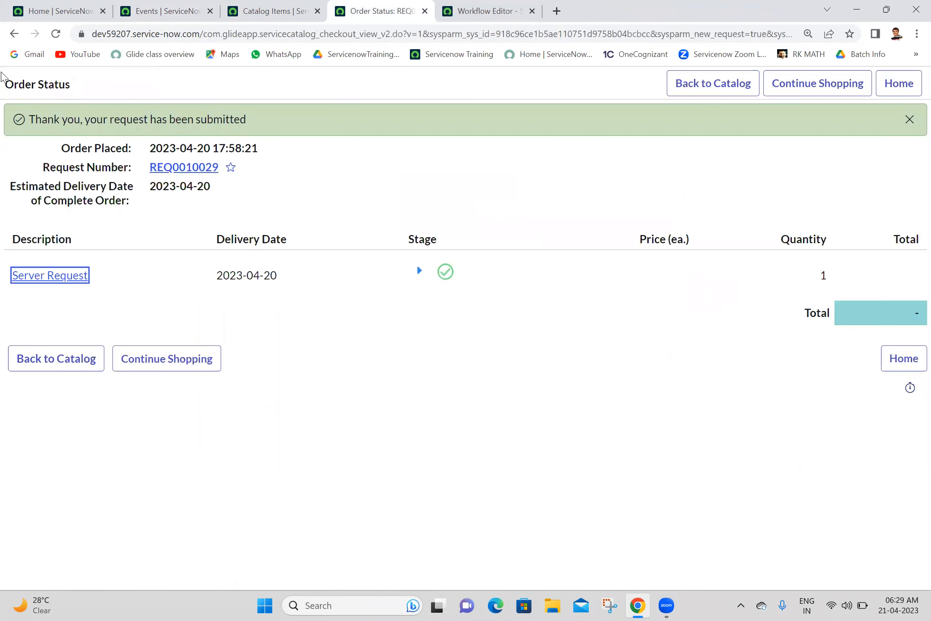
pyautogui.click(11, 37)
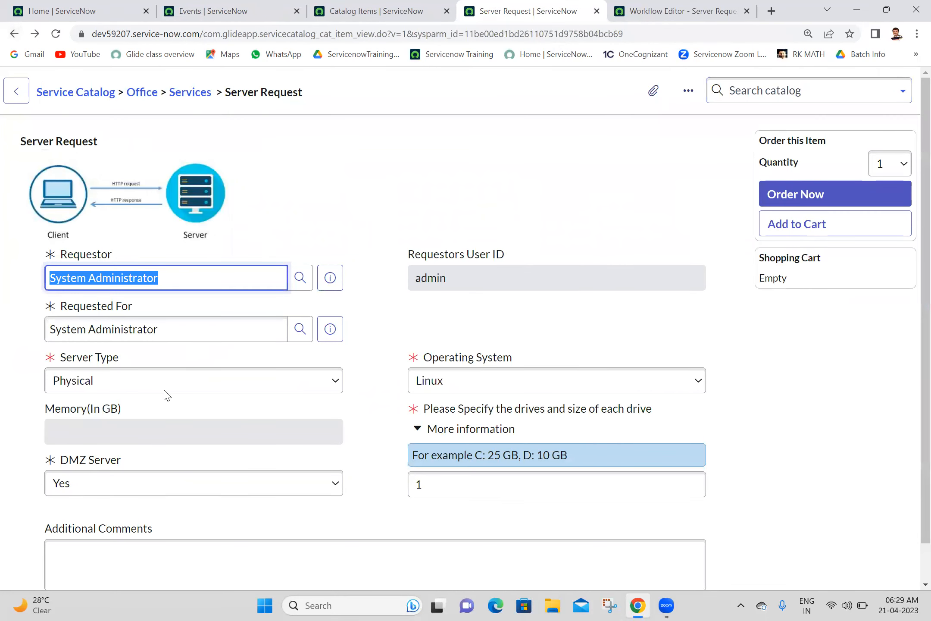
# Step: Pick Server Type Virtual and Linux, then reload the order form to start over
pyautogui.click(185, 380)
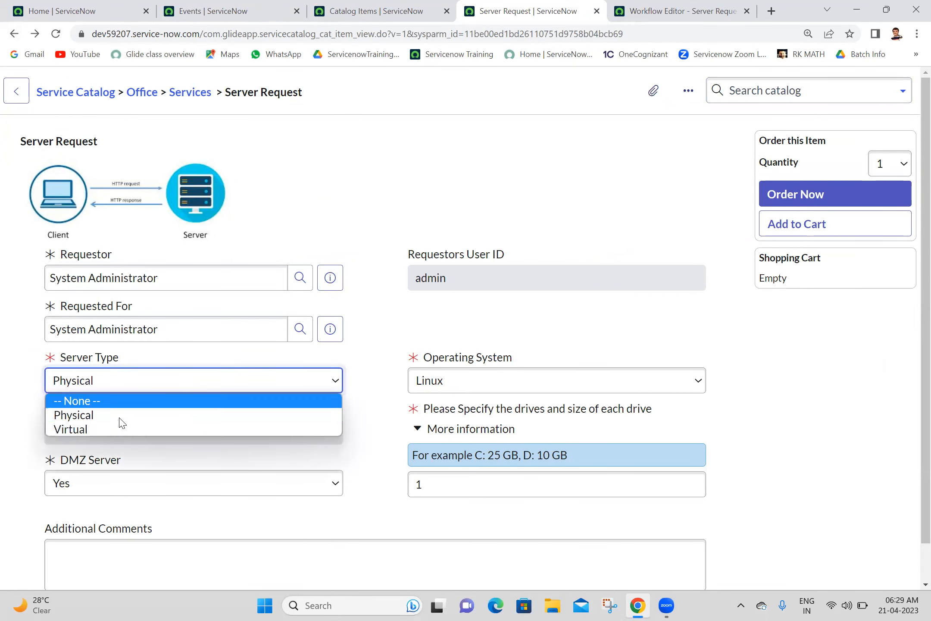
pyautogui.click(116, 429)
pyautogui.click(470, 388)
pyautogui.click(472, 389)
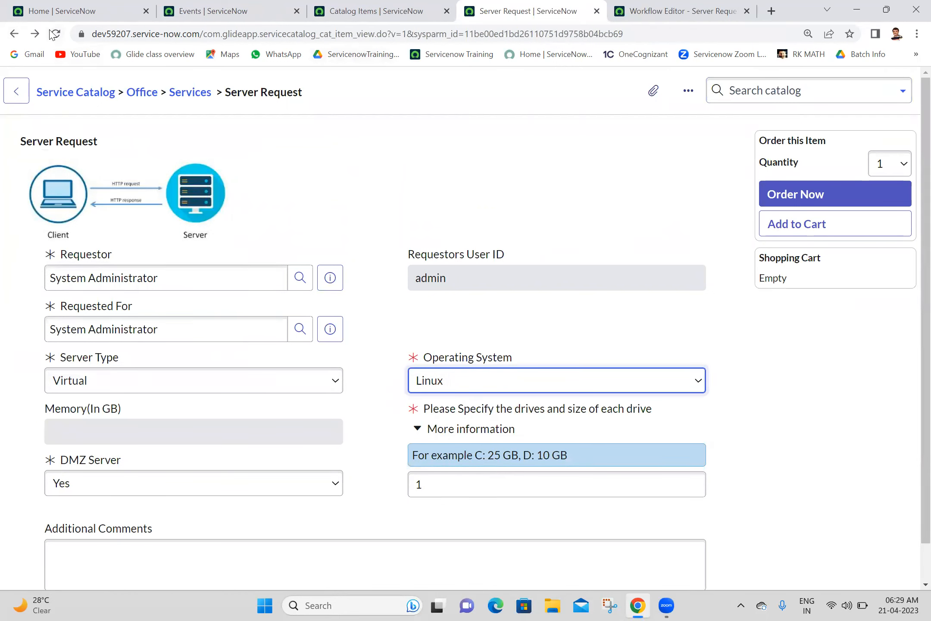
pyautogui.click(54, 34)
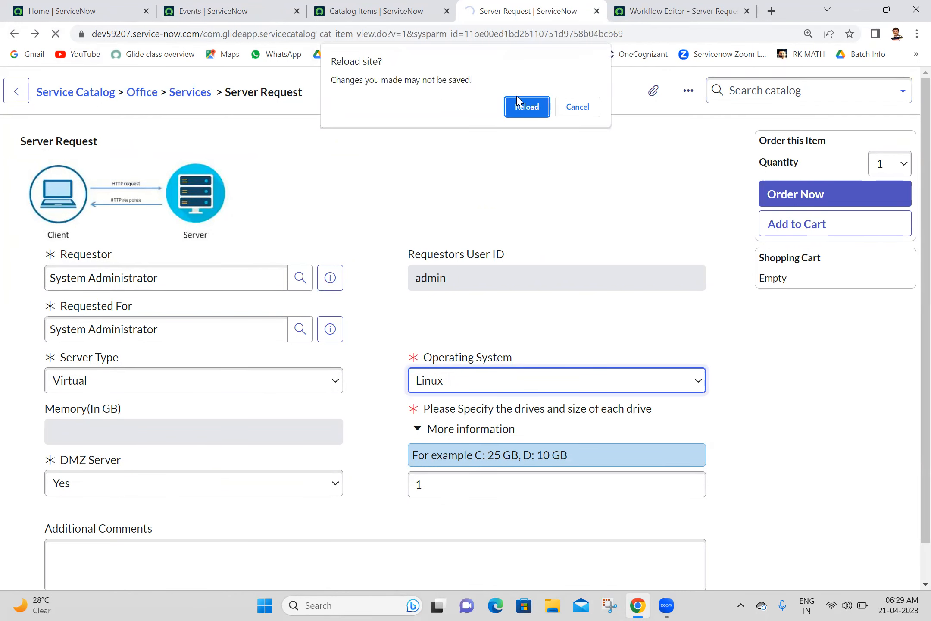
pyautogui.click(517, 110)
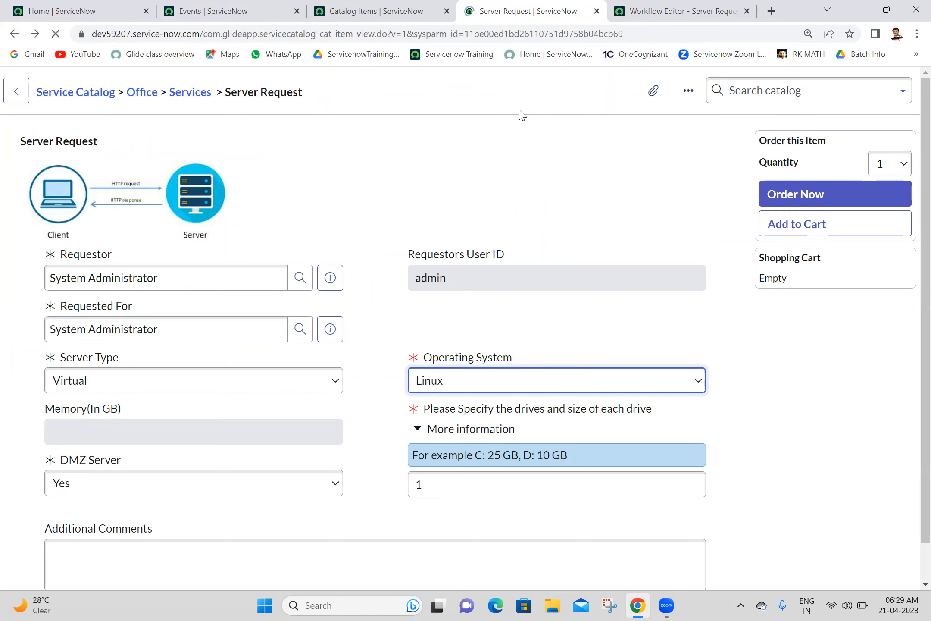
# Step: Order the Server Request as Virtual, Linux, drive size 1, and open the ordered item
pyautogui.click(213, 389)
pyautogui.click(116, 425)
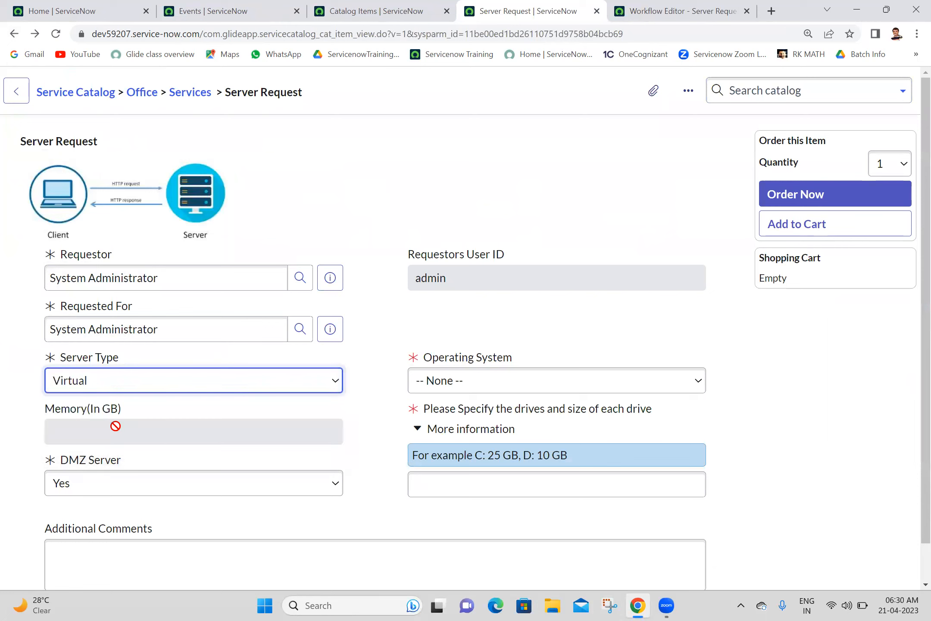
pyautogui.click(453, 478)
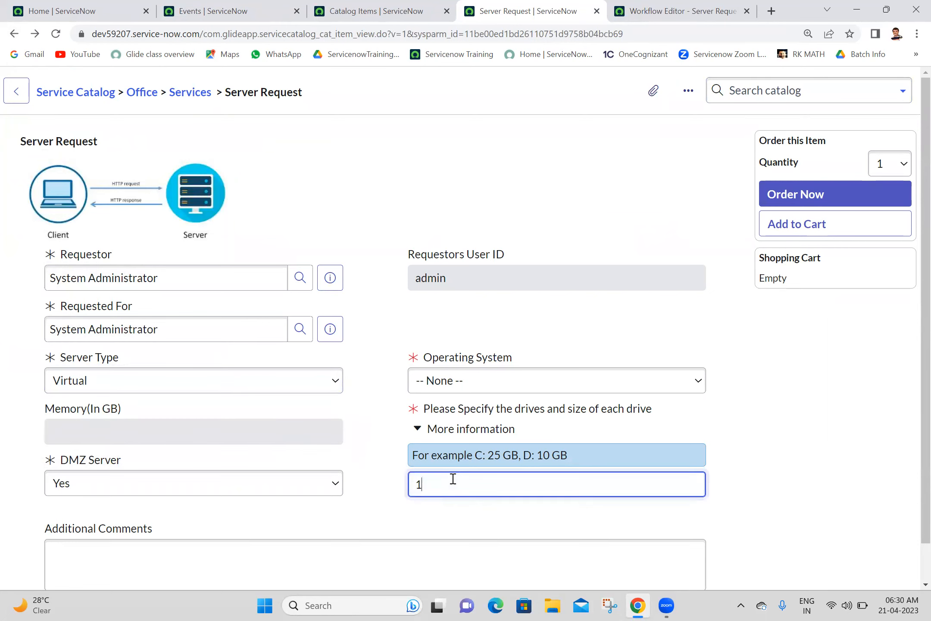
pyautogui.click(474, 381)
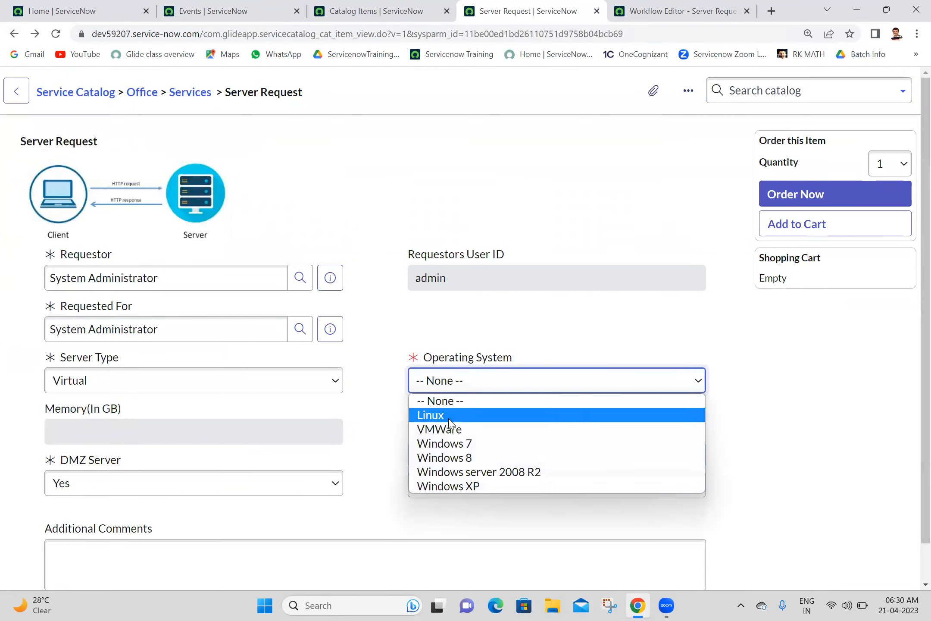
pyautogui.click(443, 425)
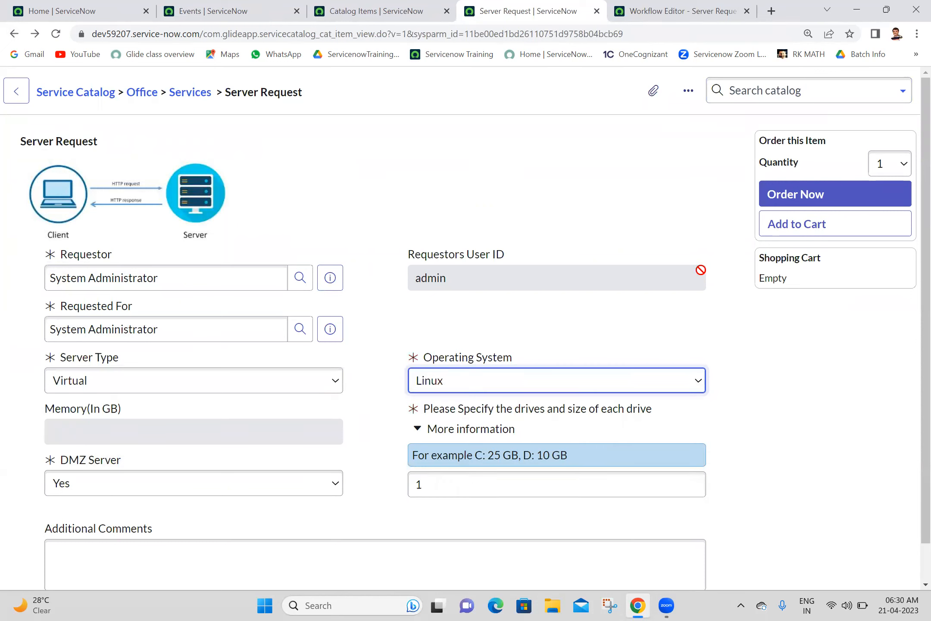
pyautogui.click(846, 201)
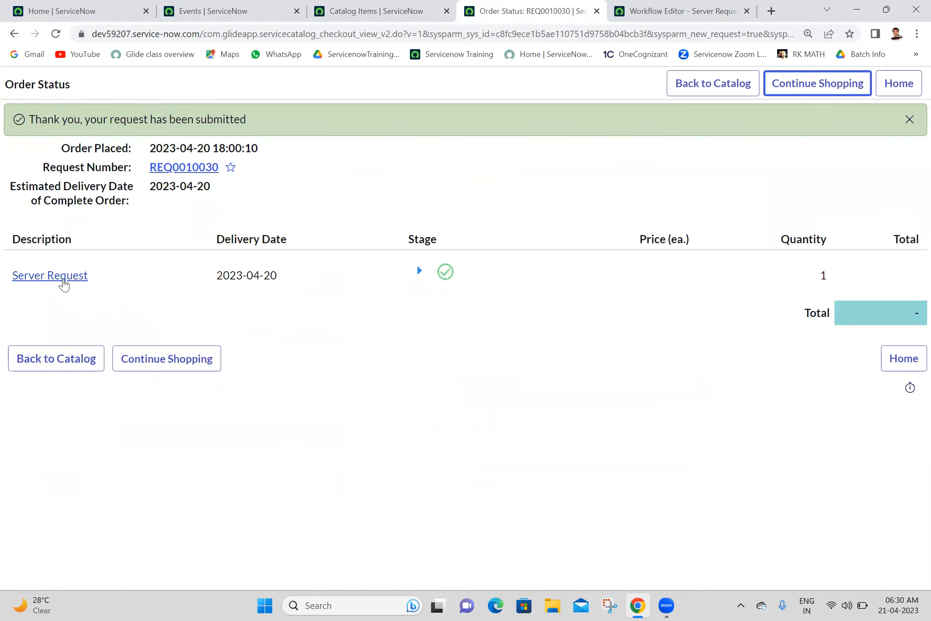
pyautogui.click(61, 278)
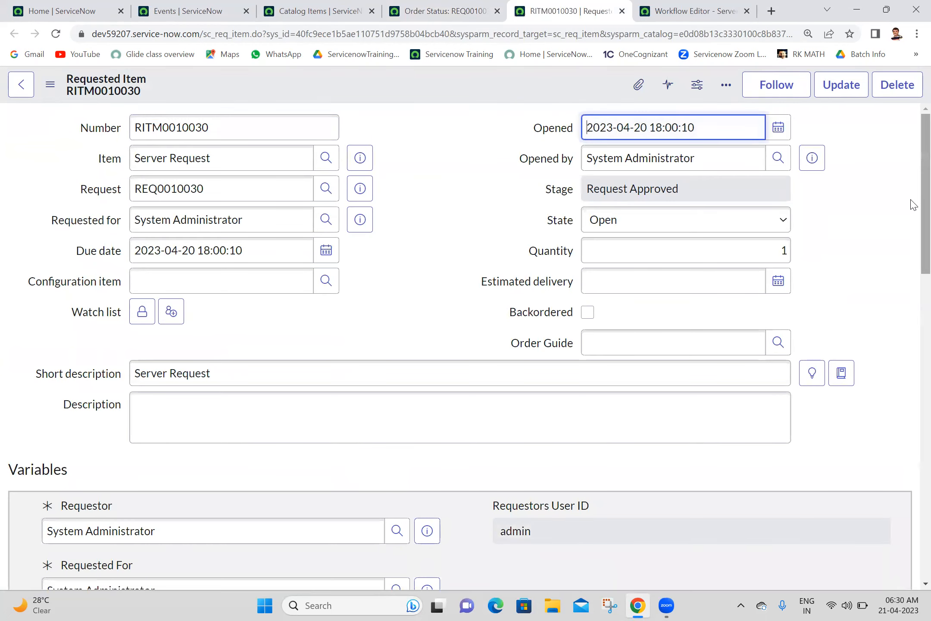
# Step: View the new request's workflow progress up to the running Timer, then return to the Workflow Editor
pyautogui.scroll(-15, 910, 203)
pyautogui.scroll(-5, 913, 453)
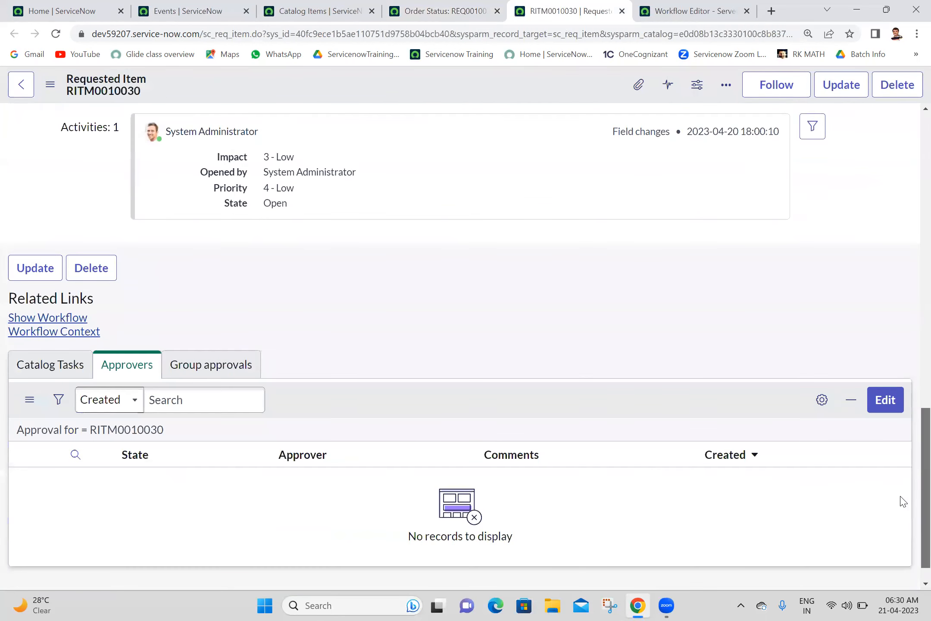
pyautogui.click(64, 319)
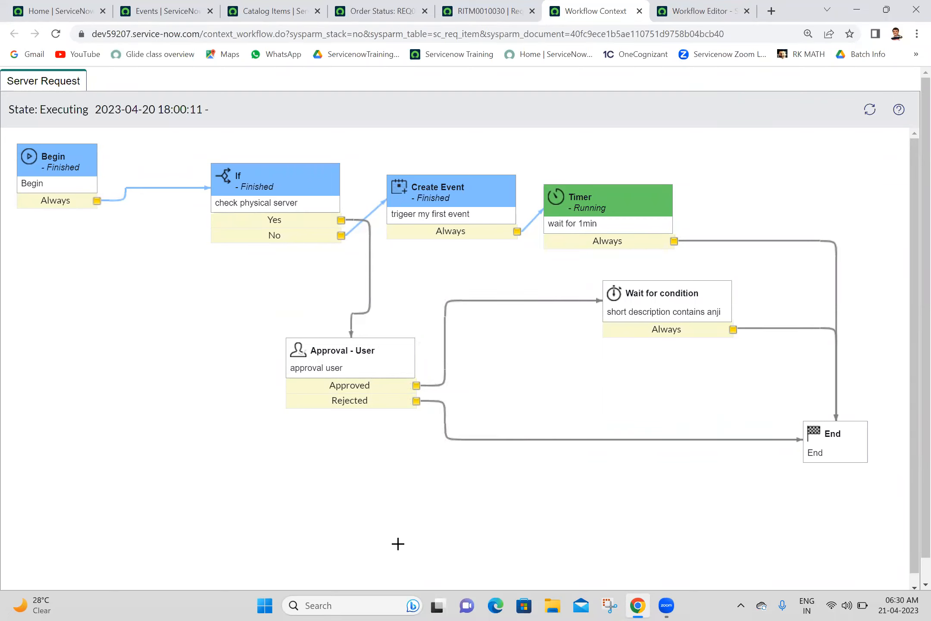
pyautogui.click(639, 11)
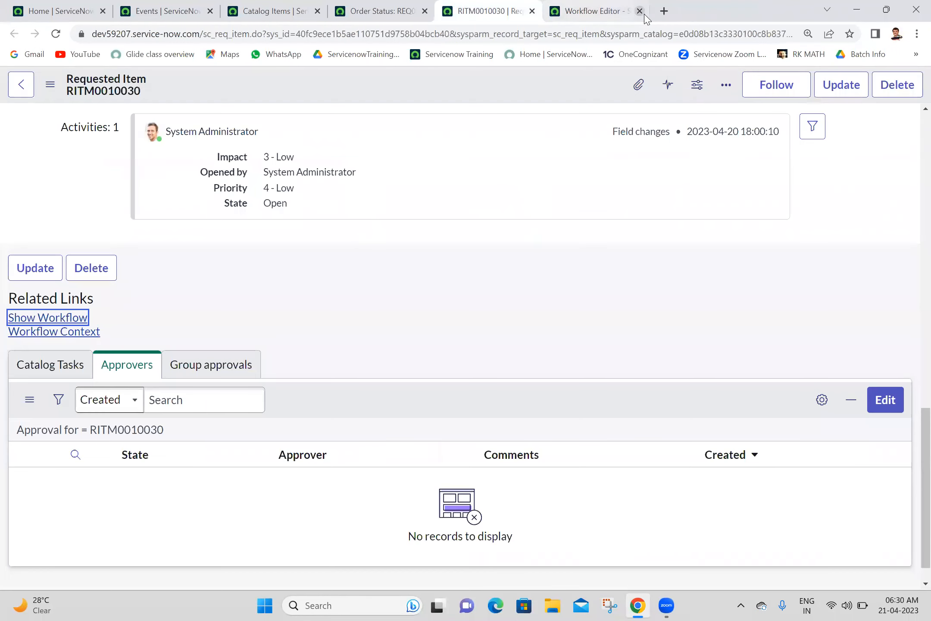
pyautogui.click(578, 5)
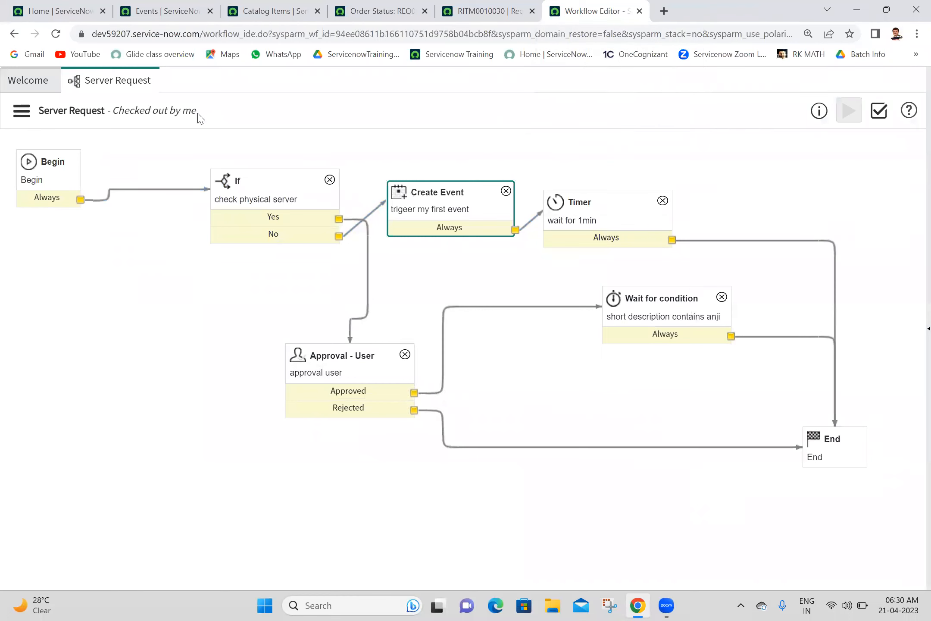
# Step: In check physical server, drop the Server Type condition and write current.variables.server_type="Physical" in the script
pyautogui.doubleClick(285, 200)
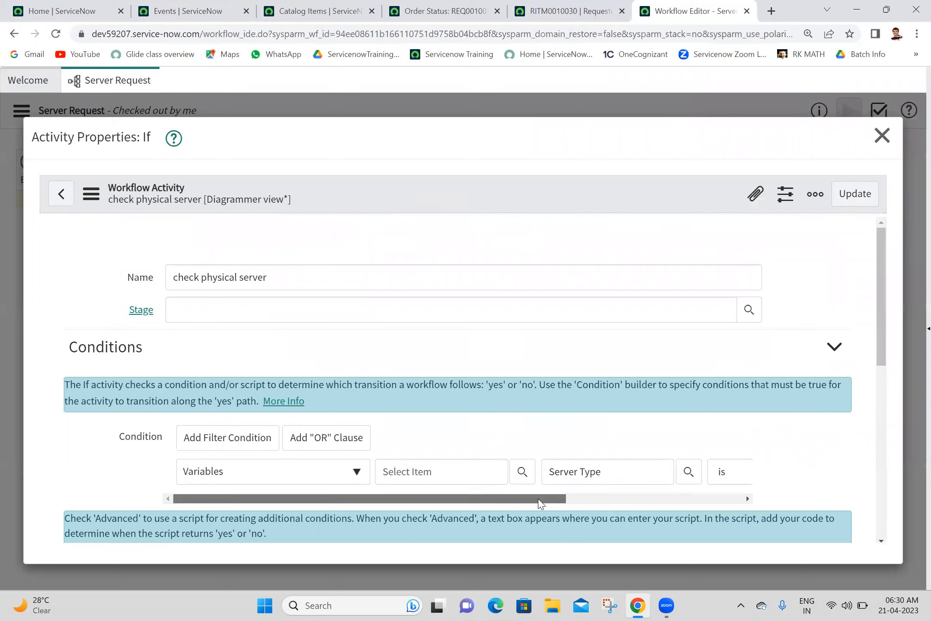
pyautogui.moveTo(539, 503); pyautogui.dragTo(439, 505)
pyautogui.moveTo(535, 501); pyautogui.dragTo(833, 486)
pyautogui.click(735, 471)
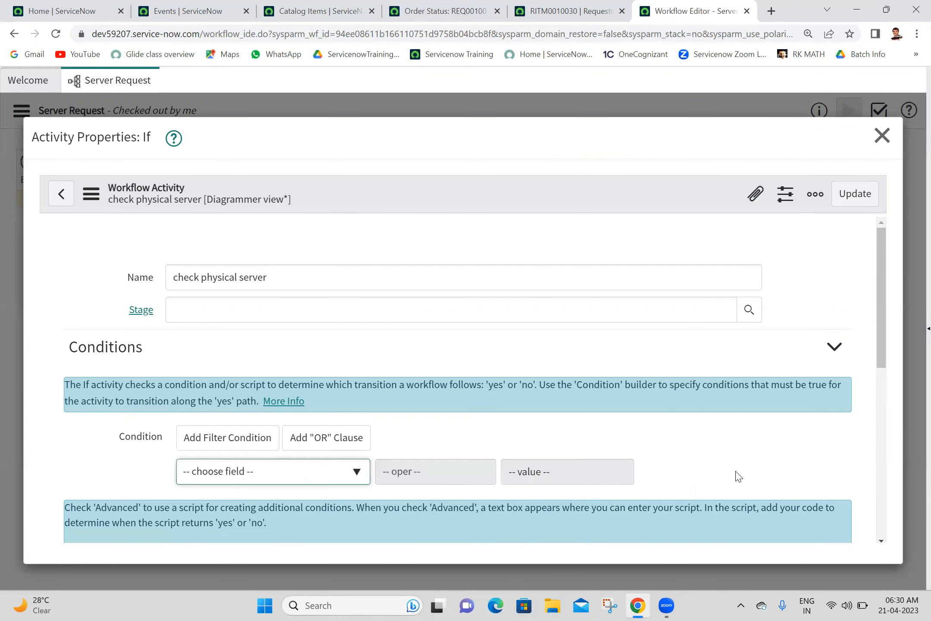
pyautogui.moveTo(884, 343); pyautogui.dragTo(849, 478)
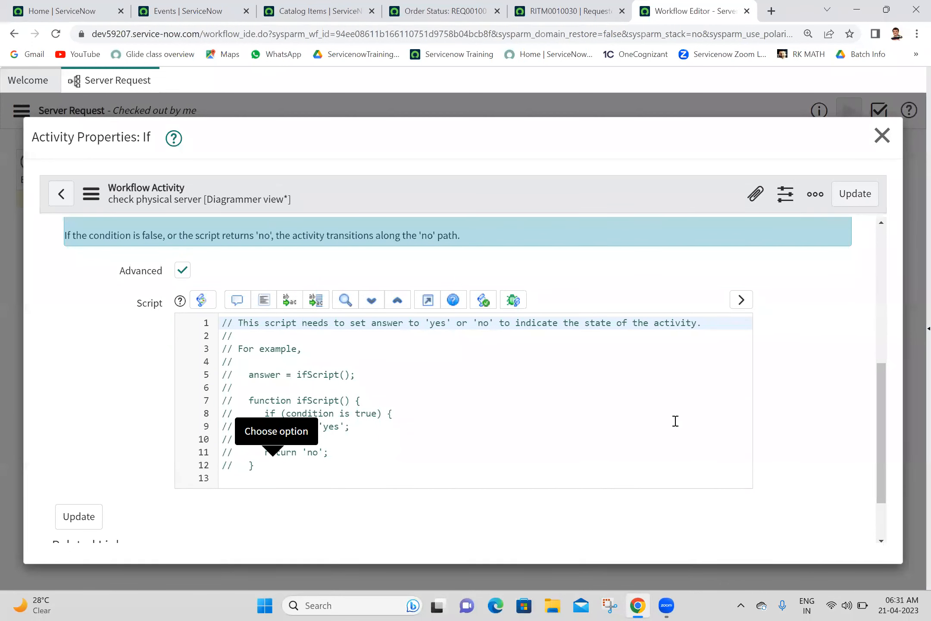
pyautogui.click(375, 415)
pyautogui.press('BackSpace')
pyautogui.press('BackSpace')
pyautogui.press('BackSpace')
pyautogui.press('BackSpace')
pyautogui.press('BackSpace')
pyautogui.press('BackSpace')
pyautogui.press('BackSpace')
pyautogui.press('BackSpace')
pyautogui.press('BackSpace')
pyautogui.press('BackSpace')
pyautogui.press('BackSpace')
pyautogui.press('BackSpace')
pyautogui.press('BackSpace')
pyautogui.press('BackSpace')
pyautogui.press('BackSpace')
pyautogui.press('BackSpace')
pyautogui.press('BackSpace')
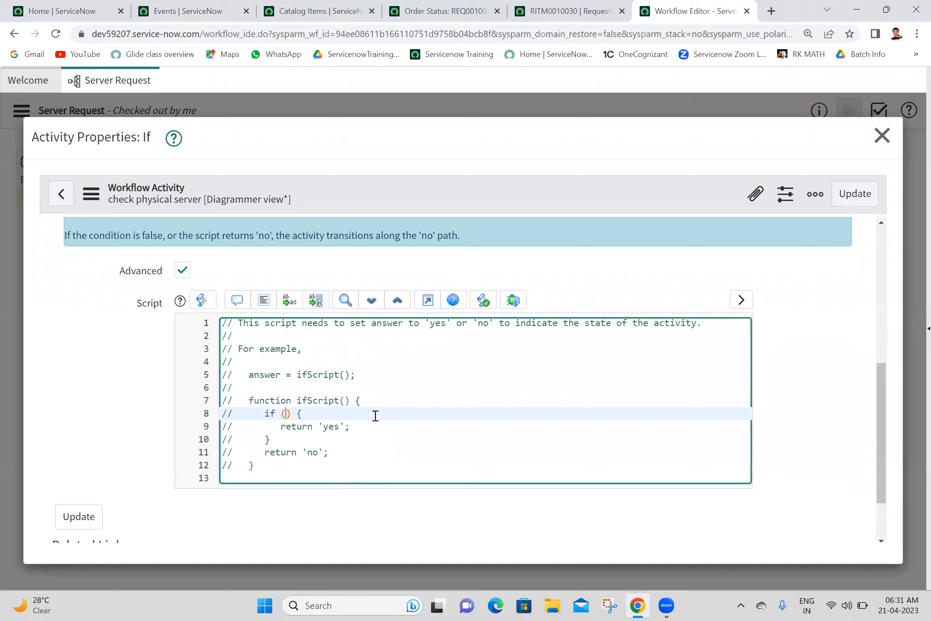
pyautogui.write('current.variables.server_type=')
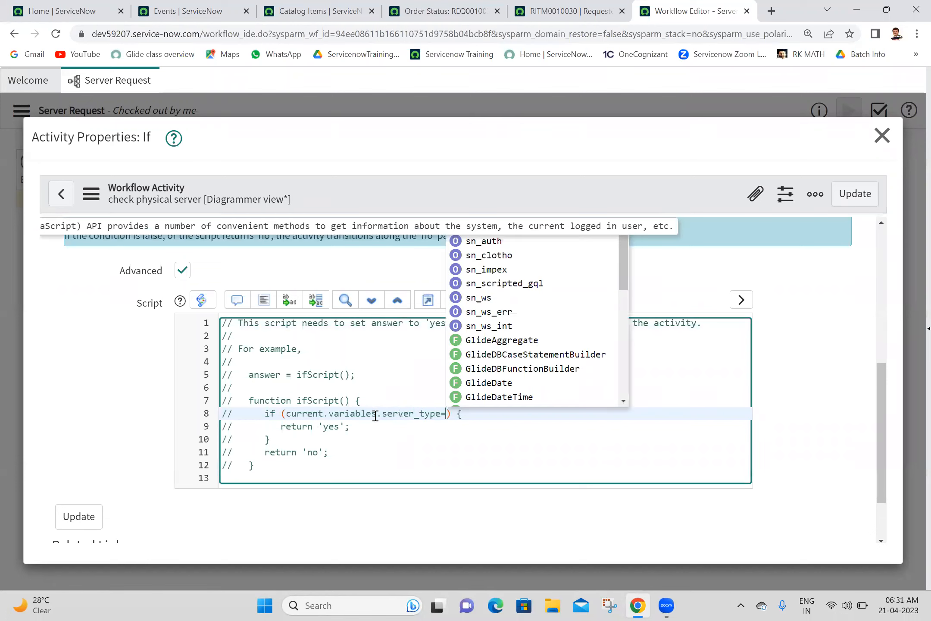
pyautogui.write('"Physical')
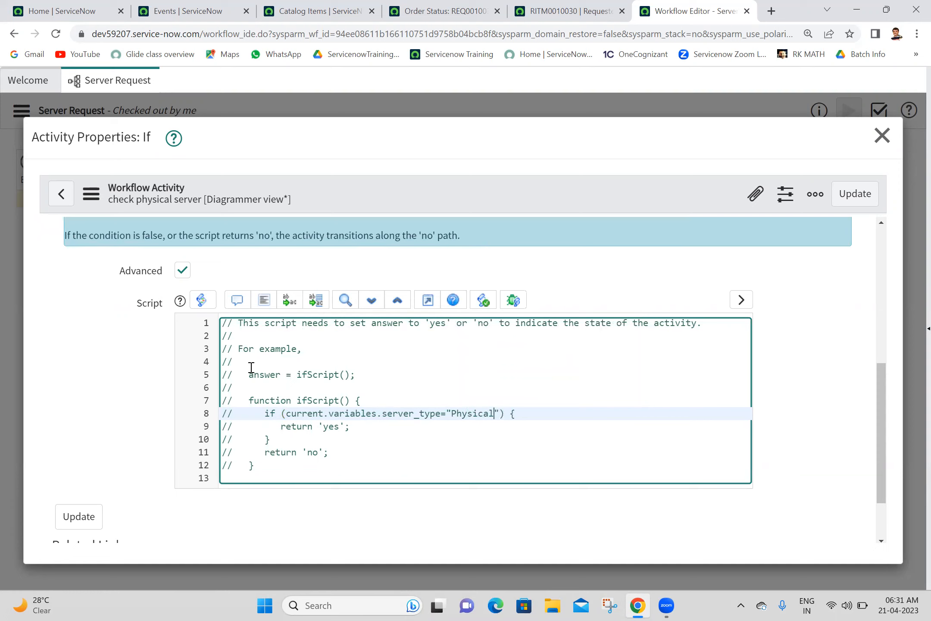
# Step: Uncomment script lines 5 through 12 so the ifScript() function returns yes or no
pyautogui.click(235, 376)
pyautogui.press('BackSpace')
pyautogui.press('BackSpace')
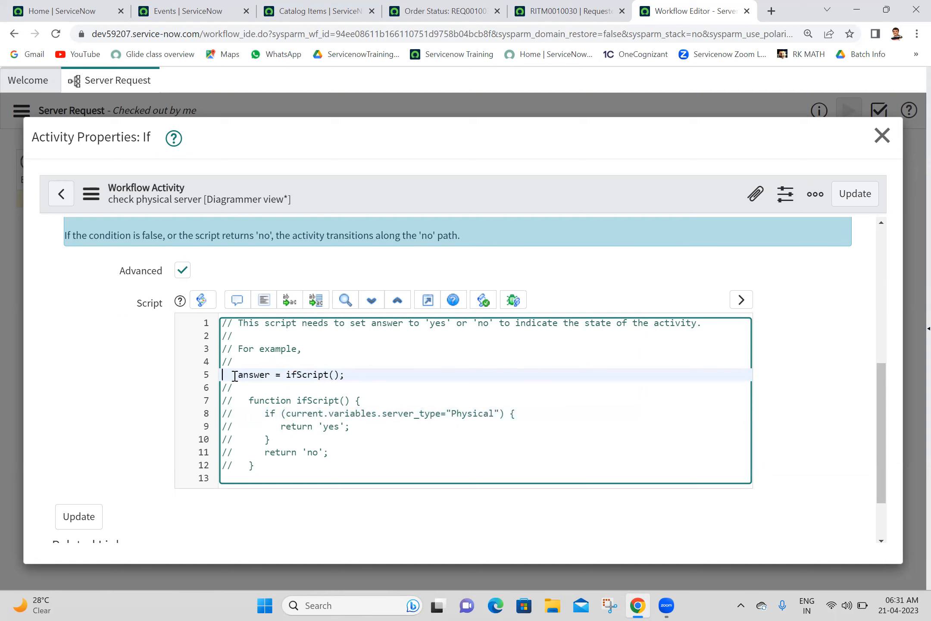
pyautogui.click(238, 401)
pyautogui.press('BackSpace')
pyautogui.press('BackSpace')
pyautogui.press('BackSpace')
pyautogui.write('\\')
pyautogui.press('BackSpace')
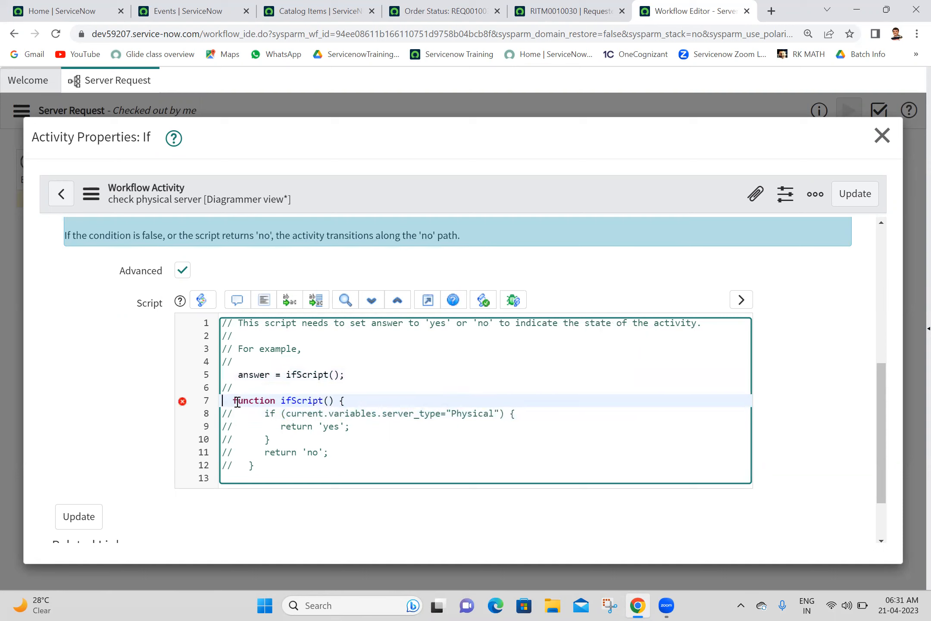
pyautogui.click(235, 414)
pyautogui.press('BackSpace')
pyautogui.press('BackSpace')
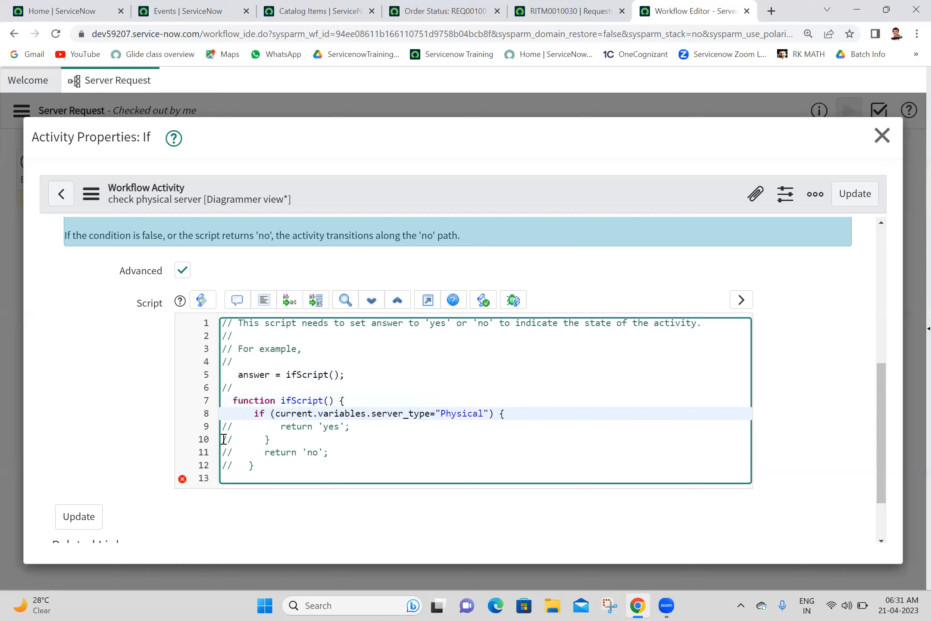
pyautogui.click(233, 426)
pyautogui.press('BackSpace')
pyautogui.press('BackSpace')
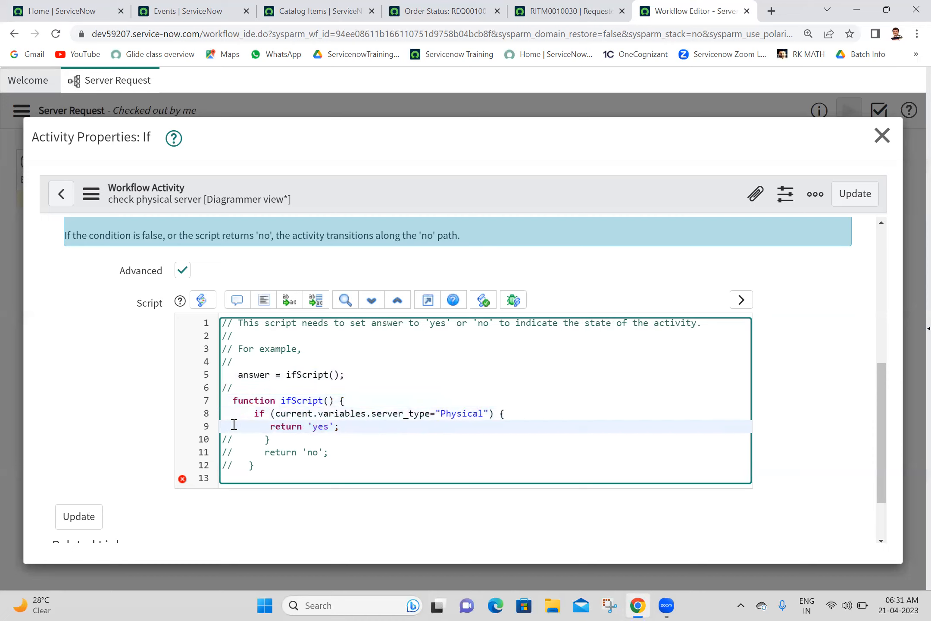
pyautogui.click(238, 438)
pyautogui.press('BackSpace')
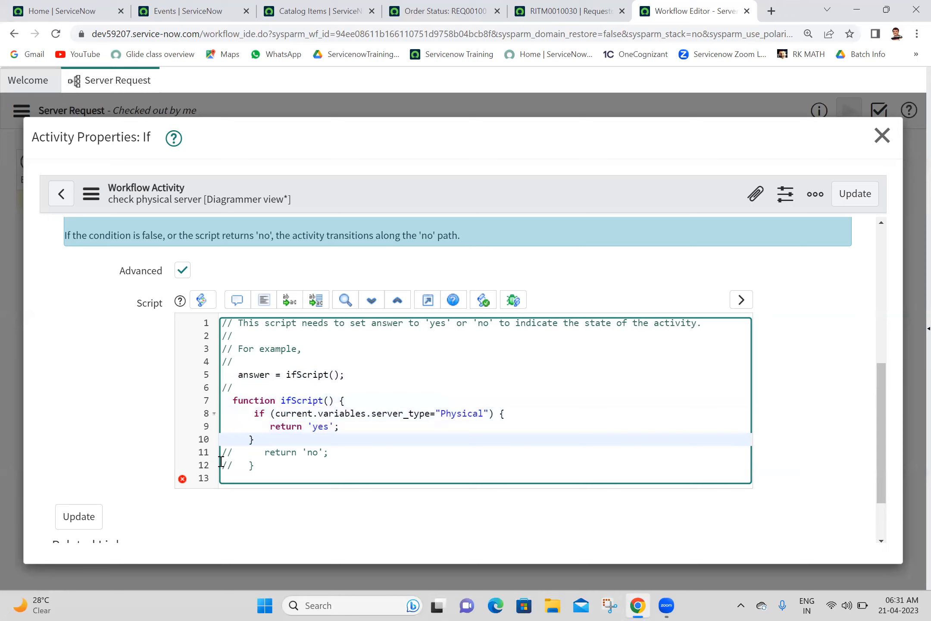
pyautogui.click(234, 452)
pyautogui.press('BackSpace')
pyautogui.press('BackSpace')
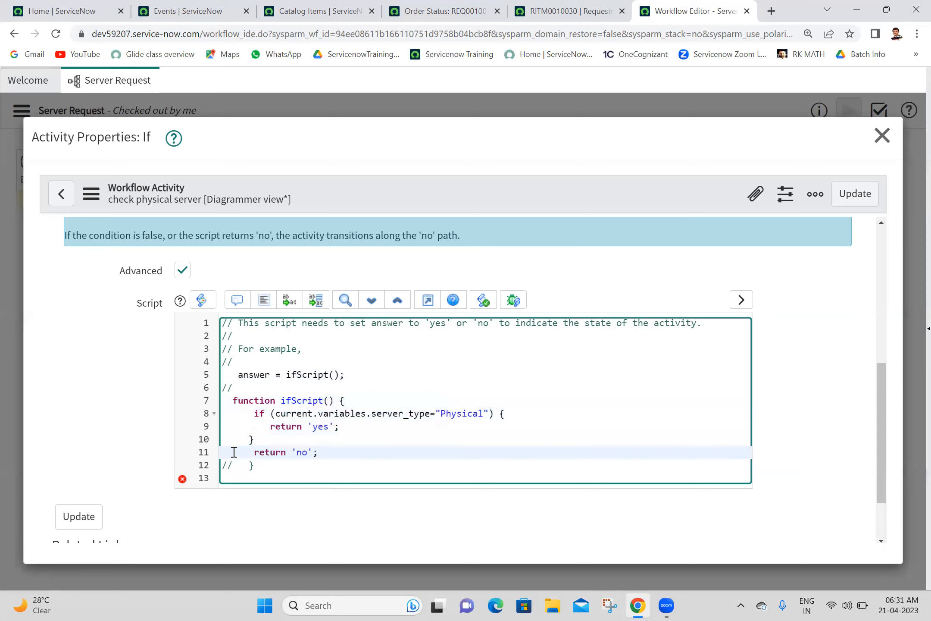
pyautogui.click(235, 469)
pyautogui.press('BackSpace')
pyautogui.press('BackSpace')
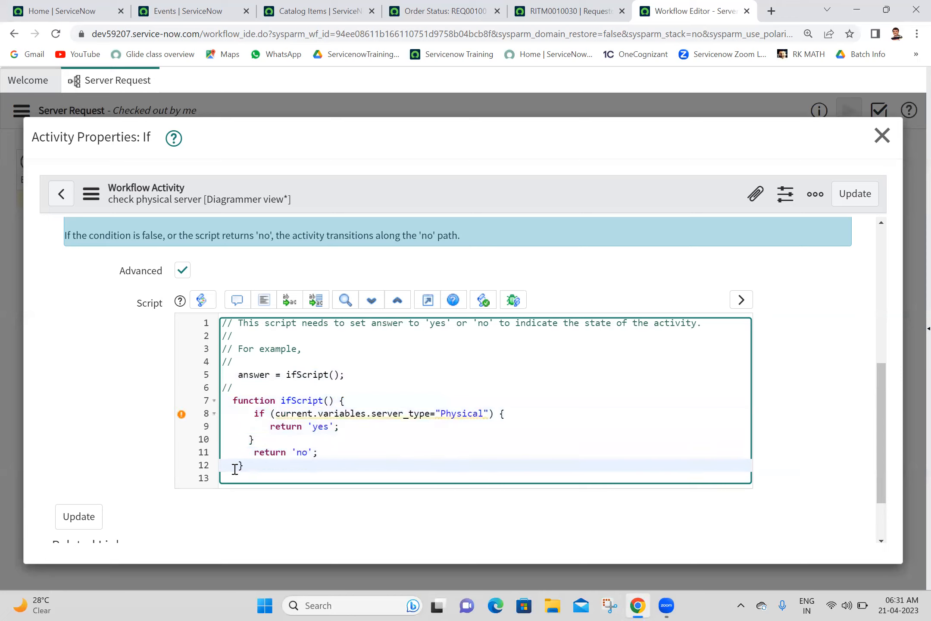
# Step: Format the script, change = to == in the condition, and update the activity
pyautogui.click(264, 299)
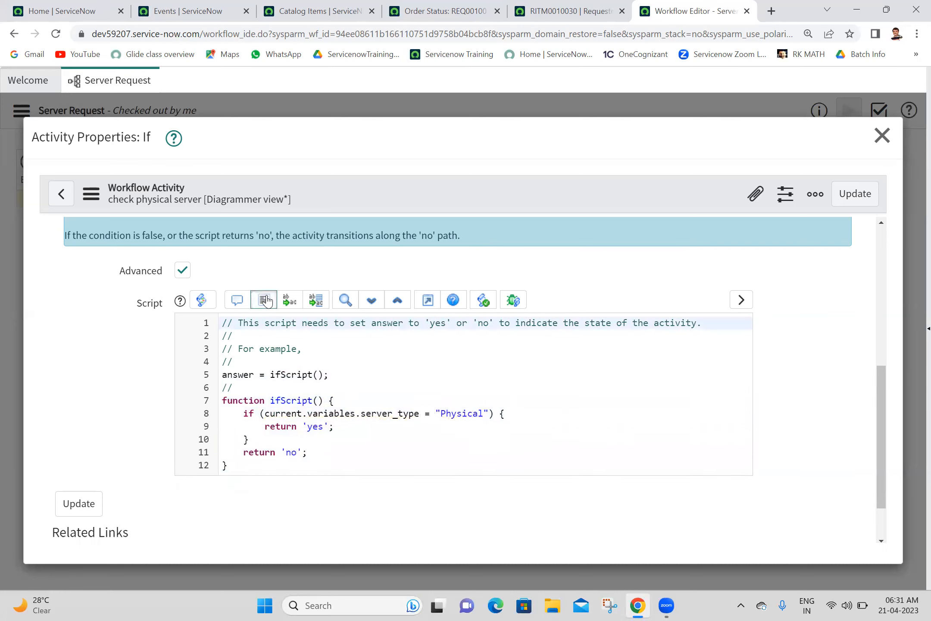
pyautogui.moveTo(344, 413)
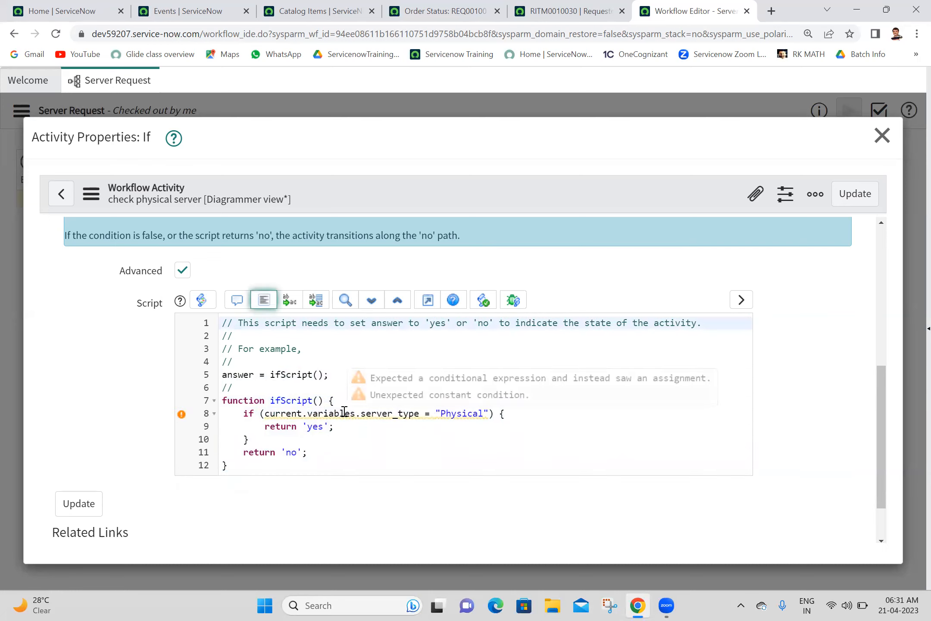
pyautogui.click(430, 413)
pyautogui.write('=')
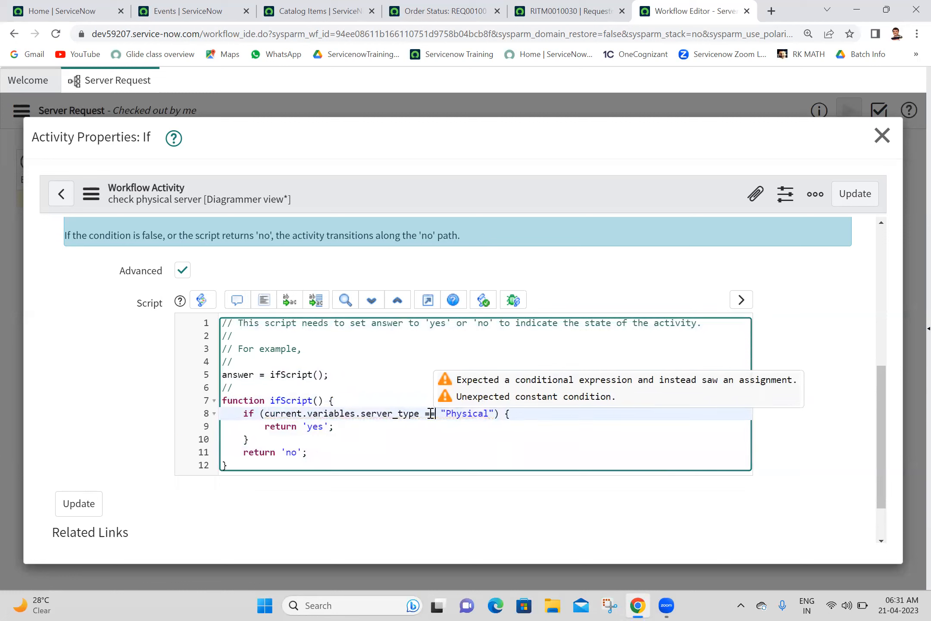
pyautogui.click(263, 301)
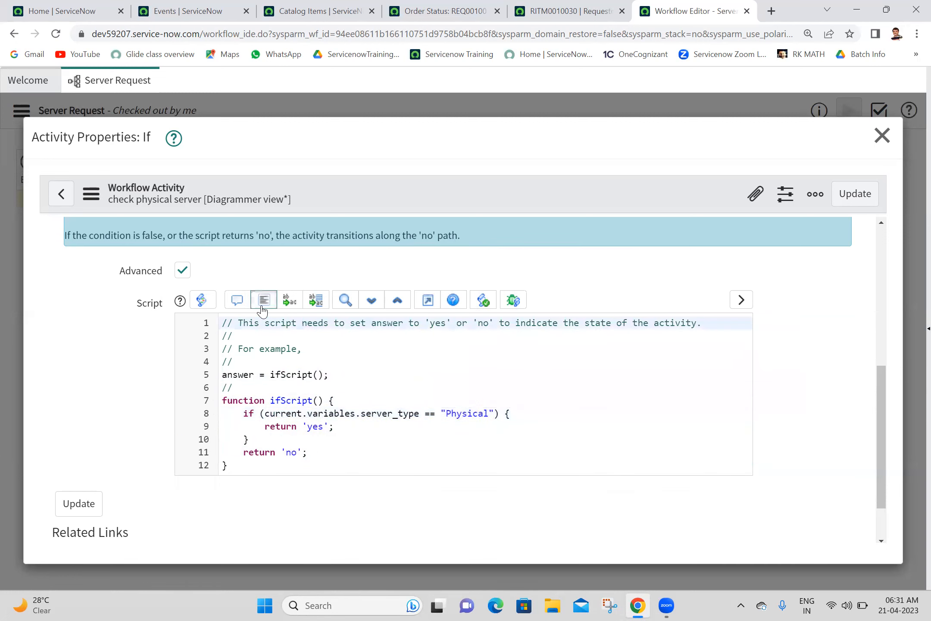
pyautogui.click(844, 210)
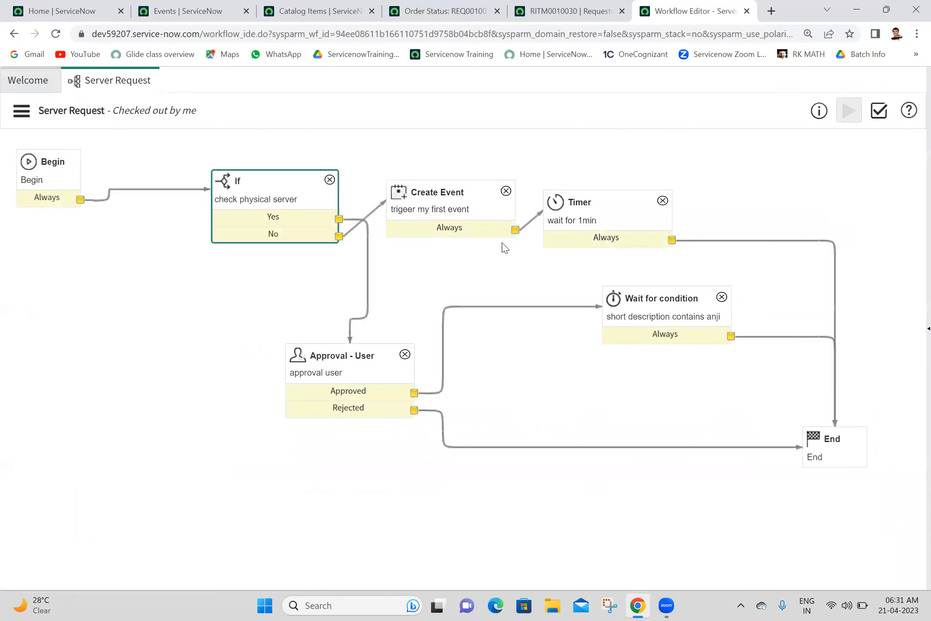
# Step: Delete both If transitions, then wire Yes to Create Event and No to Approval - User
pyautogui.click(365, 225)
pyautogui.press('Delete')
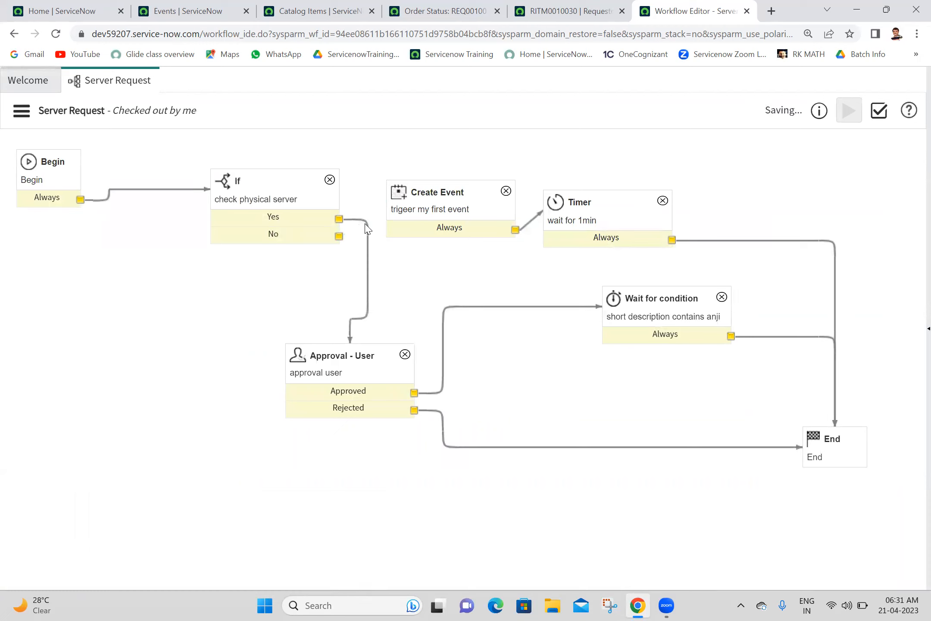
pyautogui.click(365, 224)
pyautogui.press('Delete')
pyautogui.moveTo(339, 219); pyautogui.dragTo(427, 201)
pyautogui.moveTo(339, 236); pyautogui.dragTo(368, 363)
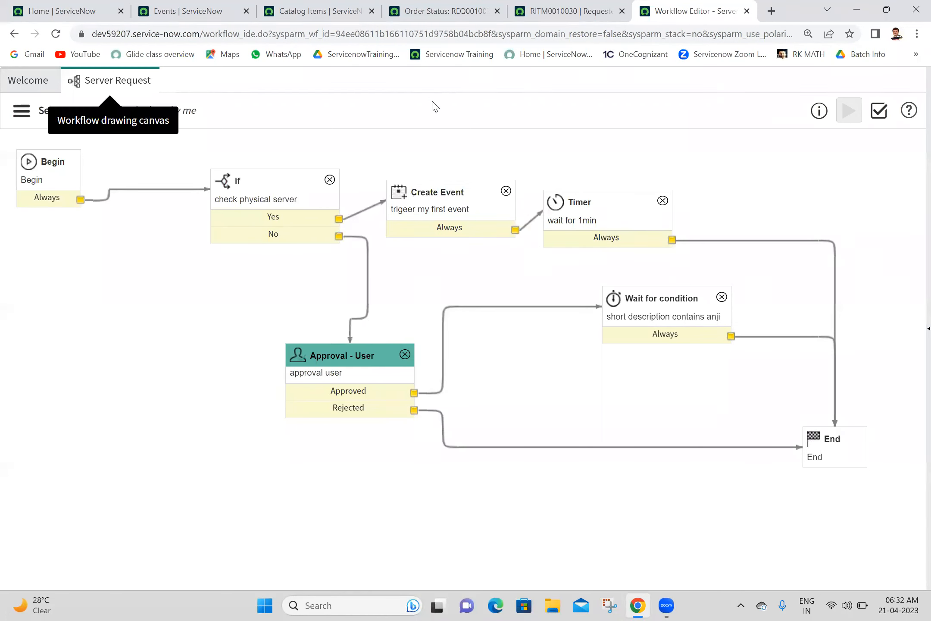
pyautogui.click(613, 10)
# Step: Close the old requested item and return to the Server Request order form
pyautogui.click(622, 12)
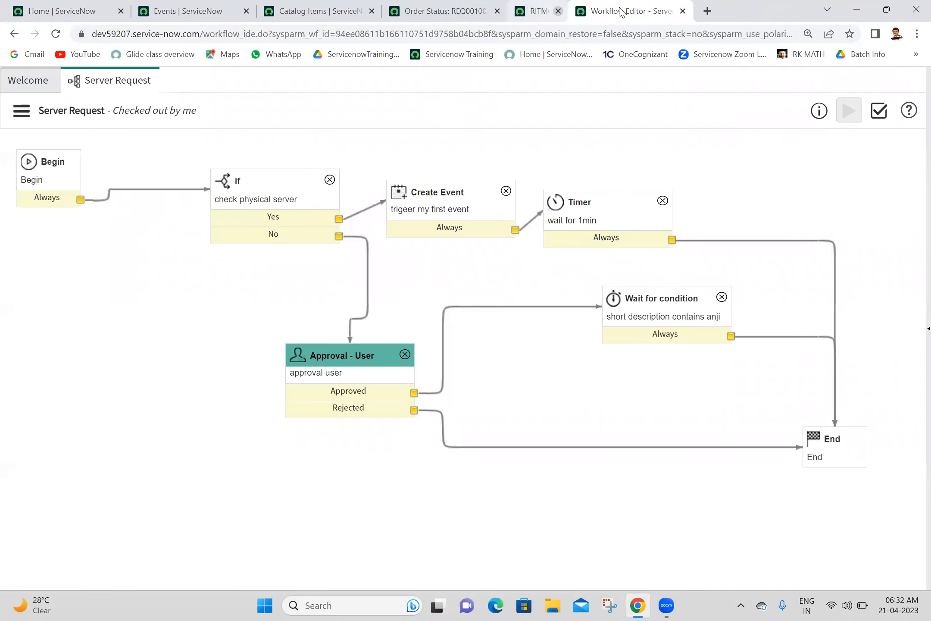
pyautogui.click(435, 11)
pyautogui.click(14, 34)
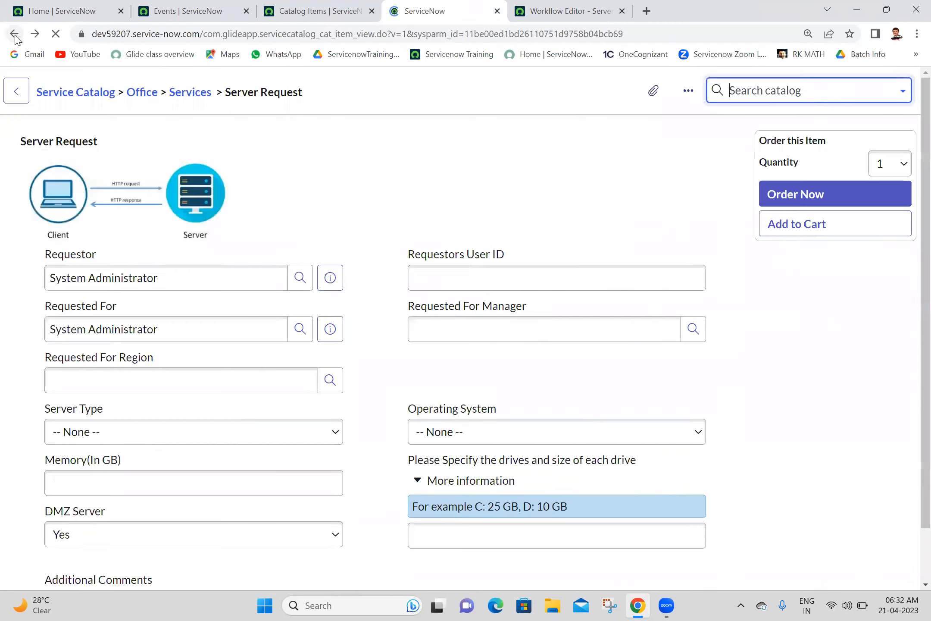
pyautogui.click(56, 34)
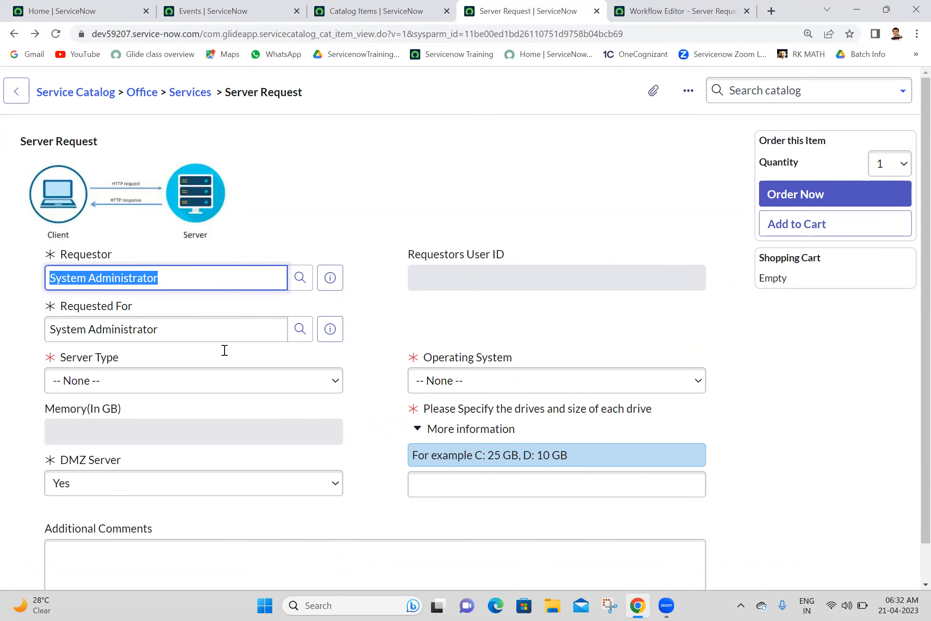
# Step: Order the Server Request with Server Type Physical, Operating System Linux and drives 1
pyautogui.click(197, 392)
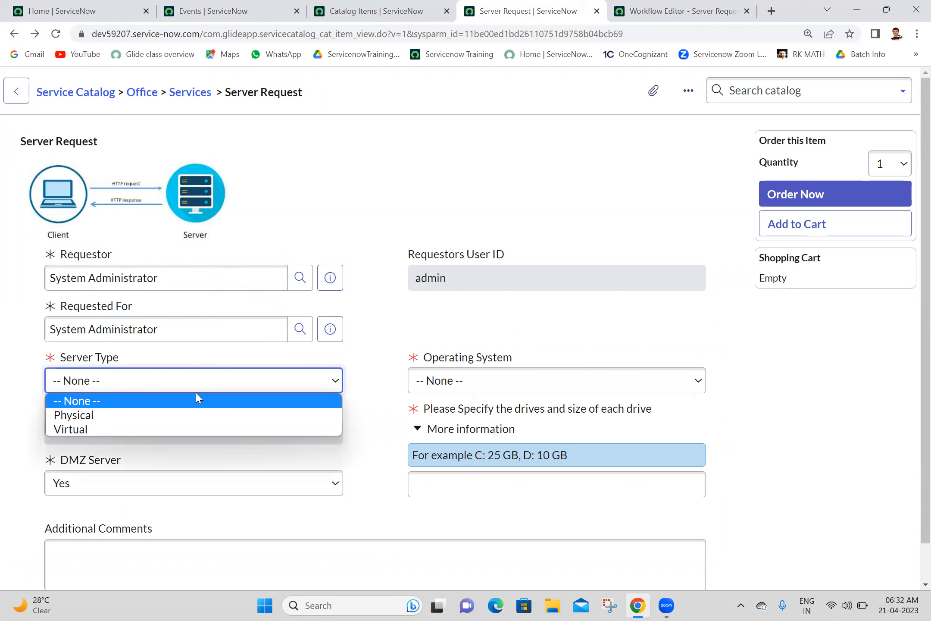
pyautogui.click(168, 419)
pyautogui.click(505, 387)
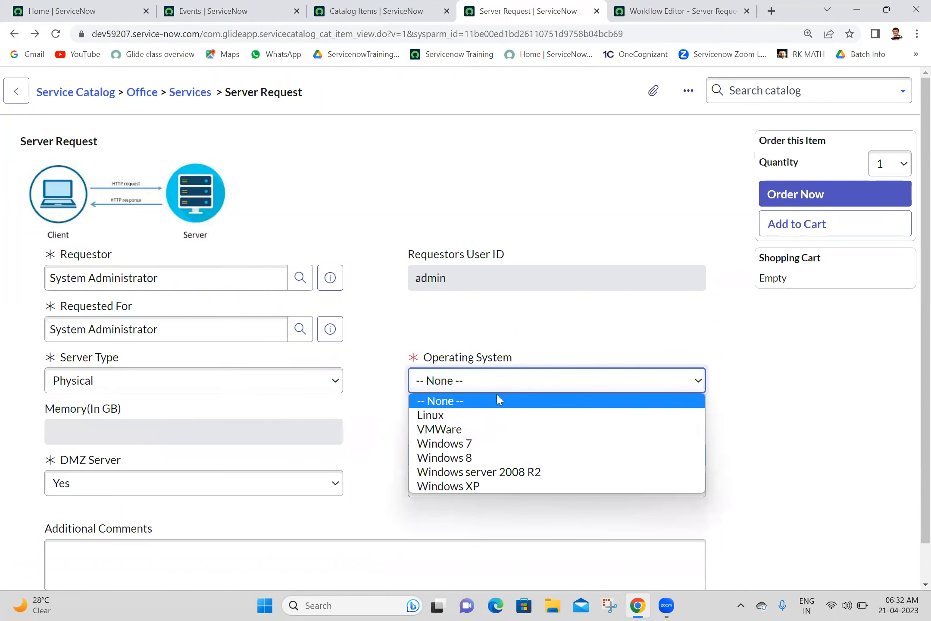
pyautogui.click(443, 416)
pyautogui.click(456, 477)
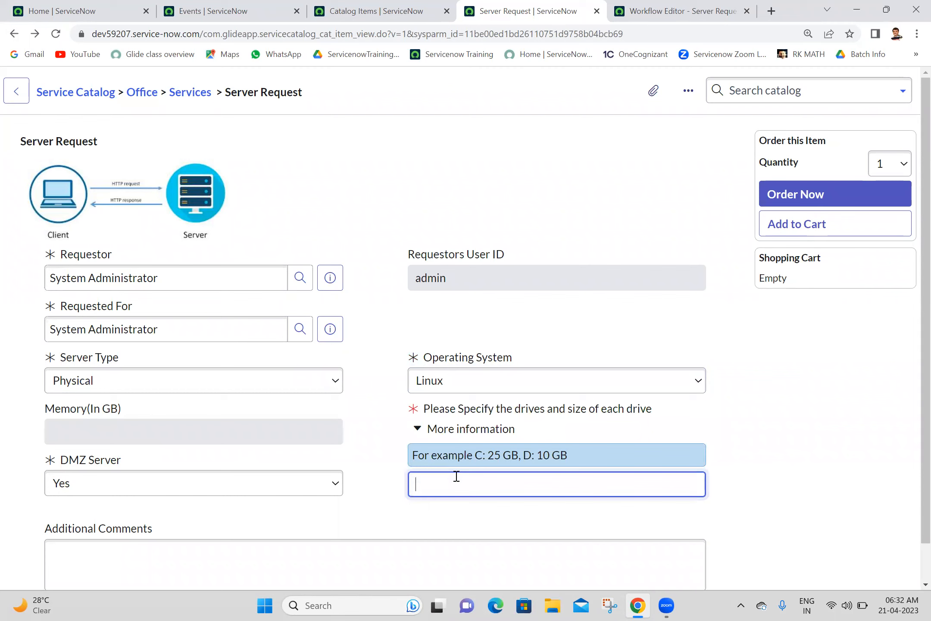
pyautogui.write('1')
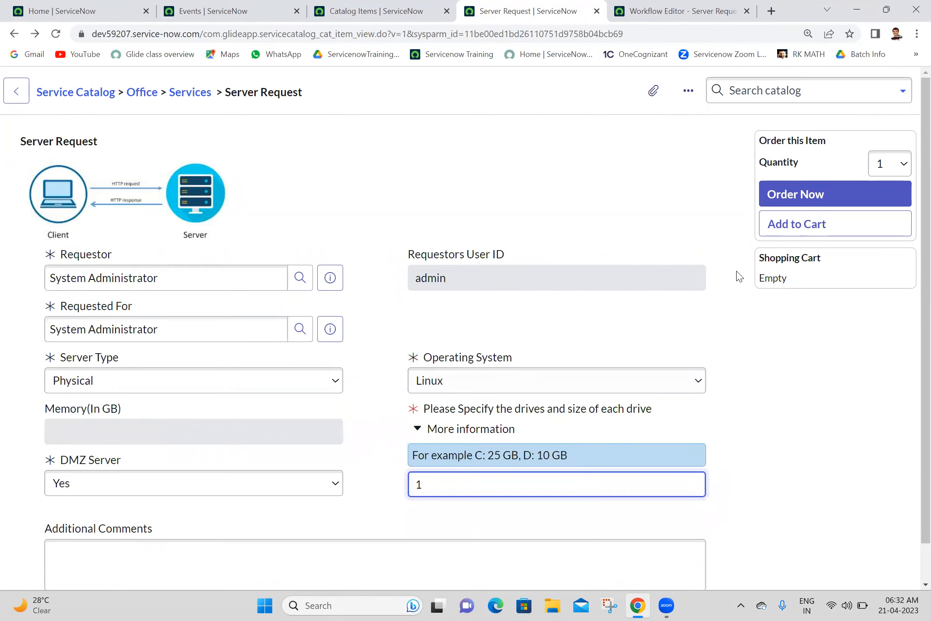
pyautogui.click(793, 203)
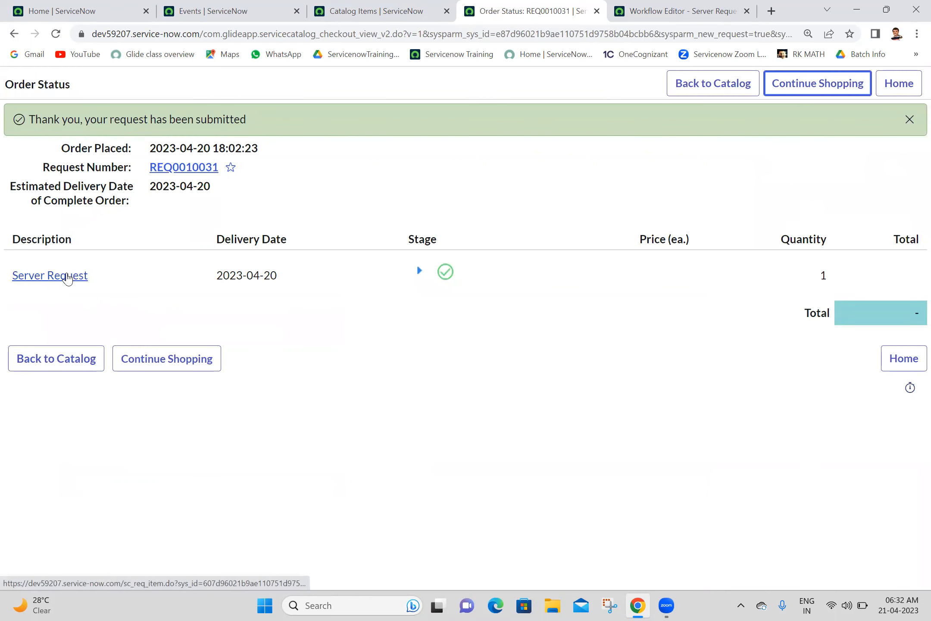
# Step: Open the new item's workflow, confirm it ran the Yes branch through Create Event, and return to the editor
pyautogui.middleClick(68, 275)
pyautogui.click(541, 6)
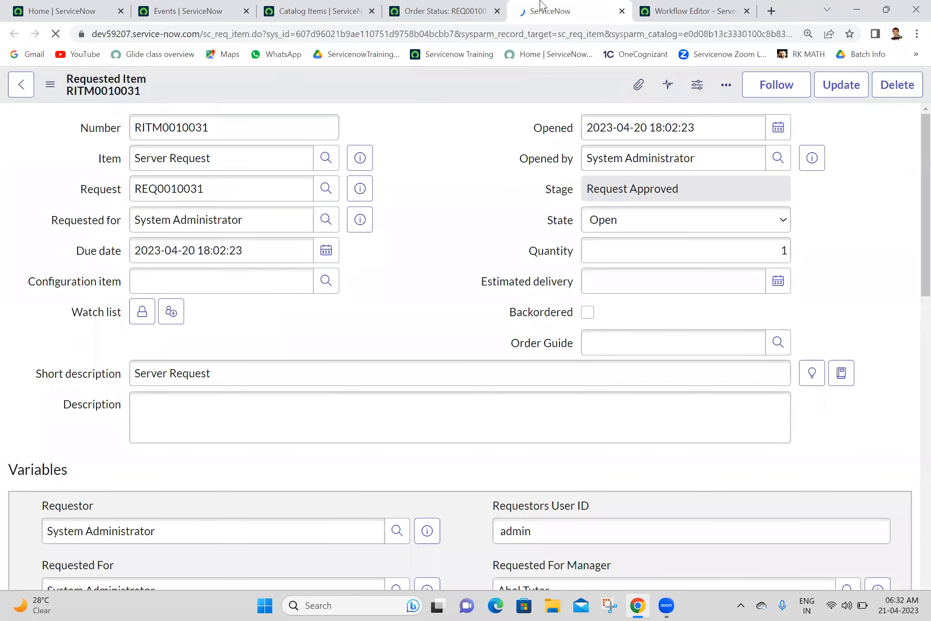
pyautogui.scroll(-7, 912, 341)
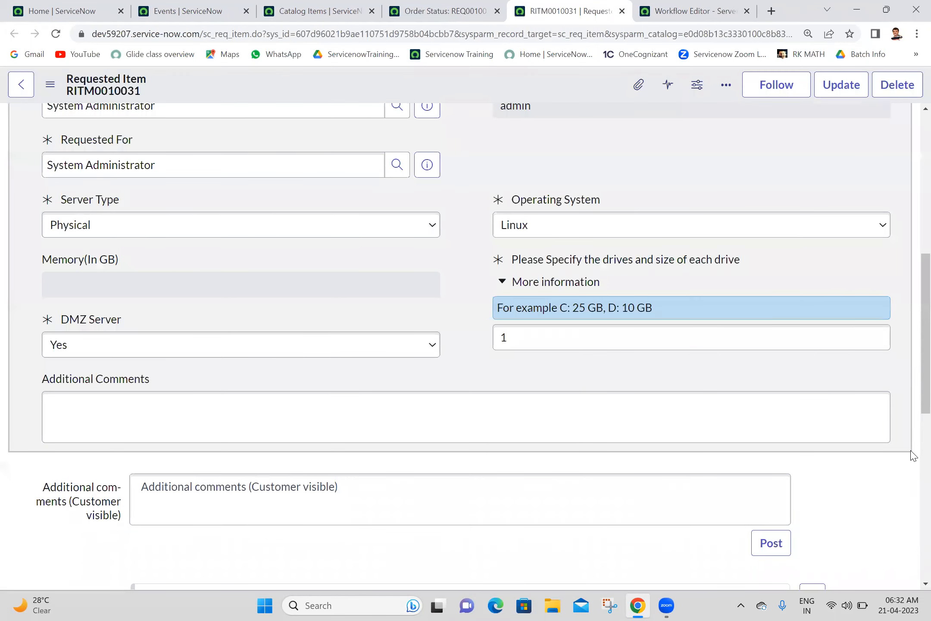
pyautogui.scroll(-7, 910, 472)
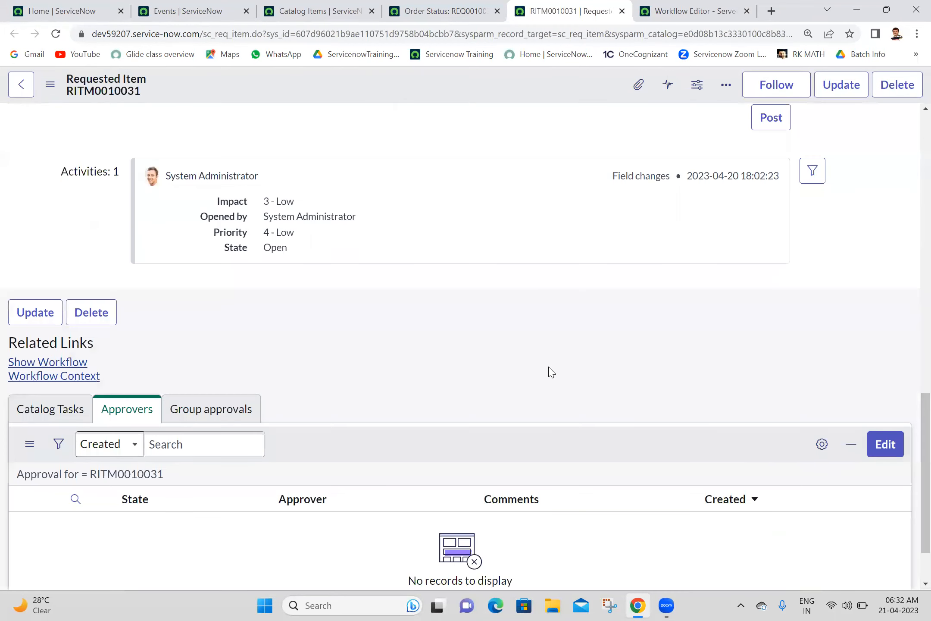
pyautogui.middleClick(48, 362)
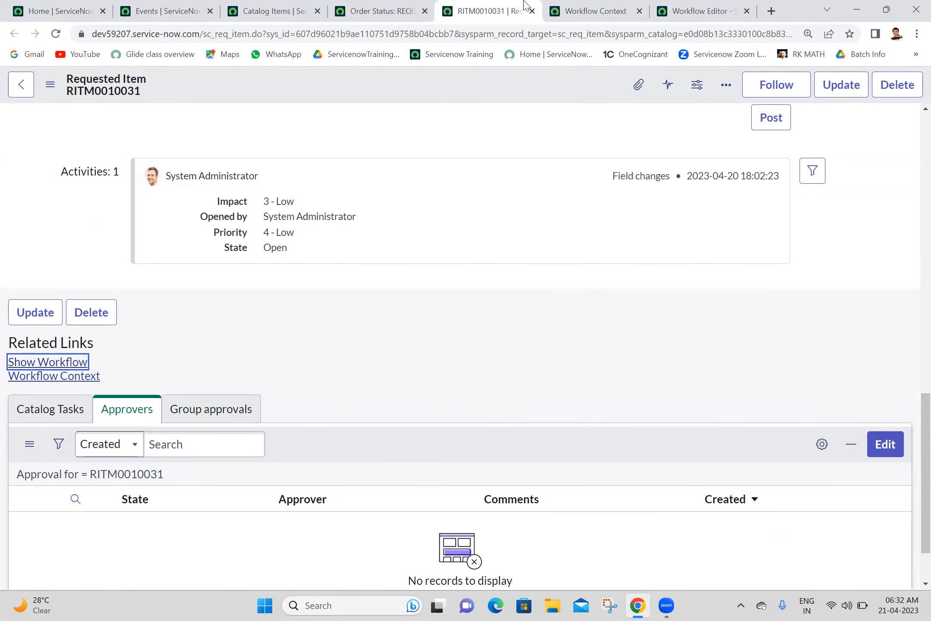
pyautogui.click(597, 10)
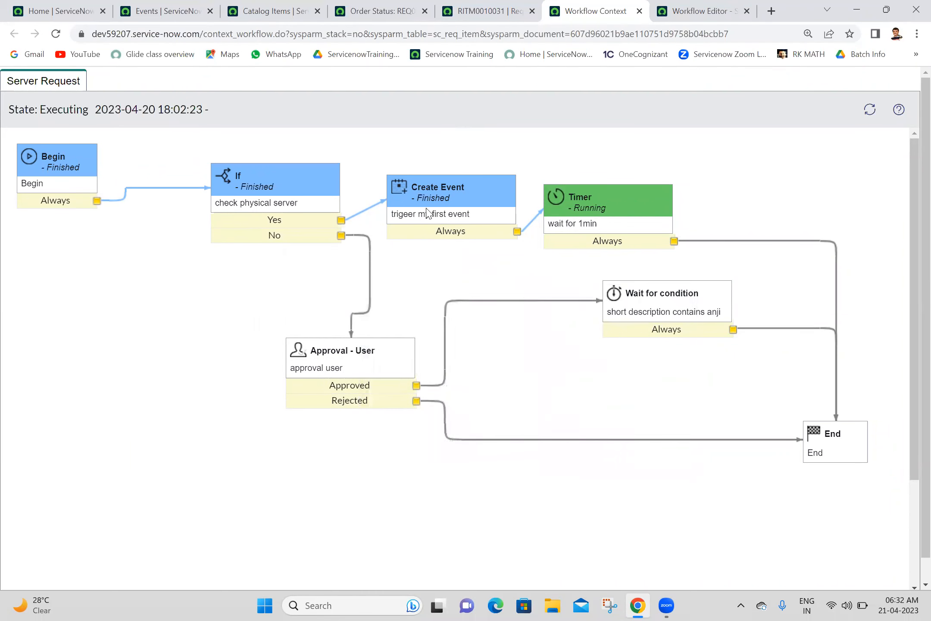
pyautogui.moveTo(278, 196)
pyautogui.click(703, 7)
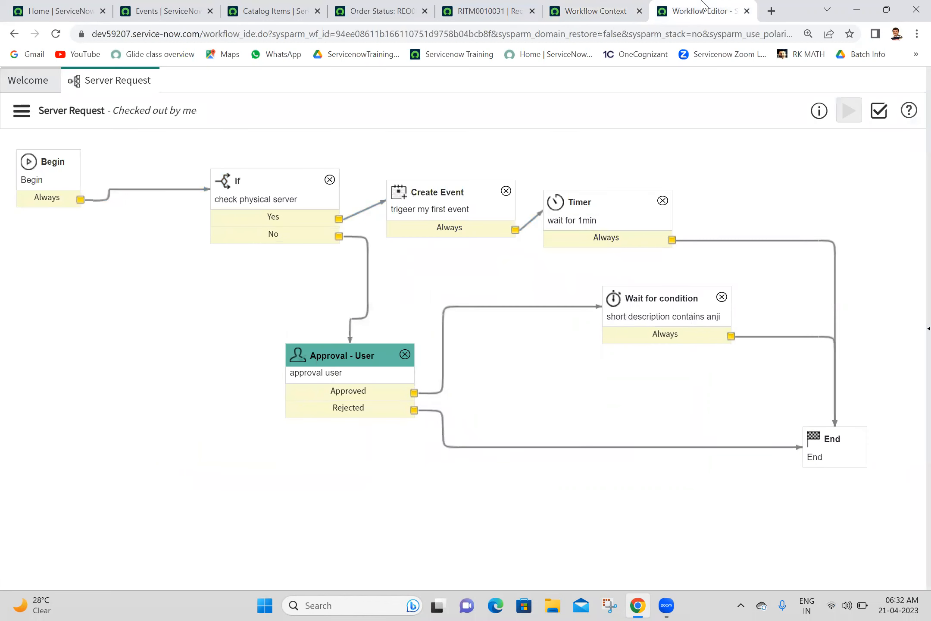
# Step: Copy the ifScript() function from check physical server's script, then show the desktop
pyautogui.click(272, 189)
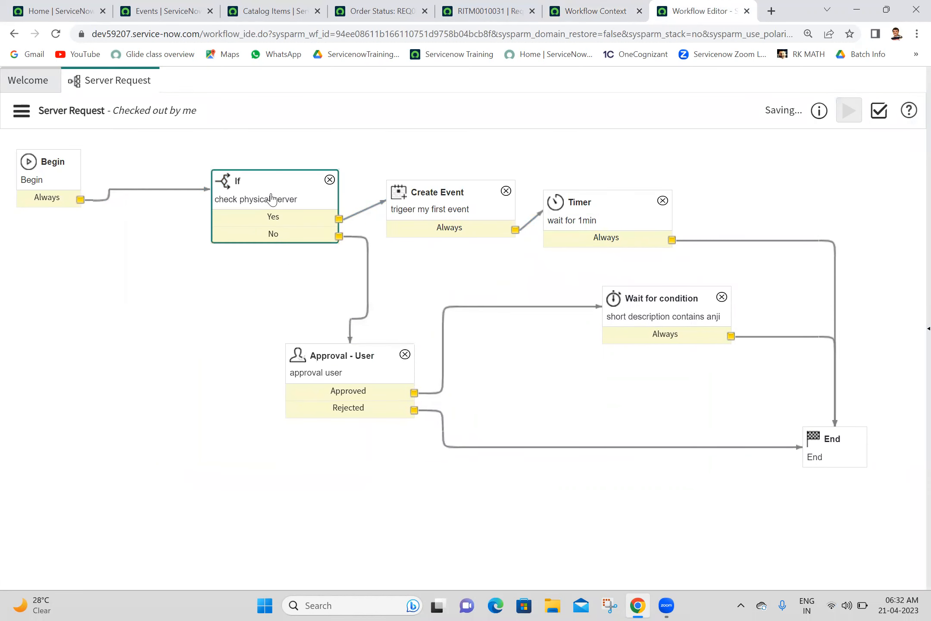
pyautogui.doubleClick(272, 198)
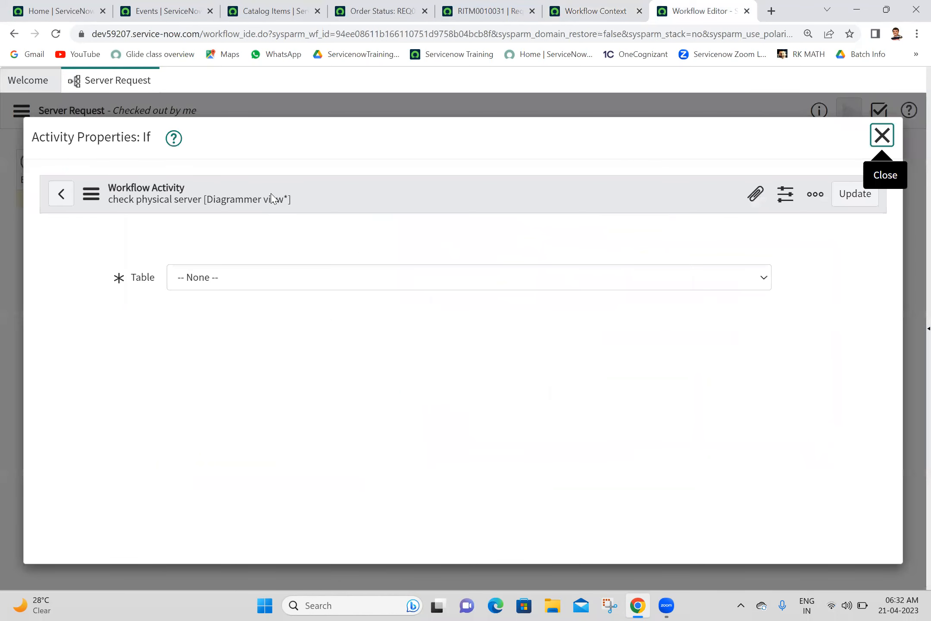
pyautogui.scroll(-8, 901, 330)
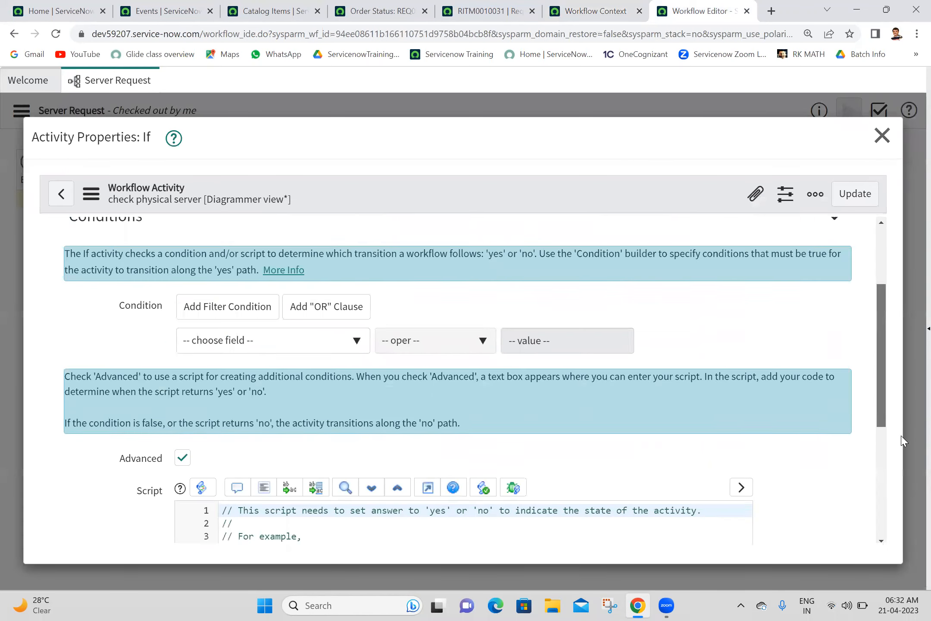
pyautogui.click(281, 426)
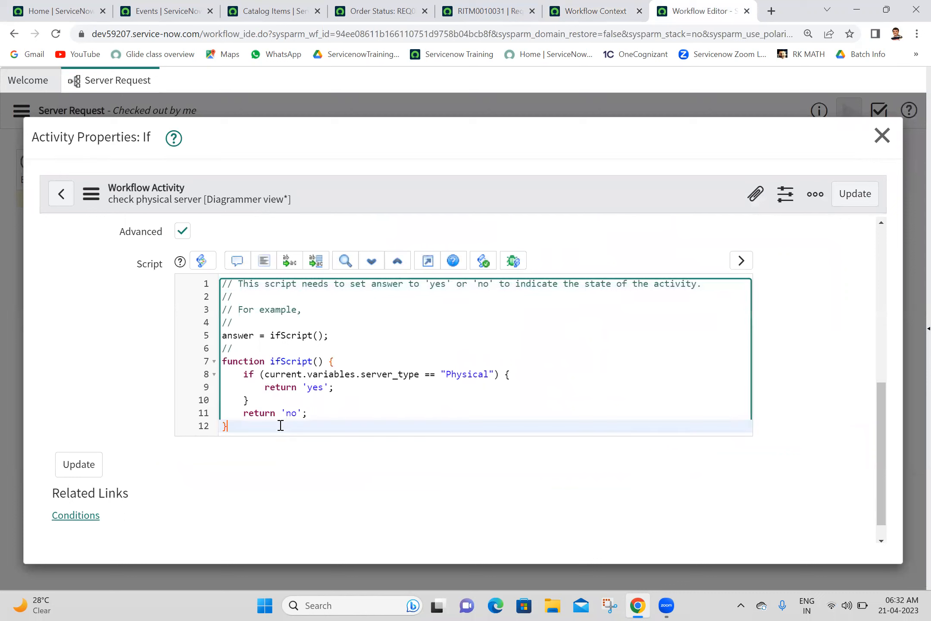
pyautogui.keyDown('shift'); pyautogui.click(221, 362); pyautogui.keyUp('shift')
pyautogui.hotkey('ctrl', 'c')
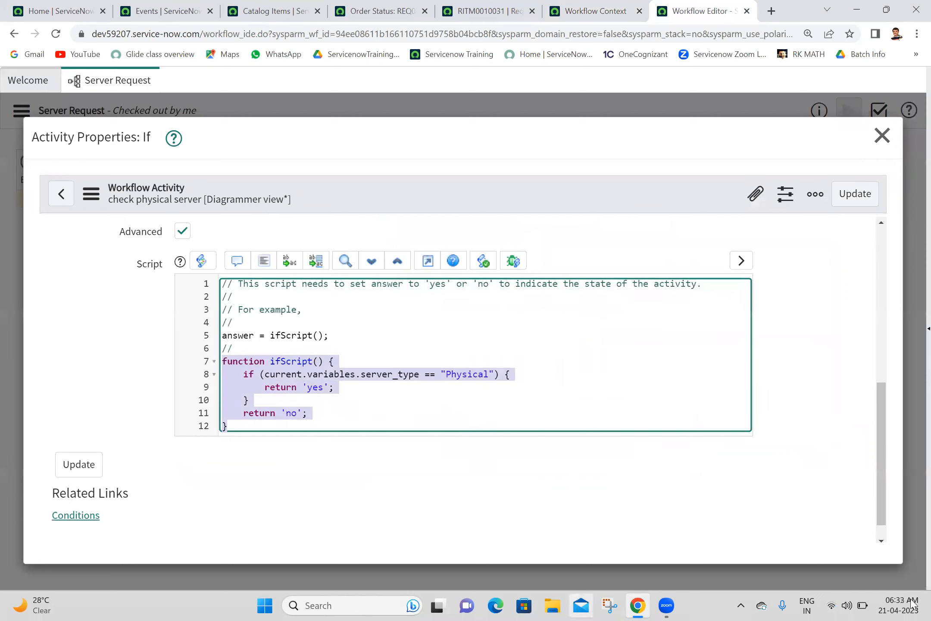
pyautogui.click(928, 608)
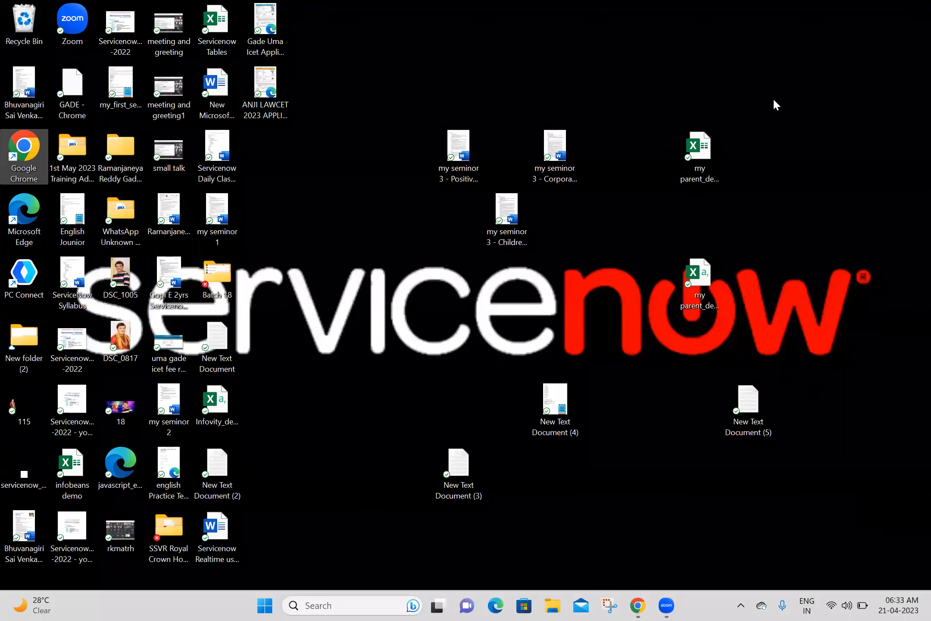
# Step: Open the Batch 18 notes file in Notepad, maximised
pyautogui.click(553, 606)
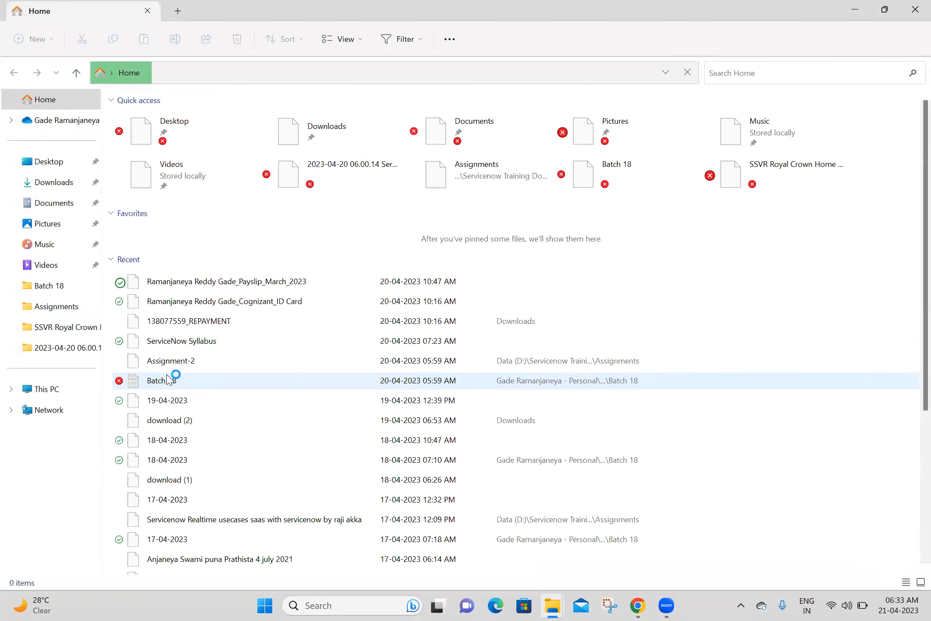
pyautogui.click(174, 402)
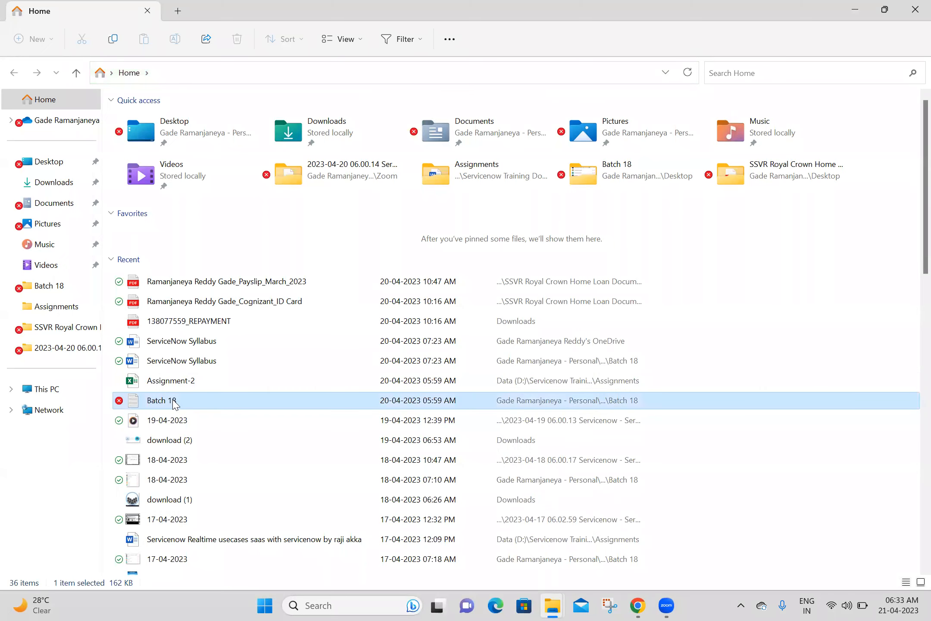
pyautogui.doubleClick(174, 401)
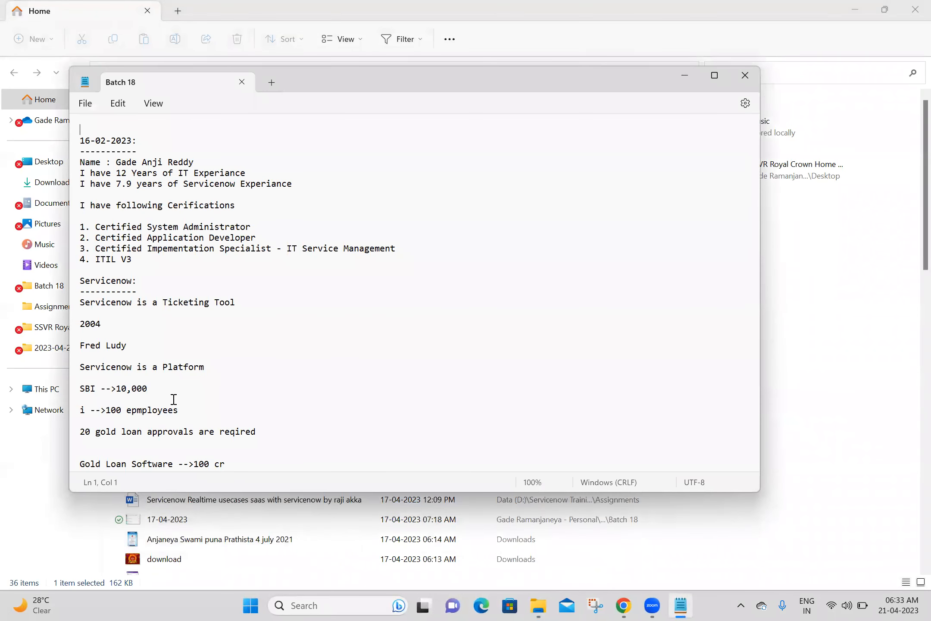
pyautogui.click(715, 76)
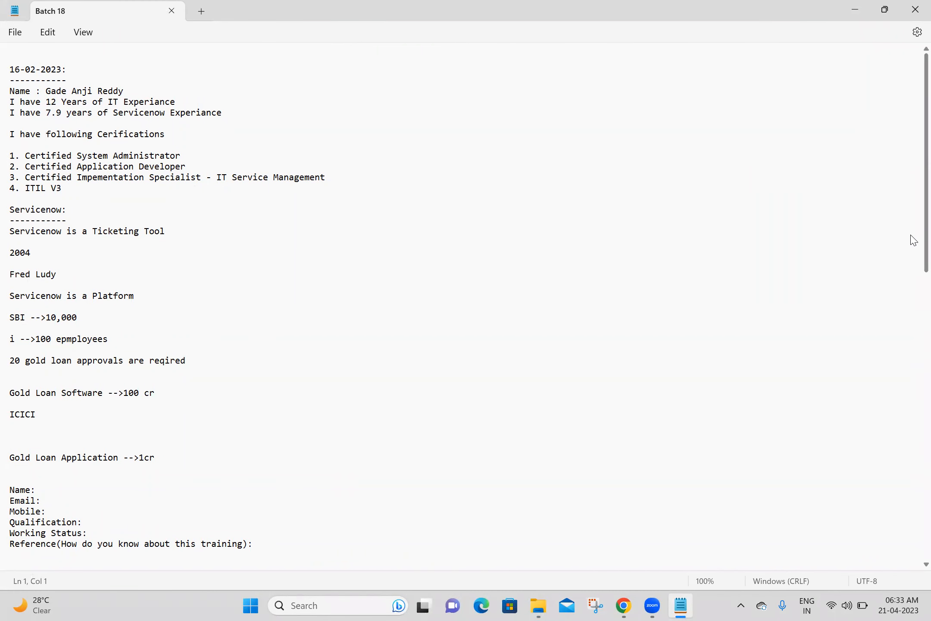
# Step: Paste the ifScript() function under a 21-04-2023 heading at the end, then return to the browser
pyautogui.scroll(-20, 914, 240)
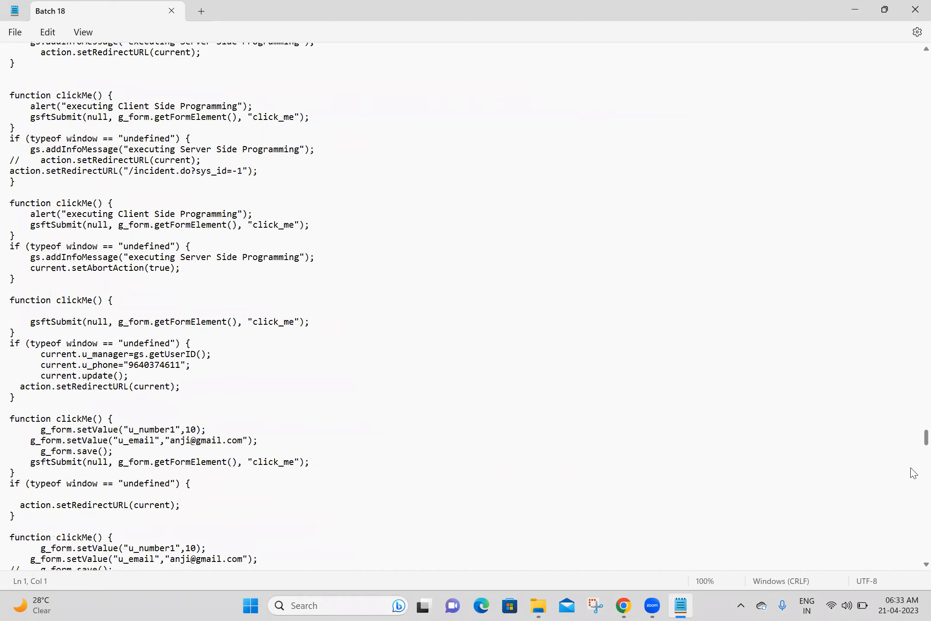
pyautogui.moveTo(911, 436); pyautogui.dragTo(914, 508)
pyautogui.scroll(2, 911, 503)
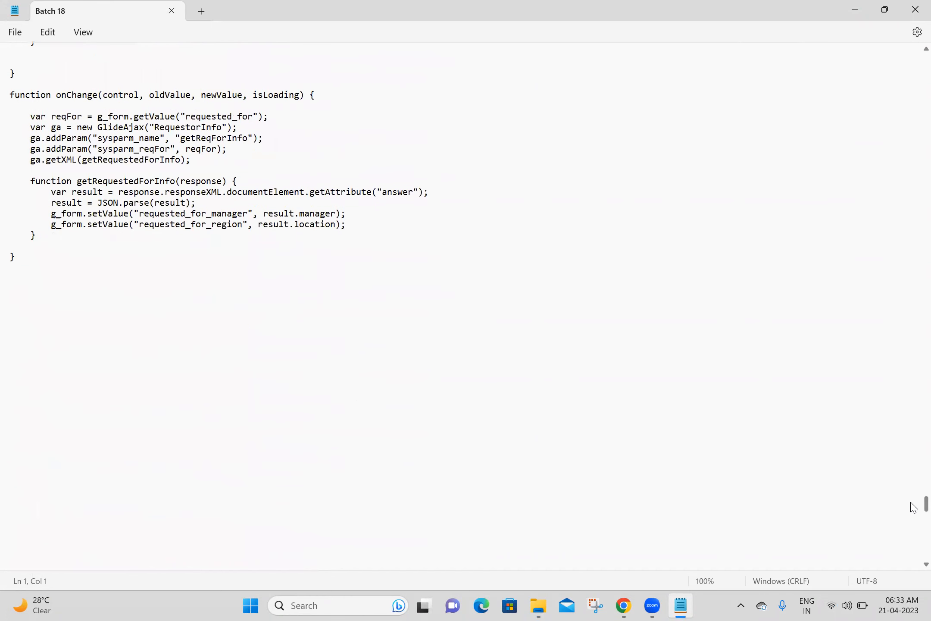
pyautogui.click(57, 288)
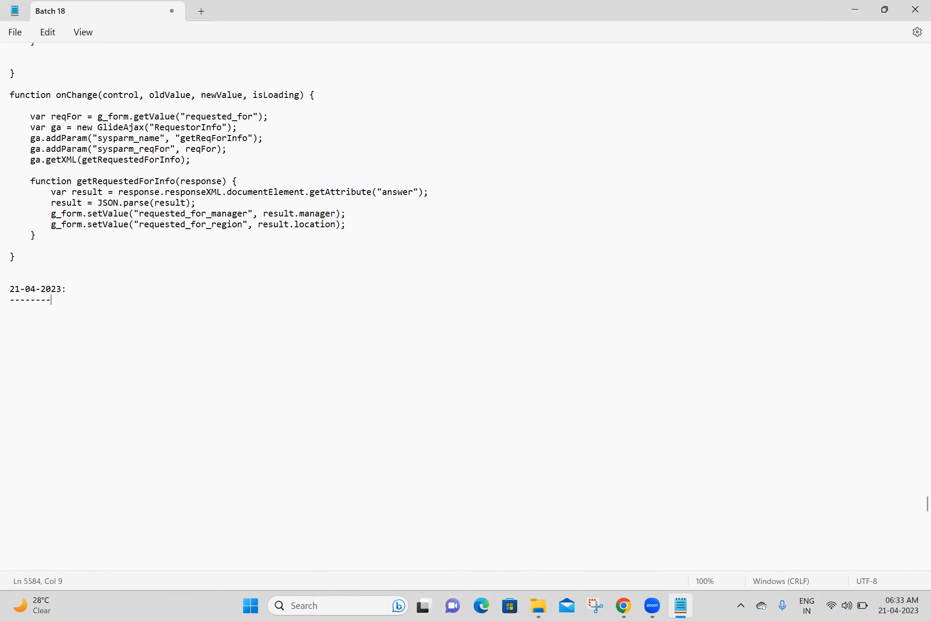
pyautogui.hotkey('ctrl', 'v')
pyautogui.press('Return')
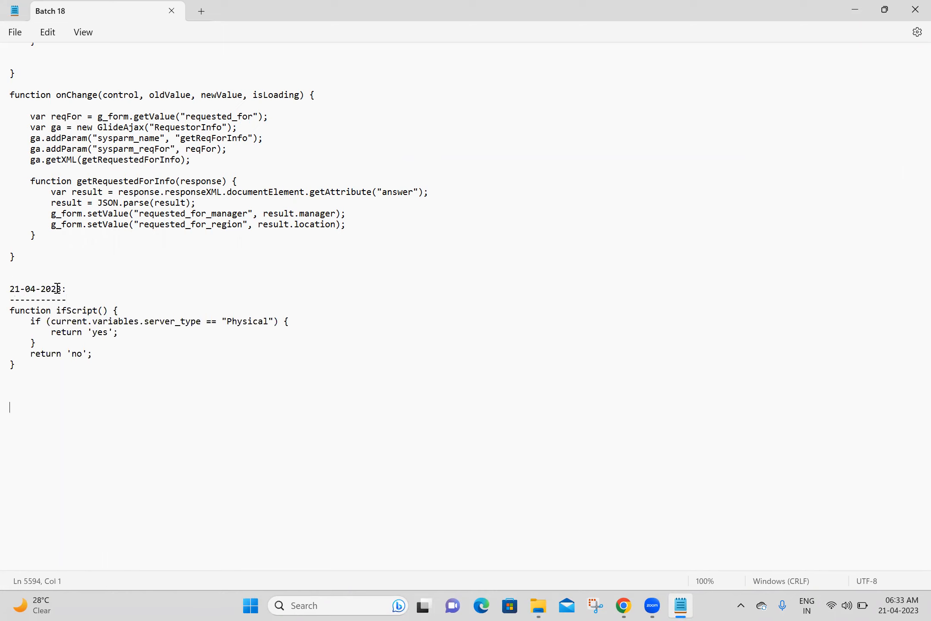
pyautogui.click(851, 7)
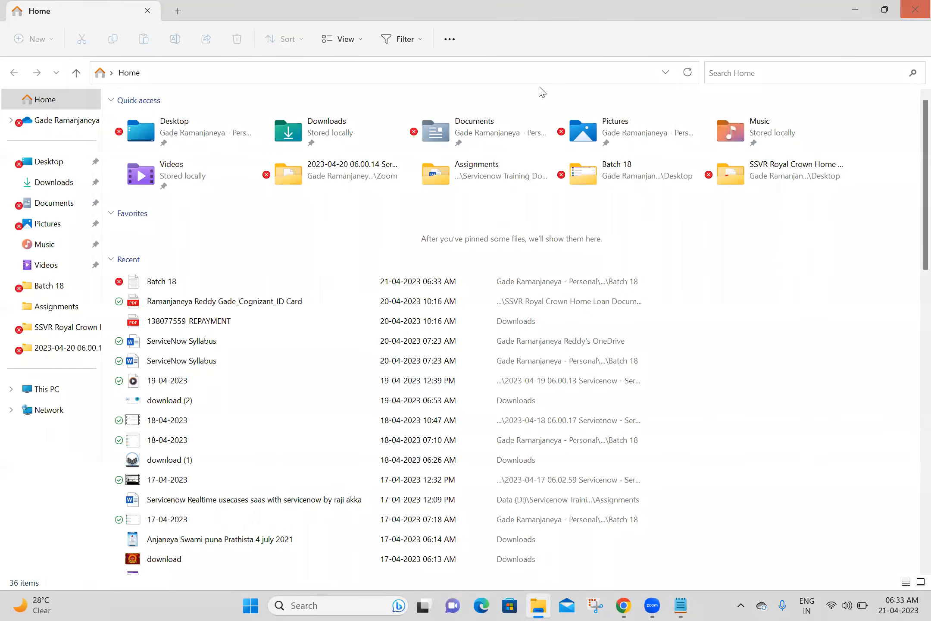
pyautogui.click(912, 12)
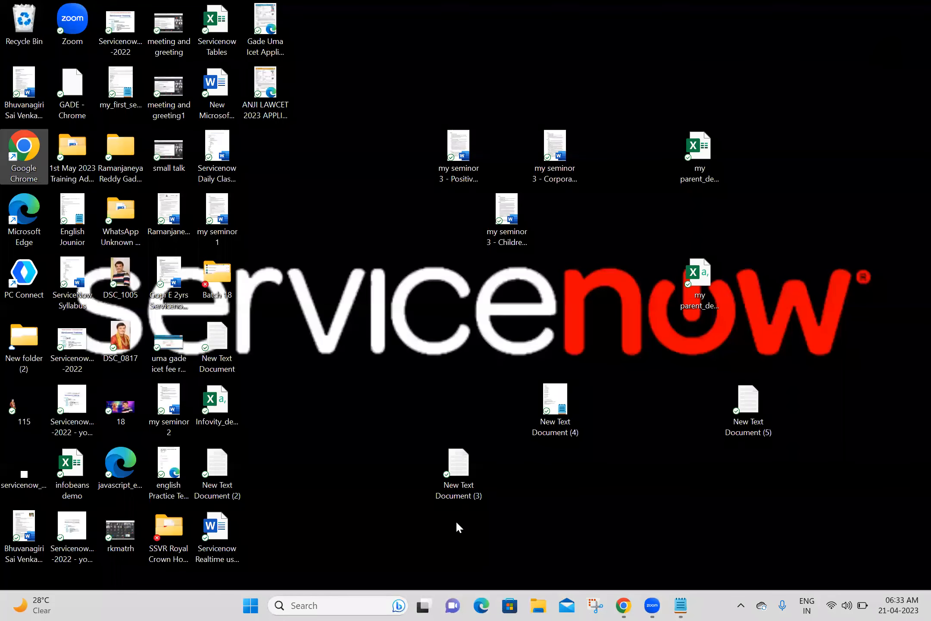
pyautogui.click(628, 605)
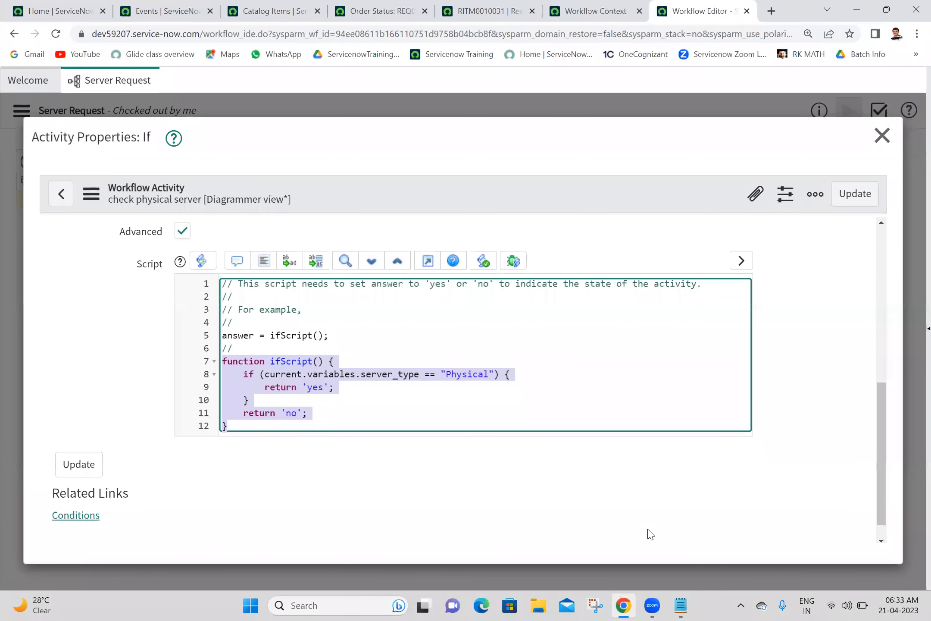
# Step: Close the If properties and the Workflow Editor, Workflow Context, RITM0010031 and order status tabs
pyautogui.click(884, 136)
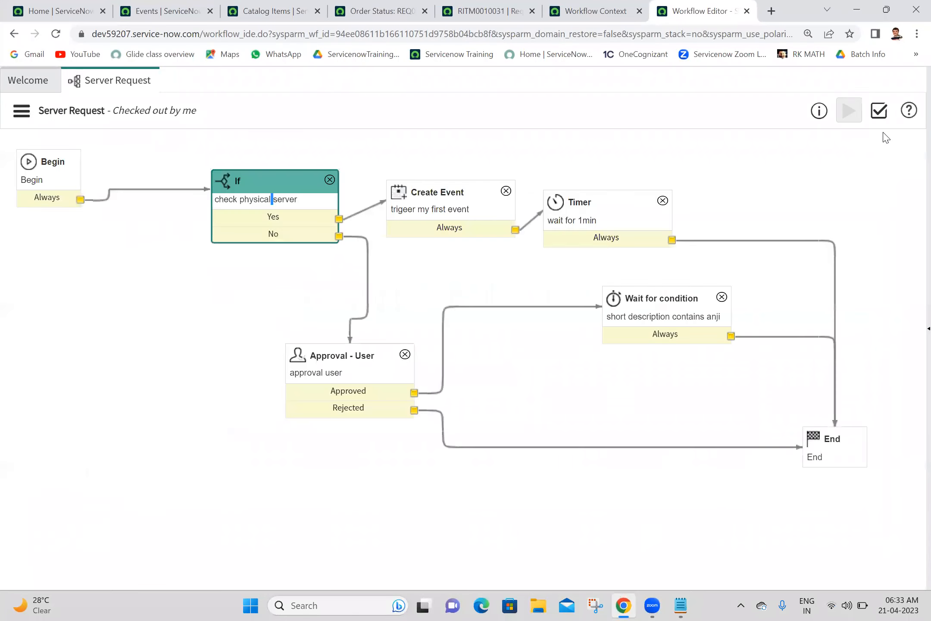
pyautogui.click(525, 106)
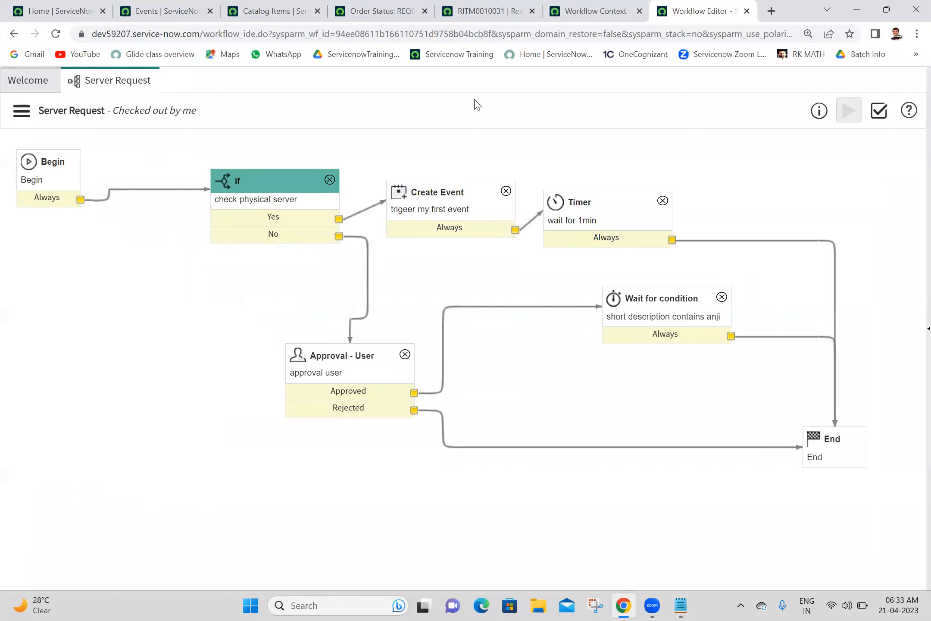
pyautogui.click(747, 11)
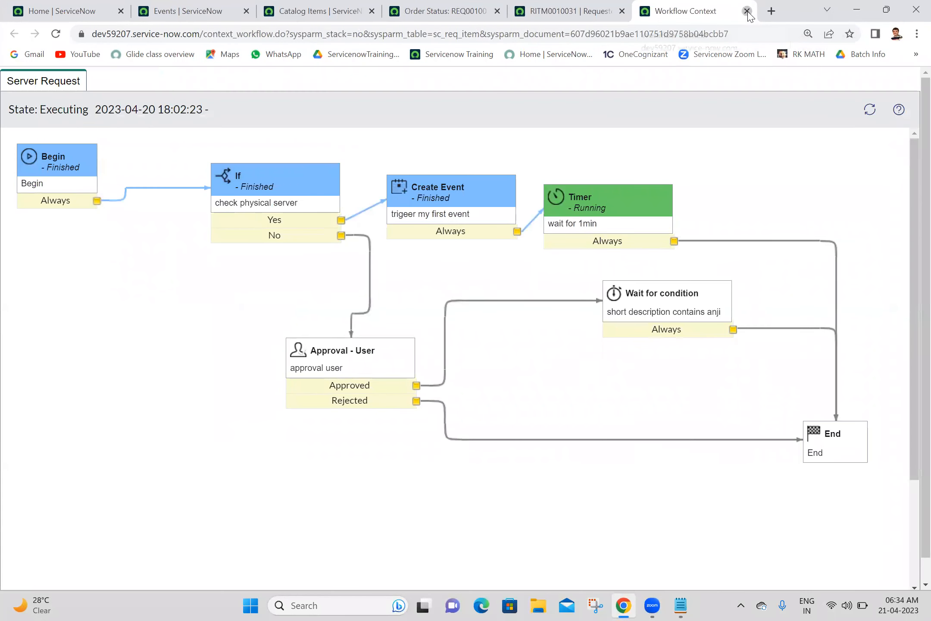
pyautogui.click(747, 11)
pyautogui.click(747, 11)
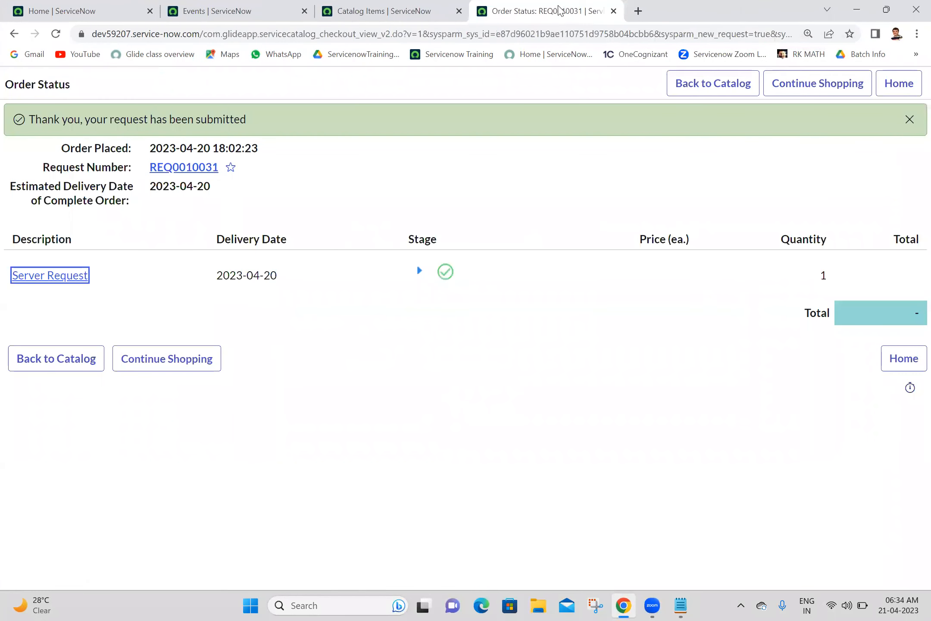
pyautogui.click(614, 11)
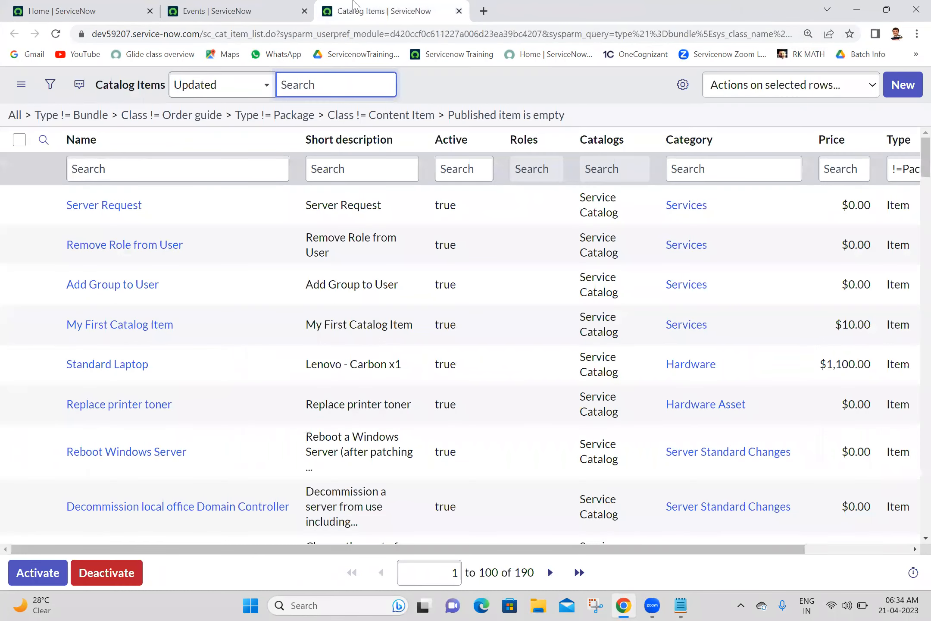
# Step: Review the Server Request catalog item record, then return to the ServiceNow Home tab
pyautogui.keyDown('ctrl'); pyautogui.click(118, 206); pyautogui.keyUp('ctrl')
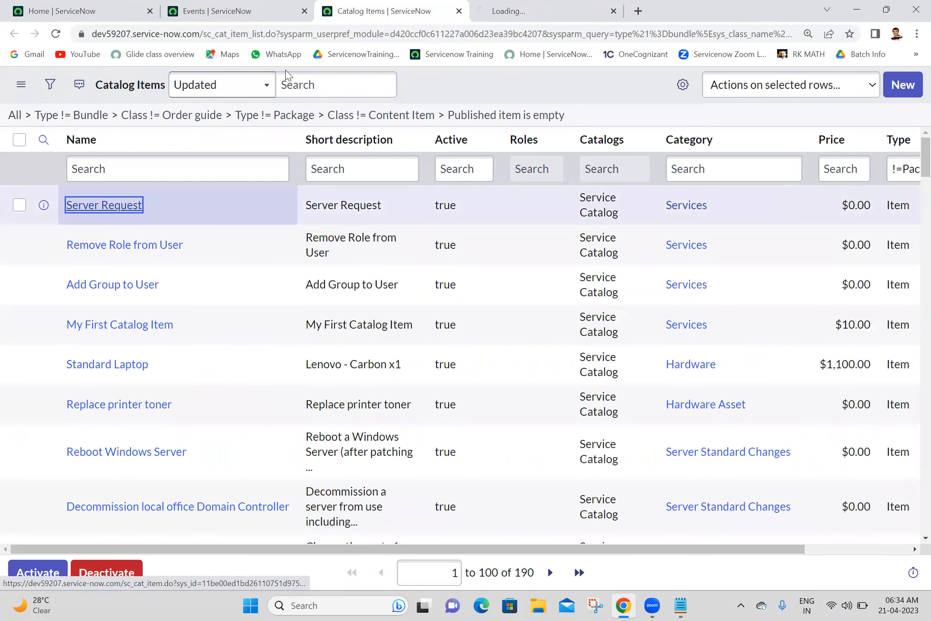
pyautogui.click(529, 5)
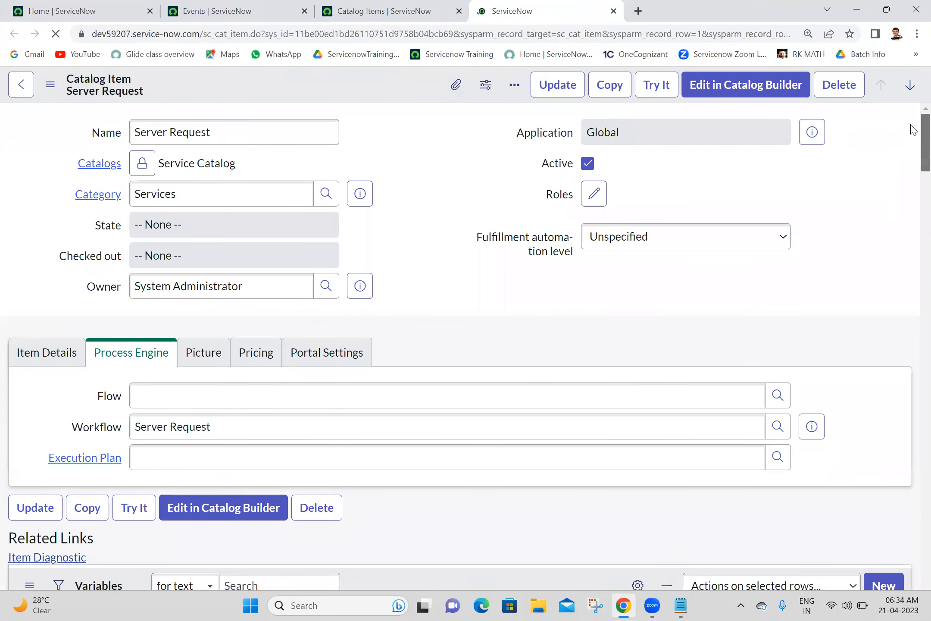
pyautogui.moveTo(912, 125)
pyautogui.mouseDown()
pyautogui.moveTo(911, 365)
pyautogui.moveTo(903, 368)
pyautogui.moveTo(913, 116)
pyautogui.moveTo(913, 229)
pyautogui.moveTo(913, 130)
pyautogui.mouseUp()
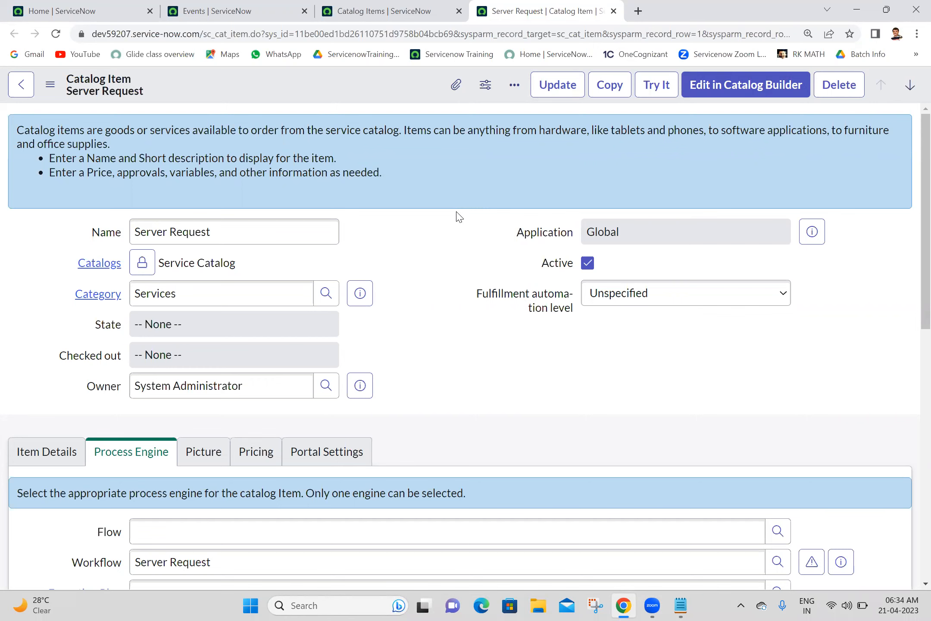
pyautogui.click(351, 7)
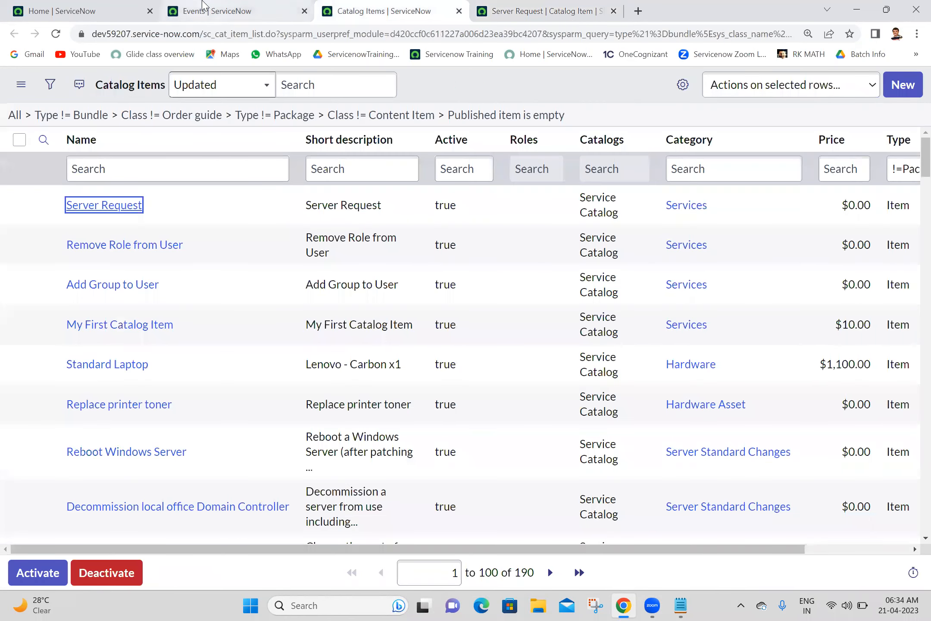
pyautogui.click(241, 7)
pyautogui.click(83, 6)
# Step: Impersonate the first recently impersonated user from the account menu
pyautogui.click(139, 131)
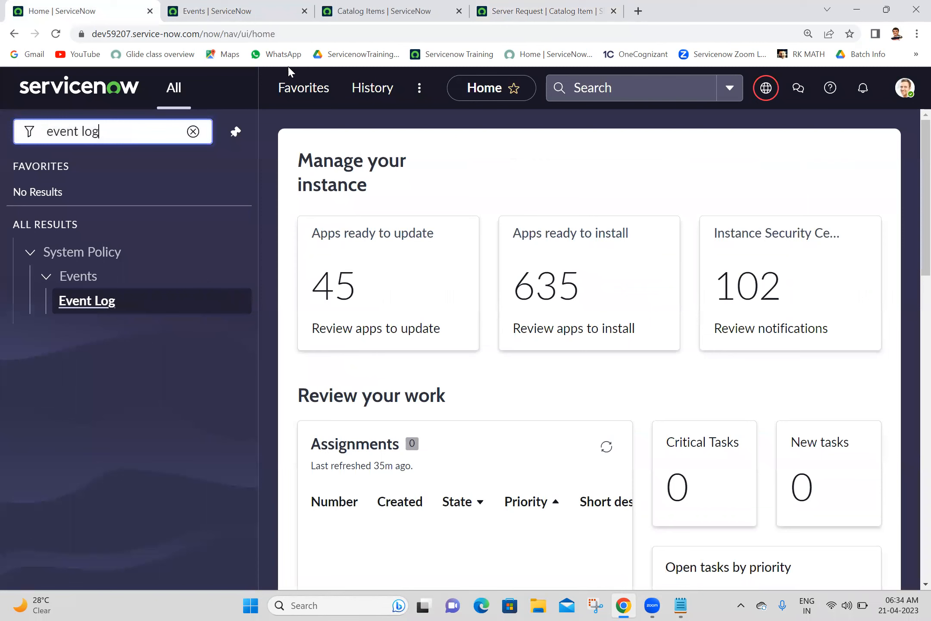
pyautogui.click(905, 88)
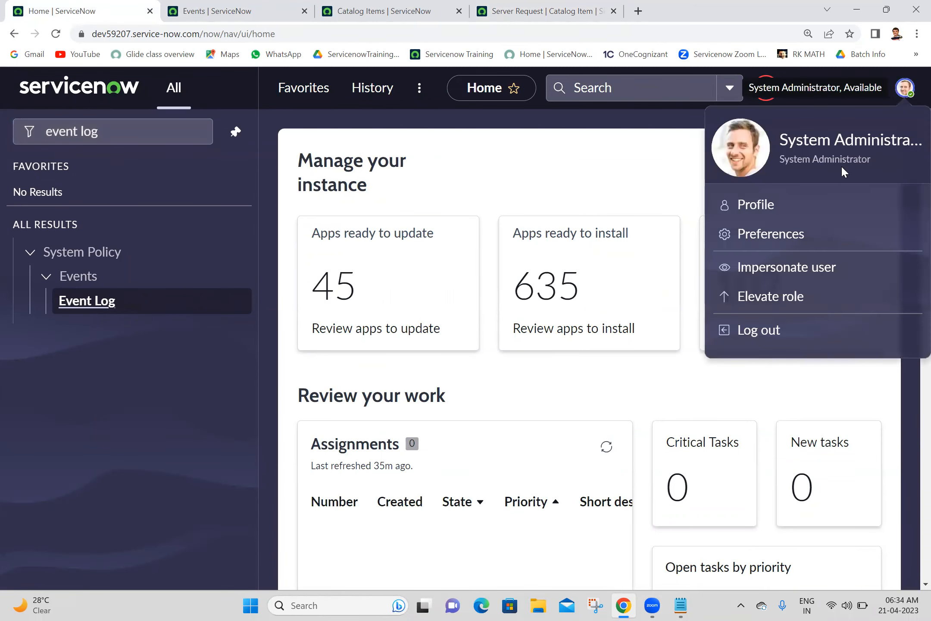
pyautogui.click(783, 272)
pyautogui.moveTo(680, 252)
pyautogui.mouseDown()
pyautogui.moveTo(681, 287)
pyautogui.moveTo(679, 254)
pyautogui.mouseUp()
pyautogui.click(476, 301)
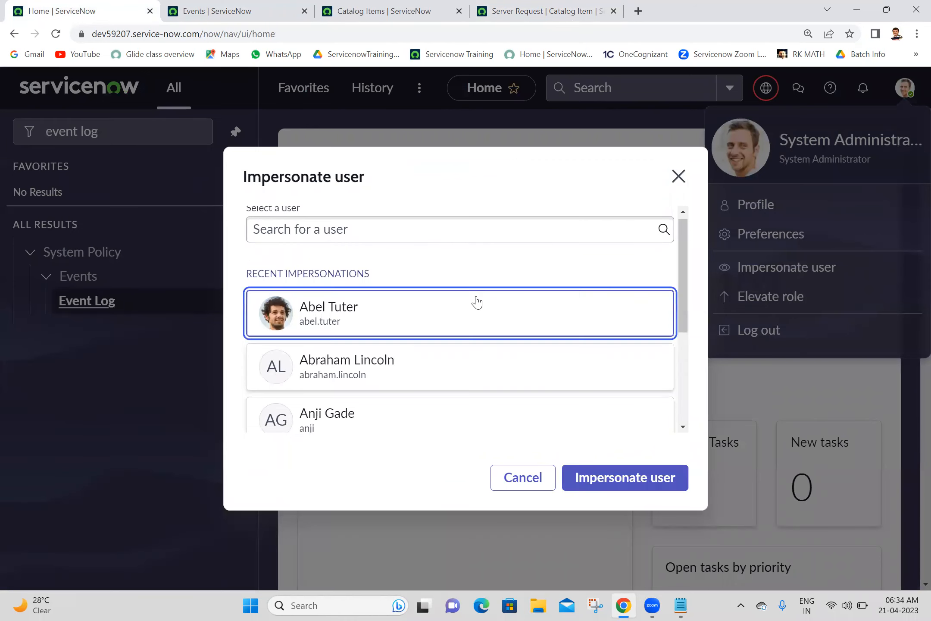
pyautogui.click(618, 482)
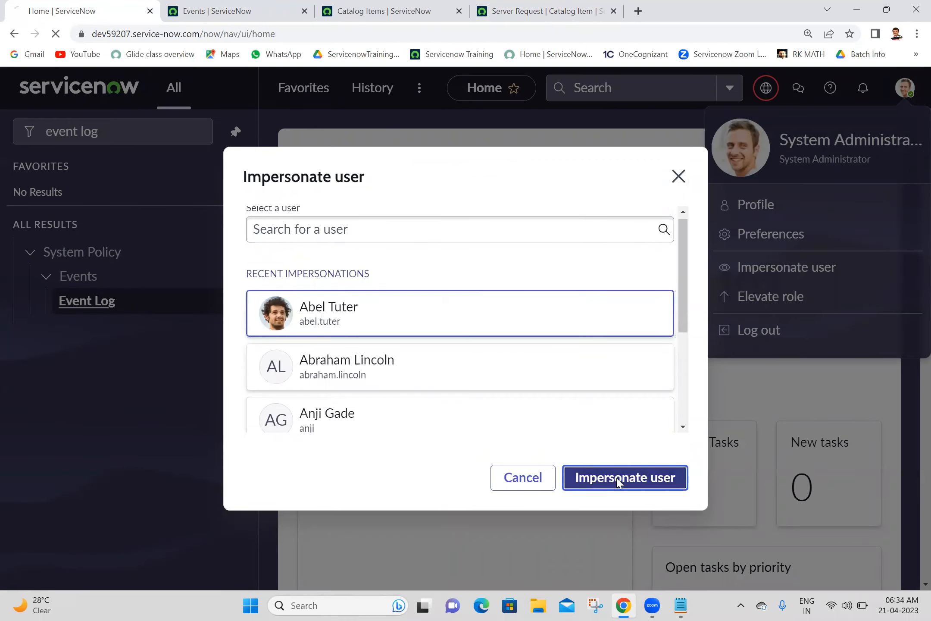
# Step: Filter the navigator on 'service' and open Service Catalog in a new tab
pyautogui.click(254, 8)
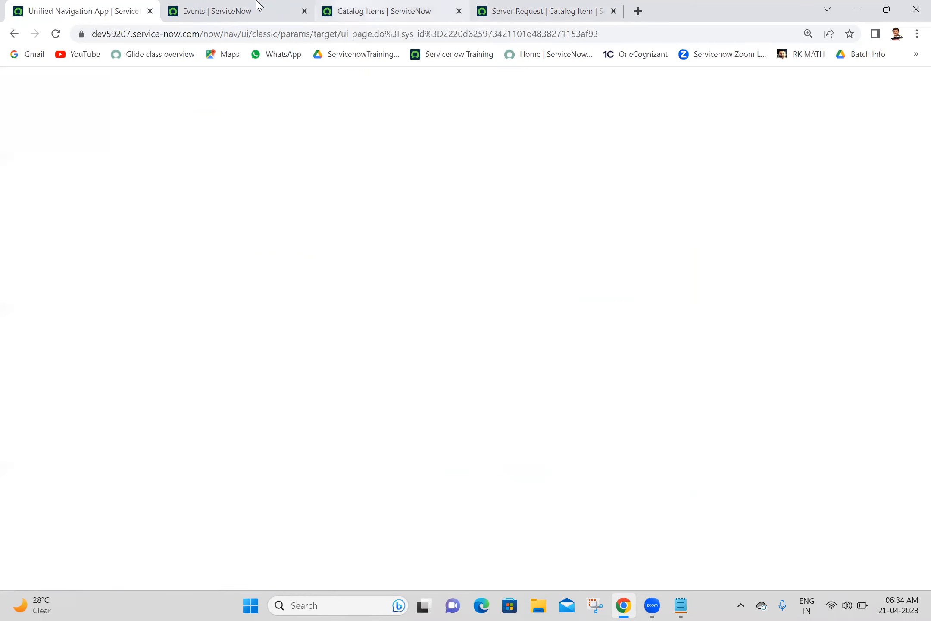
pyautogui.click(98, 8)
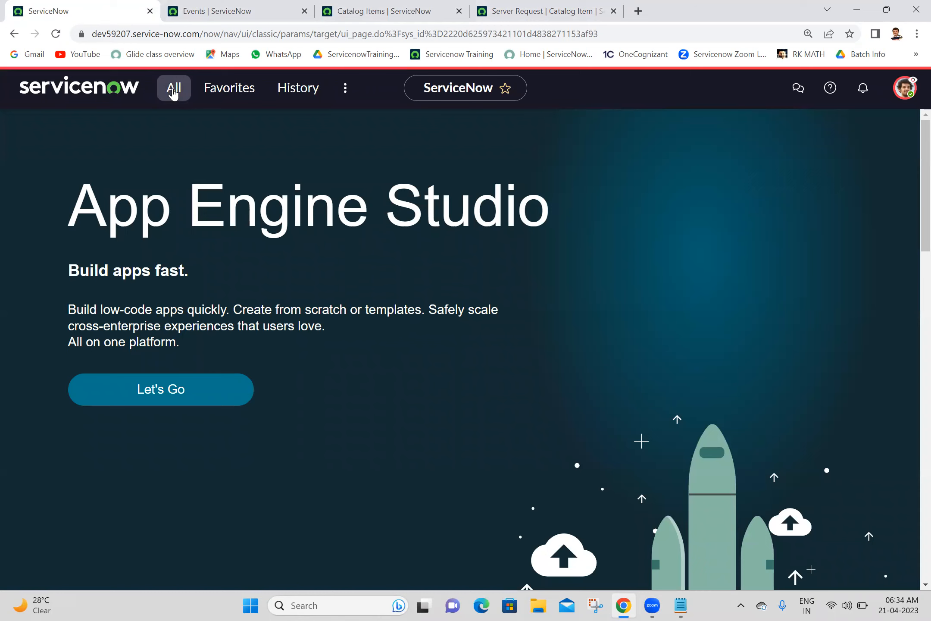
pyautogui.click(174, 91)
pyautogui.write('maint')
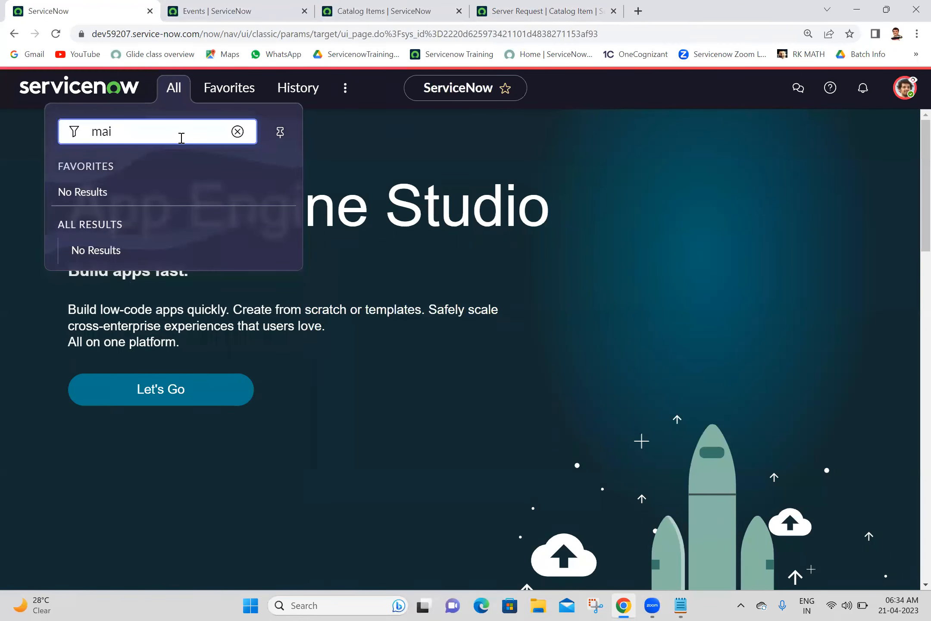
pyautogui.press('BackSpace')
pyautogui.press('BackSpace')
pyautogui.press('BackSpace')
pyautogui.write('service')
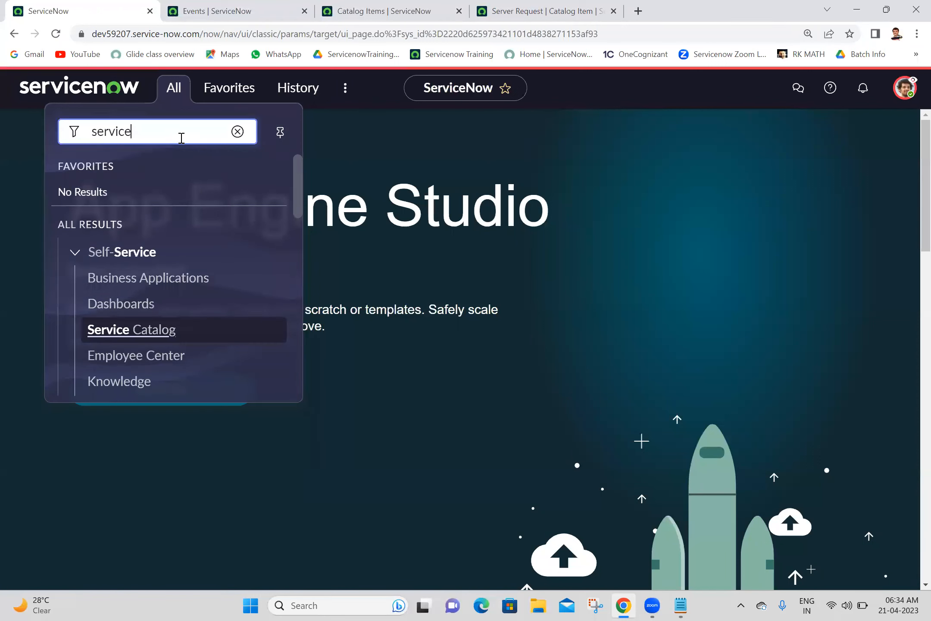
pyautogui.middleClick(151, 339)
pyautogui.click(233, 7)
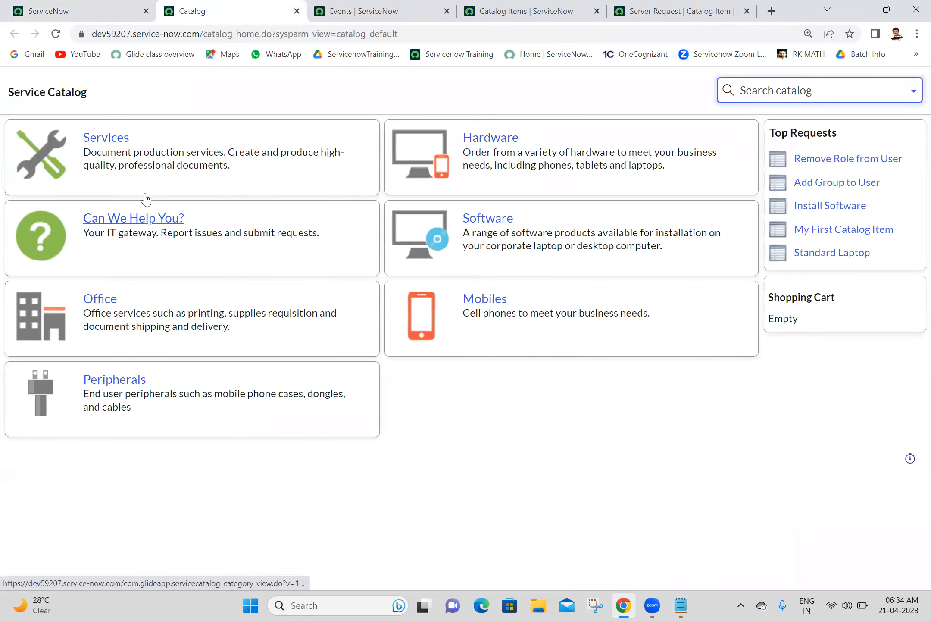
# Step: In the Services category, find and open the Server Request order form
pyautogui.click(111, 141)
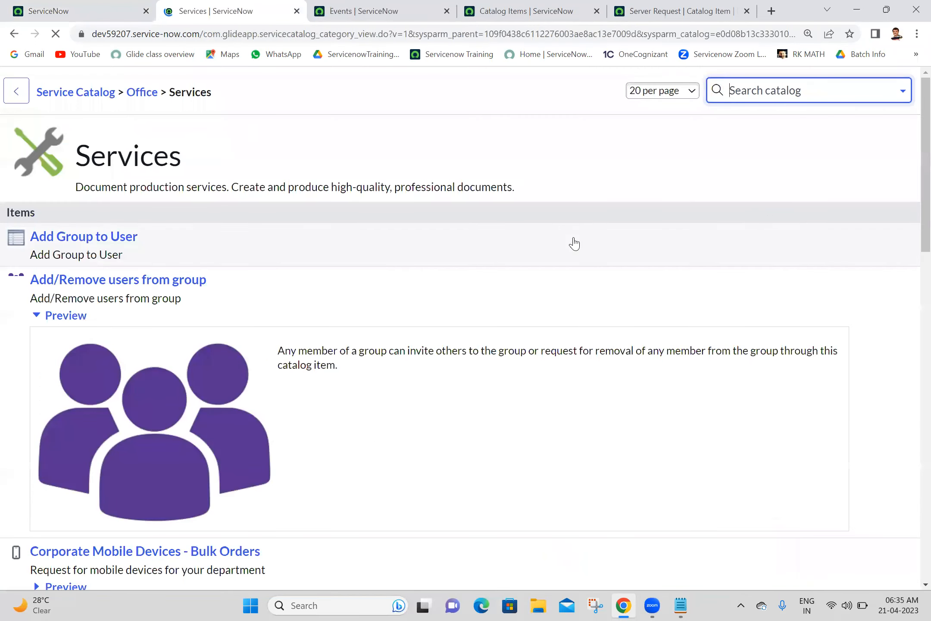
pyautogui.scroll(-15, 914, 239)
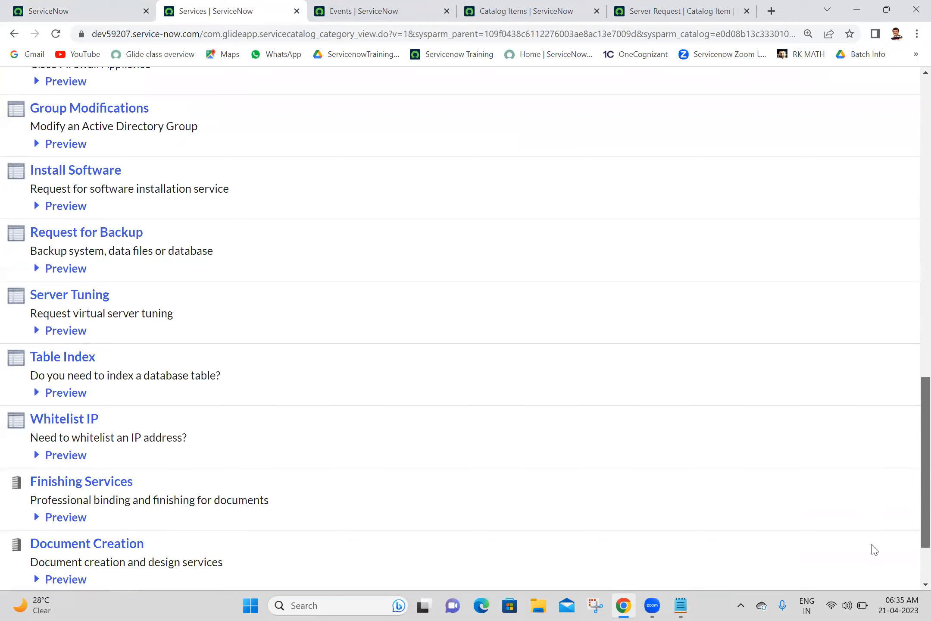
pyautogui.scroll(-1, 874, 550)
pyautogui.scroll(15, 894, 505)
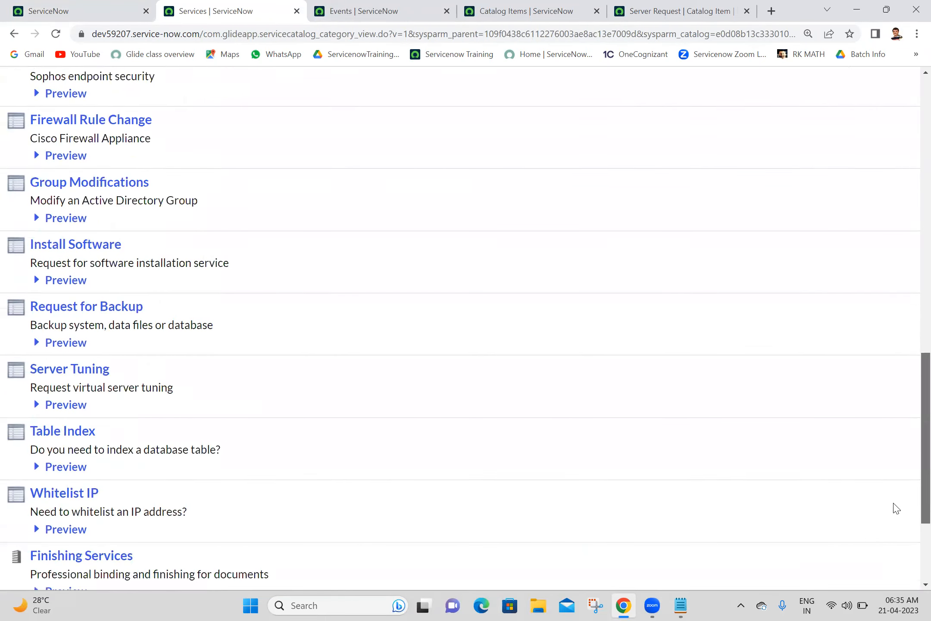
pyautogui.scroll(-3, 901, 297)
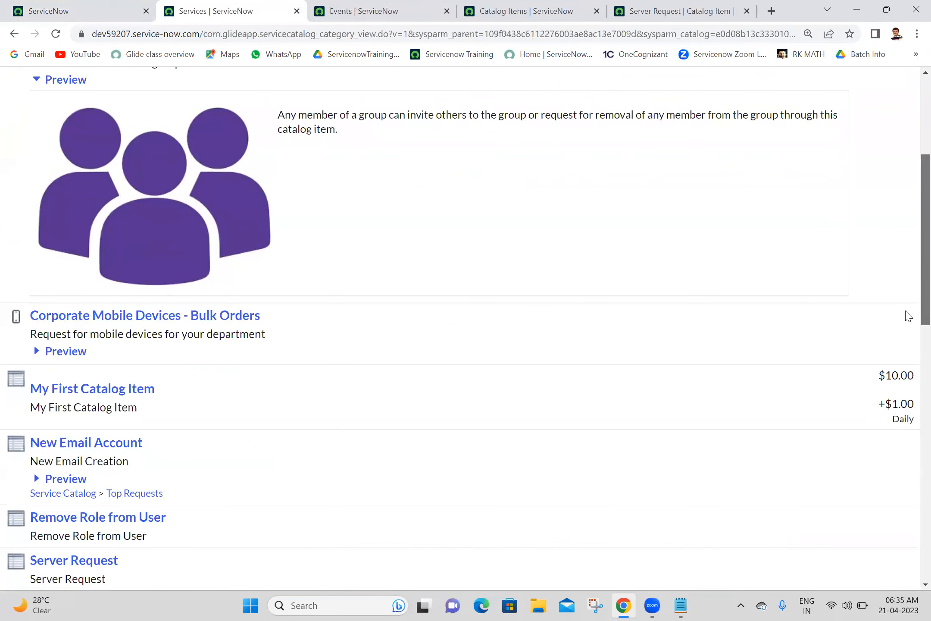
pyautogui.scroll(-1, 908, 321)
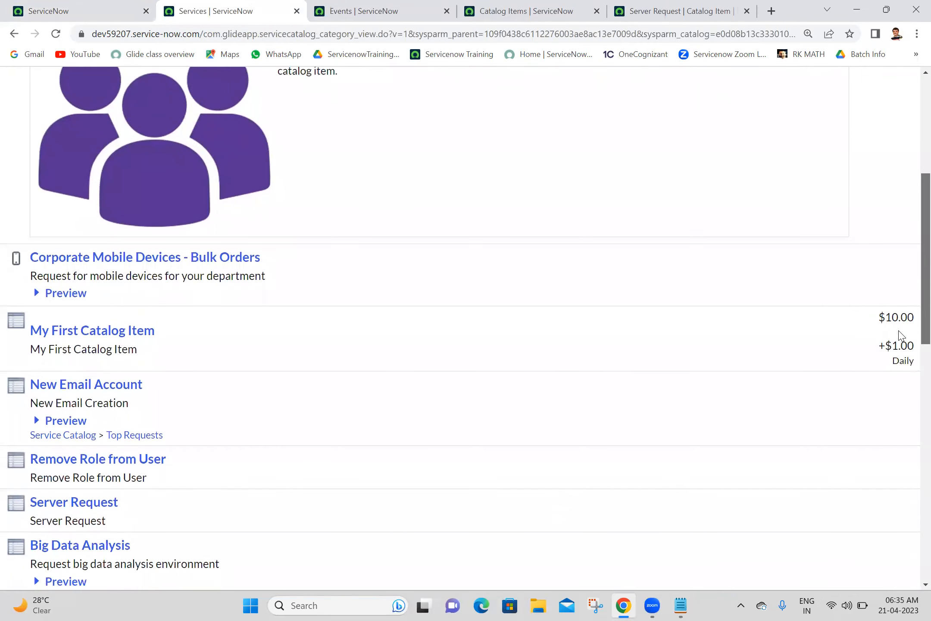
pyautogui.click(55, 510)
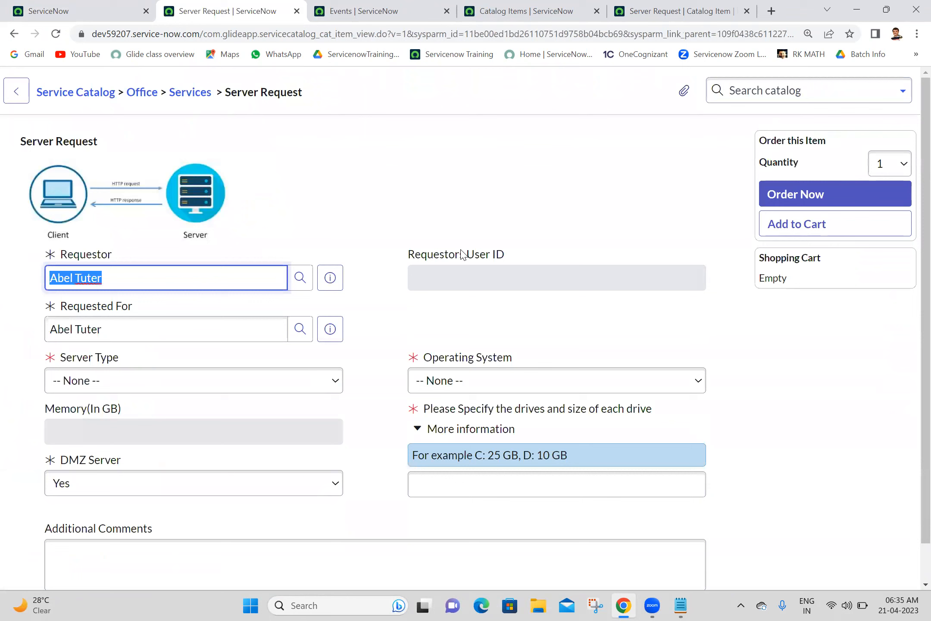
pyautogui.click(461, 255)
pyautogui.click(515, 155)
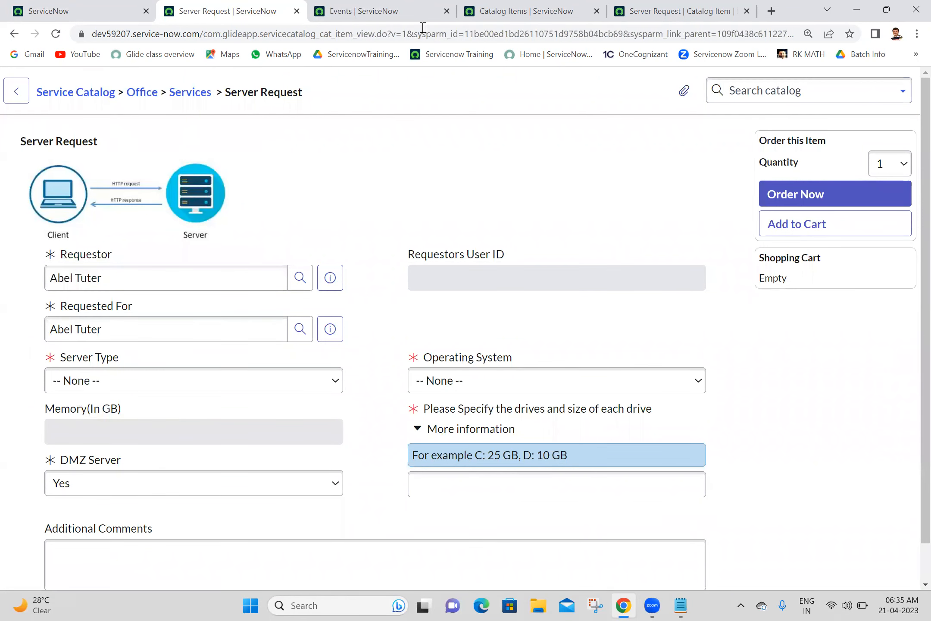
# Step: Impersonate a recent user and reload the Server Request form as them
pyautogui.click(95, 6)
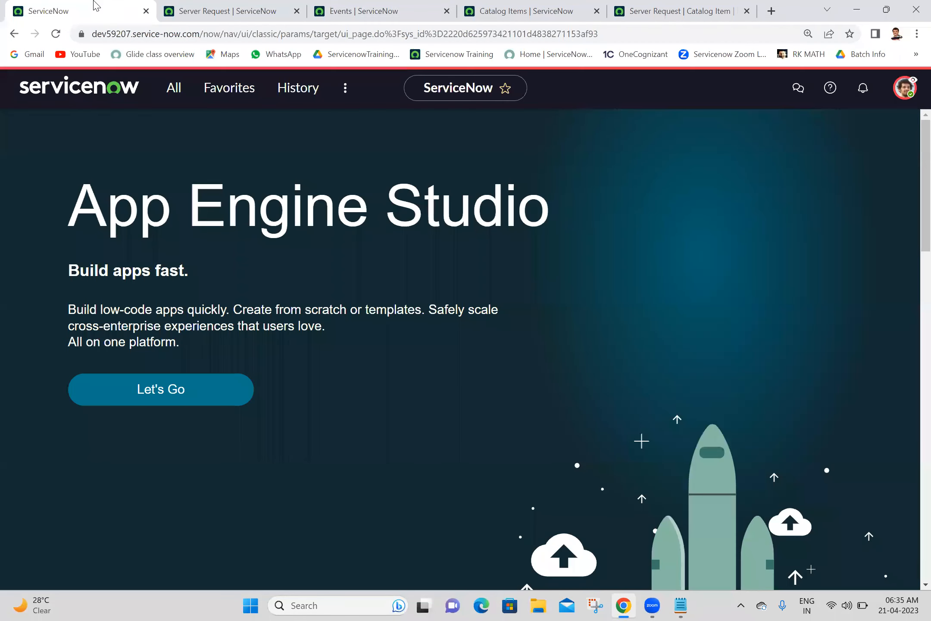
pyautogui.click(905, 88)
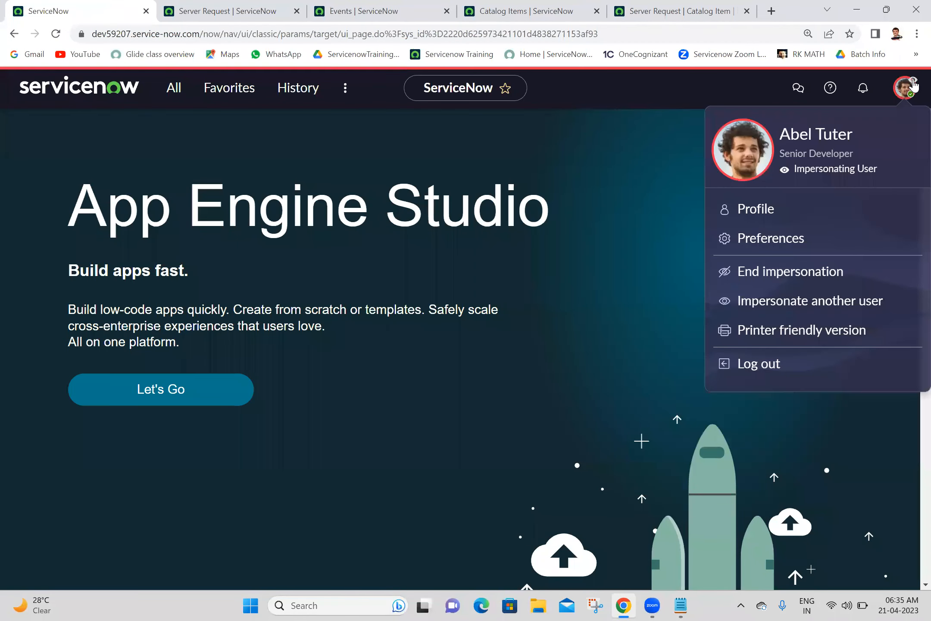
pyautogui.click(771, 304)
pyautogui.scroll(-1, 681, 274)
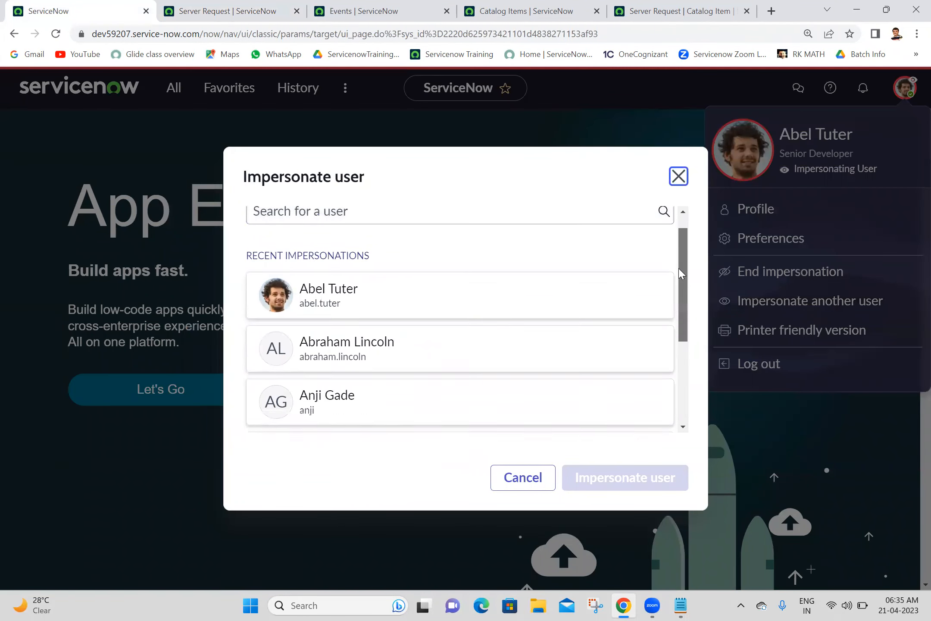
pyautogui.scroll(-2, 680, 274)
pyautogui.click(467, 347)
pyautogui.click(591, 487)
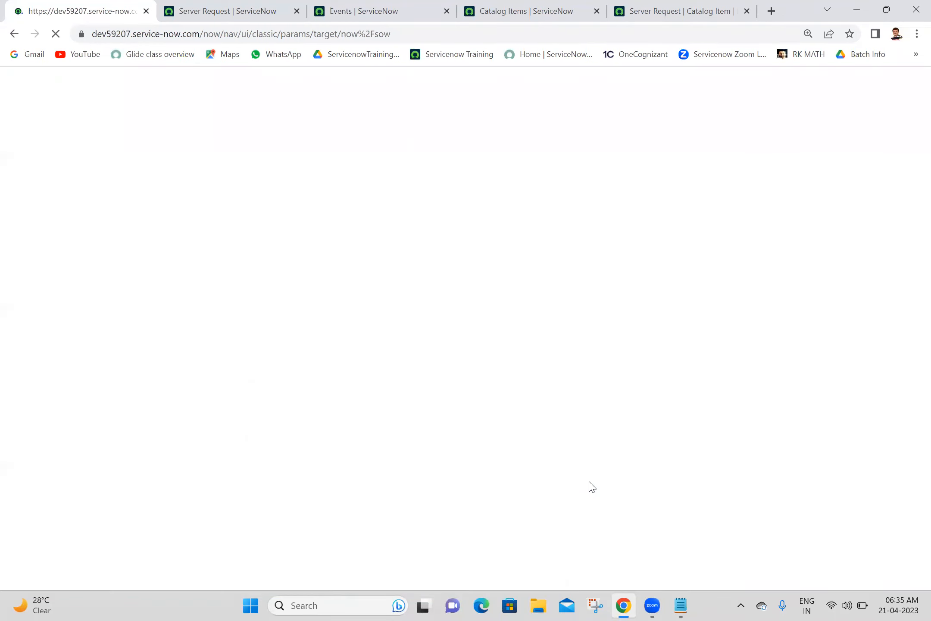
pyautogui.click(233, 8)
pyautogui.click(58, 35)
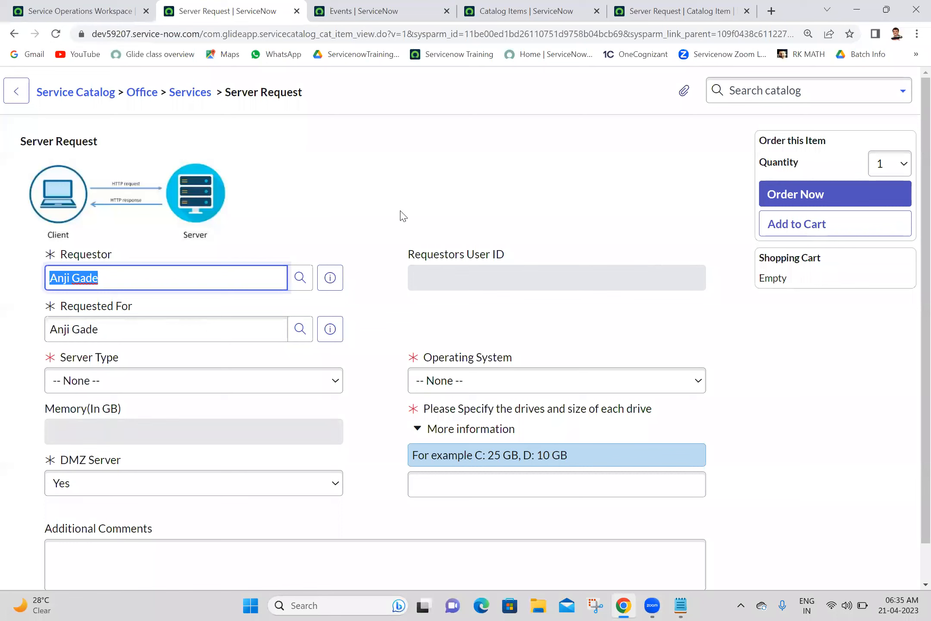
# Step: Impersonate a user found by name search and reload the Server Request form again
pyautogui.click(75, 8)
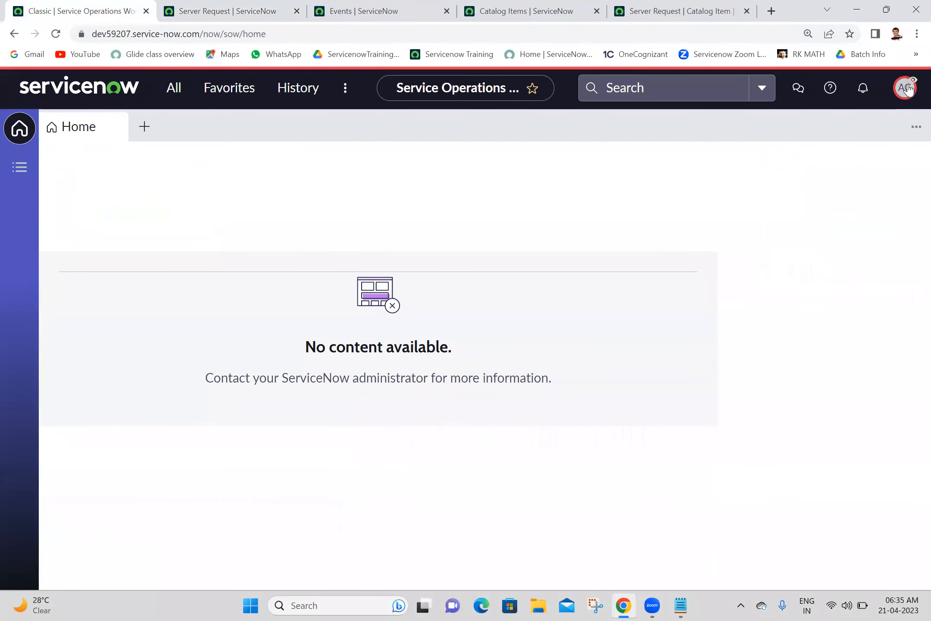
pyautogui.click(907, 88)
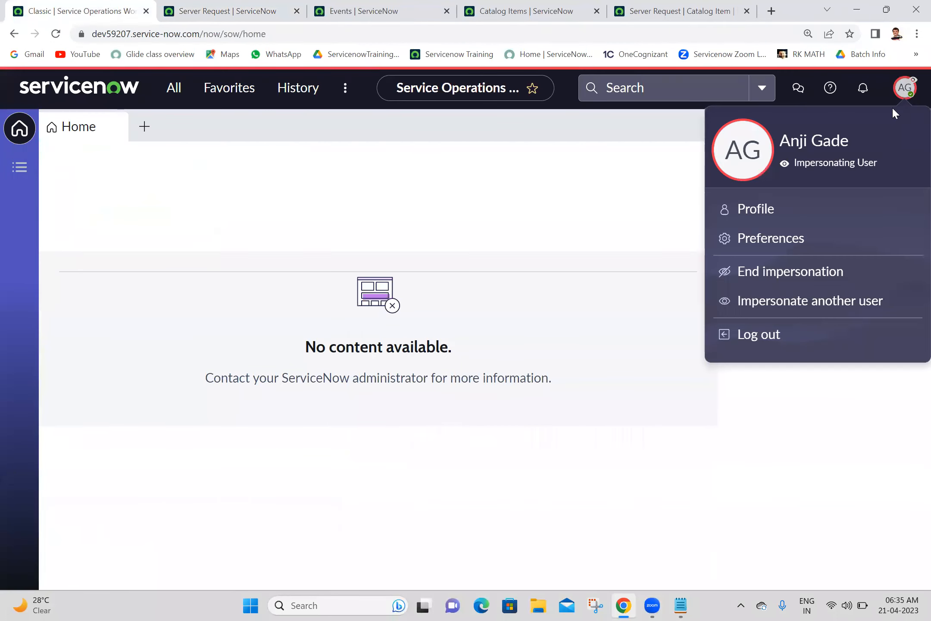
pyautogui.click(815, 304)
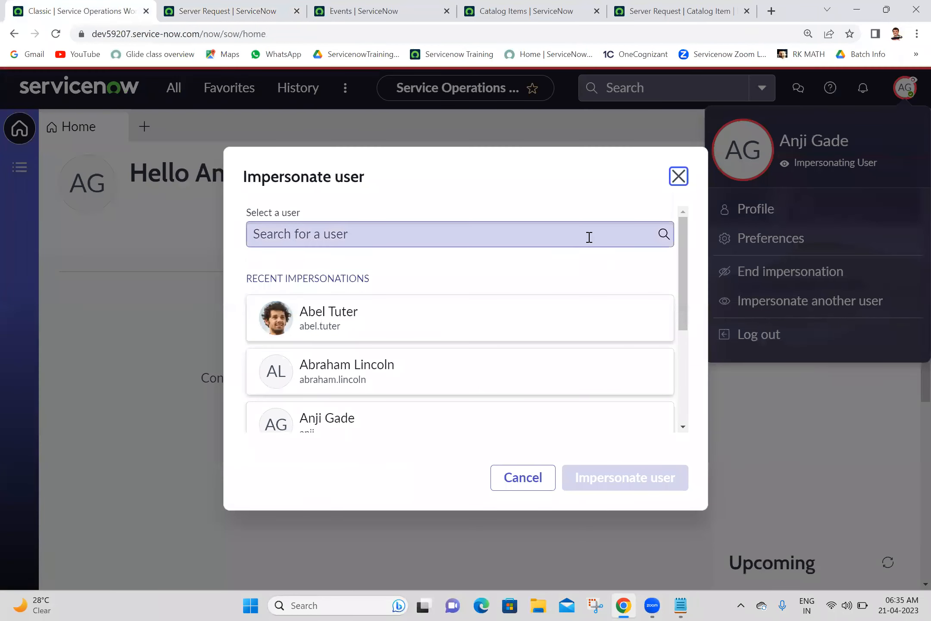
pyautogui.click(589, 237)
pyautogui.write('ravi')
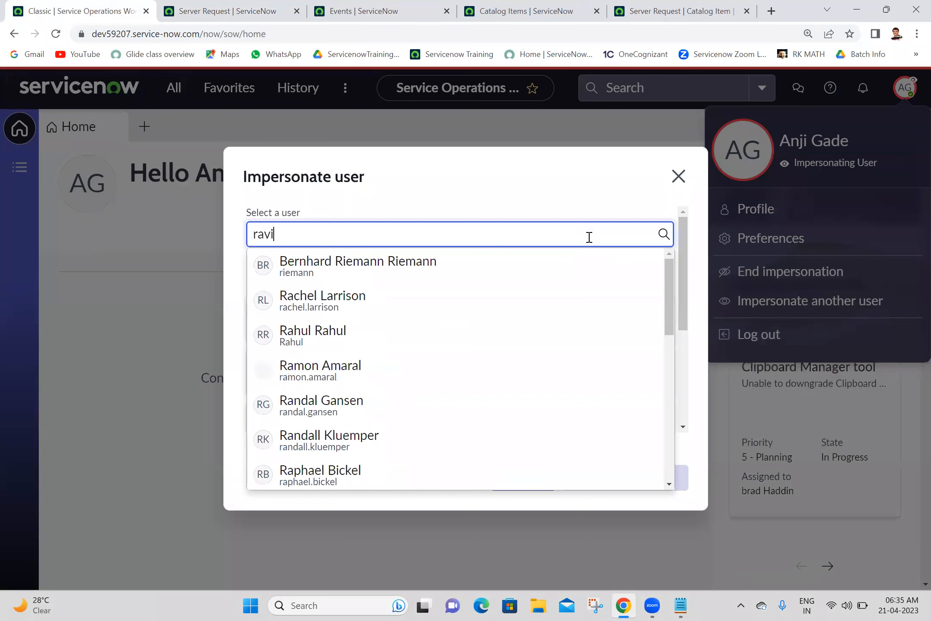
pyautogui.scroll(-5, 661, 379)
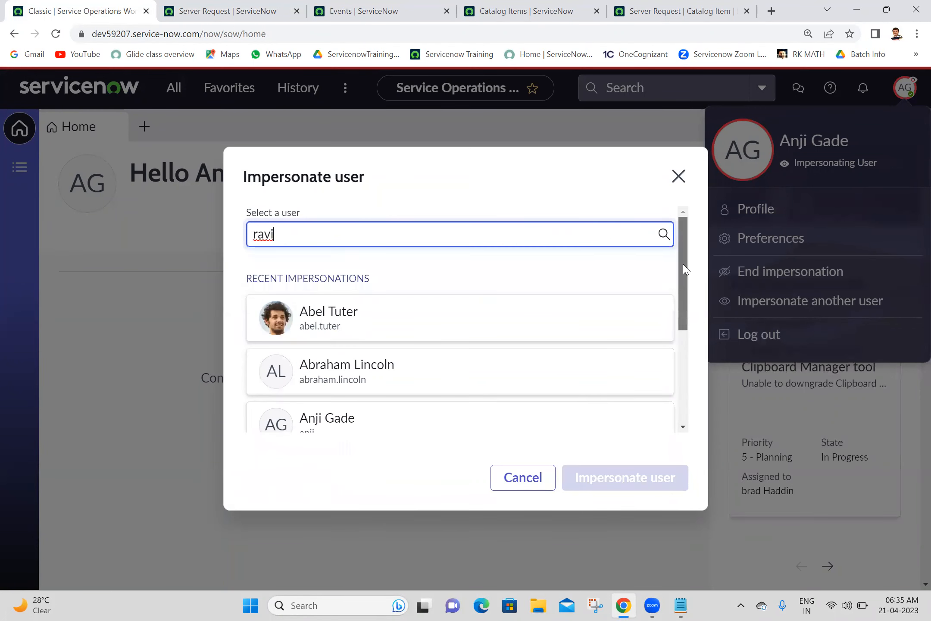
pyautogui.click(505, 364)
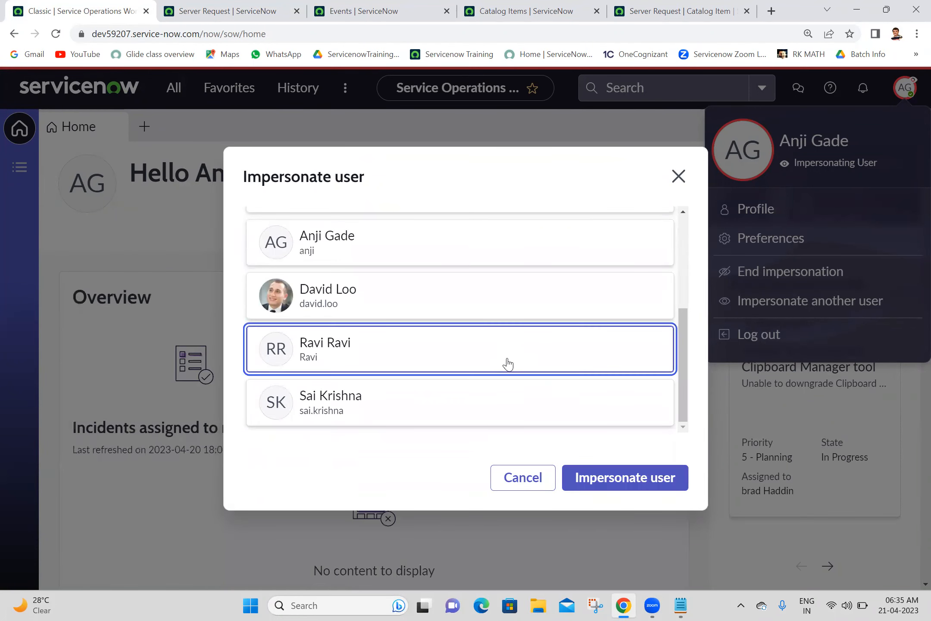
pyautogui.click(605, 478)
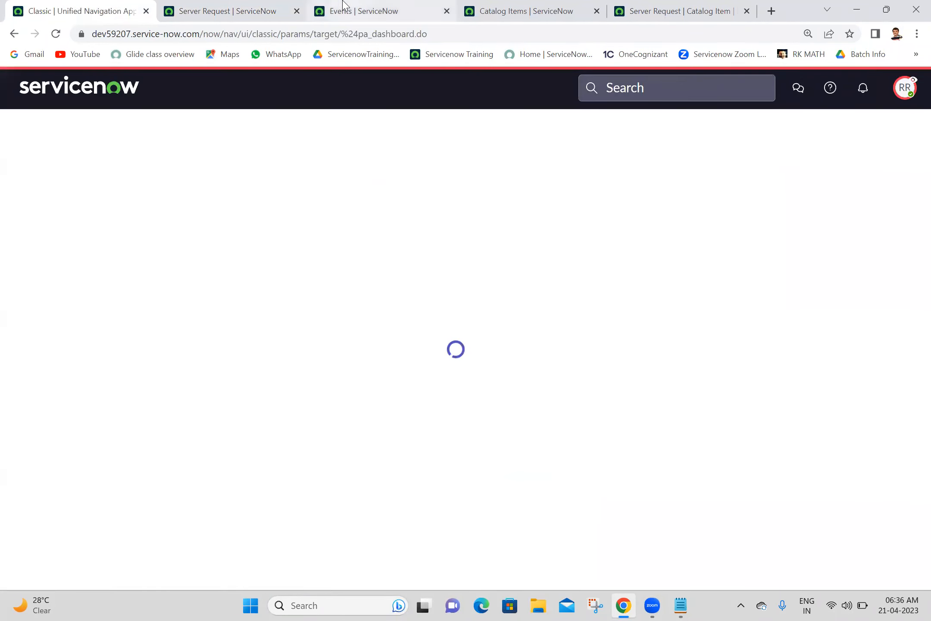
pyautogui.click(238, 9)
pyautogui.click(57, 35)
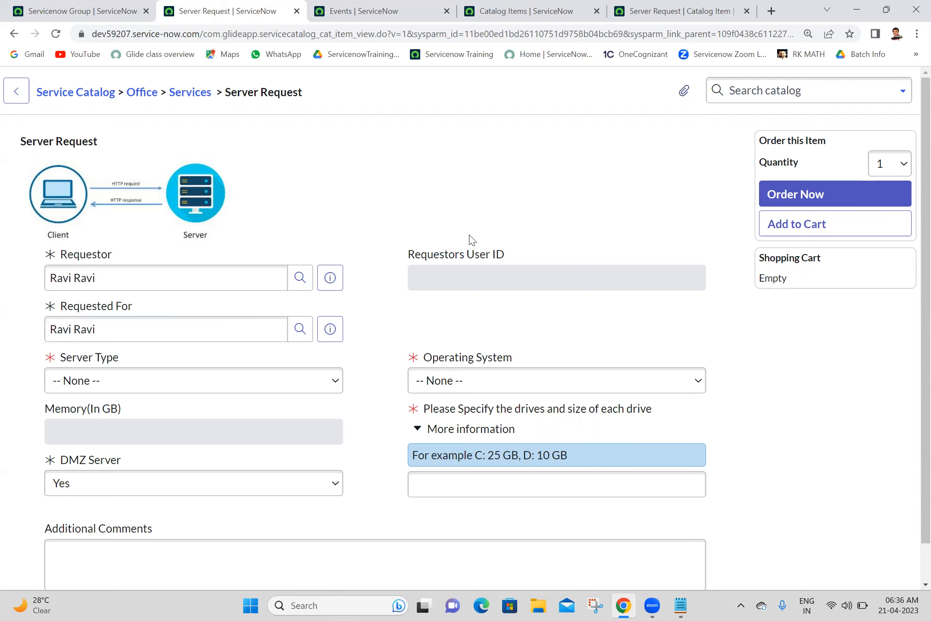
# Step: End the impersonation from the account menu on the dashboard
pyautogui.click(82, 11)
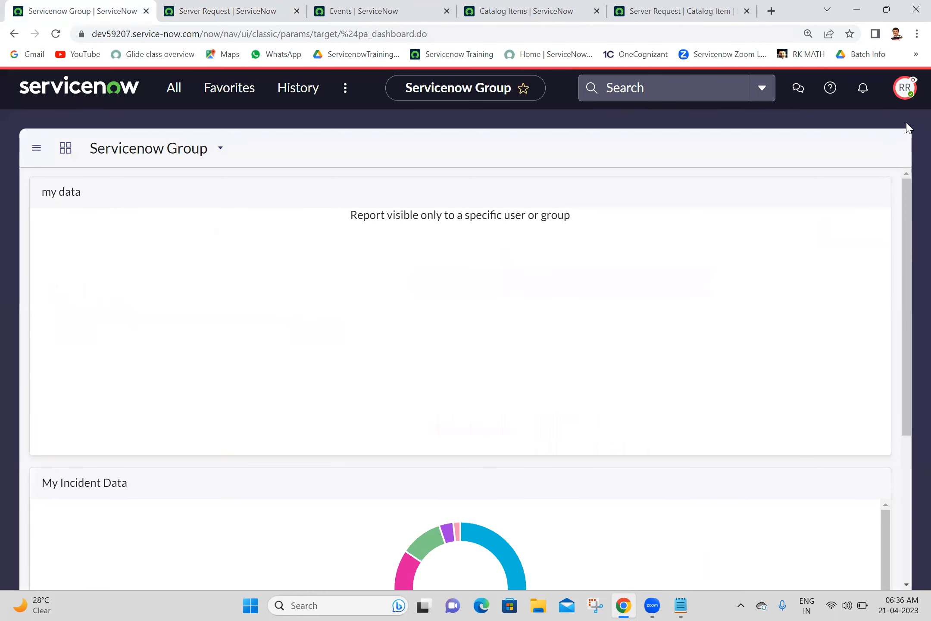
pyautogui.click(905, 88)
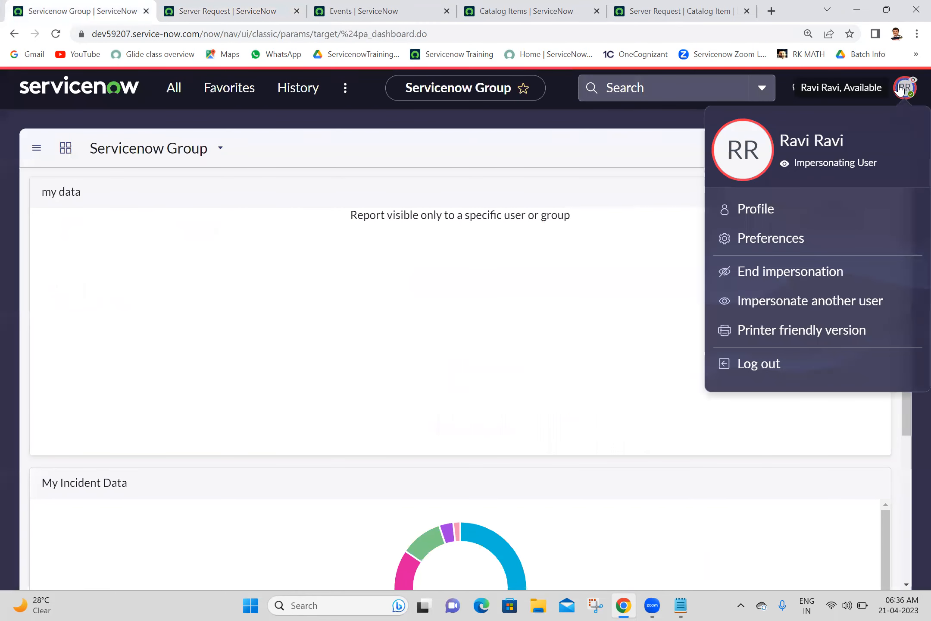
pyautogui.click(781, 277)
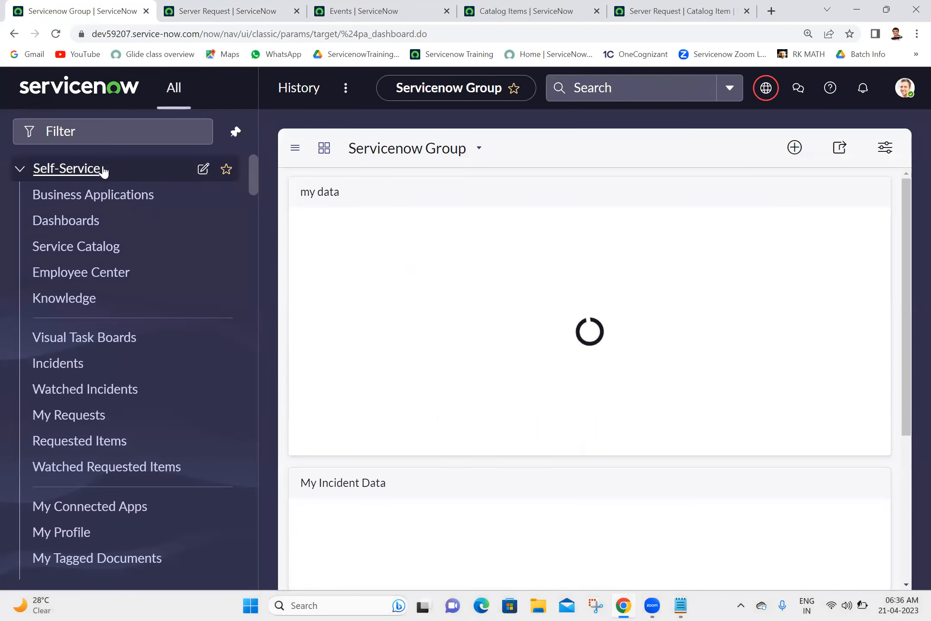
# Step: Filter the navigator on 'user crite' and open Service Catalog > User Criteria in a new tab
pyautogui.click(140, 133)
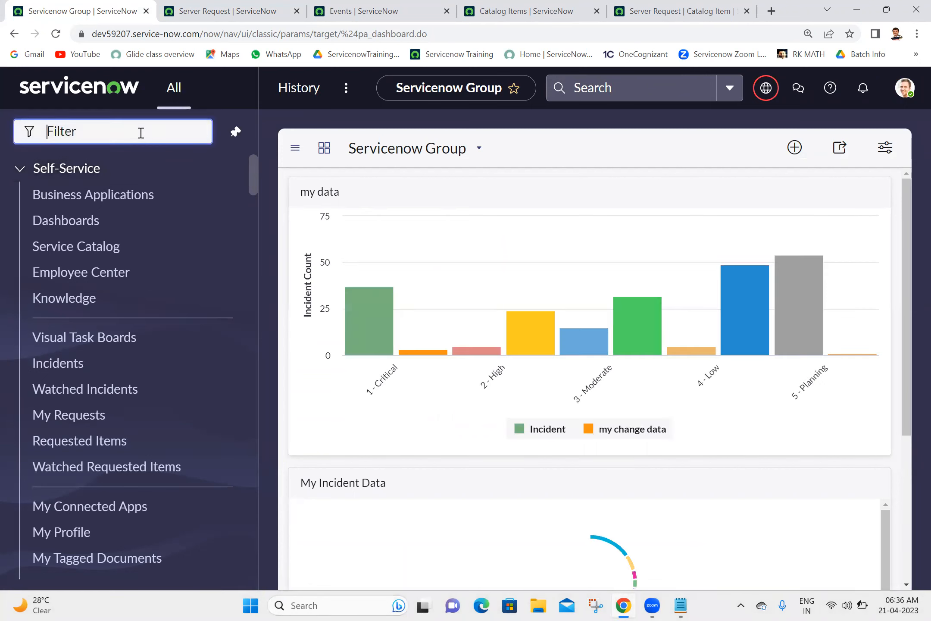
pyautogui.write('user ')
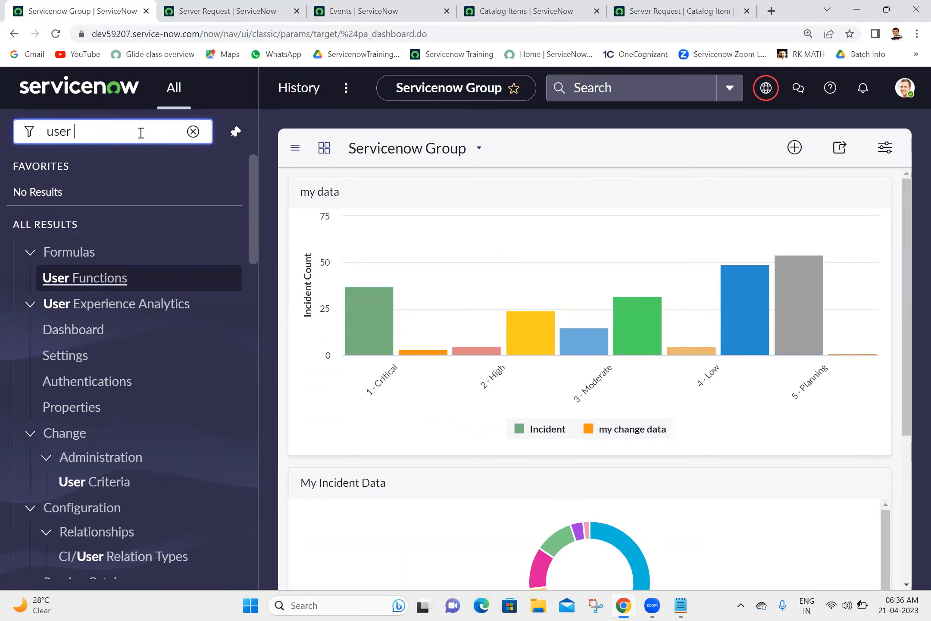
pyautogui.write('crite')
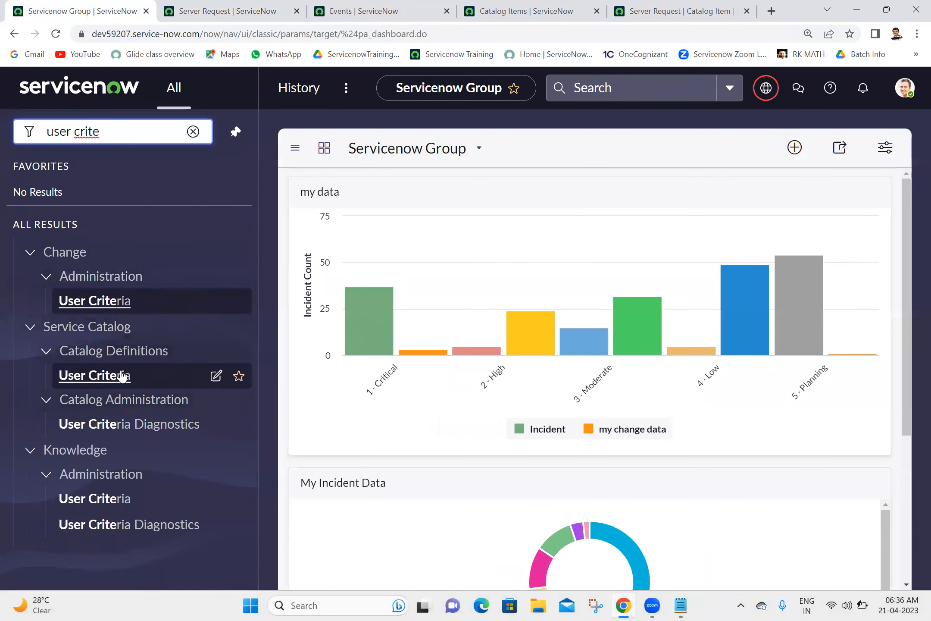
pyautogui.middleClick(109, 379)
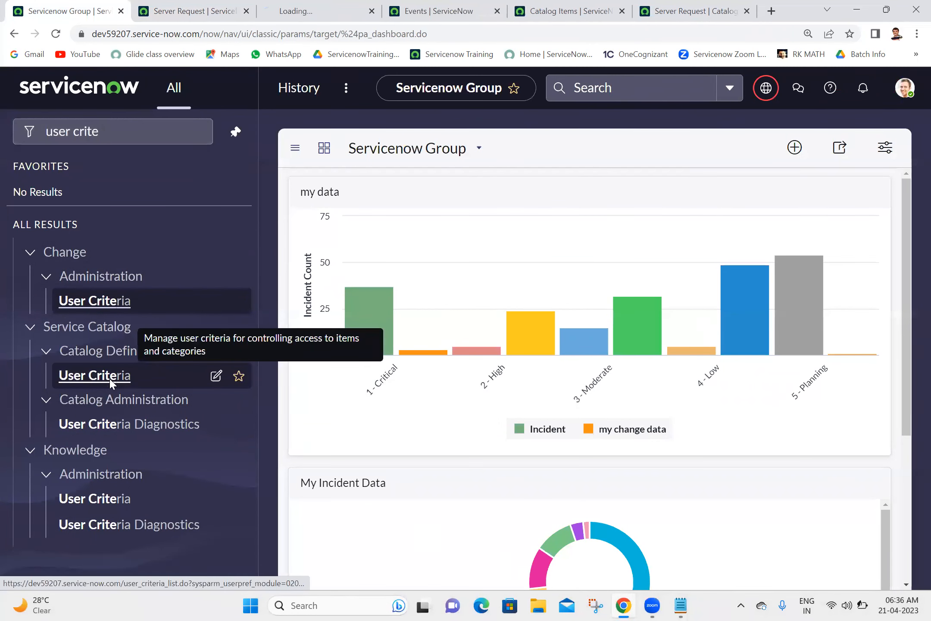
pyautogui.click(327, 7)
# Step: Create user criteria 'servicenow administration' with group Servicenow Administration and save it
pyautogui.click(903, 82)
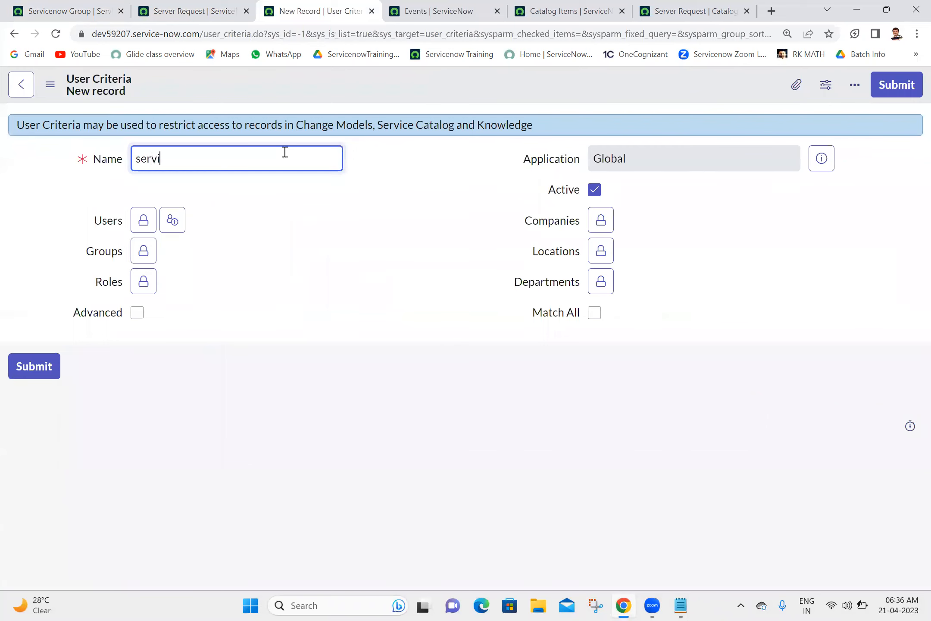
pyautogui.write('servicenow administration')
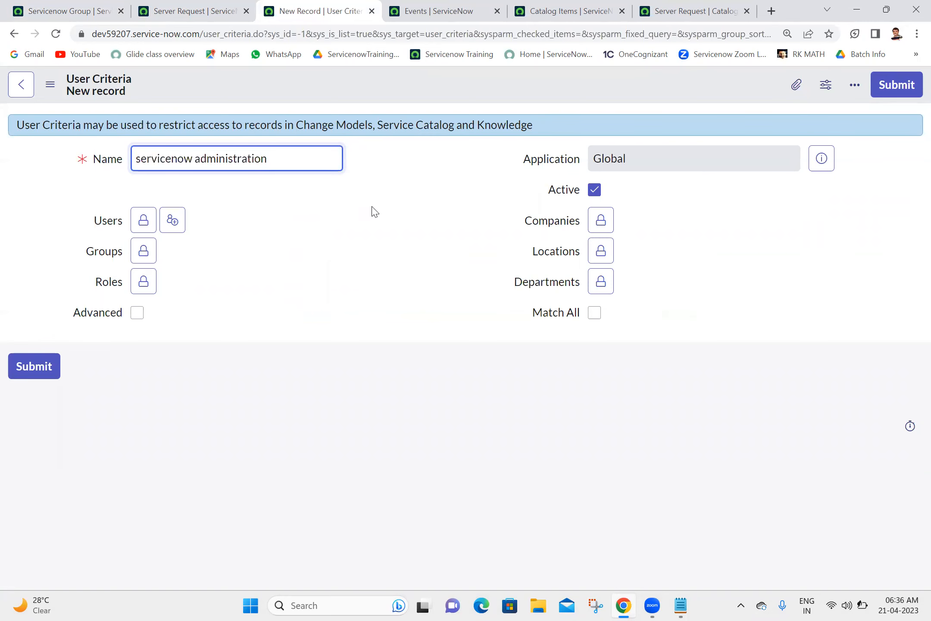
pyautogui.click(383, 220)
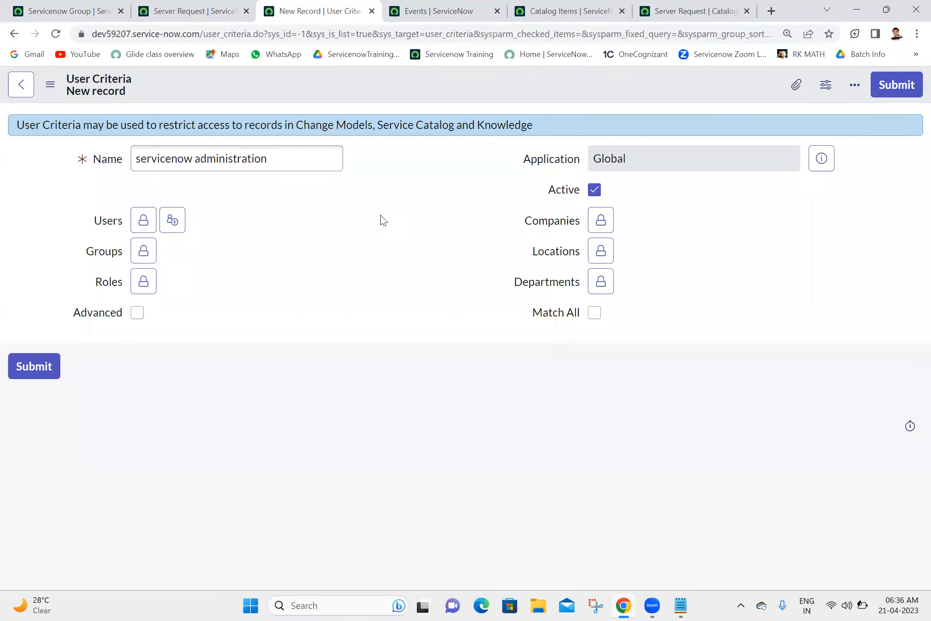
pyautogui.click(144, 250)
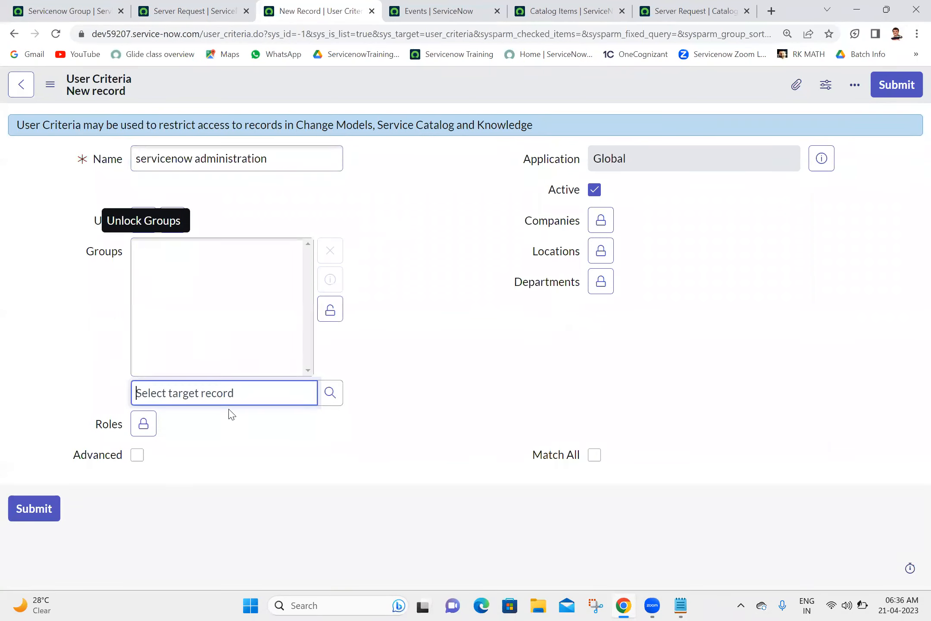
pyautogui.write('ser')
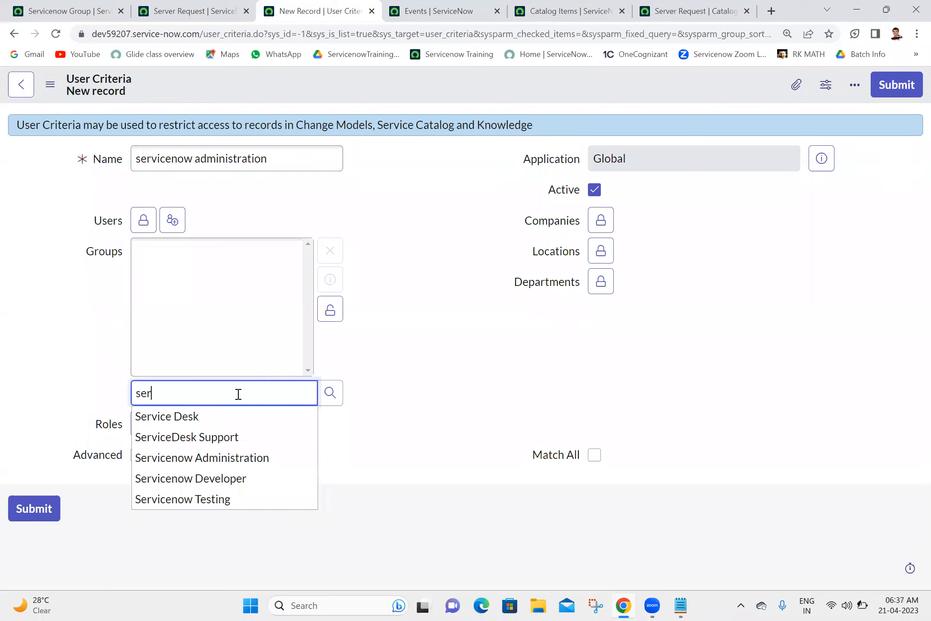
pyautogui.click(221, 459)
pyautogui.click(330, 309)
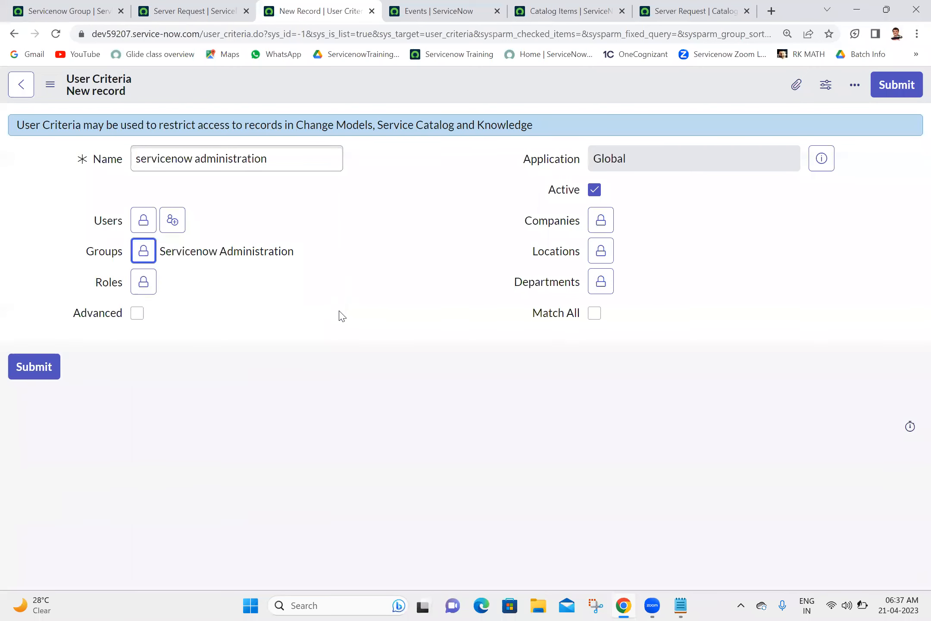
pyautogui.rightClick(476, 81)
pyautogui.click(480, 84)
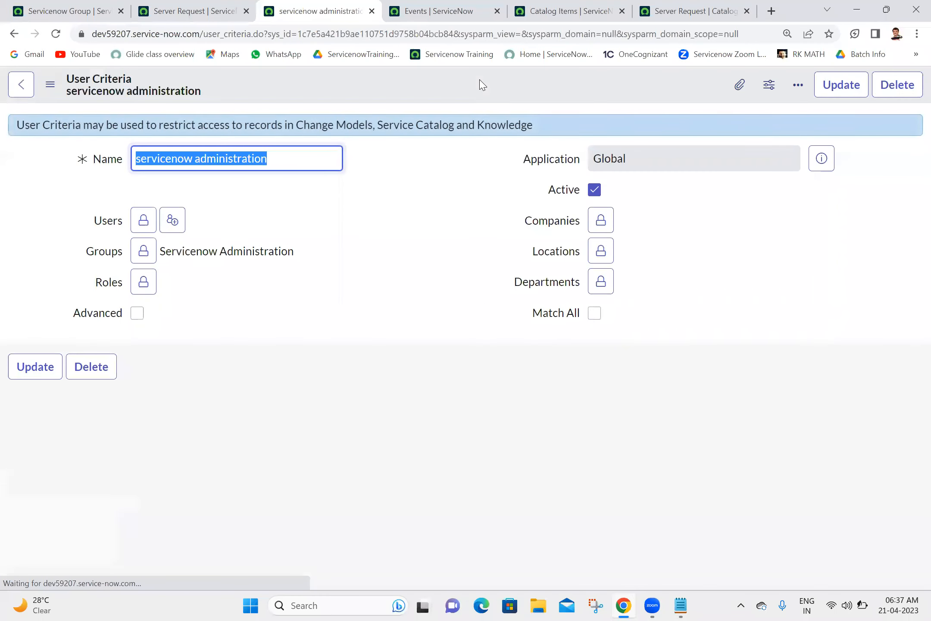
pyautogui.click(440, 199)
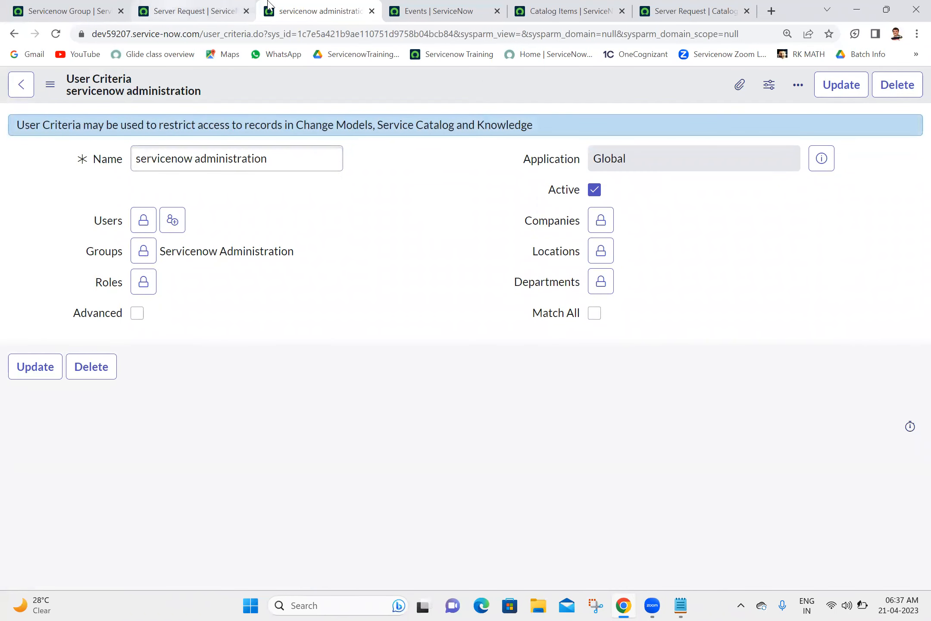
# Step: Add 'servicenow administration' to the Server Request item's Available For list and save
pyautogui.click(657, 6)
pyautogui.scroll(-10, 914, 336)
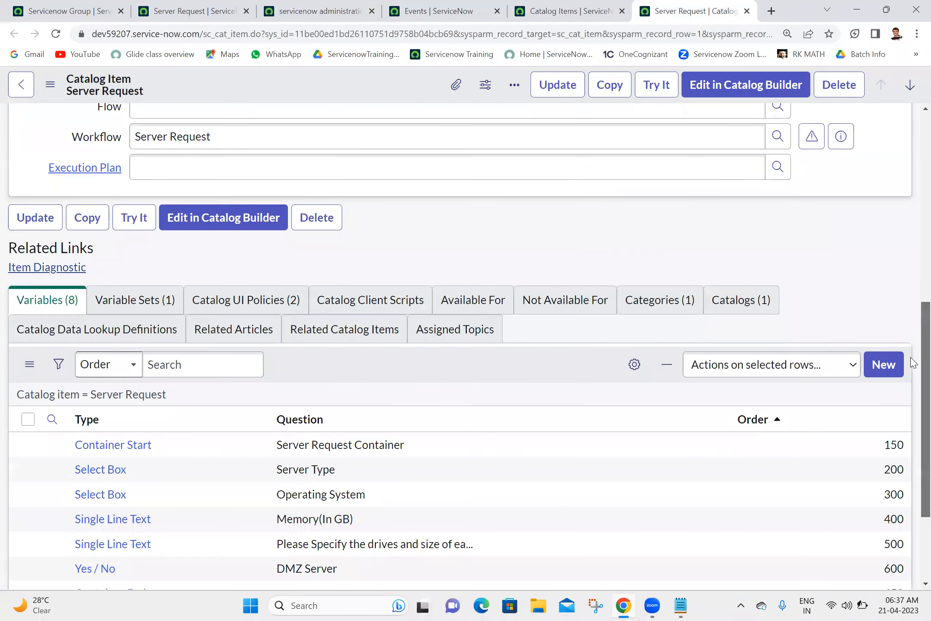
pyautogui.click(448, 179)
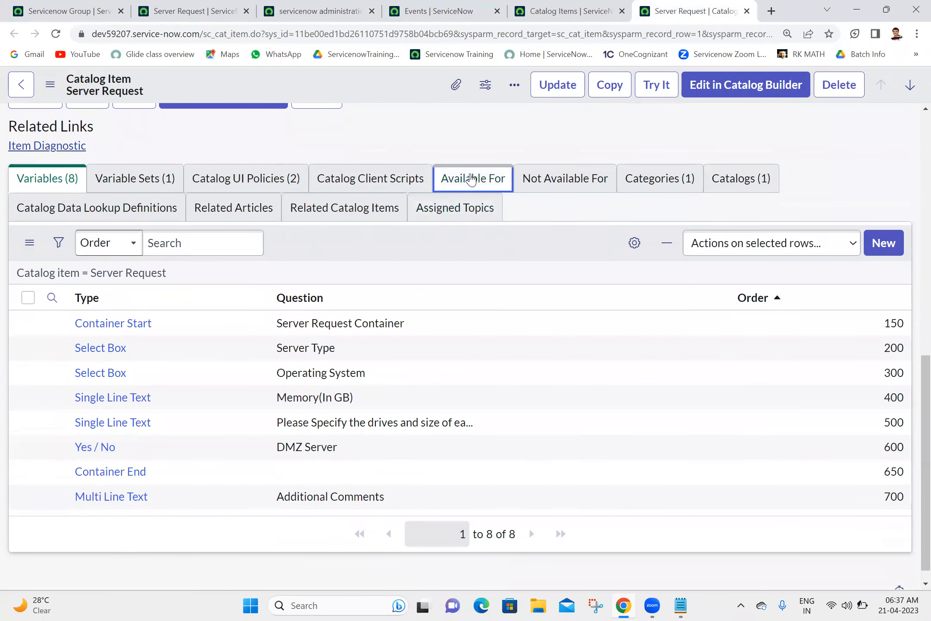
pyautogui.click(881, 367)
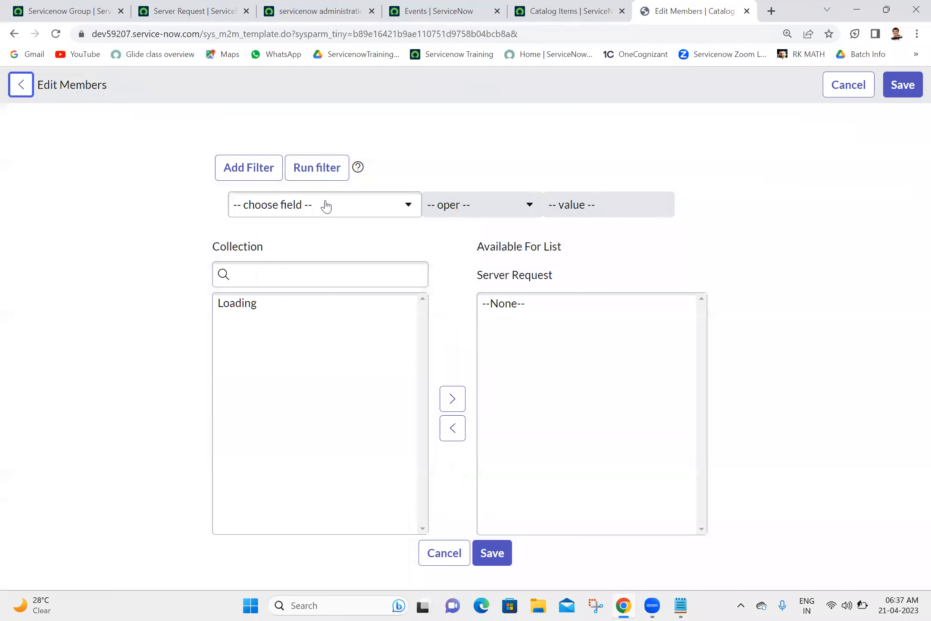
pyautogui.click(285, 285)
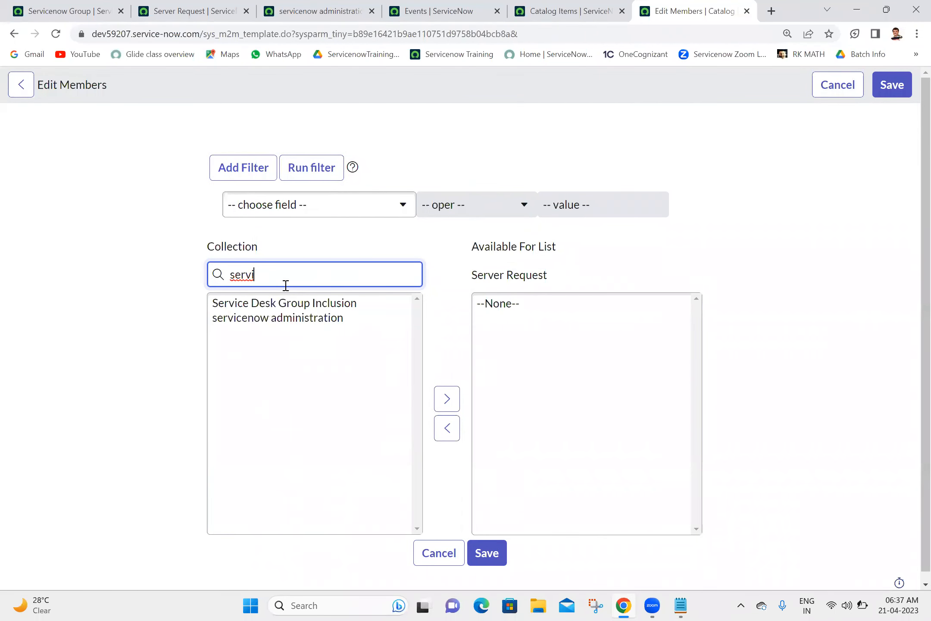
pyautogui.doubleClick(262, 319)
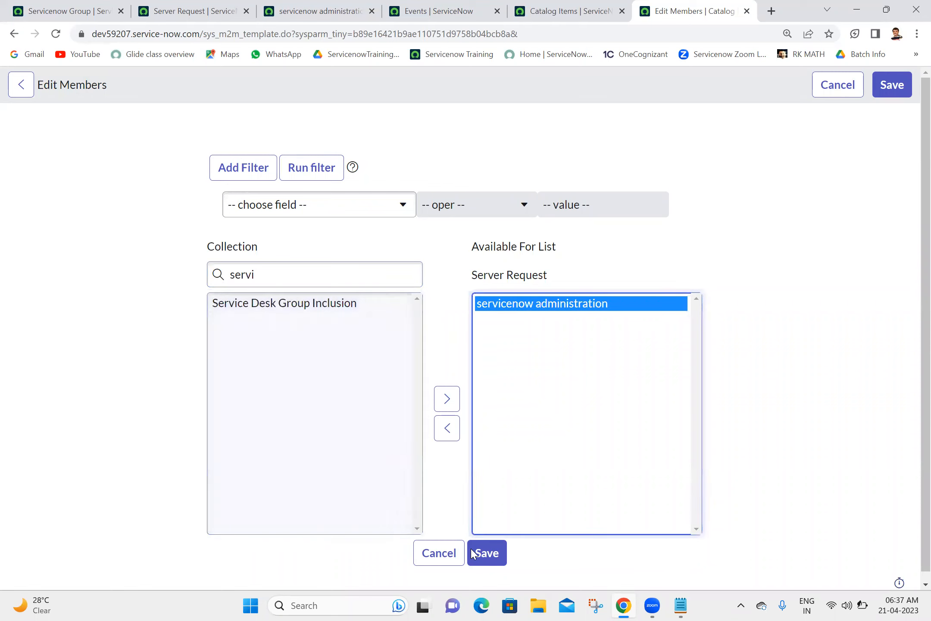
pyautogui.click(479, 554)
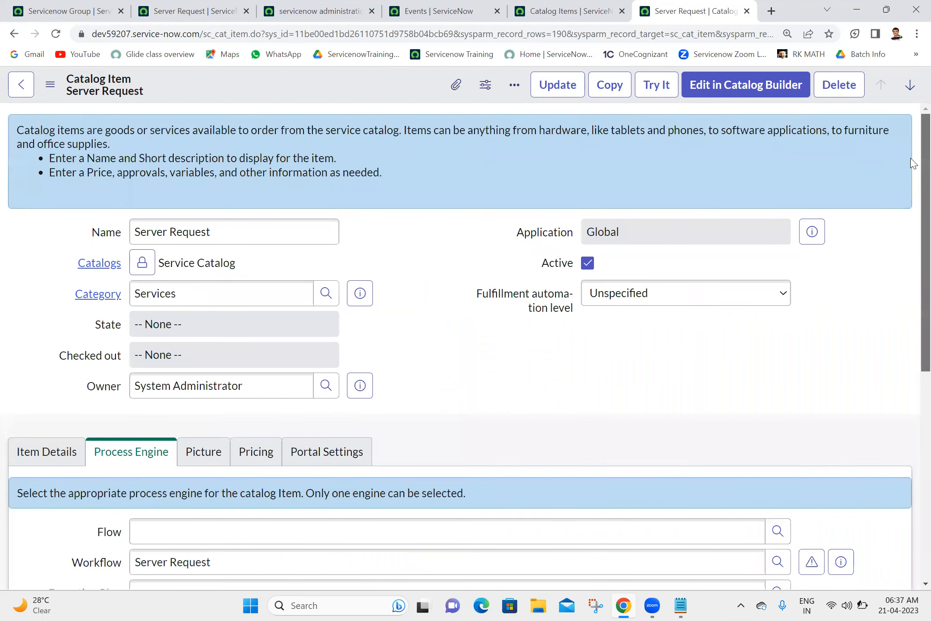
pyautogui.moveTo(910, 166); pyautogui.dragTo(913, 134)
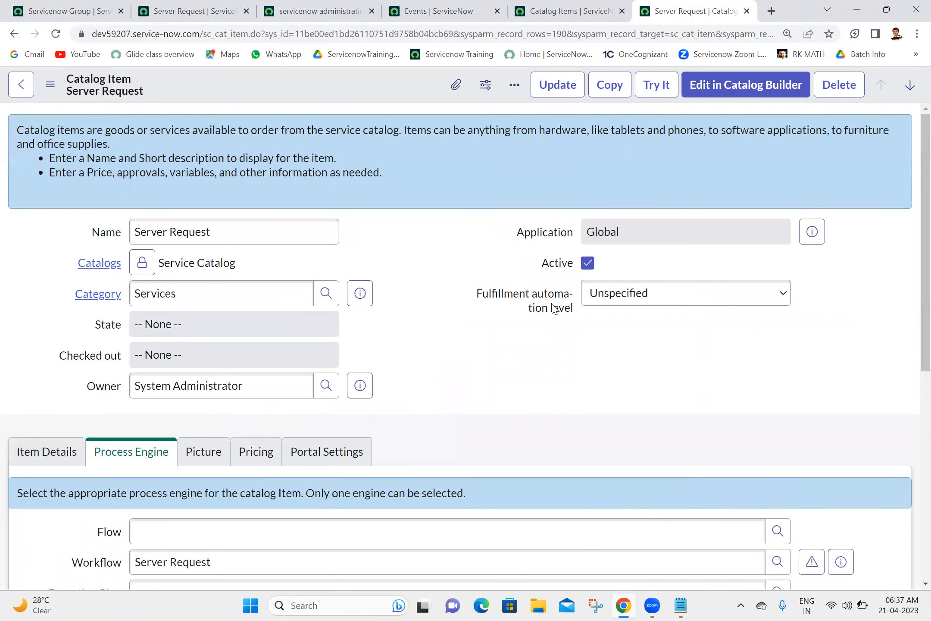
# Step: Return to the dashboard and bring up Impersonate user from the avatar menu
pyautogui.click(193, 6)
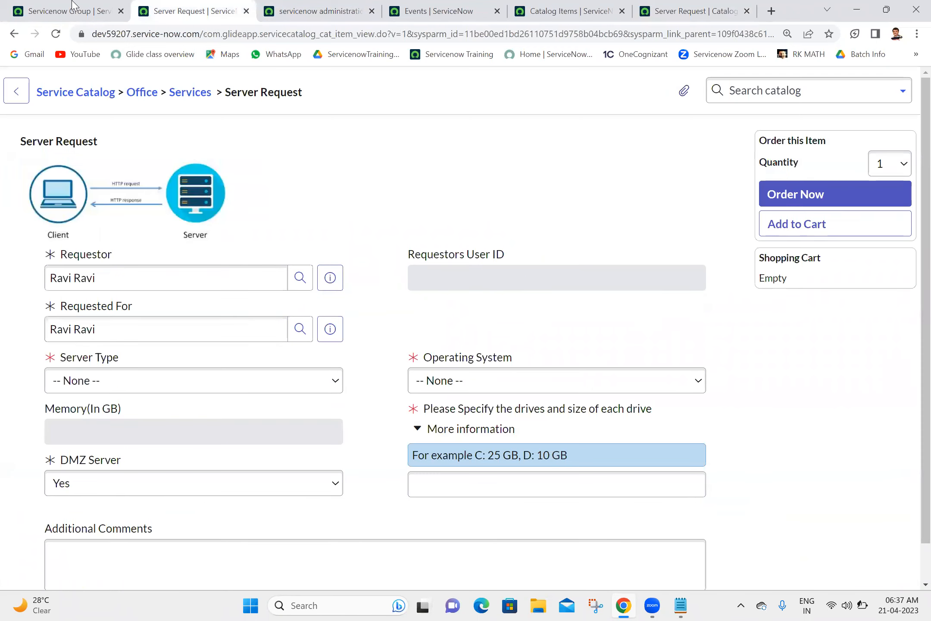
pyautogui.click(59, 7)
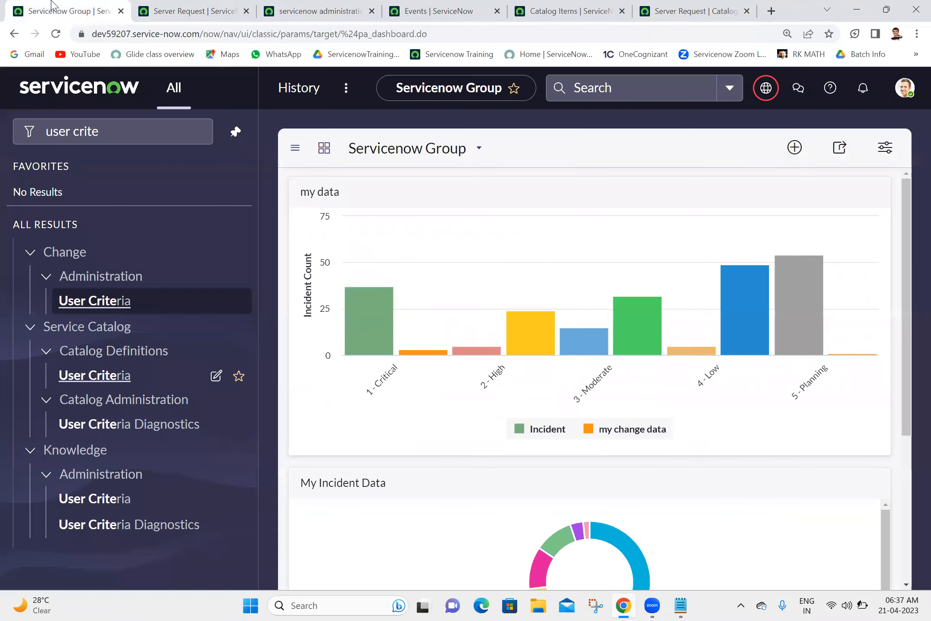
pyautogui.click(905, 89)
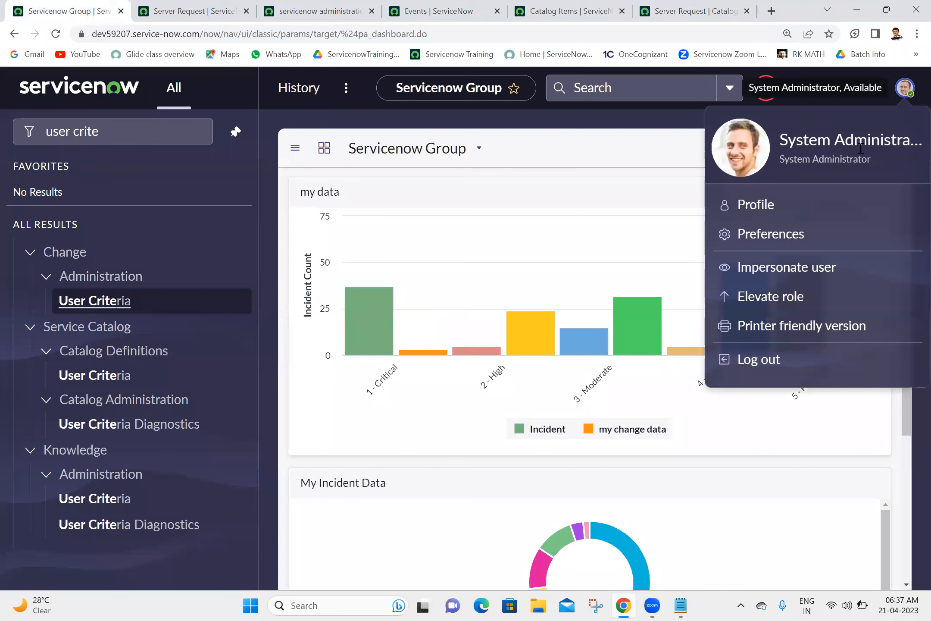
pyautogui.click(781, 272)
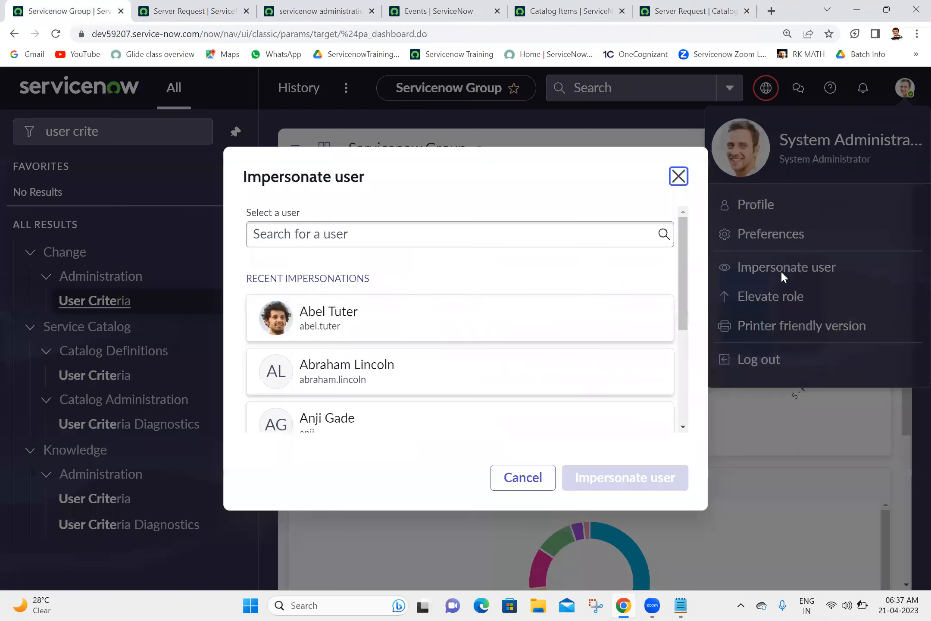
# Step: Impersonate the first recent user and confirm Server Request reports not authorized
pyautogui.click(399, 319)
pyautogui.click(637, 483)
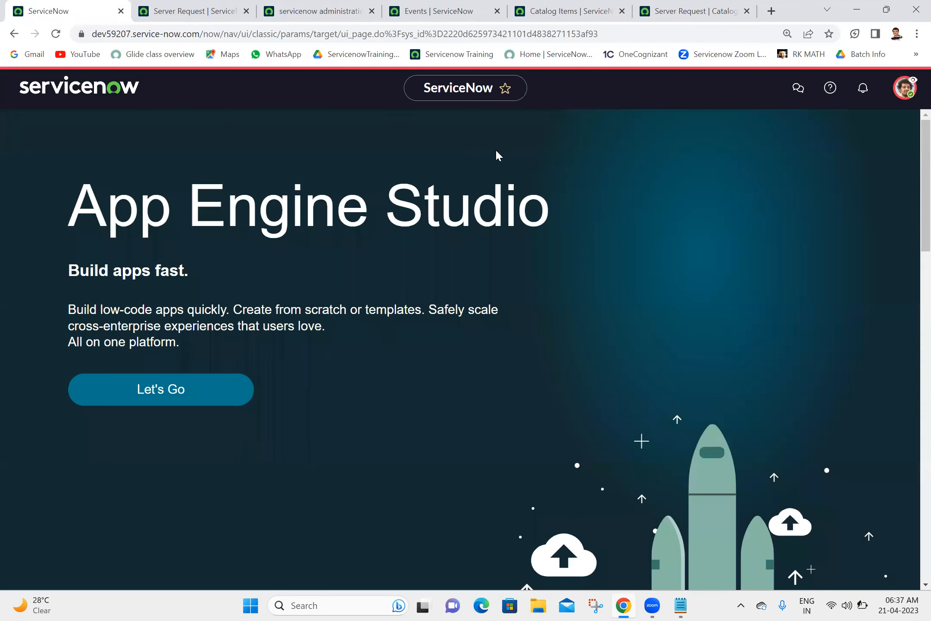
pyautogui.click(199, 5)
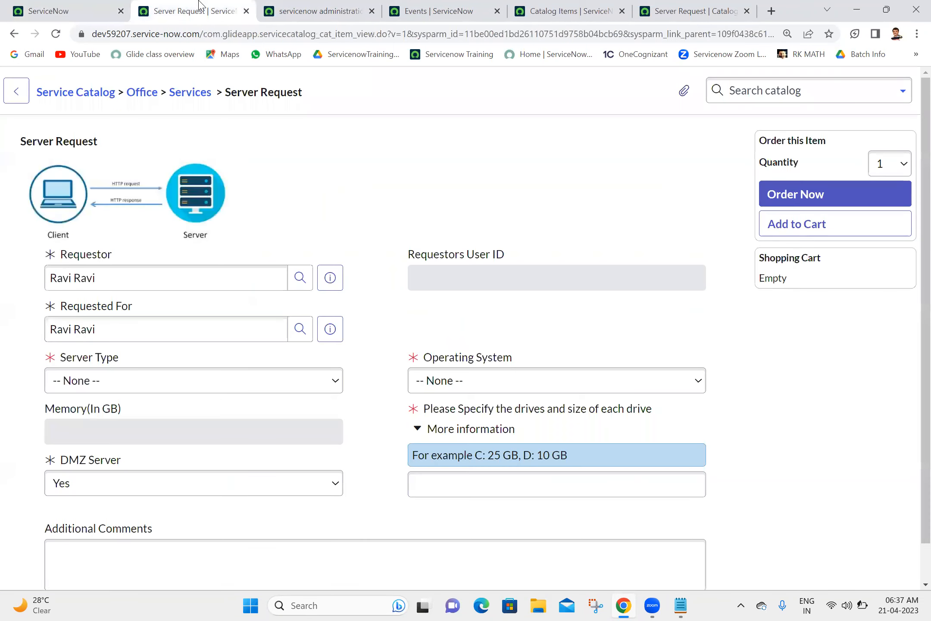
pyautogui.click(56, 34)
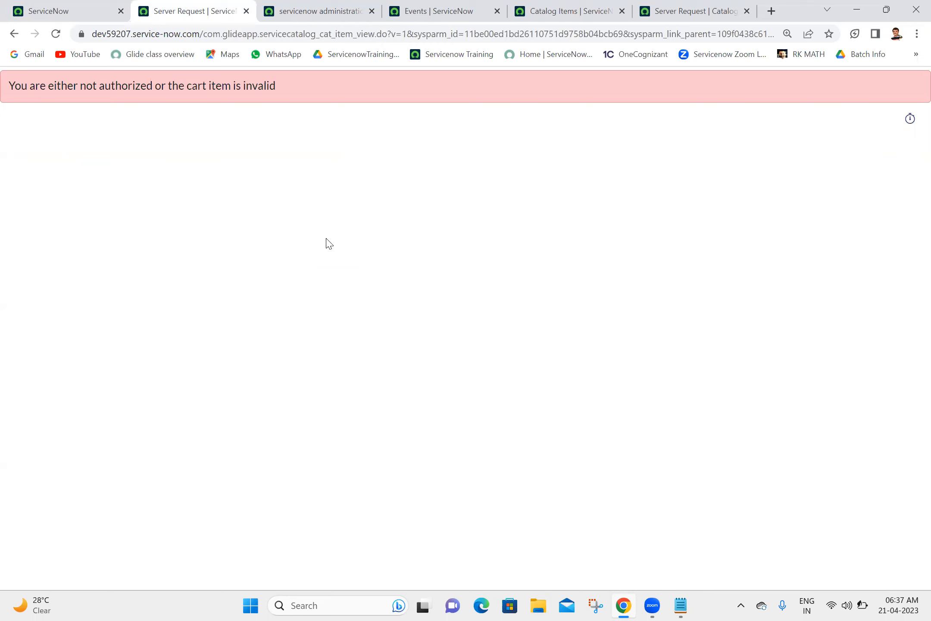
pyautogui.click(99, 12)
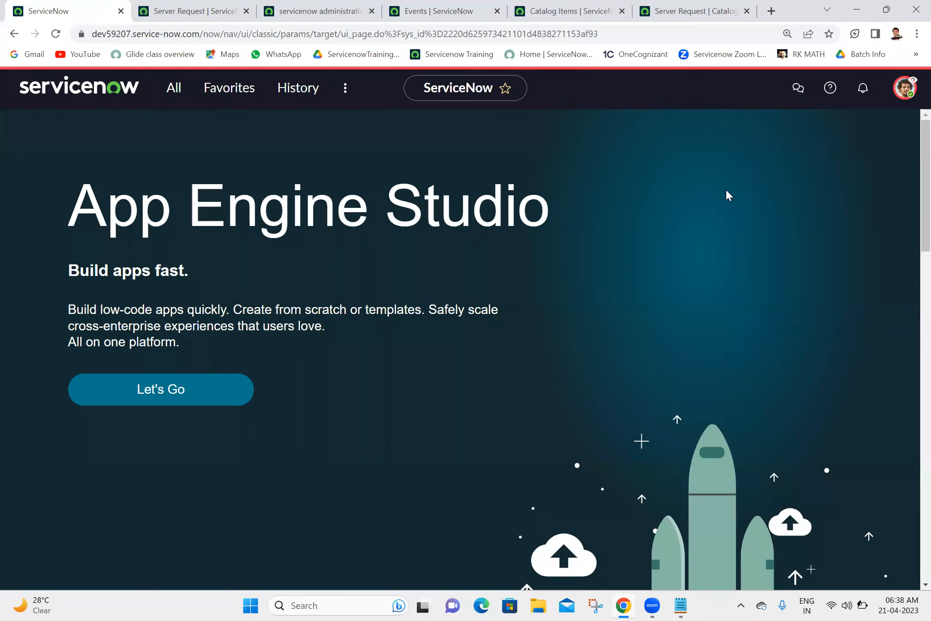
# Step: Impersonate another recent user and confirm Server Request still shows the not-authorized error
pyautogui.click(905, 88)
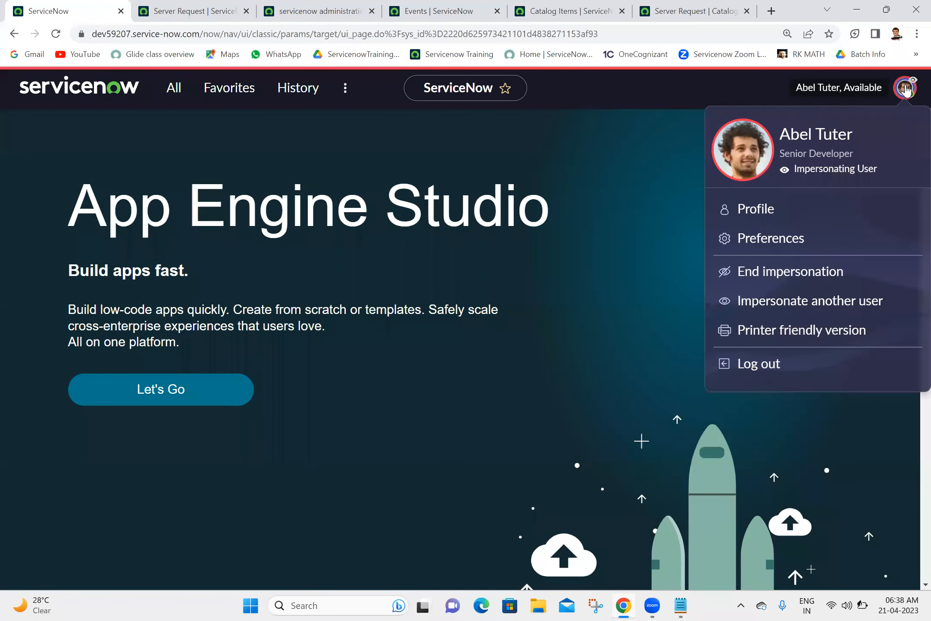
pyautogui.click(782, 303)
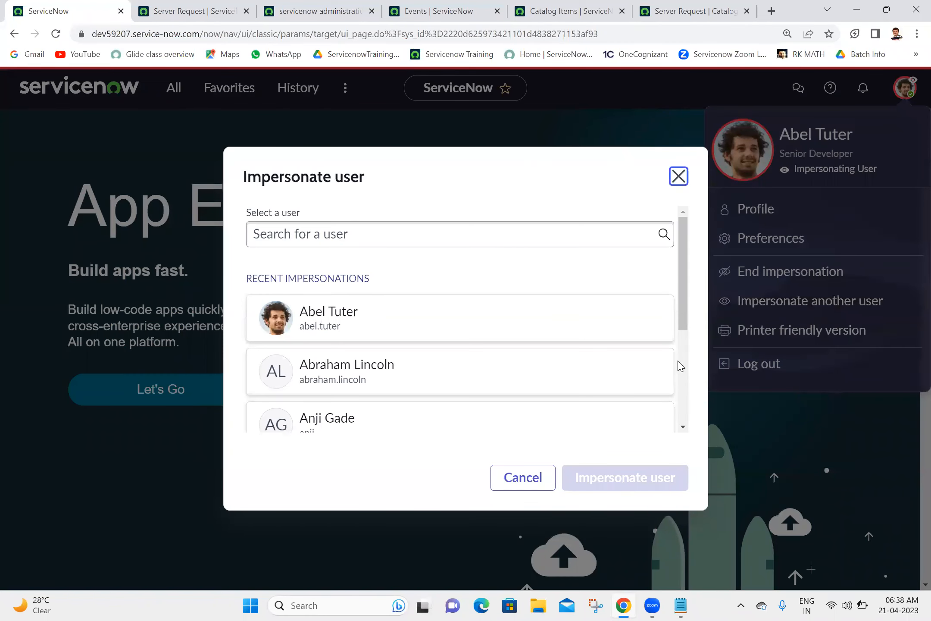
pyautogui.scroll(-4, 680, 365)
pyautogui.click(462, 364)
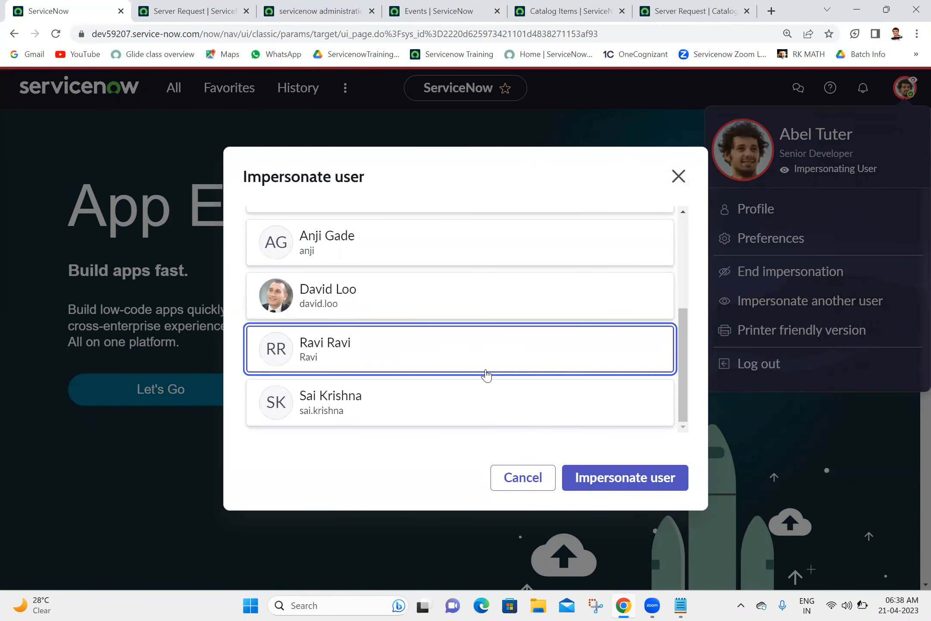
pyautogui.click(615, 479)
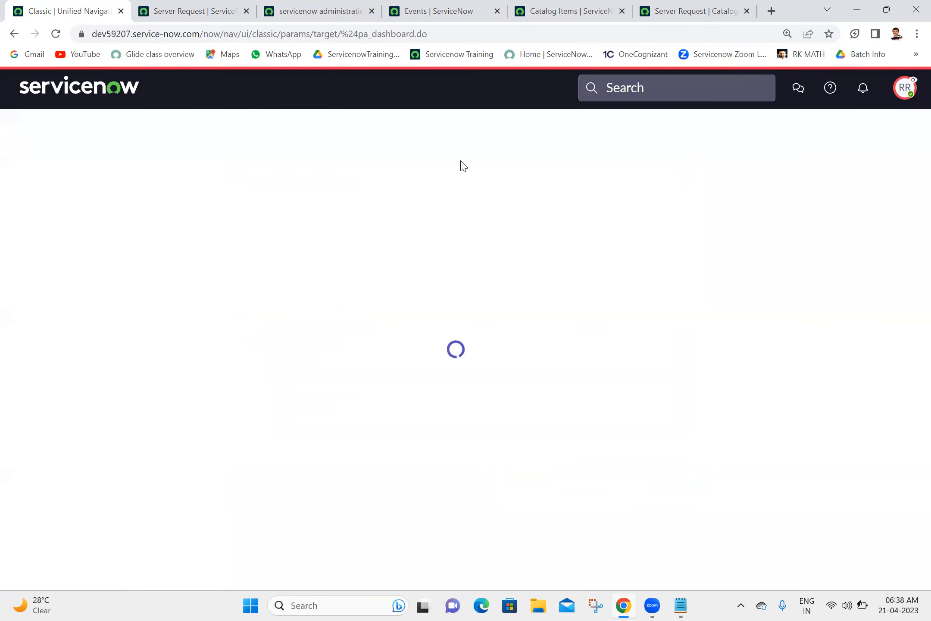
pyautogui.click(182, 12)
pyautogui.click(57, 34)
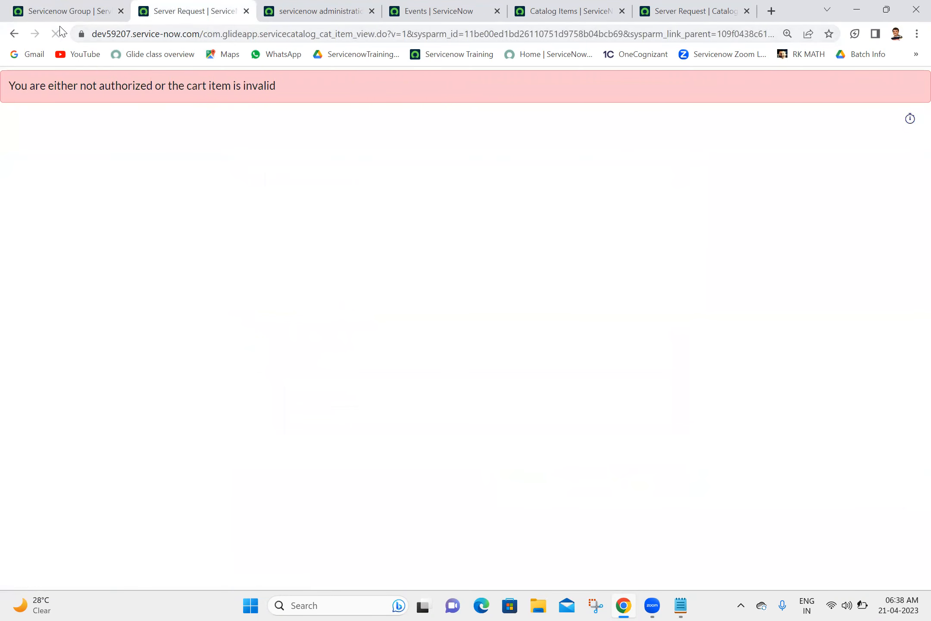
pyautogui.click(71, 18)
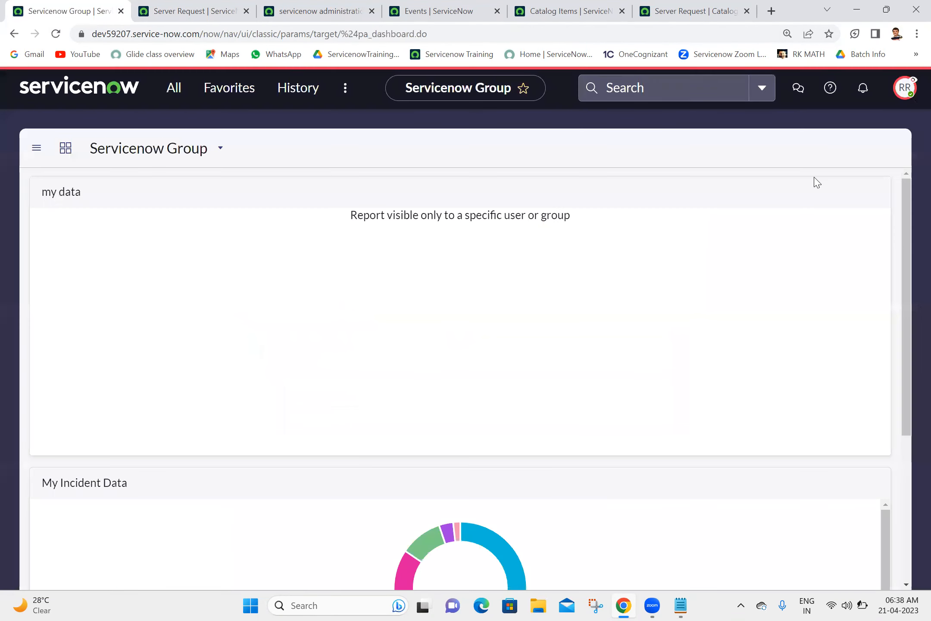
# Step: Impersonate a third user and confirm the Server Request order form loads for them
pyautogui.click(908, 90)
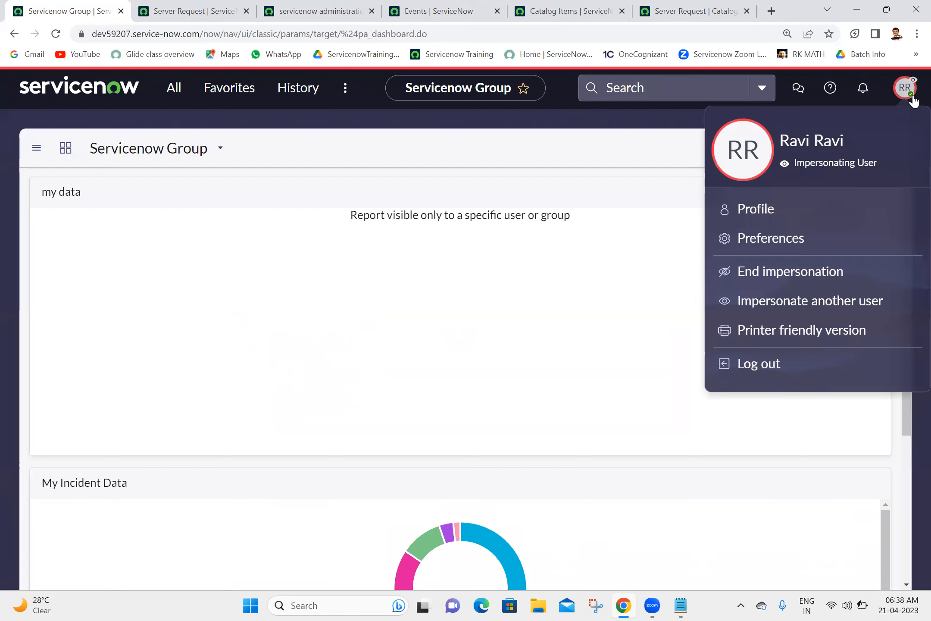
pyautogui.click(784, 307)
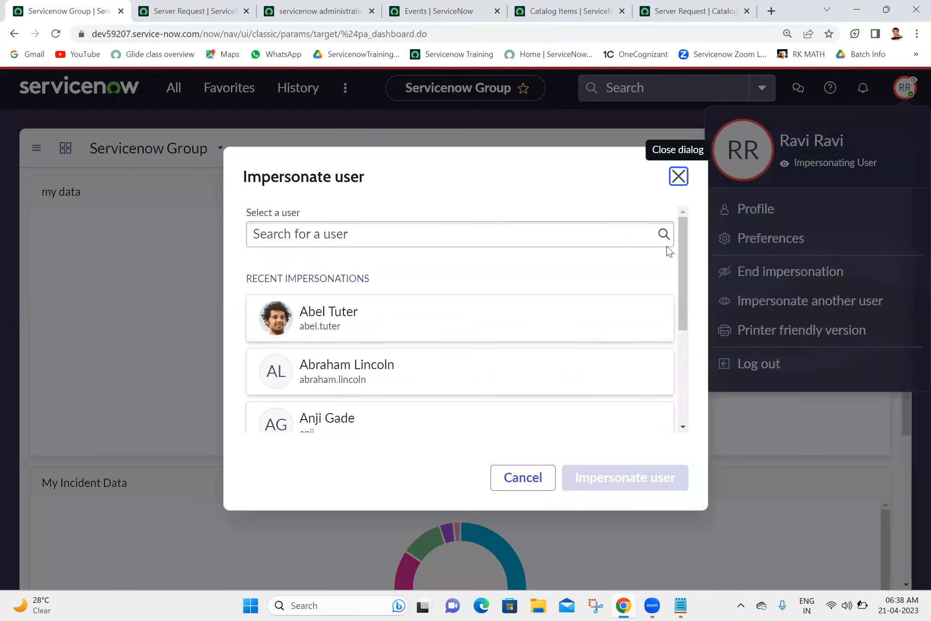
pyautogui.moveTo(687, 261); pyautogui.dragTo(681, 320)
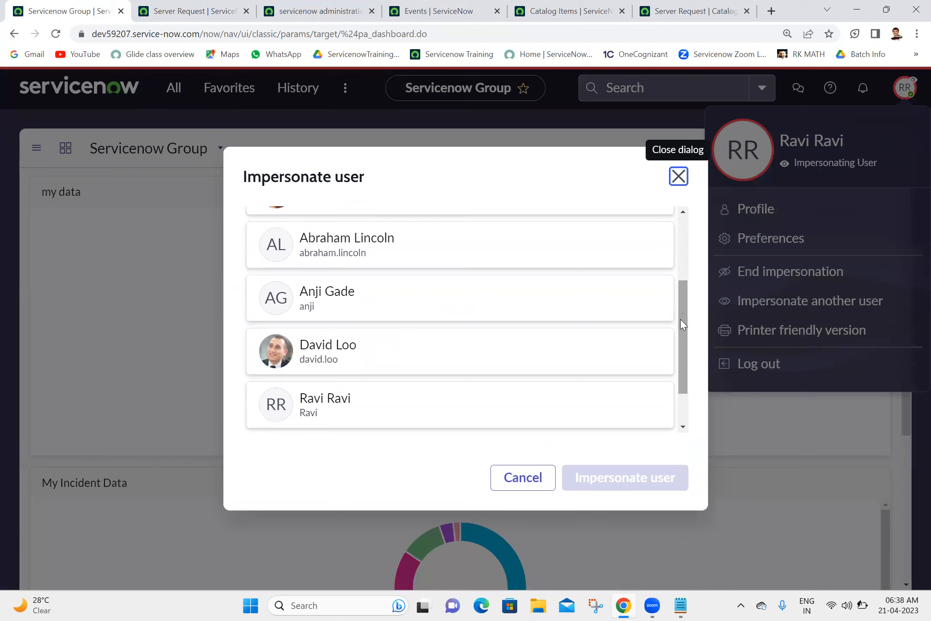
pyautogui.click(591, 301)
pyautogui.click(606, 479)
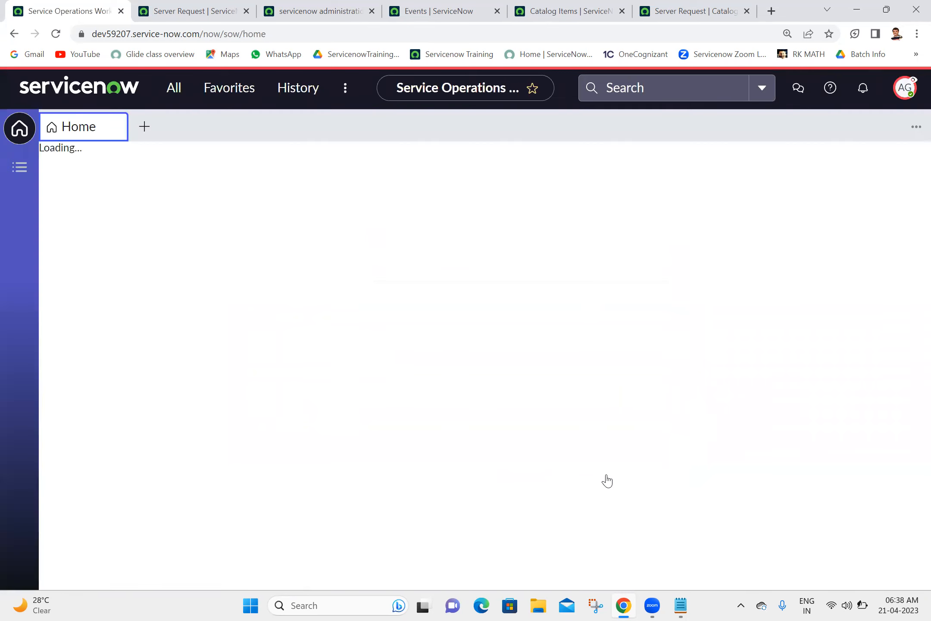
pyautogui.click(165, 19)
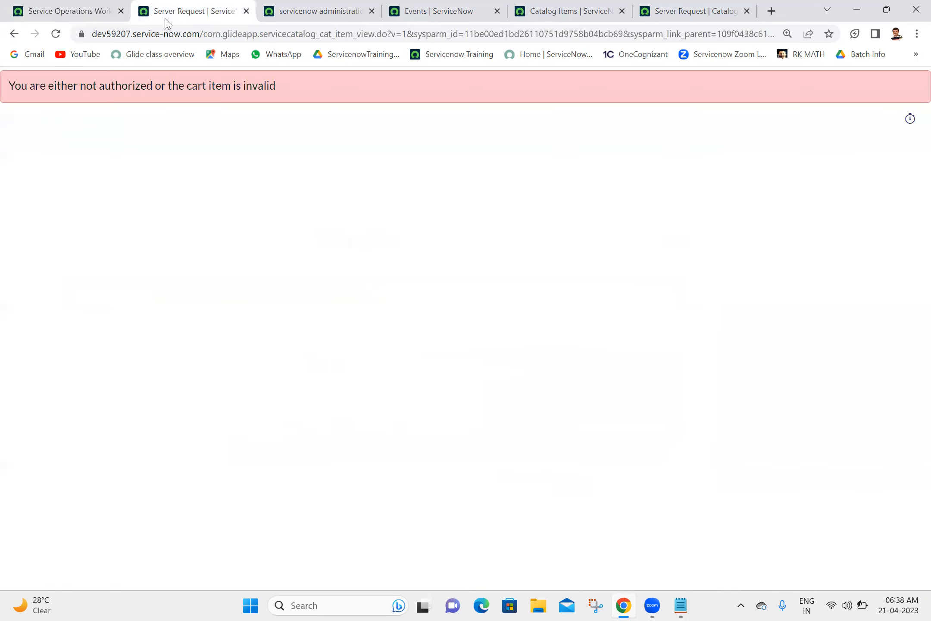
pyautogui.click(56, 38)
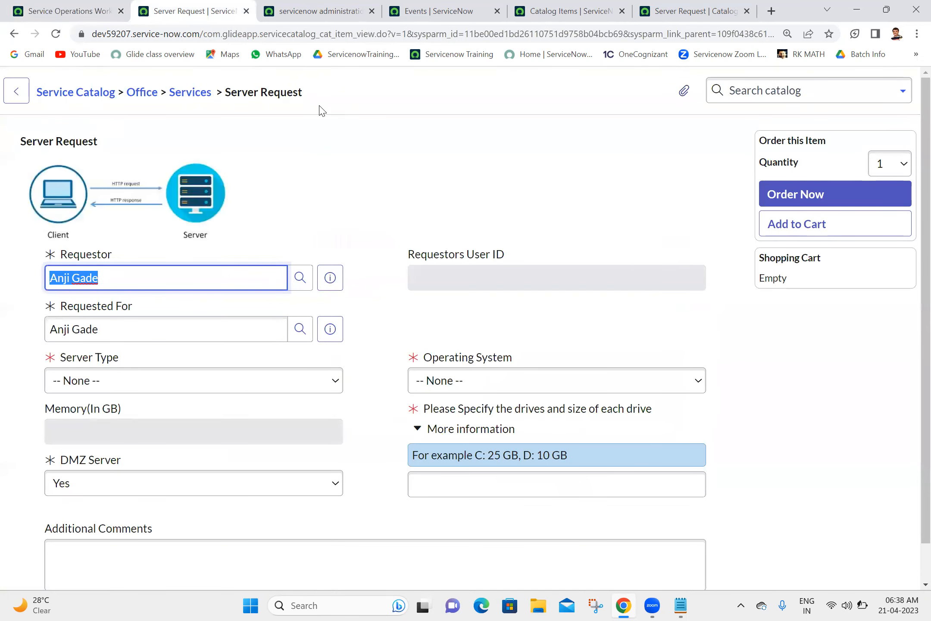
# Step: End the impersonation from the workspace home page's account menu
pyautogui.click(92, 10)
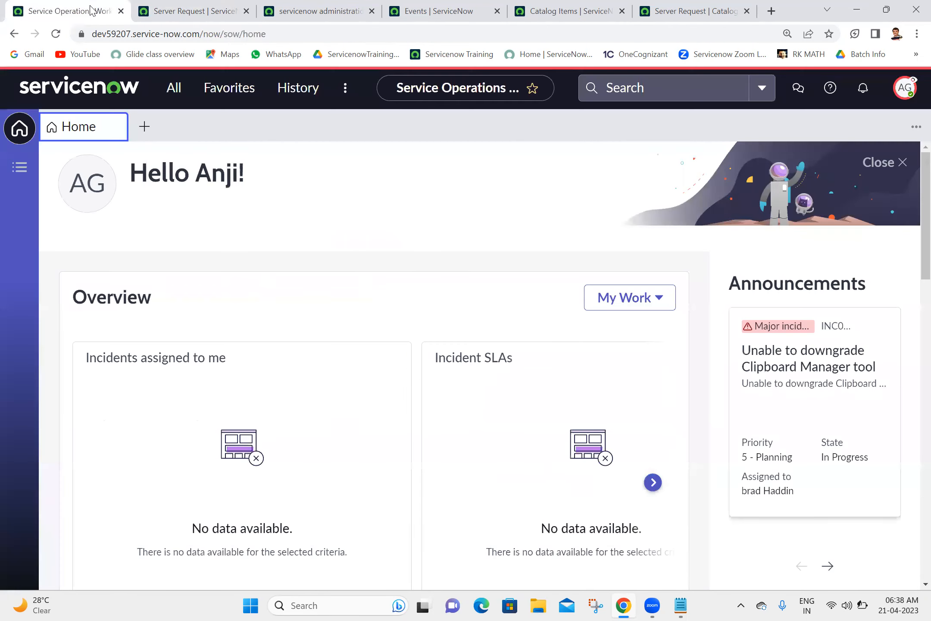
pyautogui.click(904, 88)
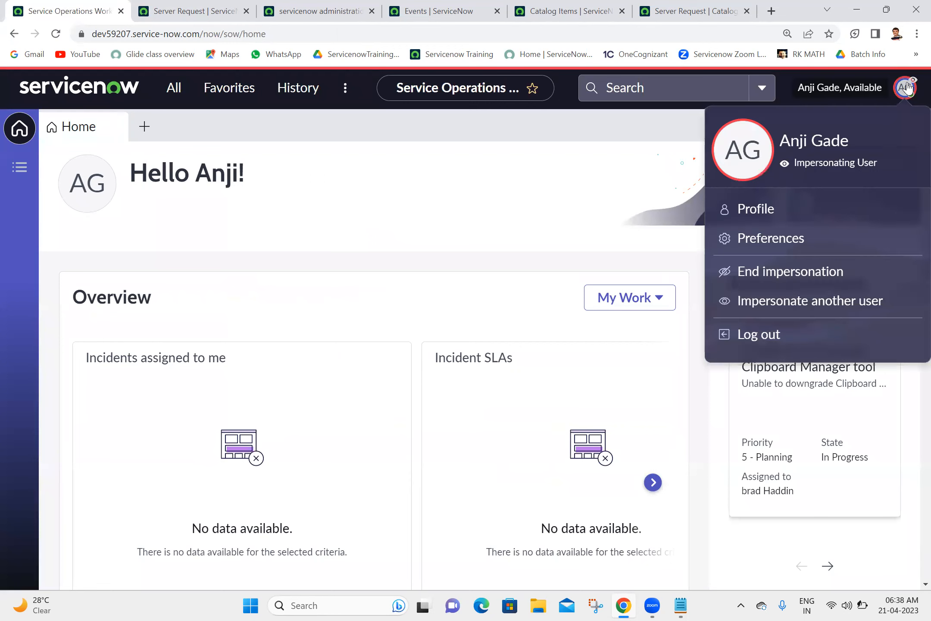
pyautogui.click(787, 279)
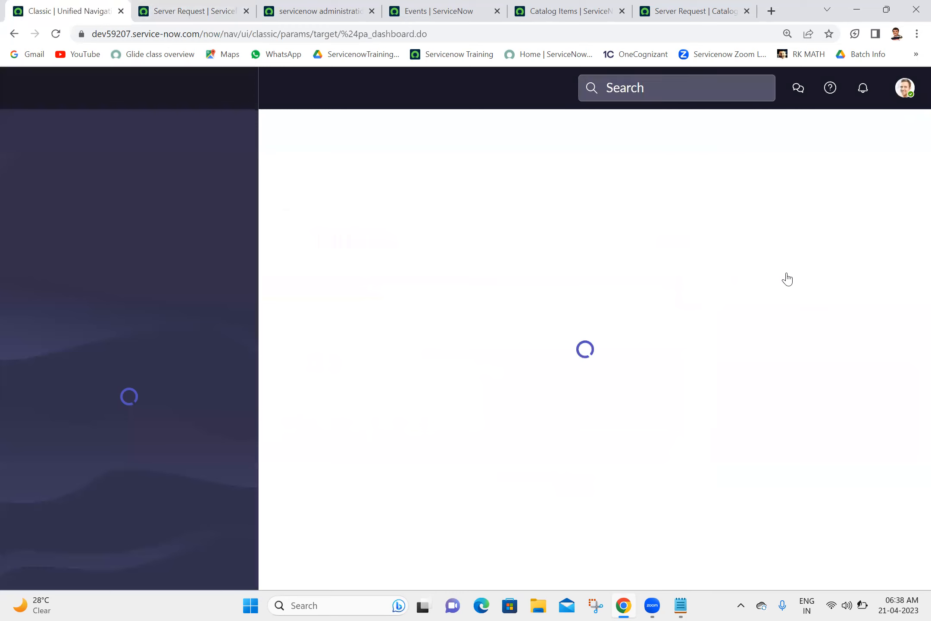
# Step: Check Server Request's lists: Not Available For is empty, Available For holds 'servicenow administration'
pyautogui.click(700, 14)
pyautogui.scroll(-1, 911, 487)
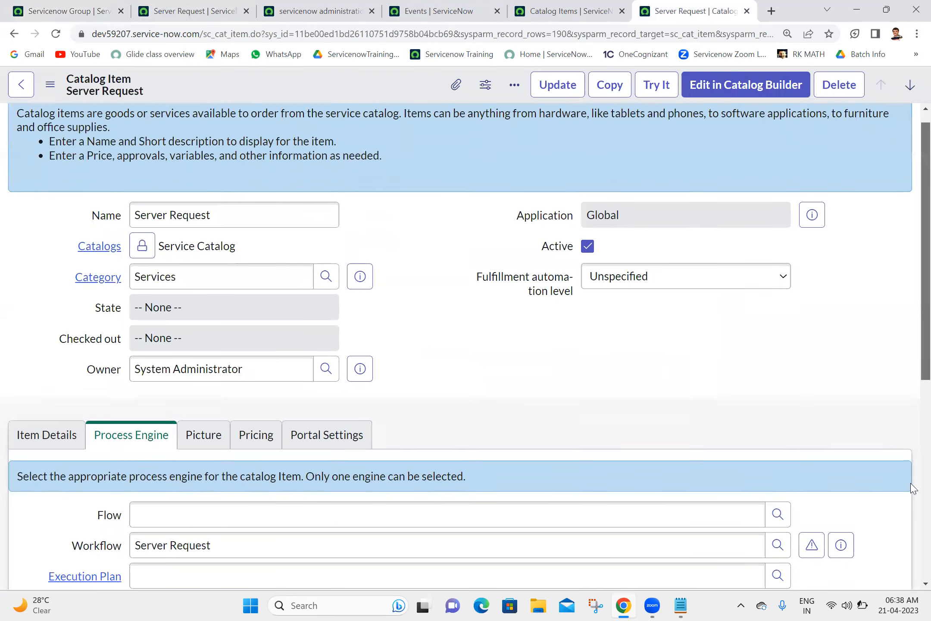
pyautogui.scroll(-6, 911, 488)
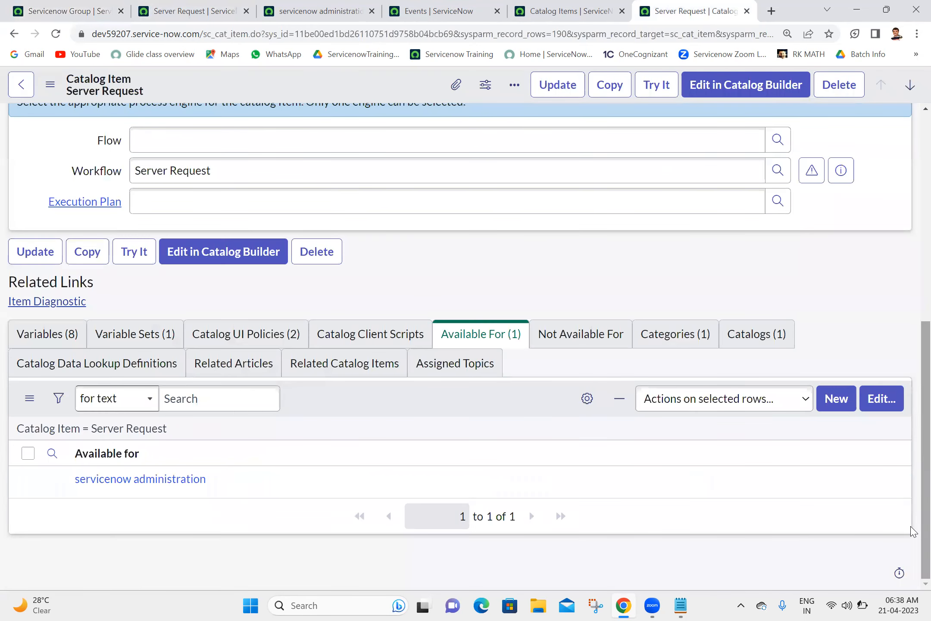
pyautogui.click(472, 330)
pyautogui.click(552, 344)
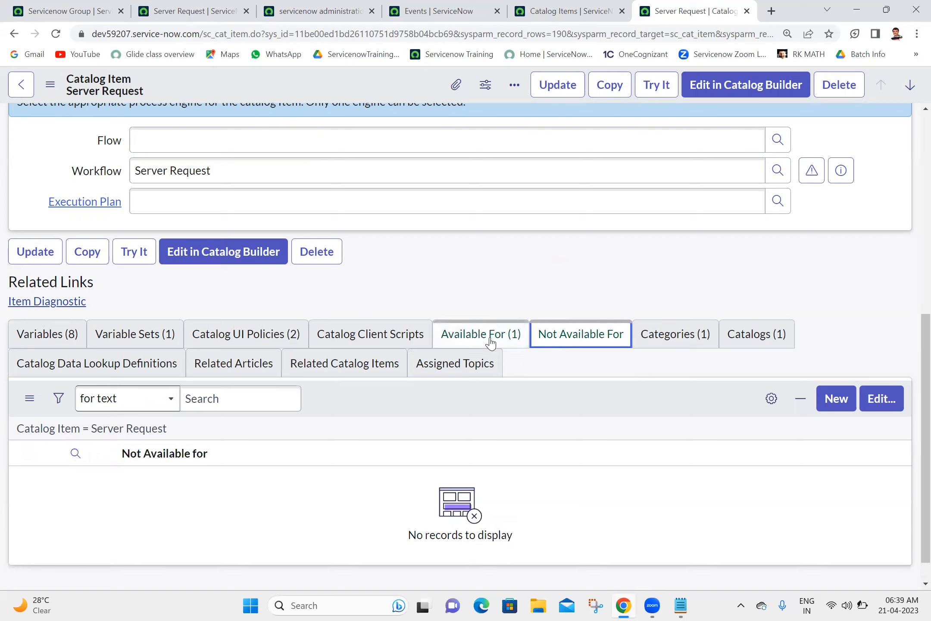
pyautogui.click(520, 278)
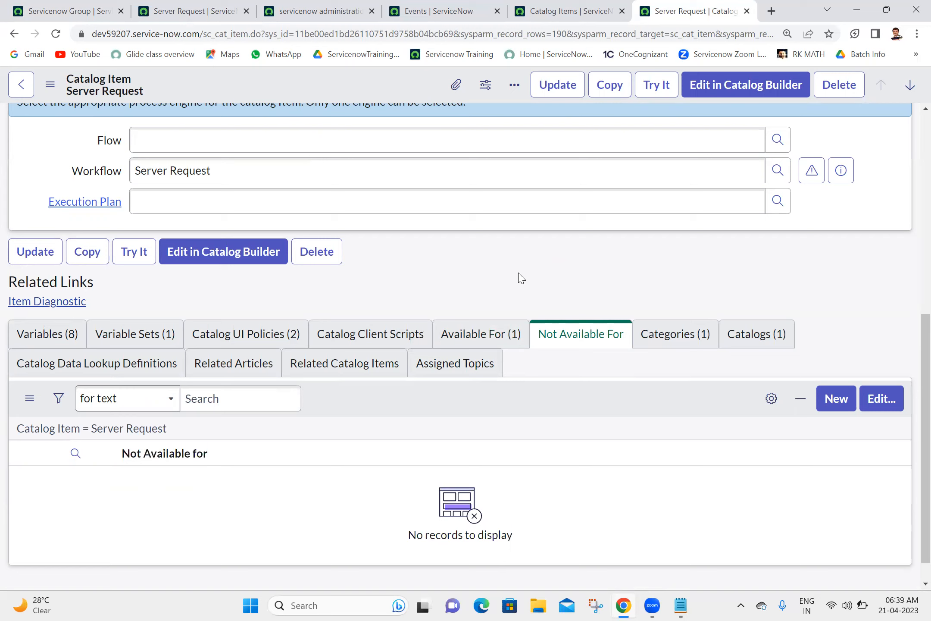
pyautogui.click(468, 335)
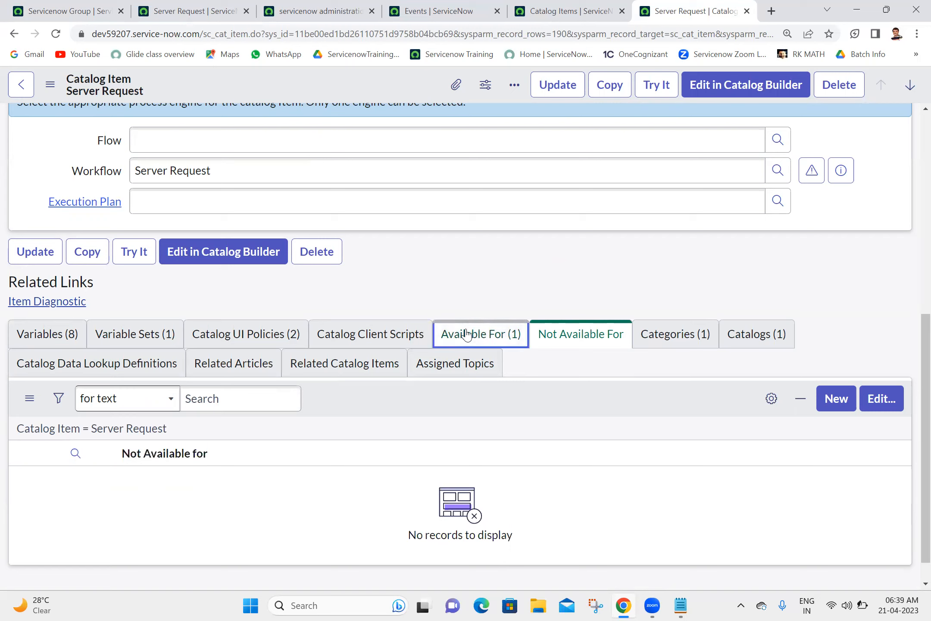
# Step: Remove 'servicenow administration' from Server Request's Available For list, save, and review that criteria record
pyautogui.click(870, 403)
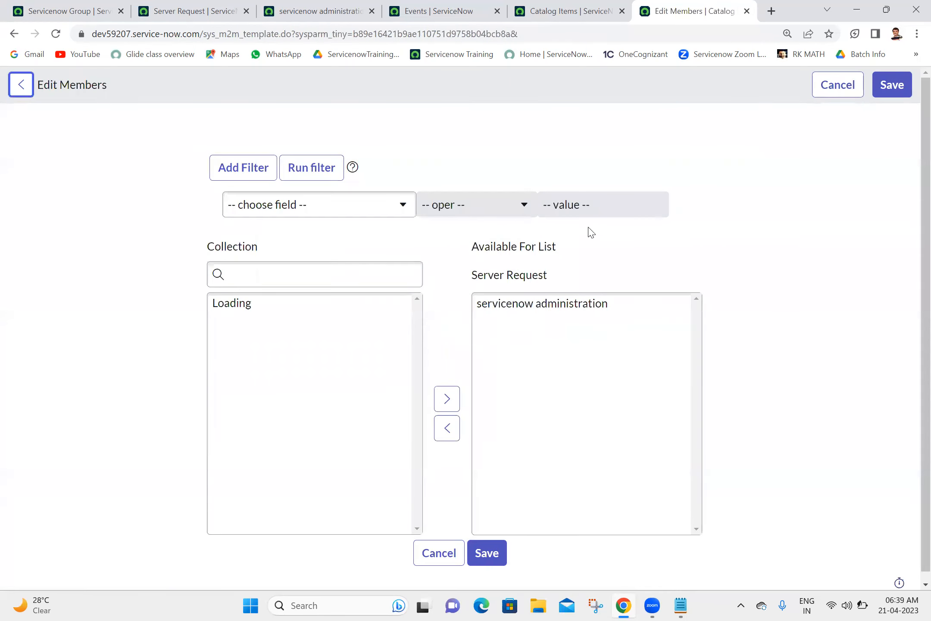
pyautogui.click(555, 304)
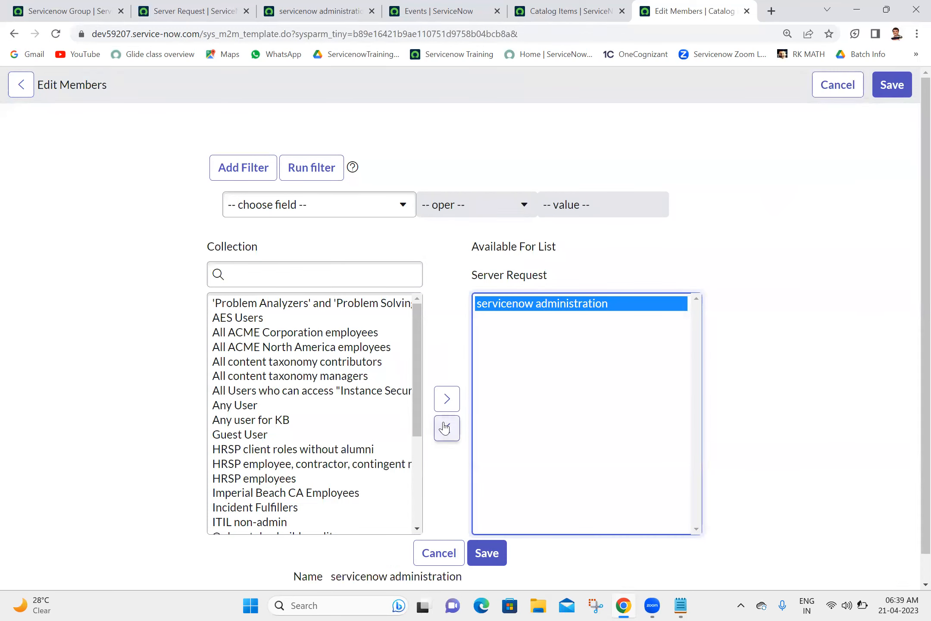
pyautogui.click(444, 428)
pyautogui.click(491, 554)
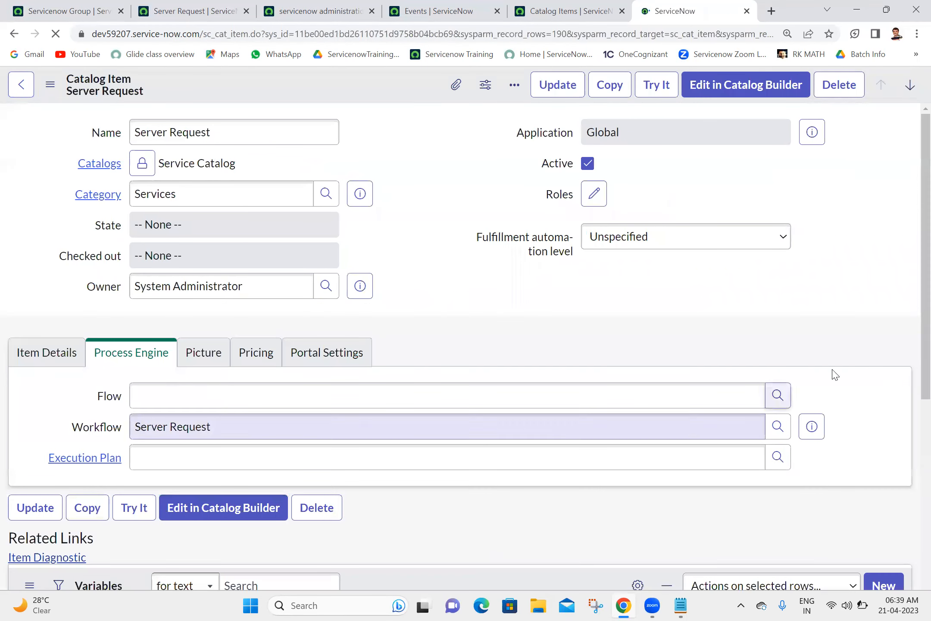
pyautogui.click(305, 7)
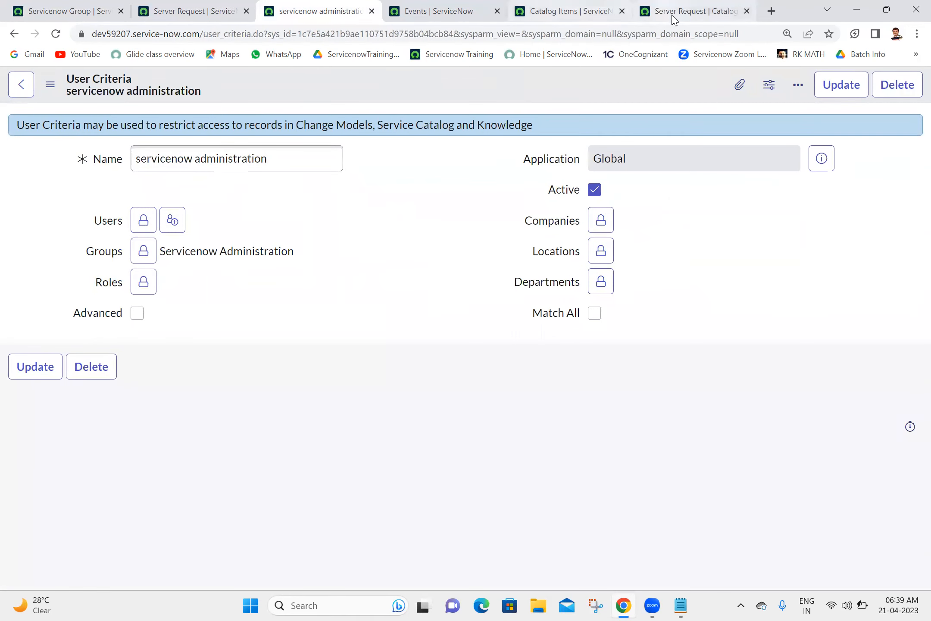
pyautogui.click(647, 13)
# Step: Add 'servicenow administration', found by searching 'servi', to Server Request's Not Available For list and save
pyautogui.scroll(-10, 911, 431)
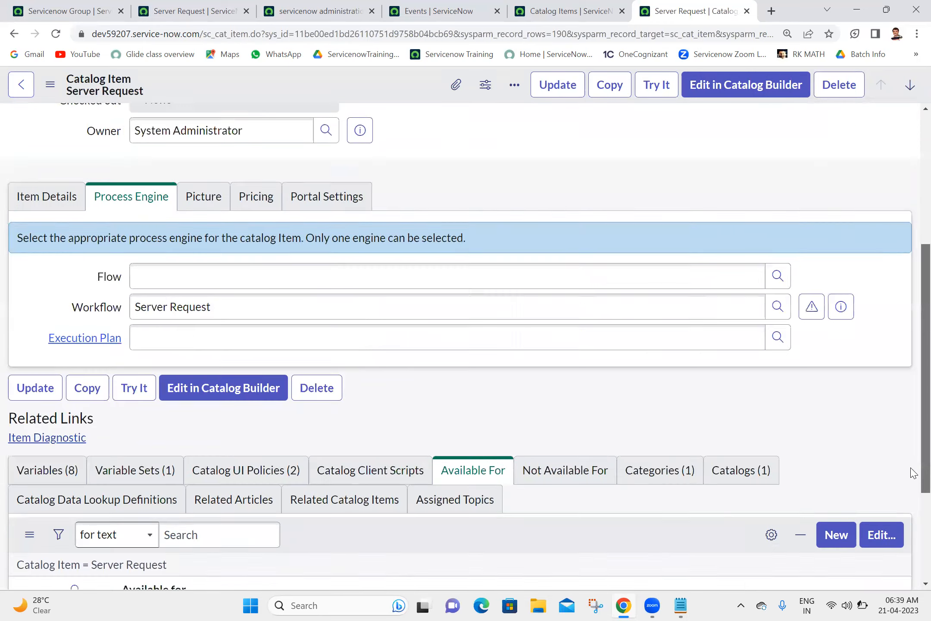
pyautogui.click(572, 309)
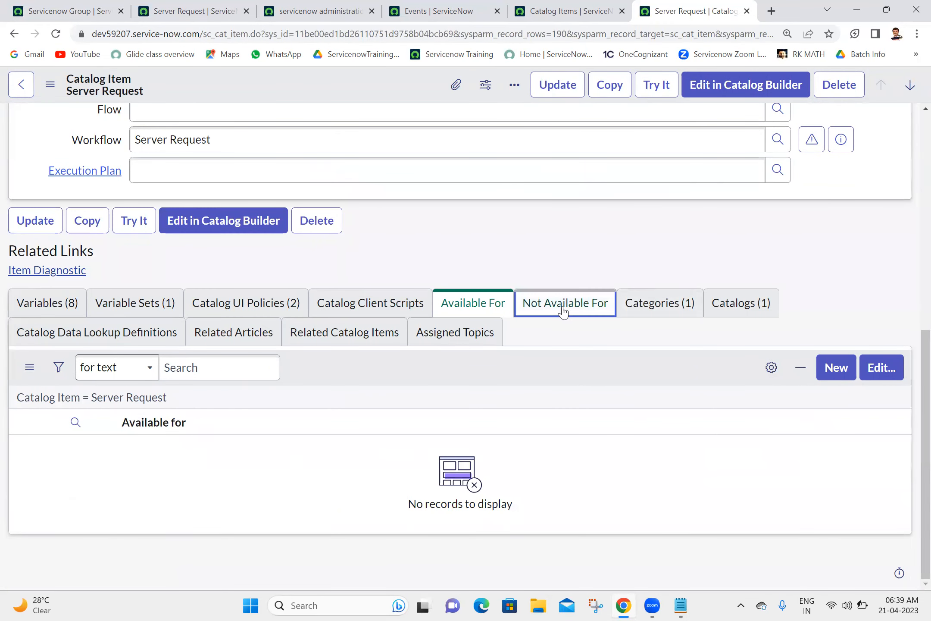
pyautogui.click(885, 376)
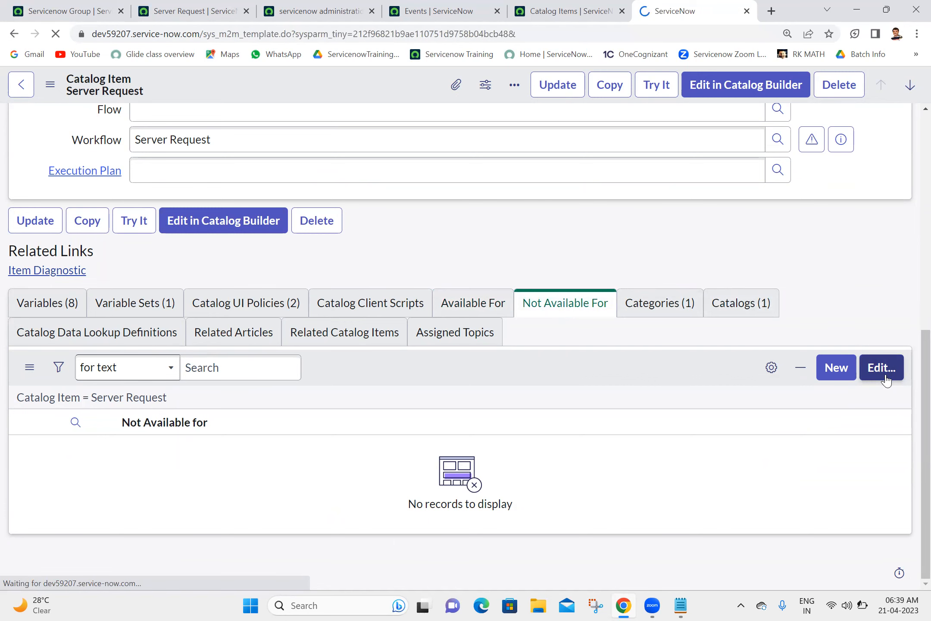
pyautogui.click(308, 285)
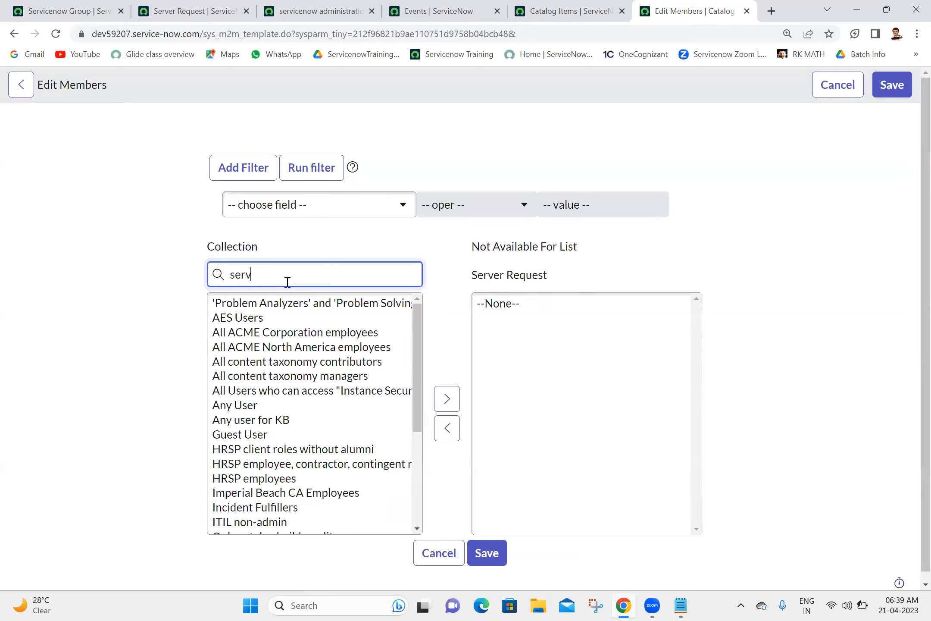
pyautogui.doubleClick(258, 319)
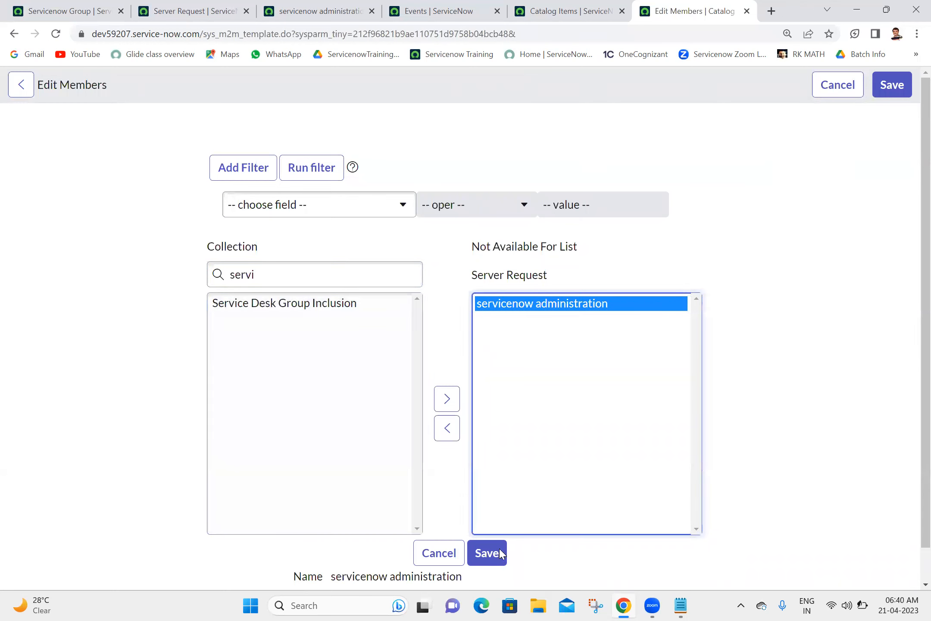
pyautogui.click(496, 554)
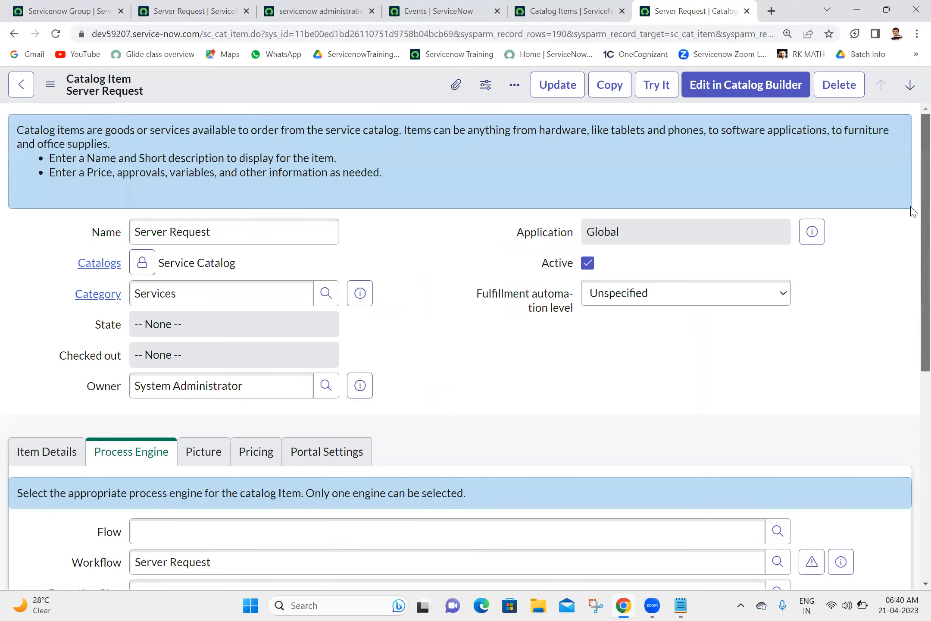
pyautogui.scroll(-10, 912, 410)
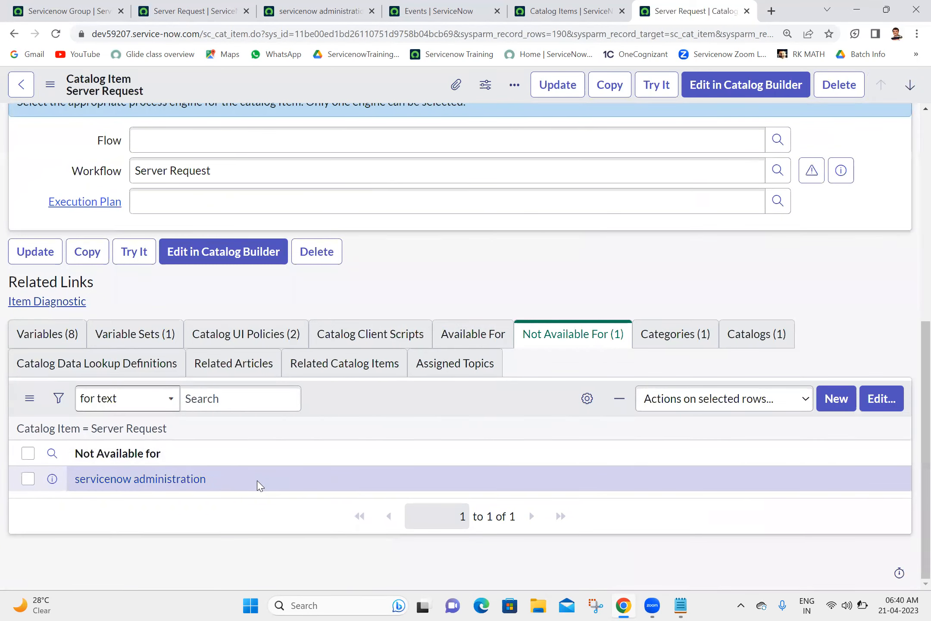
pyautogui.scroll(10, 913, 380)
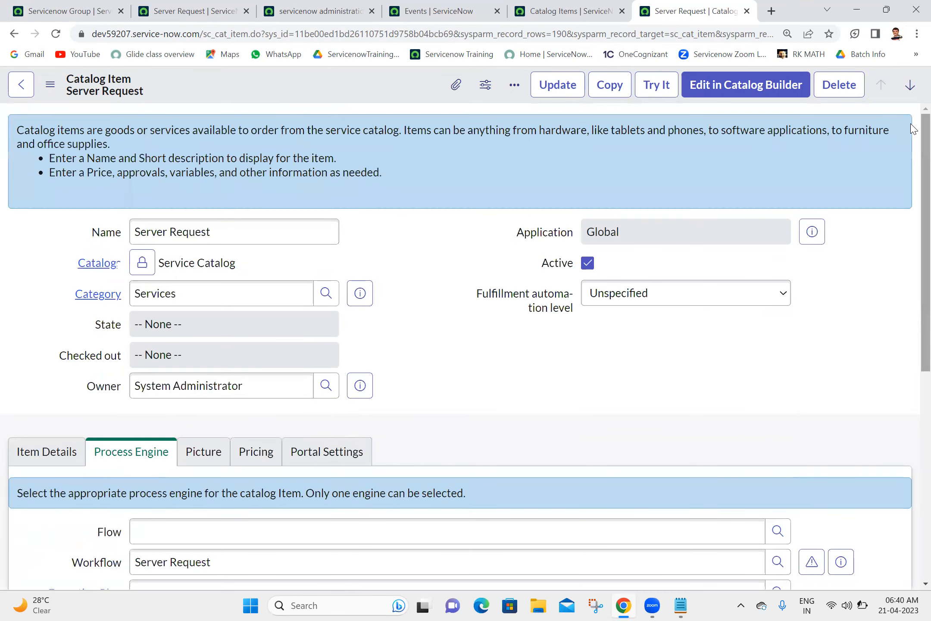
# Step: Impersonate a user chosen from the recent impersonations list
pyautogui.click(73, 7)
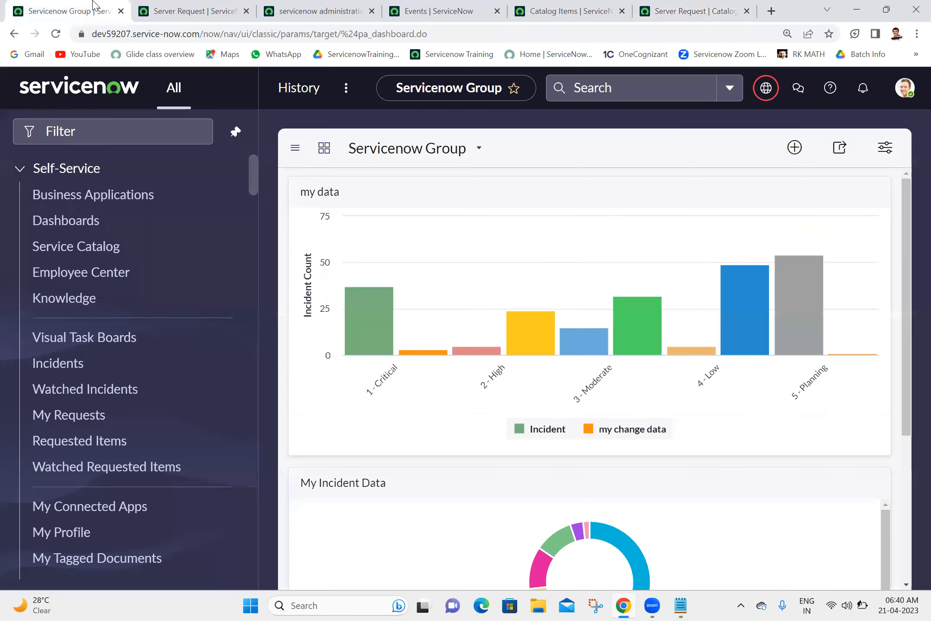
pyautogui.click(905, 91)
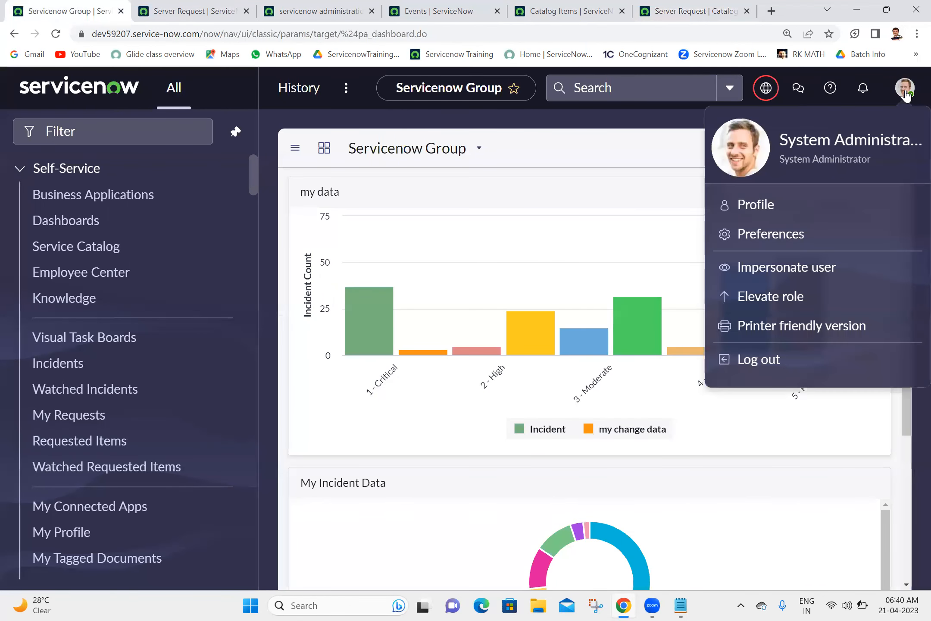
pyautogui.click(780, 273)
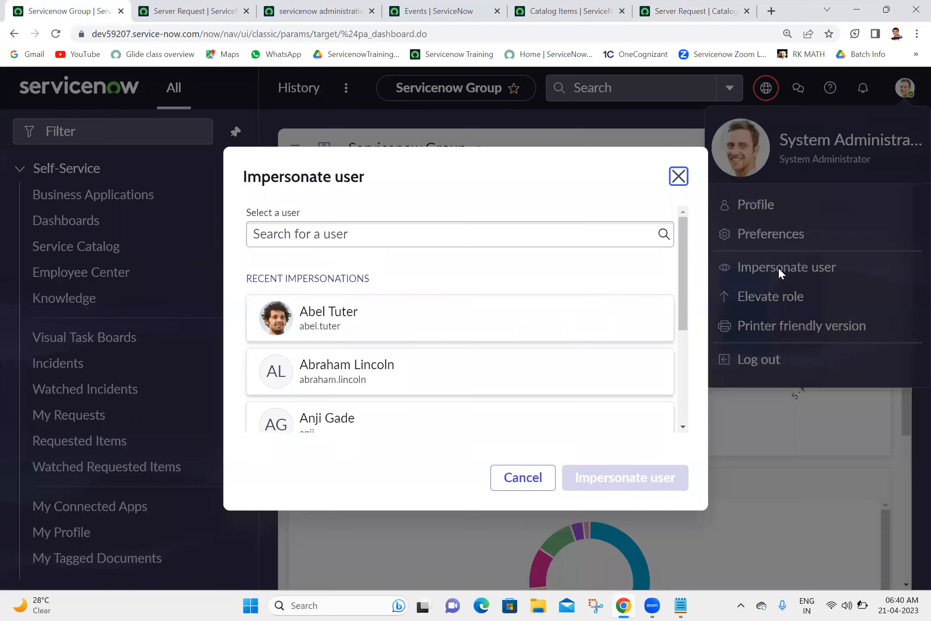
pyautogui.click(447, 420)
pyautogui.click(596, 485)
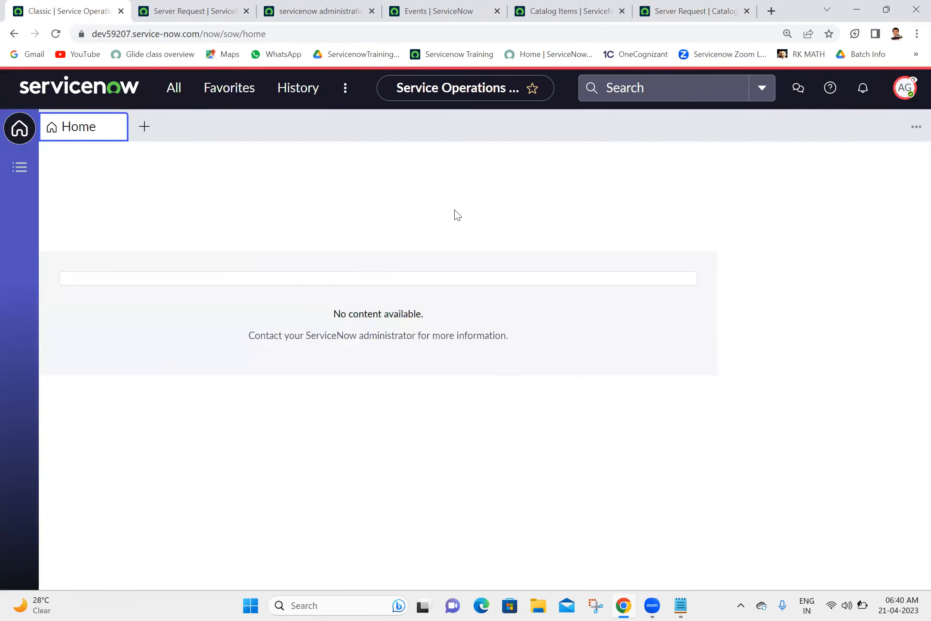
# Step: Confirm the Server Request item now reports the impersonated user is not authorized
pyautogui.click(292, 5)
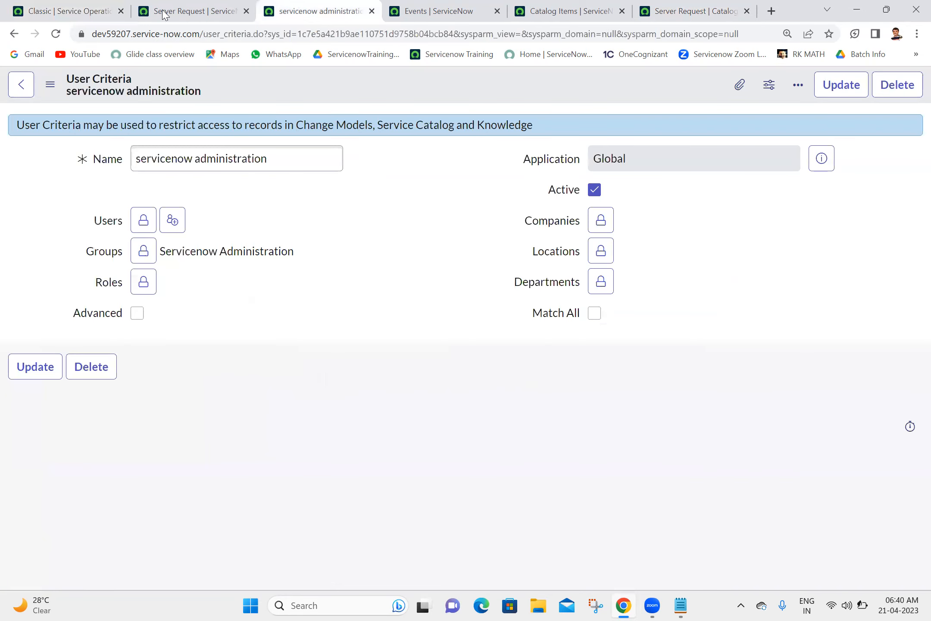
pyautogui.click(234, 6)
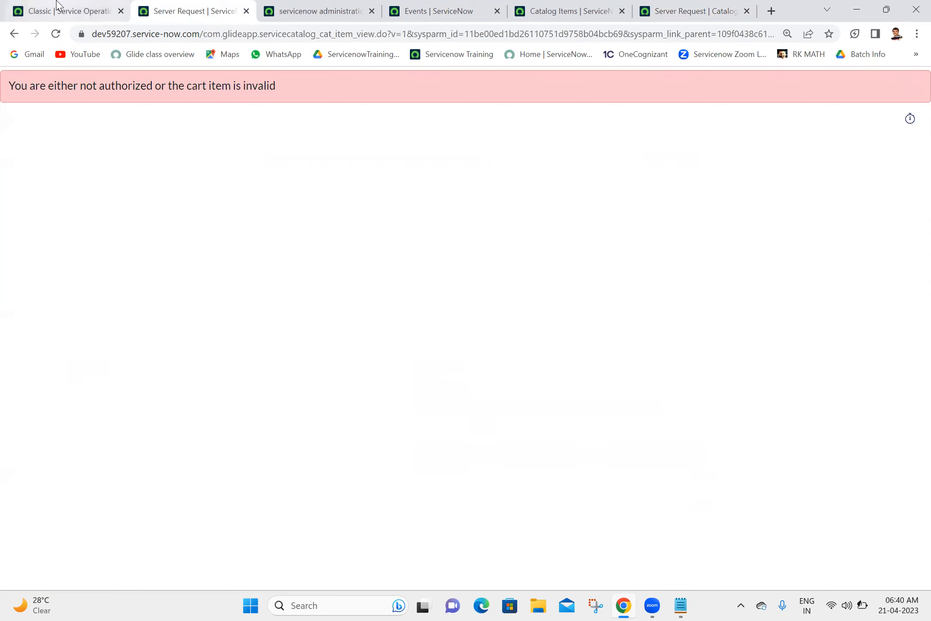
pyautogui.click(60, 10)
# Step: Switch the impersonation to another recently impersonated user
pyautogui.click(905, 87)
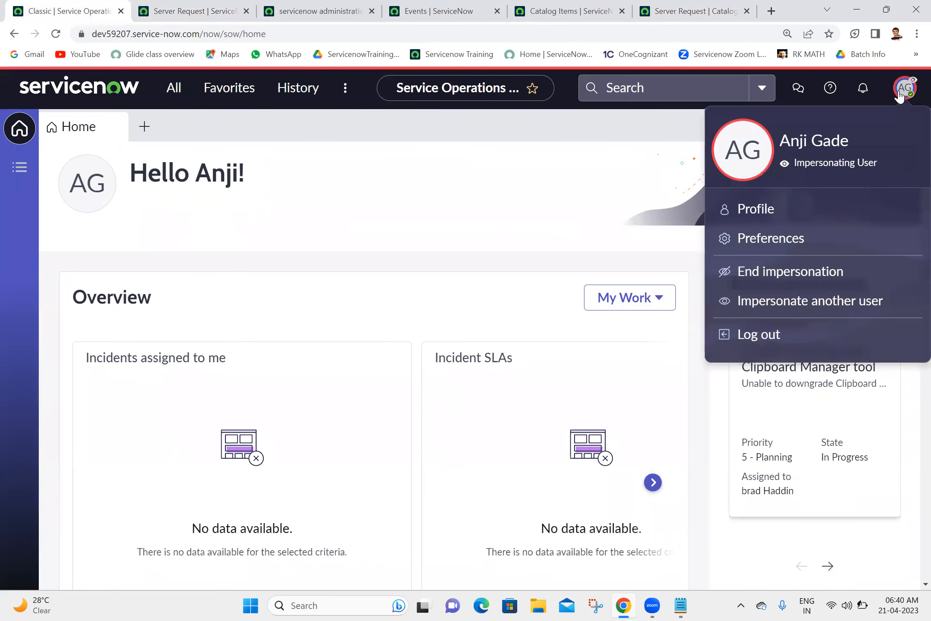
pyautogui.click(774, 302)
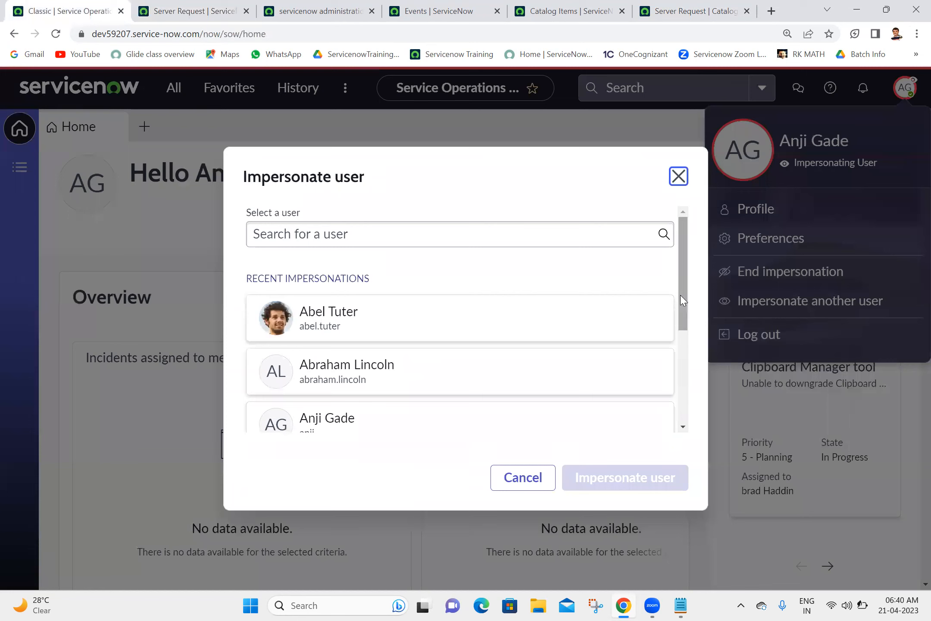
pyautogui.click(580, 312)
pyautogui.click(593, 478)
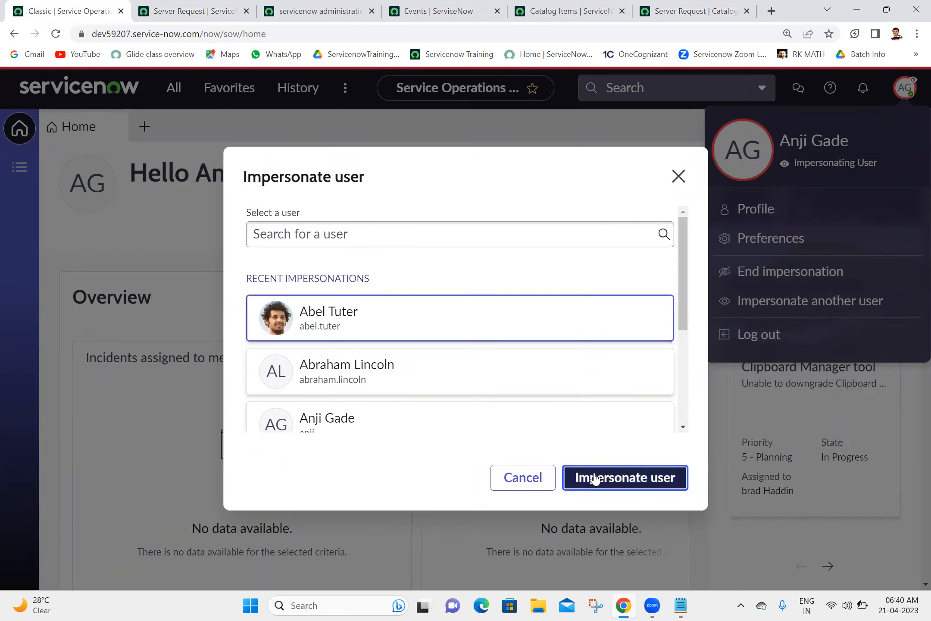
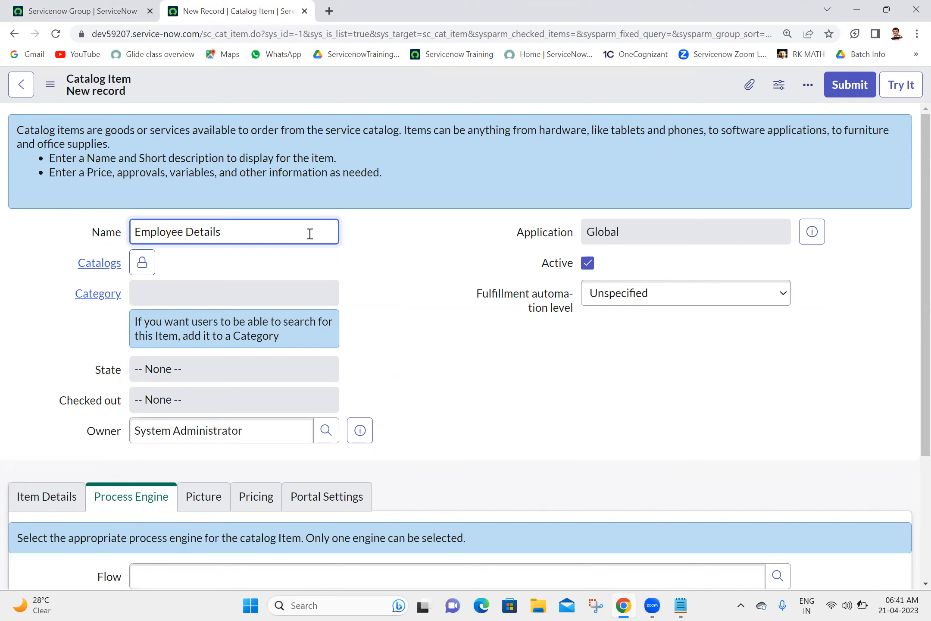
# Step: Add the item to the Service Catalog and set its category to Services
pyautogui.click(149, 269)
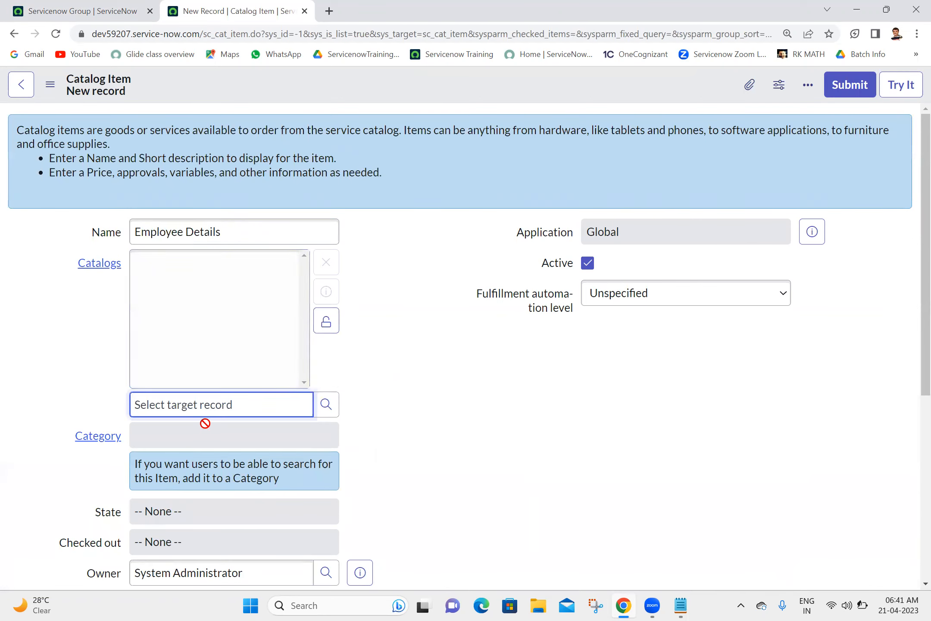
pyautogui.write('ser')
pyautogui.click(175, 431)
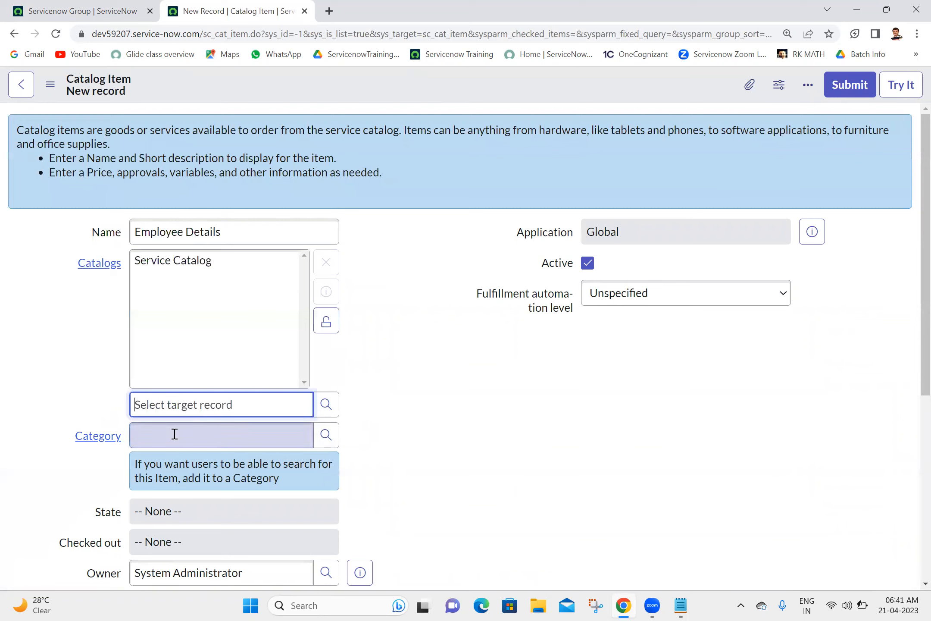
pyautogui.click(207, 429)
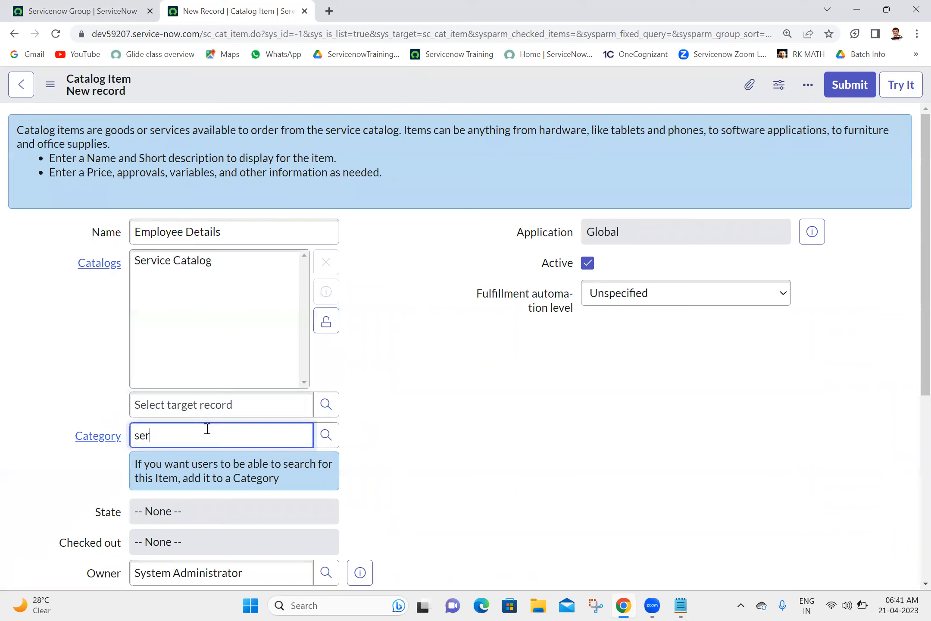
pyautogui.click(182, 480)
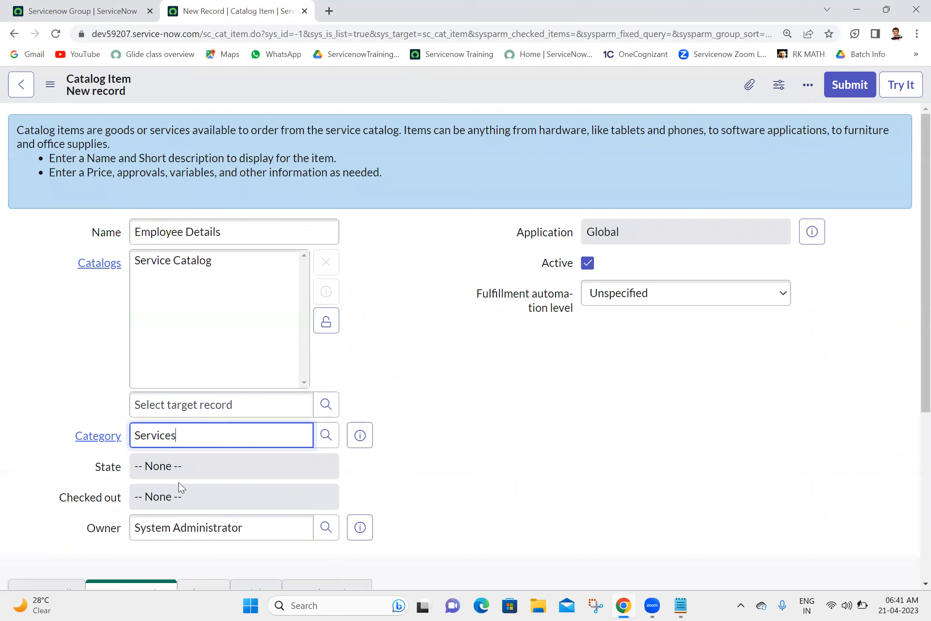
# Step: Copy the name Employee Details into the short description and save the item
pyautogui.tripleClick(278, 232)
pyautogui.hotkey('ctrl', 'c')
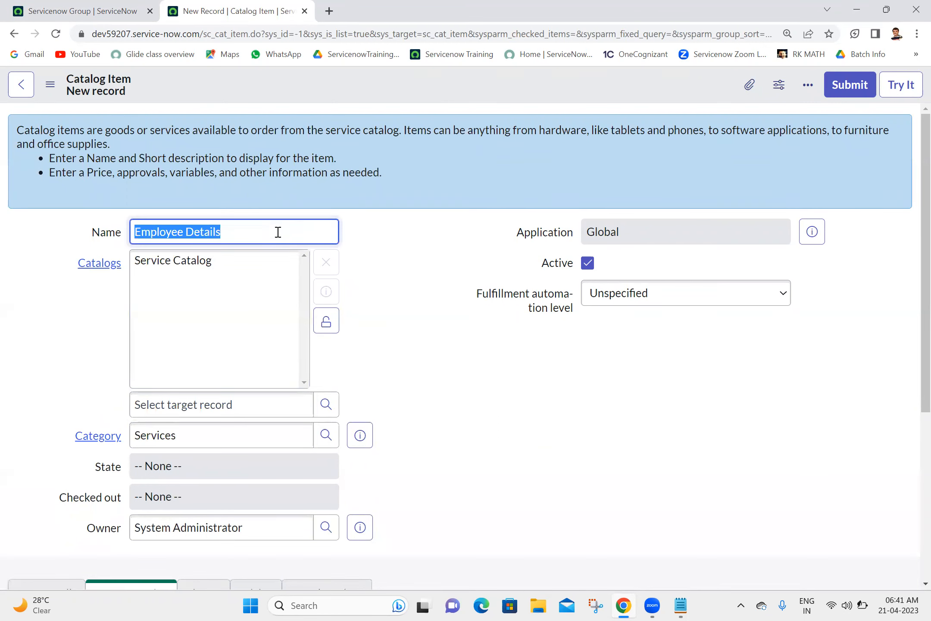
pyautogui.moveTo(913, 272); pyautogui.dragTo(914, 411)
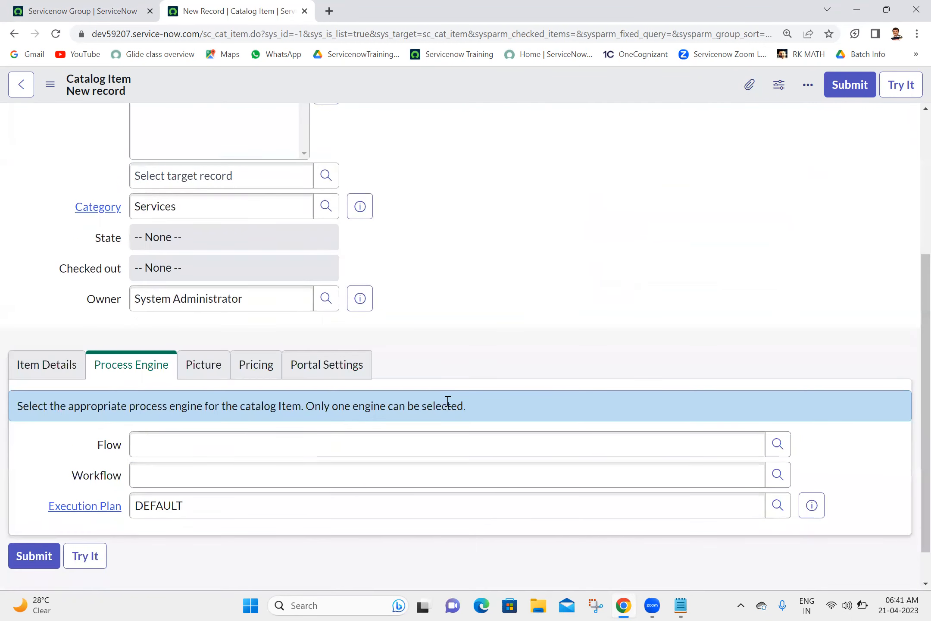
pyautogui.click(47, 364)
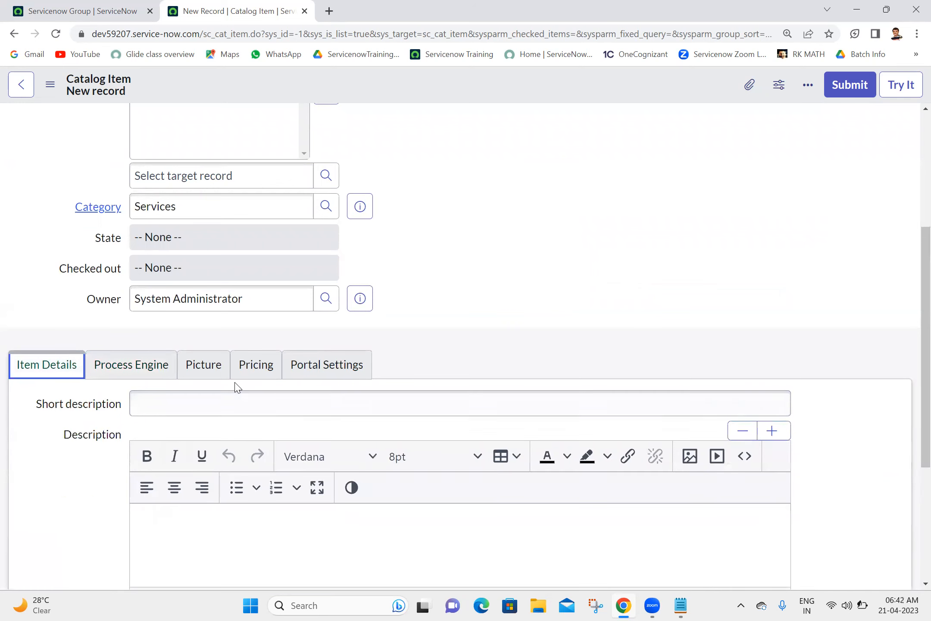
pyautogui.click(231, 399)
pyautogui.hotkey('ctrl', 'v')
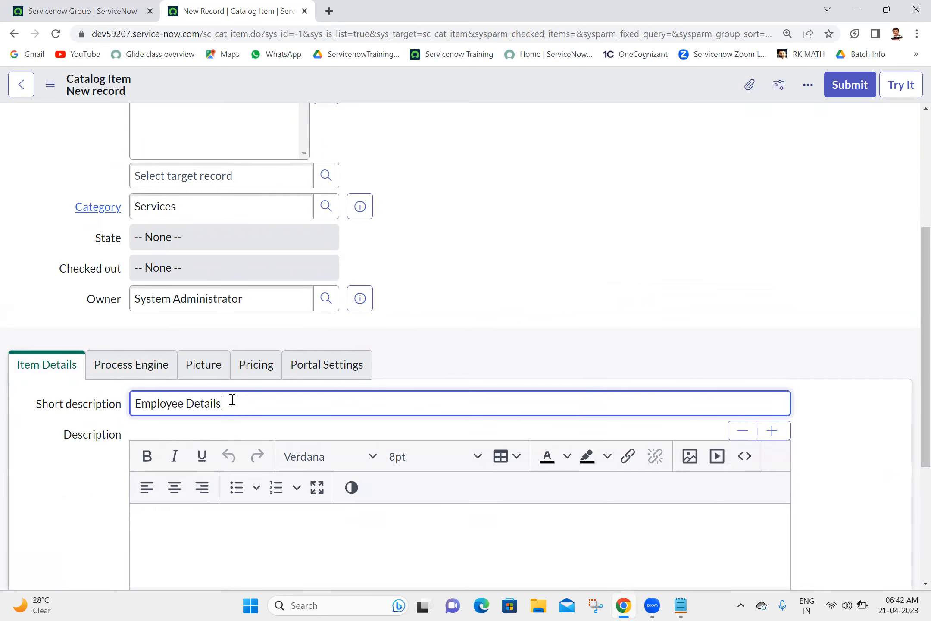
pyautogui.rightClick(445, 79)
pyautogui.click(459, 88)
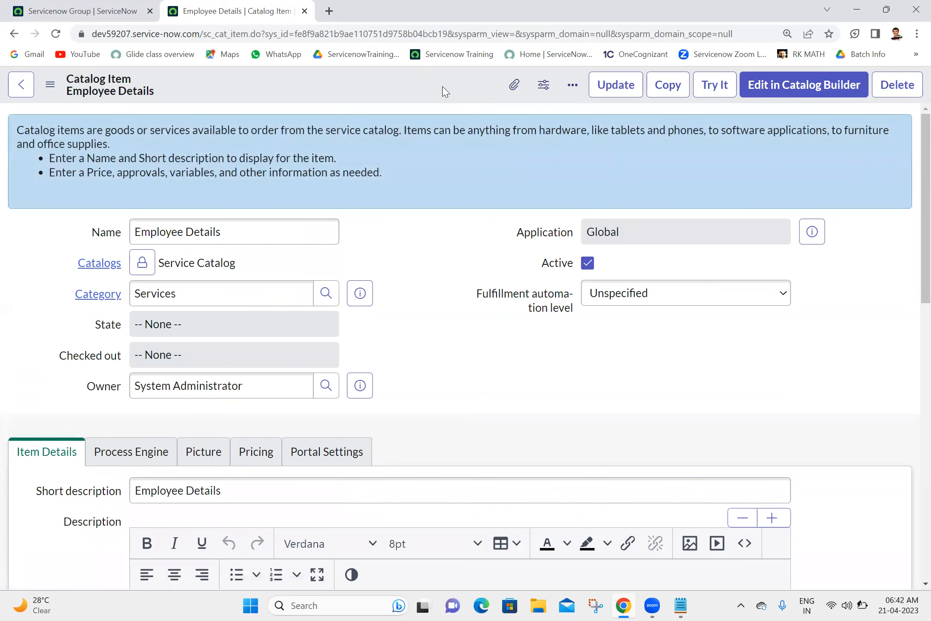
# Step: From the item's Variable Sets related list, start a new Multi-Row Variable Set
pyautogui.scroll(-2, 911, 259)
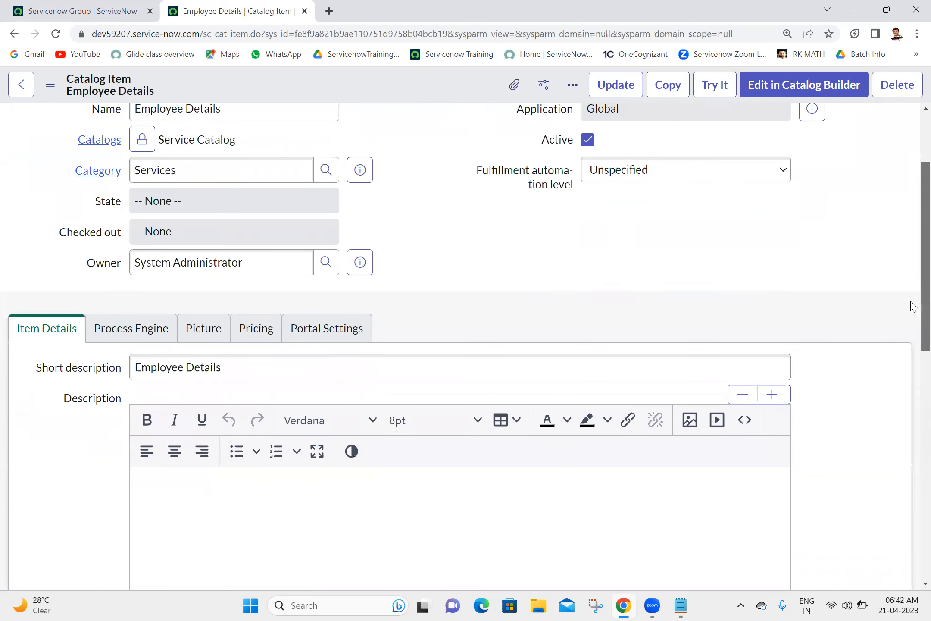
pyautogui.scroll(1, 914, 276)
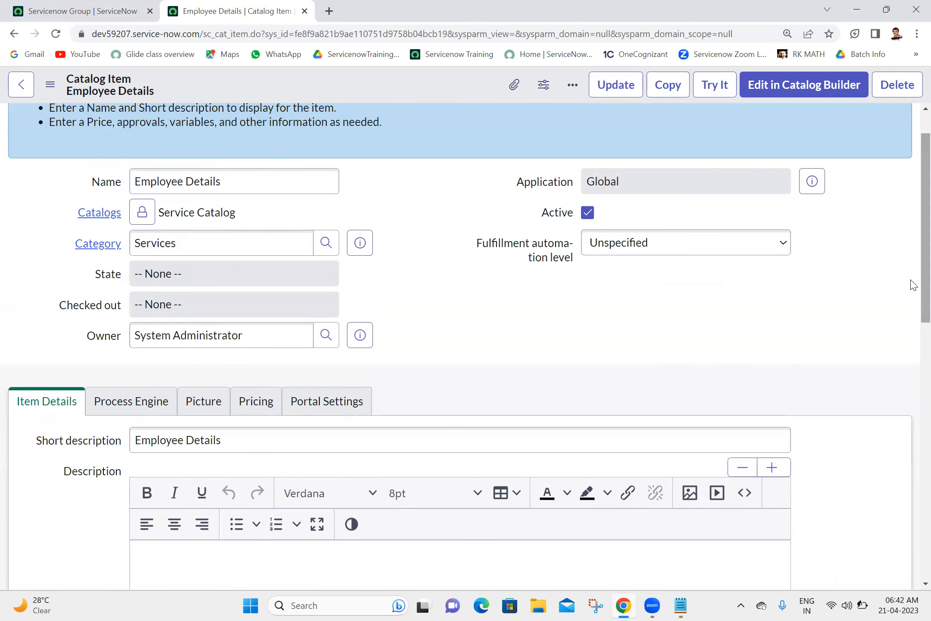
pyautogui.scroll(-1, 914, 370)
pyautogui.scroll(-15, 910, 431)
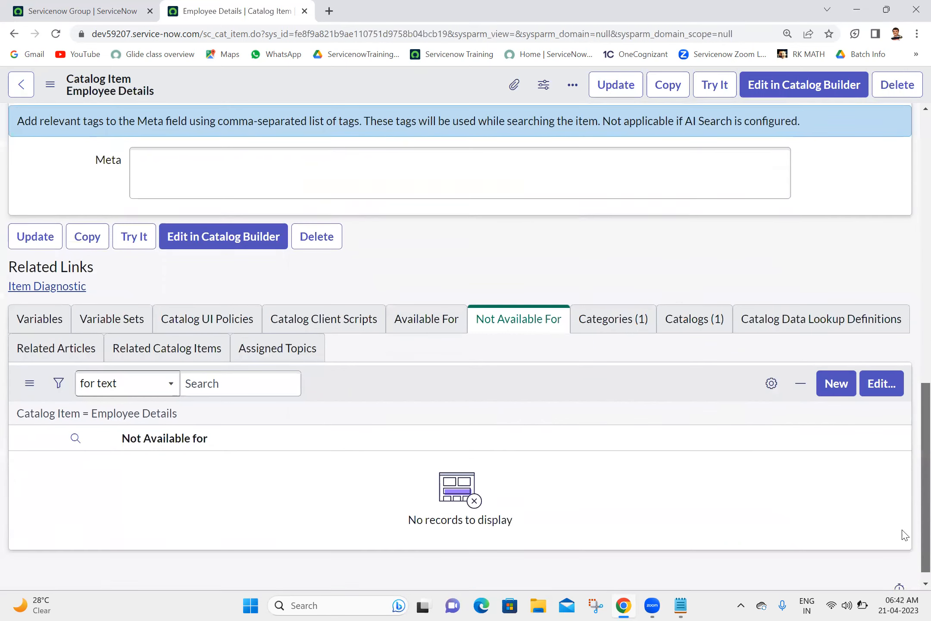
pyautogui.click(138, 322)
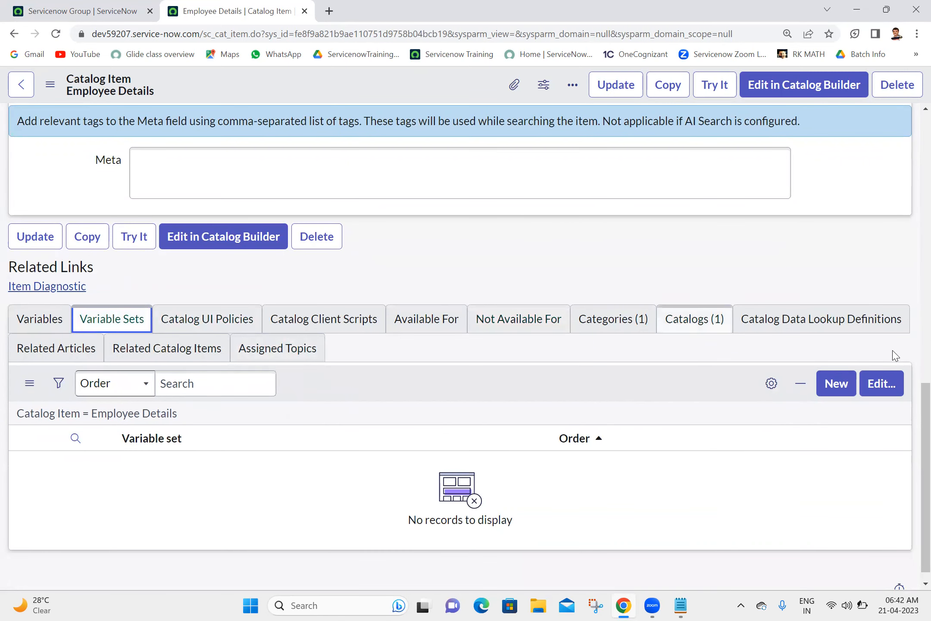
pyautogui.click(832, 384)
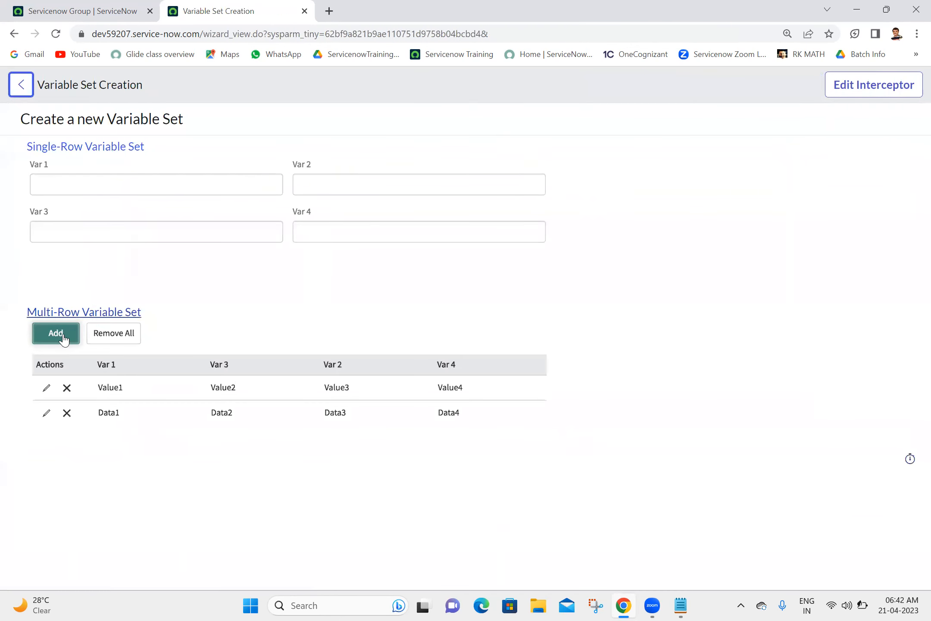
pyautogui.click(84, 317)
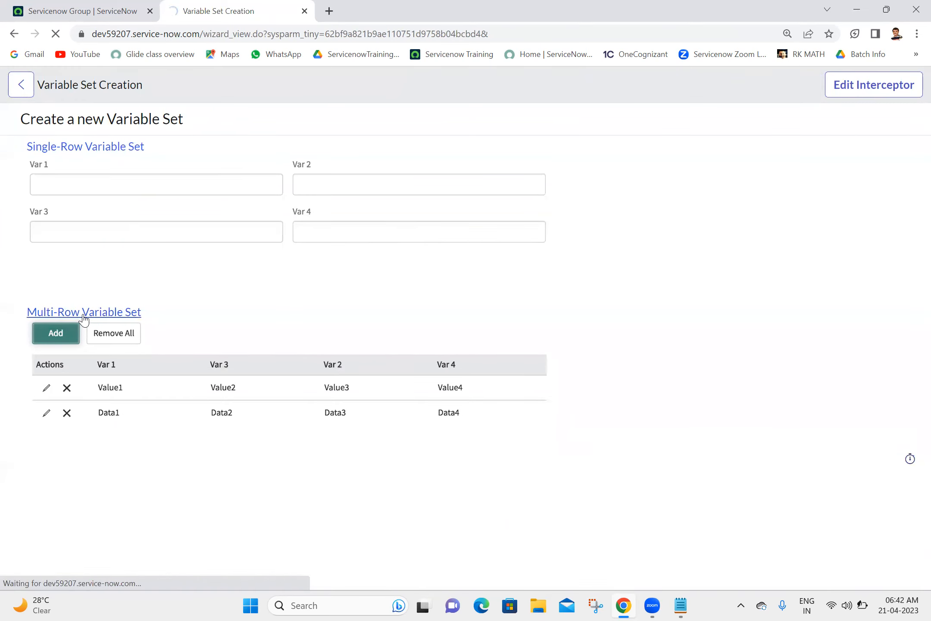
# Step: Title the set 'Emp Data', choose '2 Columns Wide, alternating sides' layout, and save
pyautogui.click(275, 117)
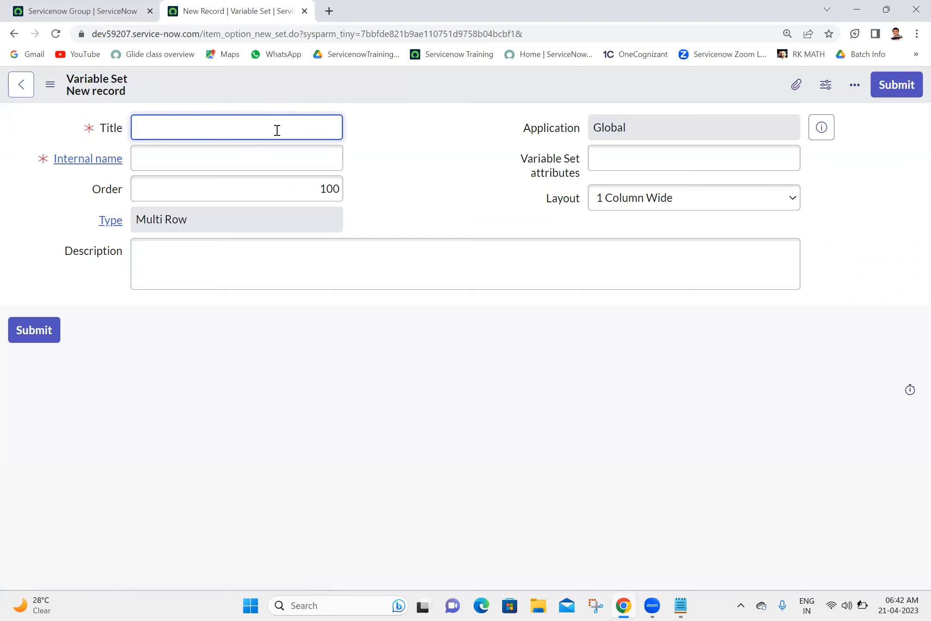
pyautogui.write('Emp Data')
pyautogui.click(657, 205)
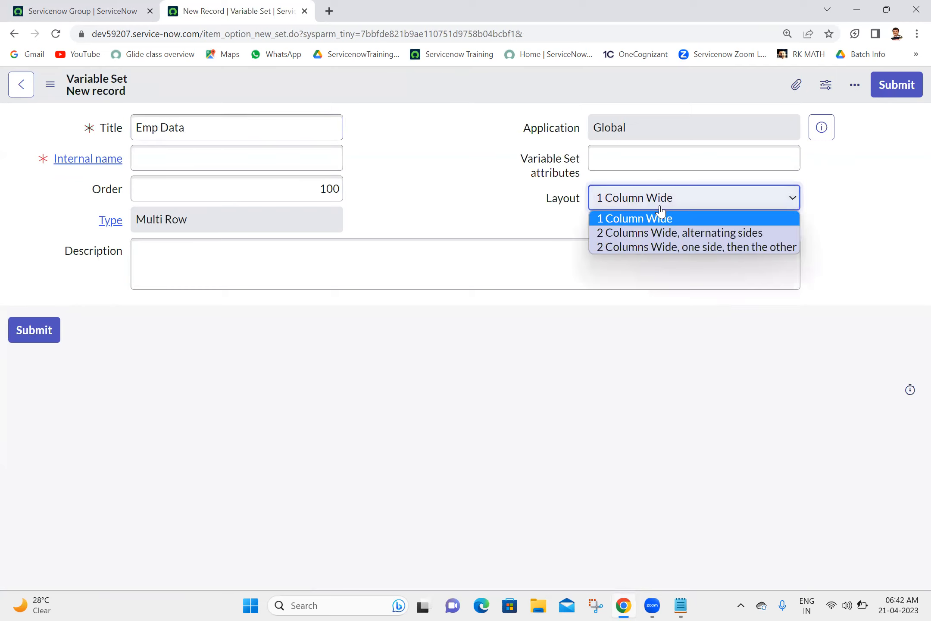
pyautogui.click(639, 235)
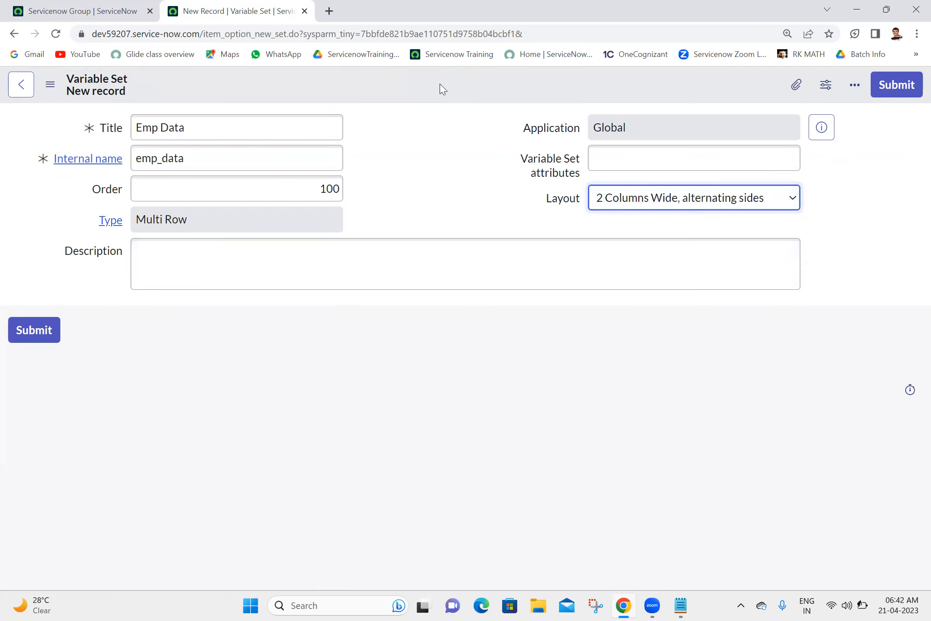
pyautogui.rightClick(442, 86)
pyautogui.click(446, 92)
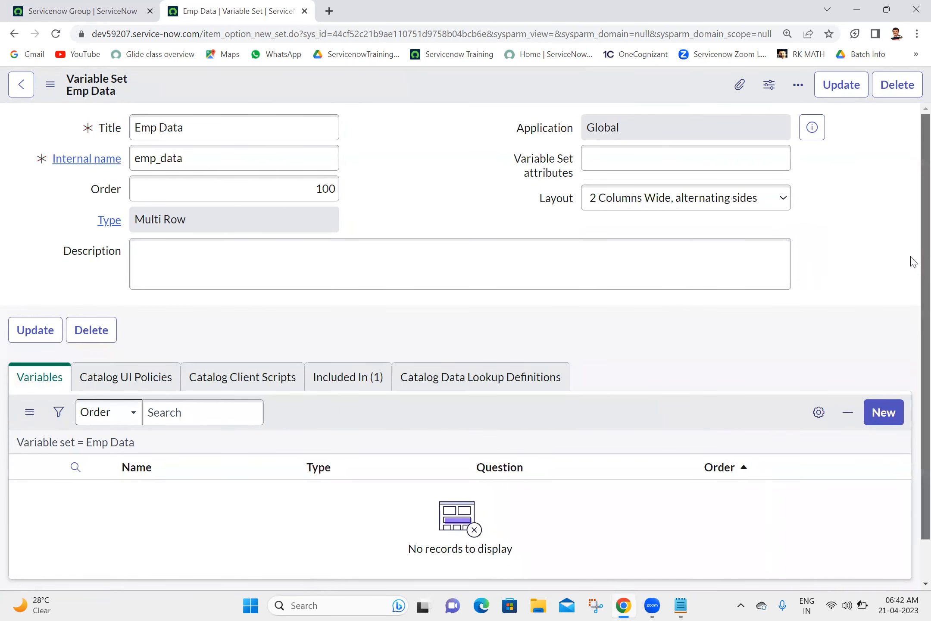
pyautogui.scroll(-1, 914, 262)
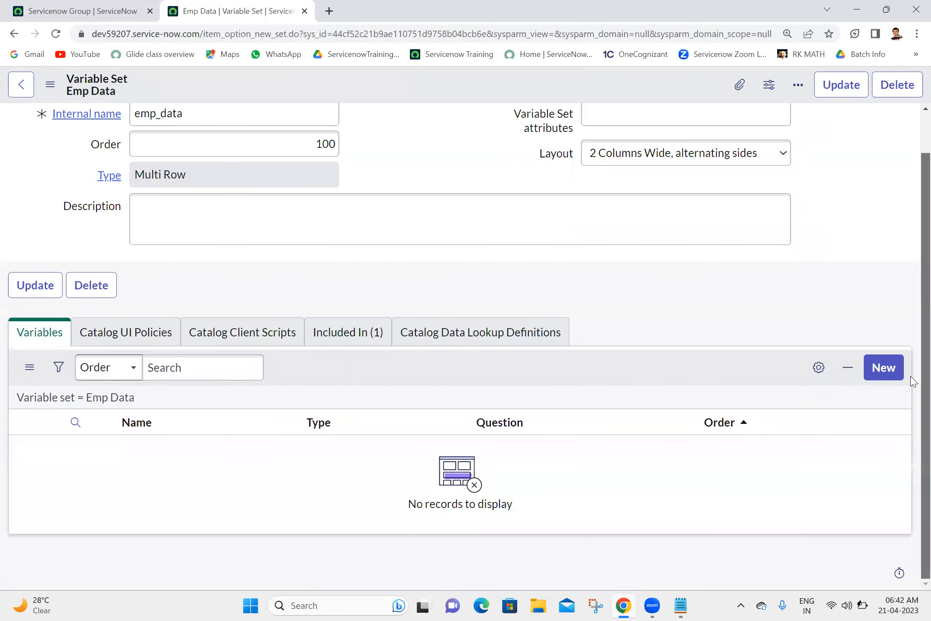
# Step: Create a variable with question 'Name' and order 100, then submit it
pyautogui.click(888, 373)
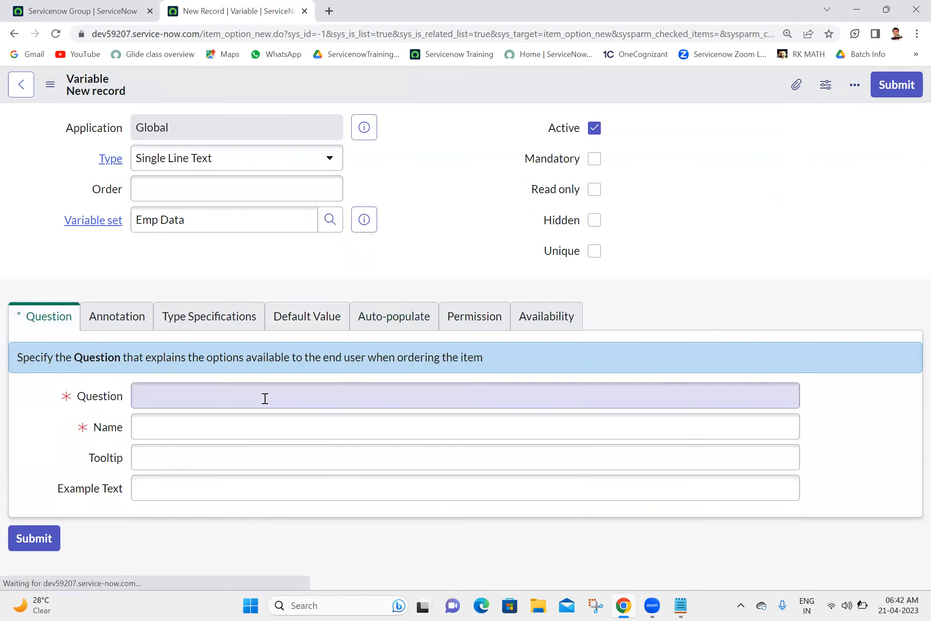
pyautogui.click(265, 398)
pyautogui.write('Name')
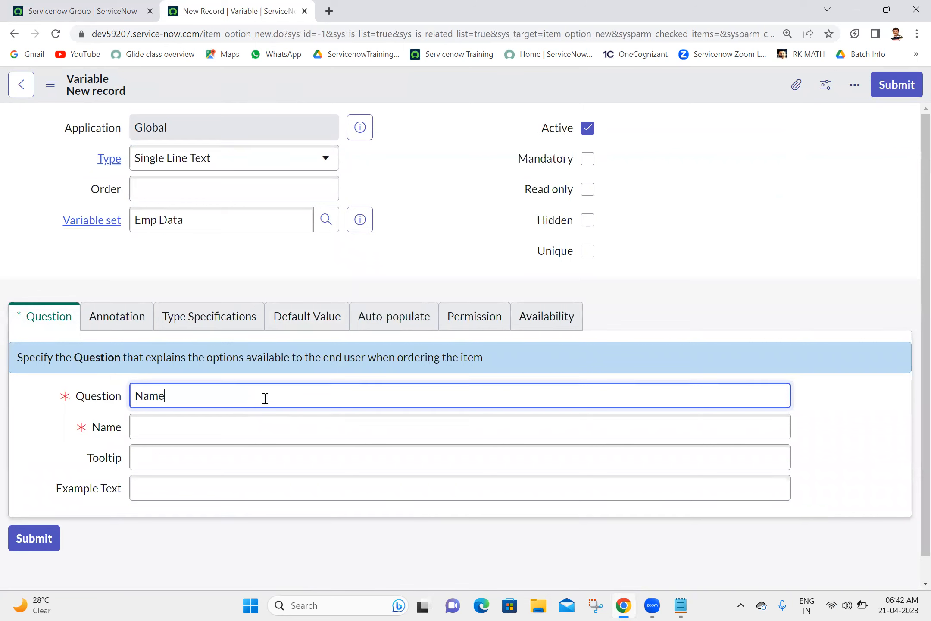
pyautogui.click(452, 241)
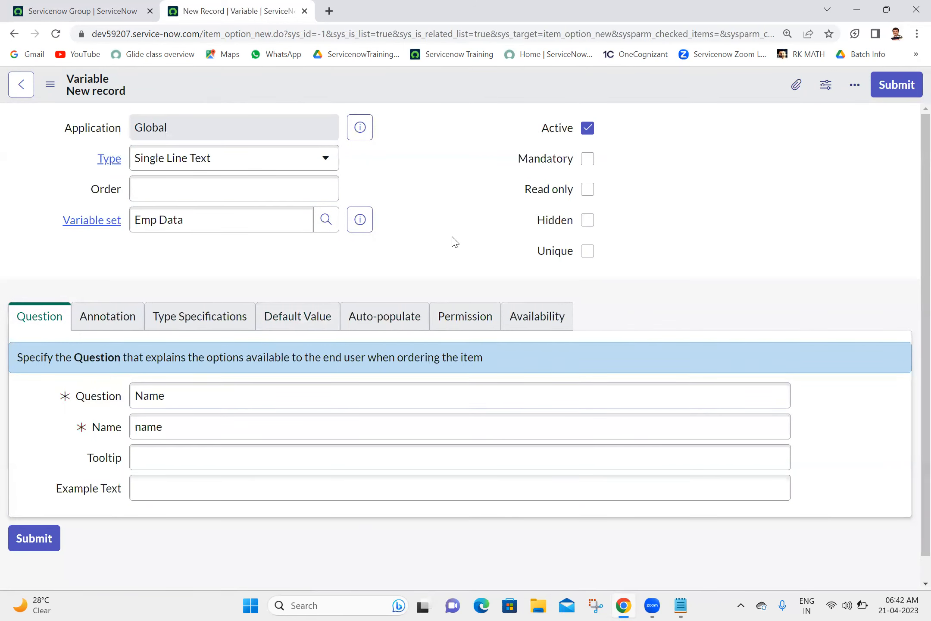
pyautogui.click(313, 187)
pyautogui.write('100')
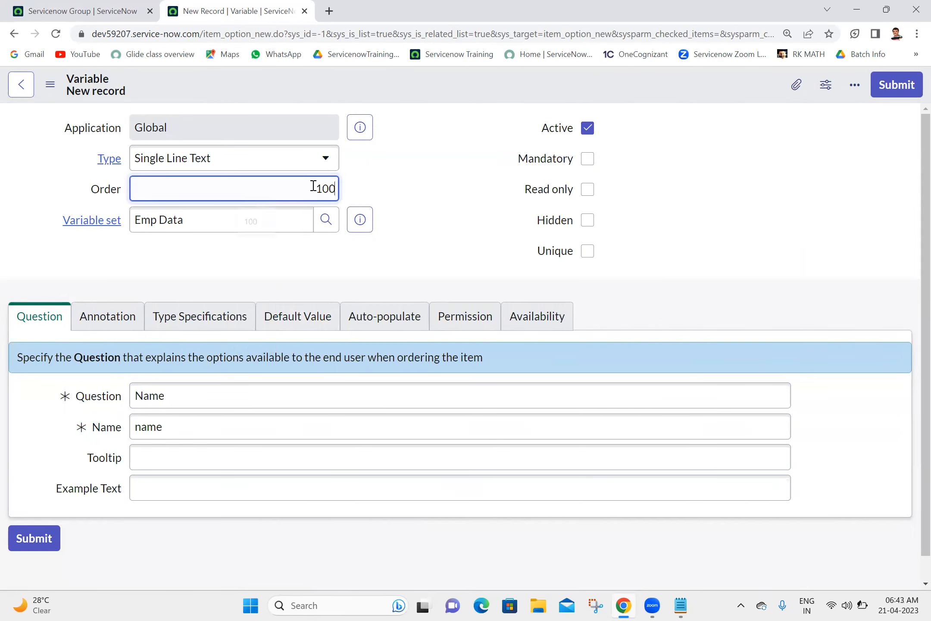
pyautogui.click(905, 86)
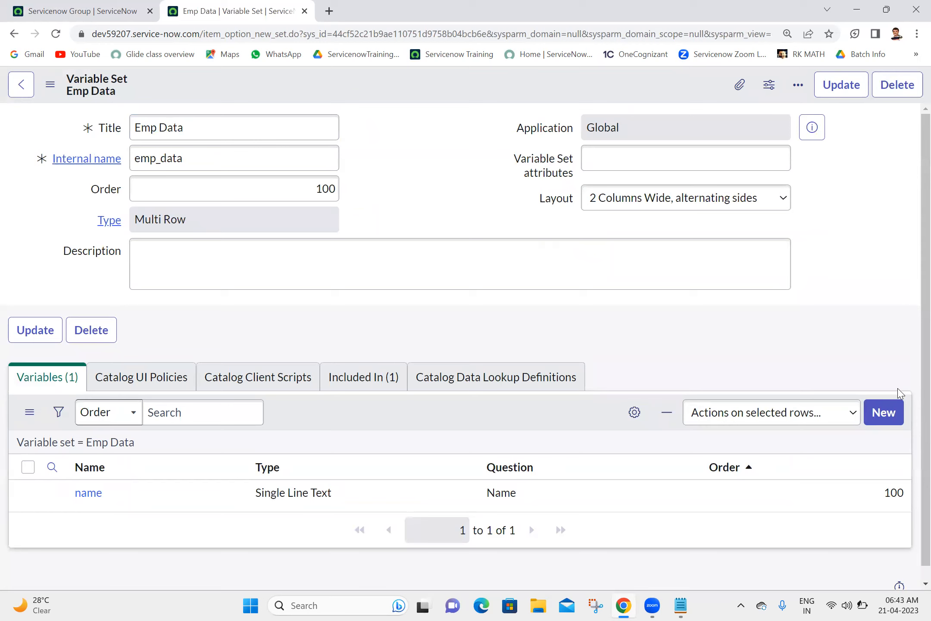
# Step: Create a variable with question 'Email' and order 200, then submit it
pyautogui.click(887, 414)
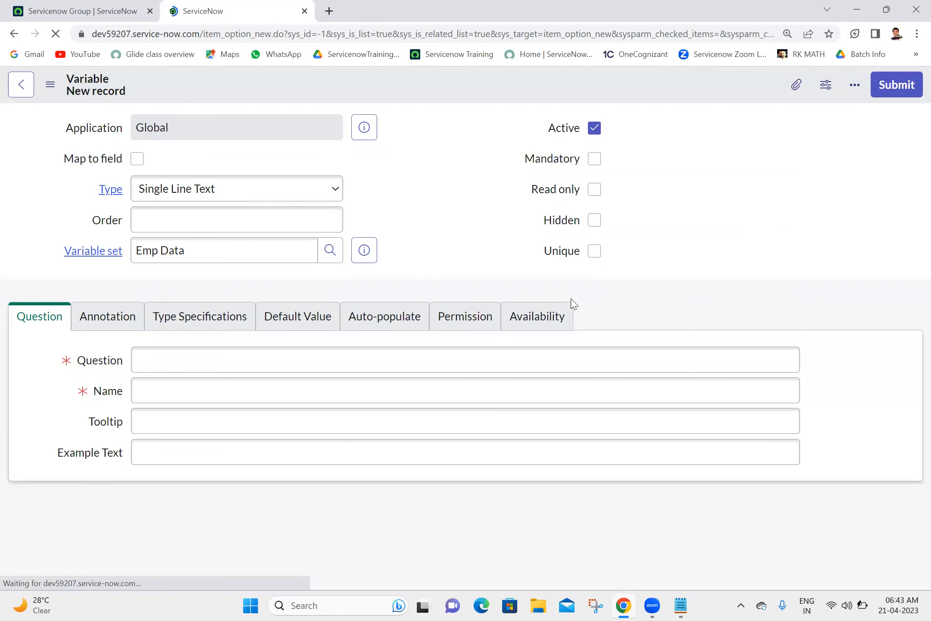
pyautogui.click(368, 361)
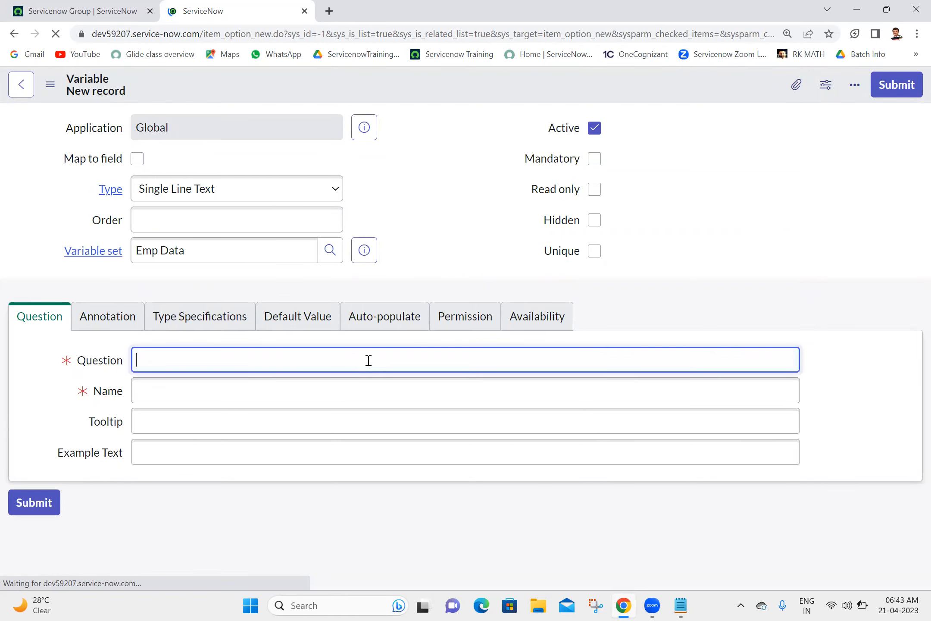
pyautogui.write('Email')
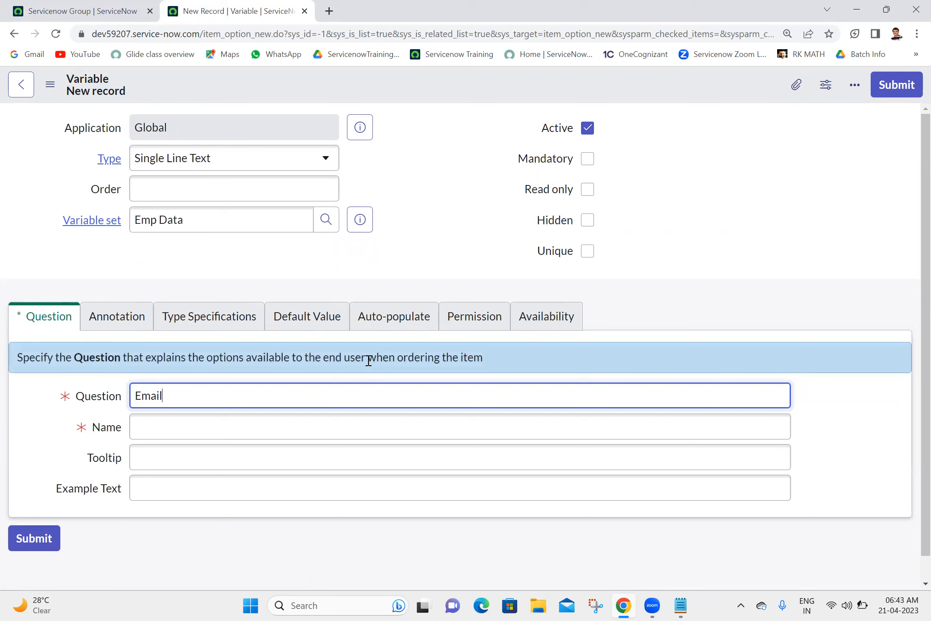
pyautogui.click(316, 183)
pyautogui.write('200')
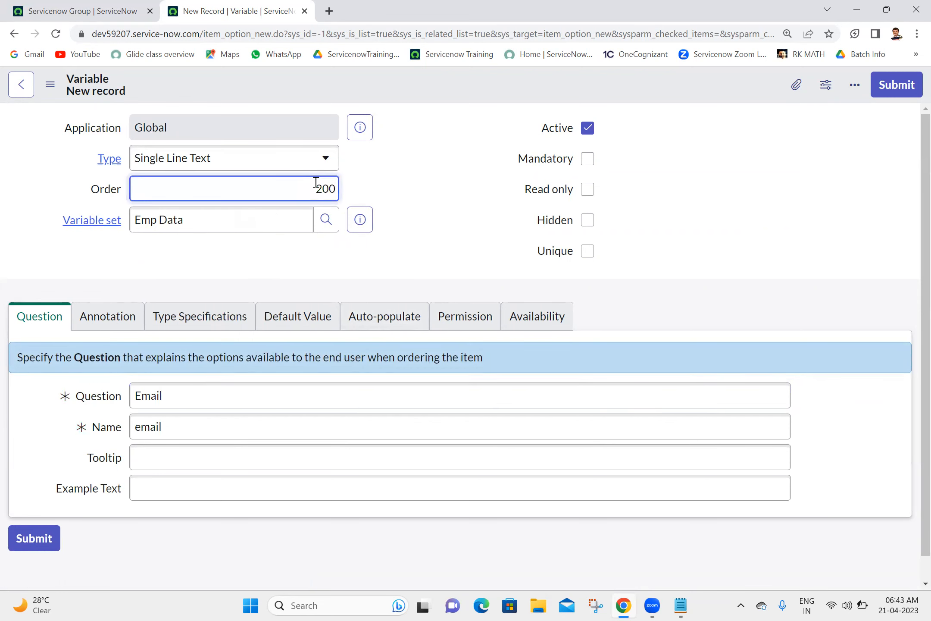
pyautogui.click(425, 197)
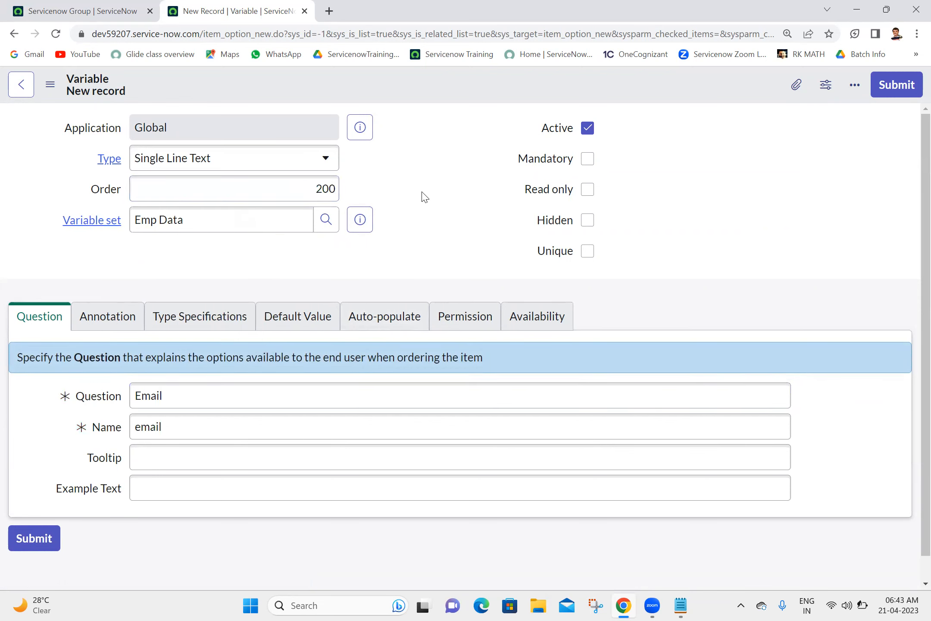
pyautogui.click(897, 96)
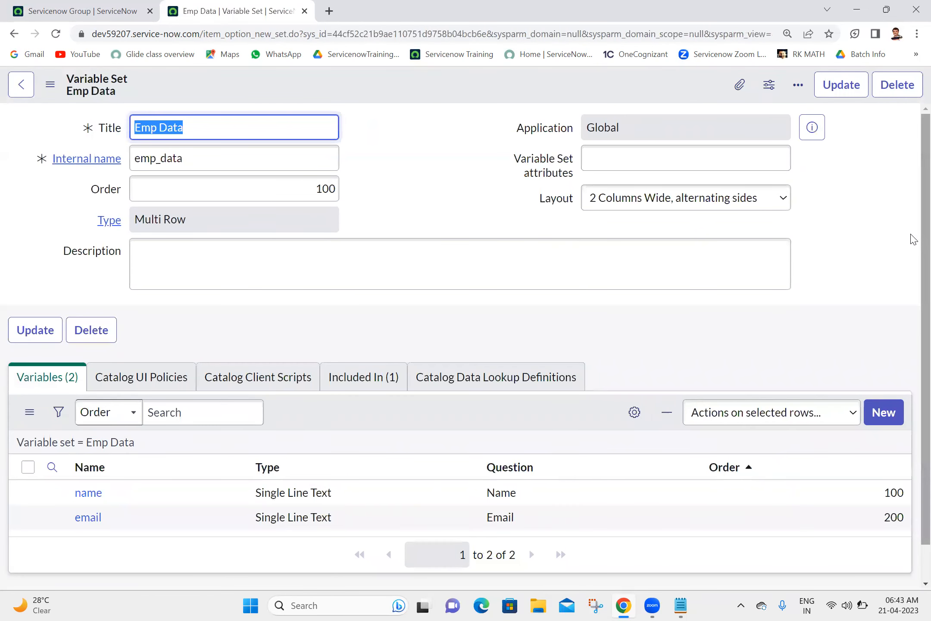
pyautogui.scroll(-1, 910, 241)
# Step: Create a variable with question 'Phone' and order 300, then submit it
pyautogui.click(890, 375)
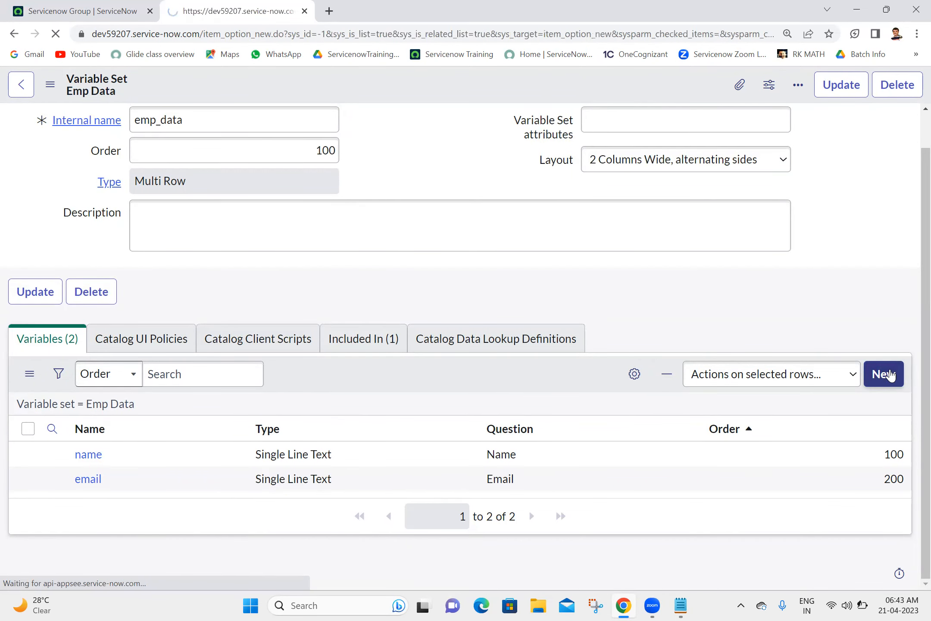
pyautogui.click(555, 361)
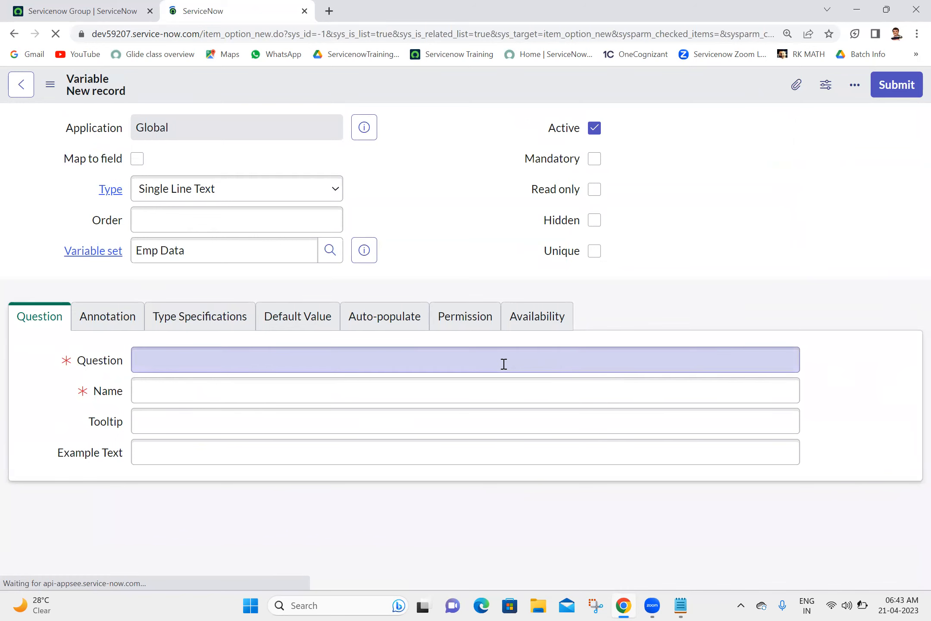
pyautogui.write('Phone')
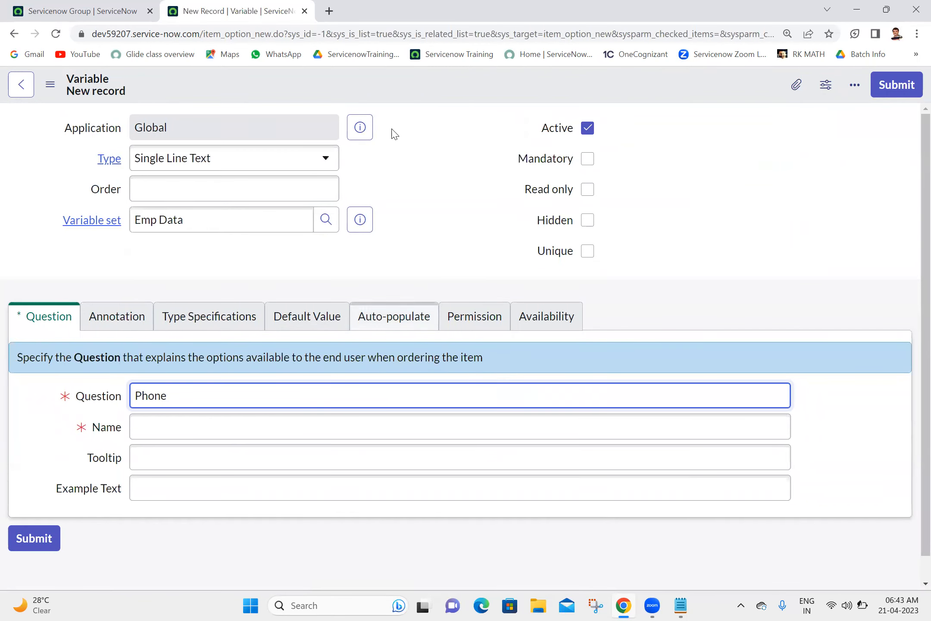
pyautogui.click(424, 153)
pyautogui.click(271, 189)
pyautogui.write('300')
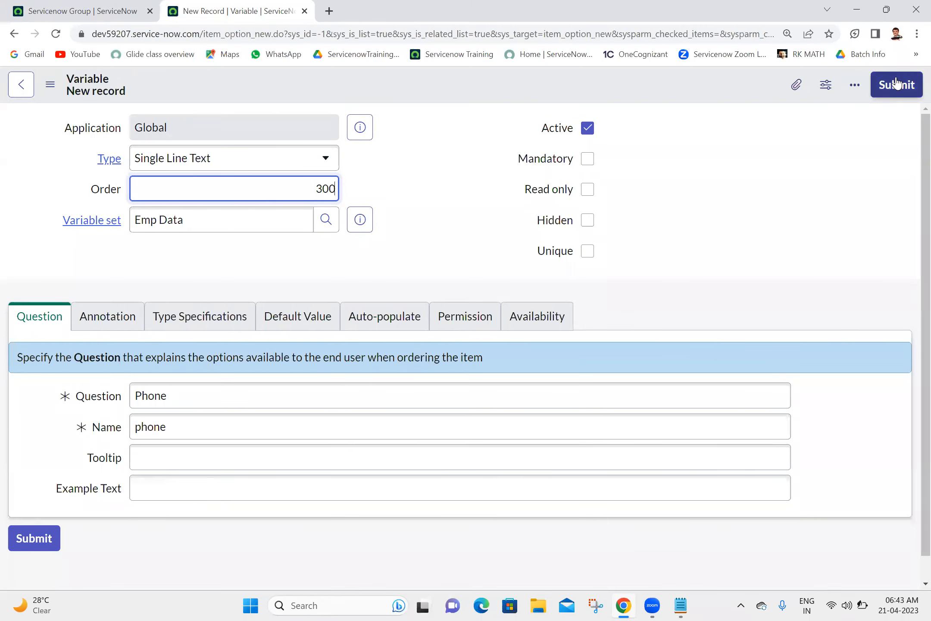
pyautogui.click(894, 92)
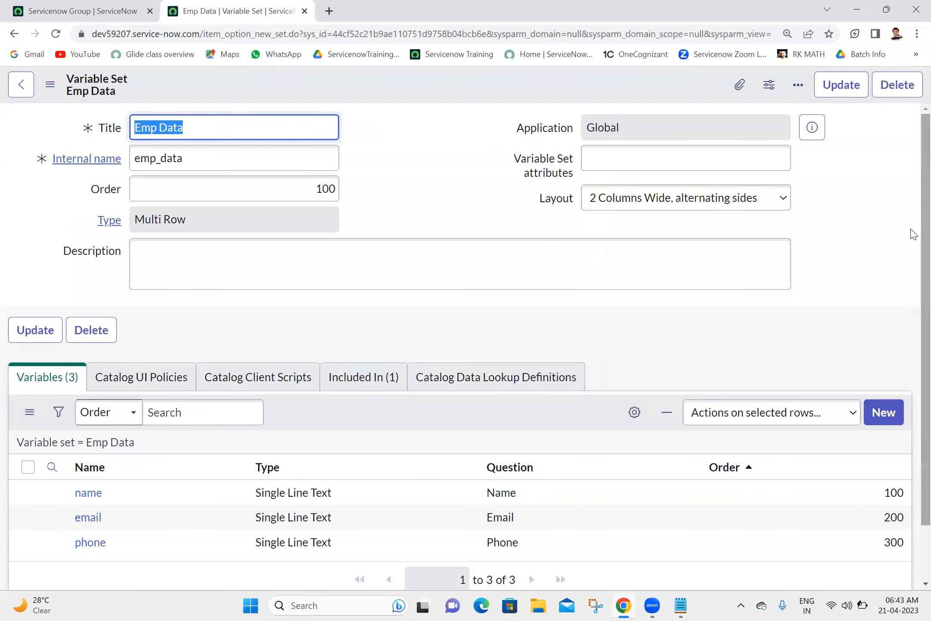
pyautogui.scroll(-1, 913, 234)
# Step: Start a new variable with question 'Supervisor' and order 400
pyautogui.click(883, 350)
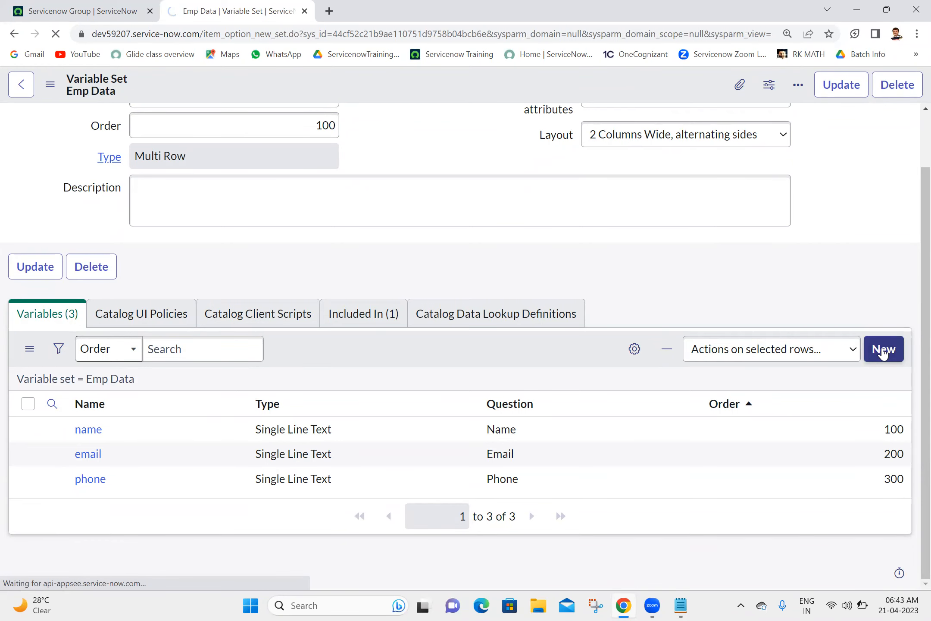
pyautogui.click(241, 363)
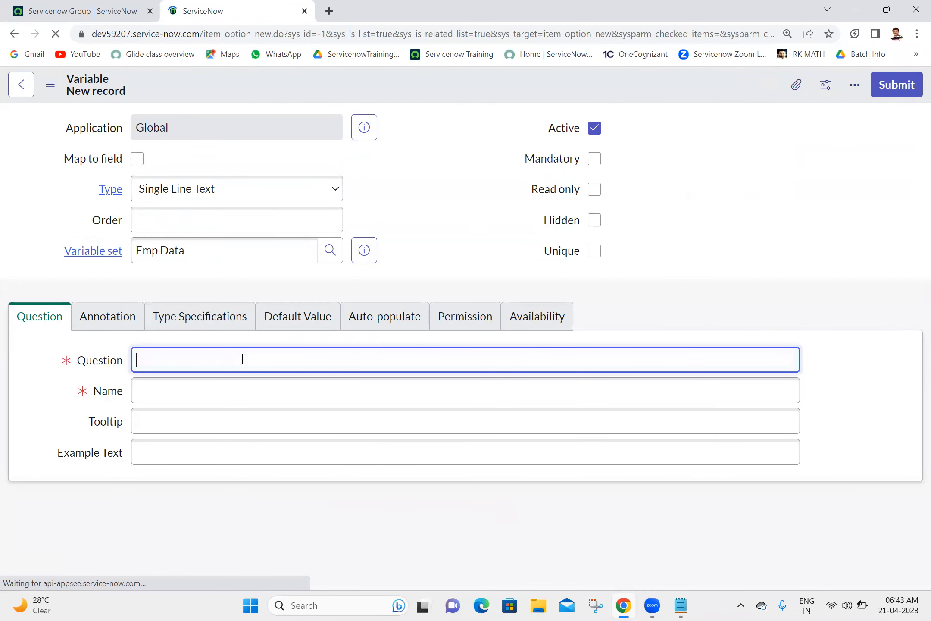
pyautogui.write('Supervisor')
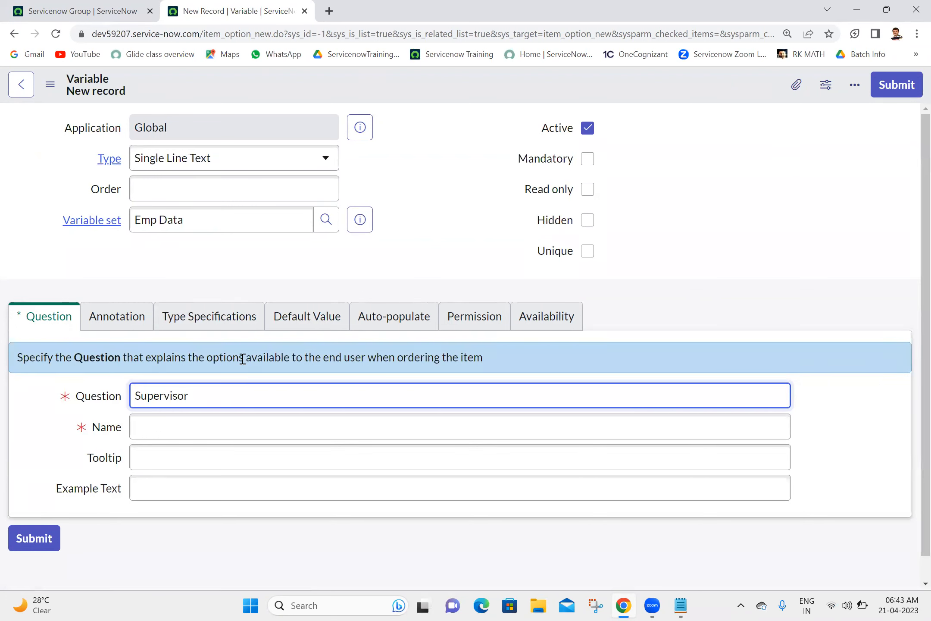
pyautogui.click(207, 188)
pyautogui.write('400')
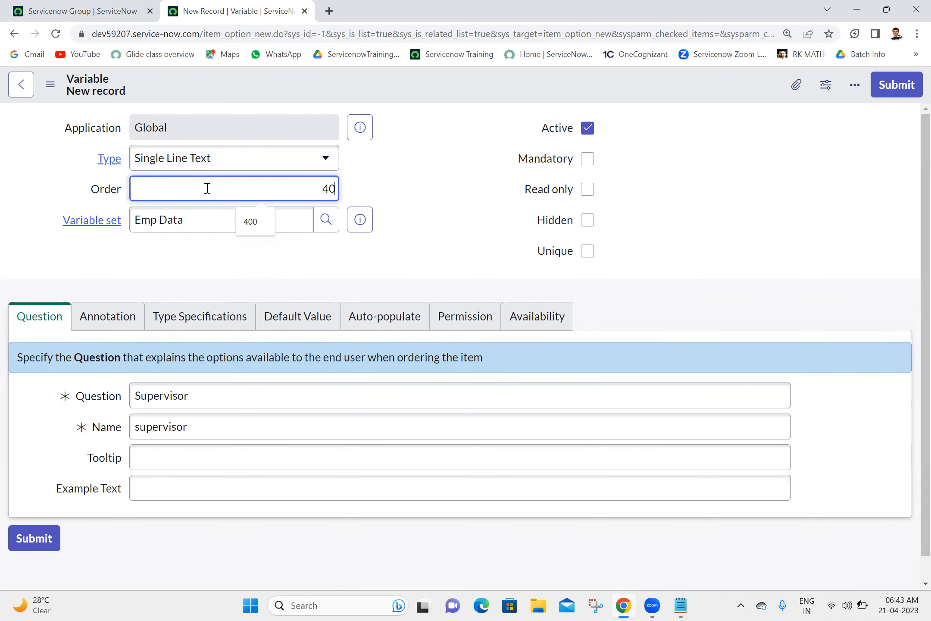
# Step: Make the variable a Reference type pointing to the User [sys_user] table
pyautogui.click(234, 169)
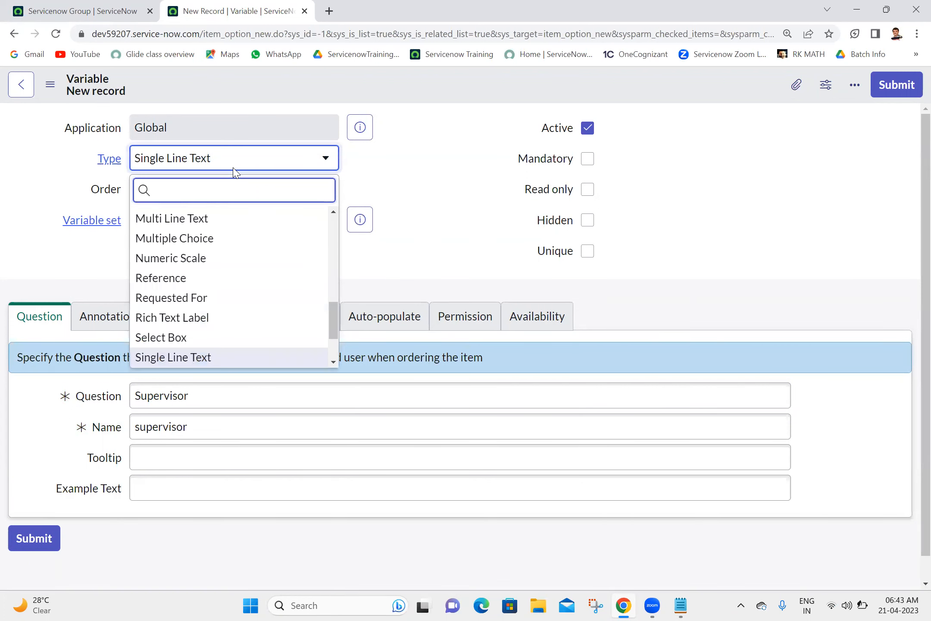
pyautogui.write('re')
pyautogui.click(203, 259)
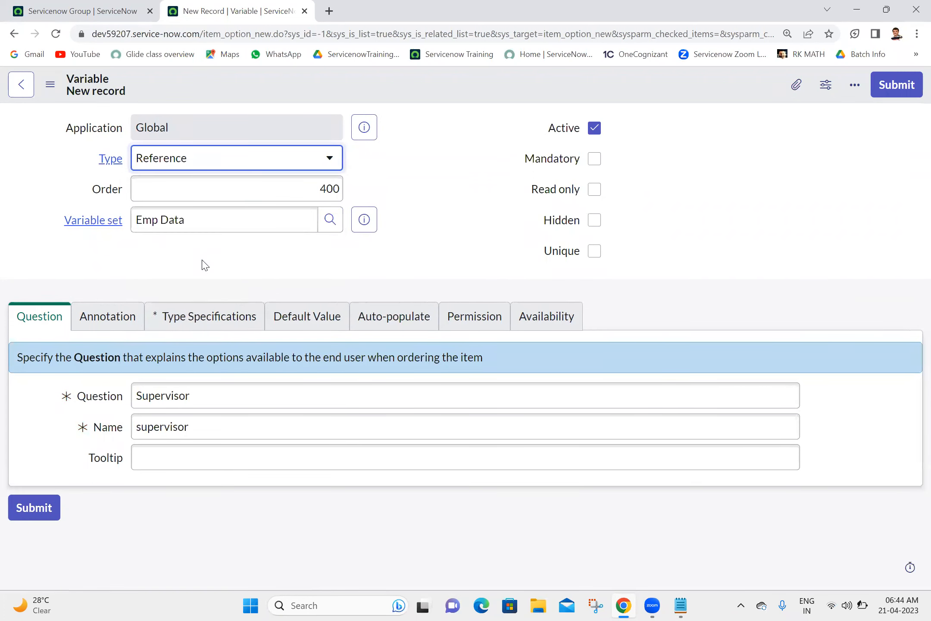
pyautogui.click(192, 317)
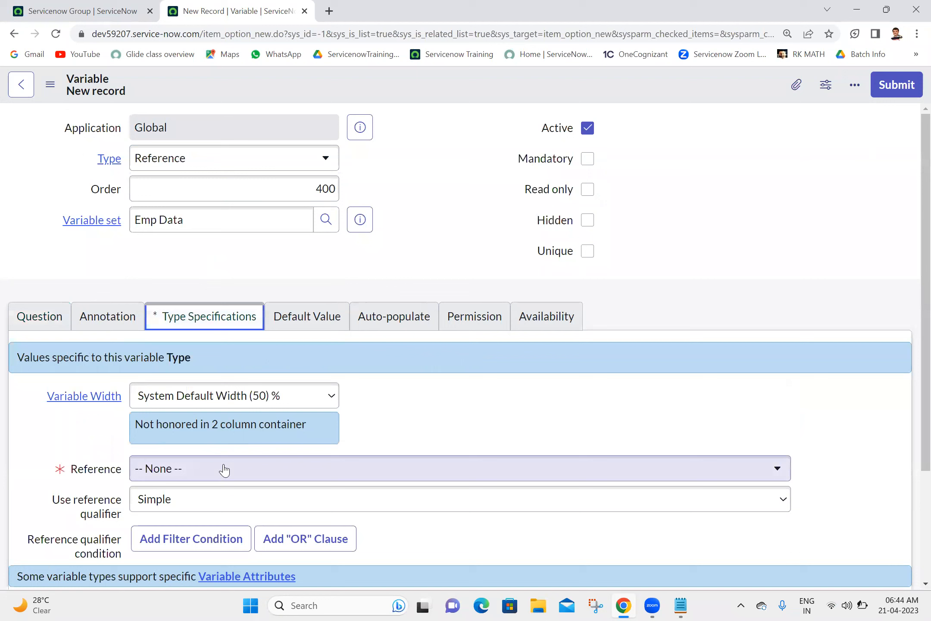
pyautogui.click(224, 470)
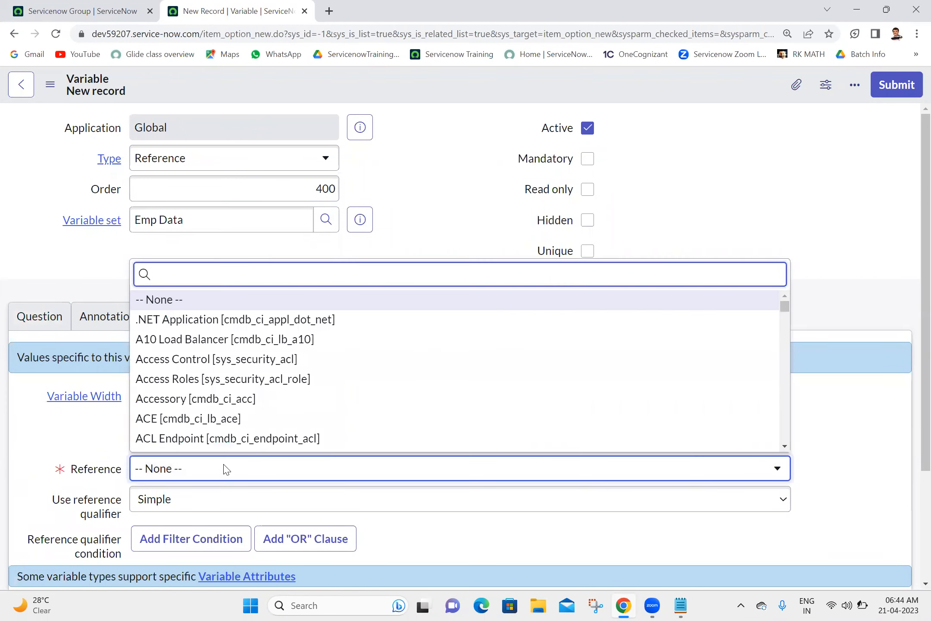
pyautogui.write('sys_user')
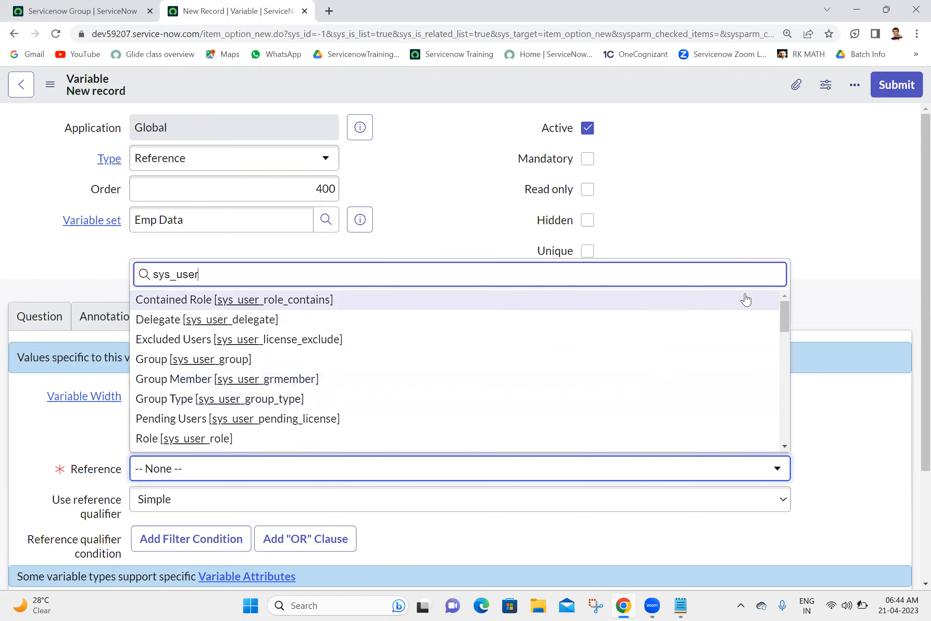
pyautogui.moveTo(784, 317); pyautogui.dragTo(783, 388)
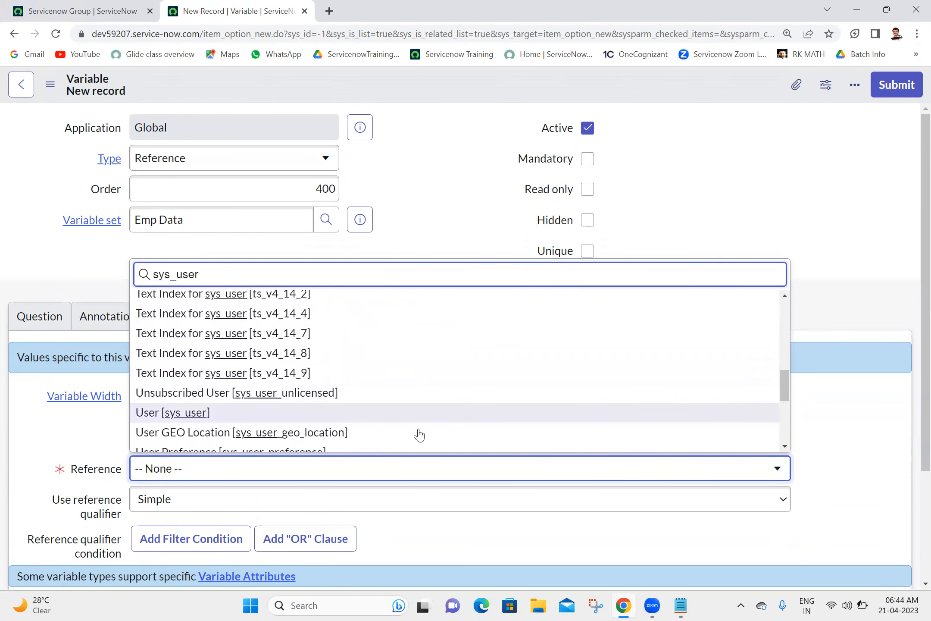
pyautogui.click(387, 423)
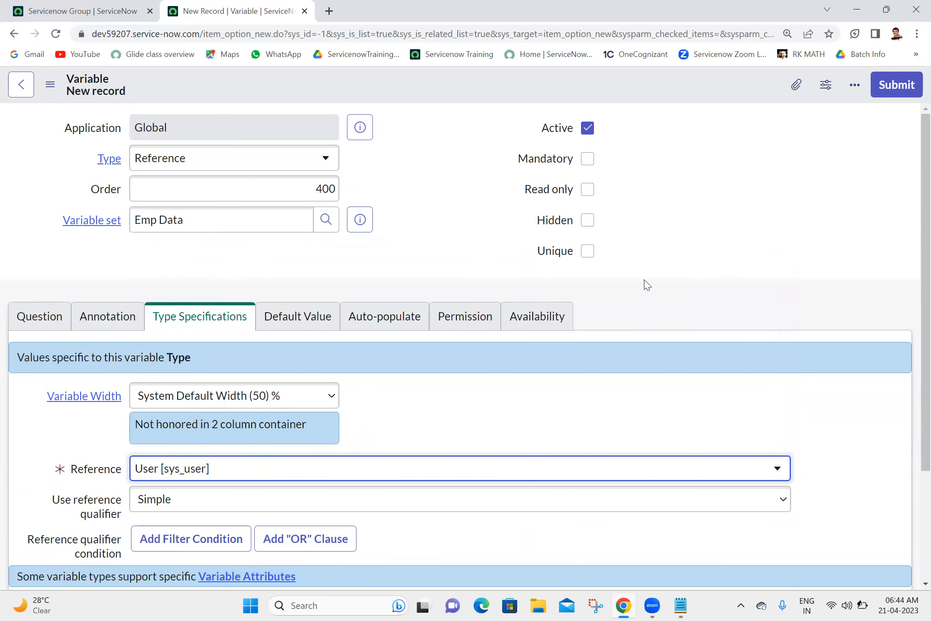
# Step: Submit the Supervisor variable and update the Emp Data variable set
pyautogui.click(905, 90)
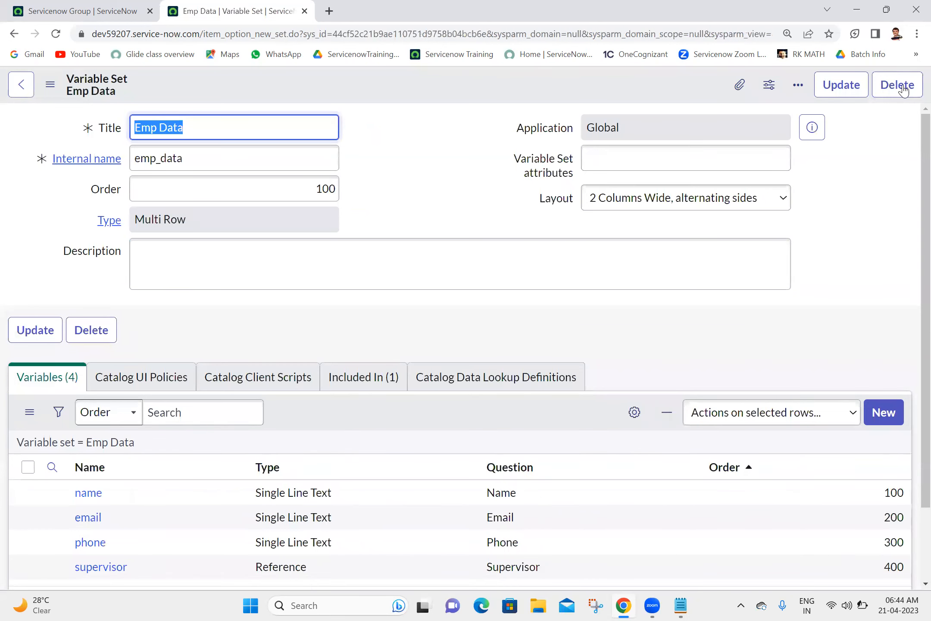
pyautogui.click(839, 97)
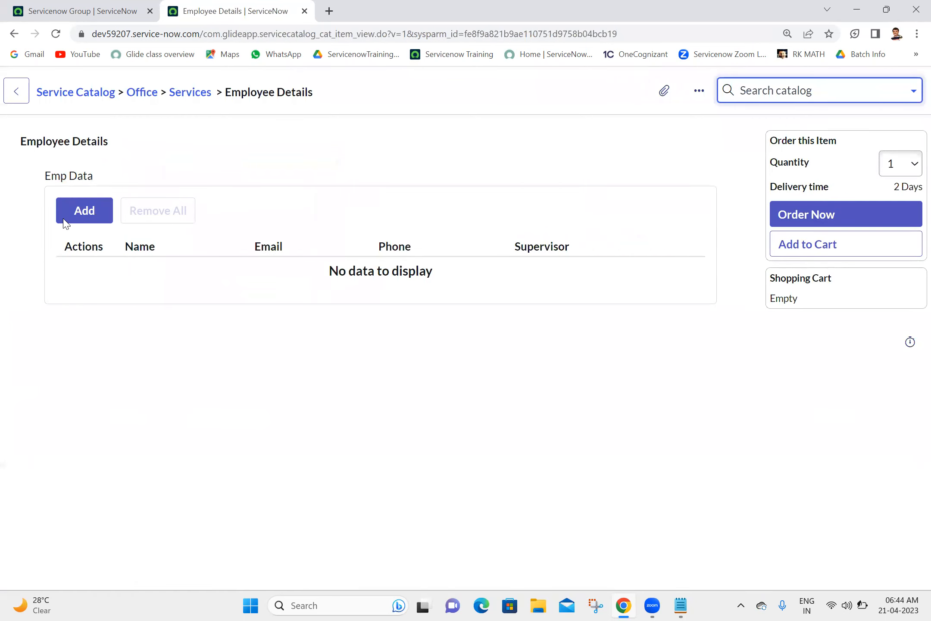
# Step: Add an Emp Data row with an employee's name, e-mail, phone and a looked-up supervisor
pyautogui.click(92, 221)
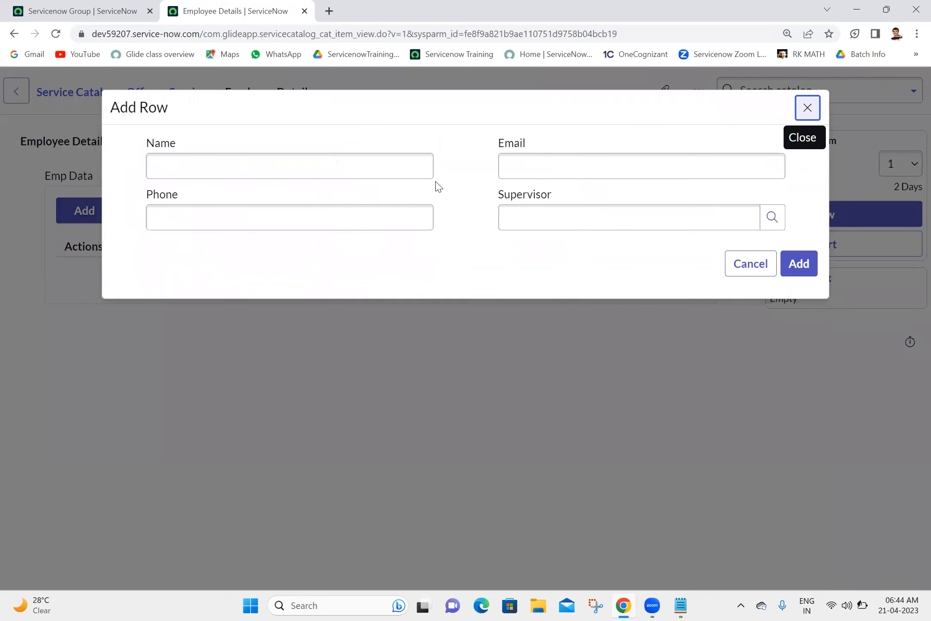
pyautogui.click(353, 176)
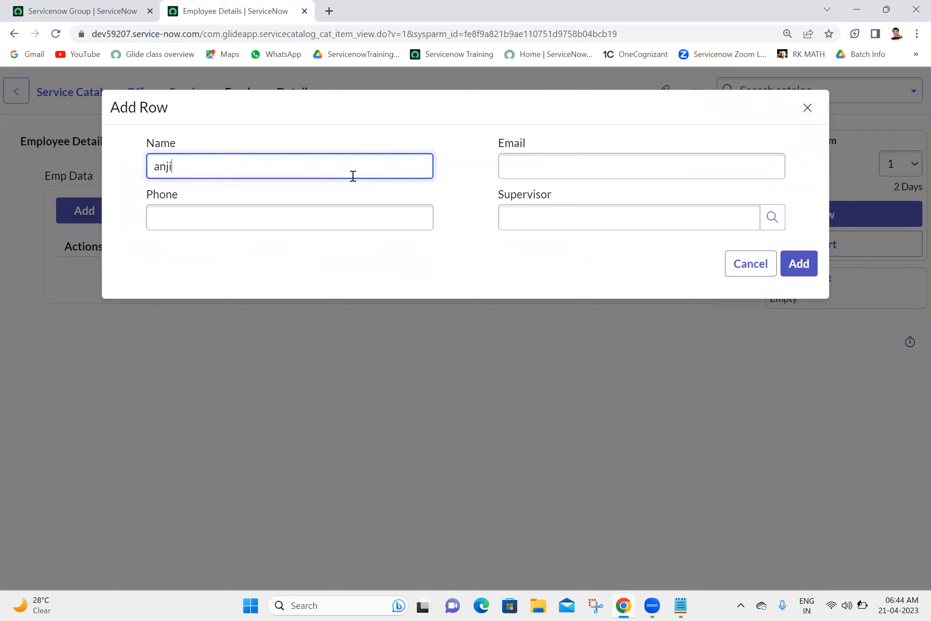
pyautogui.write('anji')
pyautogui.click(584, 168)
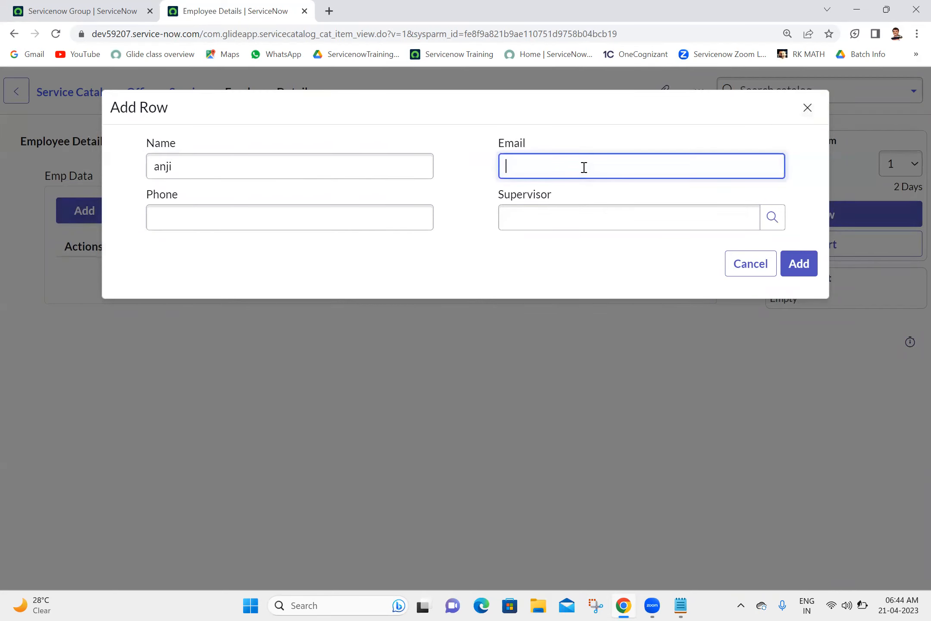
pyautogui.click(350, 210)
pyautogui.write('1234567890')
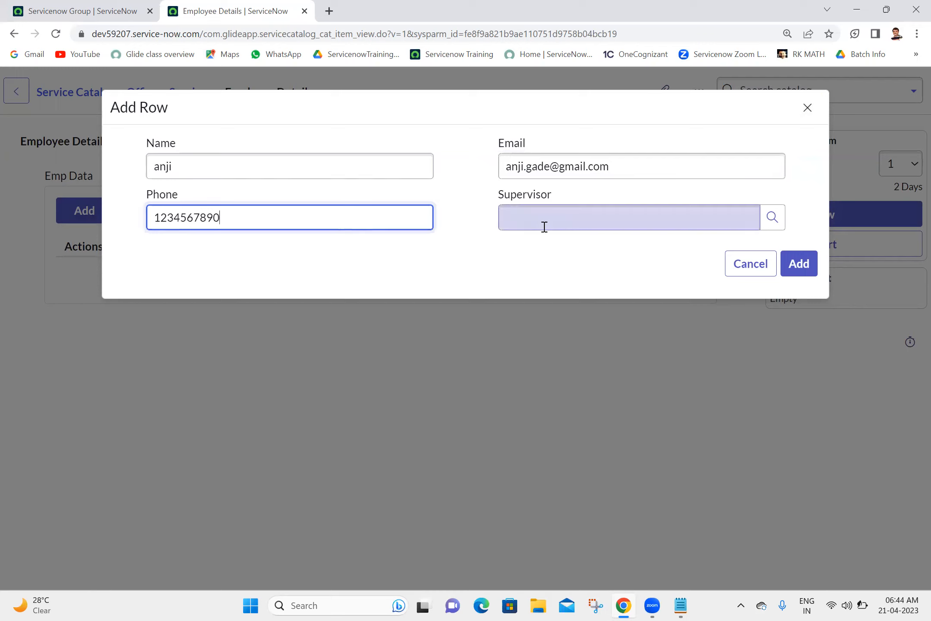
pyautogui.click(544, 226)
pyautogui.write('abel')
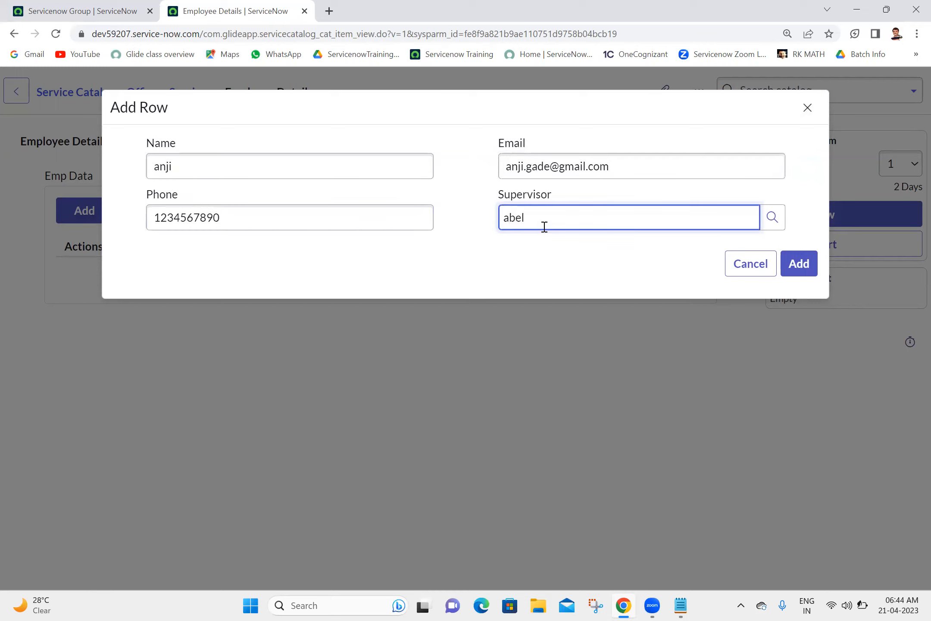
pyautogui.click(799, 271)
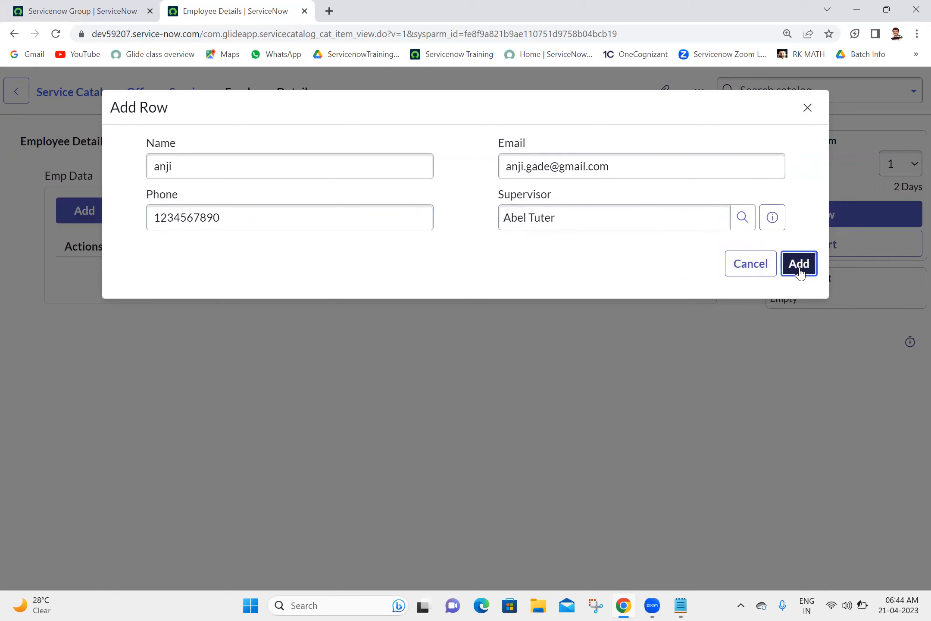
pyautogui.click(800, 271)
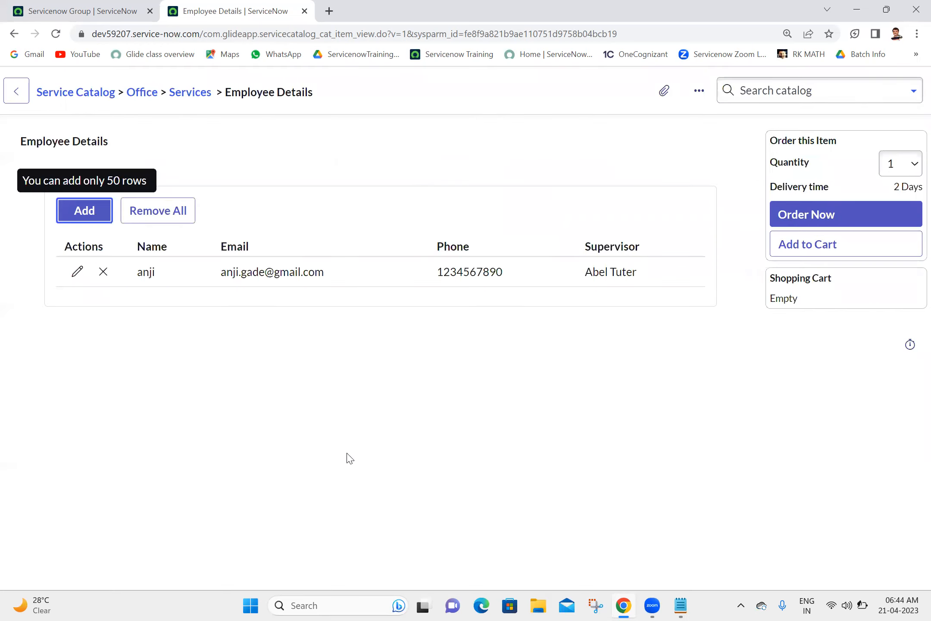
# Step: Add a second employee row with name, e-mail, phone and supervisor, then Order Now
pyautogui.click(71, 219)
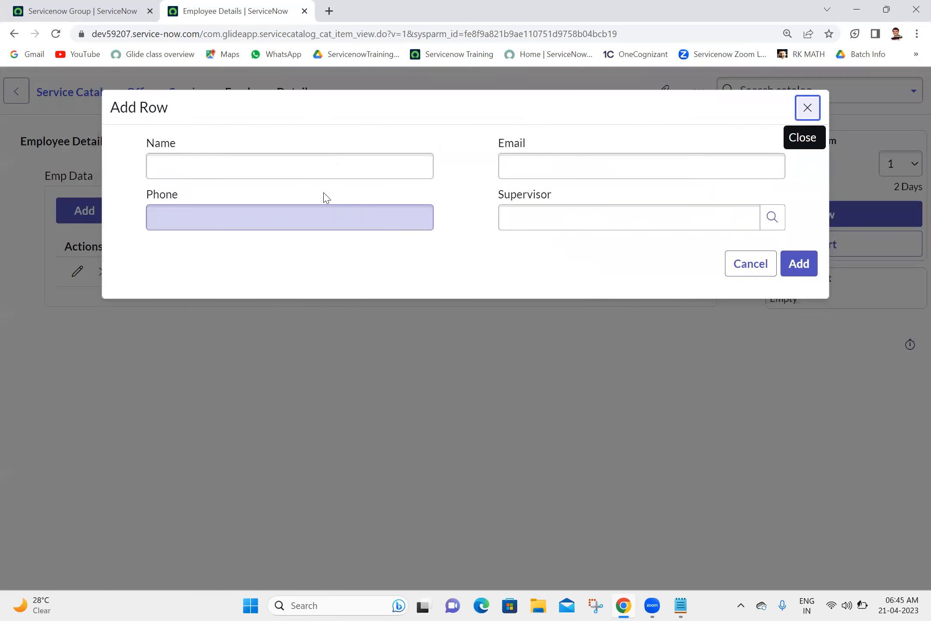
pyautogui.click(309, 173)
pyautogui.write('ravi')
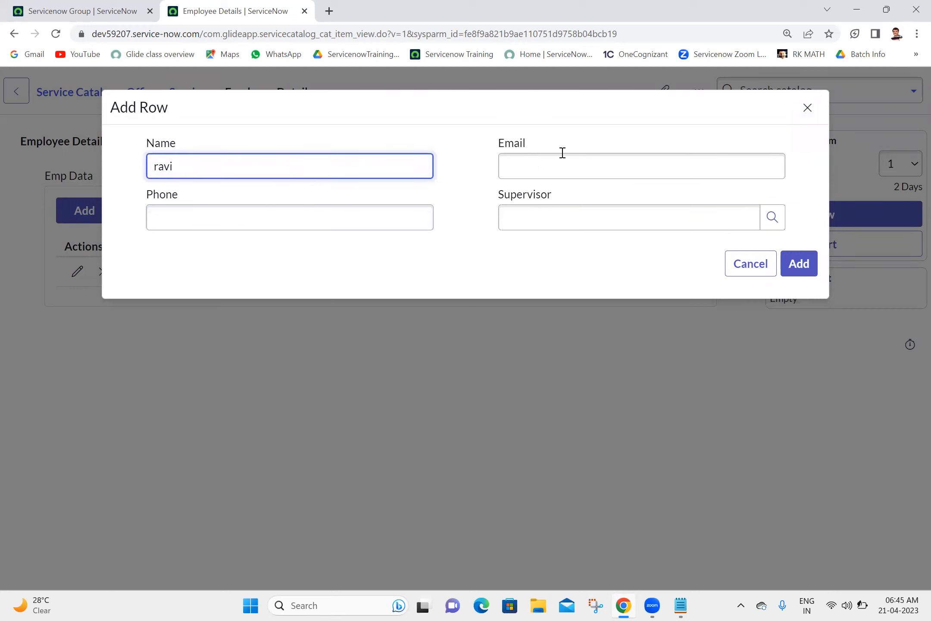
pyautogui.click(588, 165)
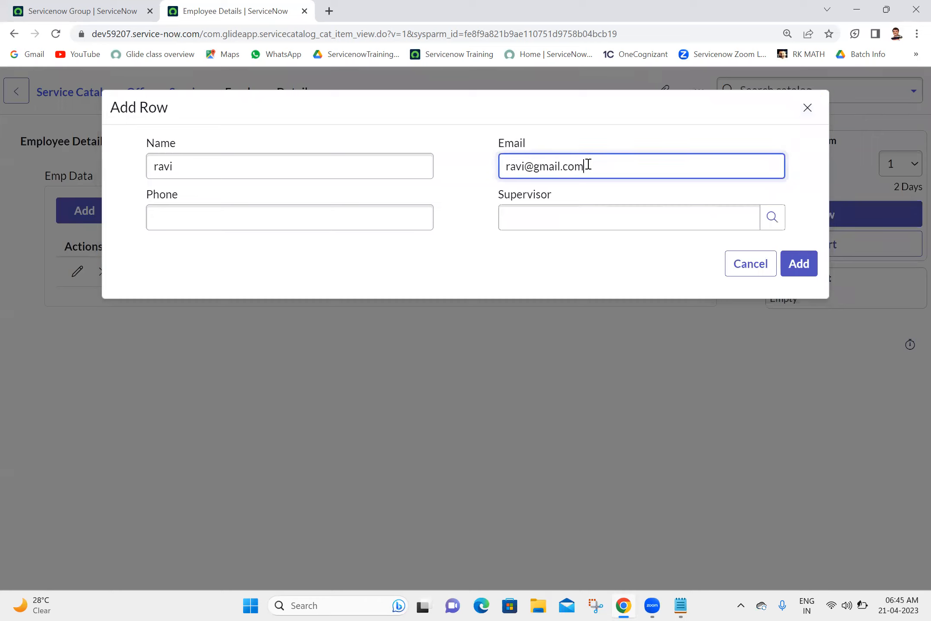
pyautogui.click(320, 211)
pyautogui.write('8')
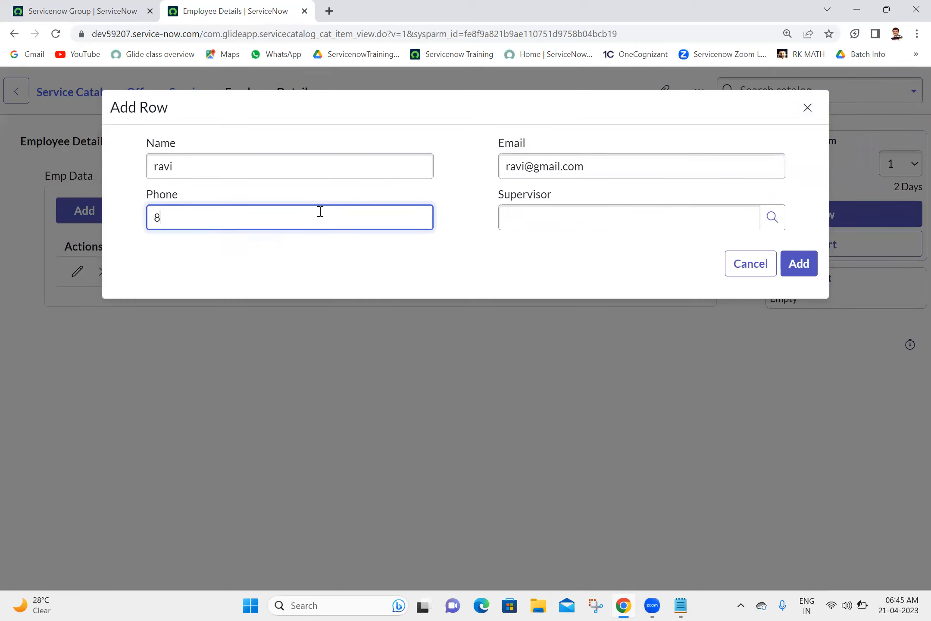
pyautogui.write('543w534654')
pyautogui.click(573, 219)
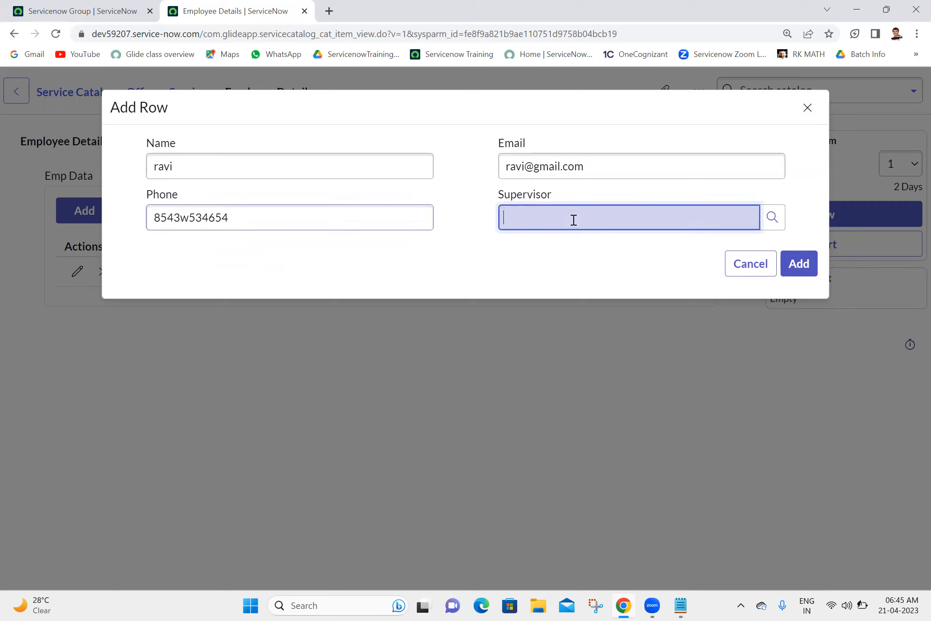
pyautogui.write('abr')
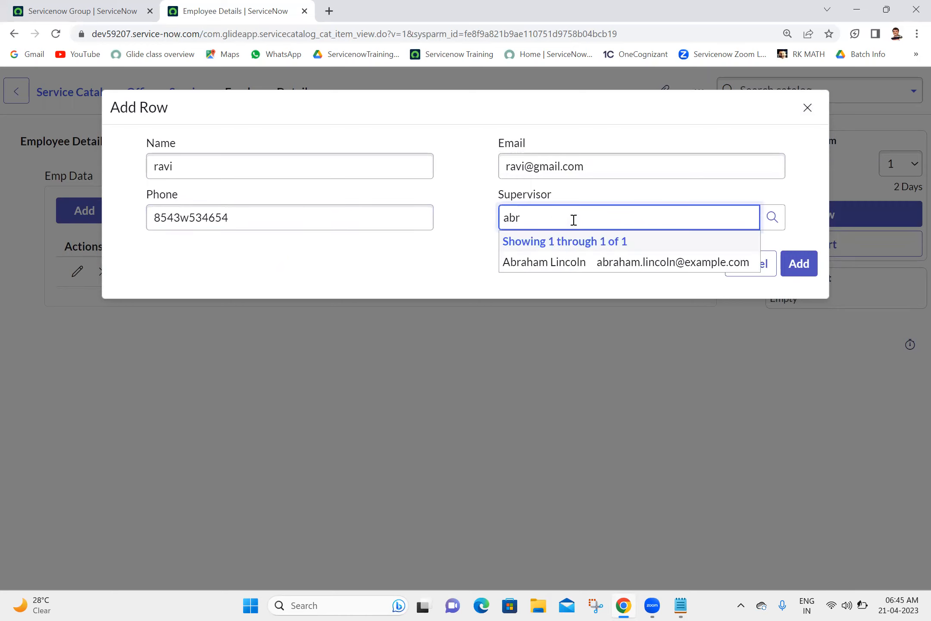
pyautogui.click(534, 262)
pyautogui.click(798, 264)
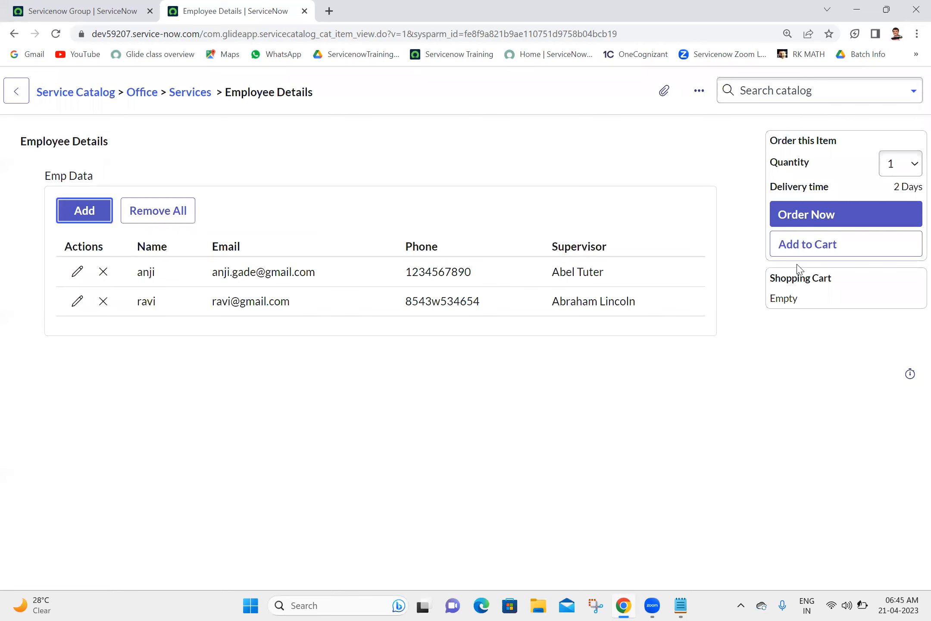
pyautogui.click(798, 218)
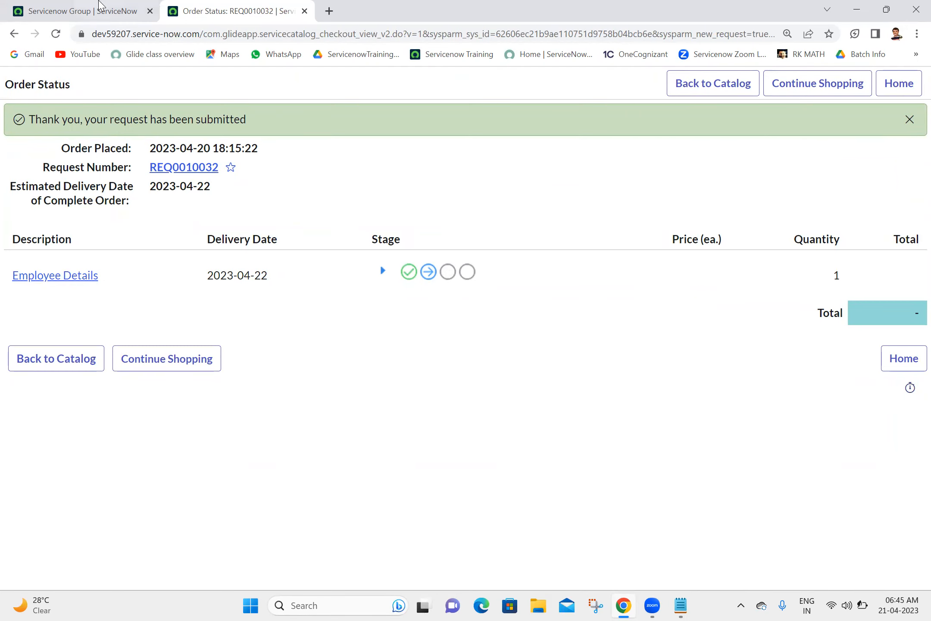
# Step: Close the Order Status tab and open the Employee Details record from Maintain Items
pyautogui.click(99, 9)
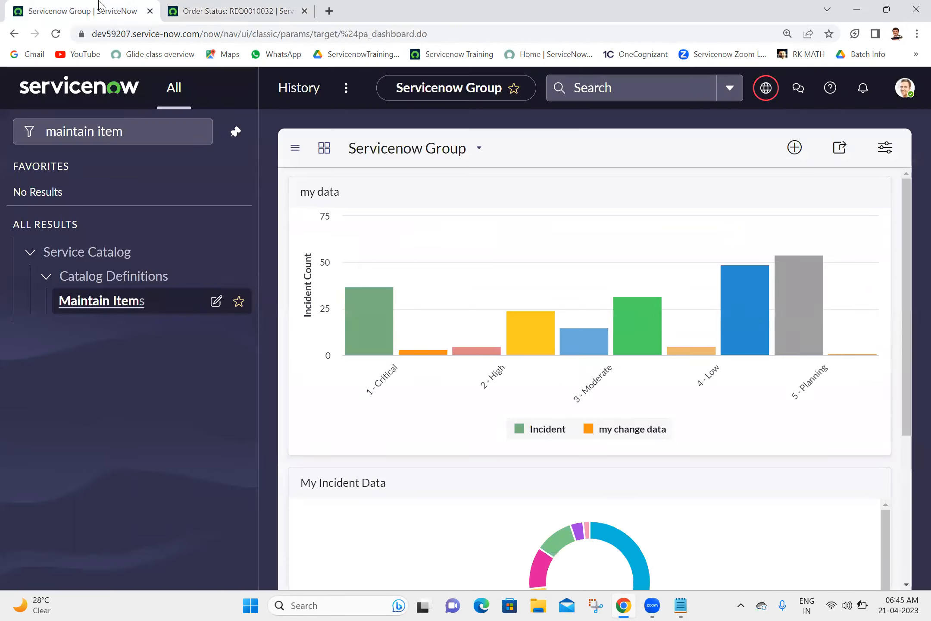
pyautogui.middleClick(118, 305)
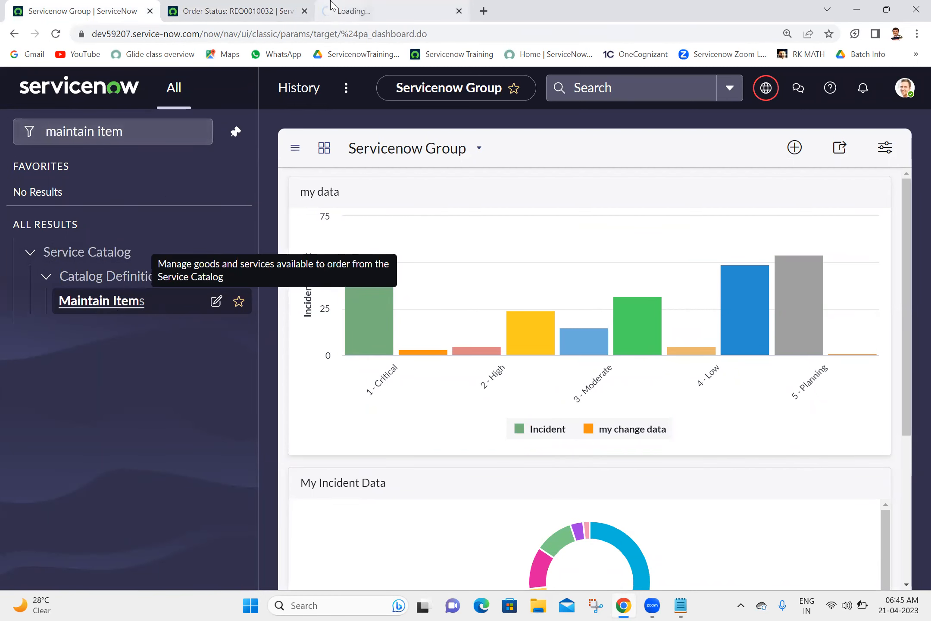
pyautogui.click(334, 6)
pyautogui.click(236, 7)
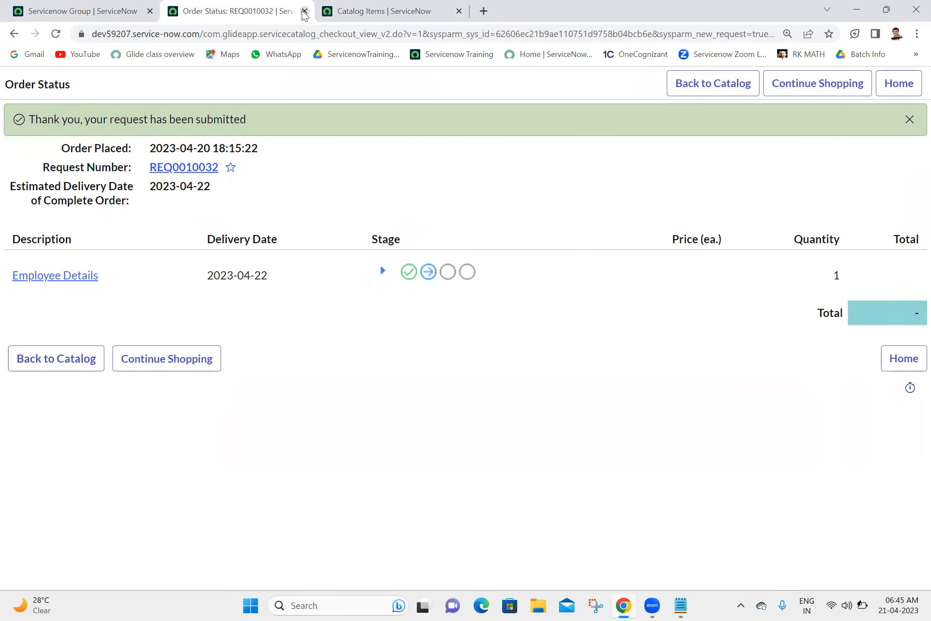
pyautogui.click(304, 11)
pyautogui.middleClick(123, 211)
pyautogui.click(383, 6)
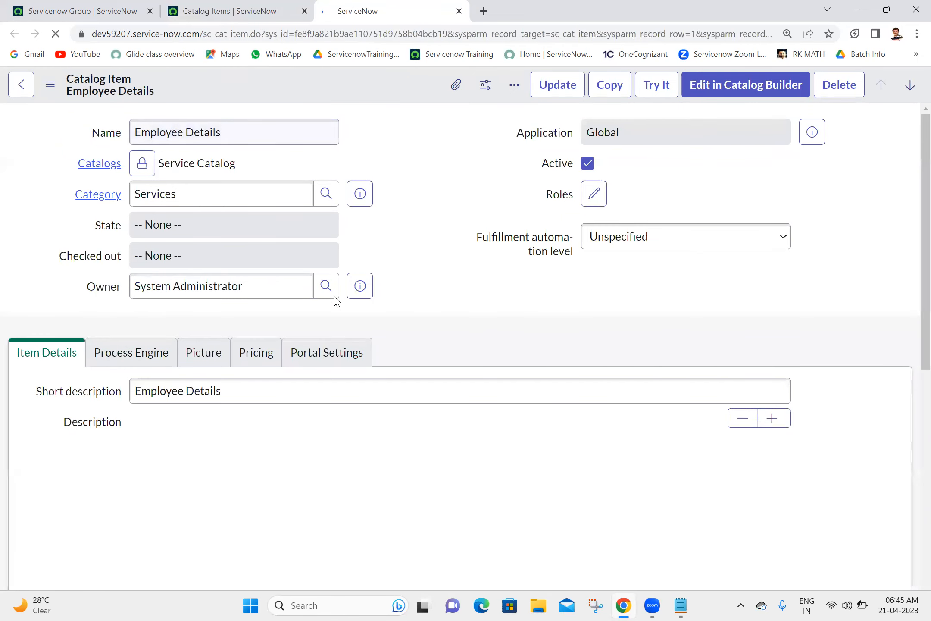
# Step: On the Process Engine tab, set the Employee Details item's Flow to Service Catalog item request
pyautogui.click(111, 460)
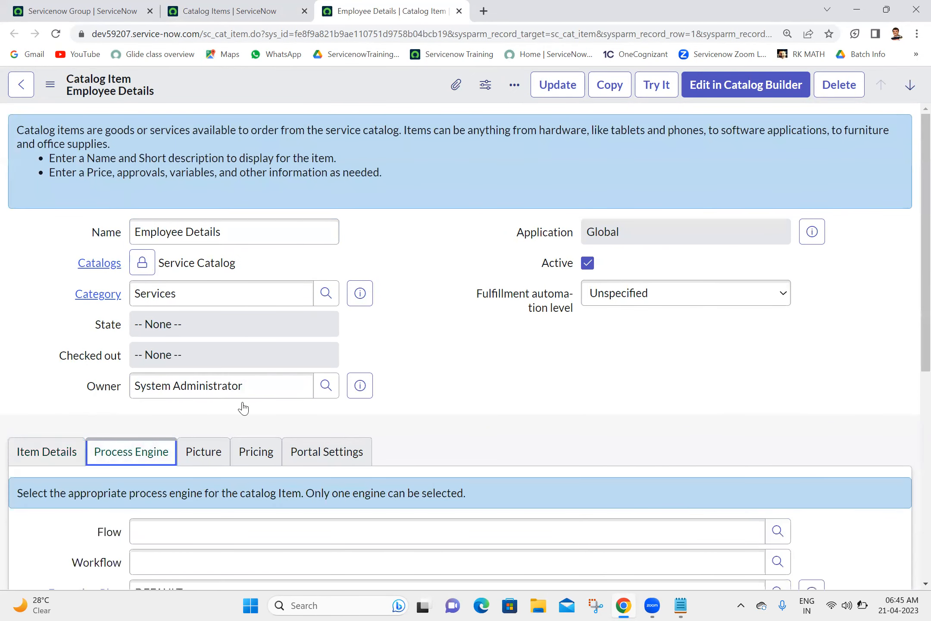
pyautogui.scroll(-3, 910, 327)
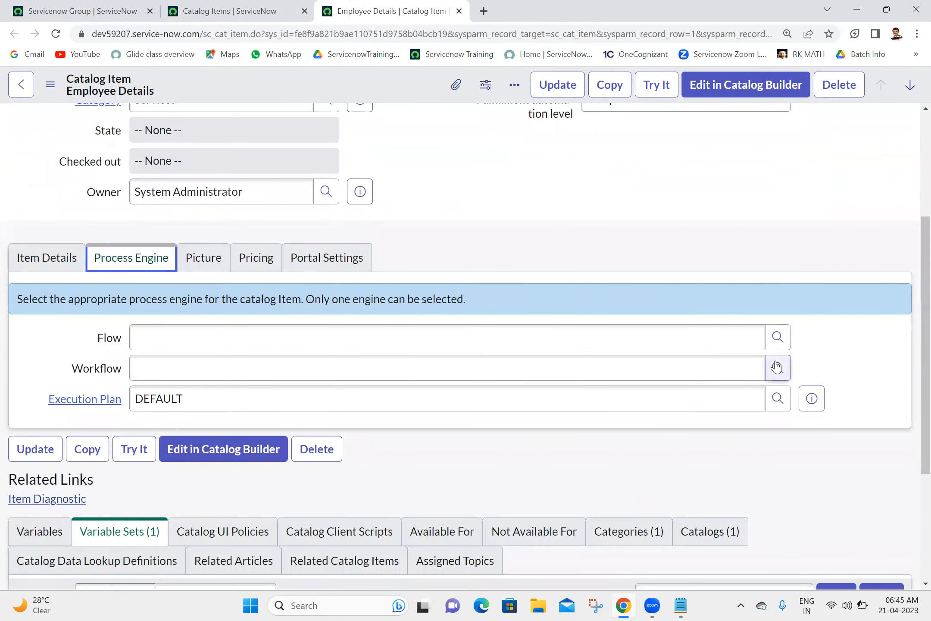
pyautogui.click(778, 340)
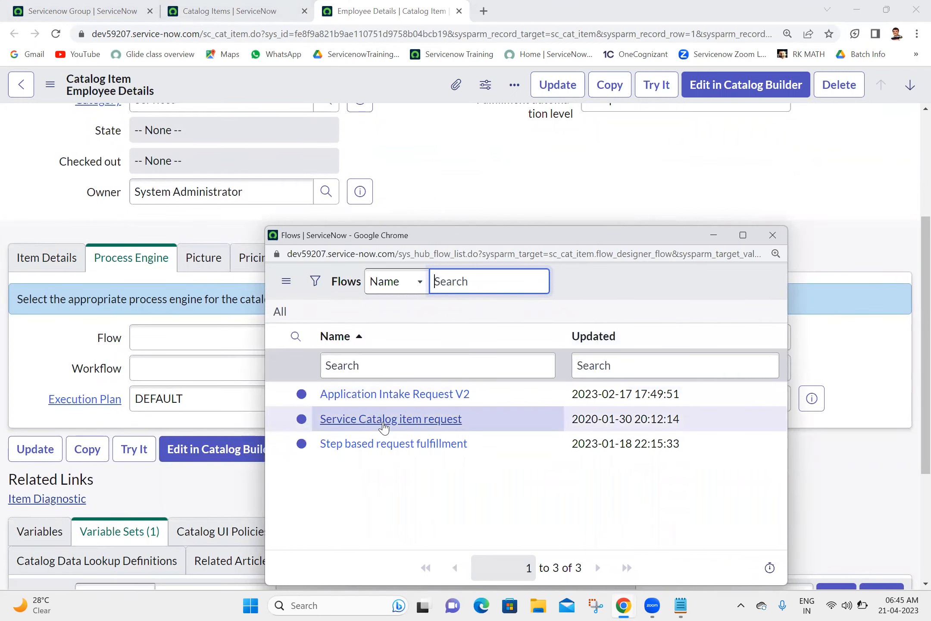
pyautogui.click(384, 427)
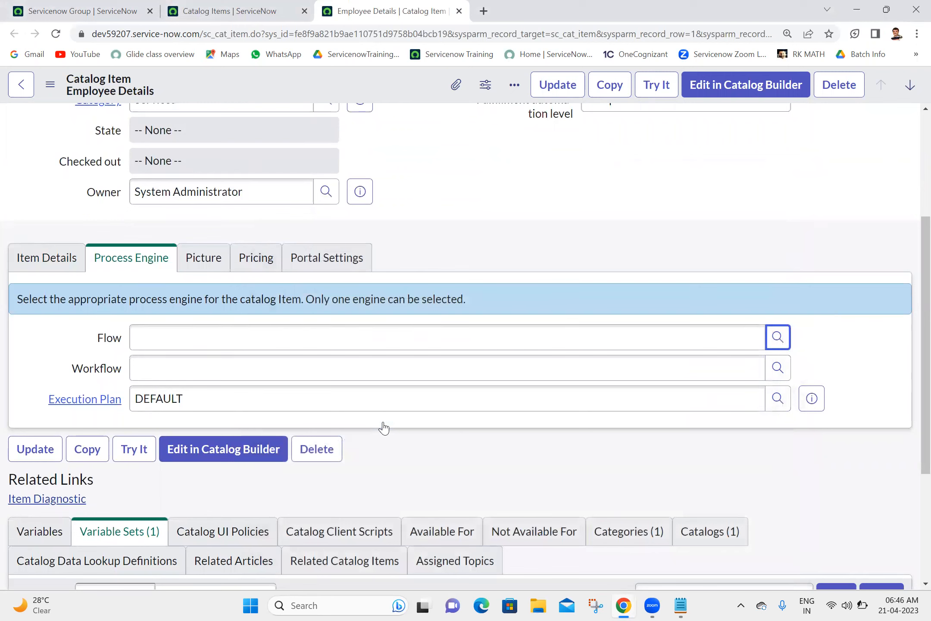
# Step: Open the Service Catalog item request flow record in a separate Flow Designer tab
pyautogui.click(808, 345)
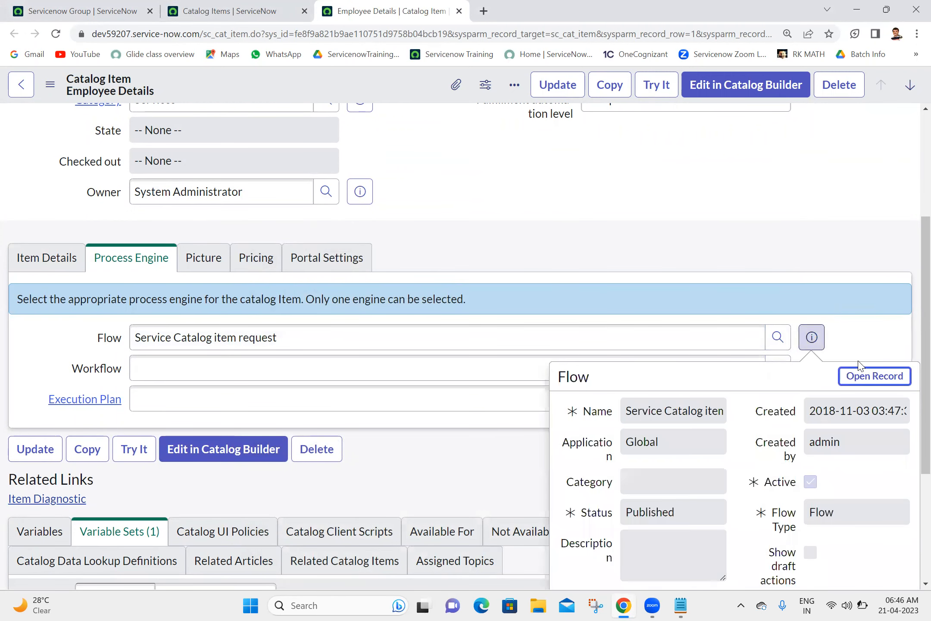
pyautogui.click(863, 380)
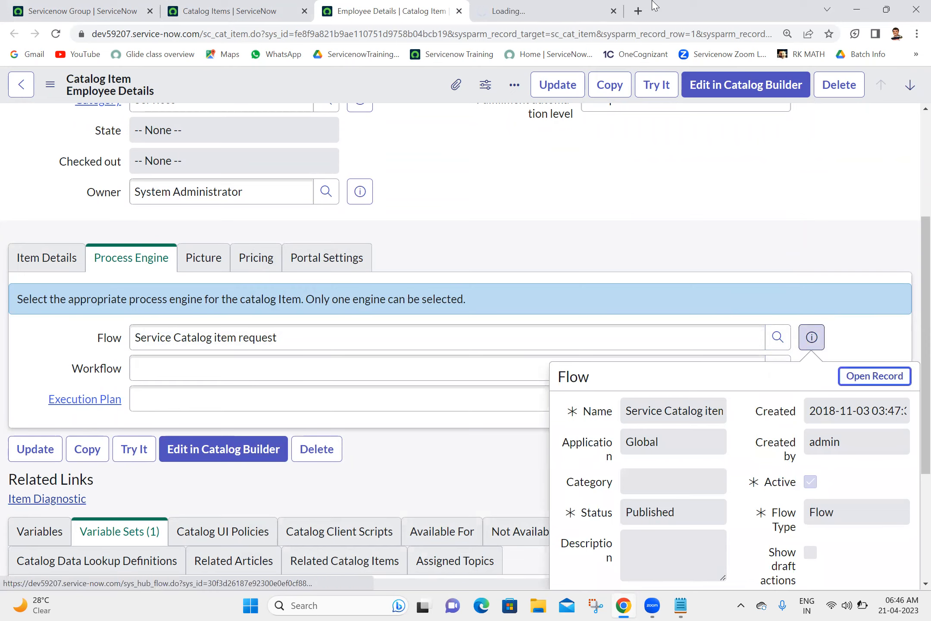
pyautogui.click(511, 5)
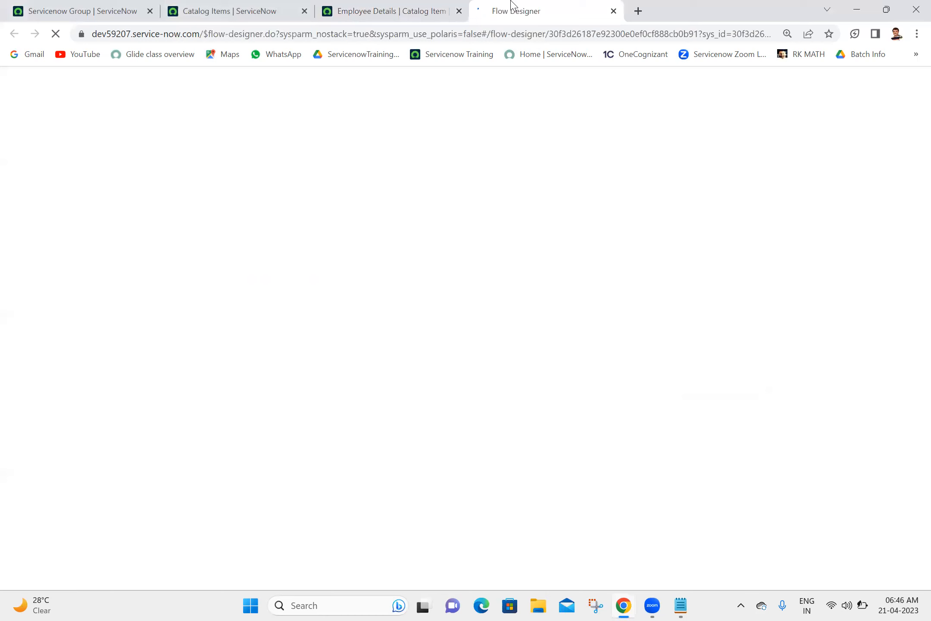
pyautogui.click(397, 5)
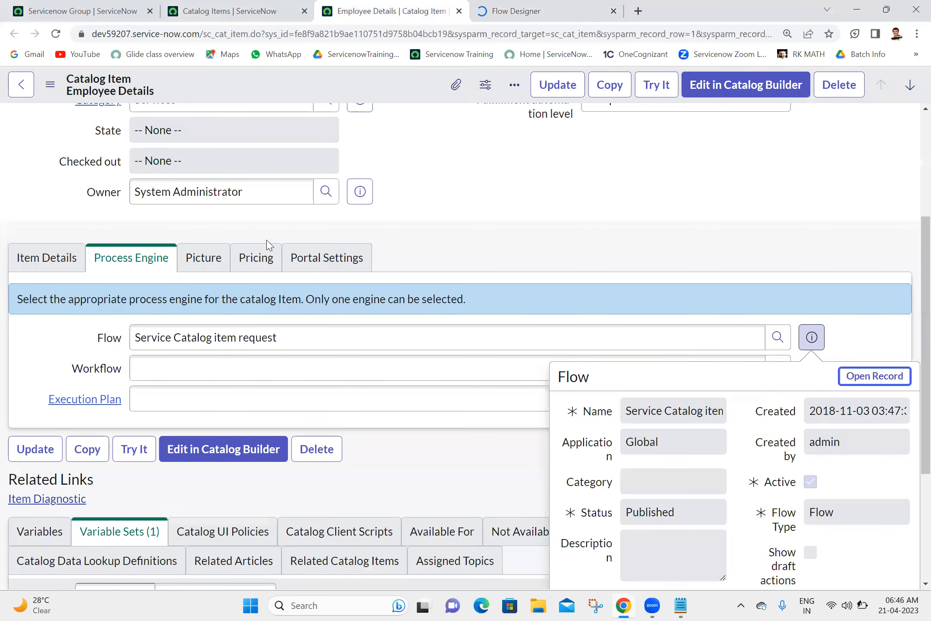
pyautogui.click(501, 191)
pyautogui.click(115, 342)
# Step: Open the Flow field's dictionary entry, review its Reference Specification qualifier, and close it
pyautogui.rightClick(117, 345)
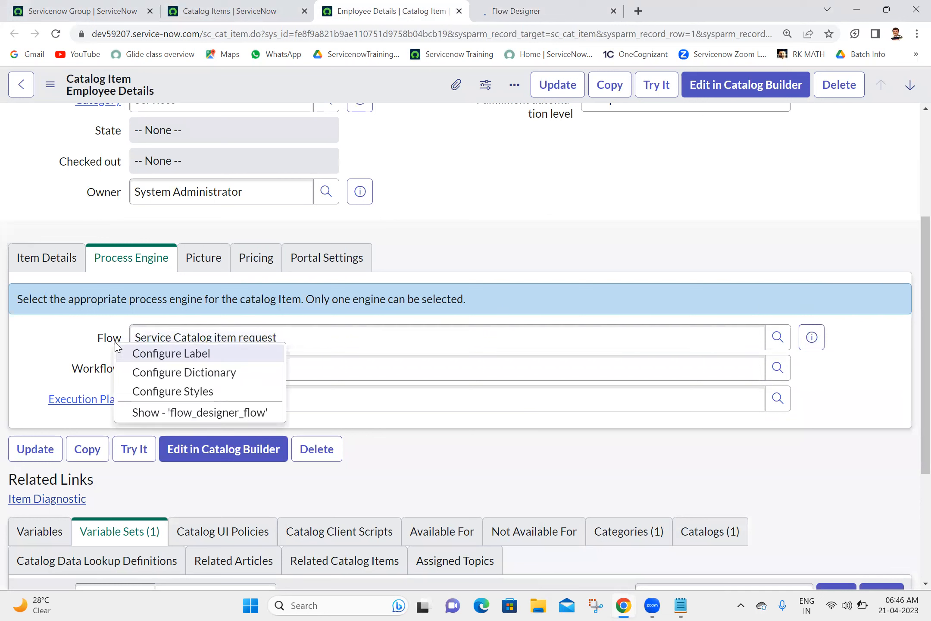
pyautogui.click(537, 255)
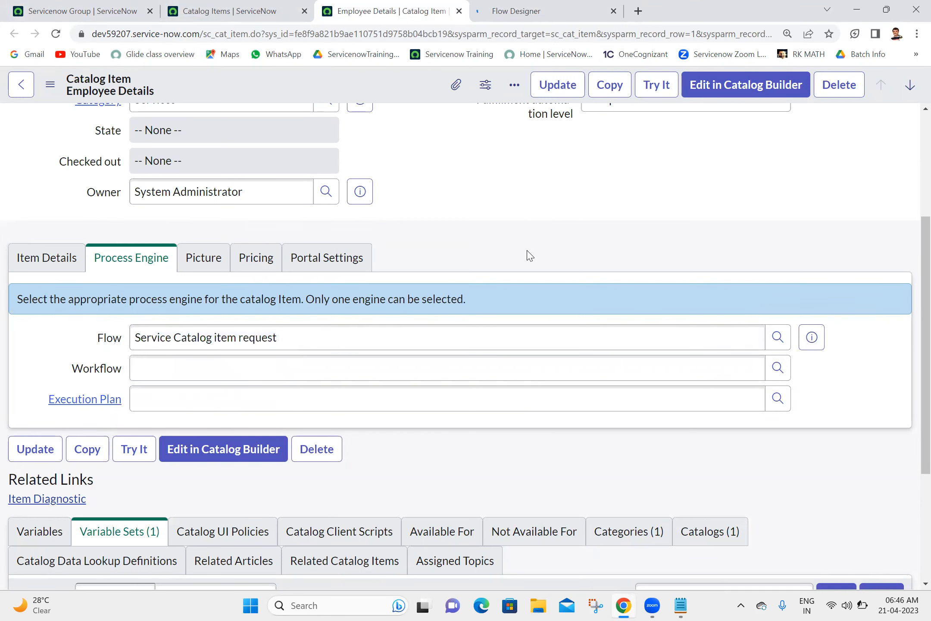
pyautogui.rightClick(116, 344)
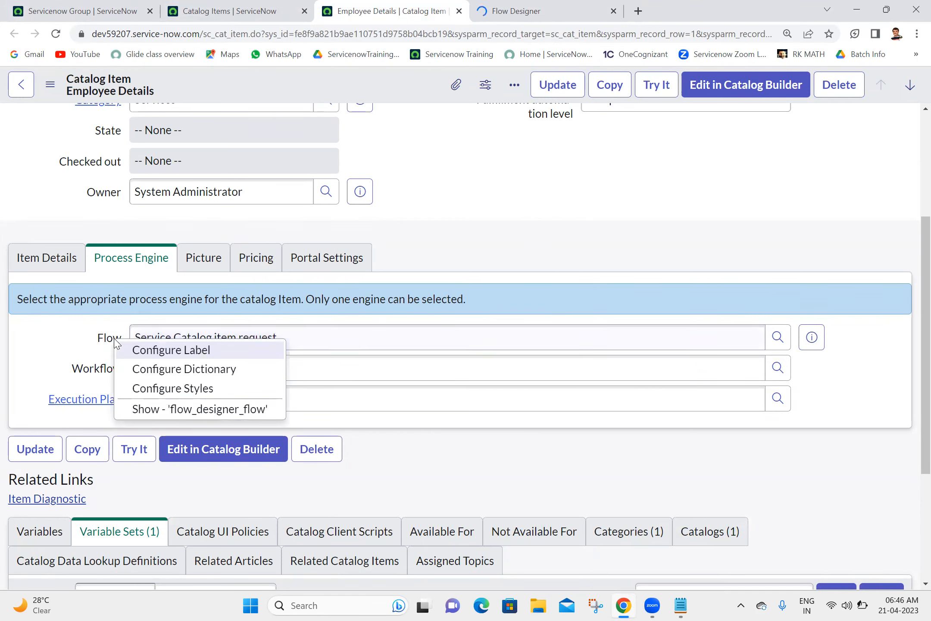
pyautogui.click(215, 370)
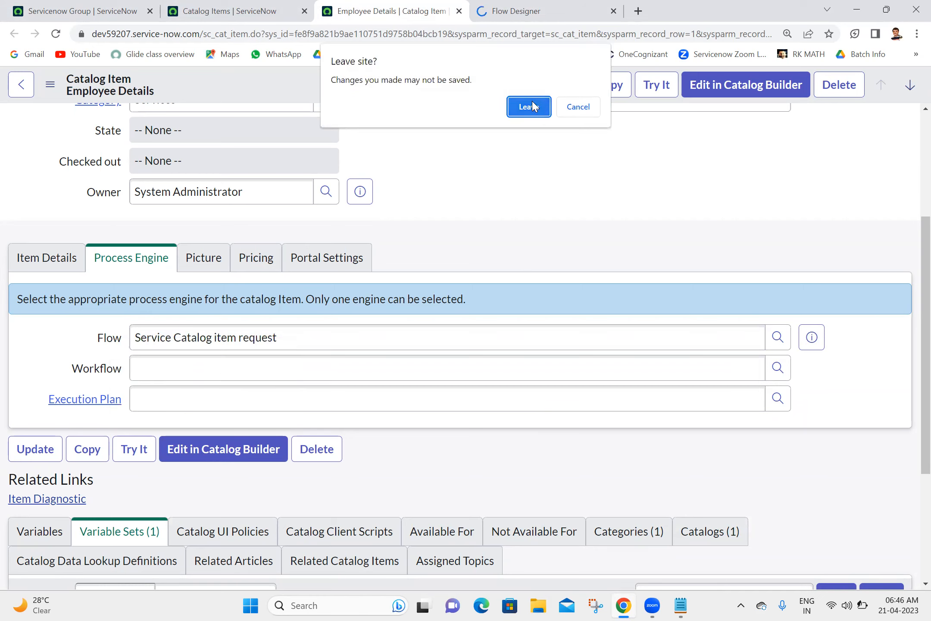
pyautogui.click(534, 107)
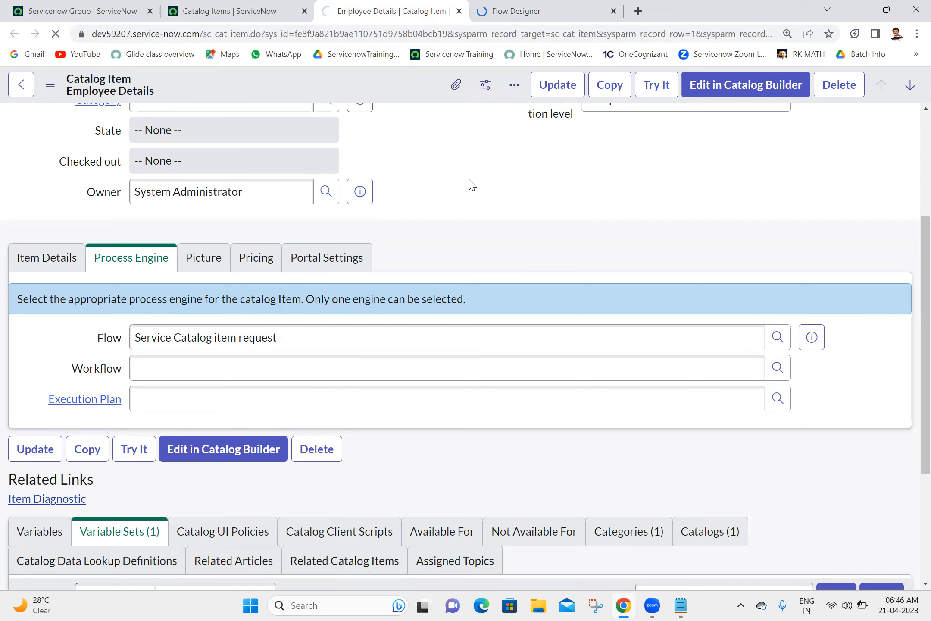
pyautogui.click(530, 9)
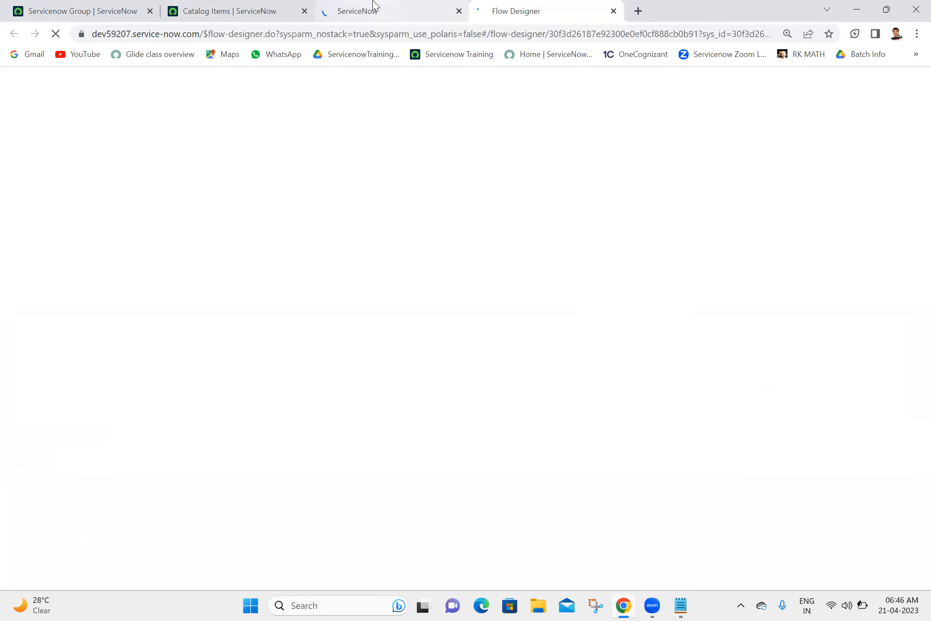
pyautogui.click(373, 6)
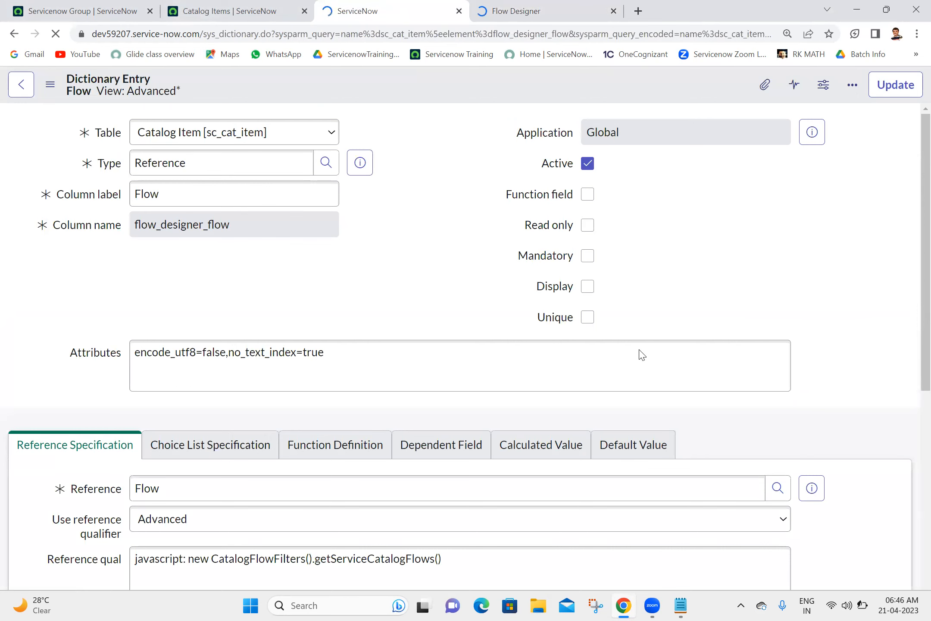
pyautogui.scroll(-5, 911, 266)
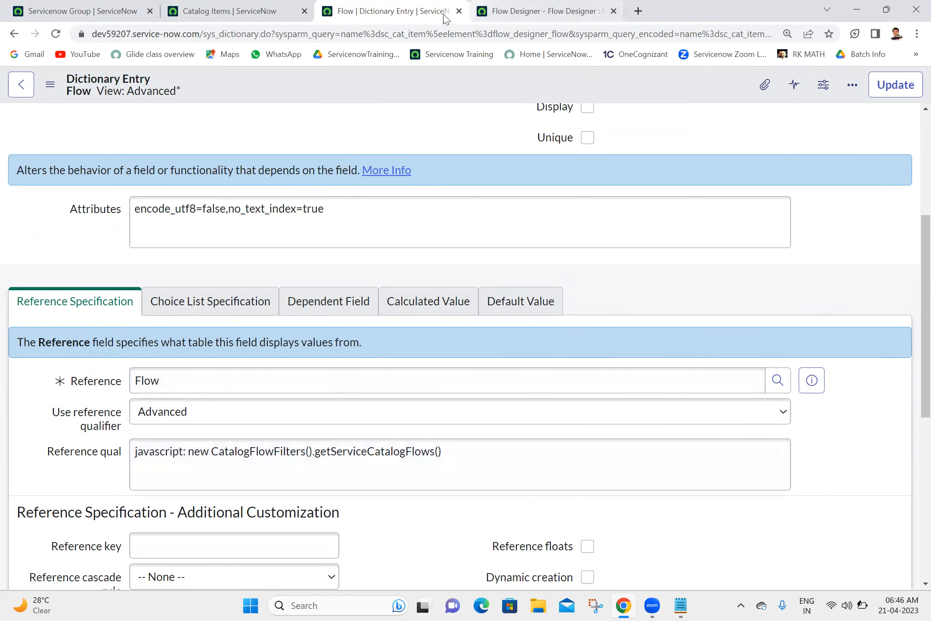
pyautogui.click(459, 11)
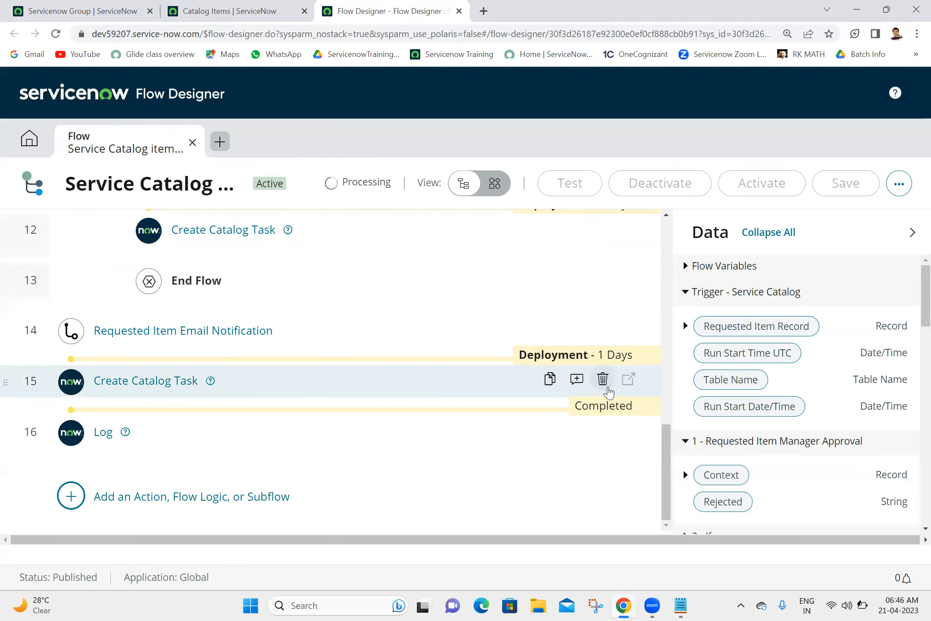
# Step: Scroll through the flow's Service Catalog trigger, manager and department head approvals, and catalog tasks
pyautogui.moveTo(664, 470); pyautogui.dragTo(649, 243)
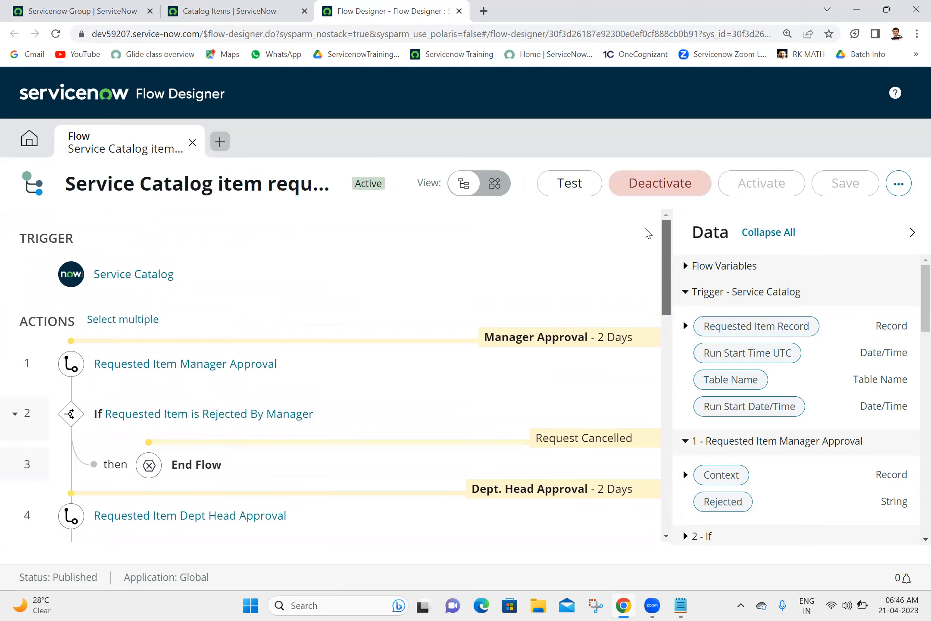
pyautogui.scroll(-10, 638, 326)
pyautogui.scroll(-3, 625, 474)
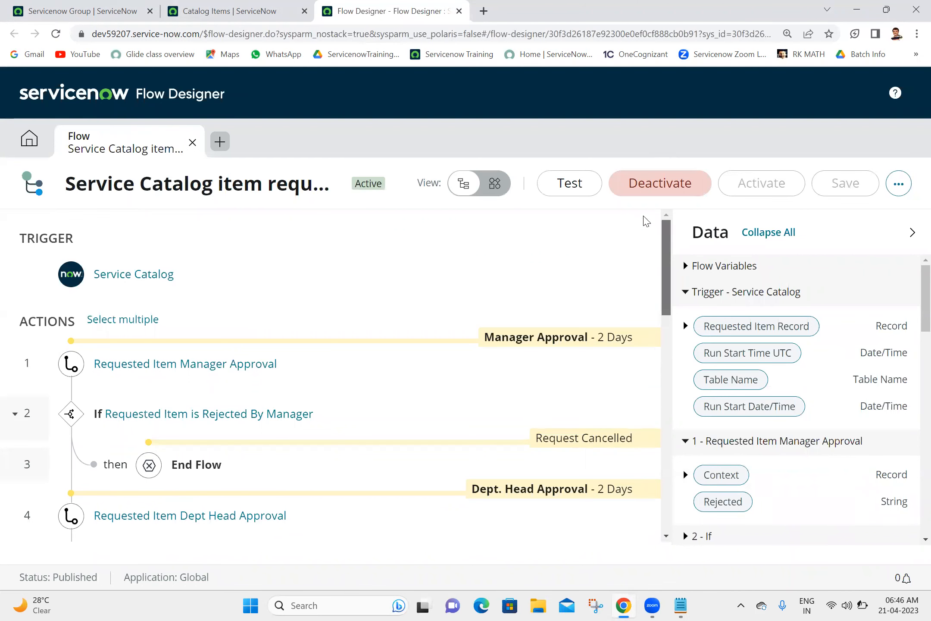
pyautogui.scroll(-3, 630, 276)
pyautogui.moveTo(628, 291); pyautogui.dragTo(628, 289)
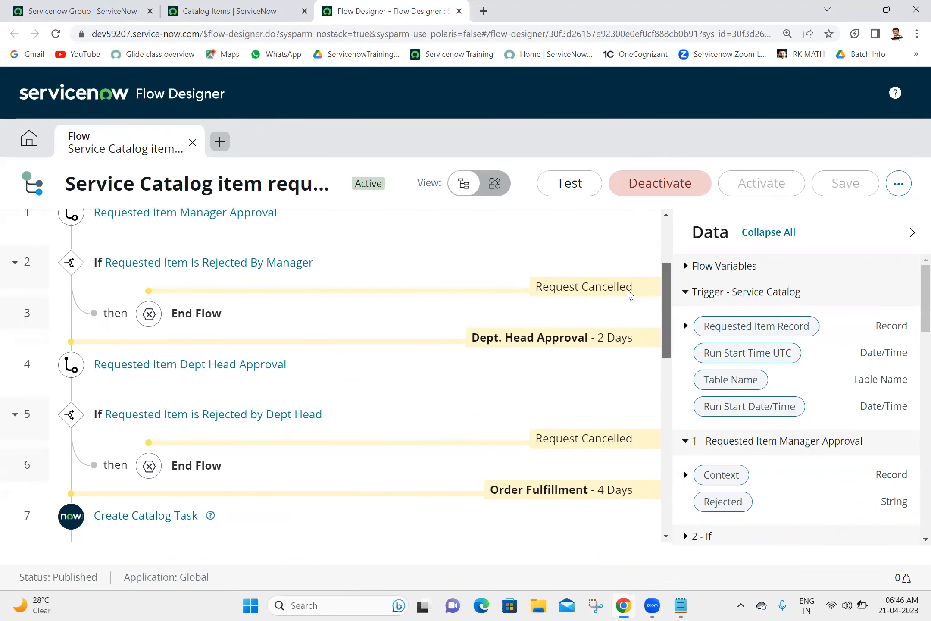
pyautogui.scroll(-2, 629, 297)
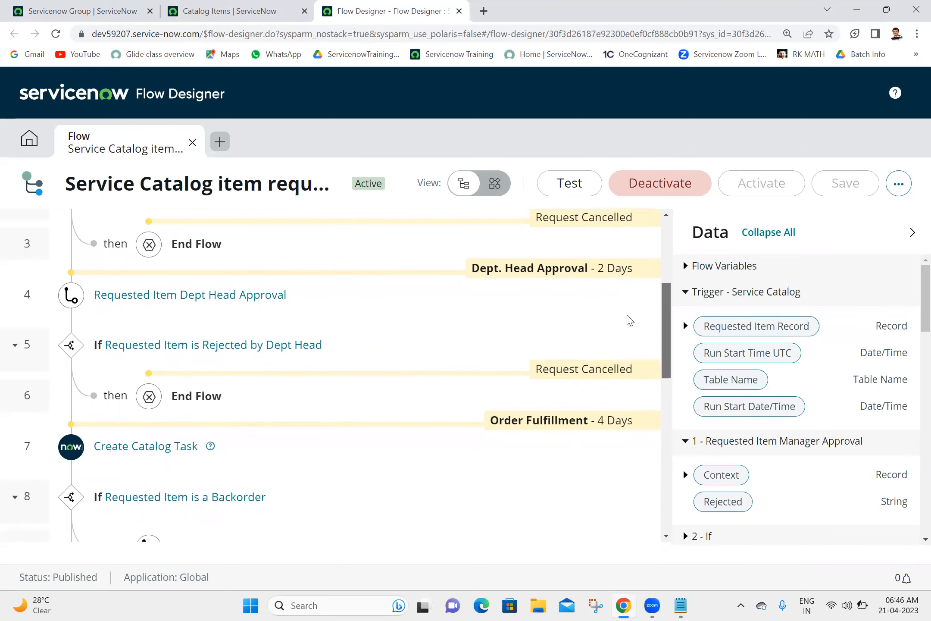
pyautogui.scroll(-6, 630, 321)
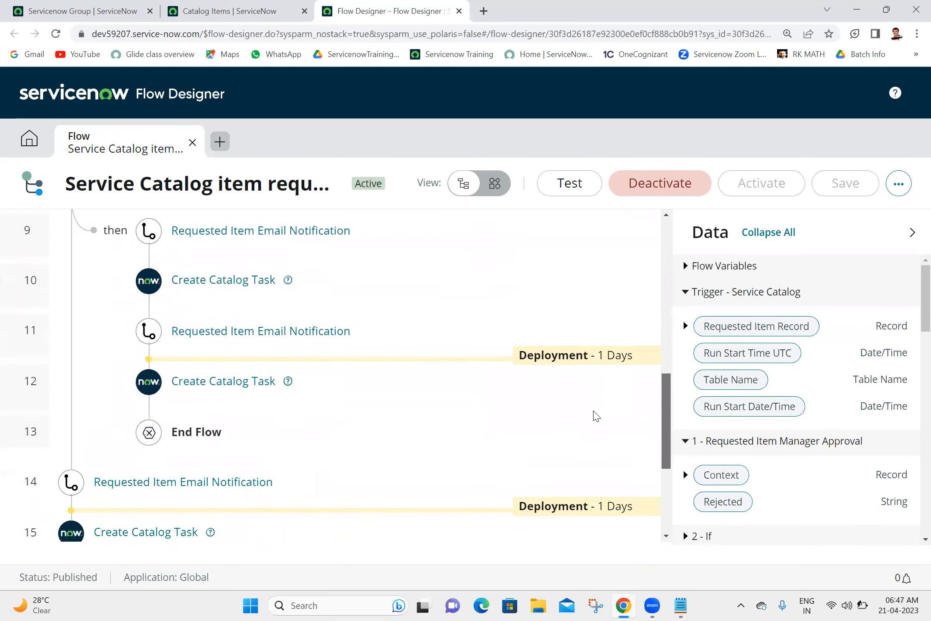
pyautogui.scroll(-4, 596, 415)
pyautogui.scroll(15, 582, 422)
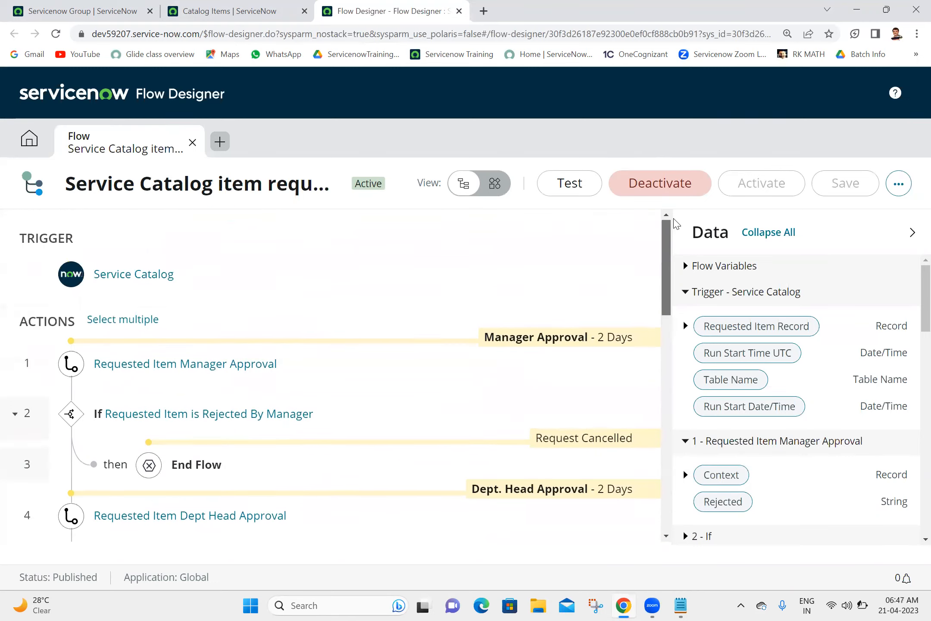
pyautogui.moveTo(667, 263); pyautogui.dragTo(637, 242)
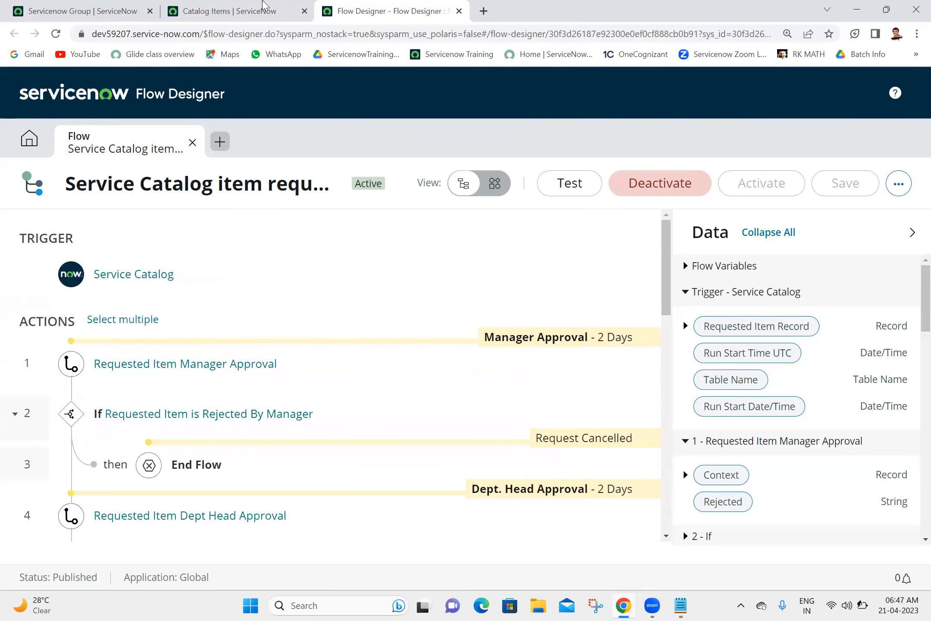
# Step: Bring up the Catalog Items list tab
pyautogui.click(178, 6)
pyautogui.click(323, 6)
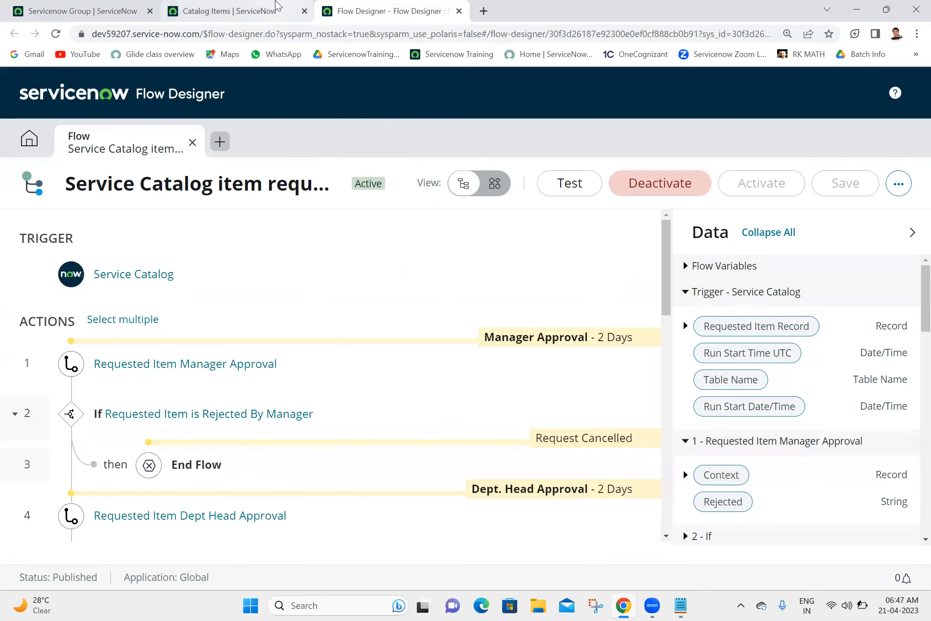
pyautogui.click(254, 6)
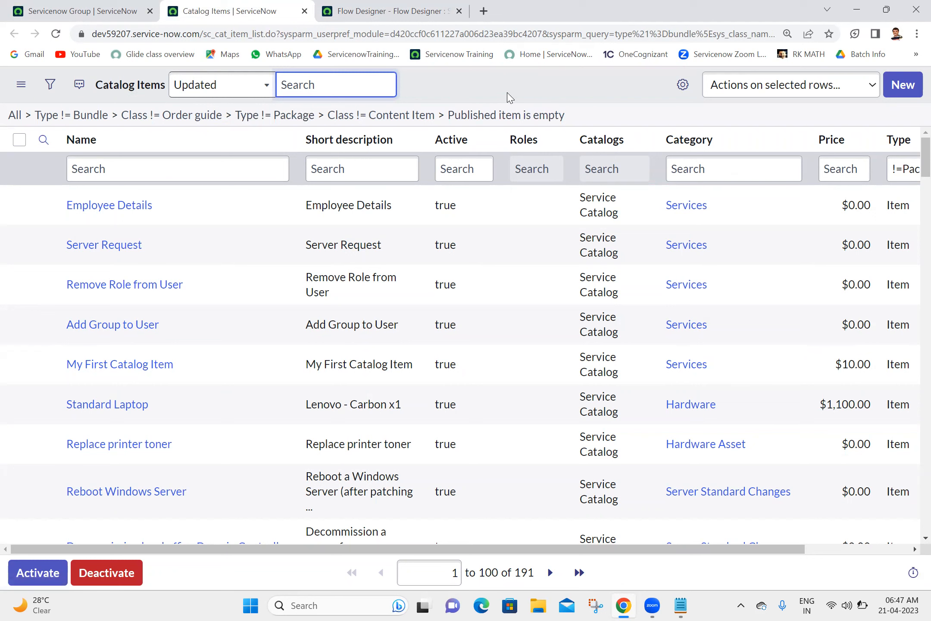
# Step: Close the Flow Designer tab and open Employee Details from the Catalog Items list in its own tab
pyautogui.click(529, 84)
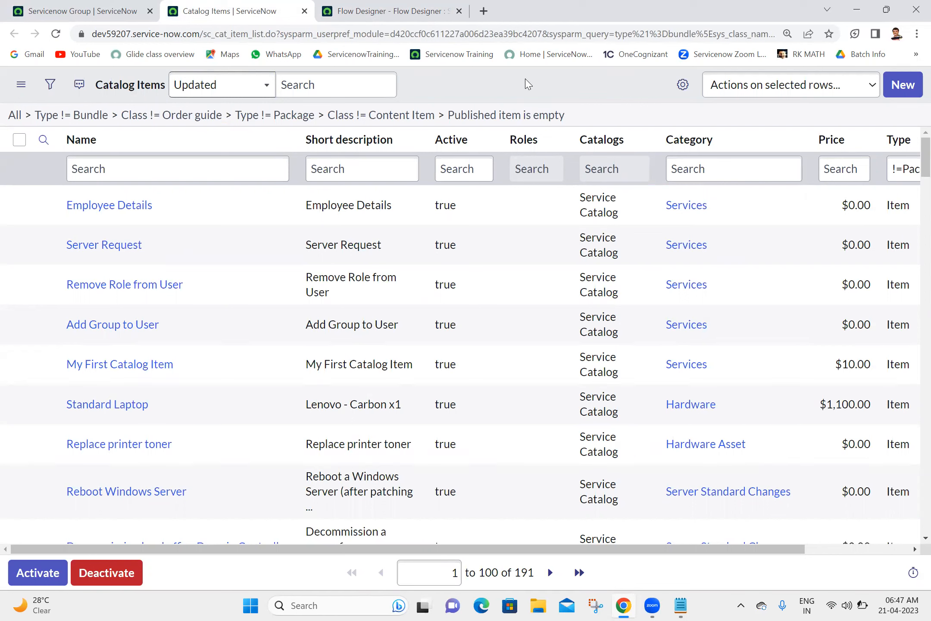
pyautogui.click(446, 11)
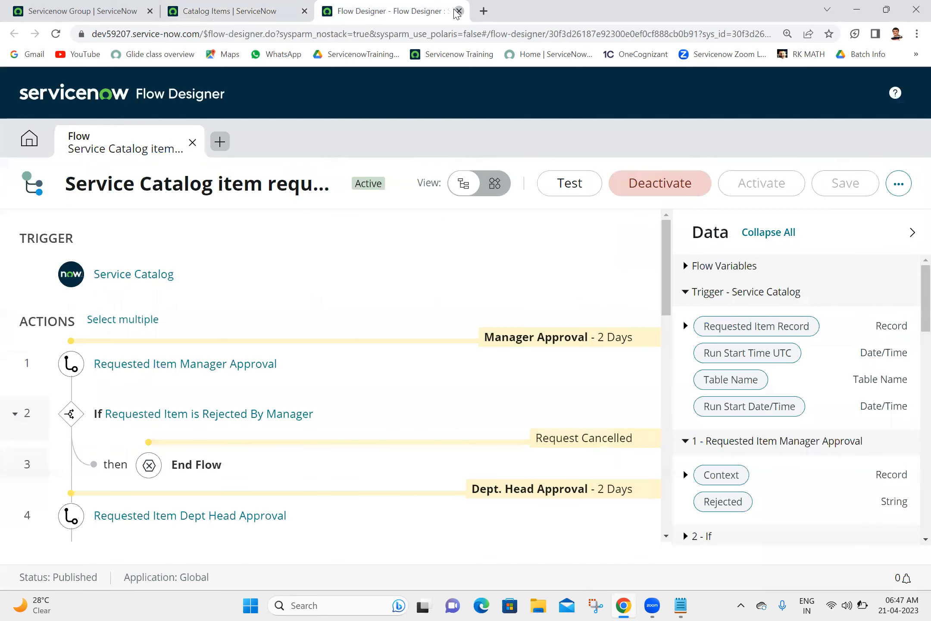
pyautogui.click(459, 11)
pyautogui.keyDown('ctrl'); pyautogui.click(141, 214); pyautogui.keyUp('ctrl')
pyautogui.click(392, 5)
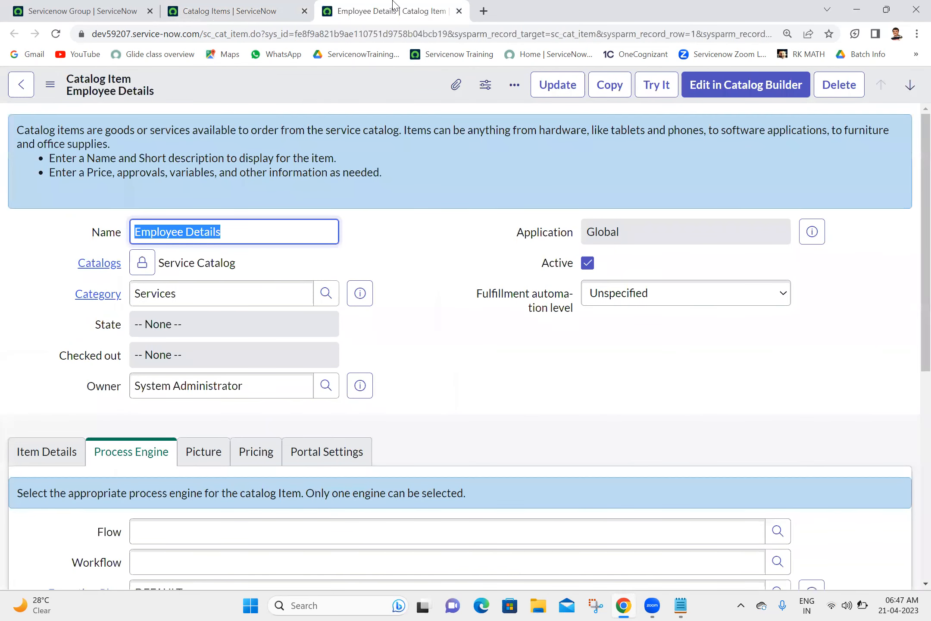
# Step: Review Employee Details' Item Details and Variable Sets, leave fulfillment automation Unspecified, and close the record
pyautogui.moveTo(911, 237); pyautogui.dragTo(913, 327)
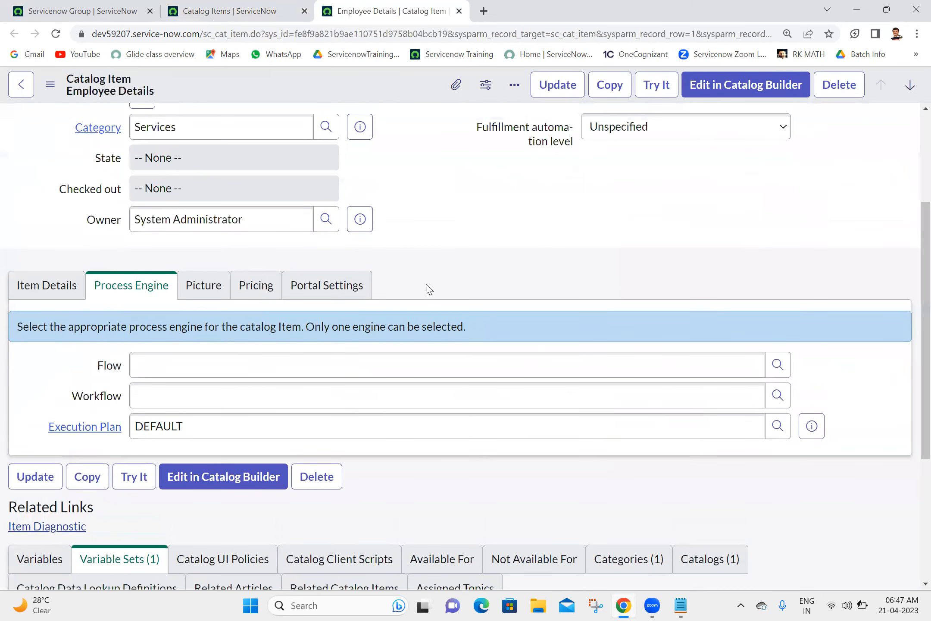
pyautogui.click(36, 296)
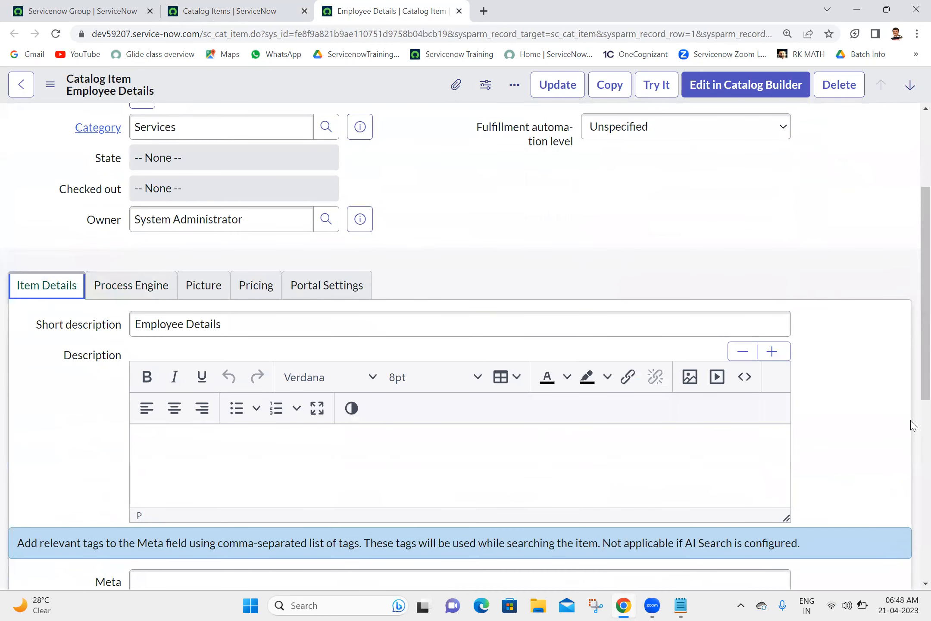
pyautogui.scroll(-6, 914, 425)
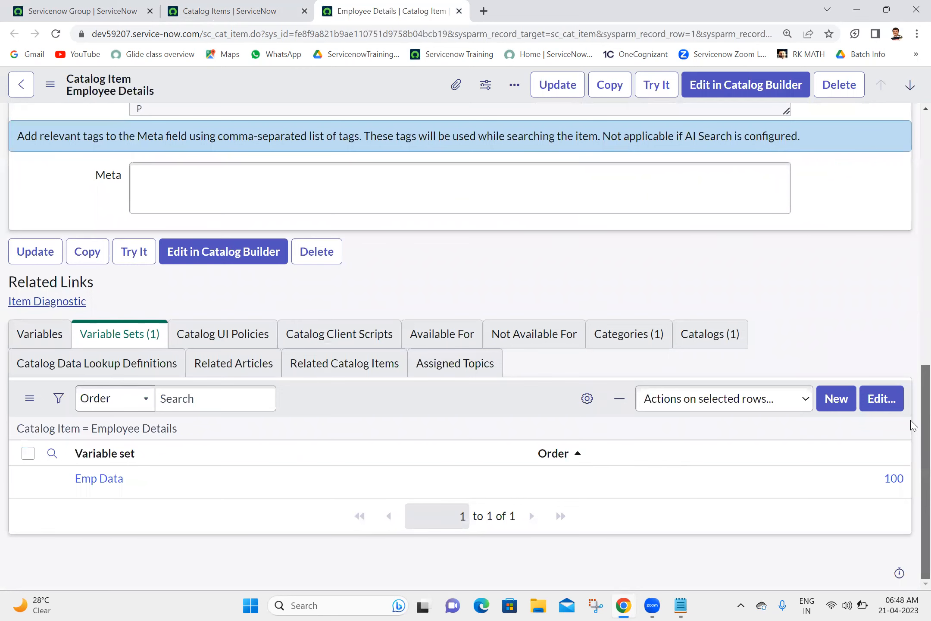
pyautogui.scroll(10, 911, 401)
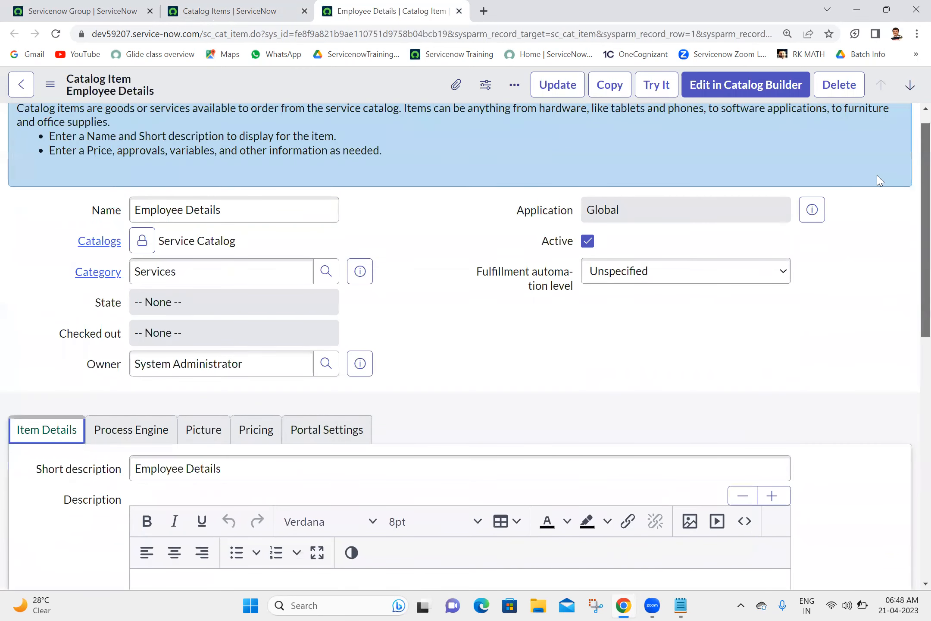
pyautogui.moveTo(877, 176)
pyautogui.mouseDown()
pyautogui.moveTo(910, 115)
pyautogui.moveTo(911, 176)
pyautogui.moveTo(913, 154)
pyautogui.mouseUp()
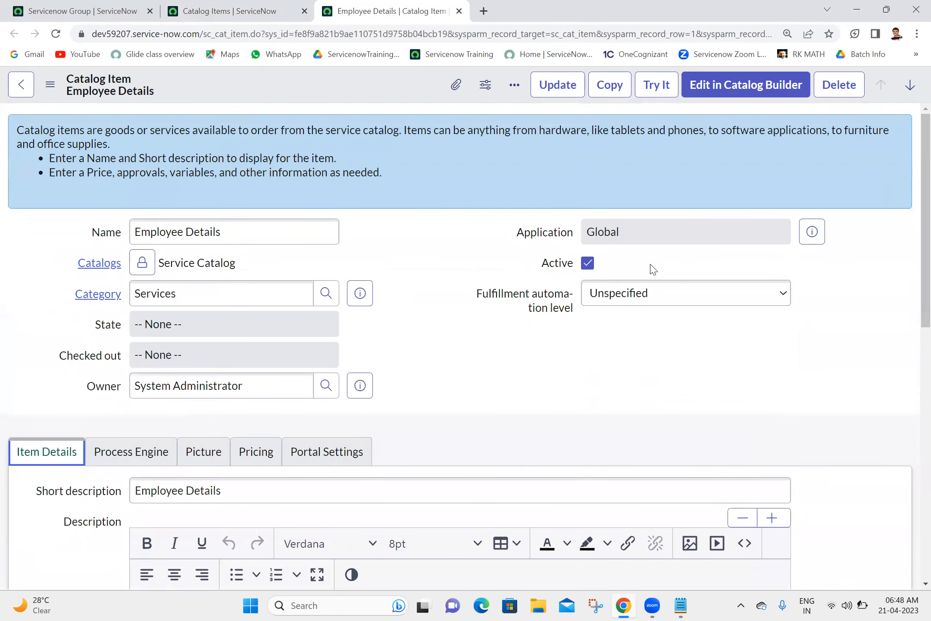
pyautogui.click(628, 306)
pyautogui.click(626, 305)
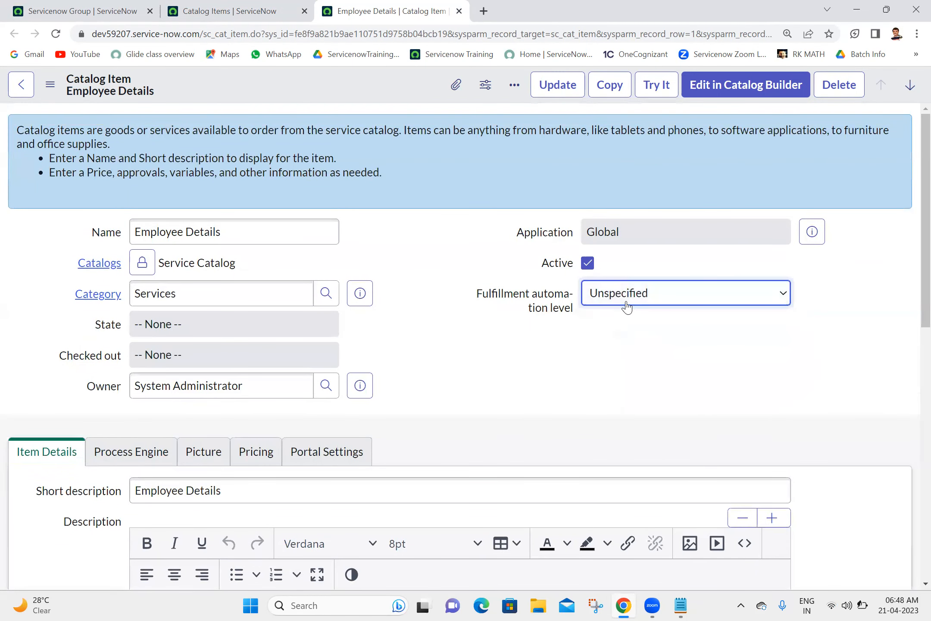
pyautogui.click(459, 11)
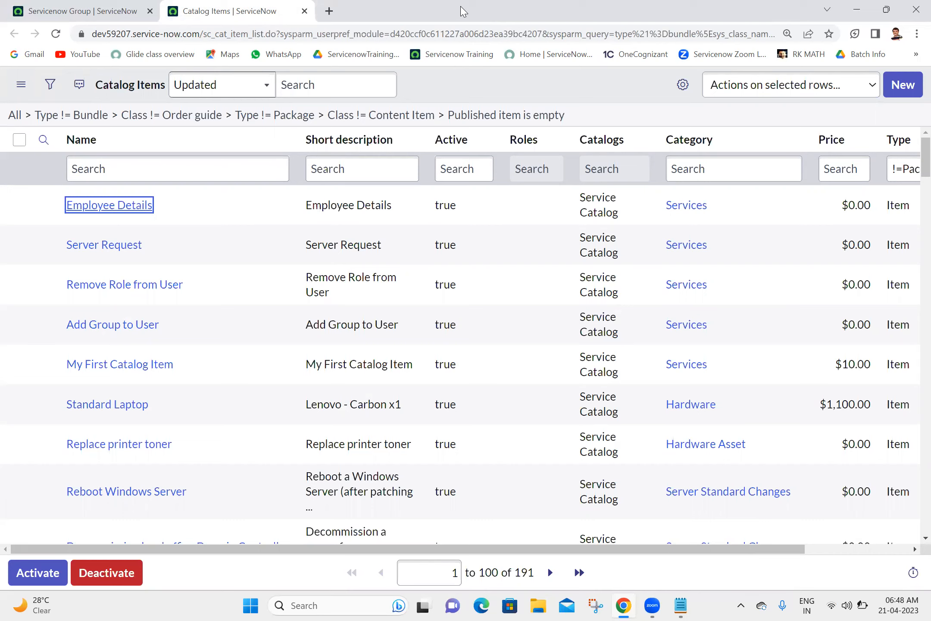
# Step: At the end of the Batch 18 notes, type 'Record Producer:' underlined with '----------------'
pyautogui.click(677, 605)
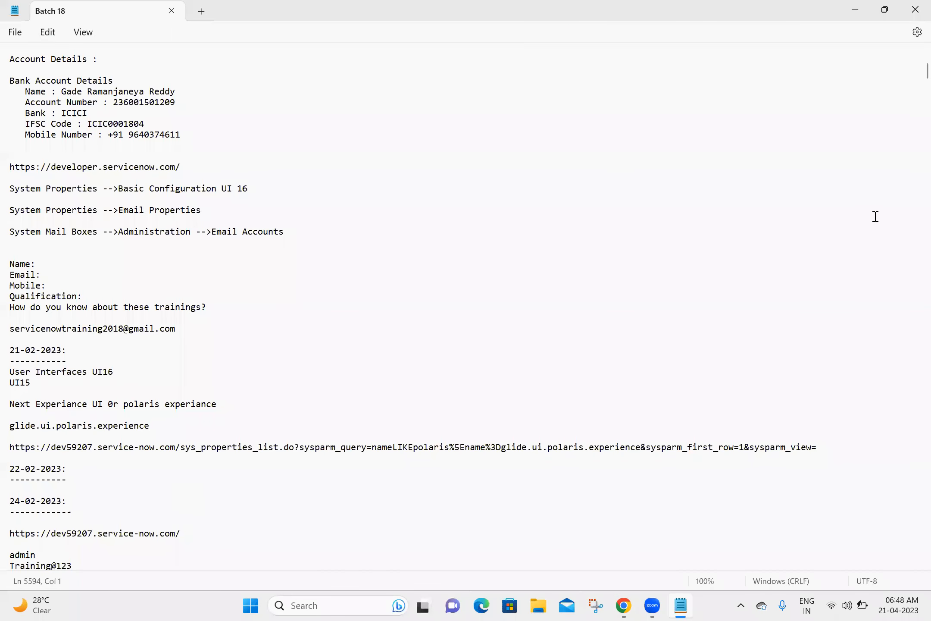
pyautogui.moveTo(925, 72); pyautogui.dragTo(915, 507)
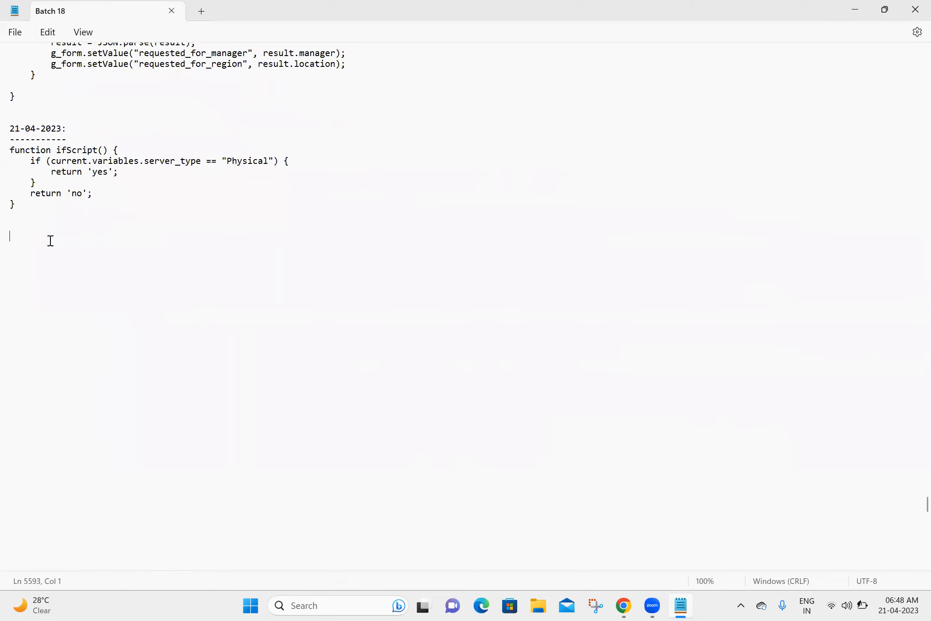
pyautogui.press('Up')
pyautogui.write('ER')
pyautogui.press('BackSpace')
pyautogui.press('BackSpace')
pyautogui.press('BackSpace')
pyautogui.press('BackSpace')
pyautogui.press('Return')
pyautogui.press('Return')
pyautogui.write('Record Producer:')
pyautogui.press('Return')
pyautogui.write('-')
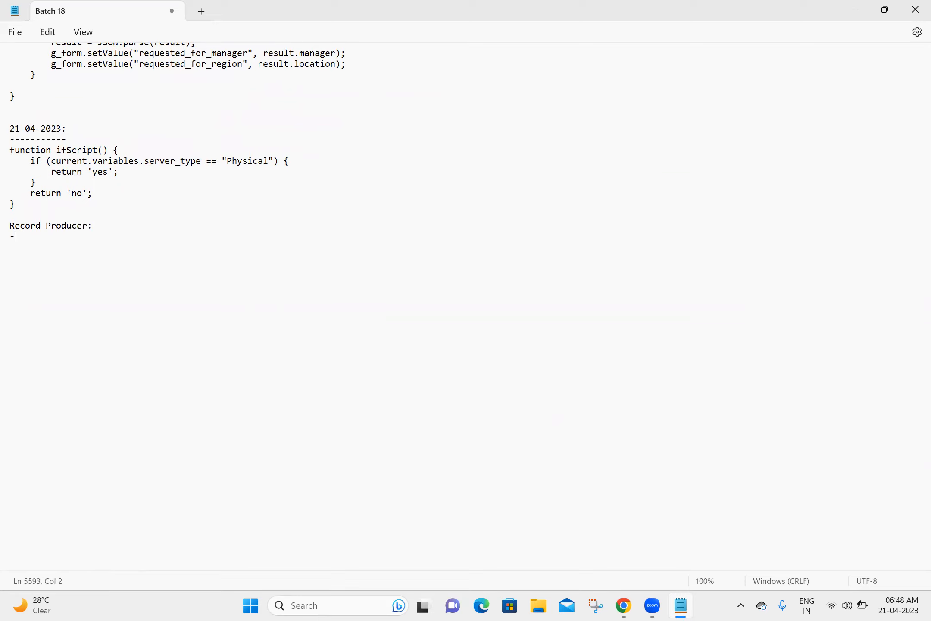
pyautogui.write('---------------')
pyautogui.press('Return')
# Step: Search Google for 'record producer in servicenow' and open the ServiceNow docs Record Producer page
pyautogui.click(328, 10)
pyautogui.click(317, 30)
pyautogui.write('r')
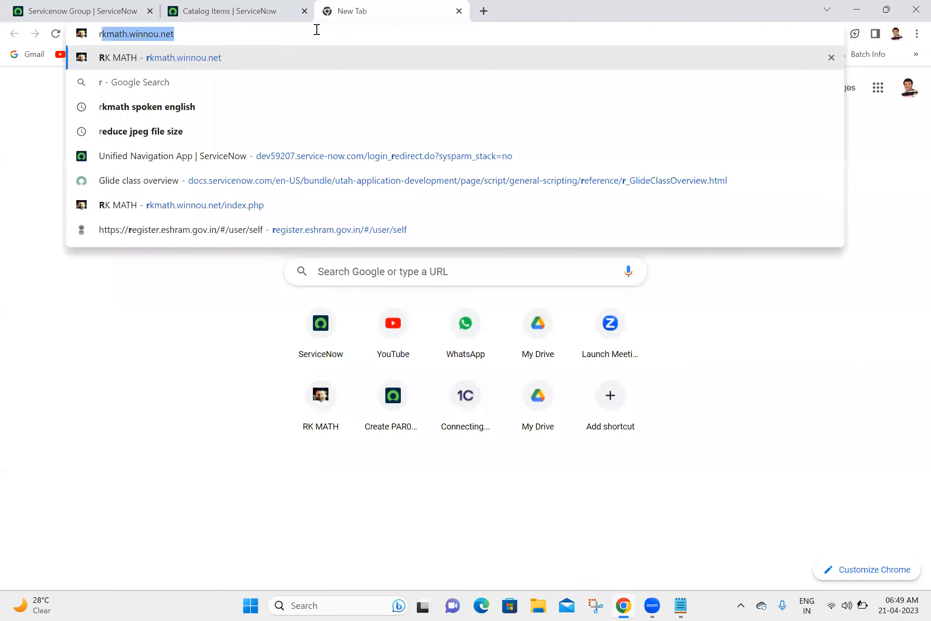
pyautogui.write('ecord produ')
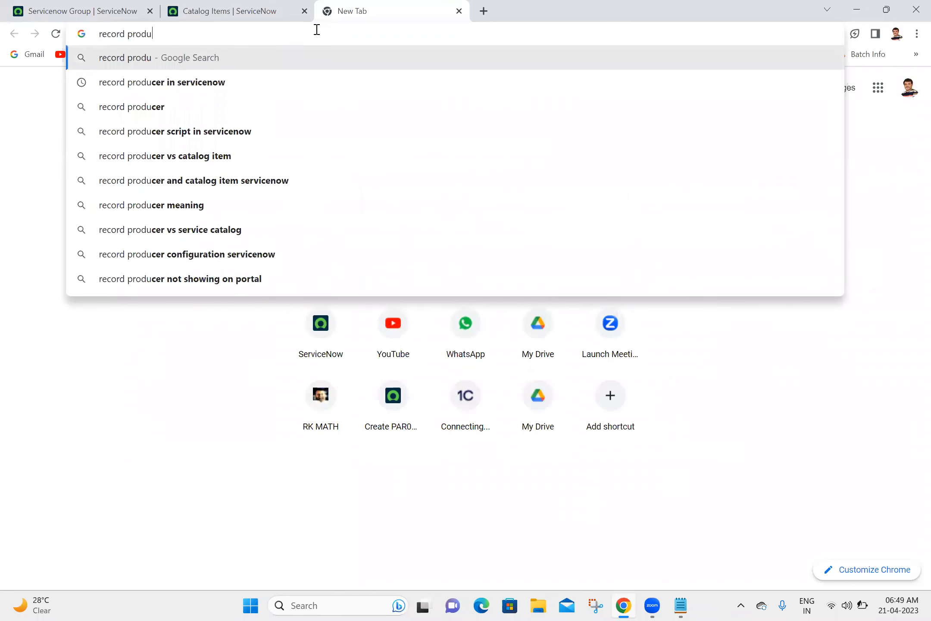
pyautogui.write('cer in servicenow')
pyautogui.press('Return')
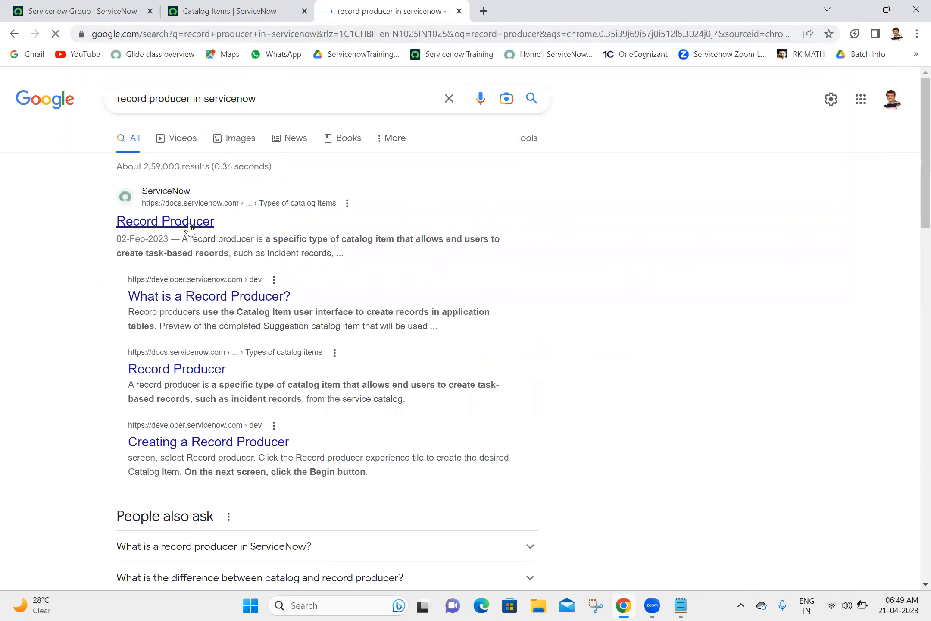
pyautogui.click(189, 231)
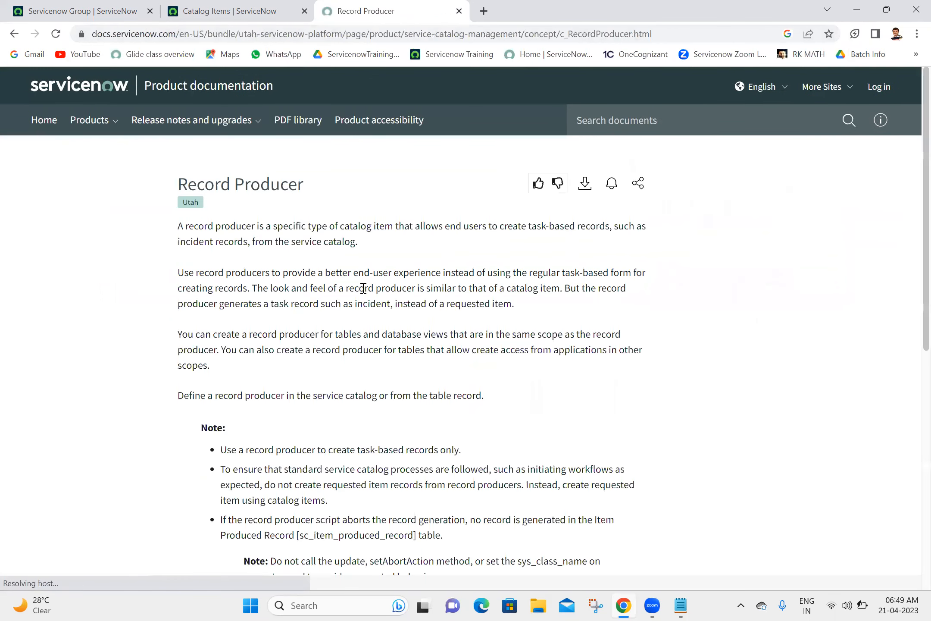
# Step: Copy the page's opening definition paragraph and paste it under the Record Producer heading in Notepad
pyautogui.doubleClick(449, 244)
pyautogui.tripleClick(449, 243)
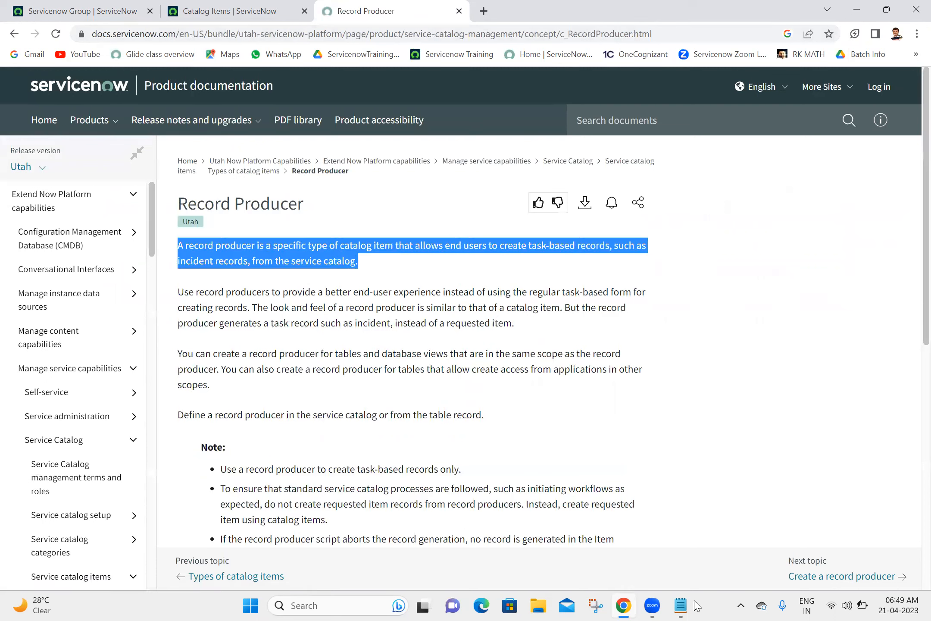
pyautogui.hotkey('ctrl', 'c')
pyautogui.hotkey('alt', 'Tab')
pyautogui.hotkey('ctrl', 'v')
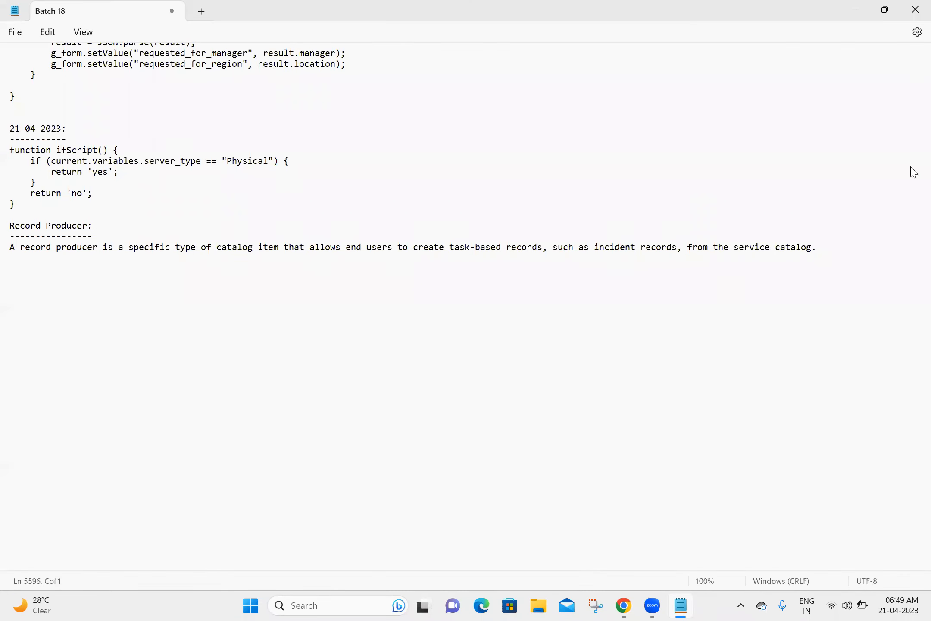
# Step: Paste the docs page URL into the notes and add the path 'Service Catalog -->Catalog Definition -->Record Producer'
pyautogui.hotkey('alt', 'Tab')
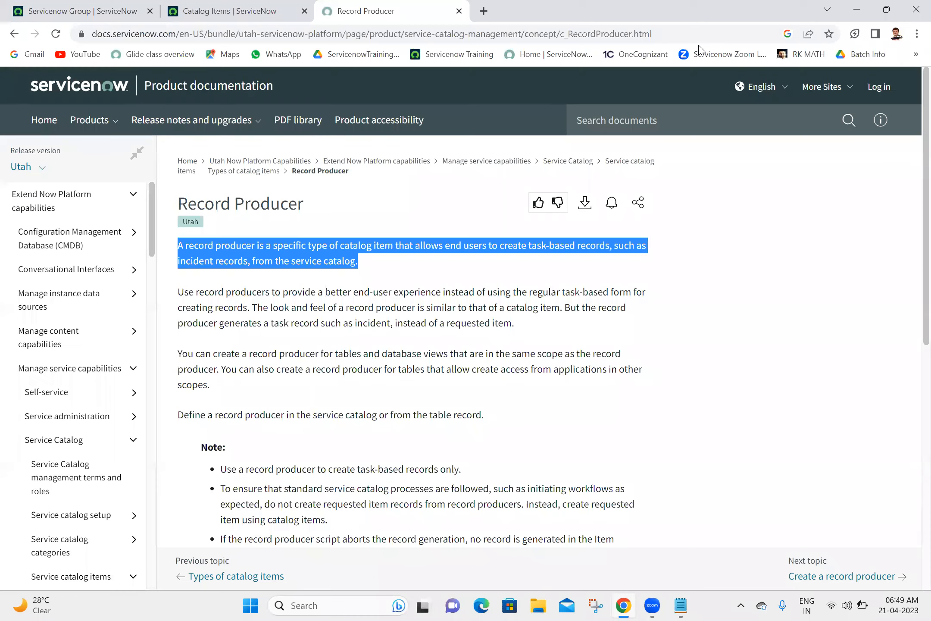
pyautogui.click(691, 34)
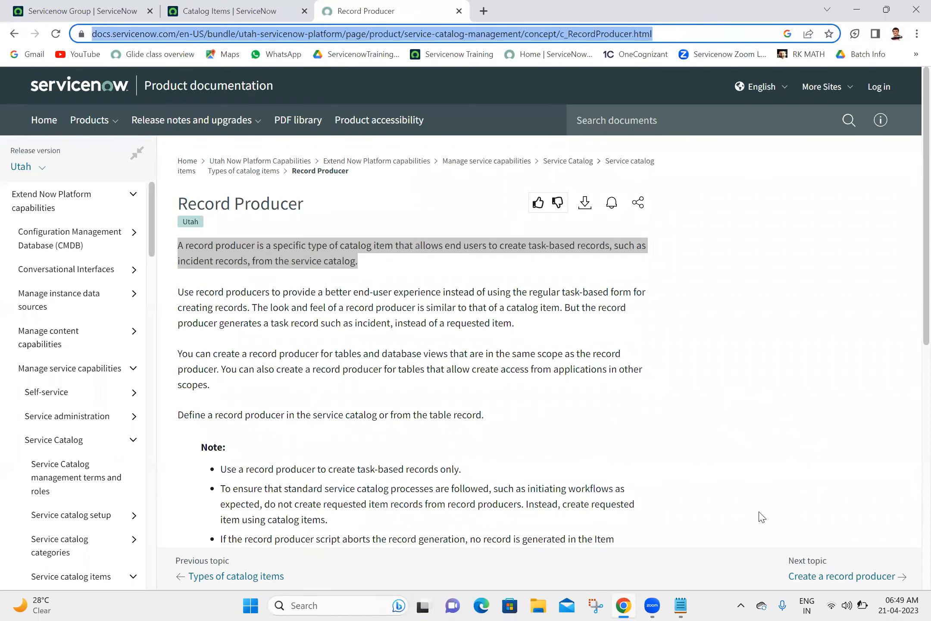
pyautogui.click(690, 605)
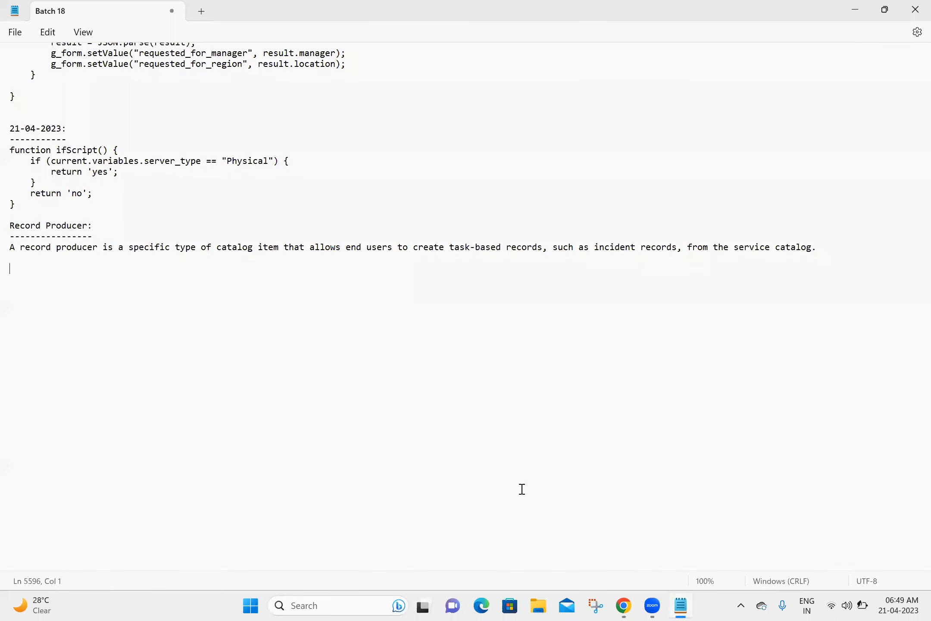
pyautogui.hotkey('ctrl', 'v')
pyautogui.press('Return')
pyautogui.press('Return')
pyautogui.write('Service Cata')
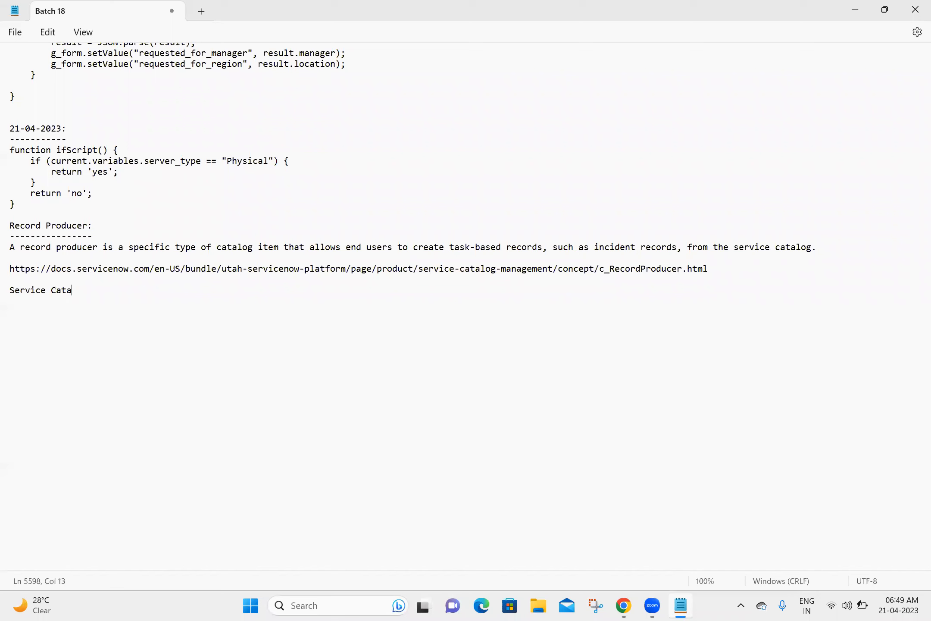
pyautogui.write('log -->Catalog Definition ')
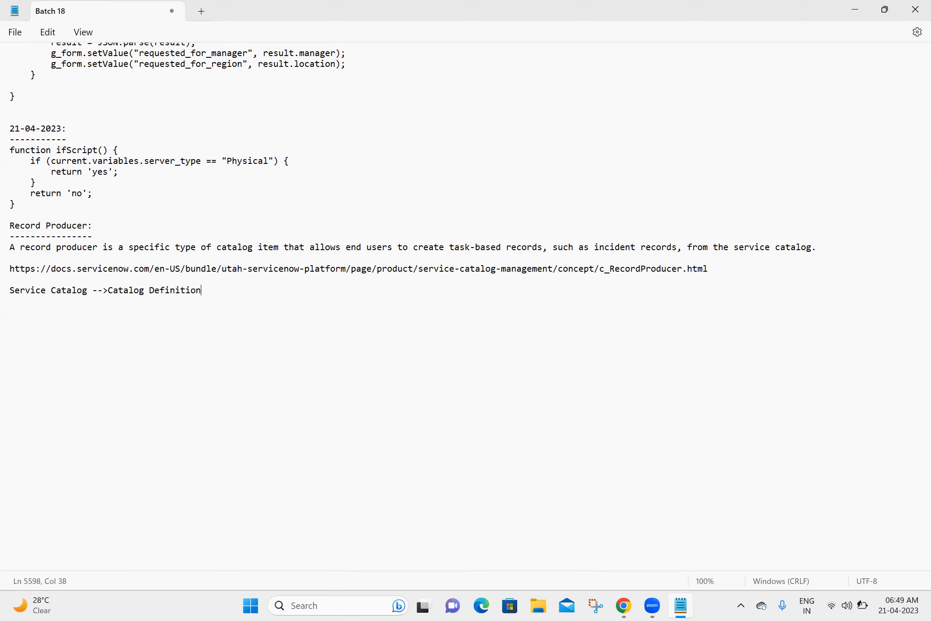
pyautogui.write('-->Record Producer')
pyautogui.press('Return')
pyautogui.press('Return')
# Step: Note 'Record Producer=sc_cat_item_producer' and bring the Record Producer docs page back to the front
pyautogui.write('Record Producer=sc_cat_item_producer')
pyautogui.press('Return')
pyautogui.press('Return')
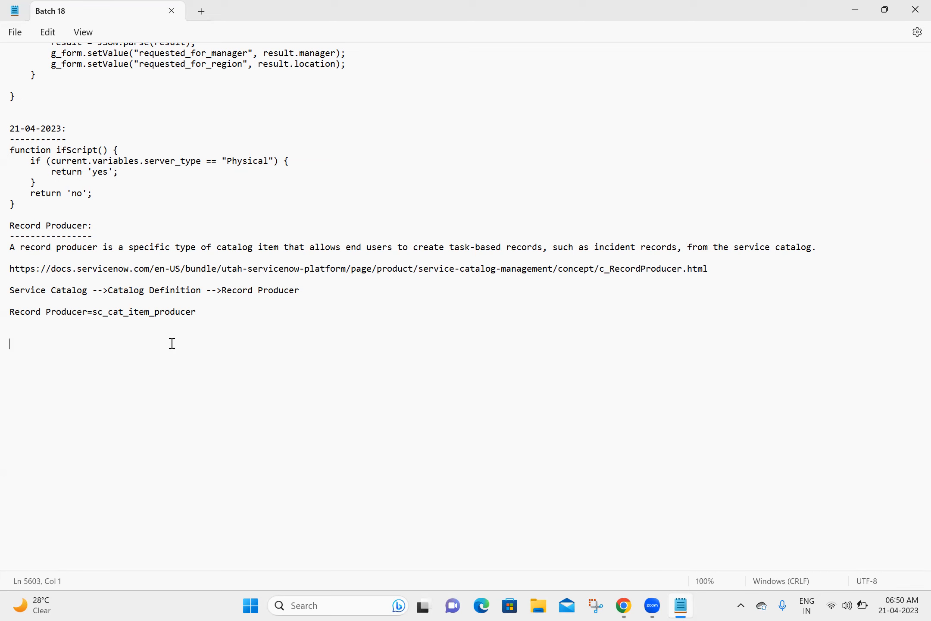
pyautogui.click(629, 607)
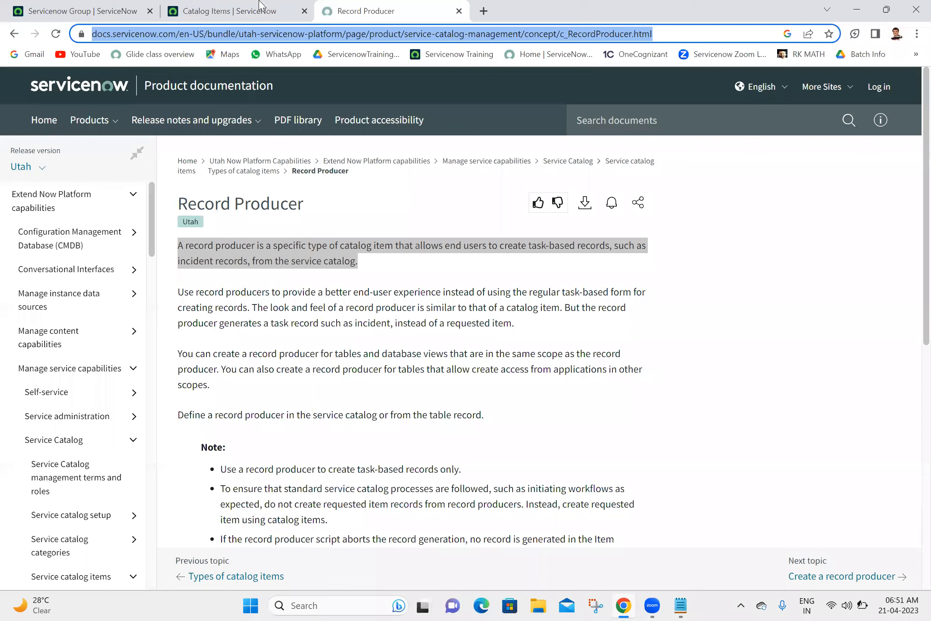
# Step: Close all browser tabs except ServiceNow and open the Record Producers list in a new tab from the navigator
pyautogui.click(102, 4)
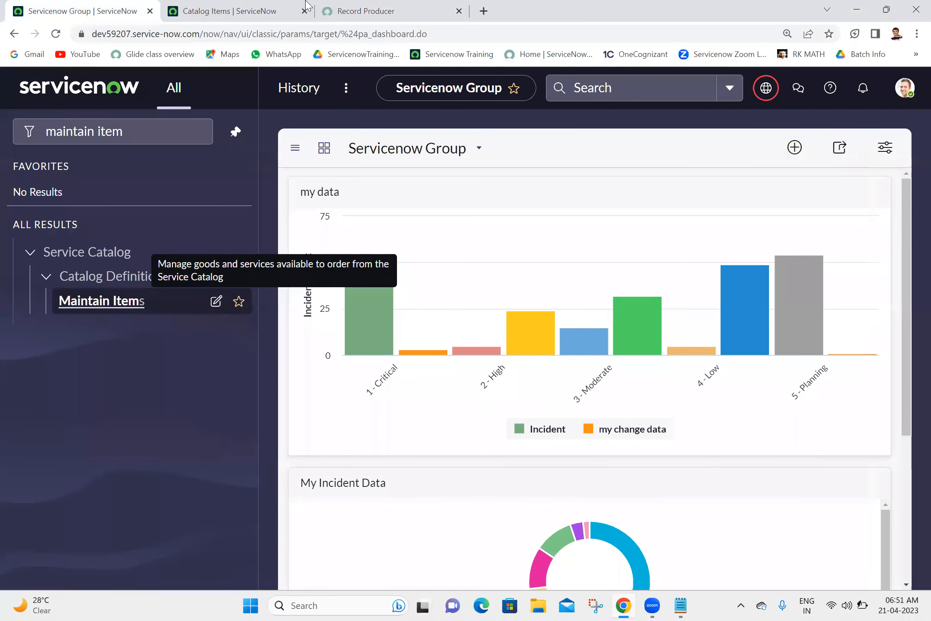
pyautogui.rightClick(101, 4)
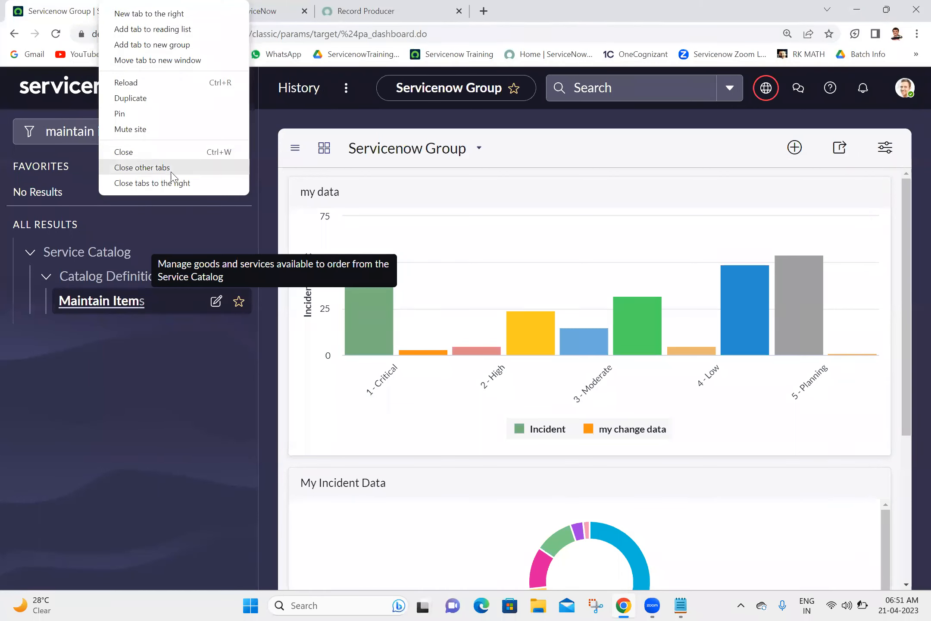
pyautogui.click(172, 184)
pyautogui.click(152, 125)
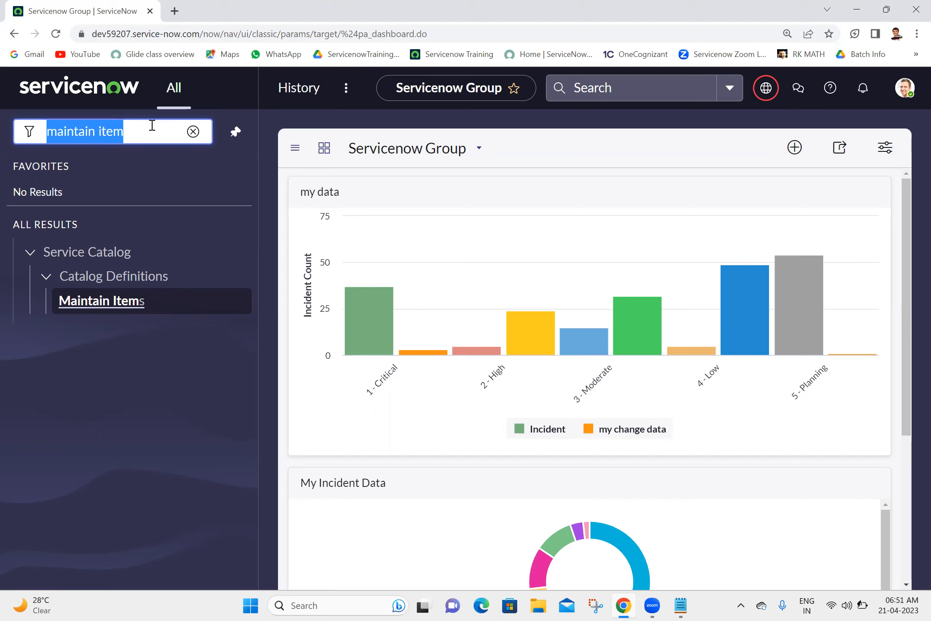
pyautogui.write('re')
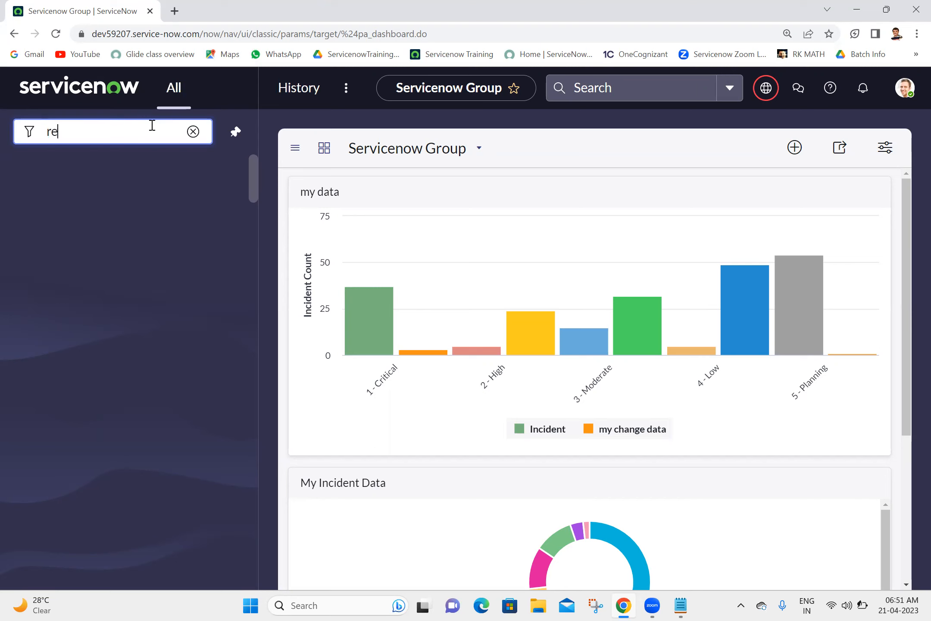
pyautogui.write('cord producer')
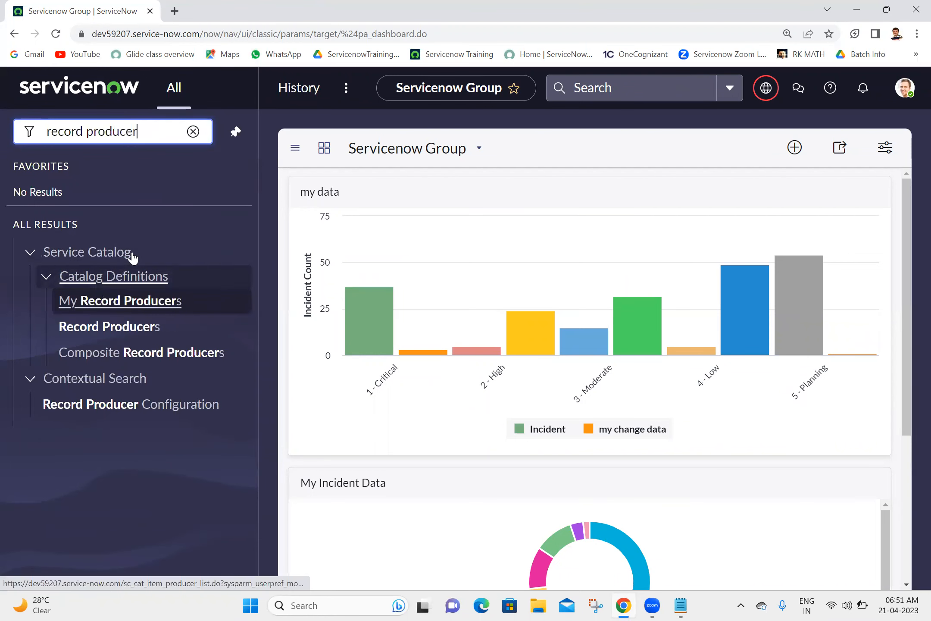
pyautogui.middleClick(103, 328)
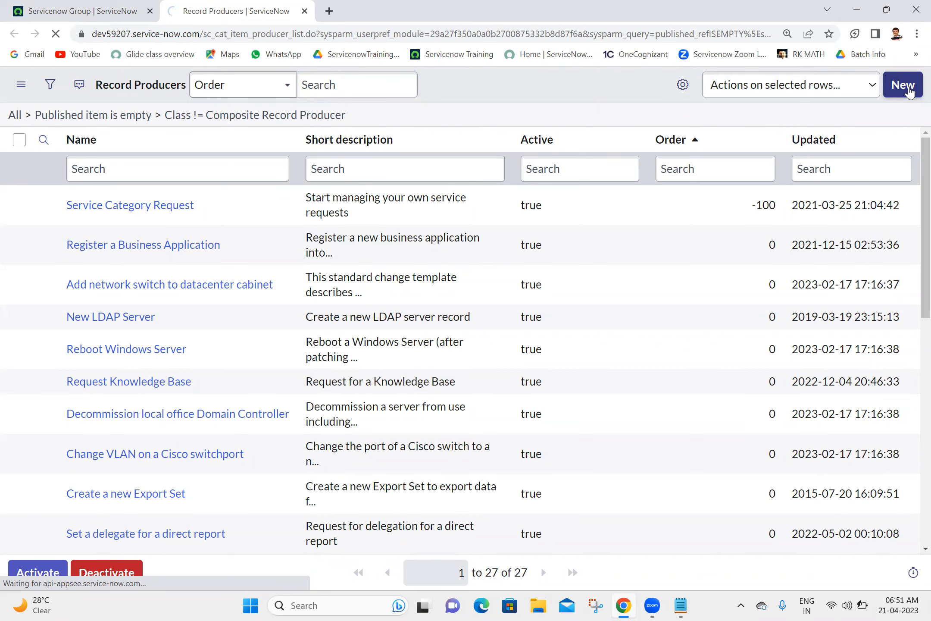
# Step: Start a new record producer named 'Create Issue' that targets the Incident [incident] table
pyautogui.click(908, 89)
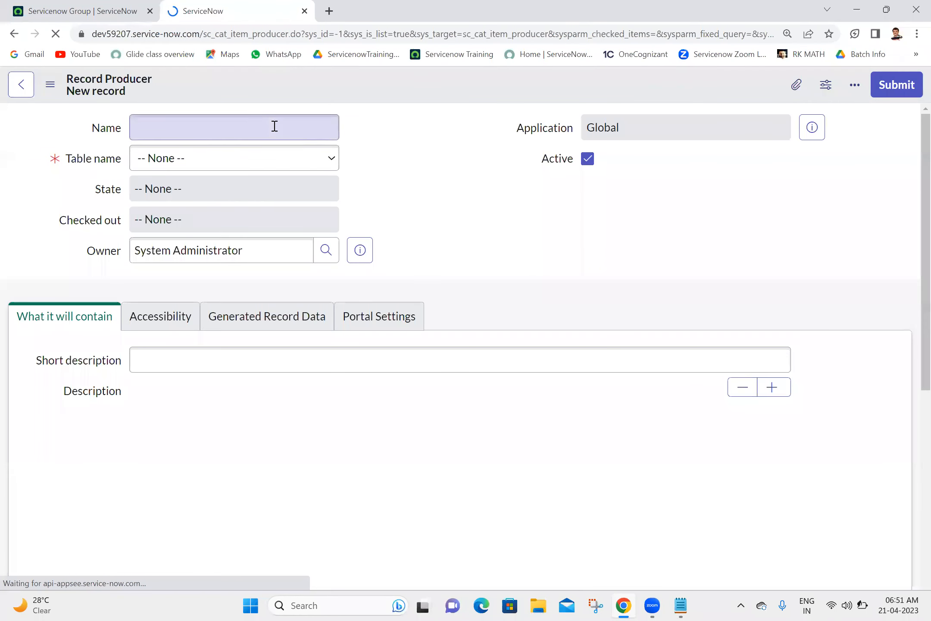
pyautogui.write('Create')
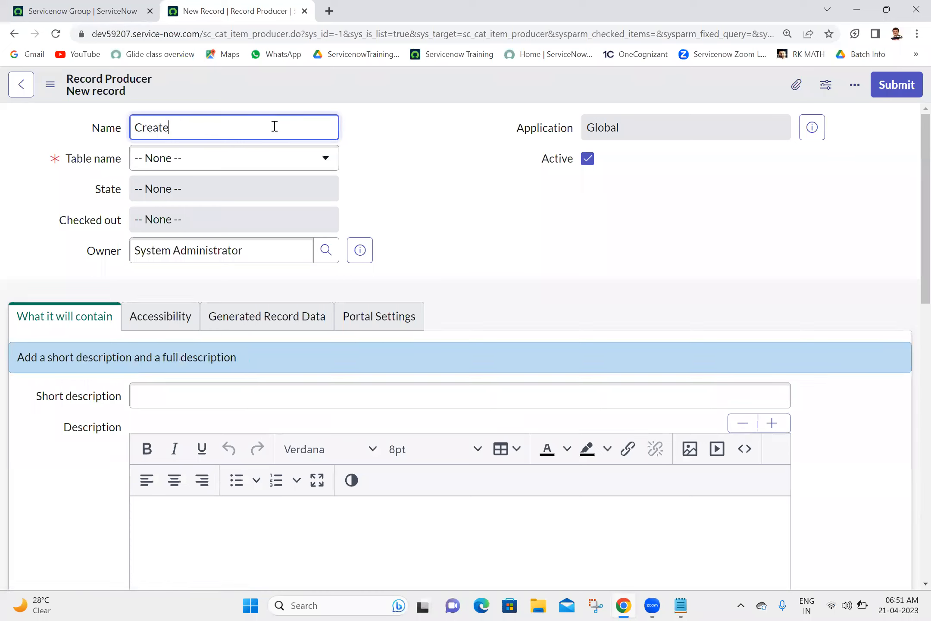
pyautogui.write(' Issue')
pyautogui.click(472, 217)
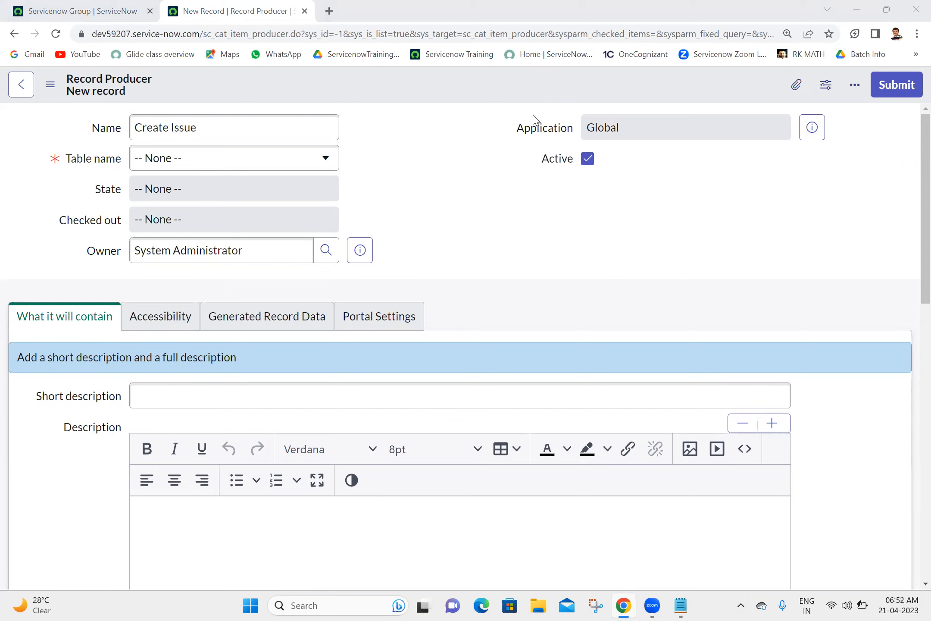
pyautogui.click(276, 168)
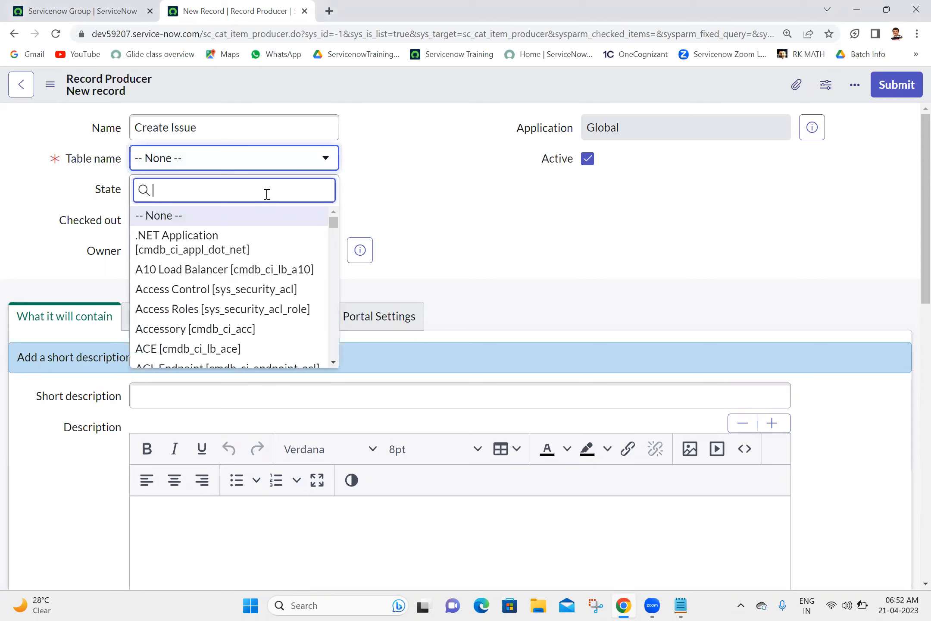
pyautogui.write('incident')
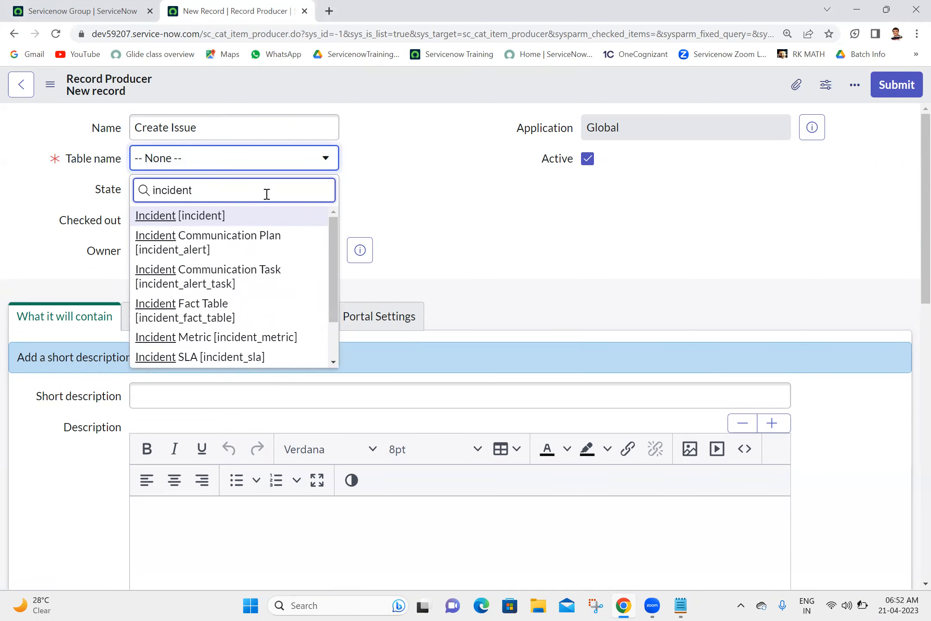
pyautogui.click(220, 214)
# Step: Copy 'Create Issue' into the Short description and save the record producer
pyautogui.click(398, 173)
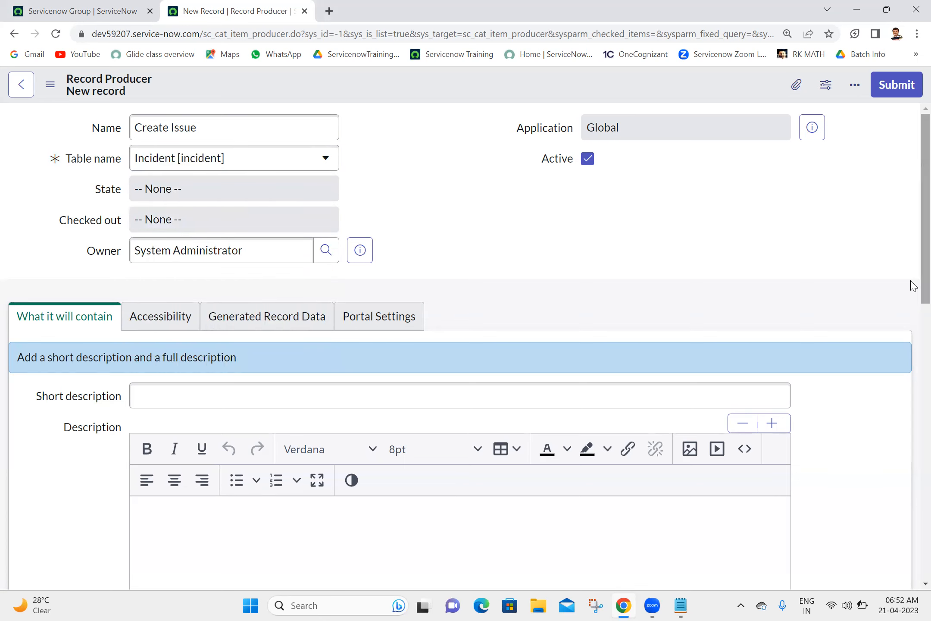
pyautogui.scroll(-1, 913, 285)
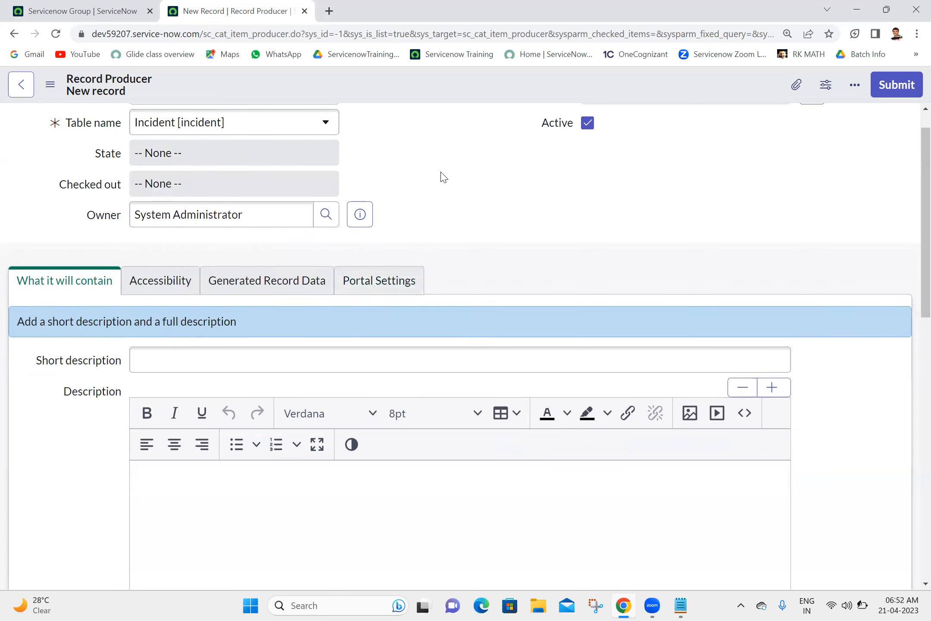
pyautogui.scroll(1, 914, 149)
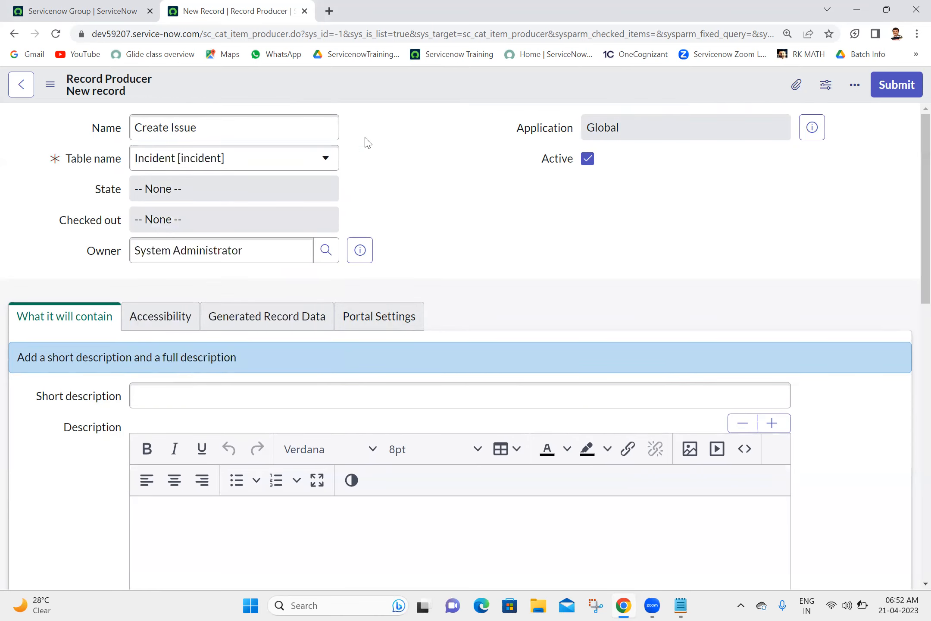
pyautogui.tripleClick(301, 124)
pyautogui.hotkey('ctrl', 'c')
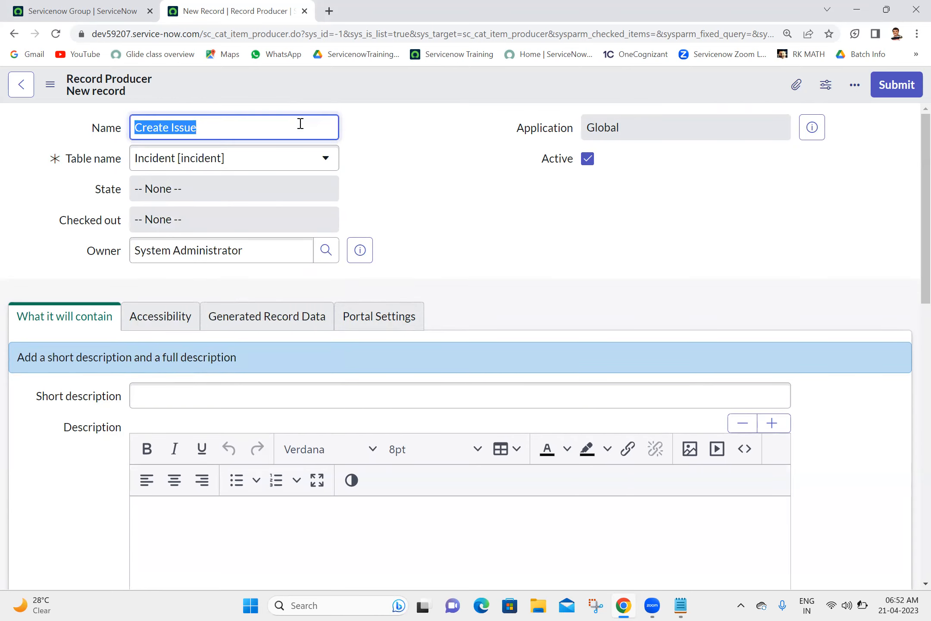
pyautogui.scroll(-5, 910, 240)
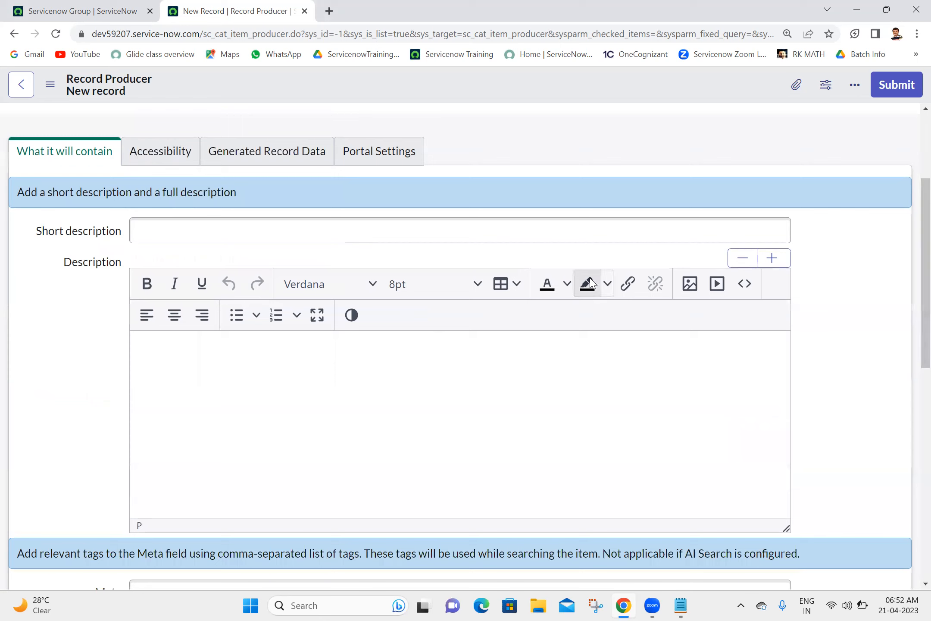
pyautogui.click(542, 225)
pyautogui.hotkey('ctrl', 'v')
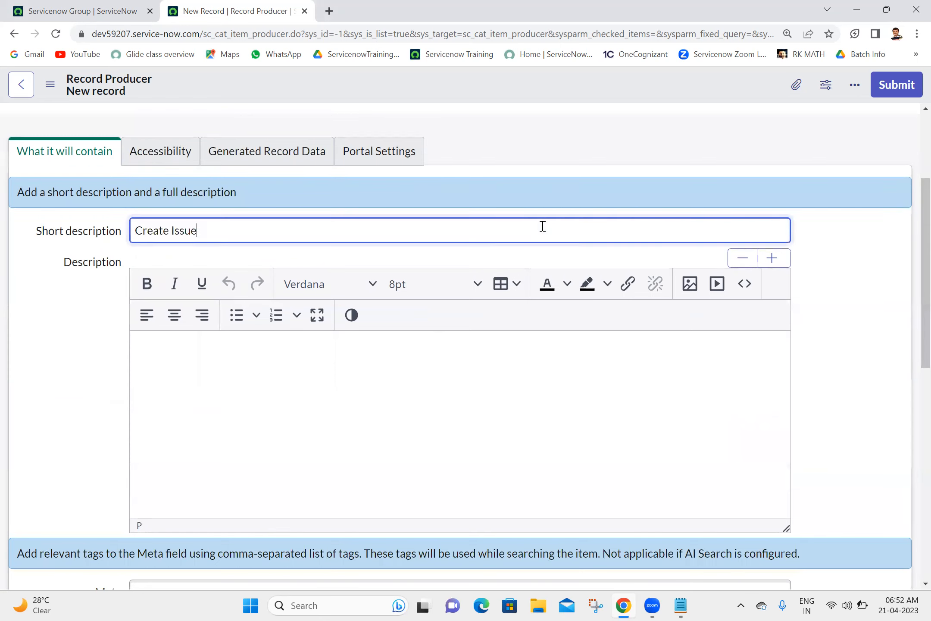
pyautogui.rightClick(399, 85)
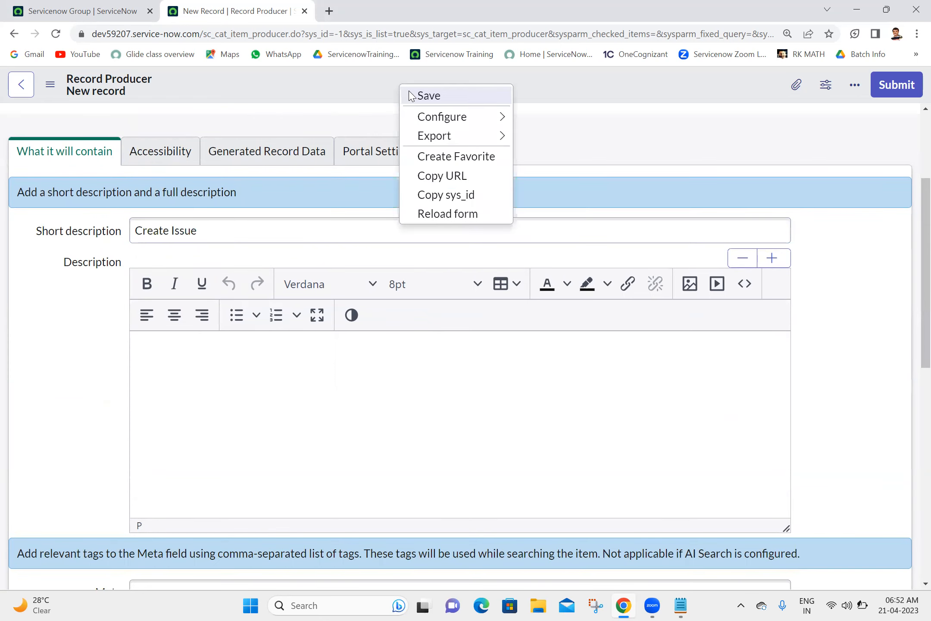
pyautogui.click(429, 95)
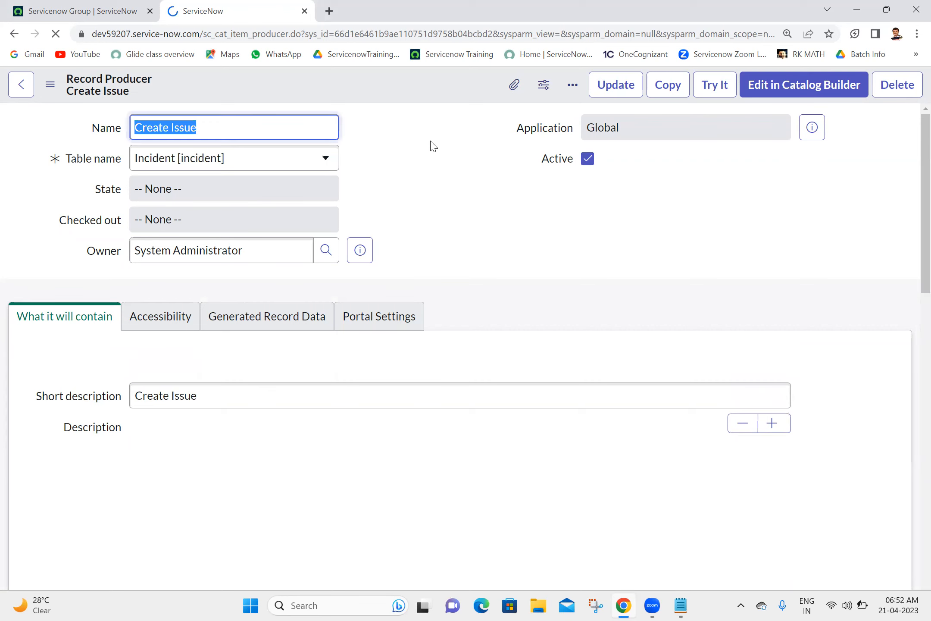
# Step: Start a new variable from the Create Issue Variables related list
pyautogui.moveTo(912, 200); pyautogui.dragTo(870, 536)
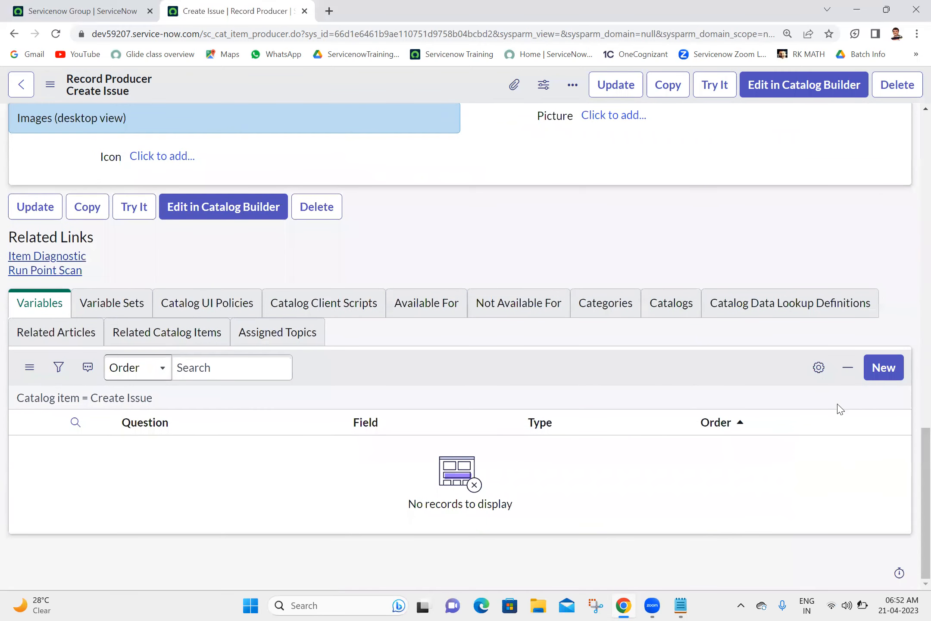
pyautogui.click(884, 378)
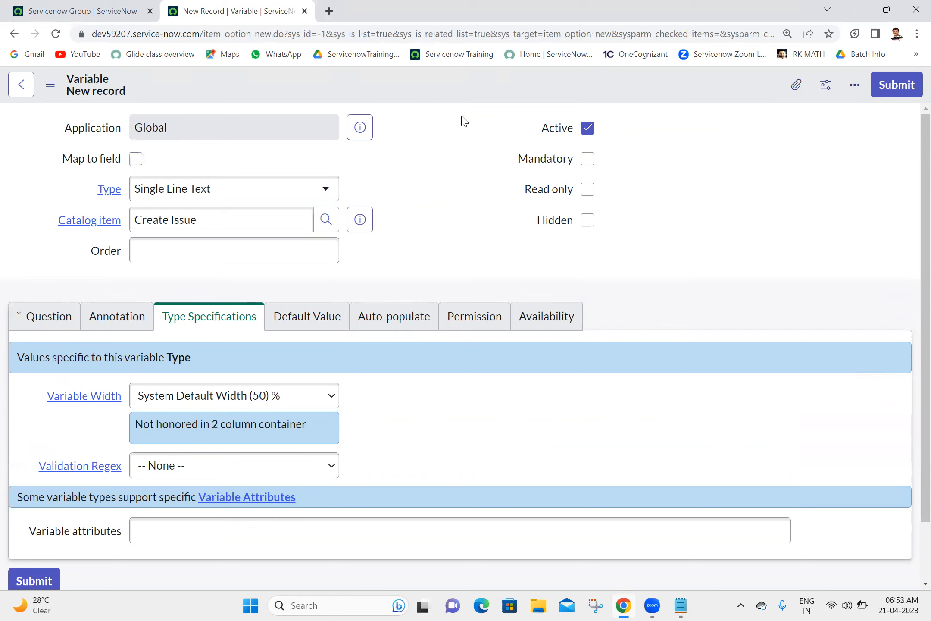
# Step: Make the variable a Reference type with order 100 and question 'Requested For'
pyautogui.click(278, 189)
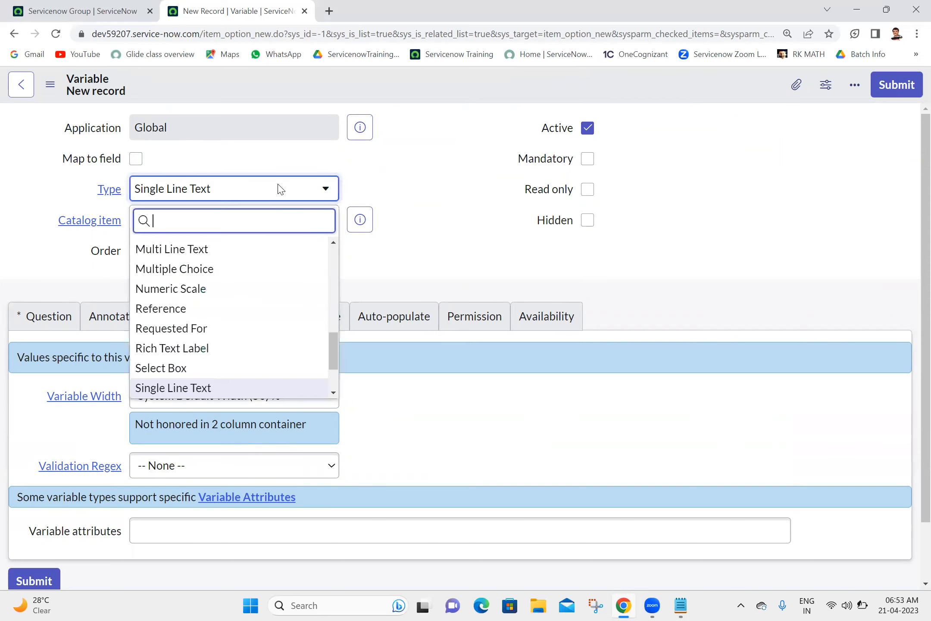
pyautogui.write('re')
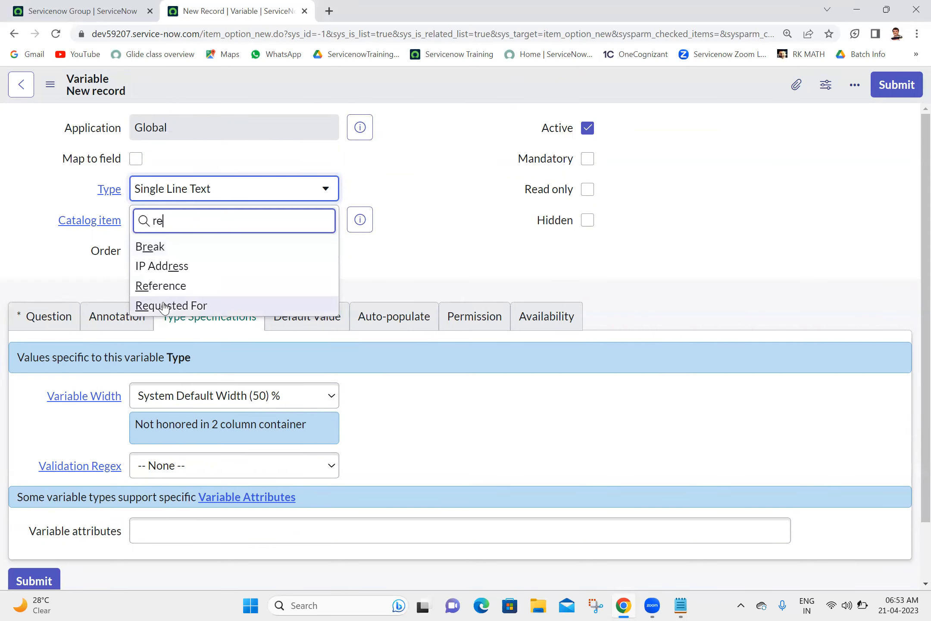
pyautogui.click(175, 284)
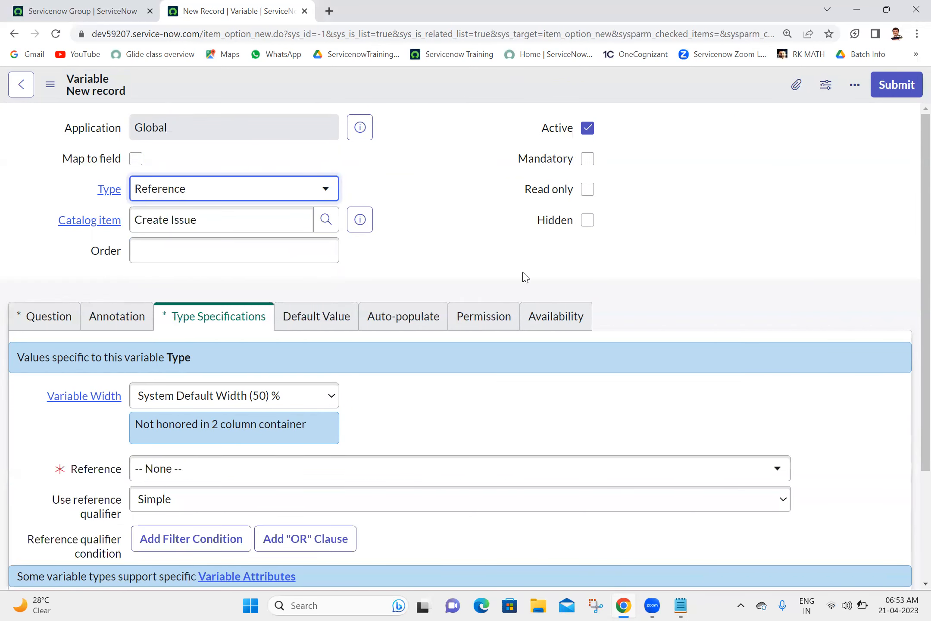
pyautogui.click(315, 244)
pyautogui.write('100')
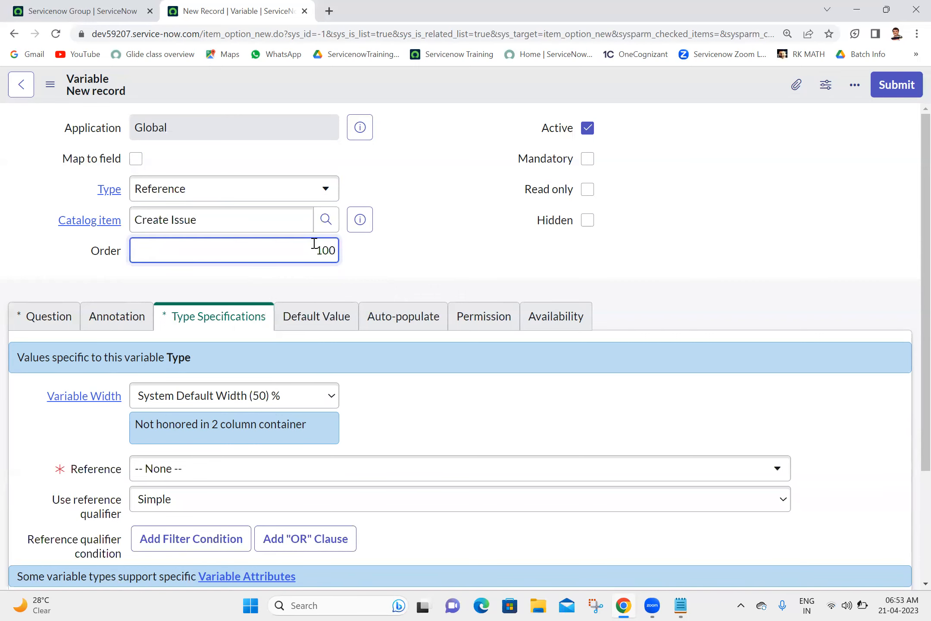
pyautogui.click(50, 317)
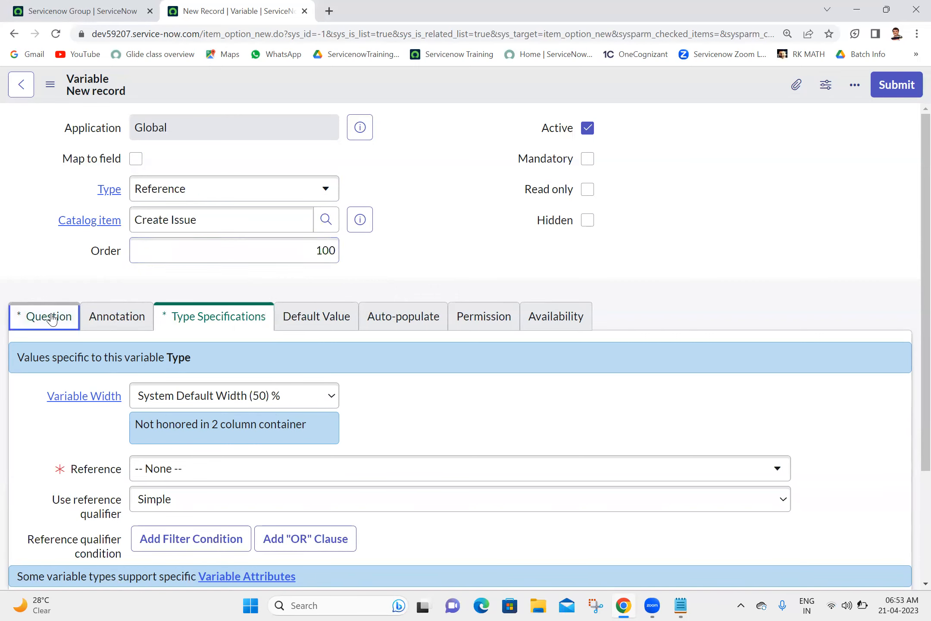
pyautogui.click(241, 388)
pyautogui.write('Re')
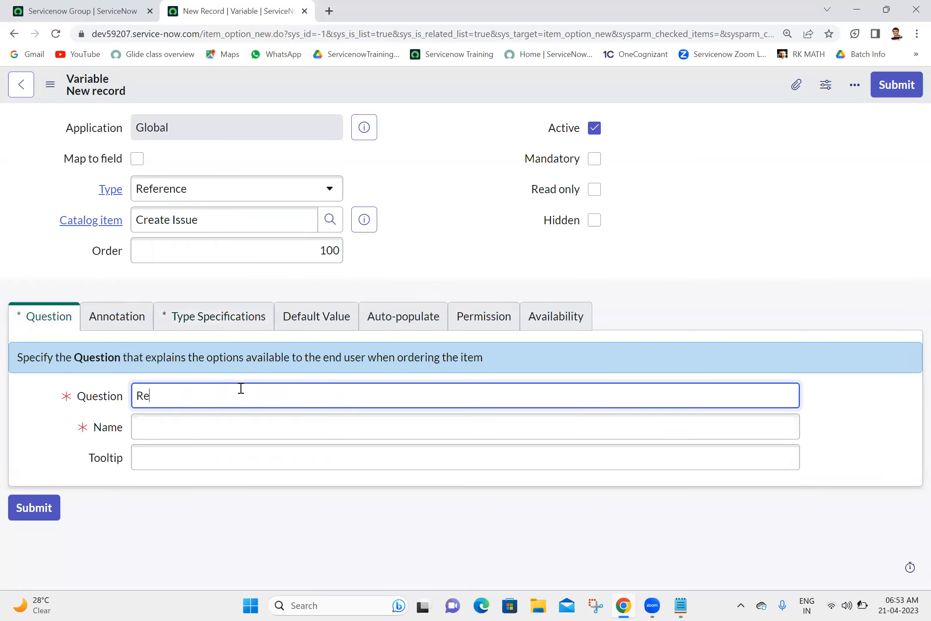
pyautogui.write('quested For')
pyautogui.click(454, 171)
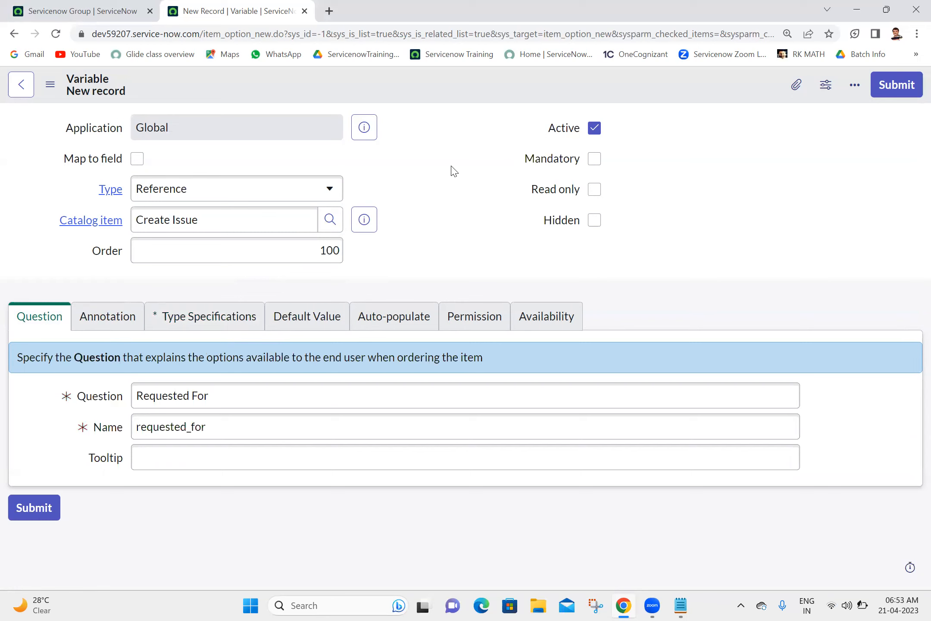
# Step: Point the reference at the User [sys_user] table and submit the variable
pyautogui.click(210, 313)
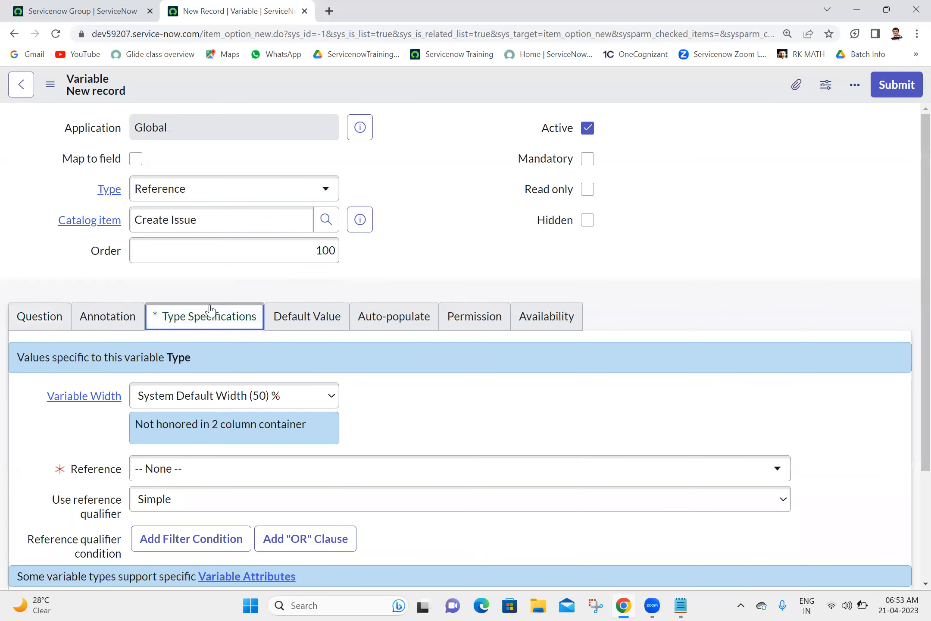
pyautogui.scroll(-3, 478, 364)
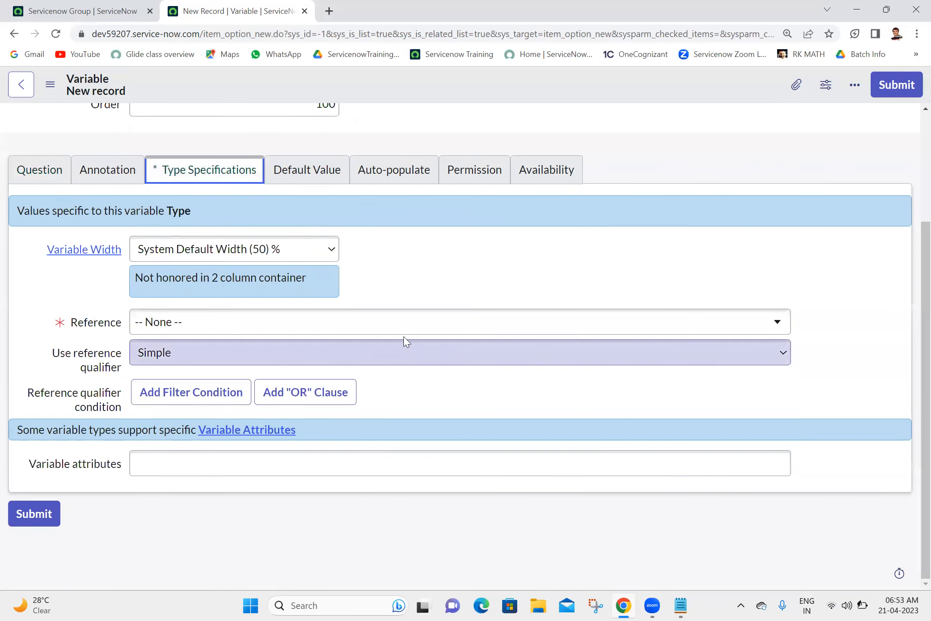
pyautogui.click(372, 317)
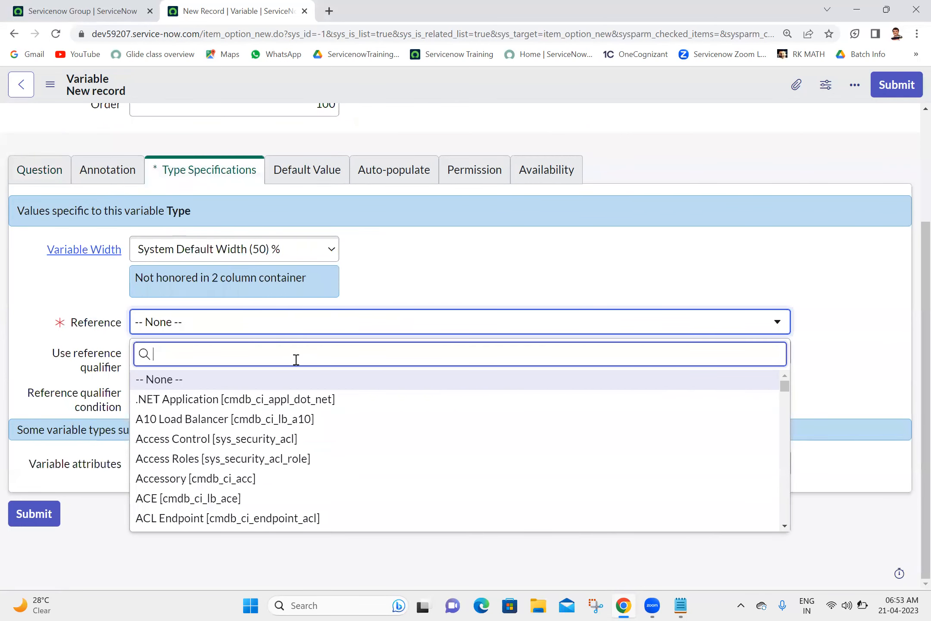
pyautogui.write('sys_user')
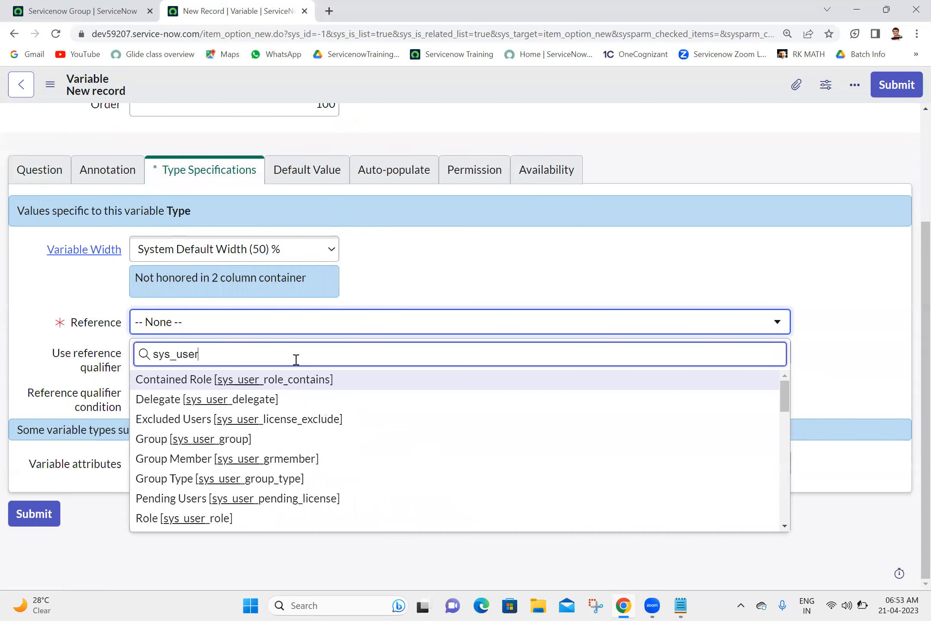
pyautogui.moveTo(783, 391); pyautogui.dragTo(757, 476)
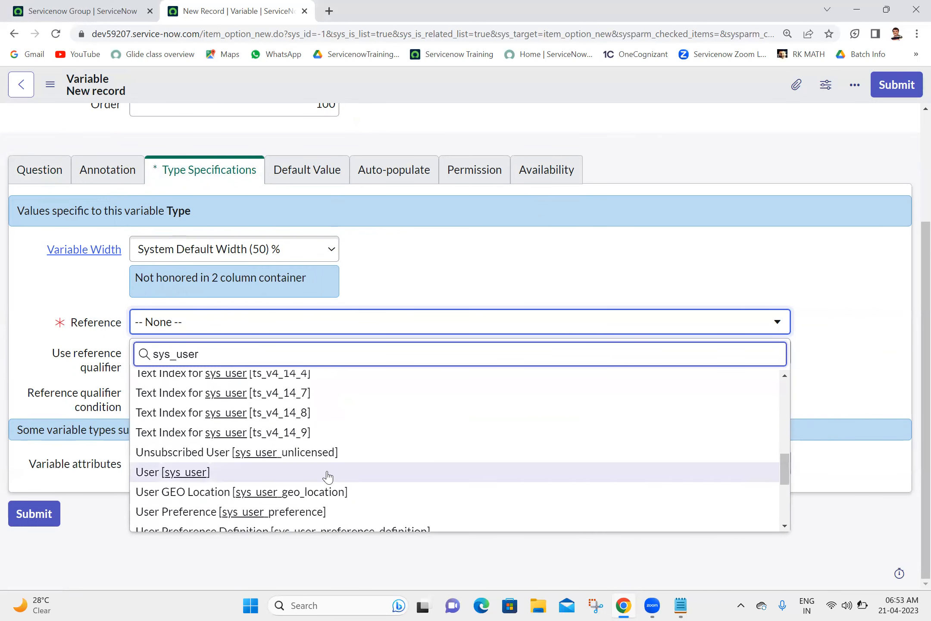
pyautogui.click(271, 473)
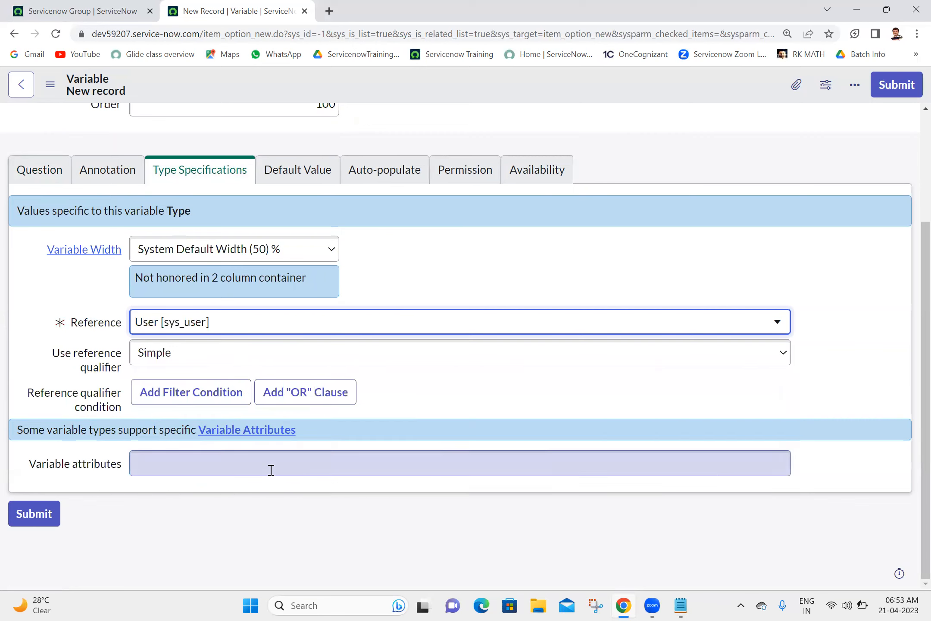
pyautogui.click(898, 86)
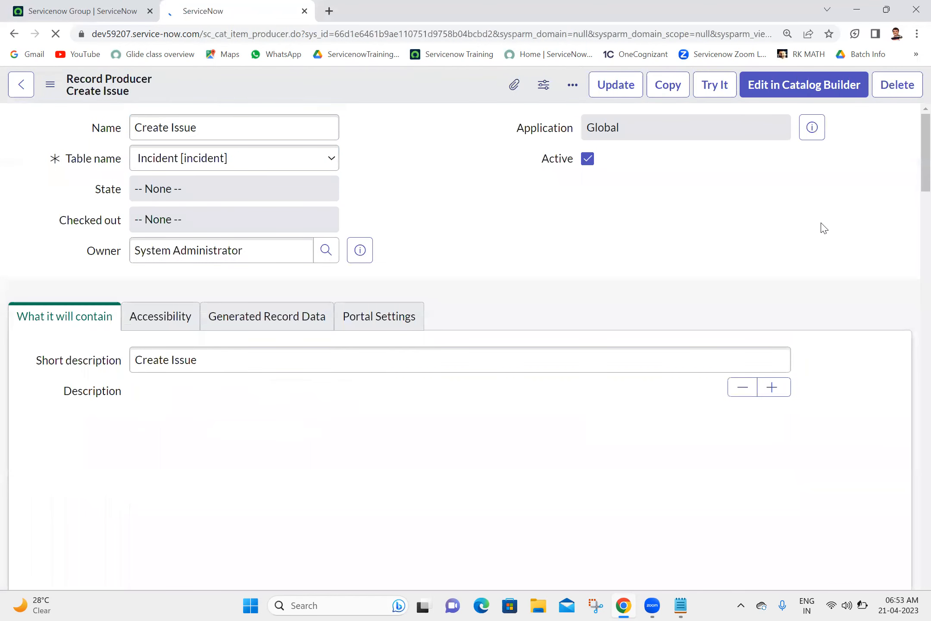
# Step: Start another new variable with order 200
pyautogui.scroll(-15, 914, 196)
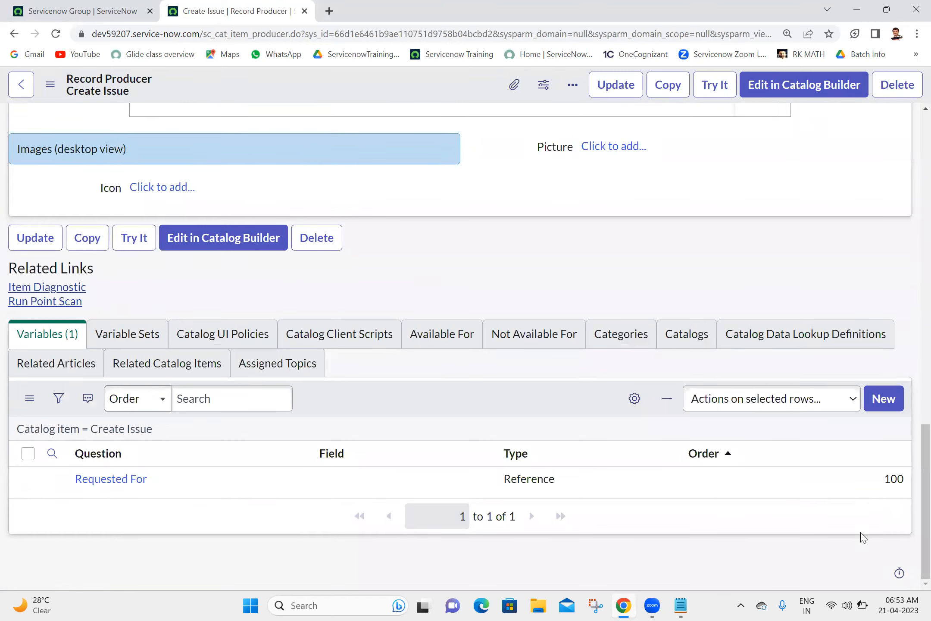
pyautogui.click(890, 405)
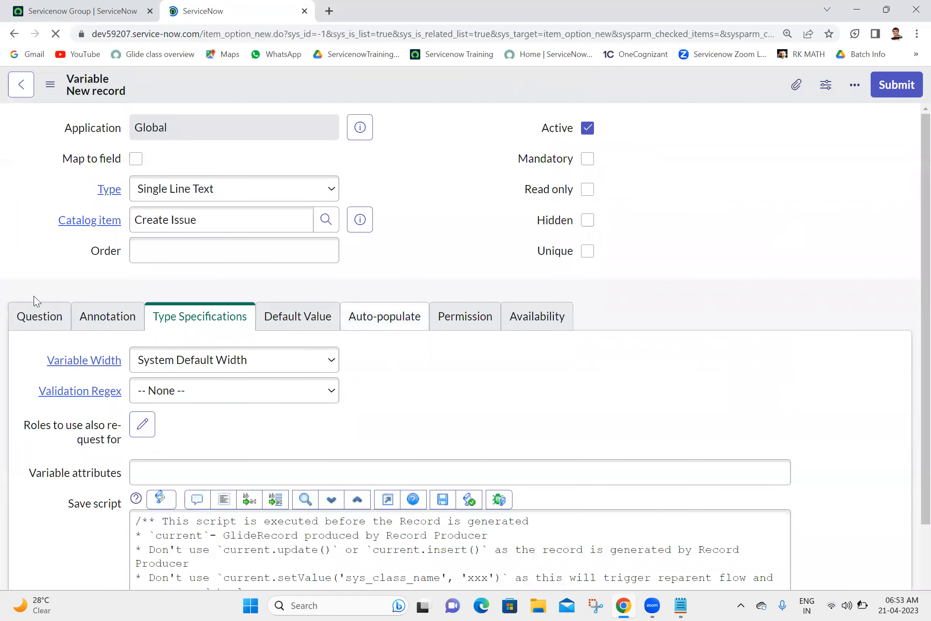
pyautogui.click(28, 326)
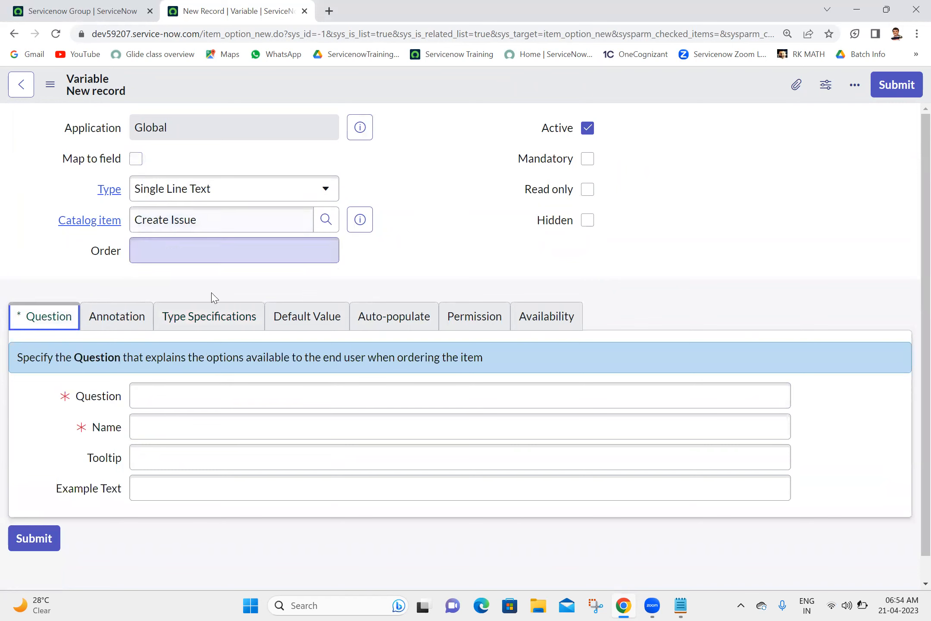
pyautogui.click(225, 256)
pyautogui.write('200')
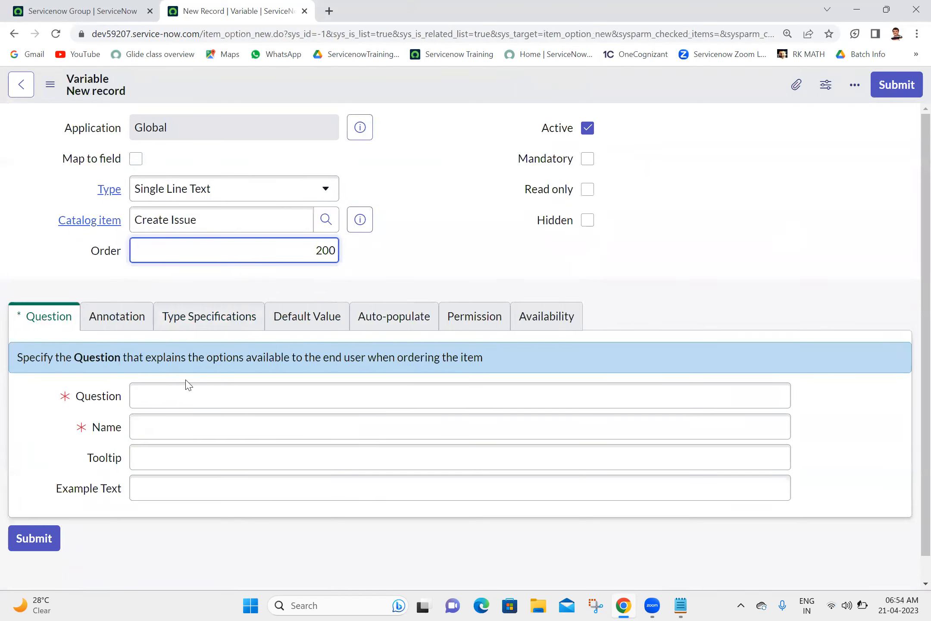
# Step: Set its question to 'Issue Details', let the name fill as issue_details, and submit
pyautogui.click(174, 400)
pyautogui.write('Short')
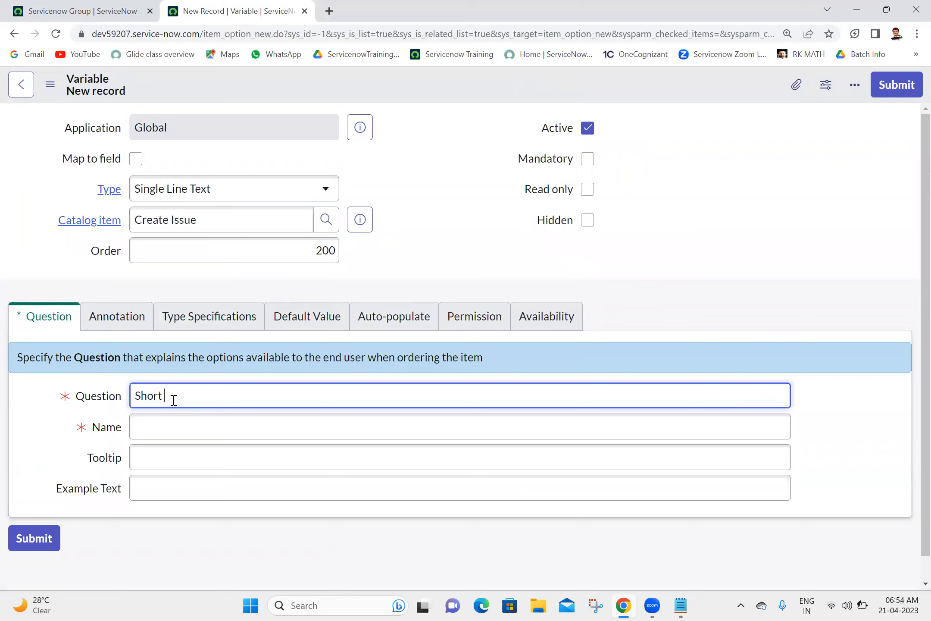
pyautogui.press('BackSpace')
pyautogui.press('BackSpace')
pyautogui.press('BackSpace')
pyautogui.press('BackSpace')
pyautogui.press('BackSpace')
pyautogui.write('Issue De')
pyautogui.write('scription')
pyautogui.doubleClick(197, 398)
pyautogui.write('Details')
pyautogui.click(453, 204)
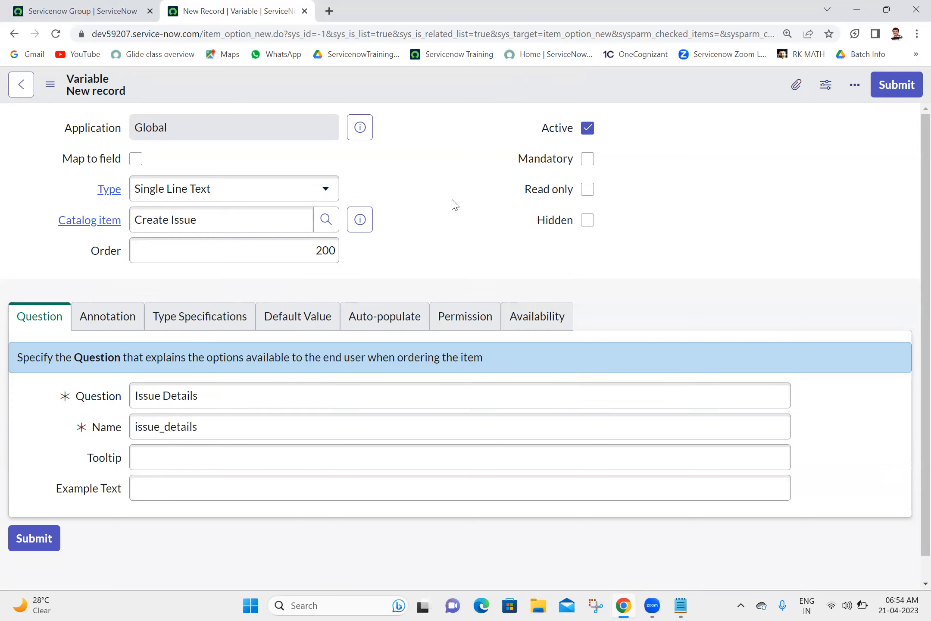
pyautogui.click(893, 92)
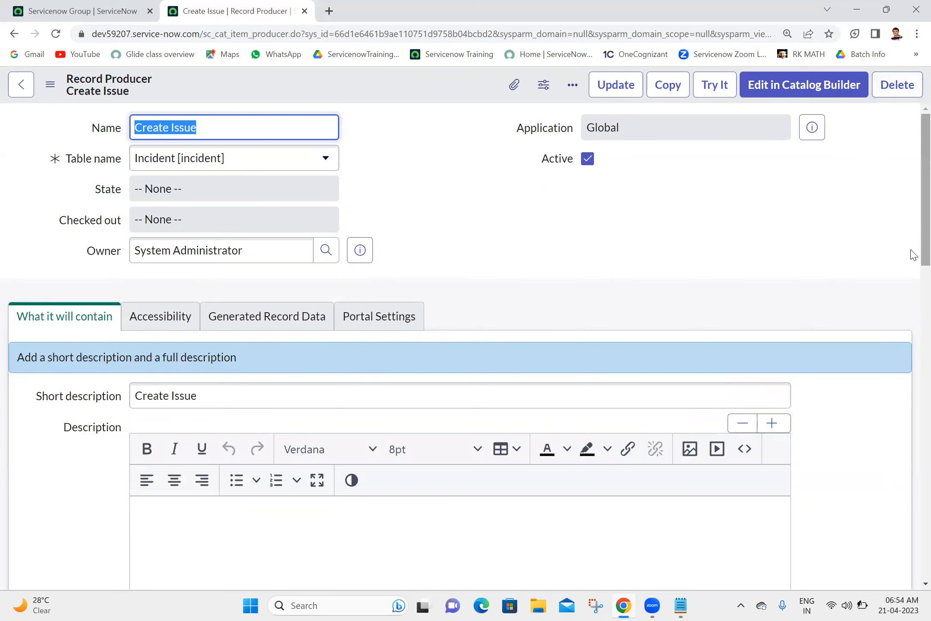
pyautogui.scroll(-15, 914, 254)
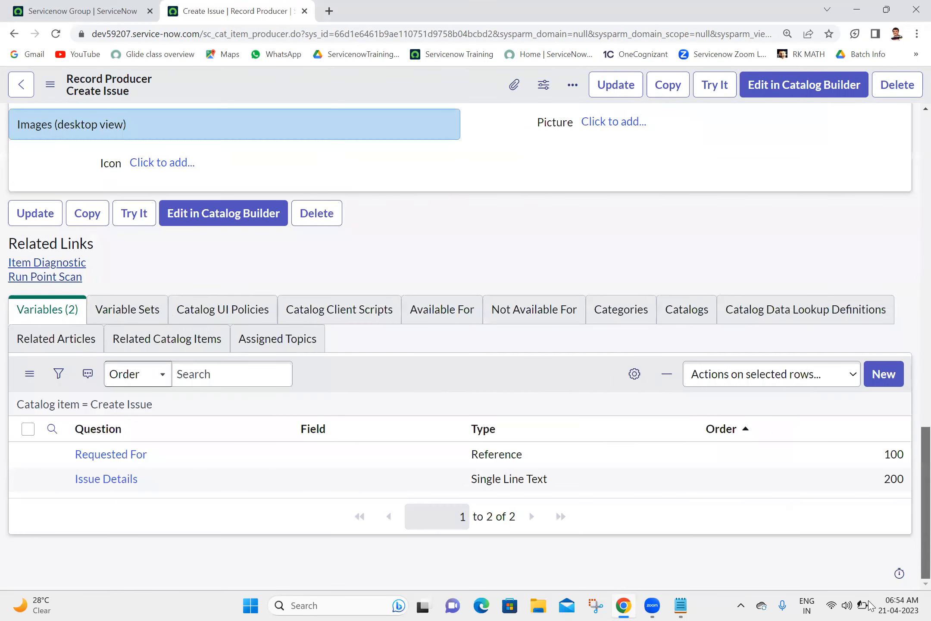
# Step: Add a Description variable with order 300, name auto-filled as description, and submit it
pyautogui.click(886, 376)
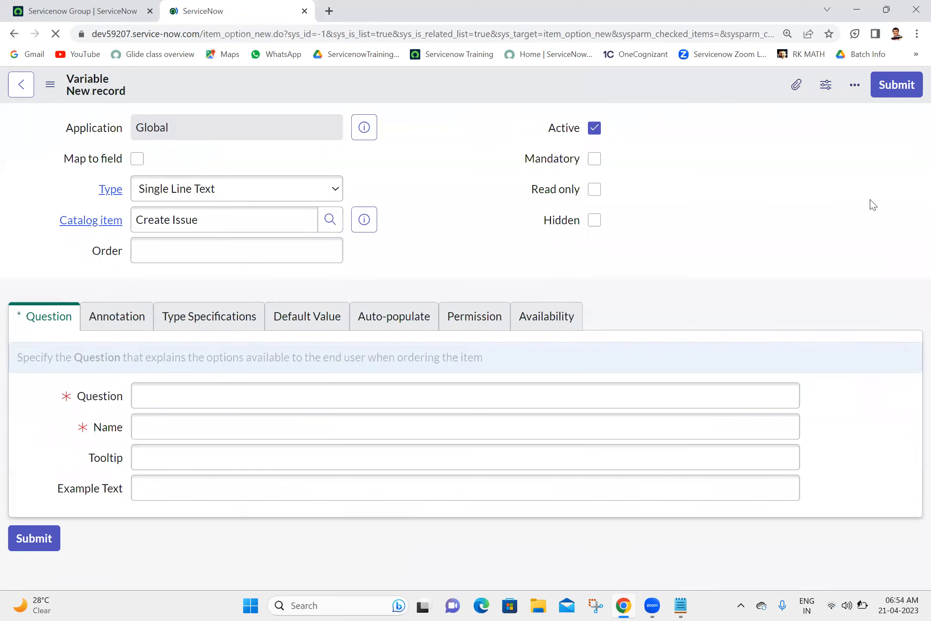
pyautogui.moveTo(911, 275); pyautogui.dragTo(911, 185)
pyautogui.click(264, 260)
pyautogui.write('00')
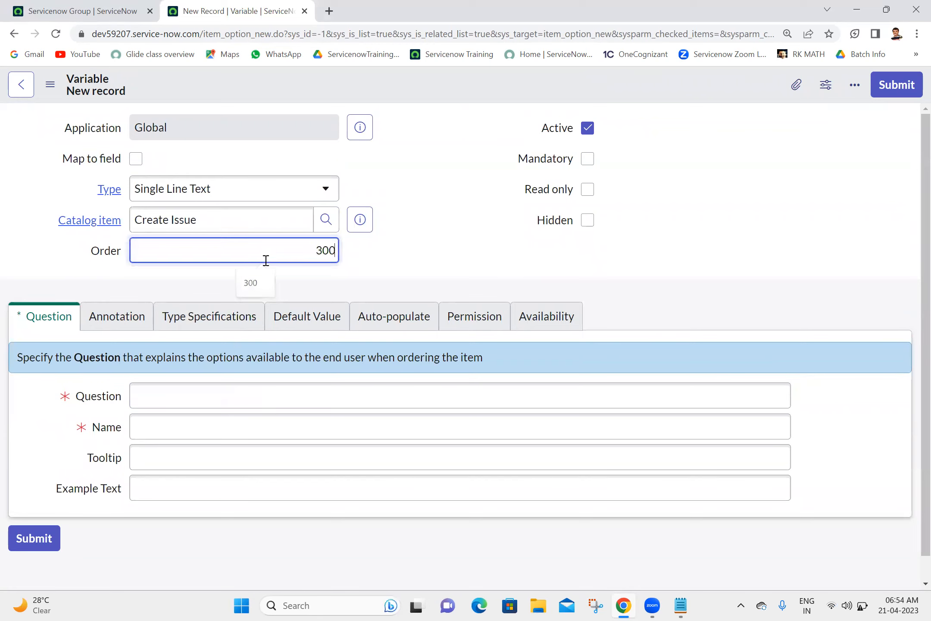
pyautogui.click(502, 335)
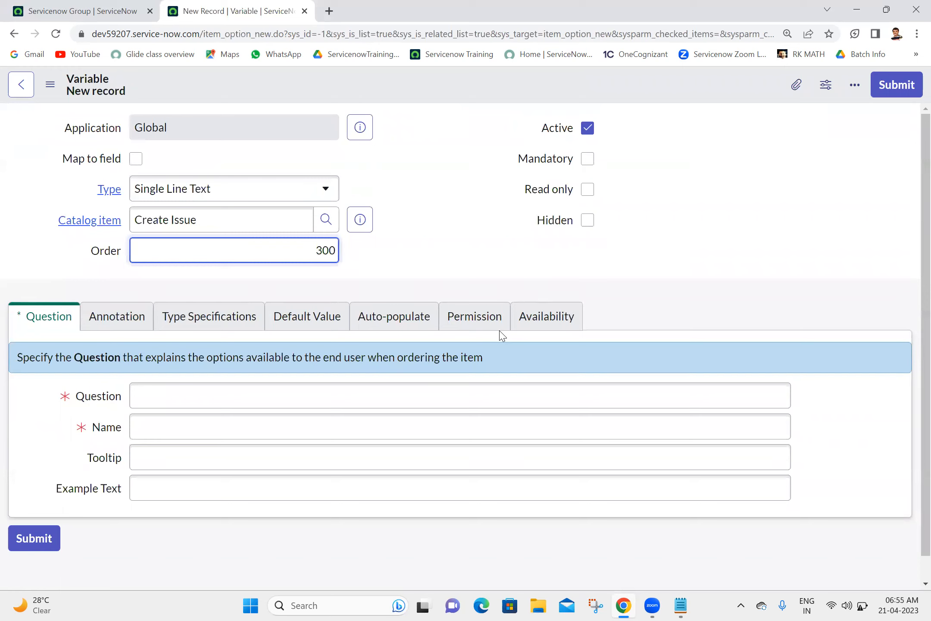
pyautogui.click(407, 400)
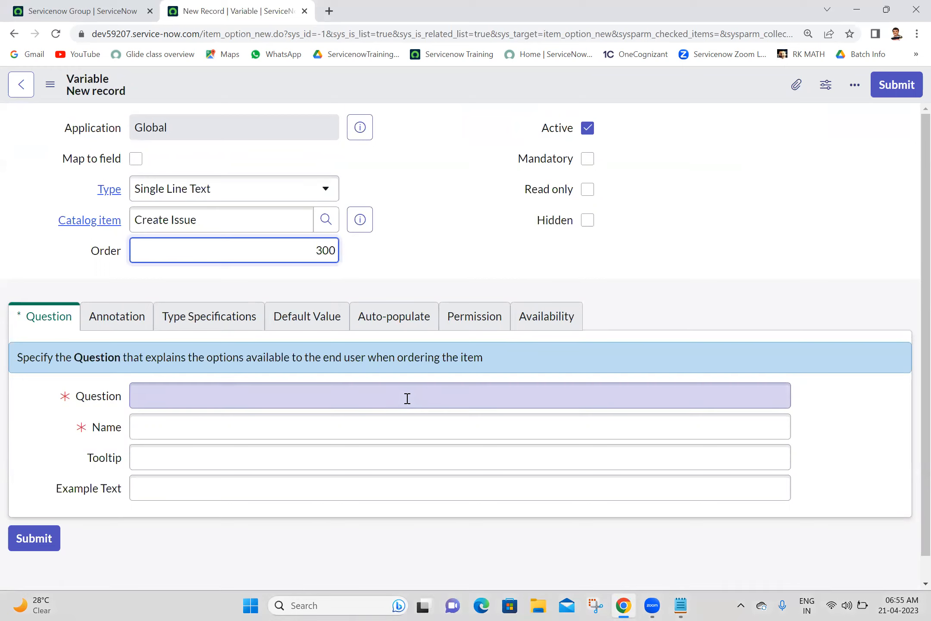
pyautogui.write('Des')
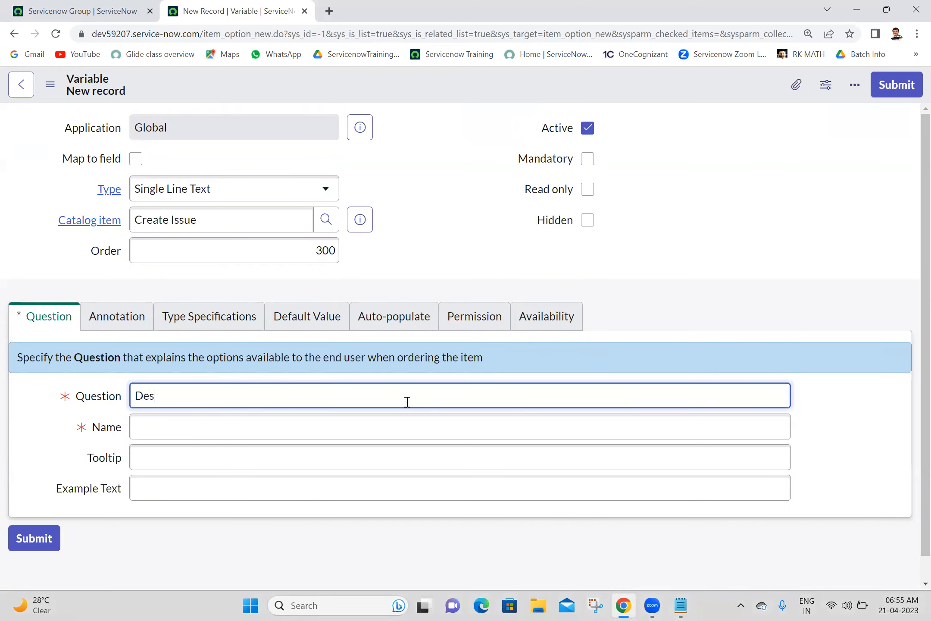
pyautogui.write('cription')
pyautogui.click(673, 205)
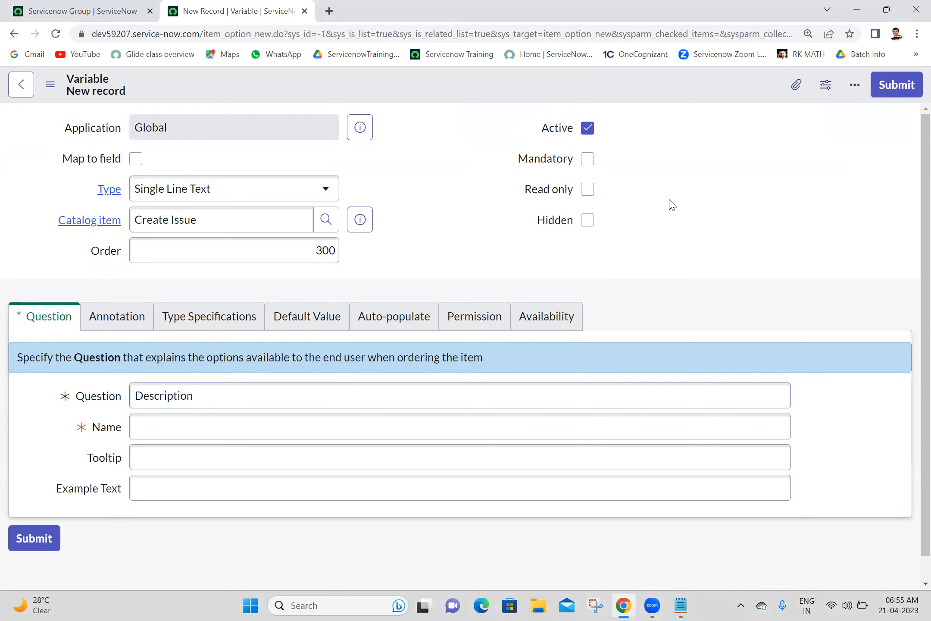
pyautogui.click(901, 86)
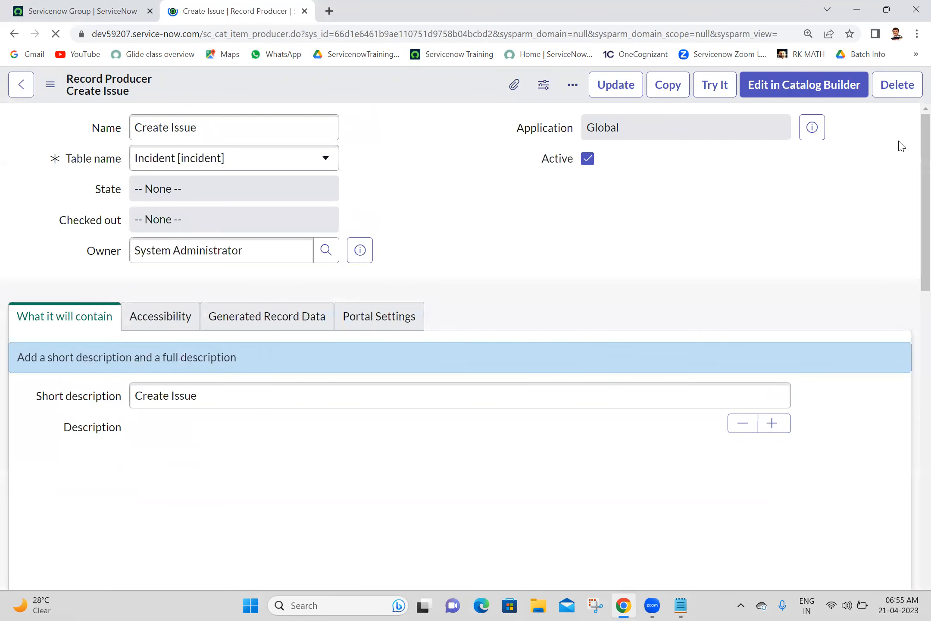
# Step: In Try It, pick a user for Requested For, enter Issue Details 'text' and Description 'hello servicenow', then submit
pyautogui.scroll(-15, 911, 281)
pyautogui.scroll(13, 911, 322)
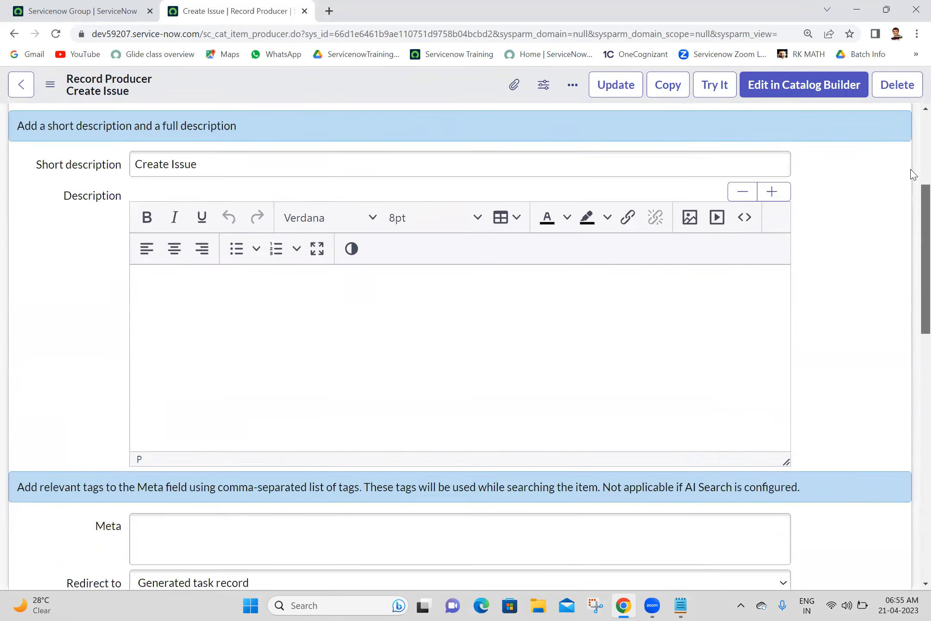
pyautogui.click(724, 86)
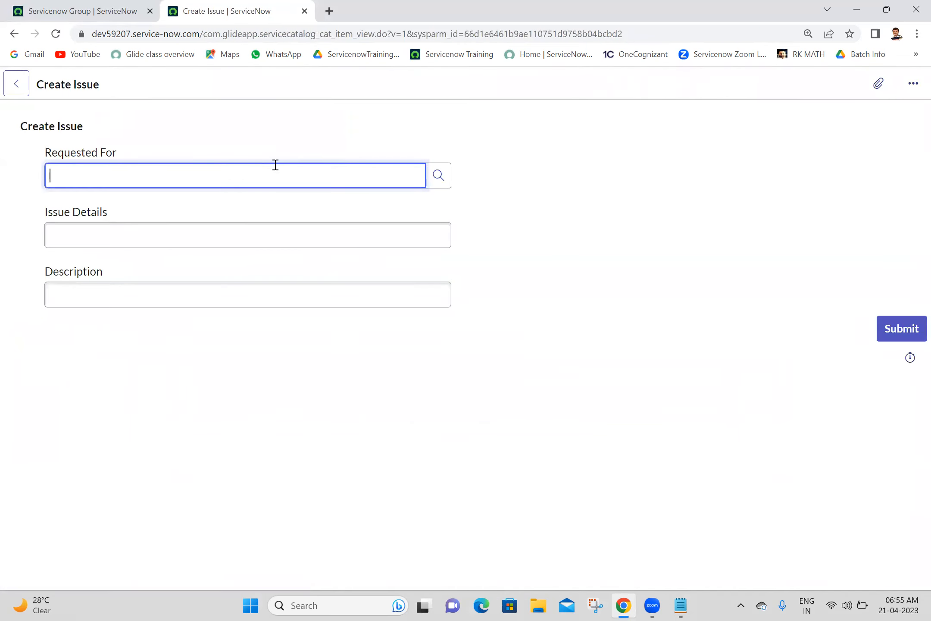
pyautogui.write('anji')
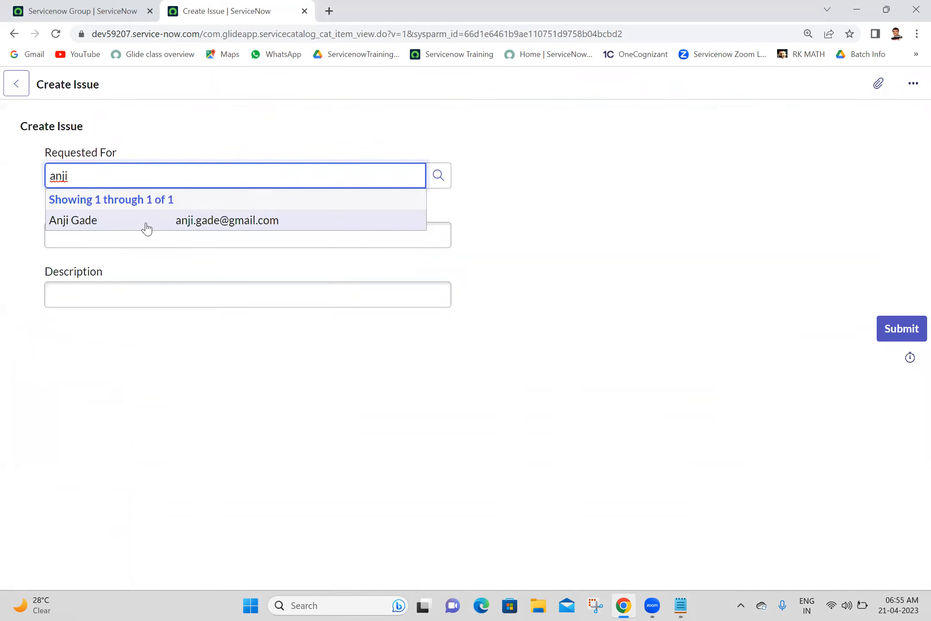
pyautogui.click(146, 223)
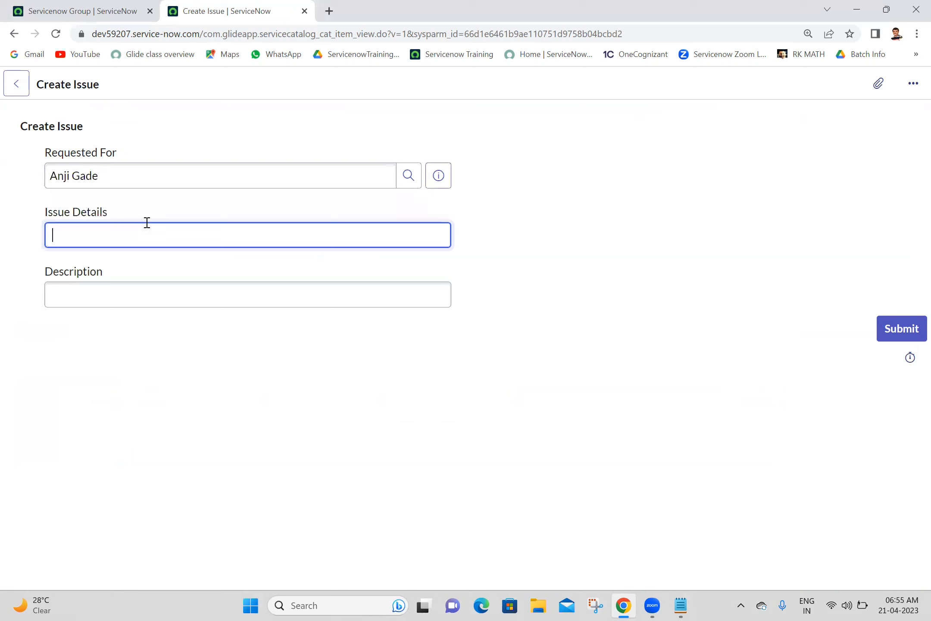
pyautogui.write('text')
pyautogui.click(121, 297)
pyautogui.write('h')
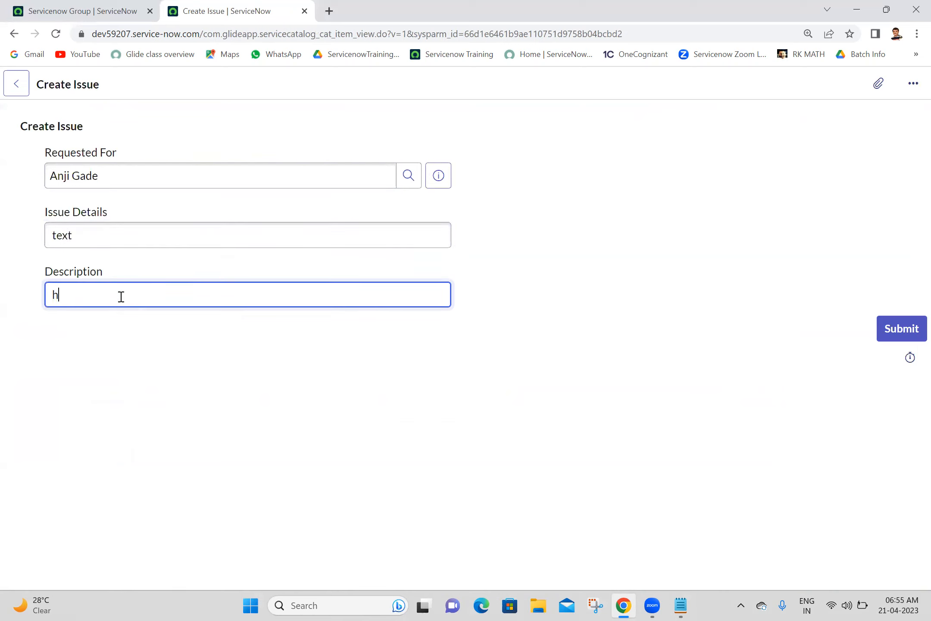
pyautogui.write('eelo word')
pyautogui.tripleClick(88, 296)
pyautogui.write('hello servicenow')
pyautogui.click(914, 331)
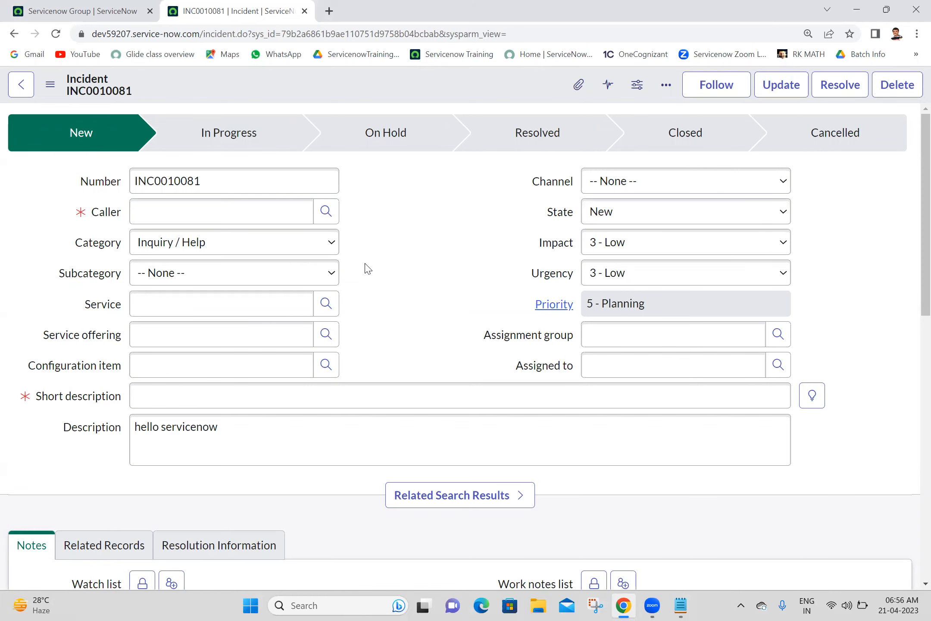
# Step: Open the Record Producers list in a new tab, sorted by most recently updated
pyautogui.click(78, 11)
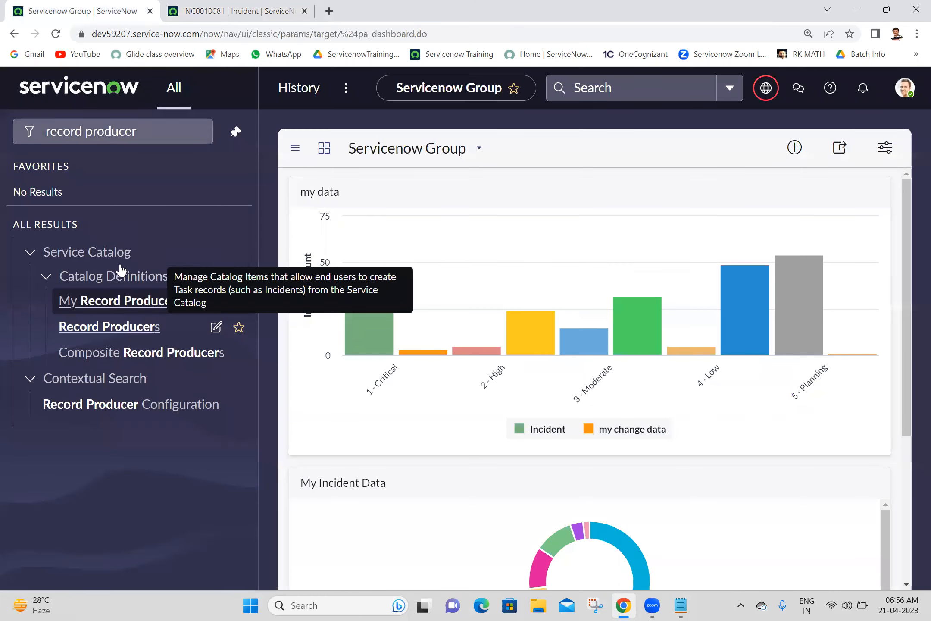
pyautogui.middleClick(108, 328)
pyautogui.click(368, 5)
pyautogui.moveTo(369, 5); pyautogui.dragTo(214, 5)
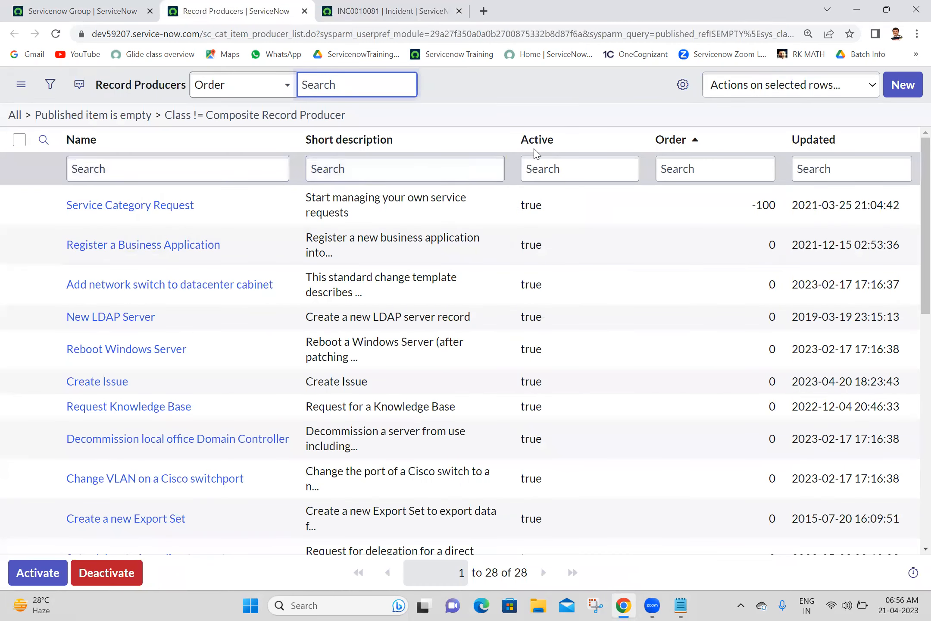
pyautogui.rightClick(802, 140)
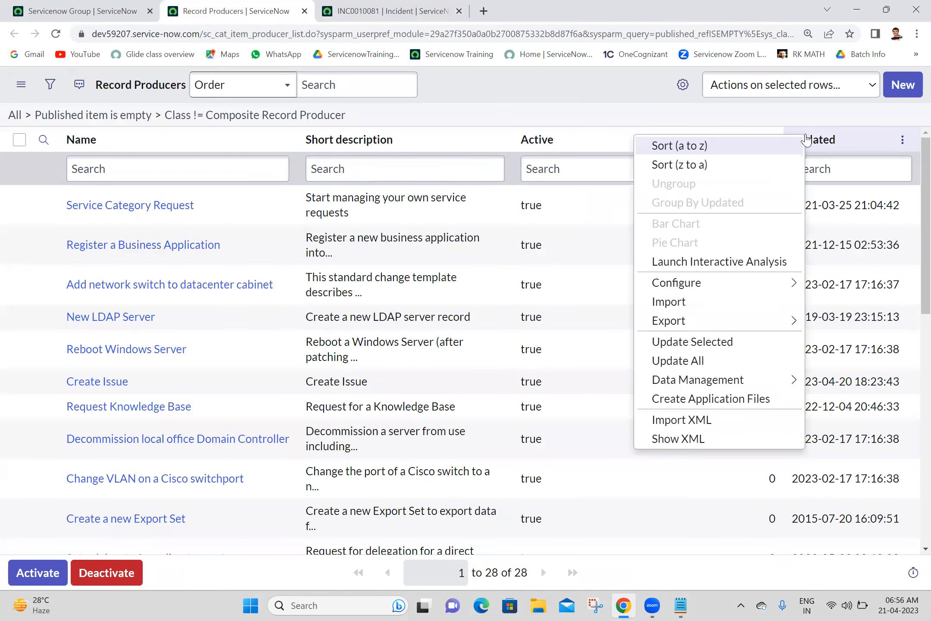
pyautogui.click(728, 169)
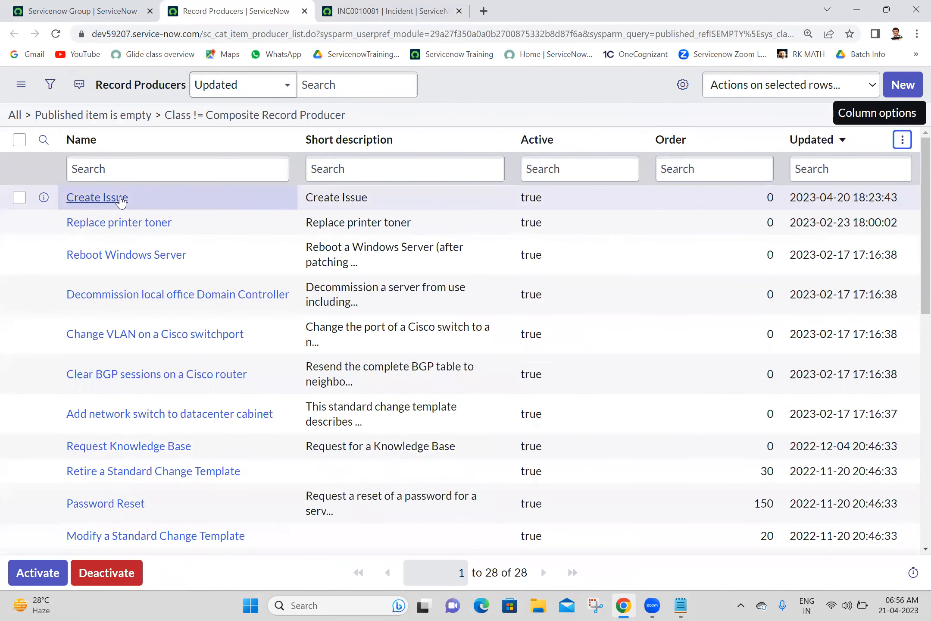
# Step: Open Create Issue in its own tab and scroll to its Variables list
pyautogui.middleClick(121, 200)
pyautogui.click(435, 8)
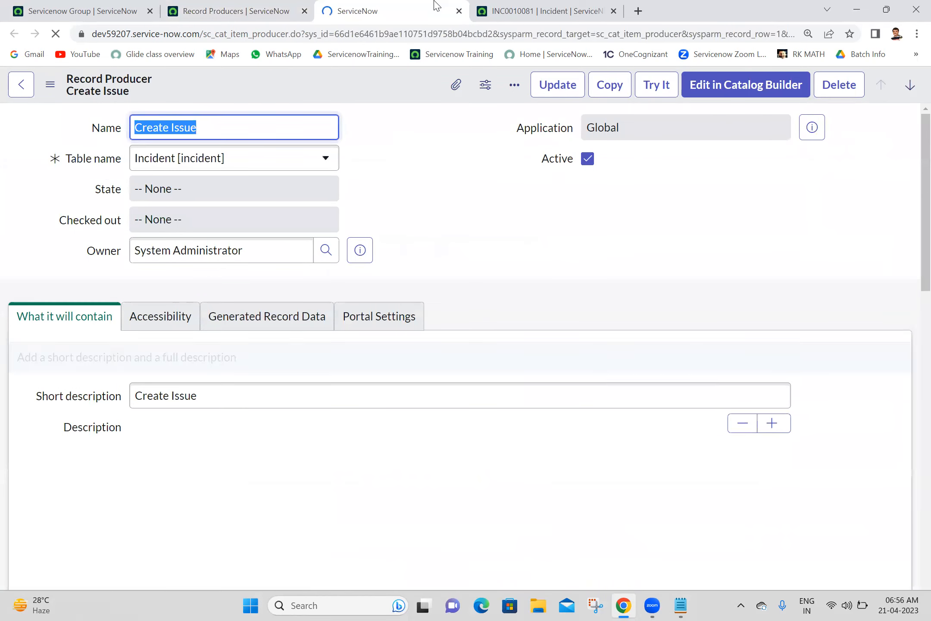
pyautogui.click(421, 169)
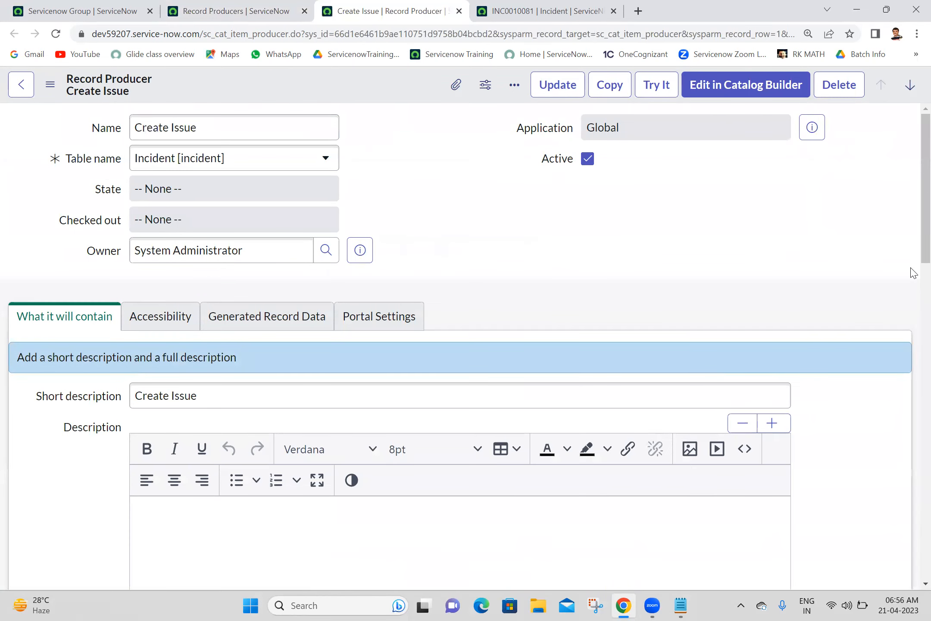
pyautogui.scroll(-20, 911, 270)
pyautogui.scroll(-1, 913, 452)
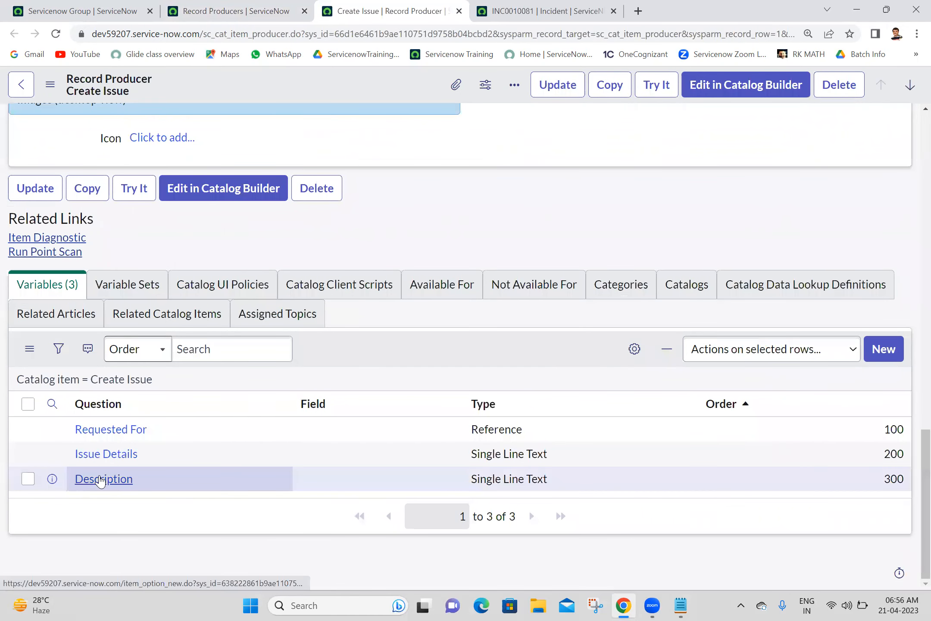
# Step: Open the Description variable, check that its name is 'description', and update it
pyautogui.middleClick(100, 479)
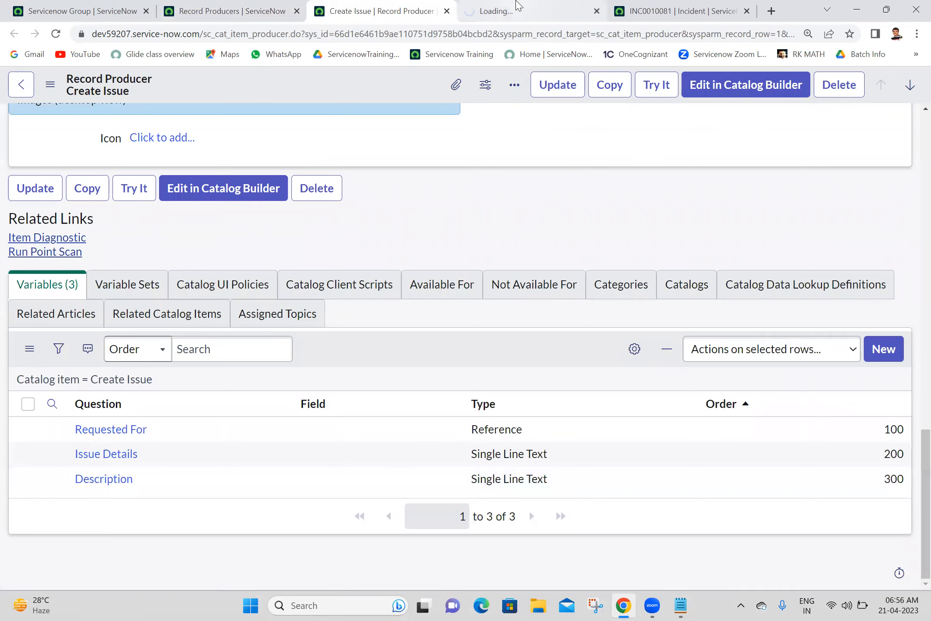
pyautogui.click(518, 8)
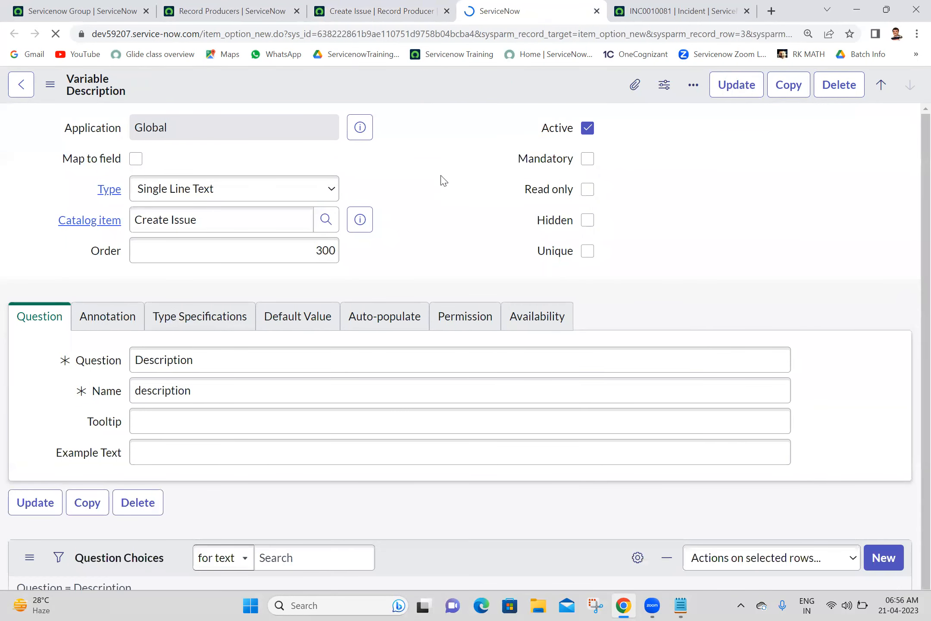
pyautogui.doubleClick(273, 425)
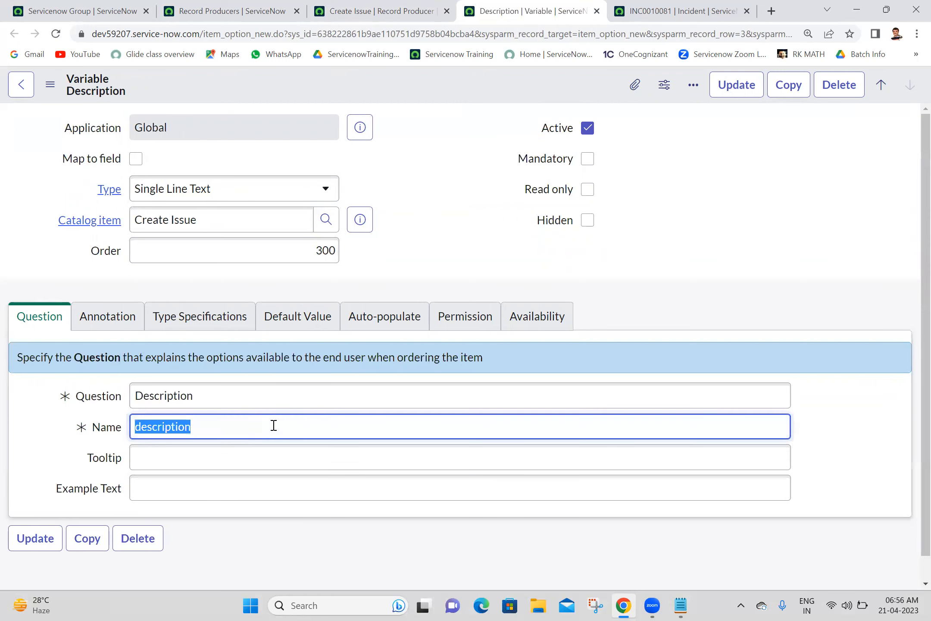
pyautogui.click(435, 189)
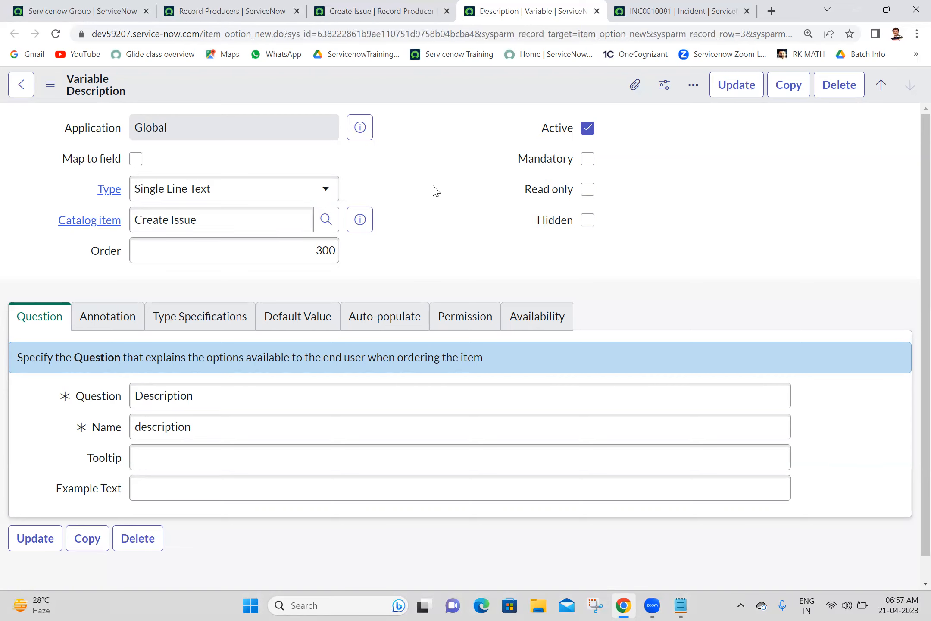
pyautogui.click(720, 83)
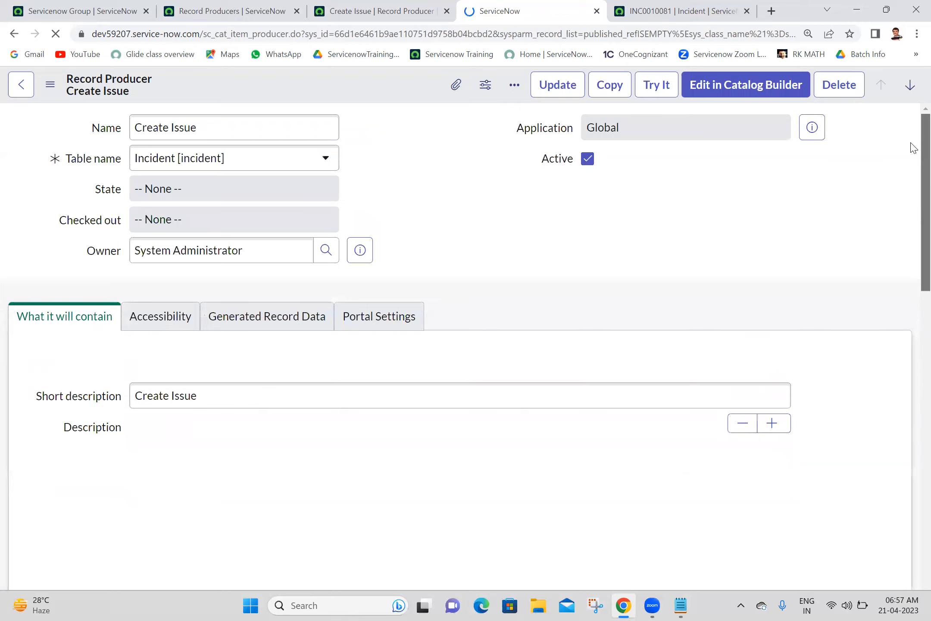
# Step: Open the Requested For variable, tick Map to field, choose Caller, and update it
pyautogui.scroll(-4, 913, 288)
pyautogui.scroll(-8, 913, 288)
pyautogui.scroll(-4, 913, 393)
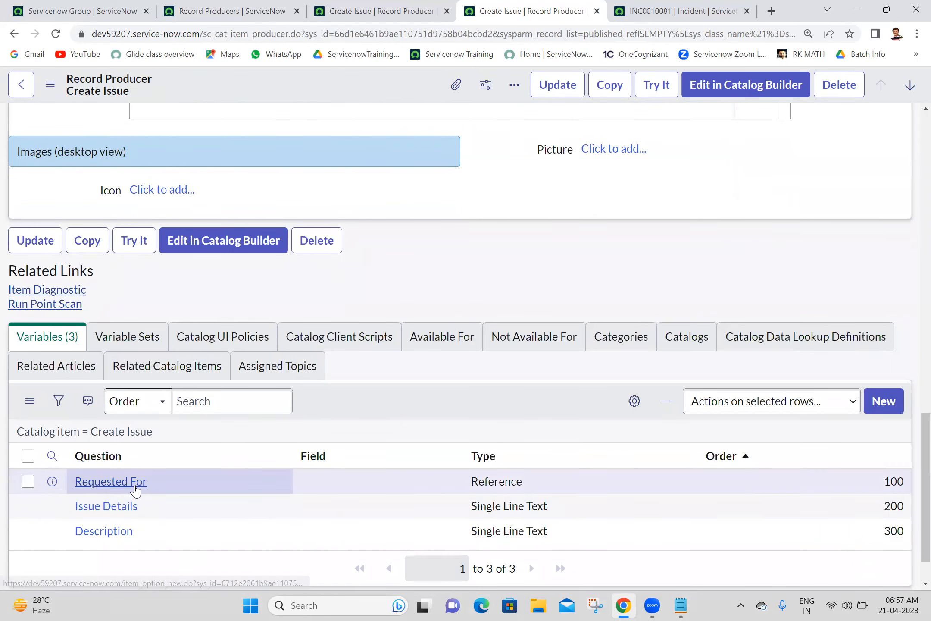
pyautogui.middleClick(143, 488)
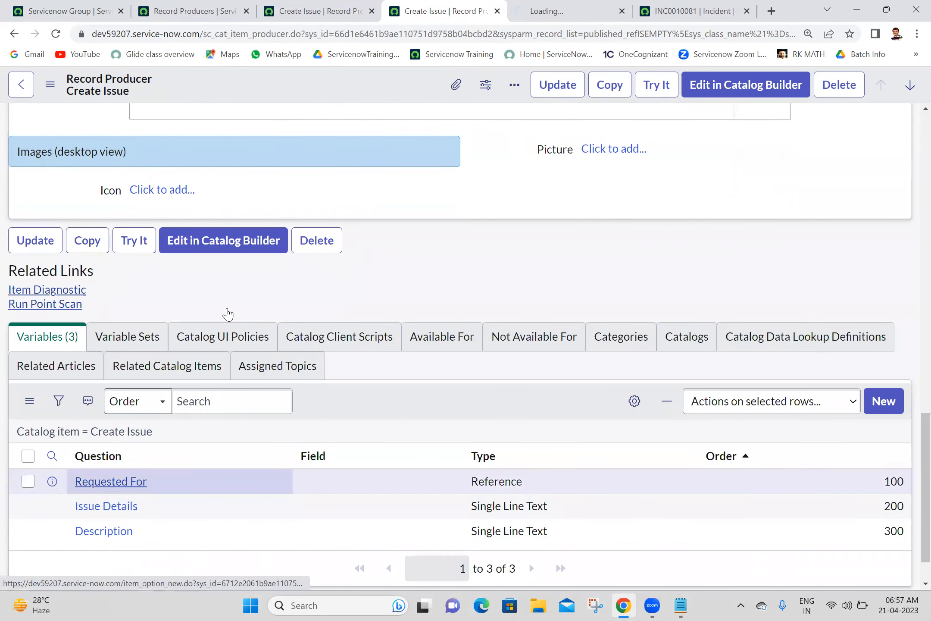
pyautogui.click(584, 5)
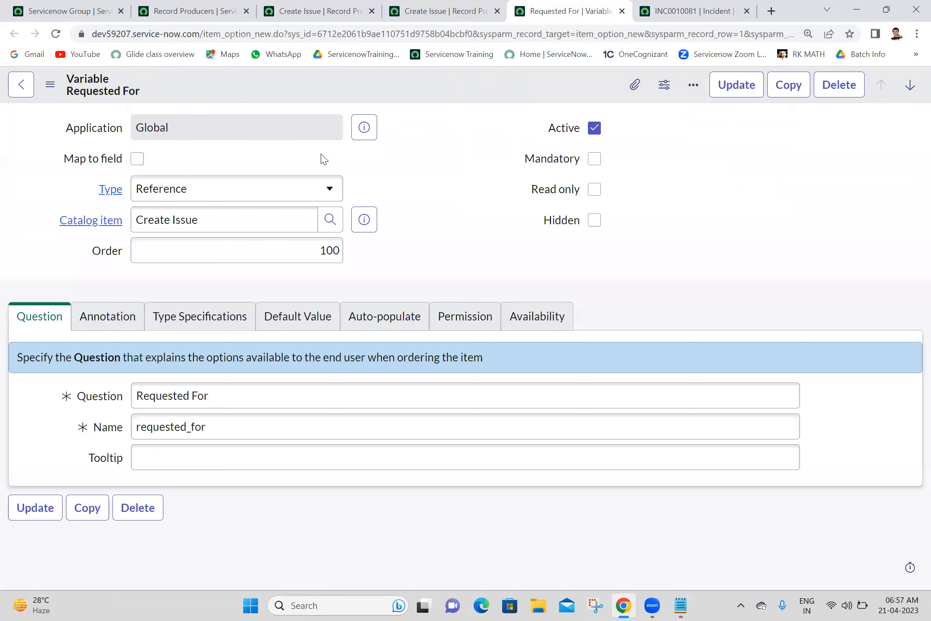
pyautogui.click(137, 159)
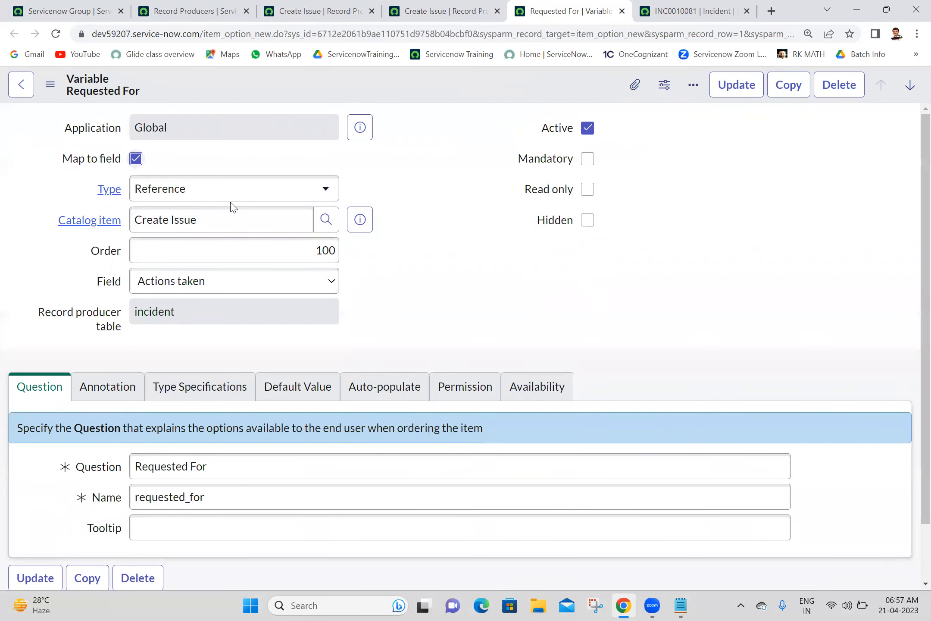
pyautogui.click(187, 285)
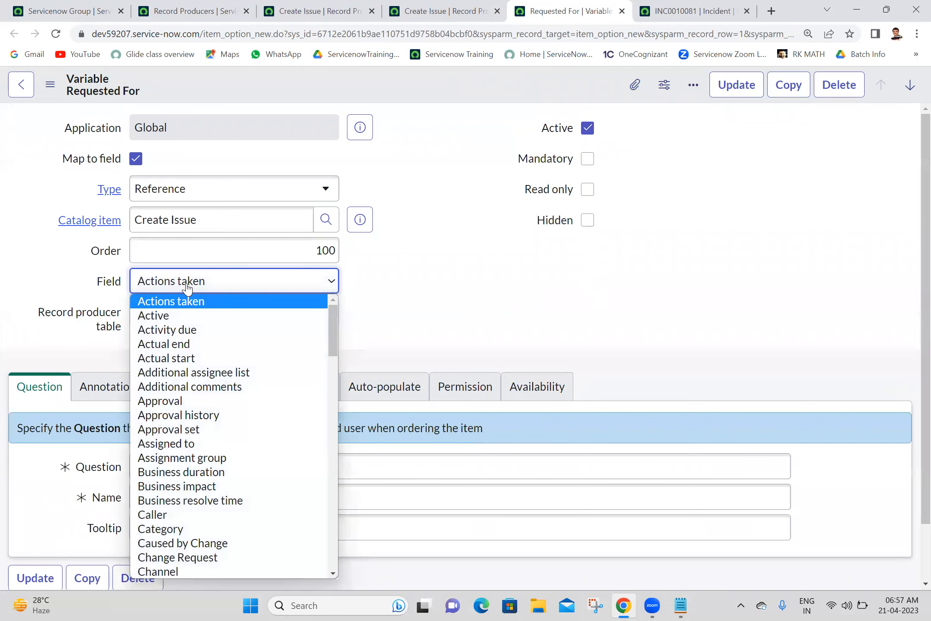
pyautogui.click(160, 514)
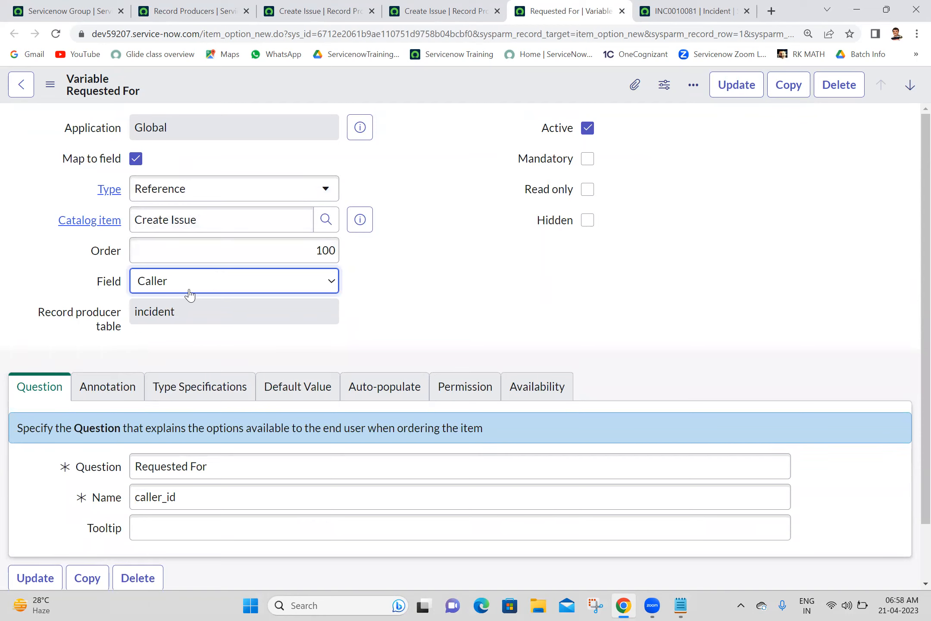
pyautogui.click(369, 242)
pyautogui.click(735, 82)
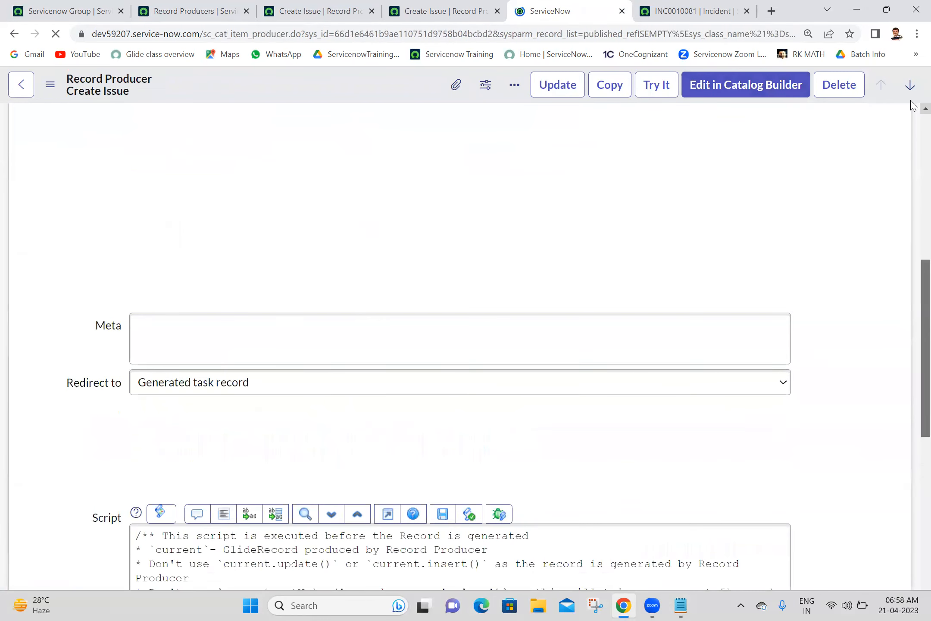
# Step: Change the Description variable's type to Multi Line Text directly in the Variables list
pyautogui.moveTo(925, 168); pyautogui.dragTo(902, 484)
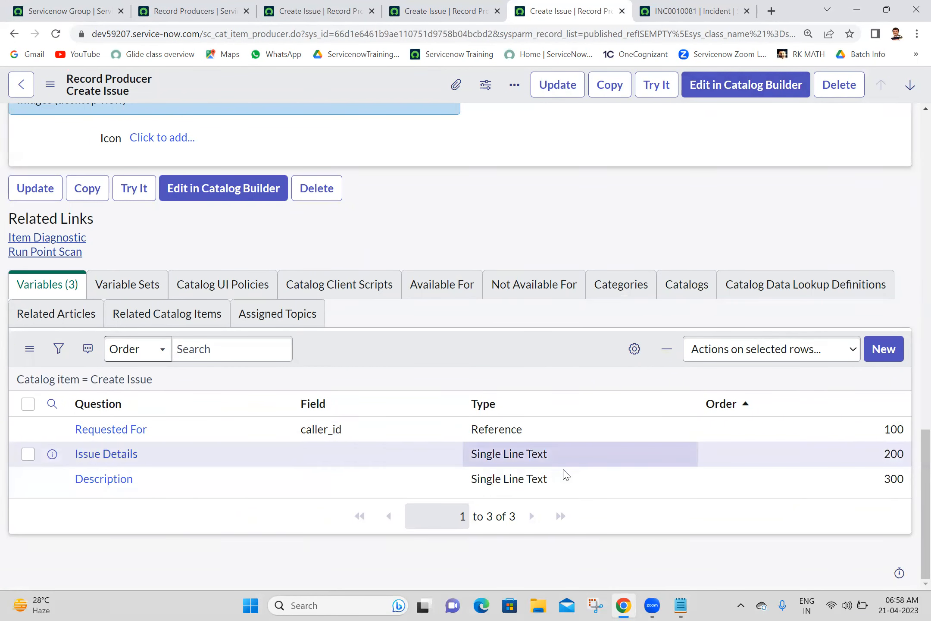
pyautogui.click(566, 480)
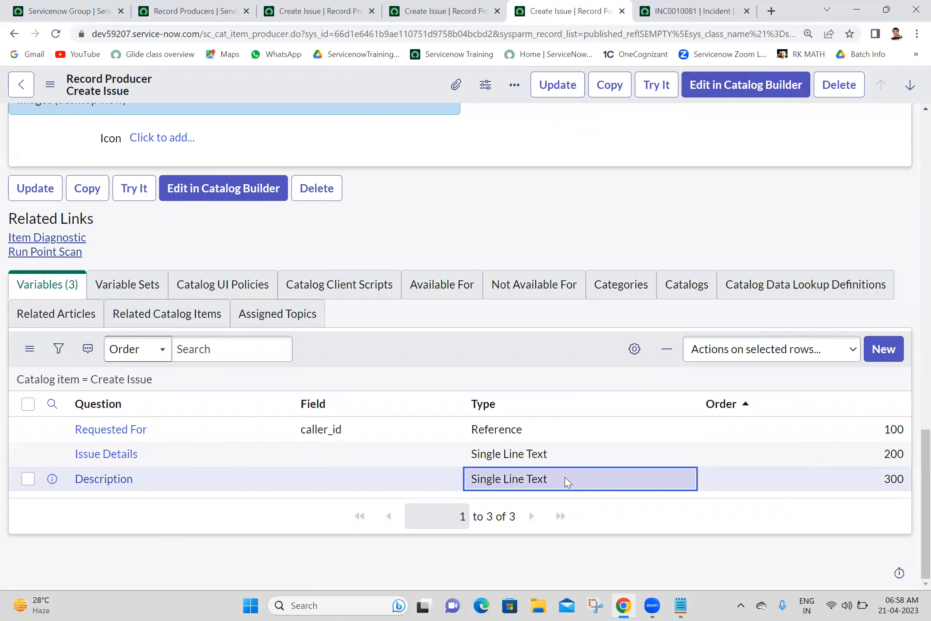
pyautogui.click(565, 480)
pyautogui.click(566, 482)
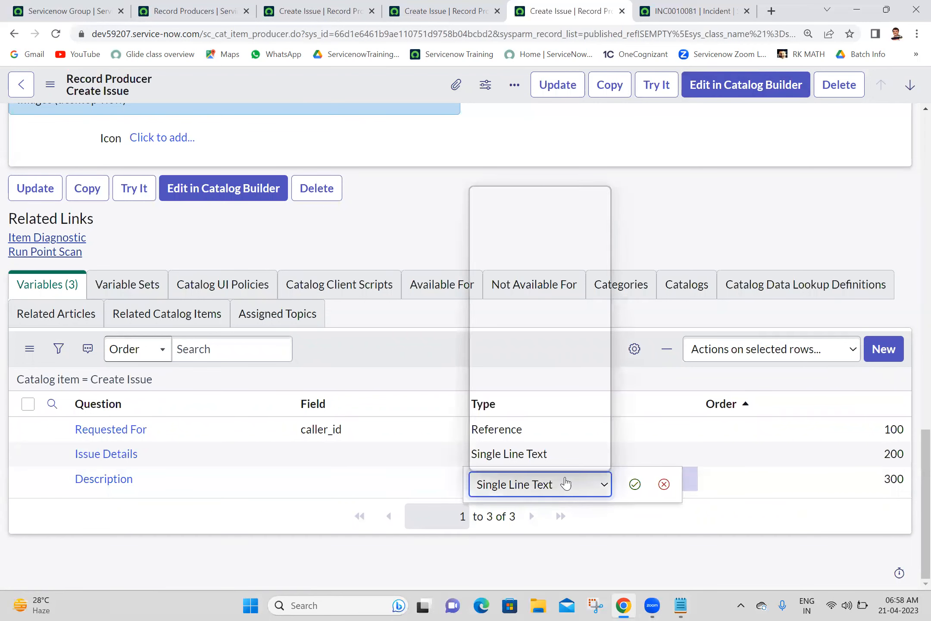
pyautogui.press('m')
pyautogui.scroll(-1, 539, 410)
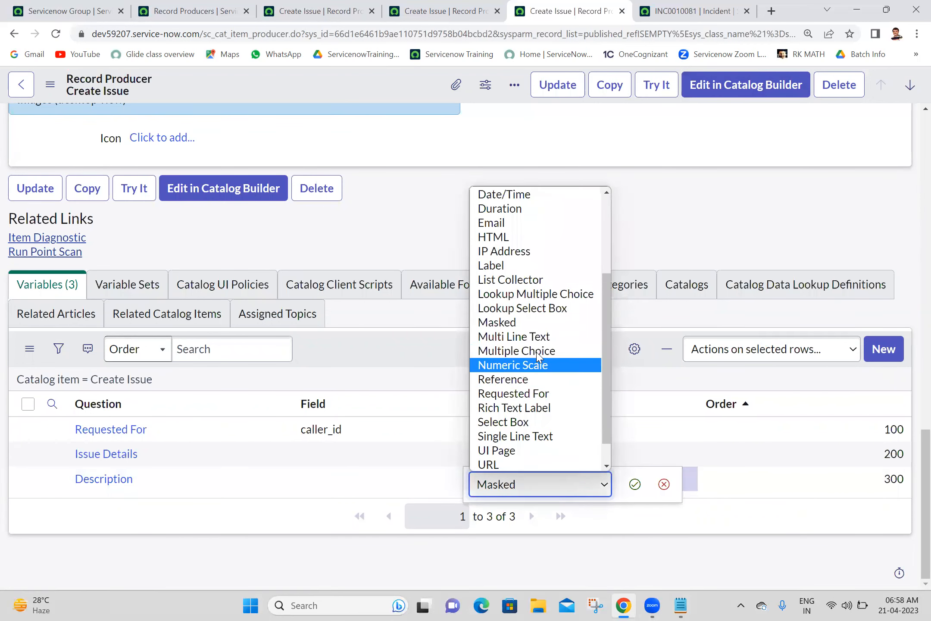
pyautogui.click(531, 338)
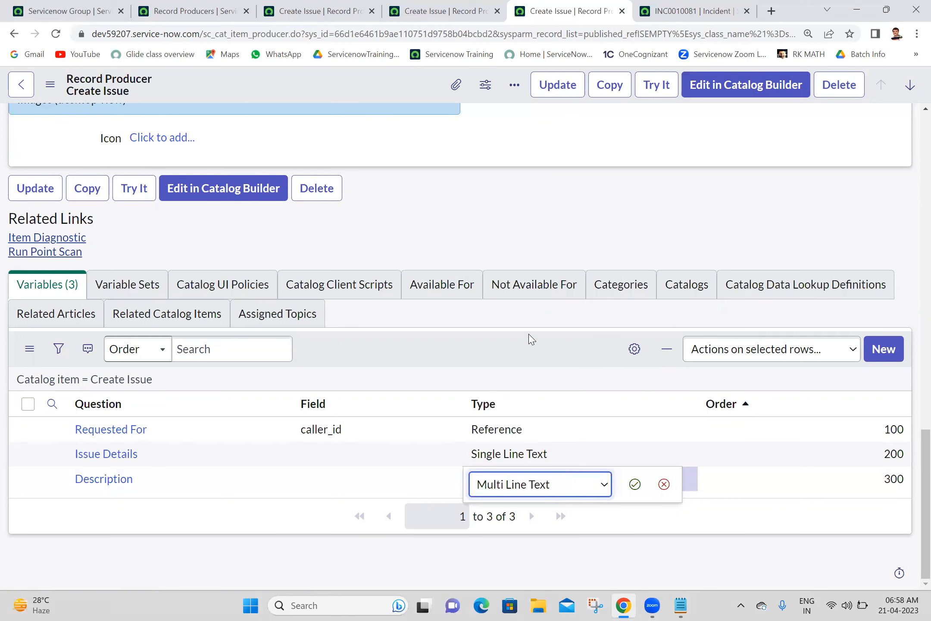
pyautogui.click(633, 484)
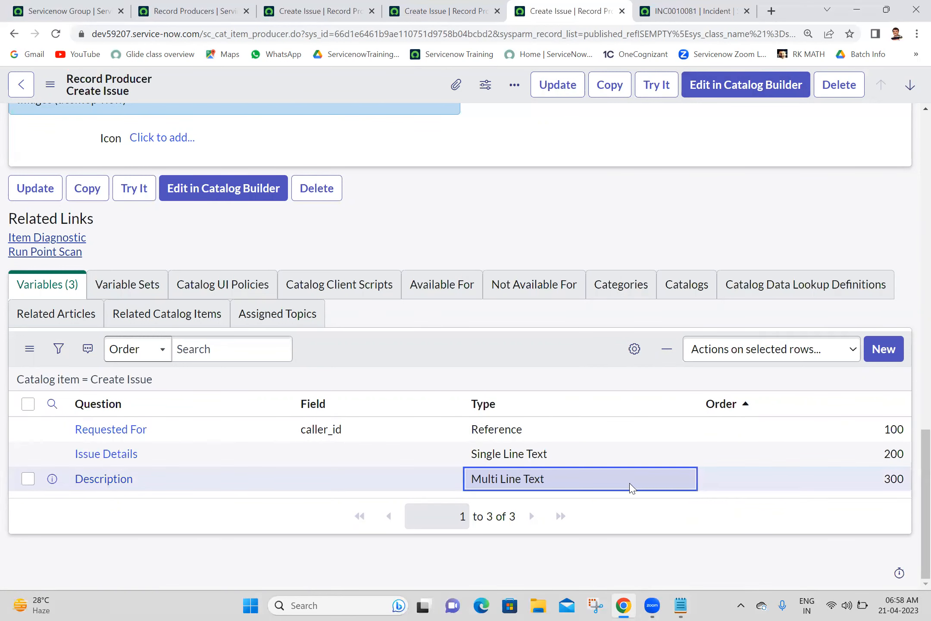
# Step: Open the Issue Details variable to check its name issue_details, then return
pyautogui.middleClick(126, 462)
pyautogui.click(603, 5)
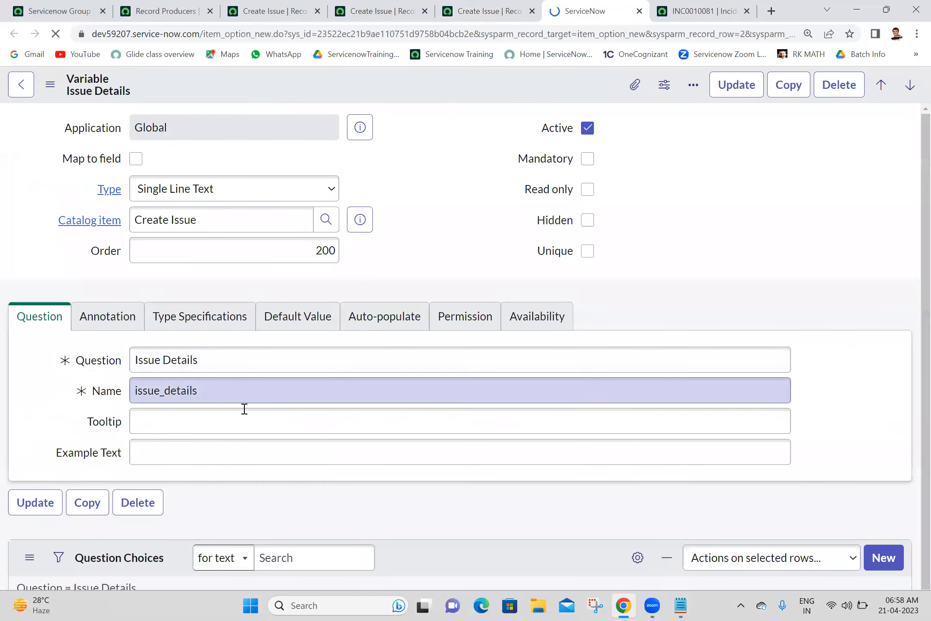
pyautogui.doubleClick(232, 429)
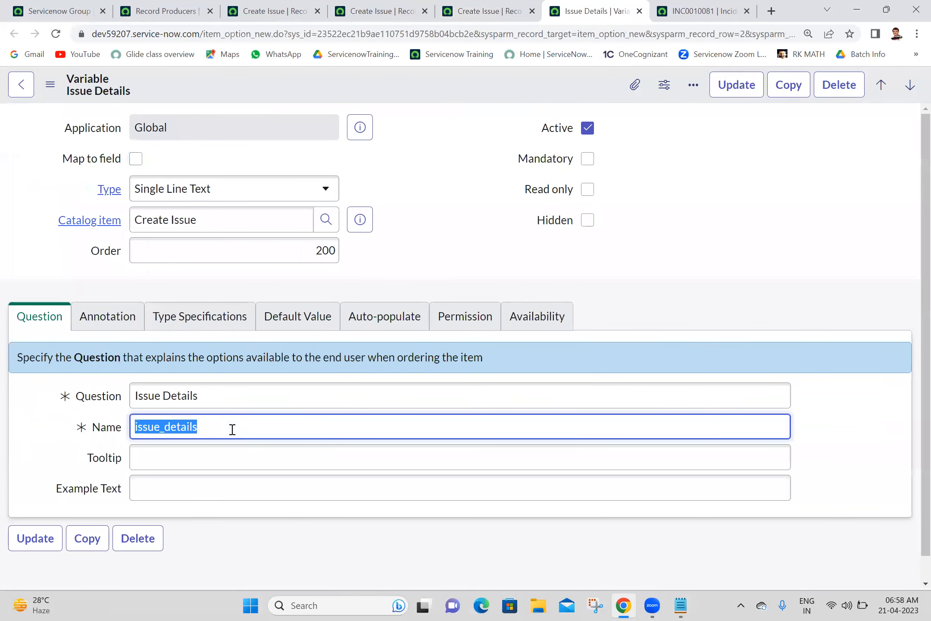
pyautogui.click(493, 6)
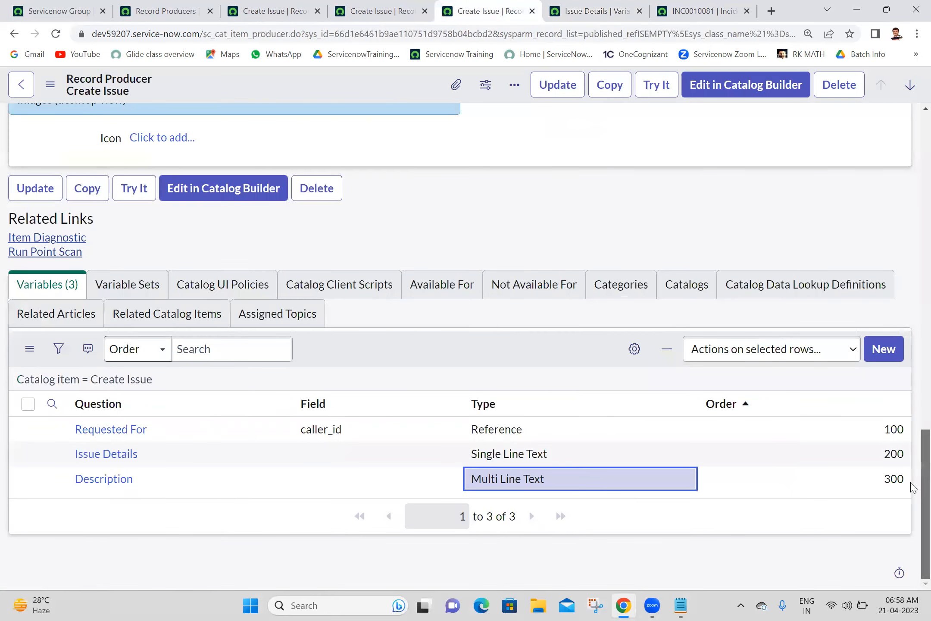
# Step: Add the line current.short_description=producer.issue_details; below the script's comment block
pyautogui.scroll(9, 912, 450)
pyautogui.scroll(-1, 912, 345)
pyautogui.scroll(4, 912, 304)
pyautogui.scroll(4, 912, 304)
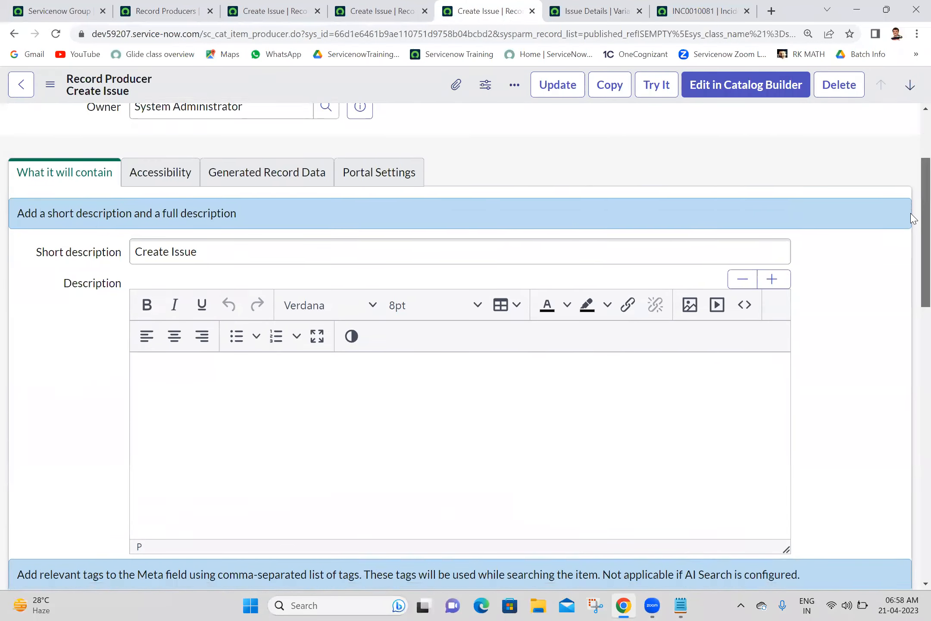
pyautogui.scroll(-8, 908, 353)
pyautogui.click(272, 385)
pyautogui.press('Return')
pyautogui.press('Return')
pyautogui.write('cur')
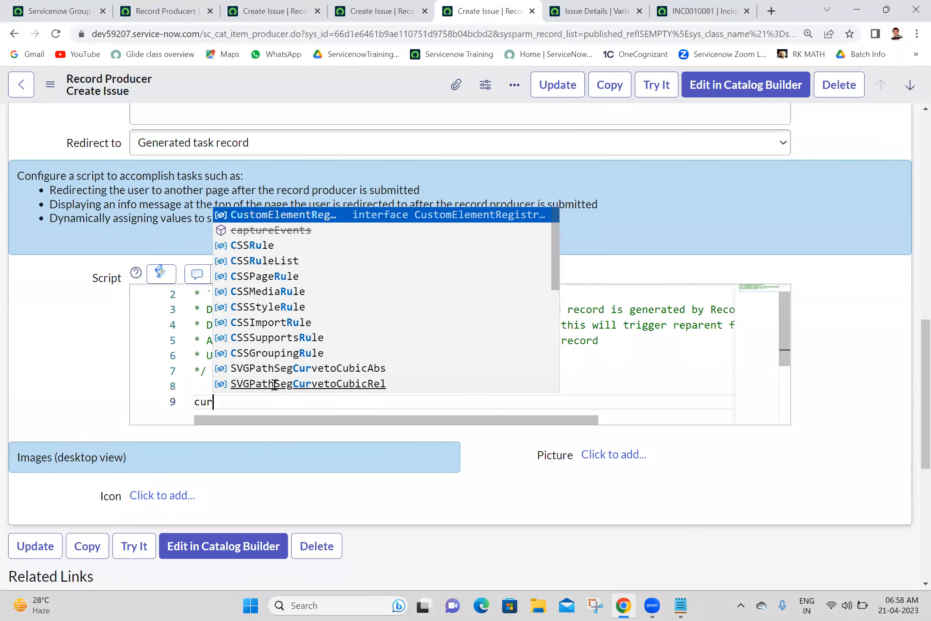
pyautogui.write('rent.sho')
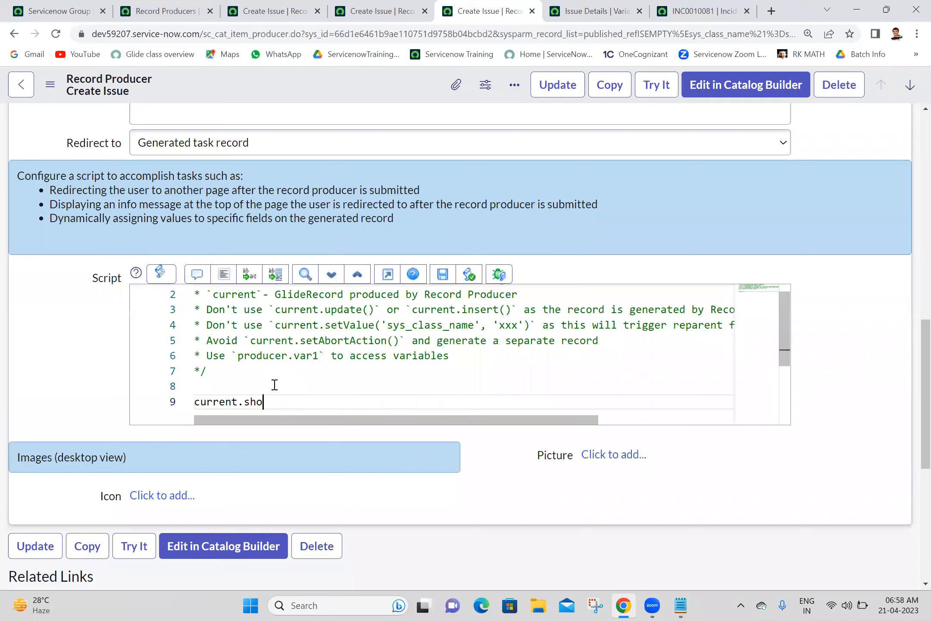
pyautogui.write('rt_description=produc')
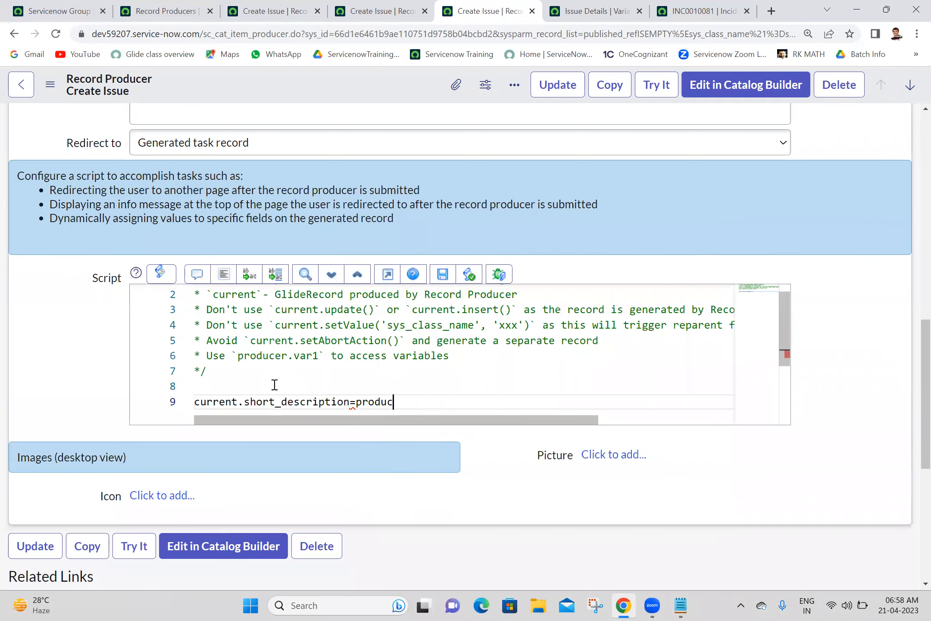
pyautogui.write('er.issue_details;')
pyautogui.moveTo(914, 379); pyautogui.dragTo(911, 151)
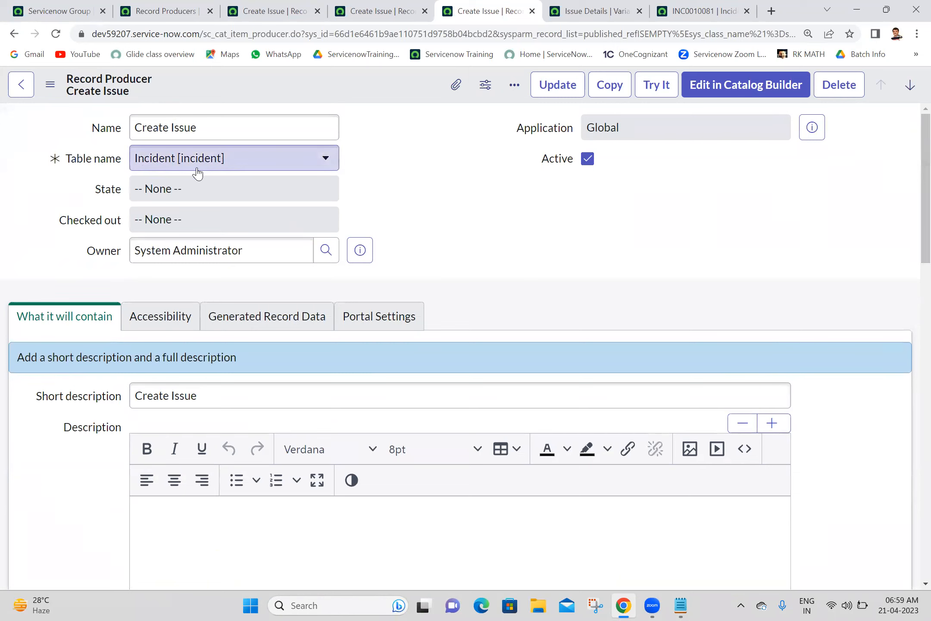
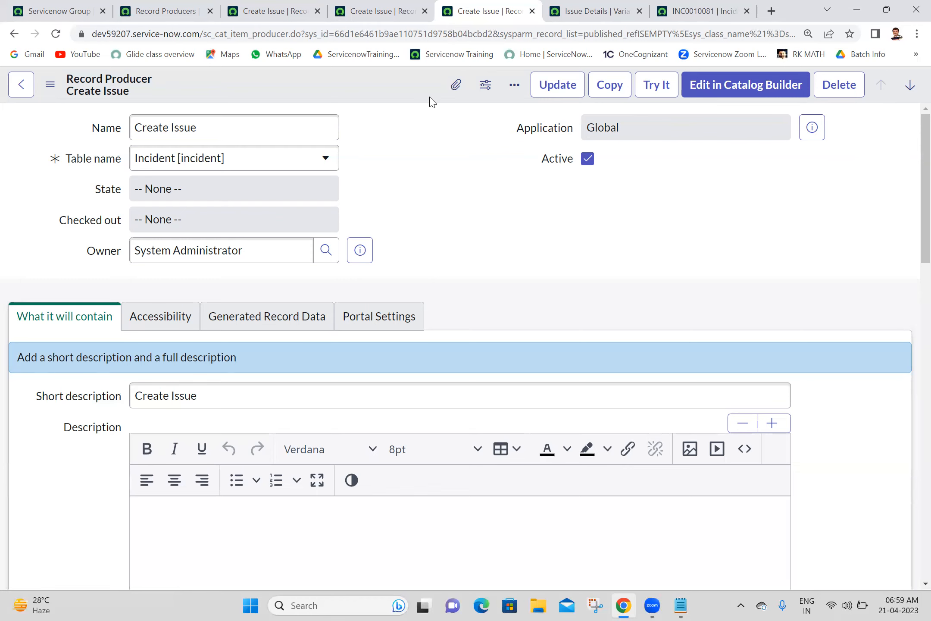
# Step: Save the Create Issue record producer that targets the Incident table
pyautogui.rightClick(415, 84)
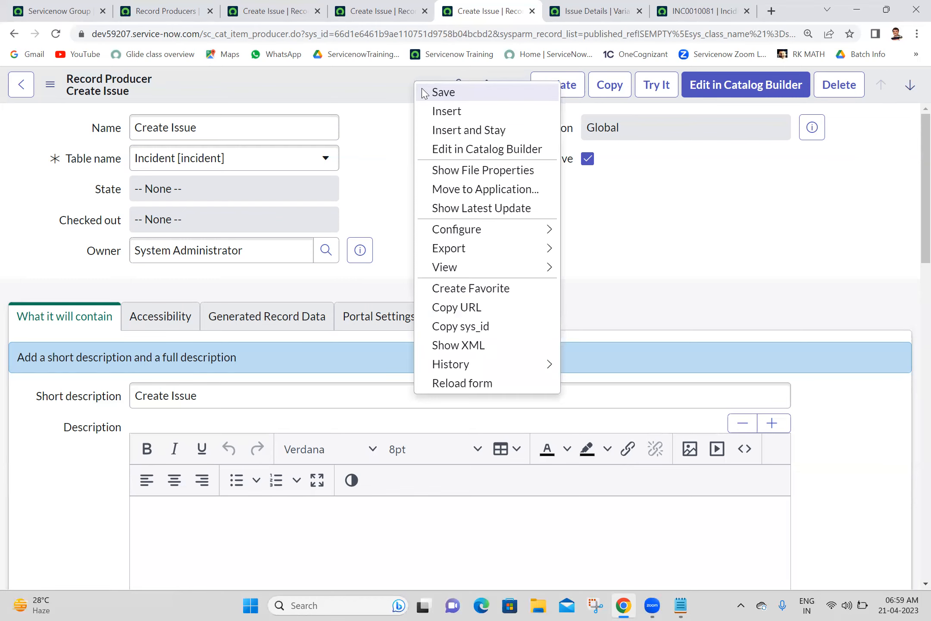
pyautogui.click(444, 92)
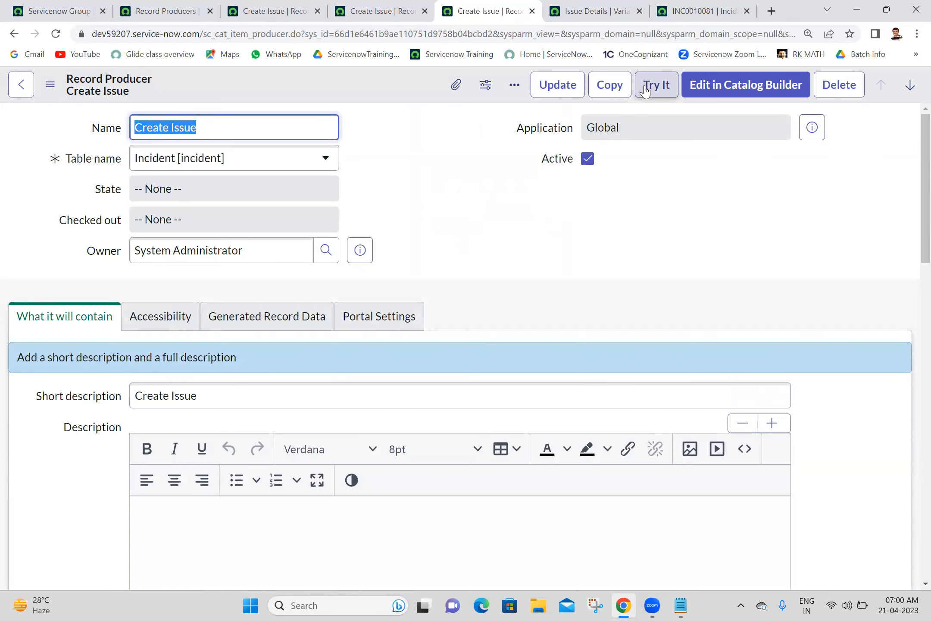
# Step: Try the Create Issue producer and pick the requesting user for Requested For
pyautogui.click(646, 91)
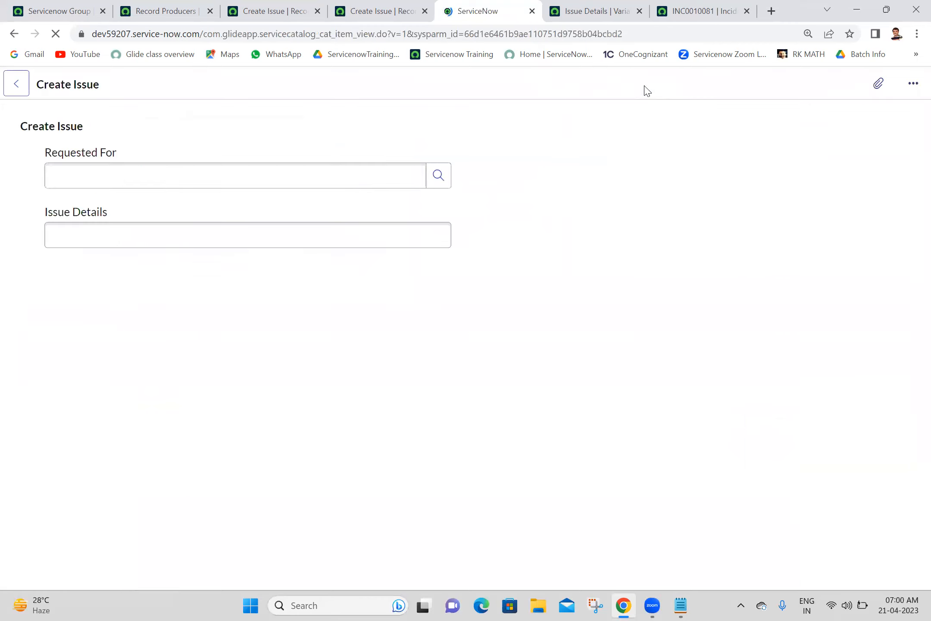
pyautogui.write('anji')
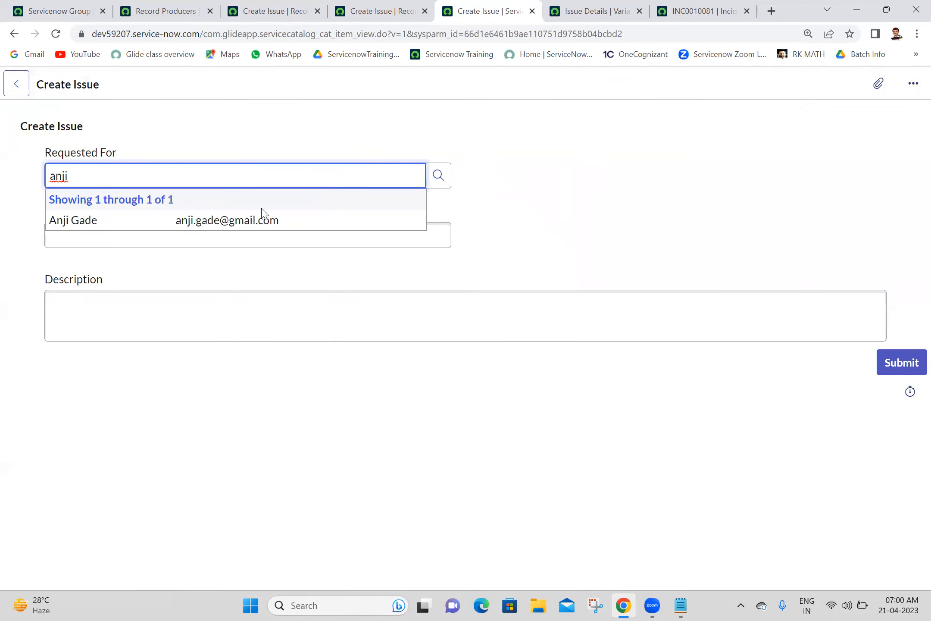
pyautogui.click(259, 218)
# Step: Enter 'test' as Issue Details and 'hello' as Description, and submit to create INC0010082
pyautogui.click(261, 219)
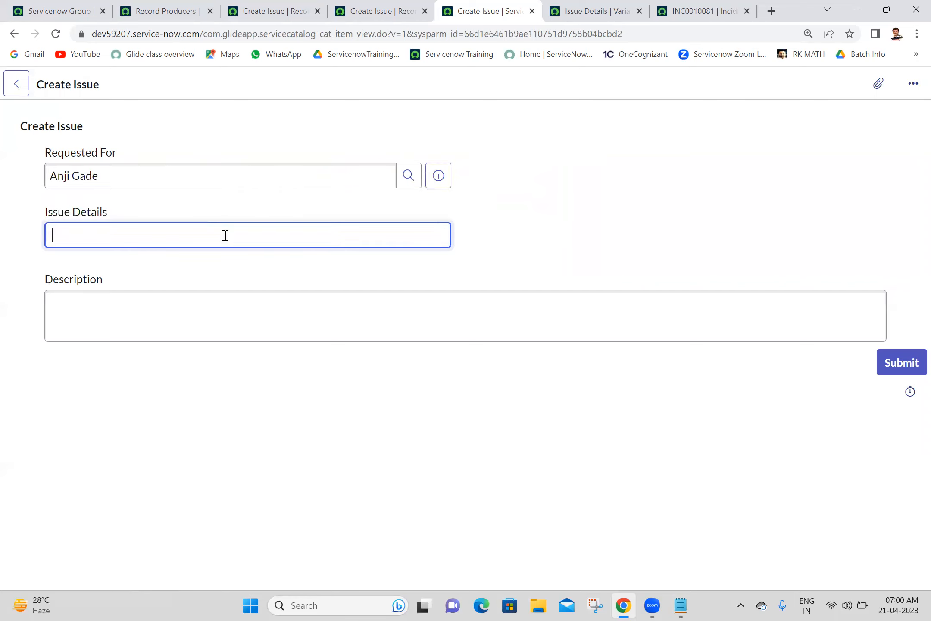
pyautogui.write('tres')
pyautogui.press('BackSpace')
pyautogui.press('BackSpace')
pyautogui.write('est')
pyautogui.click(201, 327)
pyautogui.write('hello')
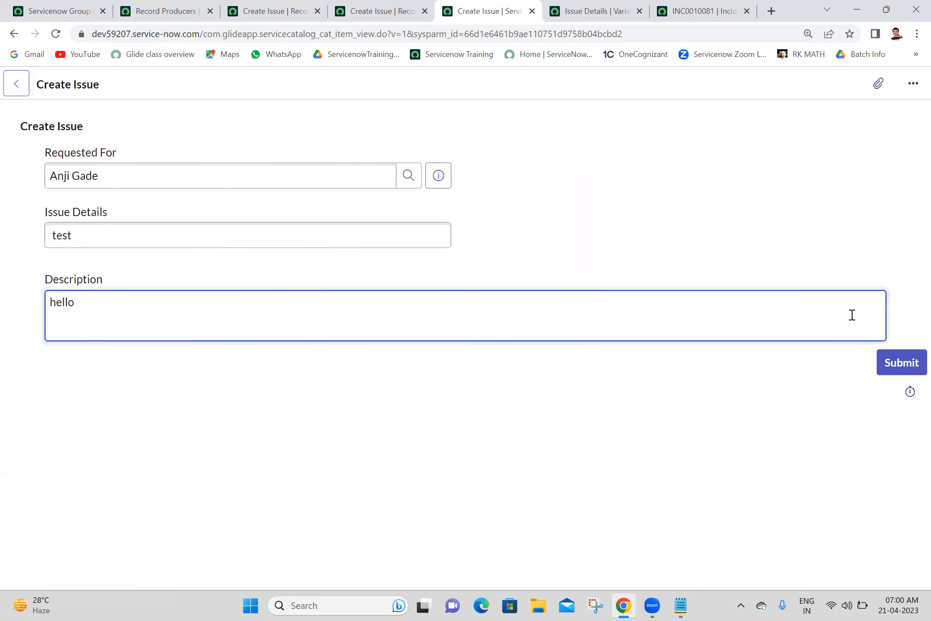
pyautogui.click(910, 366)
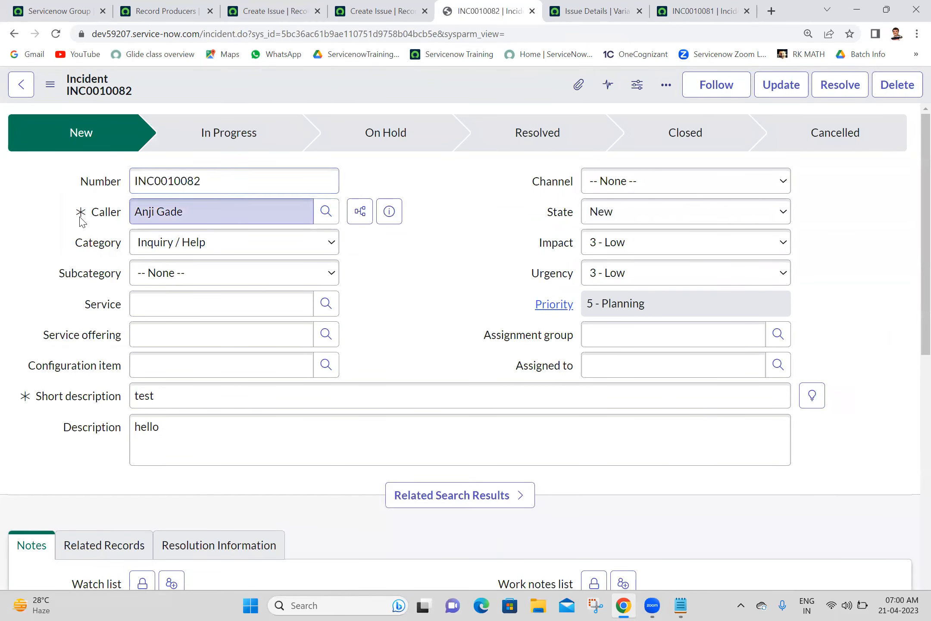
# Step: Verify INC0010082's Caller, short description 'test' and description 'hello', then return to the dashboard
pyautogui.moveTo(81, 215); pyautogui.dragTo(254, 214)
pyautogui.moveTo(29, 396); pyautogui.dragTo(183, 390)
pyautogui.moveTo(67, 429); pyautogui.dragTo(202, 431)
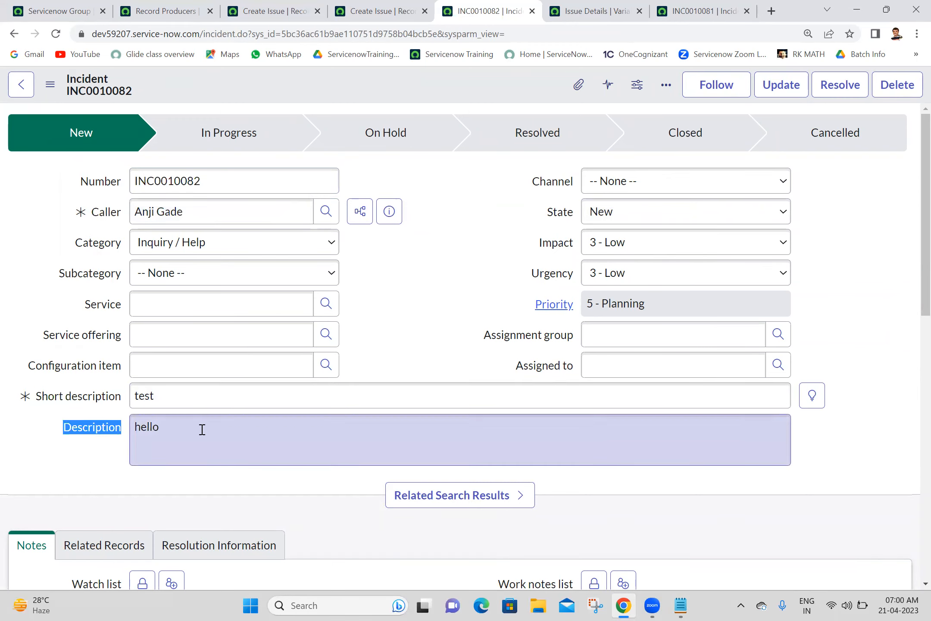
pyautogui.click(485, 315)
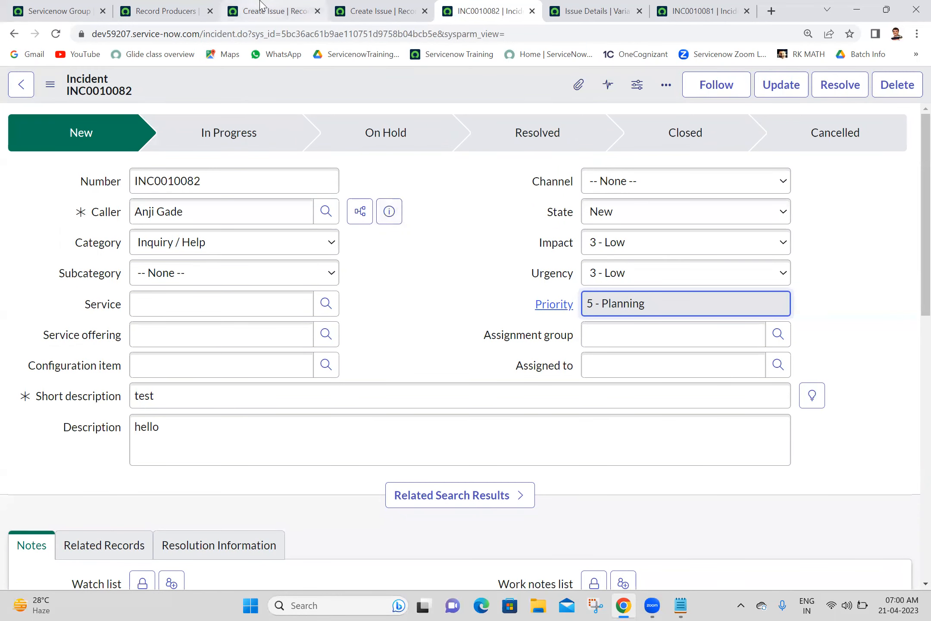
pyautogui.click(56, 11)
# Step: Filter the navigator for 'service portal' and open the Service Portal home page
pyautogui.tripleClick(159, 127)
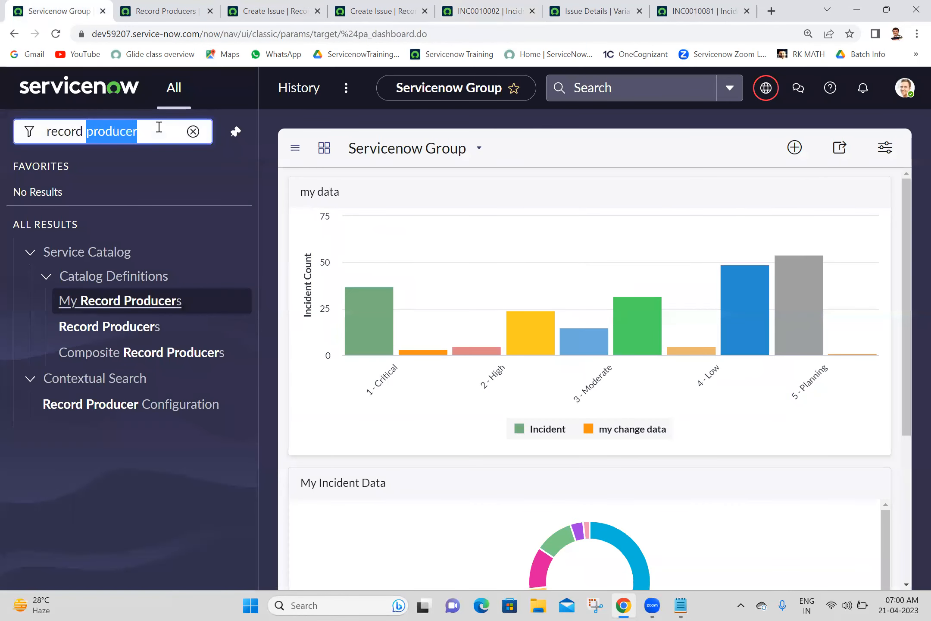
pyautogui.write('servic')
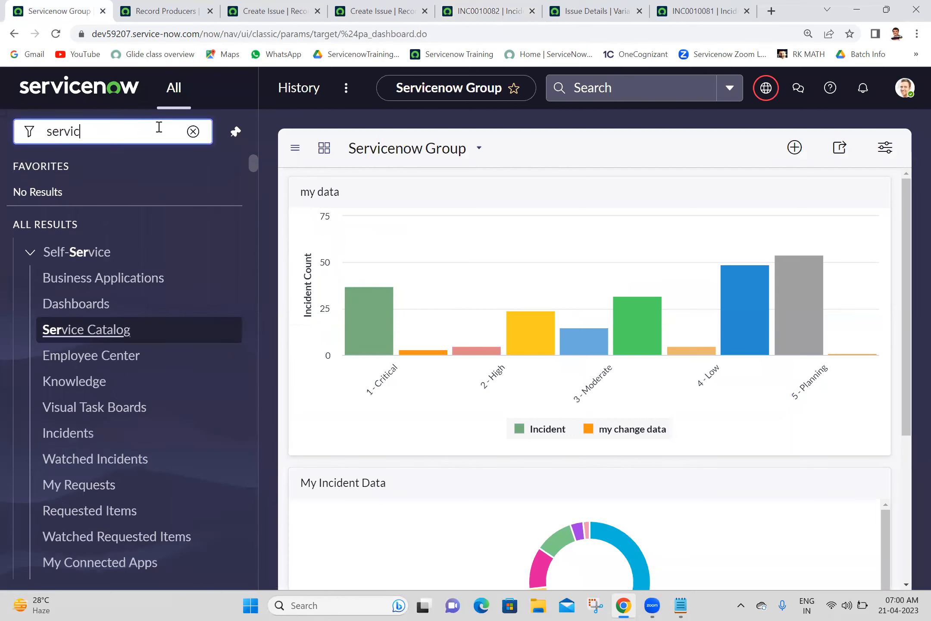
pyautogui.write('e portal')
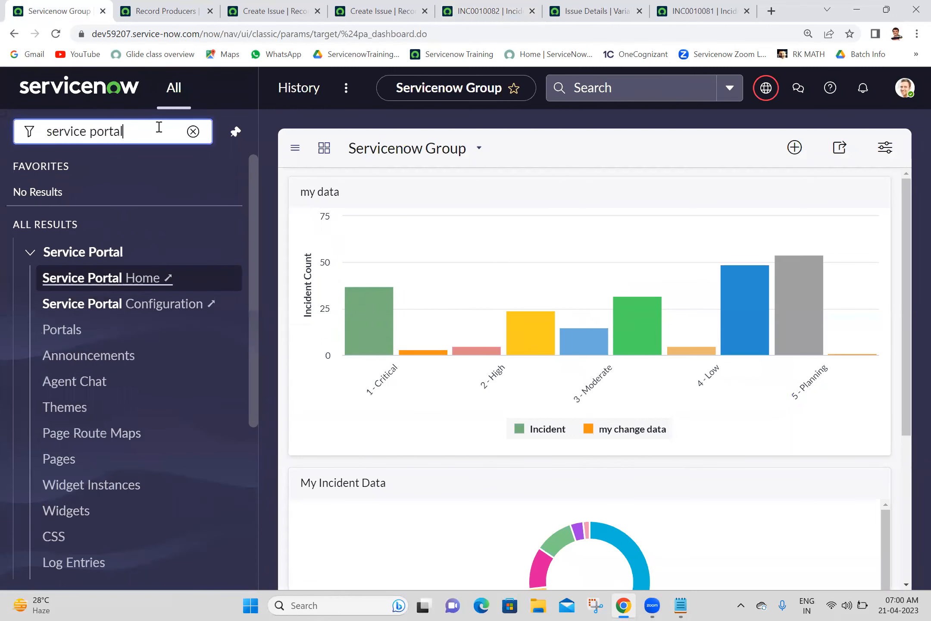
pyautogui.click(124, 285)
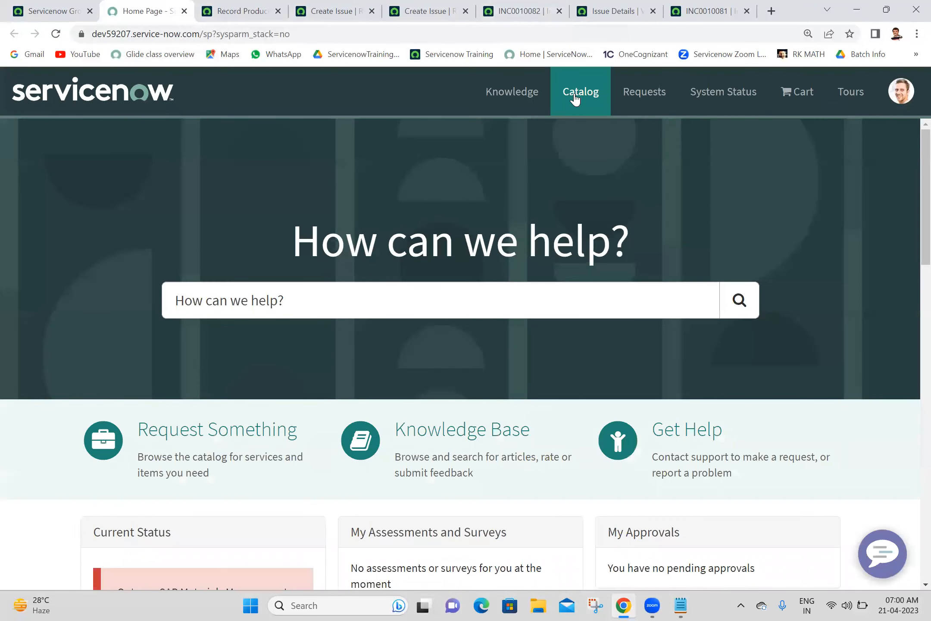
# Step: Browse the catalog's Can We Help You? category and show all its items; Create Issue is absent
pyautogui.click(575, 100)
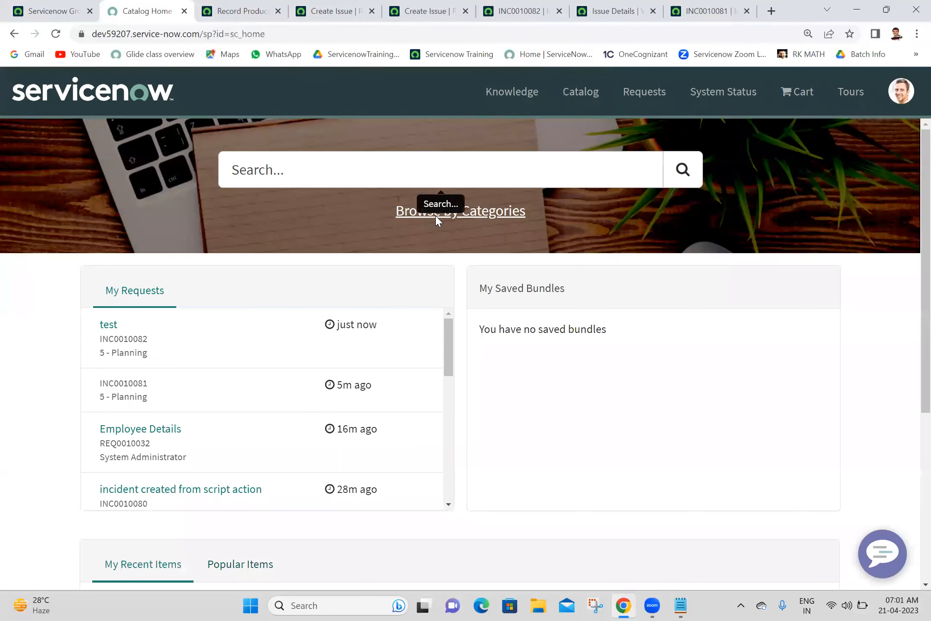
pyautogui.click(500, 215)
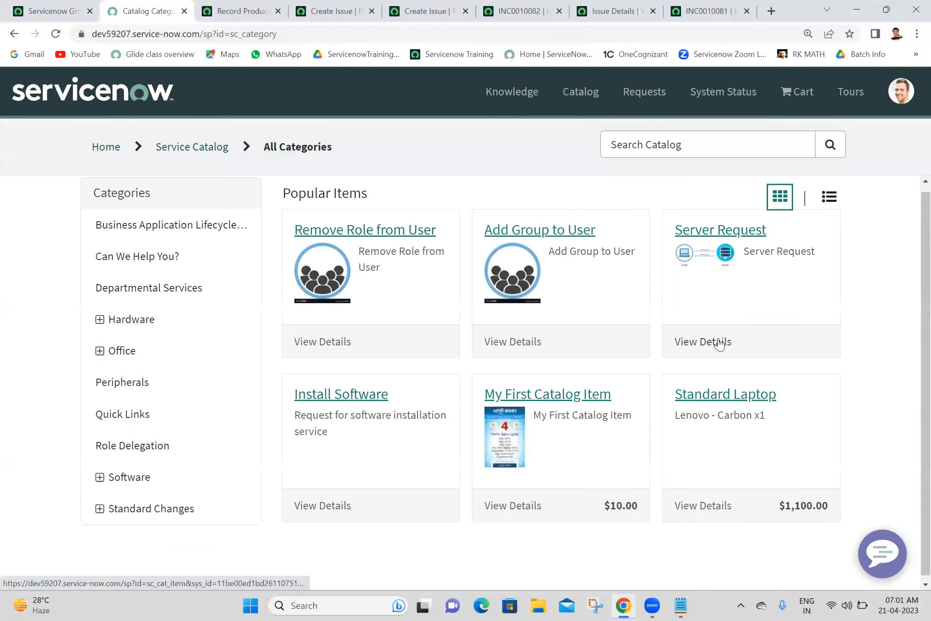
pyautogui.click(160, 271)
pyautogui.doubleClick(161, 272)
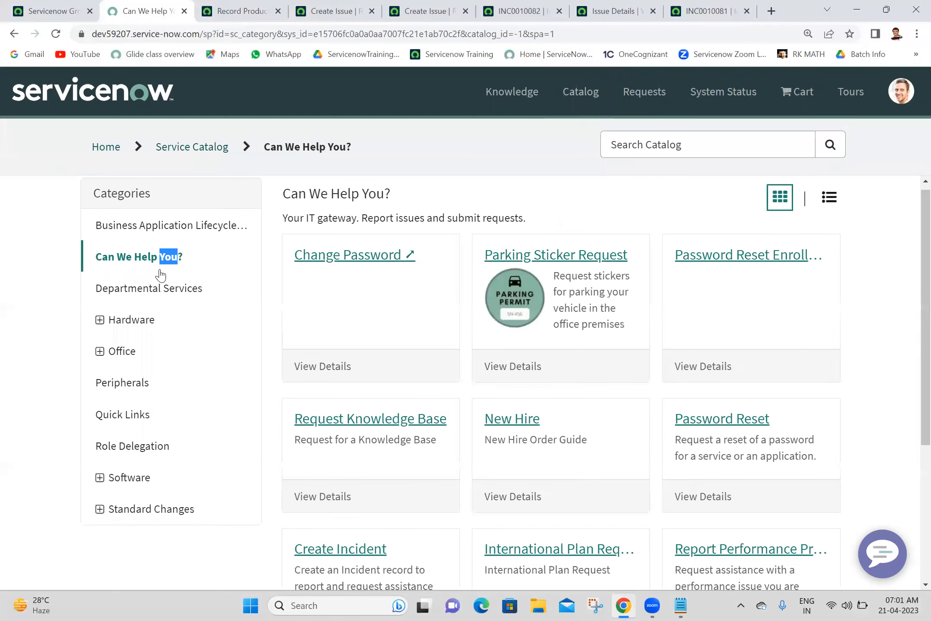
pyautogui.scroll(-5, 913, 324)
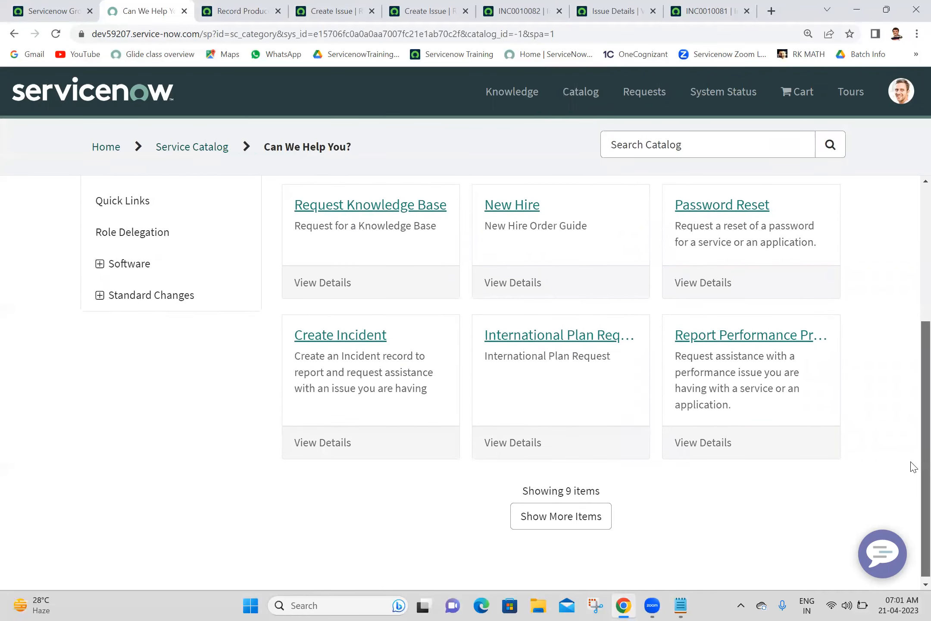
pyautogui.scroll(1, 914, 455)
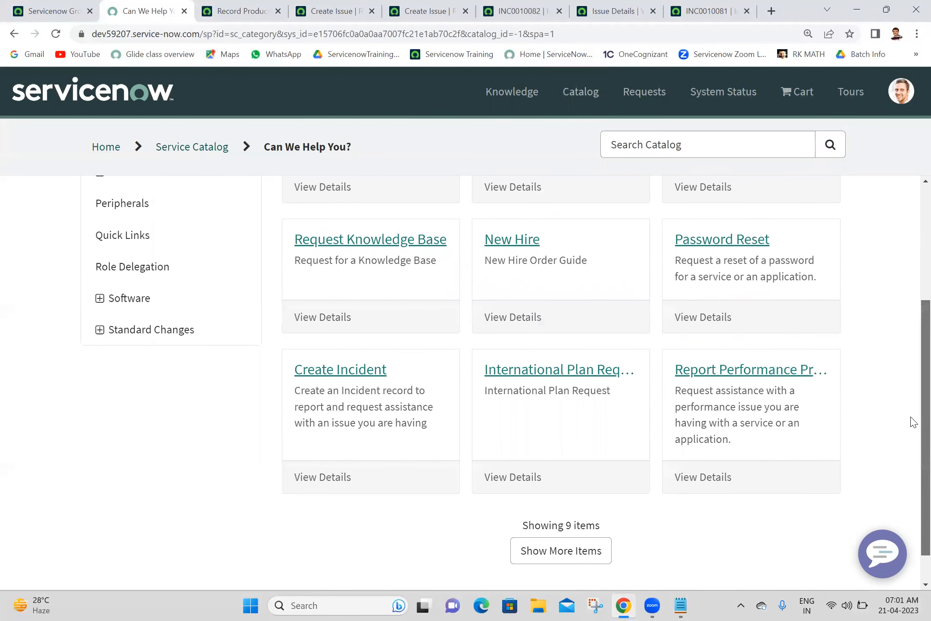
pyautogui.scroll(-1, 911, 474)
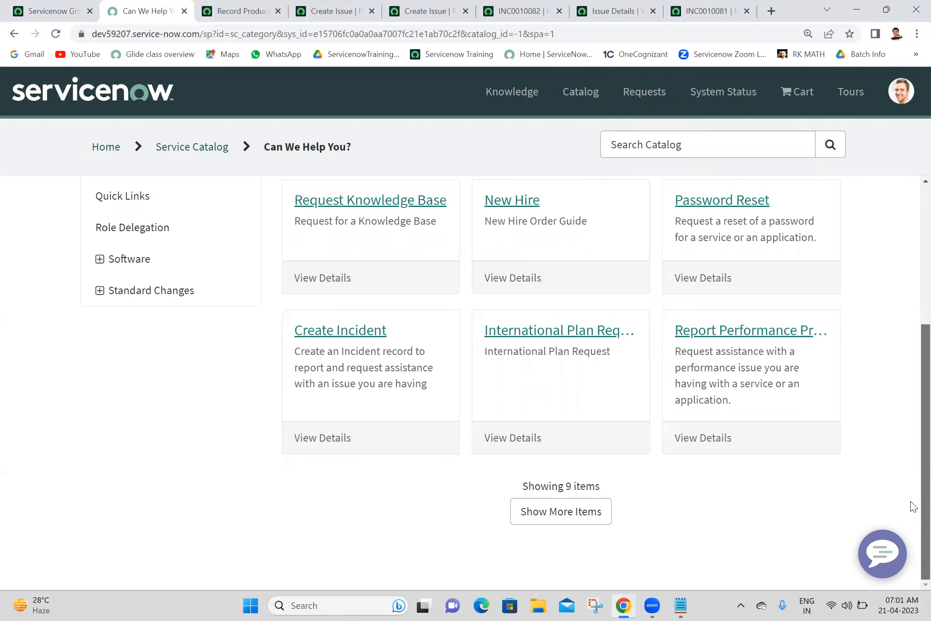
pyautogui.click(572, 517)
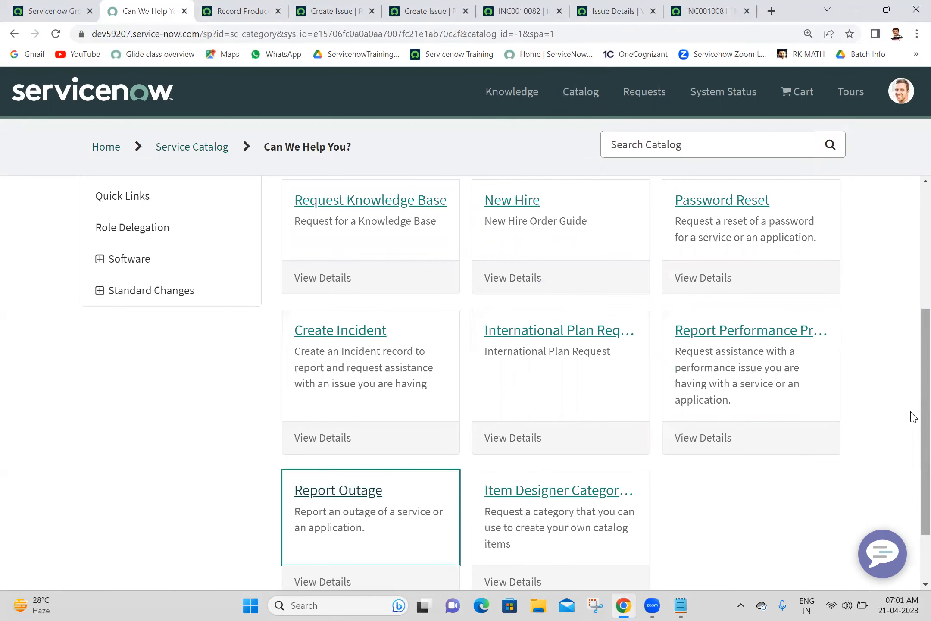
pyautogui.scroll(-2, 913, 474)
pyautogui.scroll(7, 914, 507)
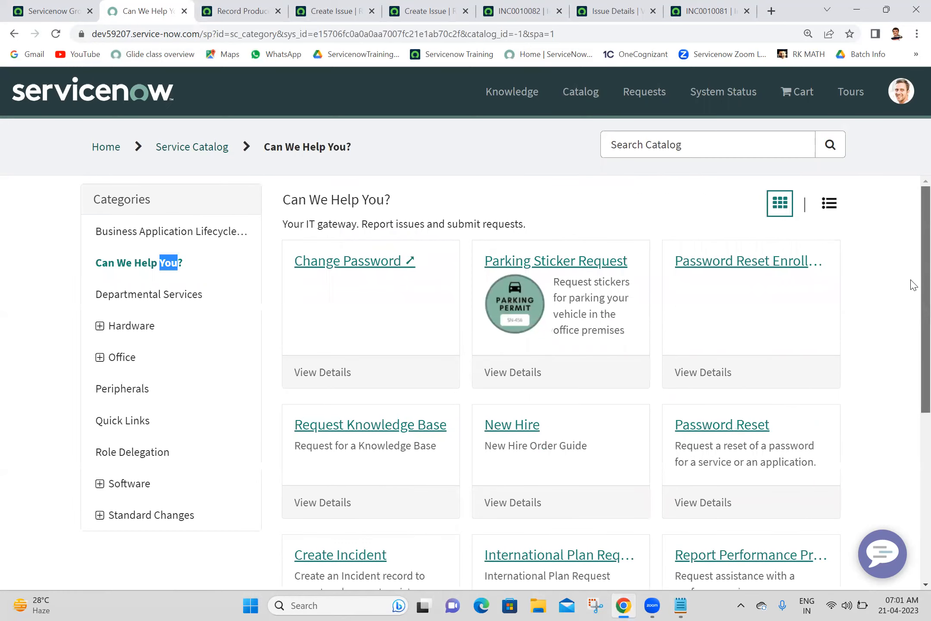
# Step: Glance over incidents INC0010082 and INC0010081, then go back to the first Create Issue producer form
pyautogui.click(707, 11)
pyautogui.click(519, 10)
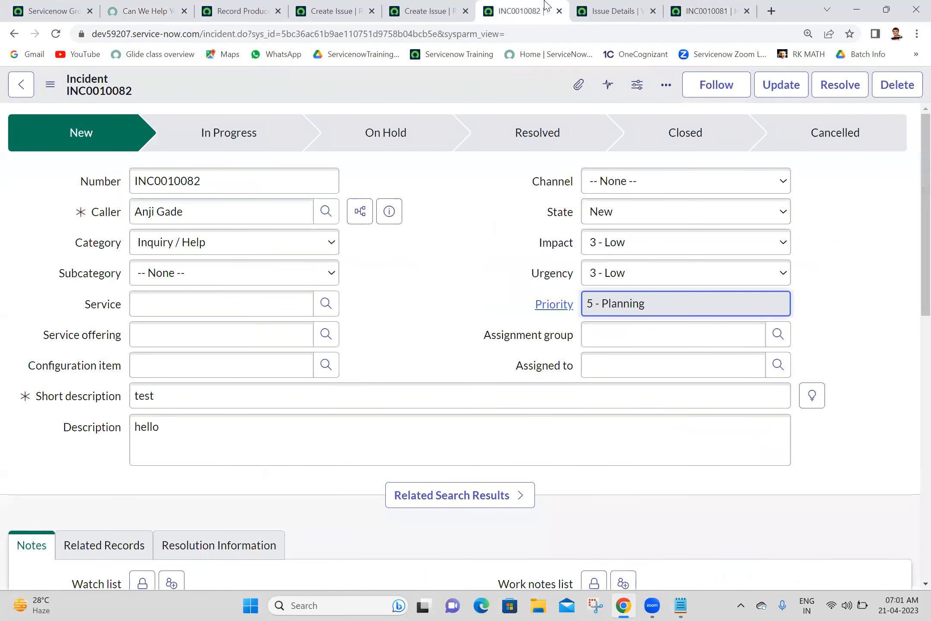
pyautogui.click(651, 5)
pyautogui.click(707, 11)
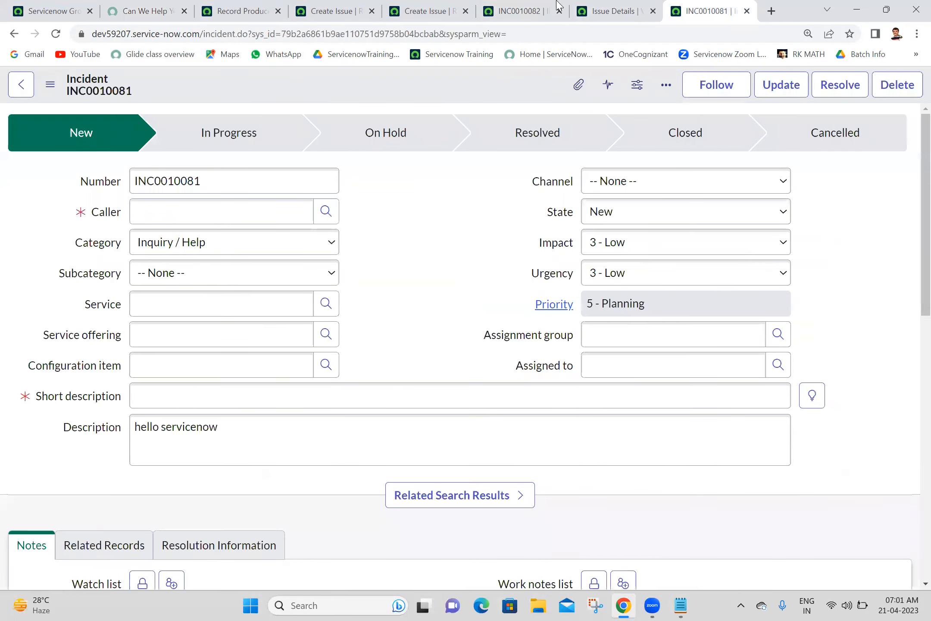
pyautogui.click(425, 11)
pyautogui.click(334, 9)
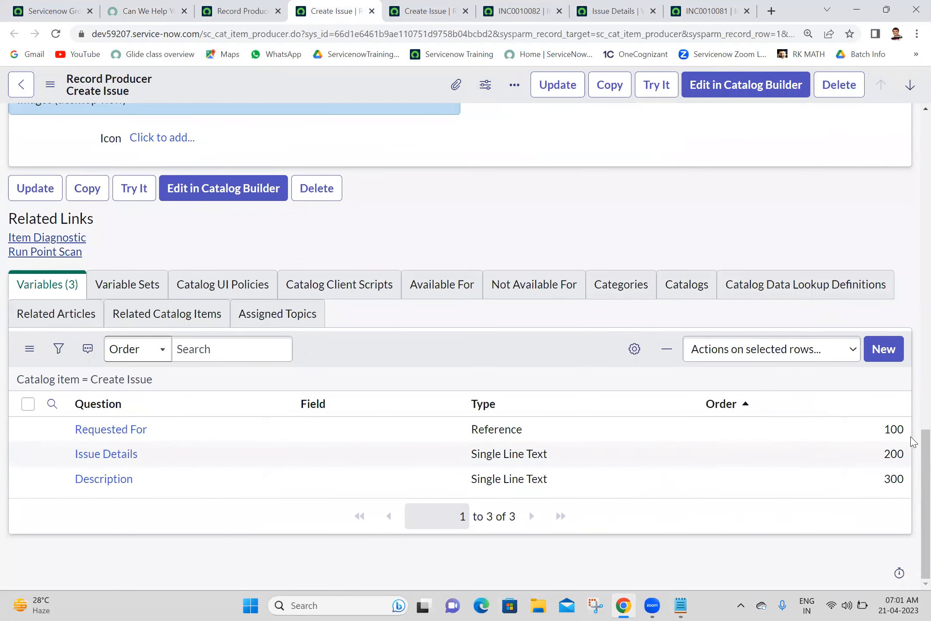
pyautogui.moveTo(922, 474); pyautogui.dragTo(903, 183)
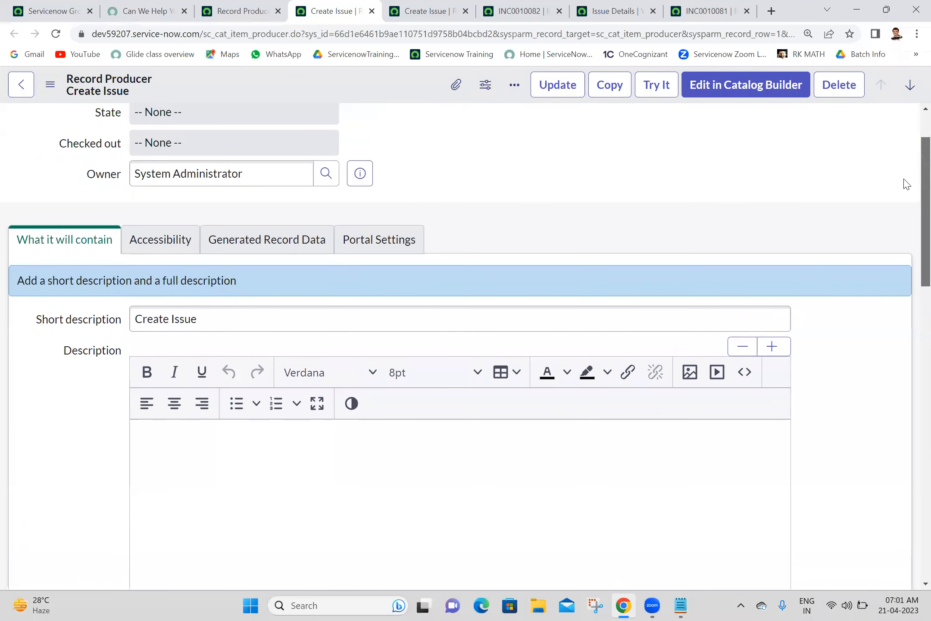
# Step: In the Accessibility section, unlock Catalogs and add Service Catalog by searching 'ser'
pyautogui.click(162, 234)
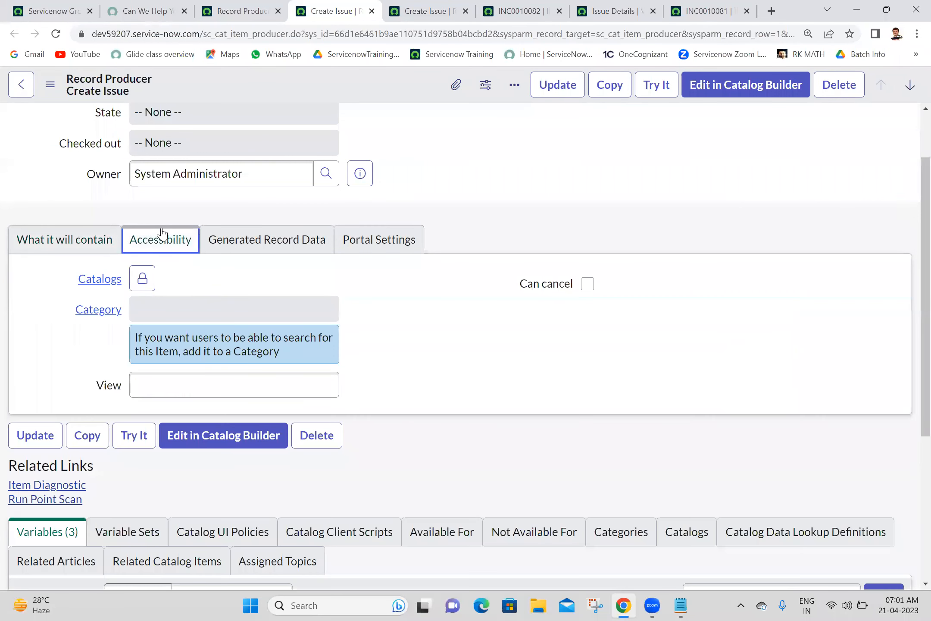
pyautogui.click(139, 279)
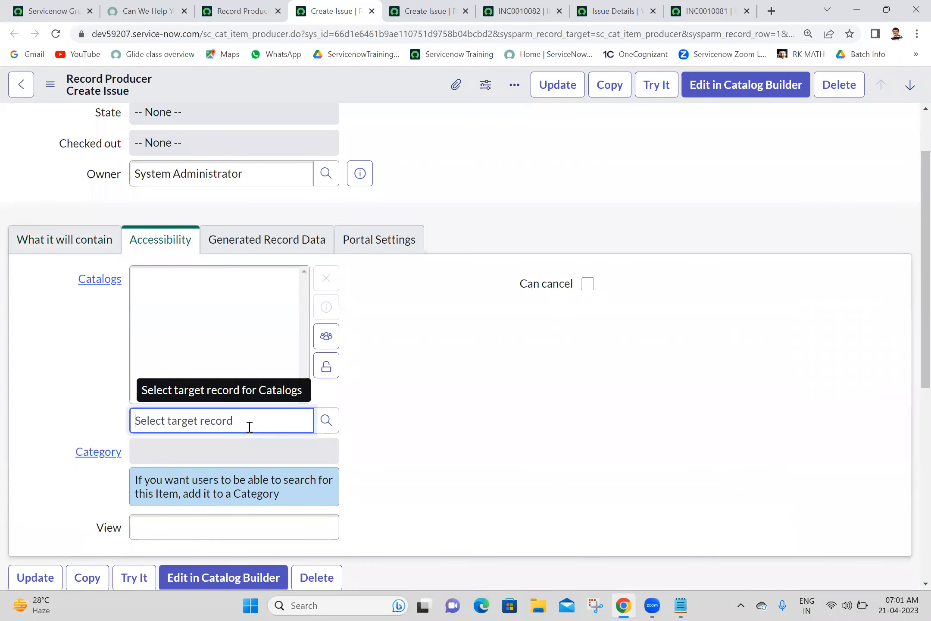
pyautogui.write('ser')
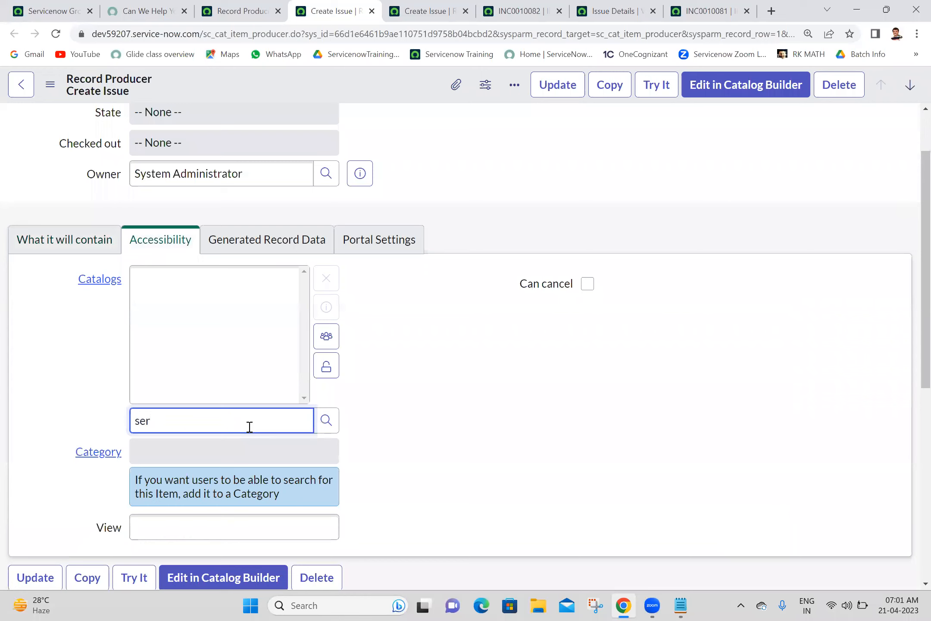
pyautogui.click(219, 445)
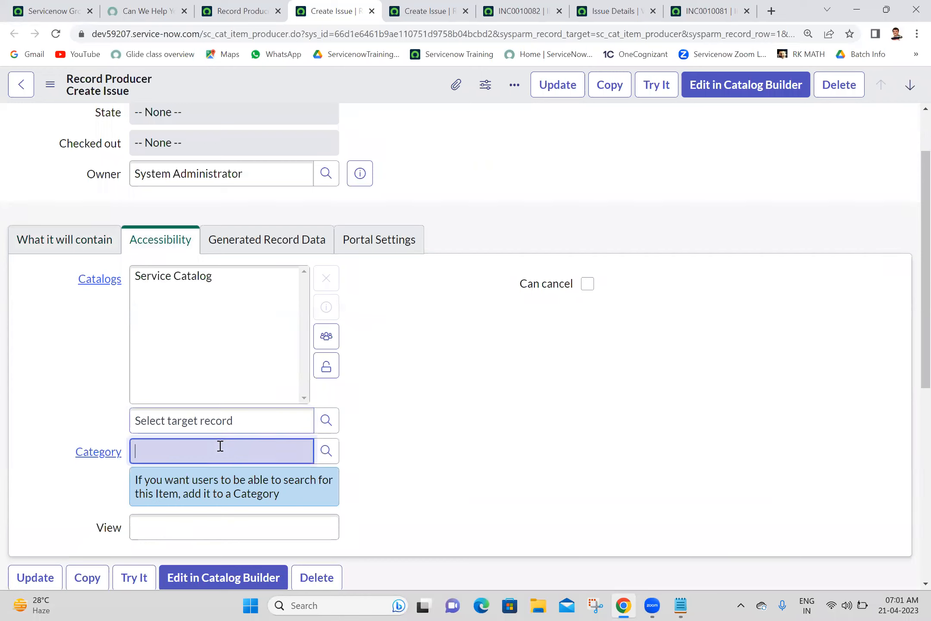
pyautogui.write('c')
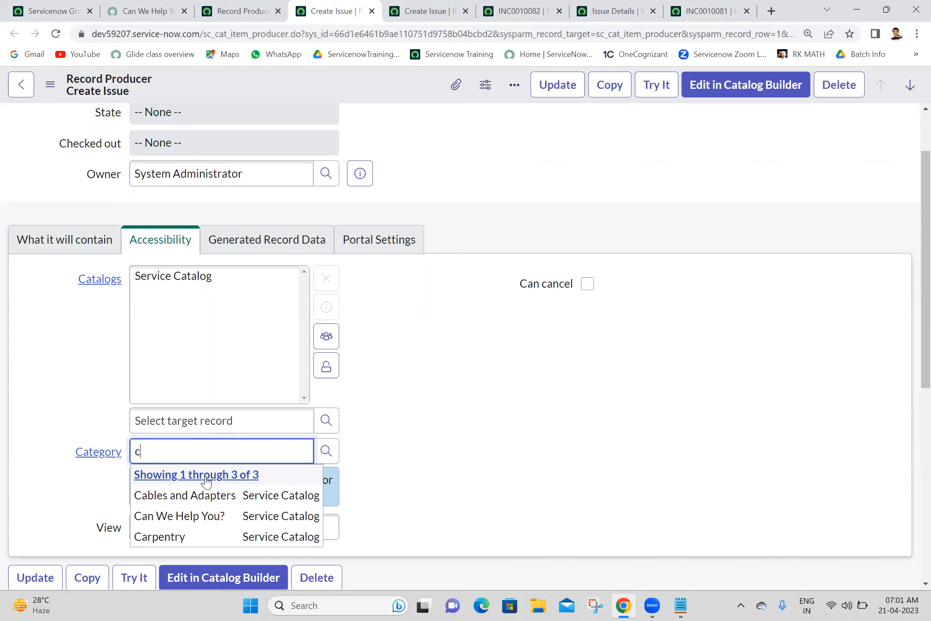
# Step: Set Category to 'Can We Help You?', save the producer, and switch to the Record Producers list
pyautogui.click(205, 517)
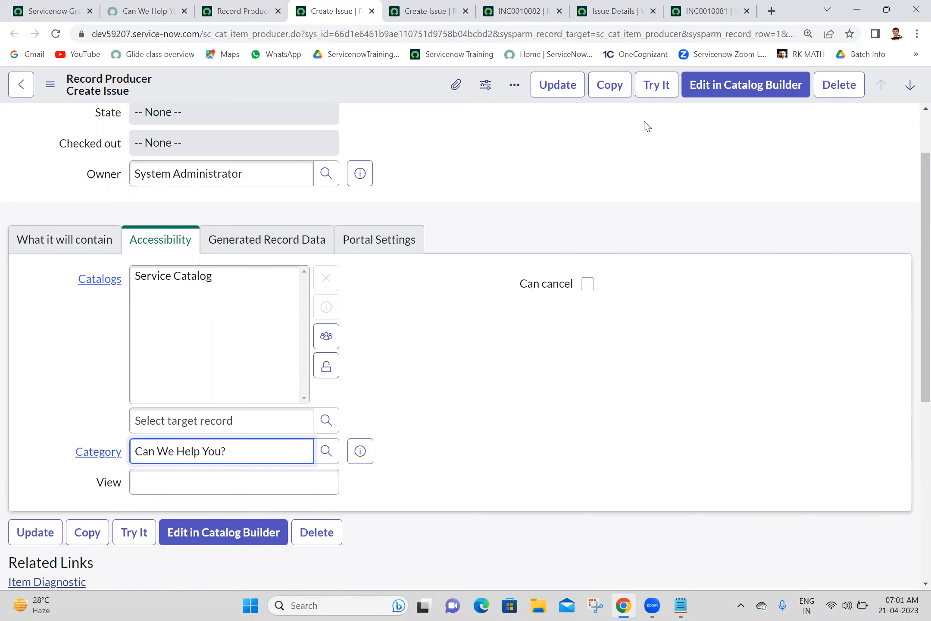
pyautogui.rightClick(378, 81)
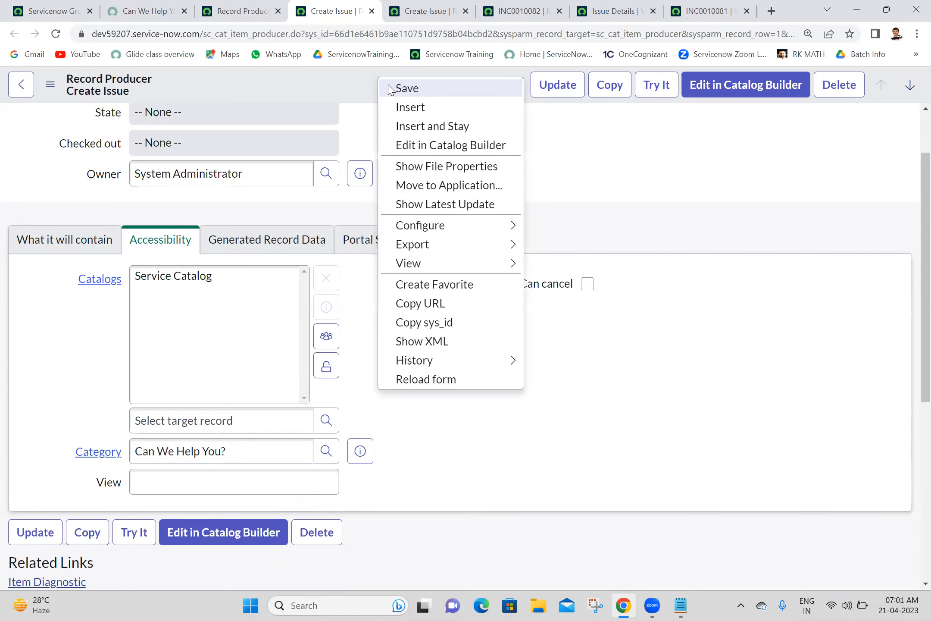
pyautogui.click(390, 89)
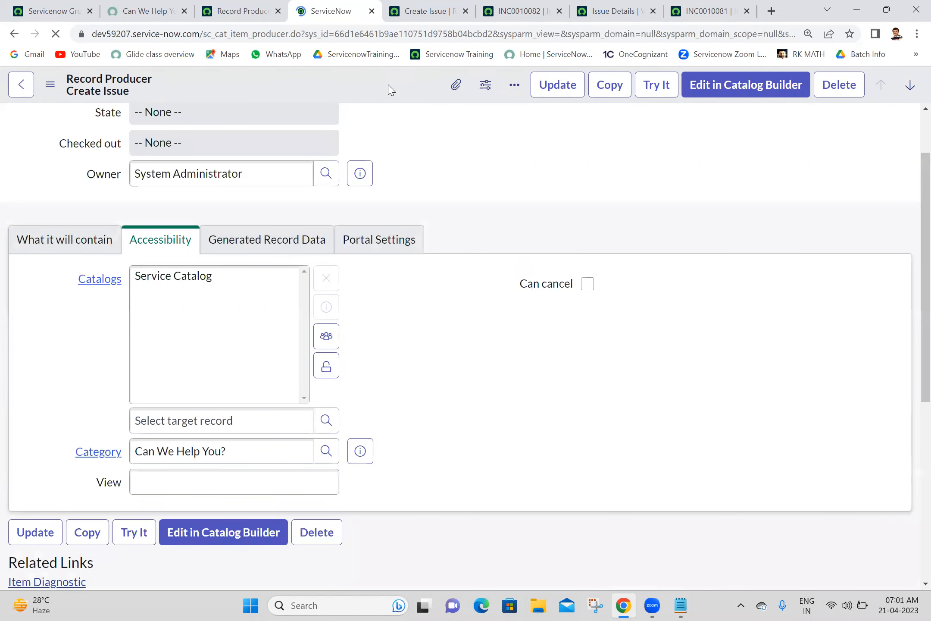
pyautogui.click(419, 6)
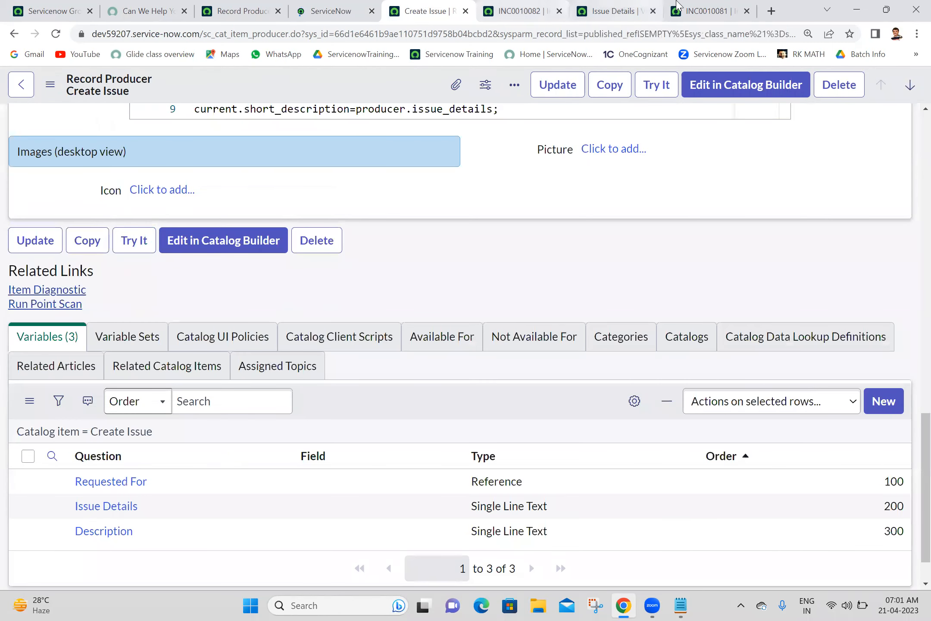
pyautogui.click(235, 6)
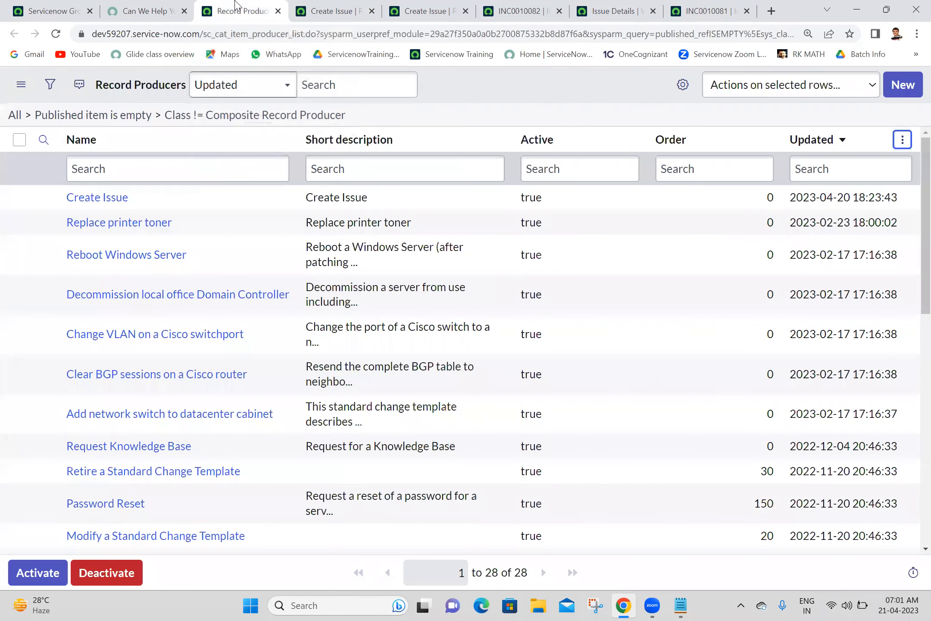
# Step: Reload the Can We Help You? catalog page and open the newly listed Create Issue item
pyautogui.click(149, 10)
pyautogui.click(55, 35)
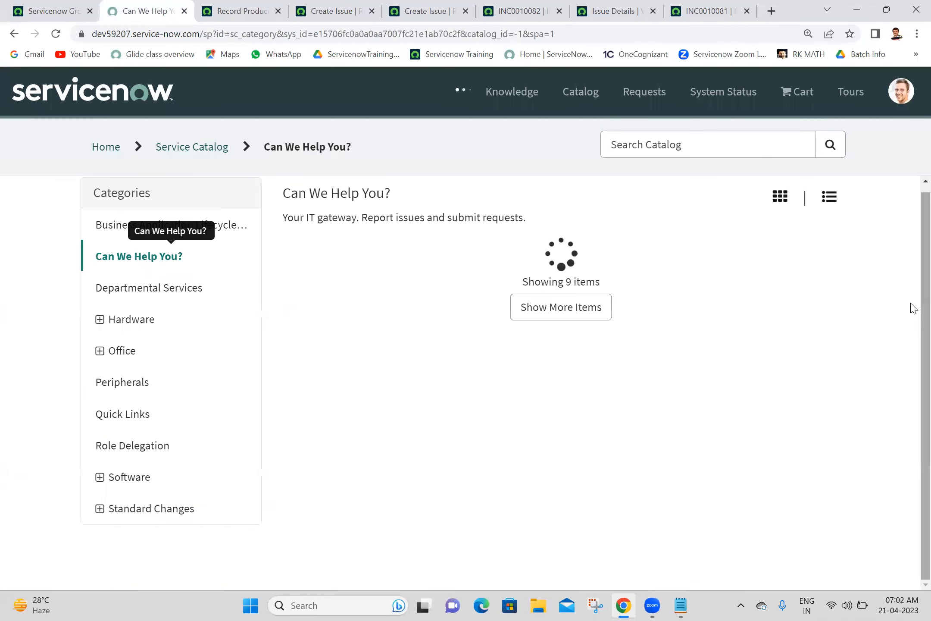
pyautogui.click(518, 258)
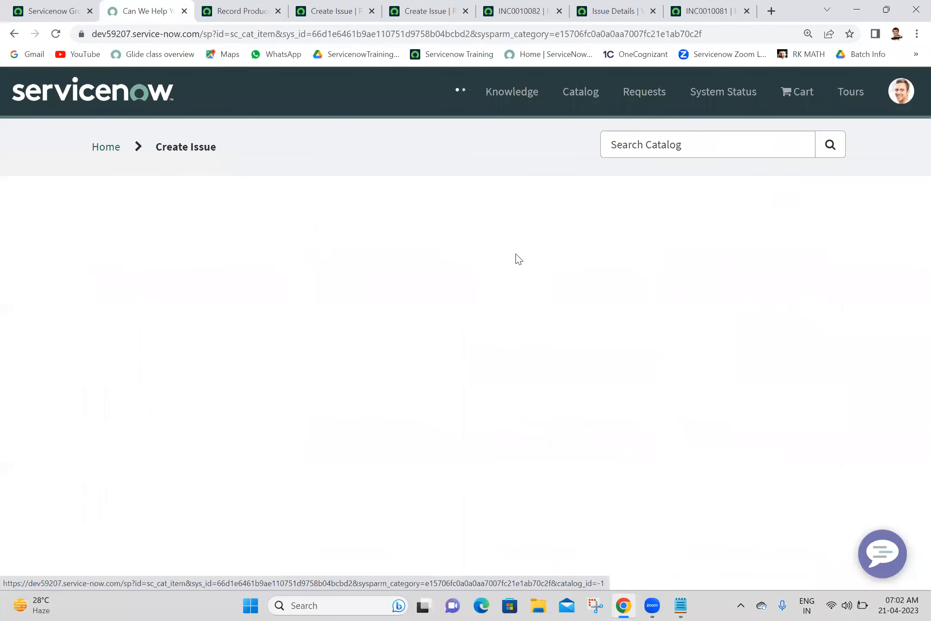
# Step: Choose a Requested For user, enter 'hi' as Issue Details and 'hello' as Description, and submit
pyautogui.click(534, 311)
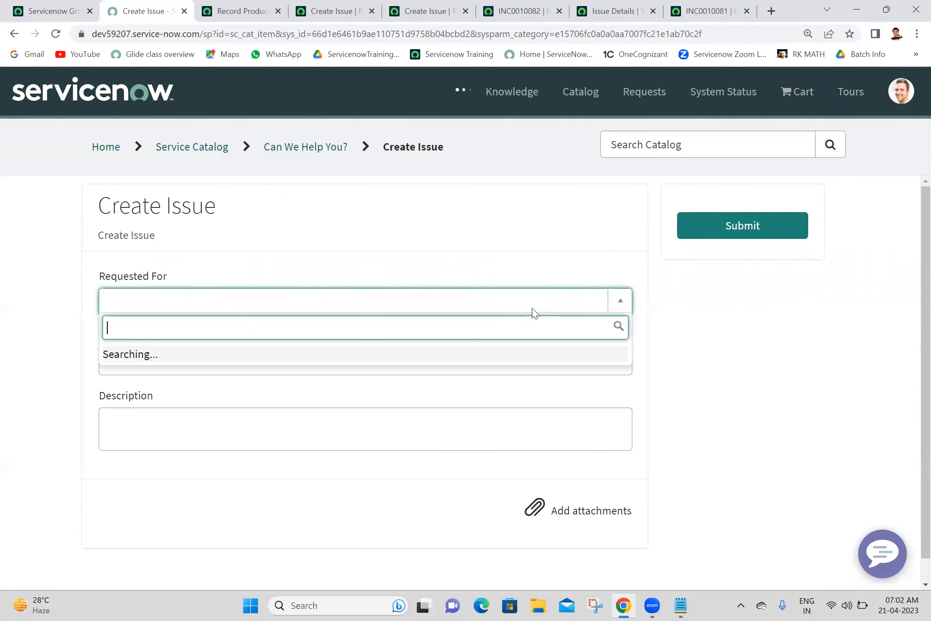
pyautogui.click(304, 361)
pyautogui.click(306, 357)
pyautogui.write('hi')
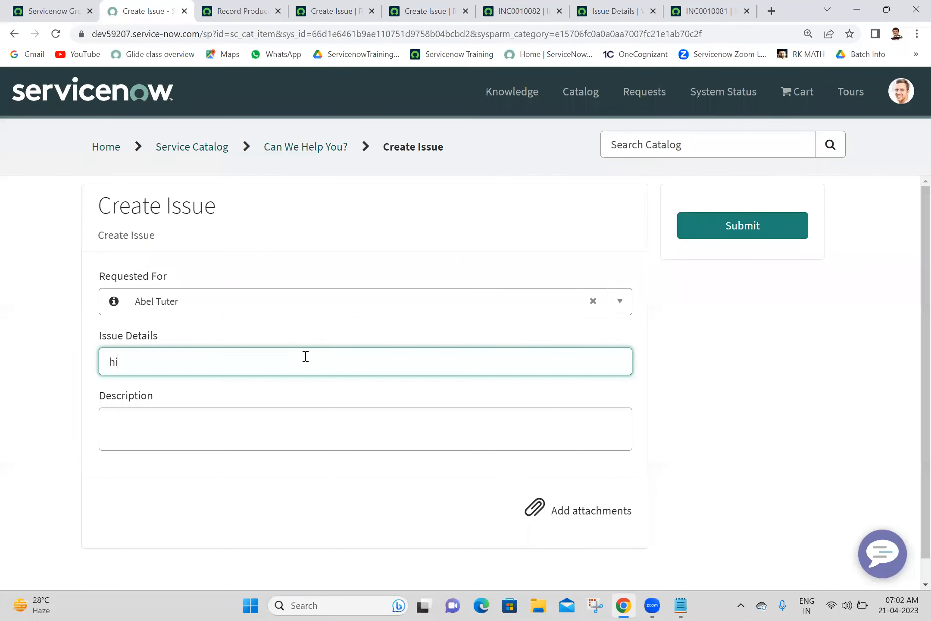
pyautogui.click(278, 444)
pyautogui.write('hello')
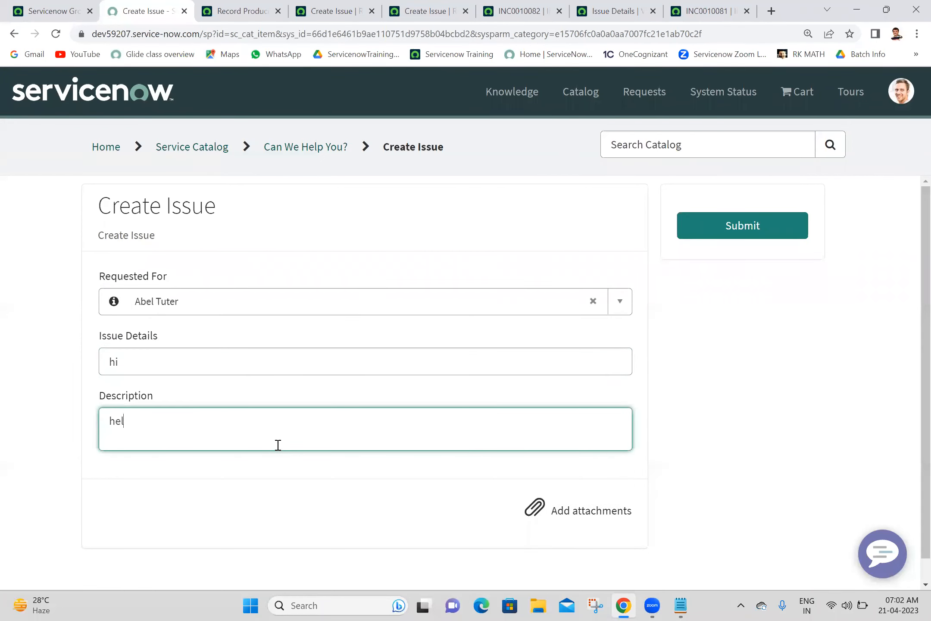
pyautogui.click(764, 227)
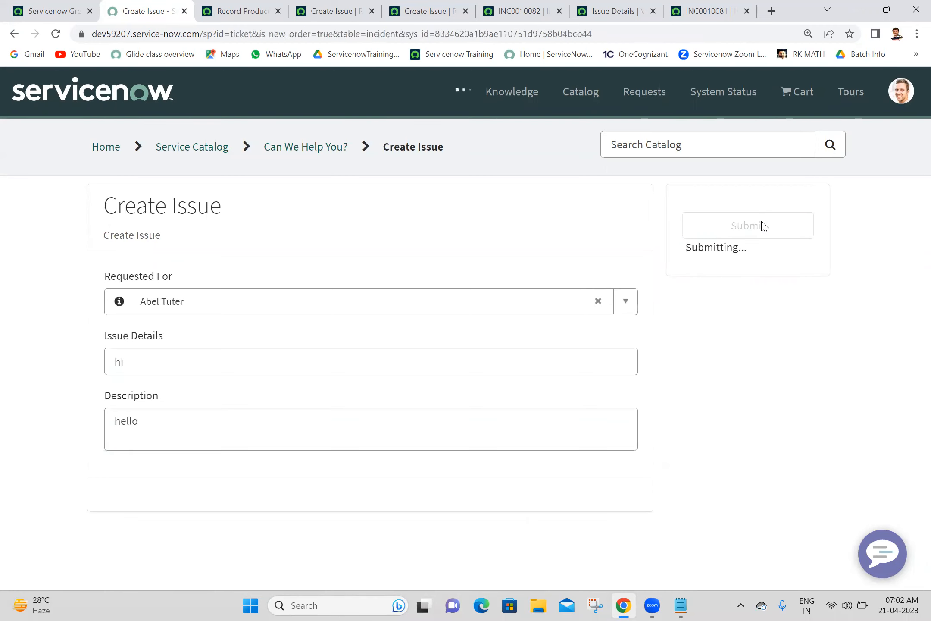
# Step: Review the INC0010083 ticket and its Actions menu, copy the incident number, and return to the dashboard
pyautogui.scroll(-2, 910, 287)
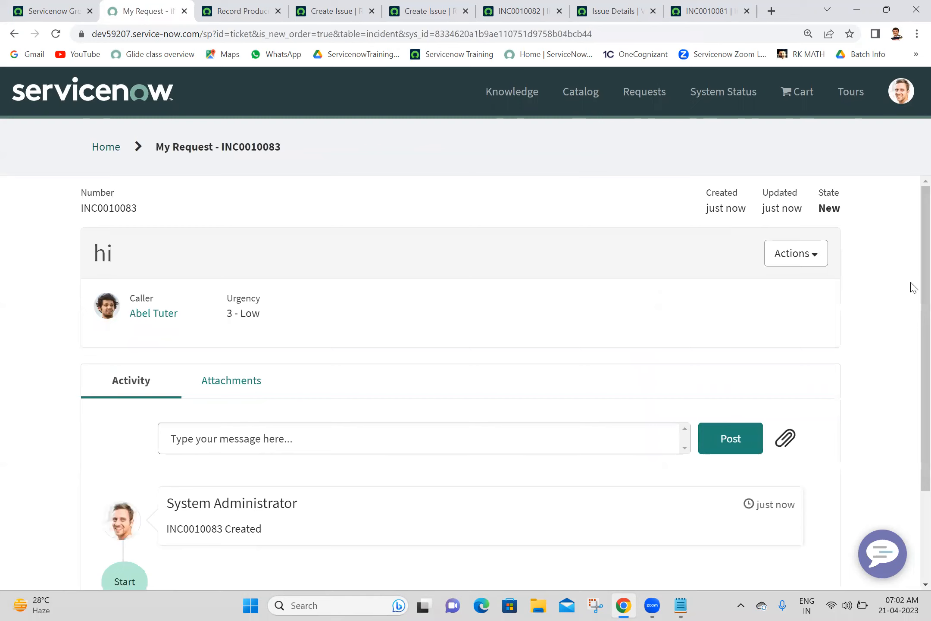
pyautogui.scroll(-3, 913, 335)
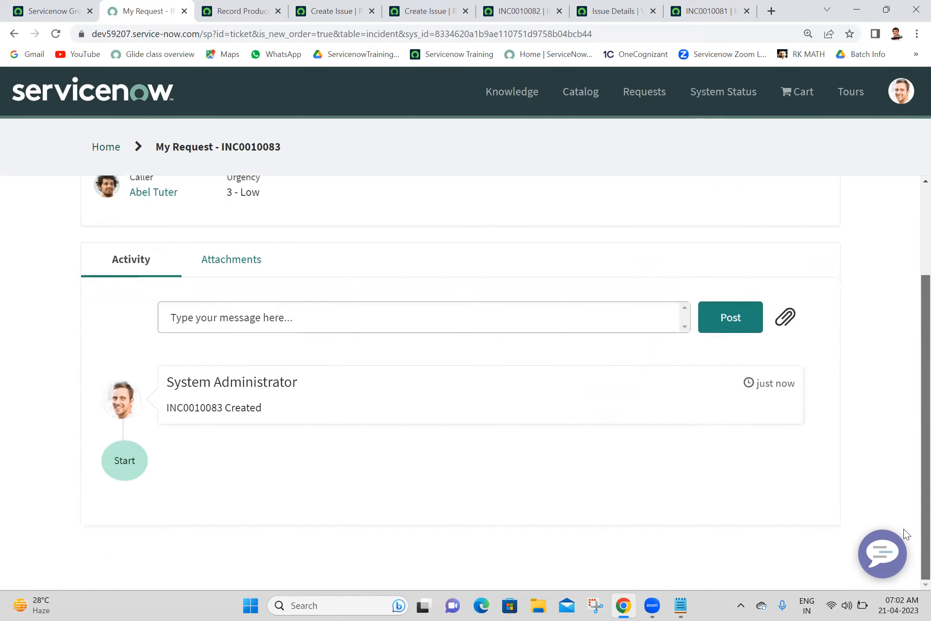
pyautogui.scroll(3, 913, 373)
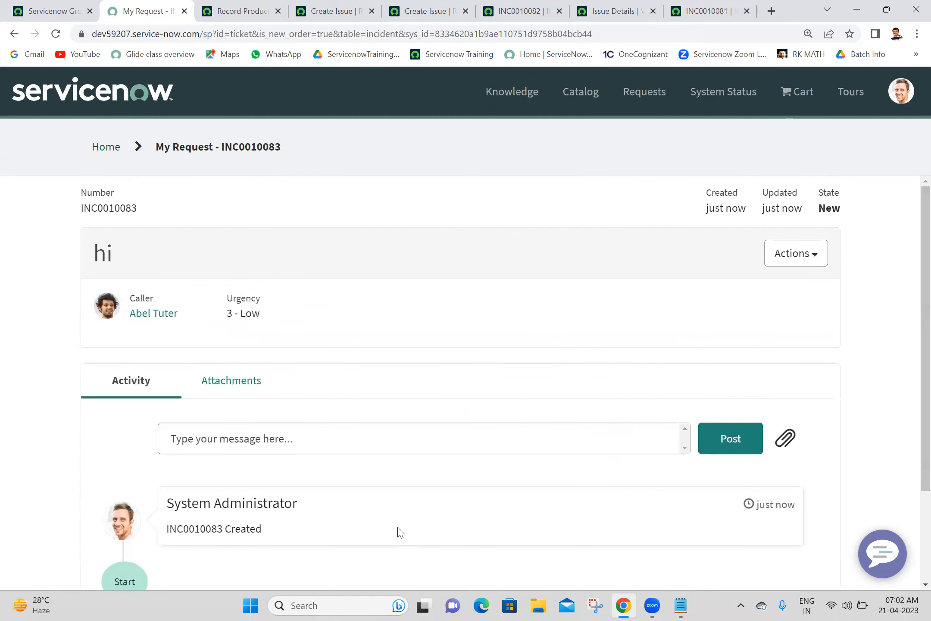
pyautogui.click(783, 255)
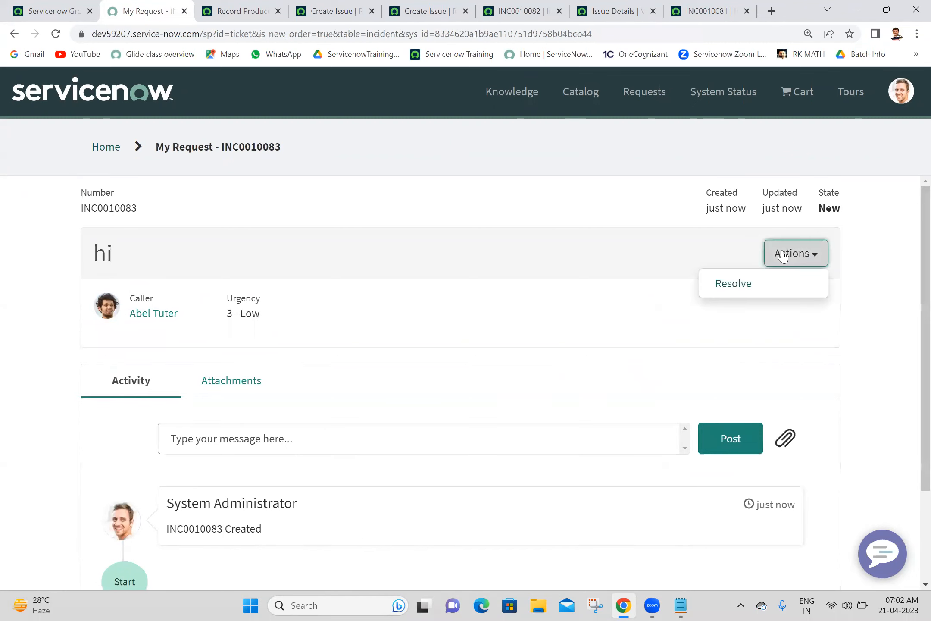
pyautogui.click(527, 243)
pyautogui.scroll(-3, 913, 399)
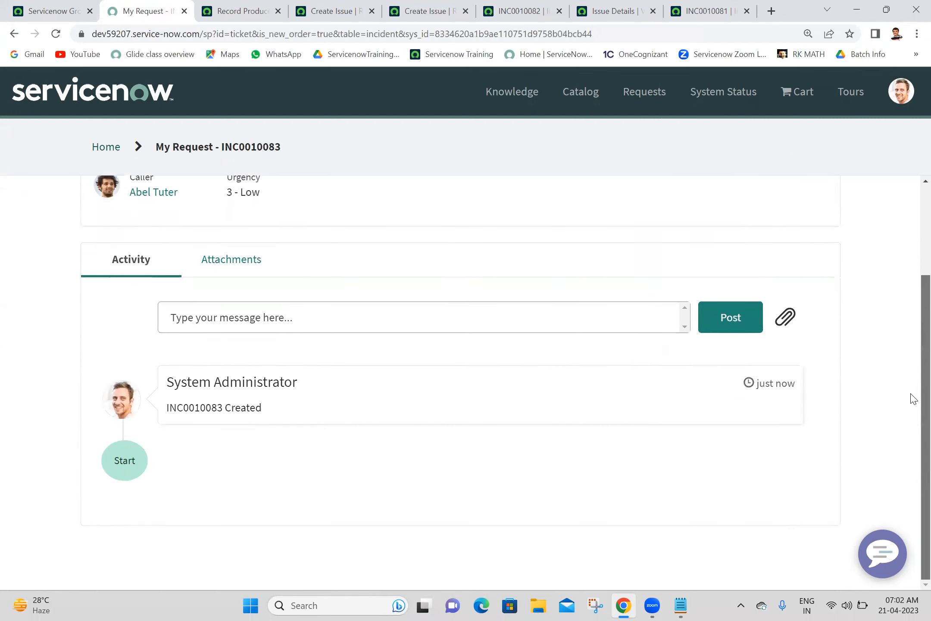
pyautogui.doubleClick(186, 408)
pyautogui.hotkey('ctrl', 'c')
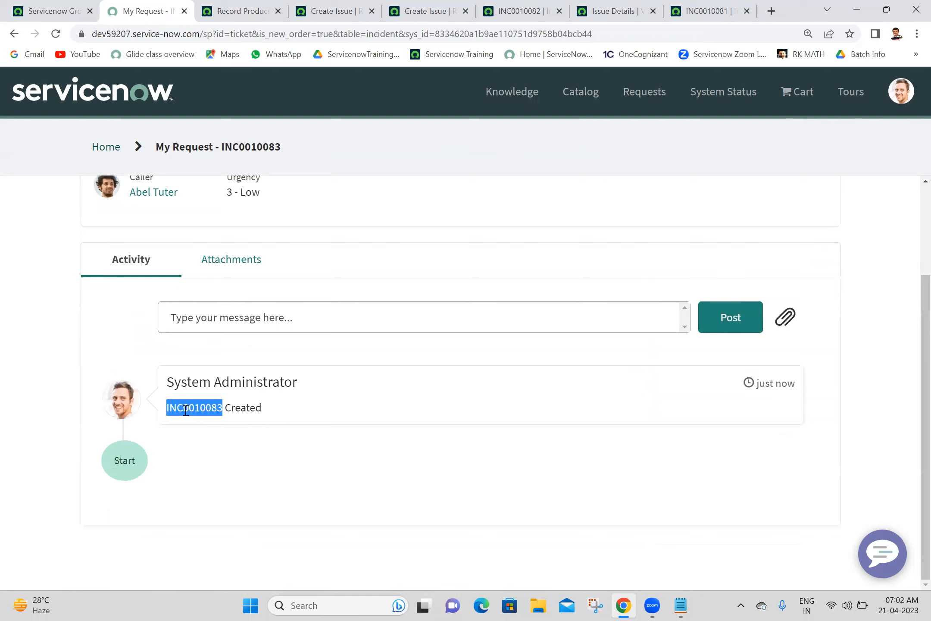
pyautogui.click(41, 9)
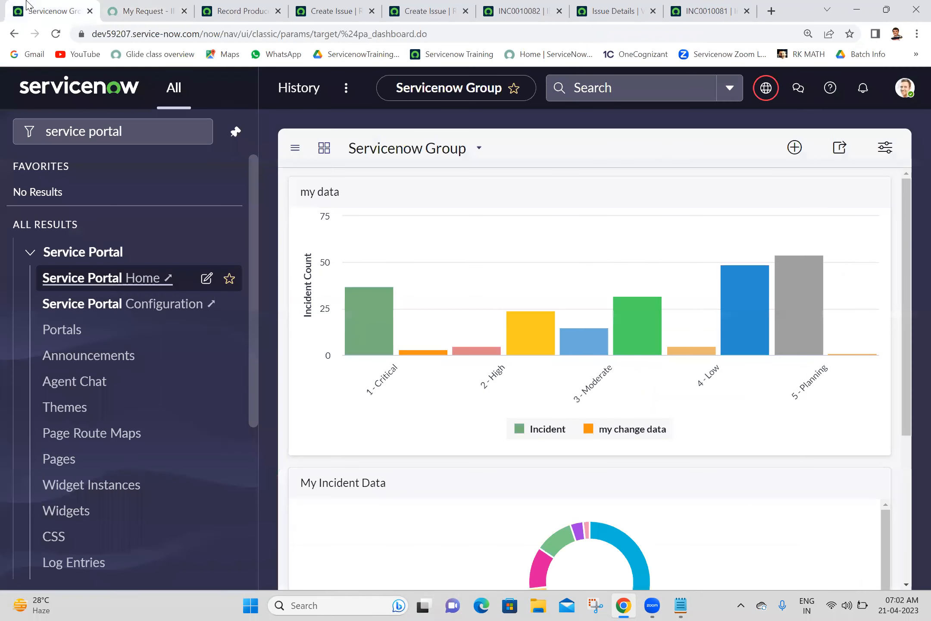
# Step: Search for the pasted INC0010083 to open it, confirming 'hi' and 'hello' carried over
pyautogui.click(667, 87)
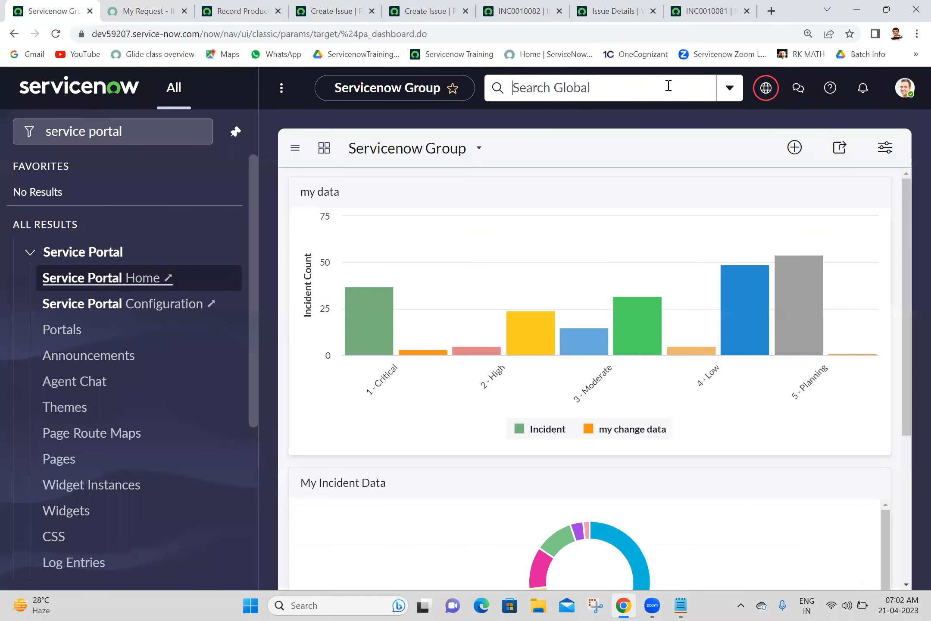
pyautogui.hotkey('ctrl', 'v')
pyautogui.press('Return')
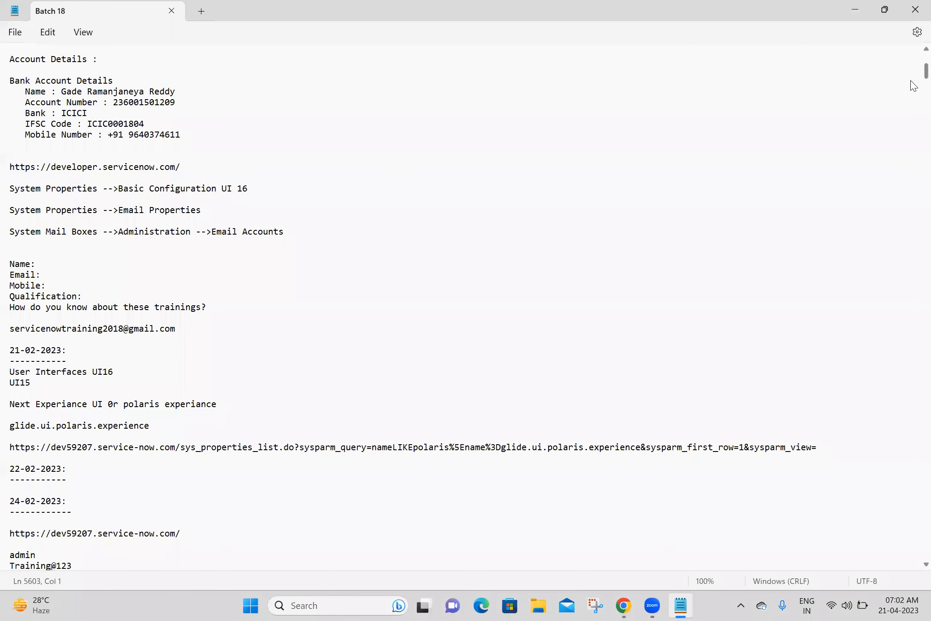
pyautogui.moveTo(911, 81); pyautogui.dragTo(914, 520)
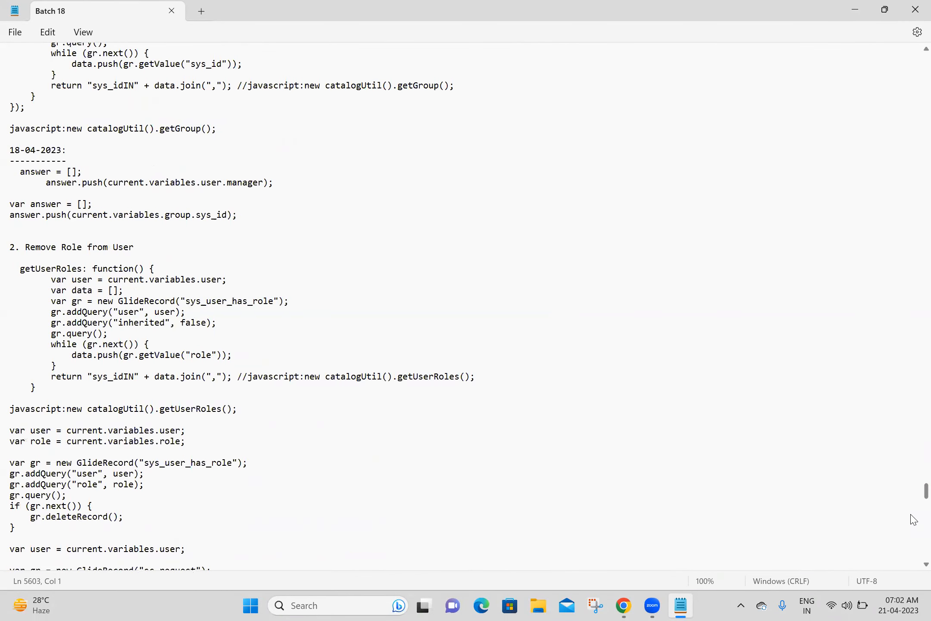
# Step: Below the Record Producer notes, add the question 'how to call record producer variables to server side?'
pyautogui.scroll(-20, 914, 520)
pyautogui.scroll(-9, 913, 520)
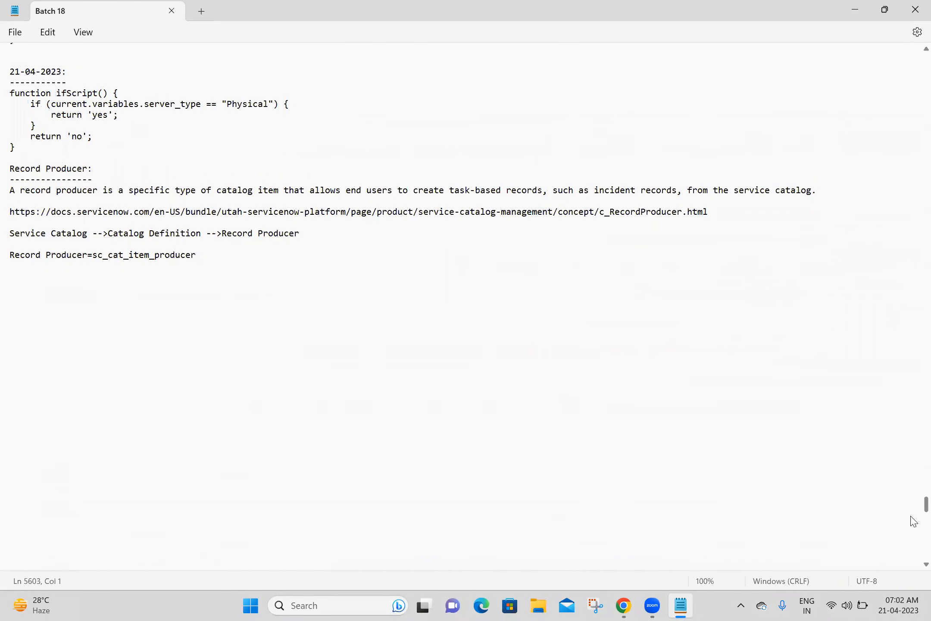
pyautogui.click(96, 279)
pyautogui.write('how to call record producer variables to serv')
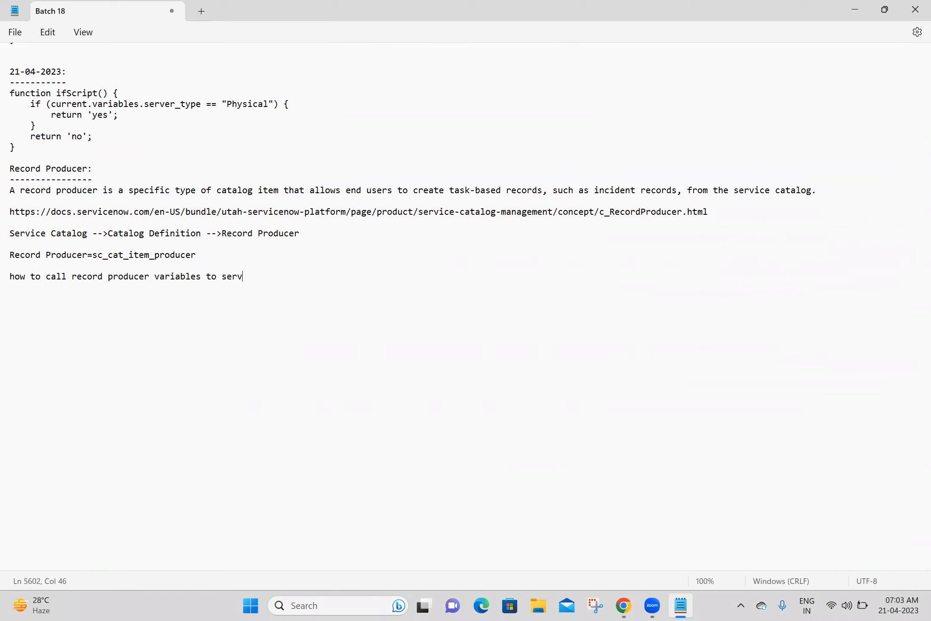
pyautogui.write('er side?')
pyautogui.press('Return')
# Step: Answer 'producer.variablename', note client side is 'by using g_form', and begin the mapping question
pyautogui.write('producer.vari')
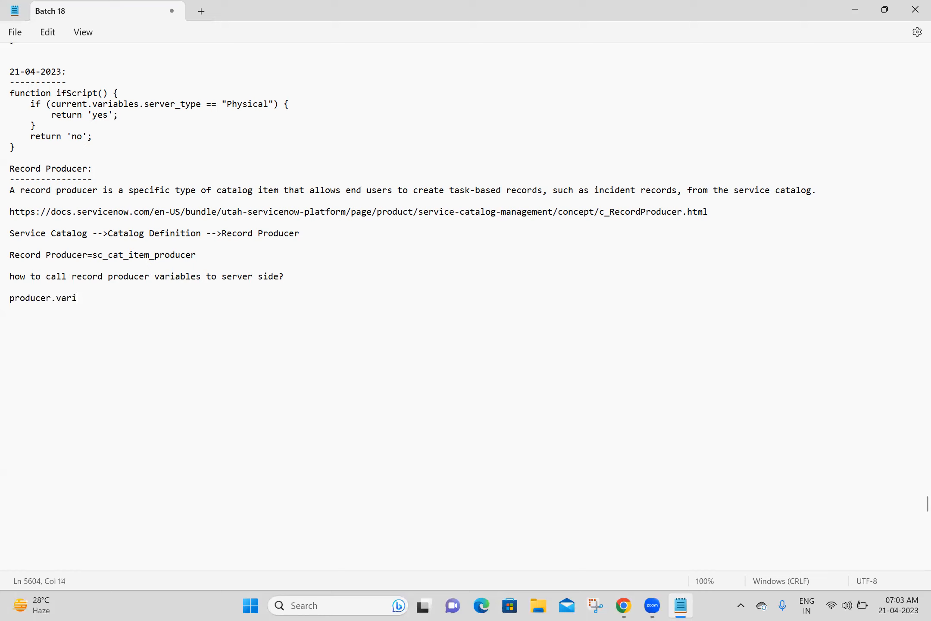
pyautogui.write('ablenamee')
pyautogui.write('ow to')
pyautogui.write(' call reco')
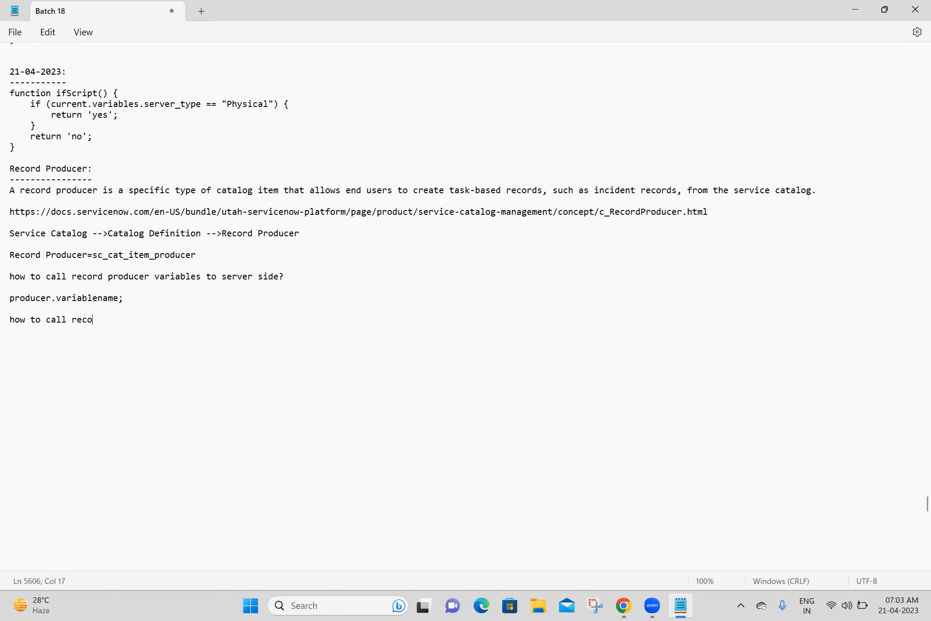
pyautogui.write('rd producer variables to client side?')
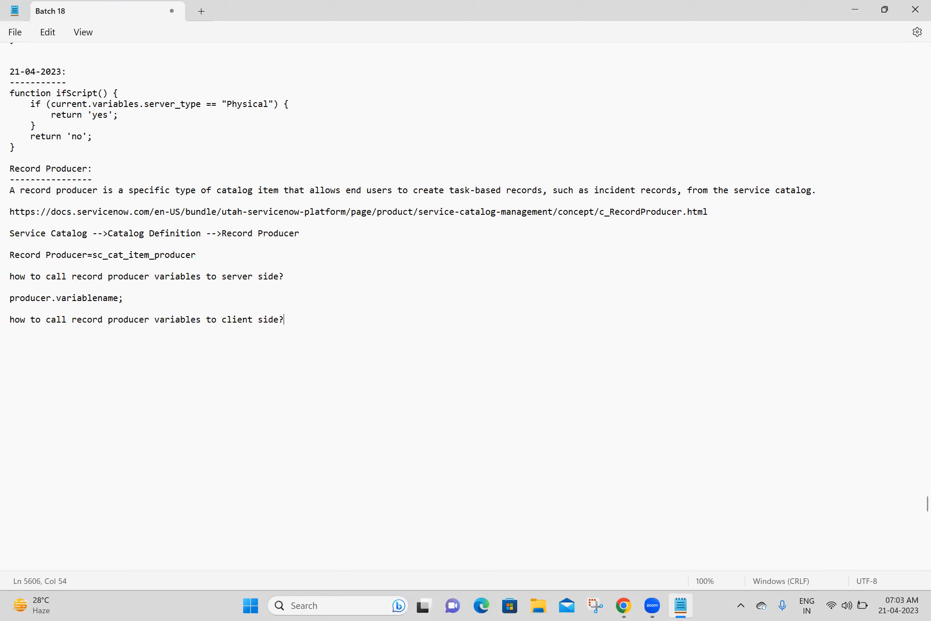
pyautogui.write('by using g_form')
pyautogui.press('Return')
pyautogui.press('Return')
pyautogui.write('how many ways we can')
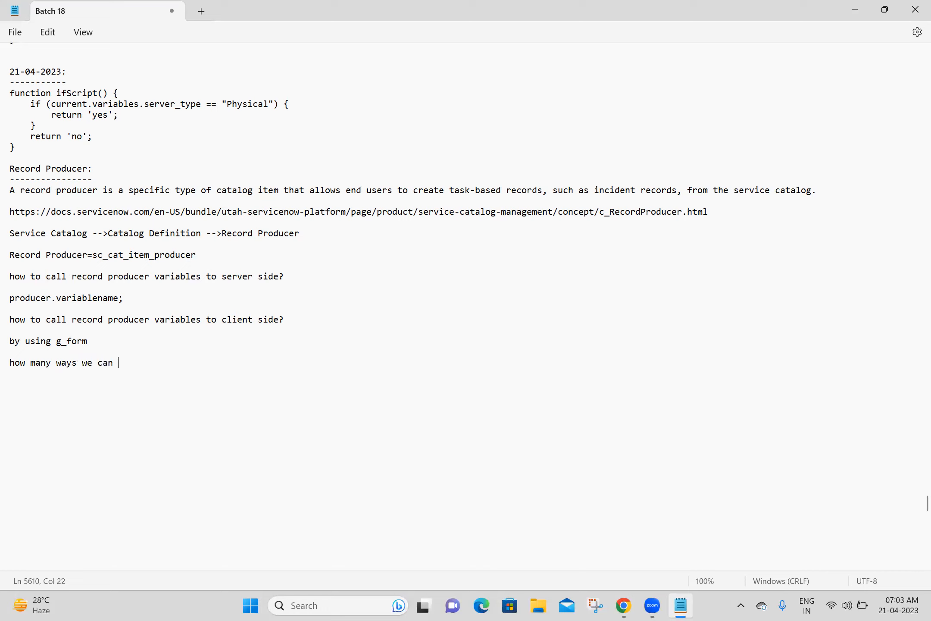
pyautogui.write(' map record producer variables to ')
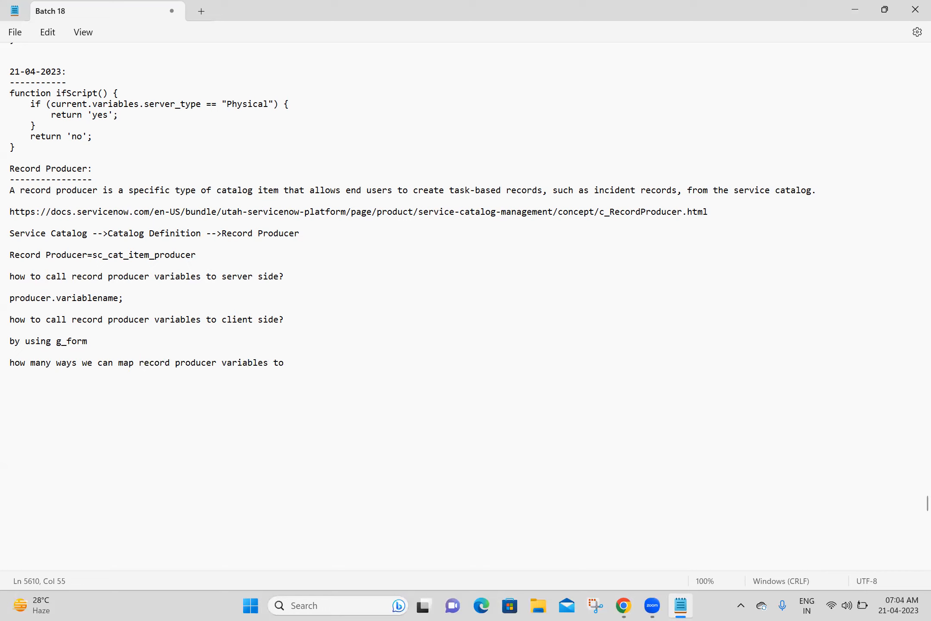
pyautogui.write('tabl')
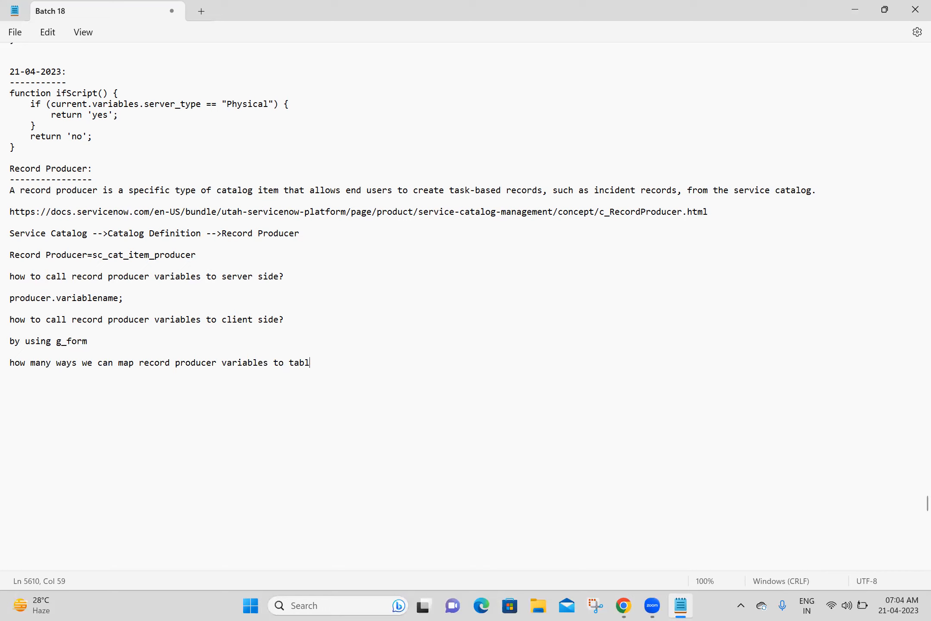